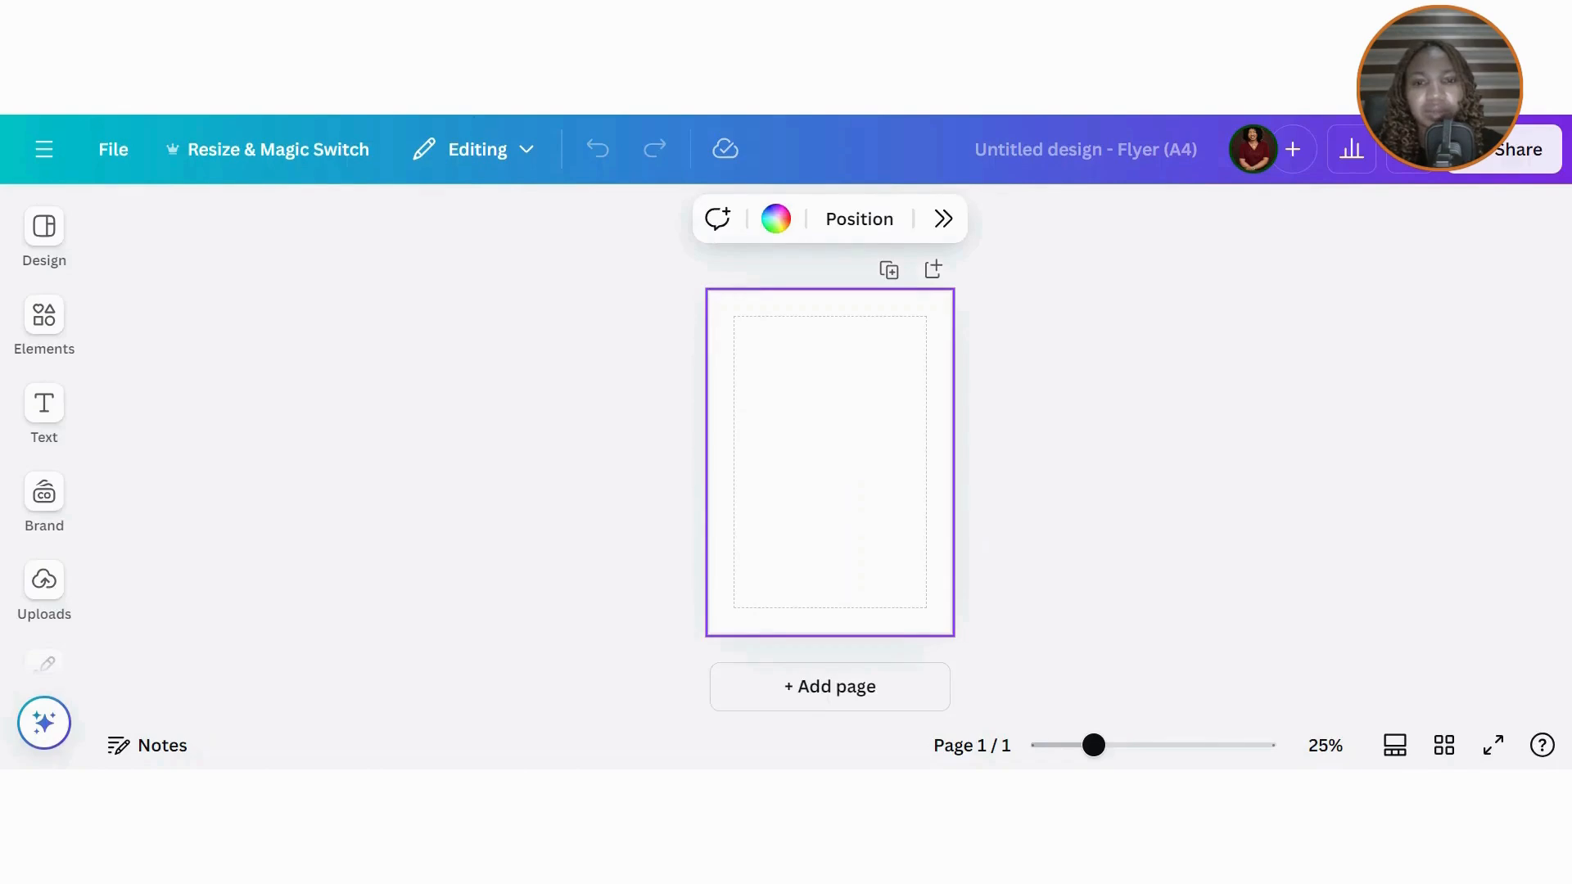
# Step: Fill the A4 page background with the custom dark navy colour #173358
pyautogui.click(778, 221)
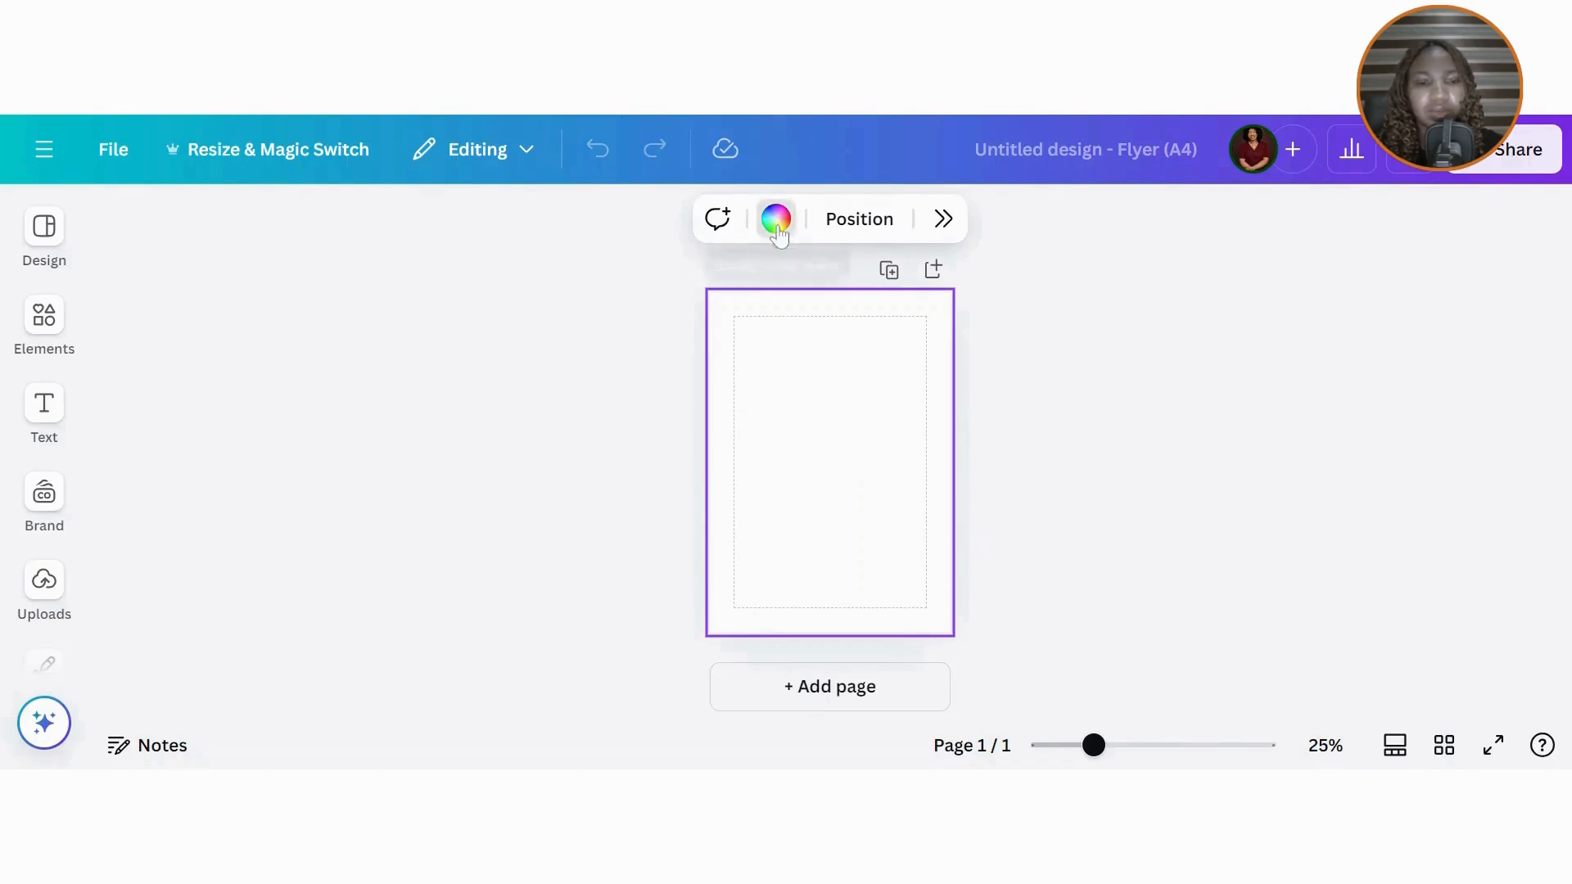
pyautogui.click(1220, 407)
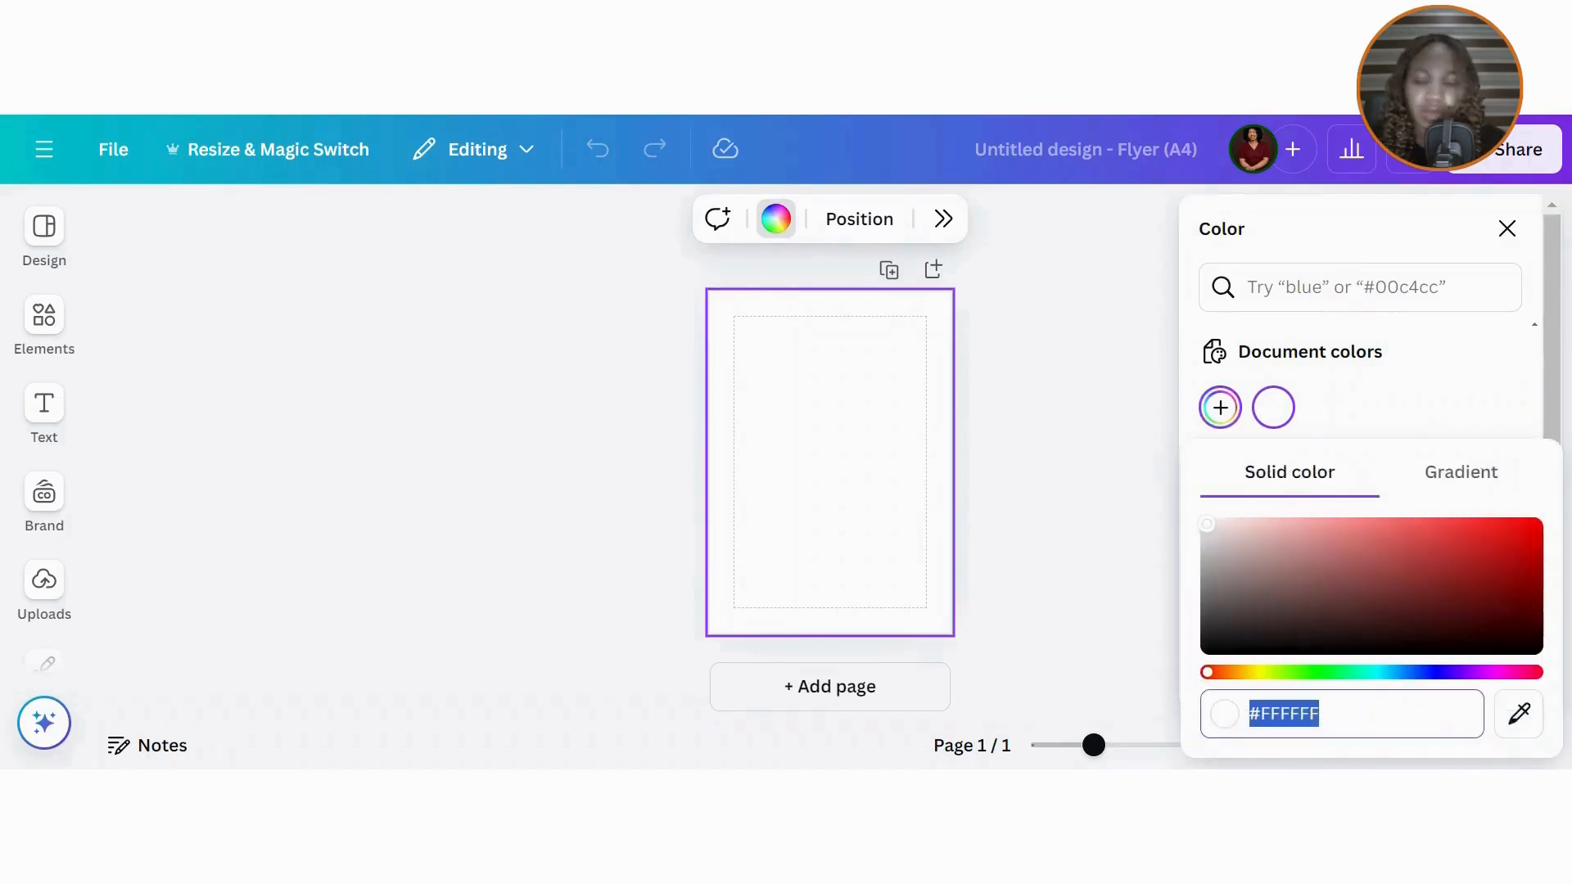
pyautogui.write('#173358')
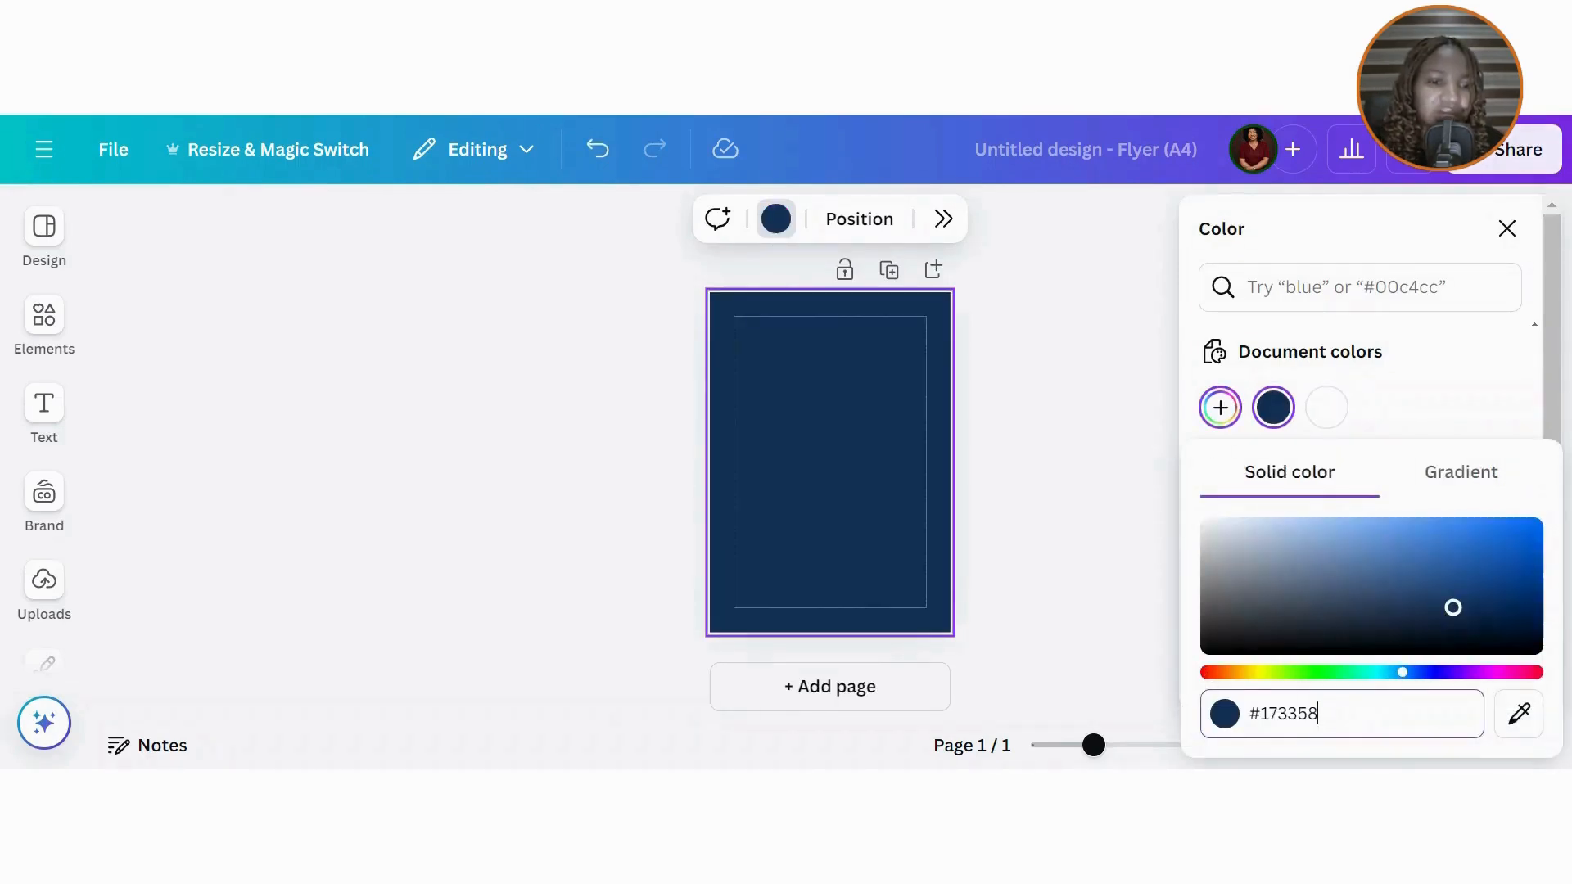
pyautogui.click(1507, 229)
pyautogui.click(44, 405)
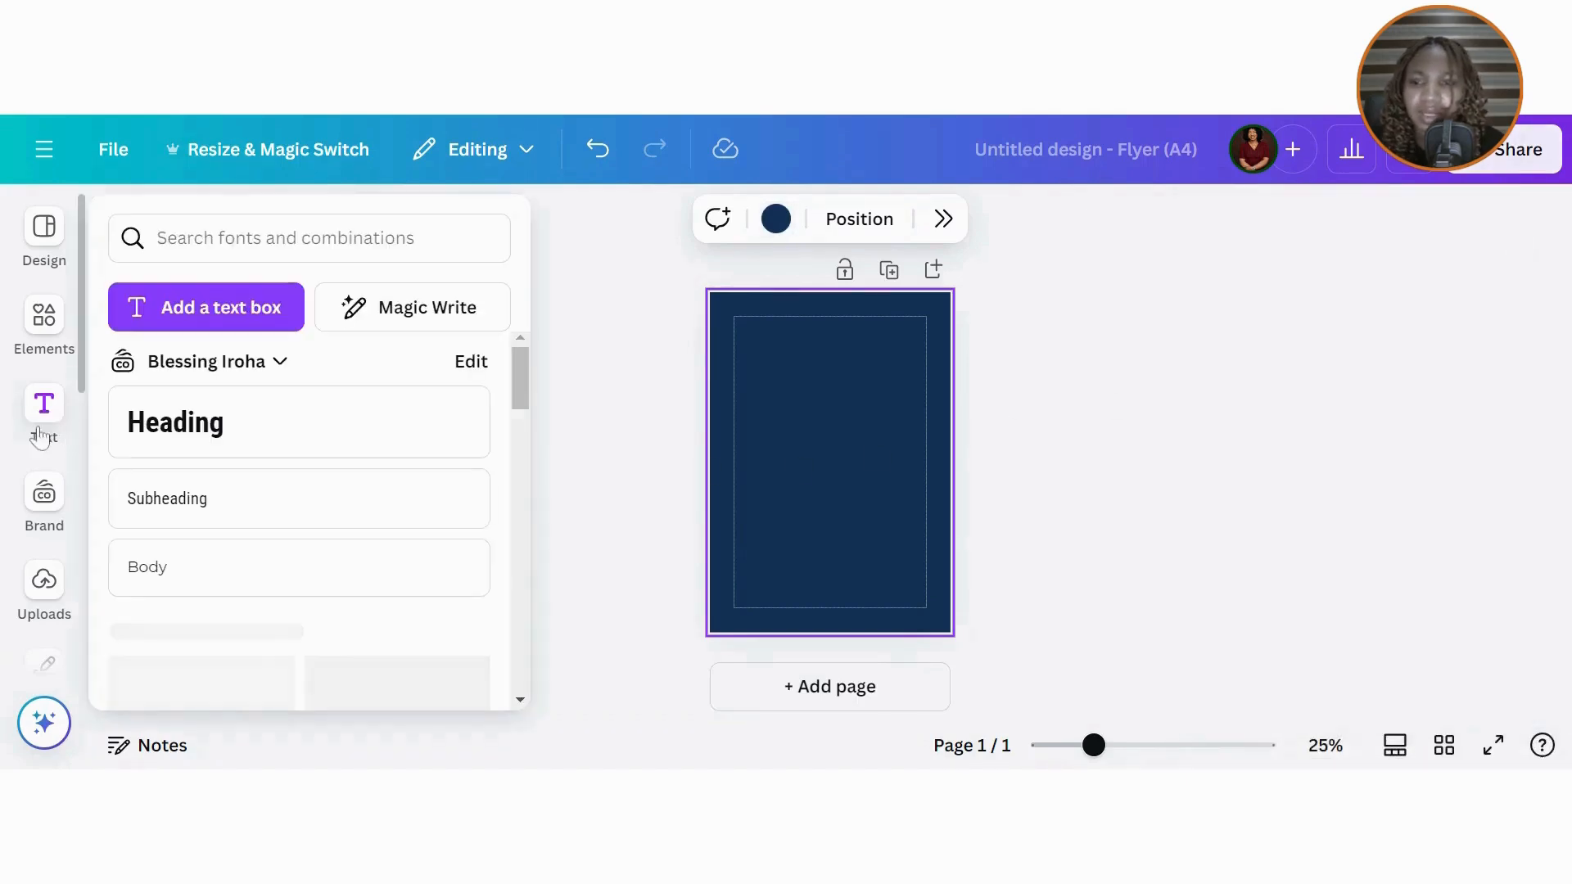
# Step: Add a heading reading 'W', enlarge it and place it near the page's top-left
pyautogui.click(166, 432)
pyautogui.write('W')
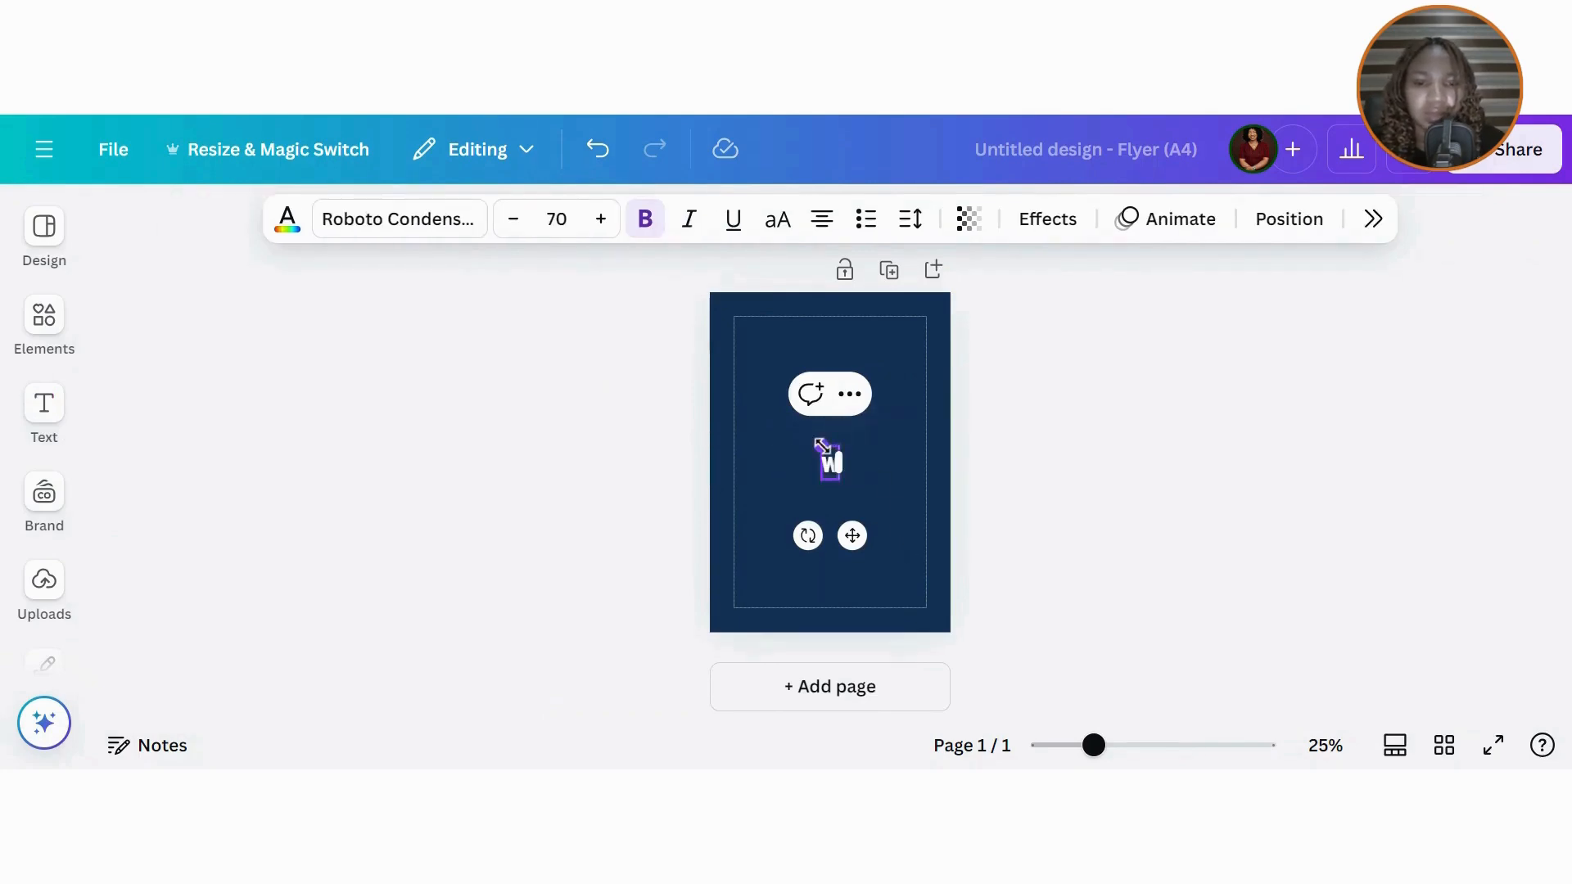
pyautogui.moveTo(822, 446); pyautogui.dragTo(813, 431)
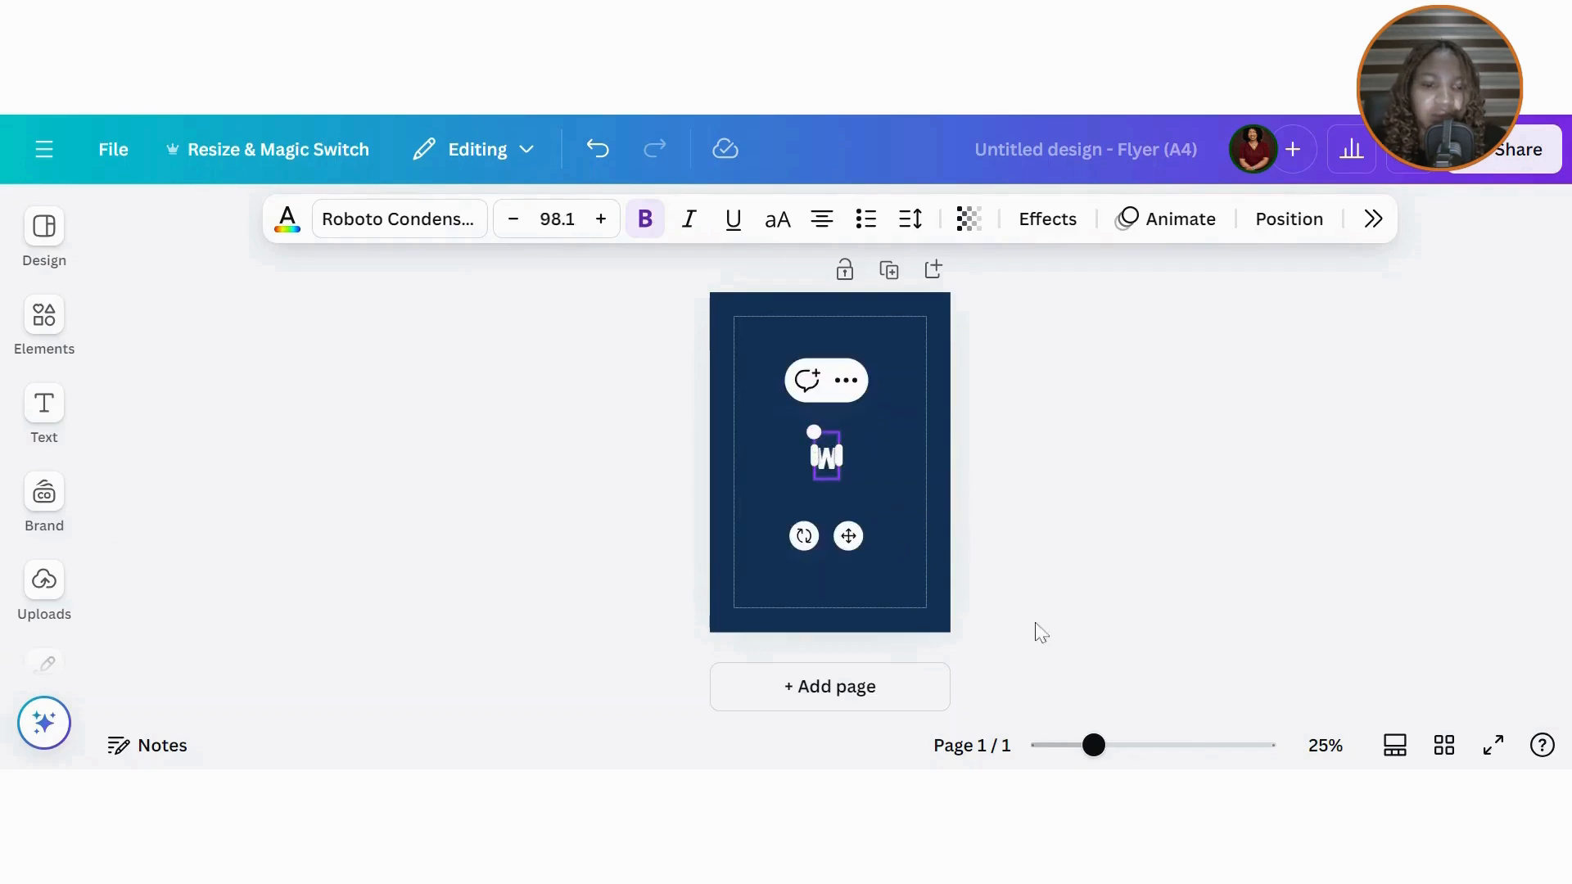
pyautogui.moveTo(1094, 746); pyautogui.dragTo(1116, 746)
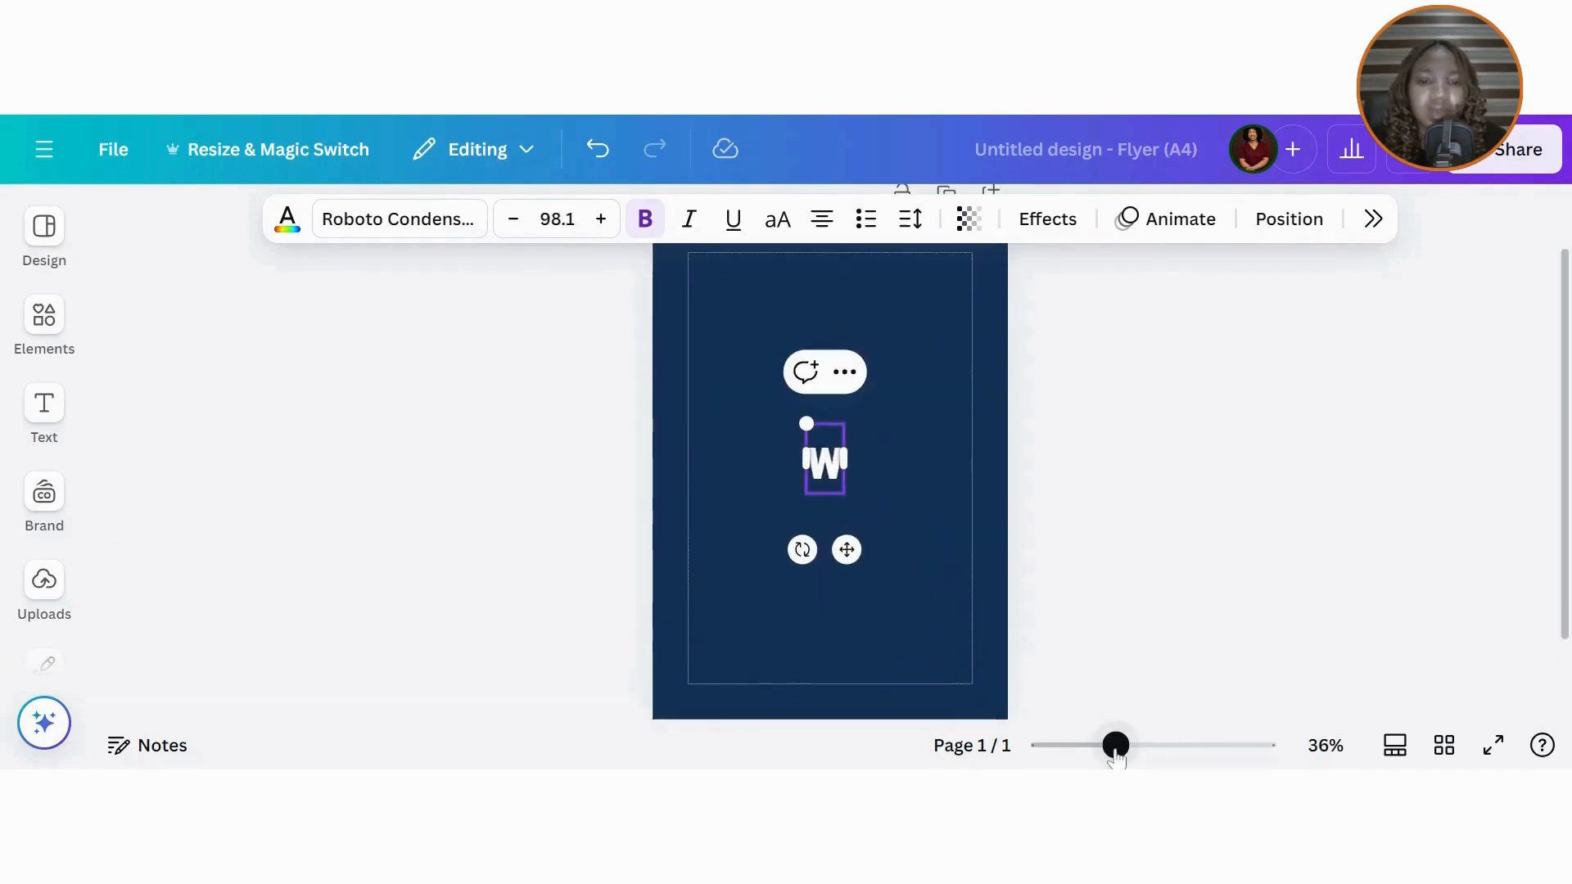
pyautogui.moveTo(838, 553); pyautogui.dragTo(801, 399)
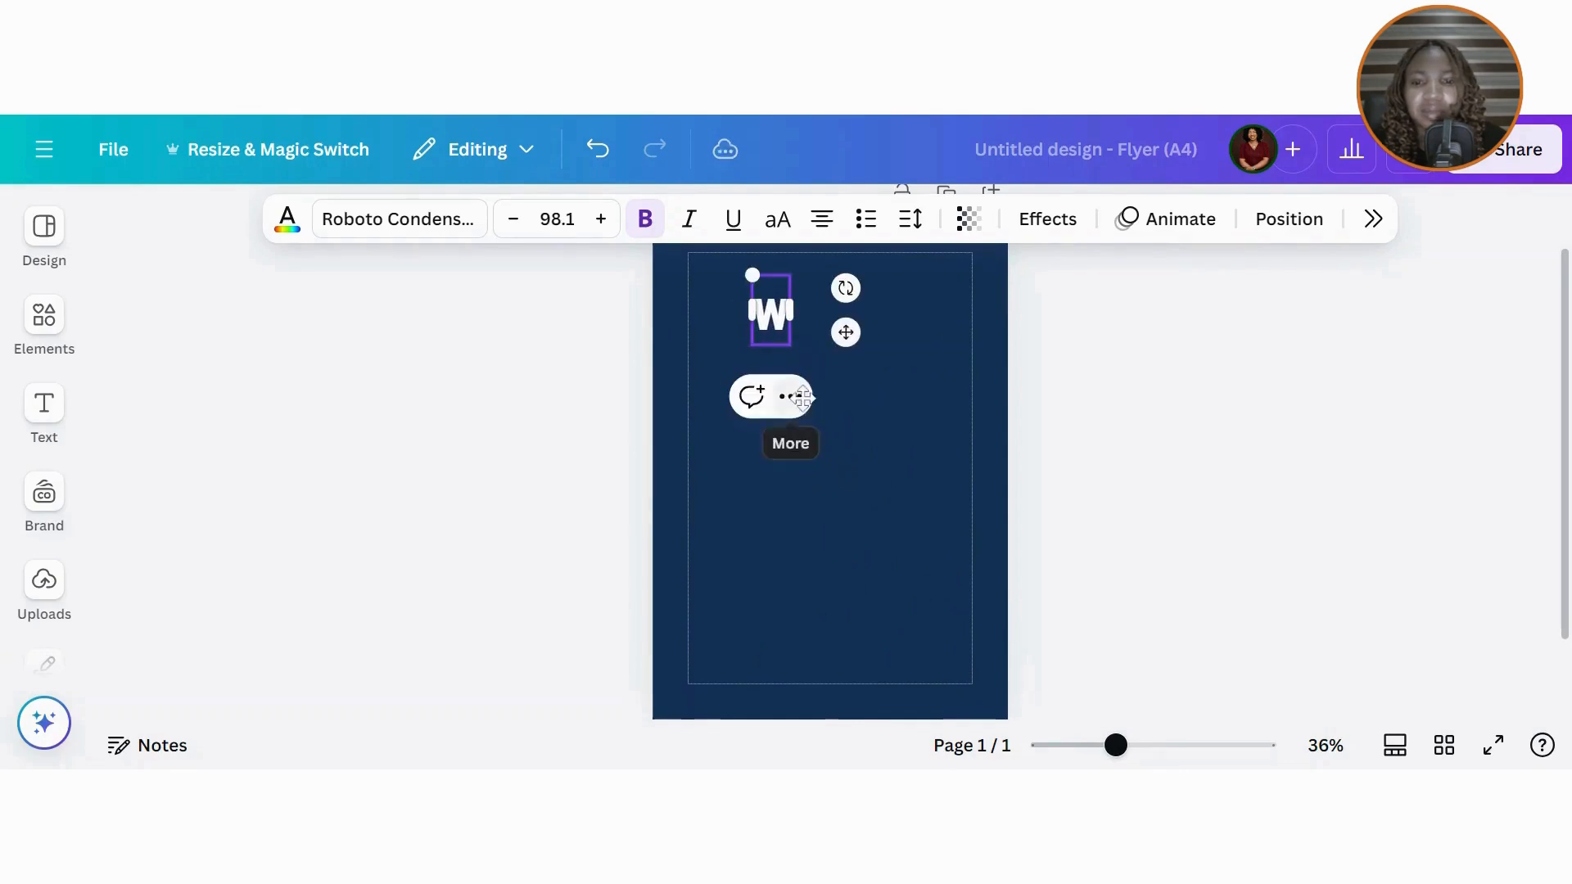
# Step: Set the W to Burgues Script in uppercase and resize it to 77.7
pyautogui.click(409, 231)
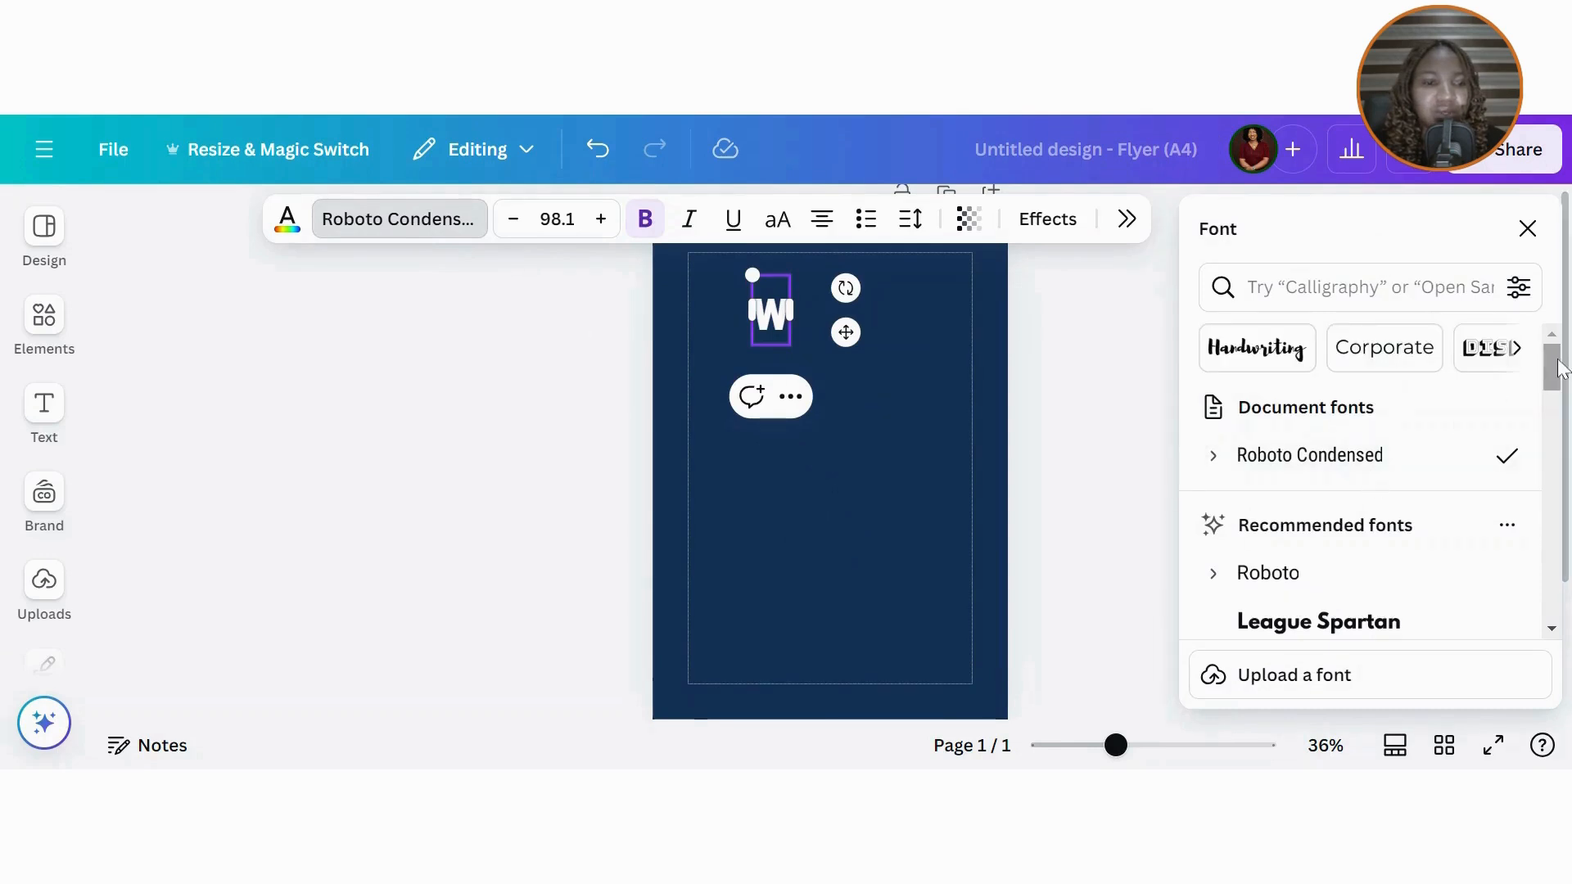
pyautogui.scroll(-3, 1514, 393)
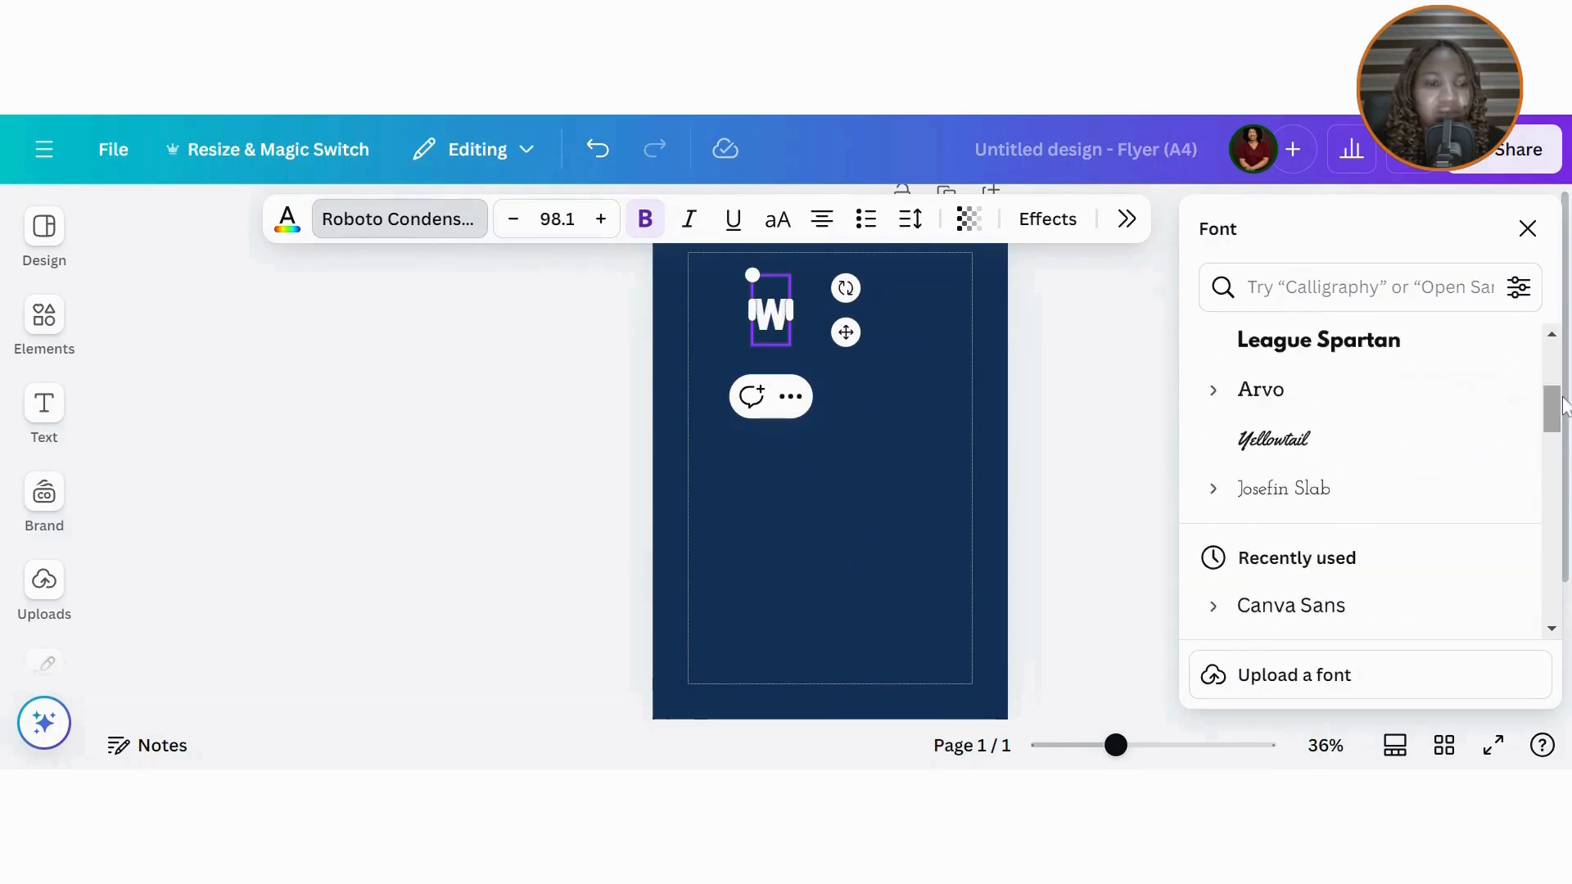
pyautogui.scroll(-3, 1415, 505)
pyautogui.click(1322, 505)
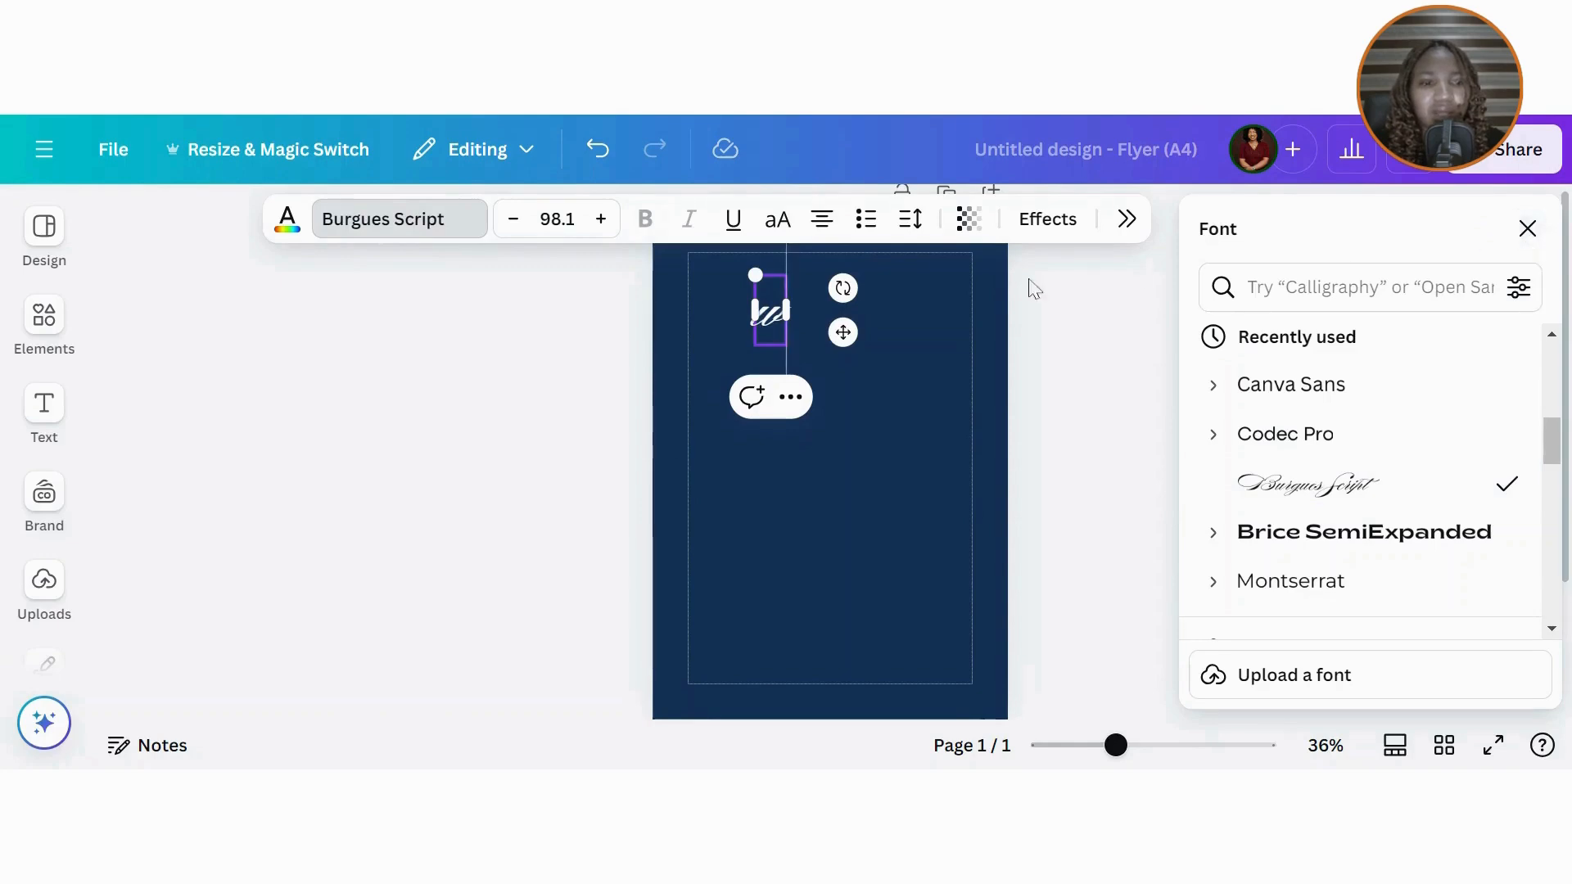
pyautogui.click(1529, 238)
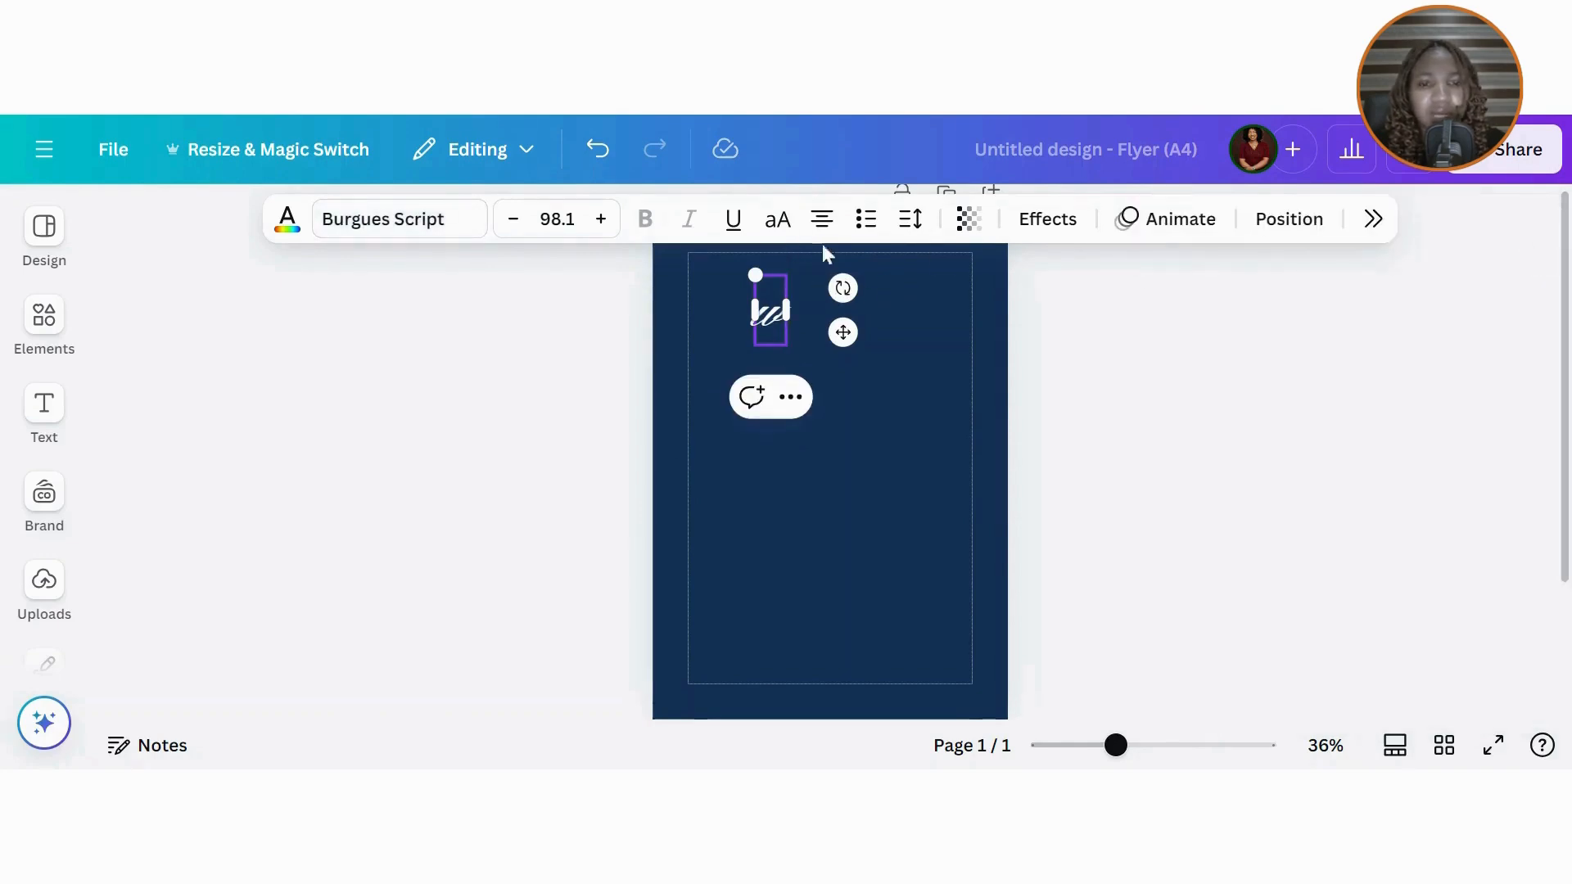
pyautogui.click(778, 219)
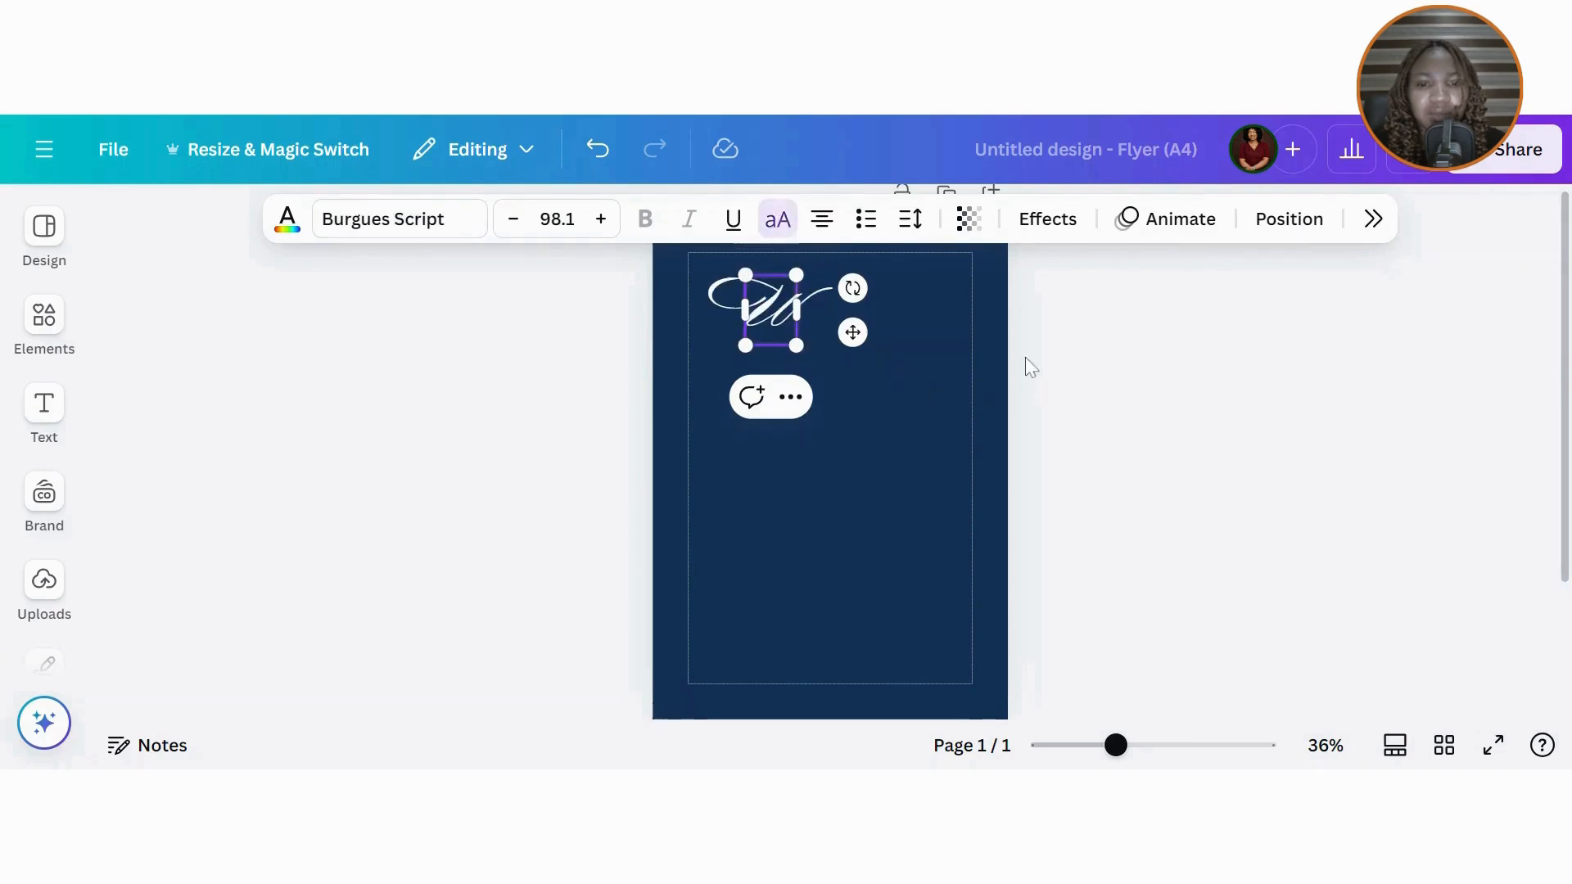
pyautogui.click(1030, 367)
pyautogui.click(737, 301)
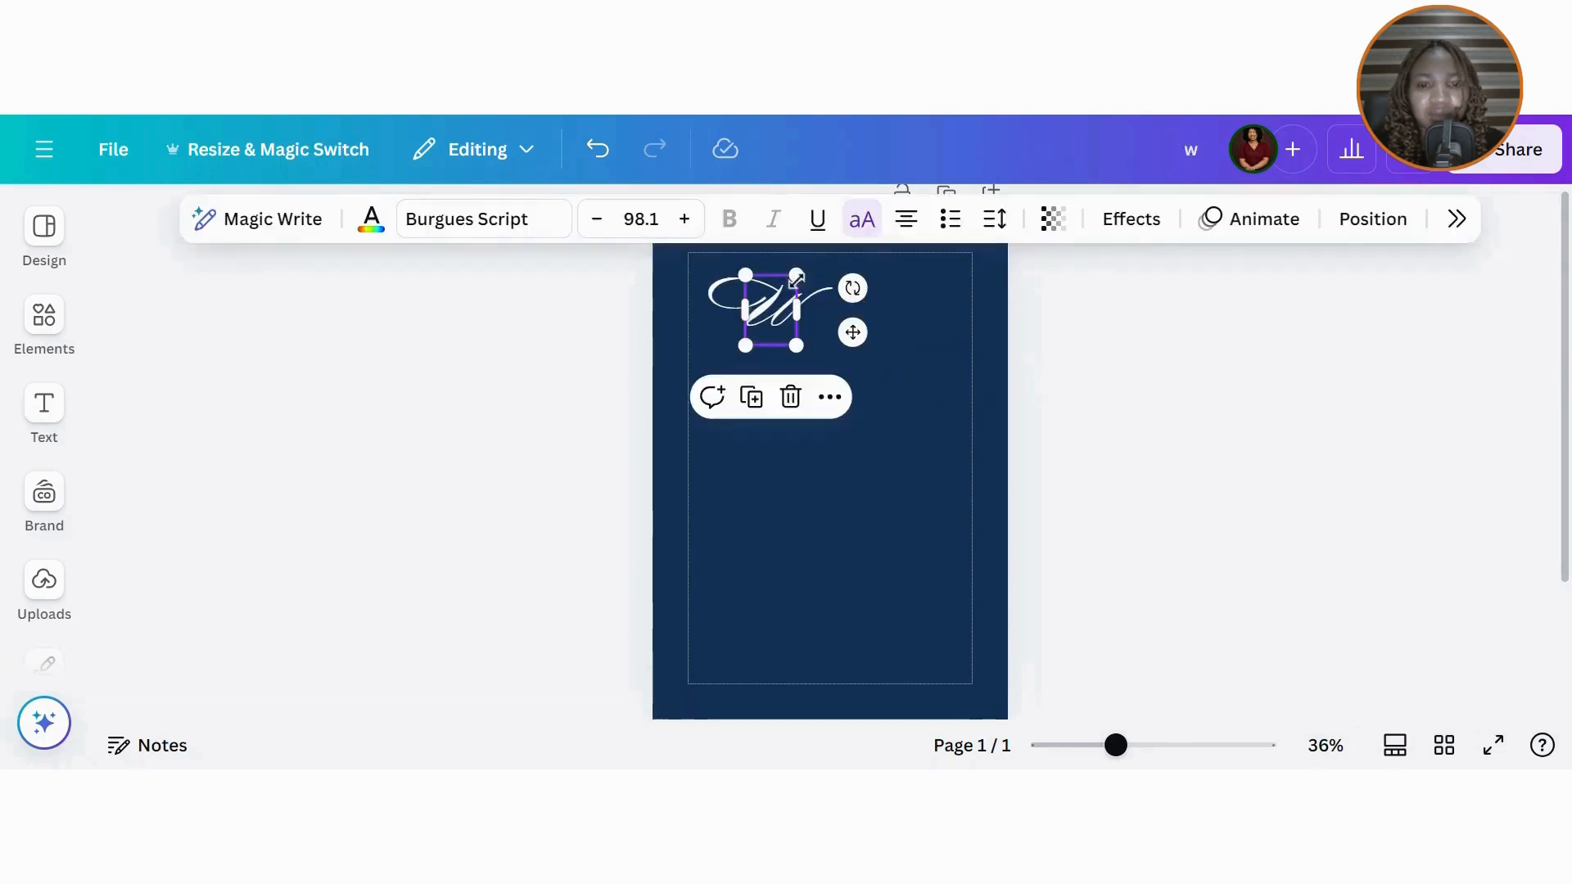
pyautogui.moveTo(799, 279); pyautogui.dragTo(795, 297)
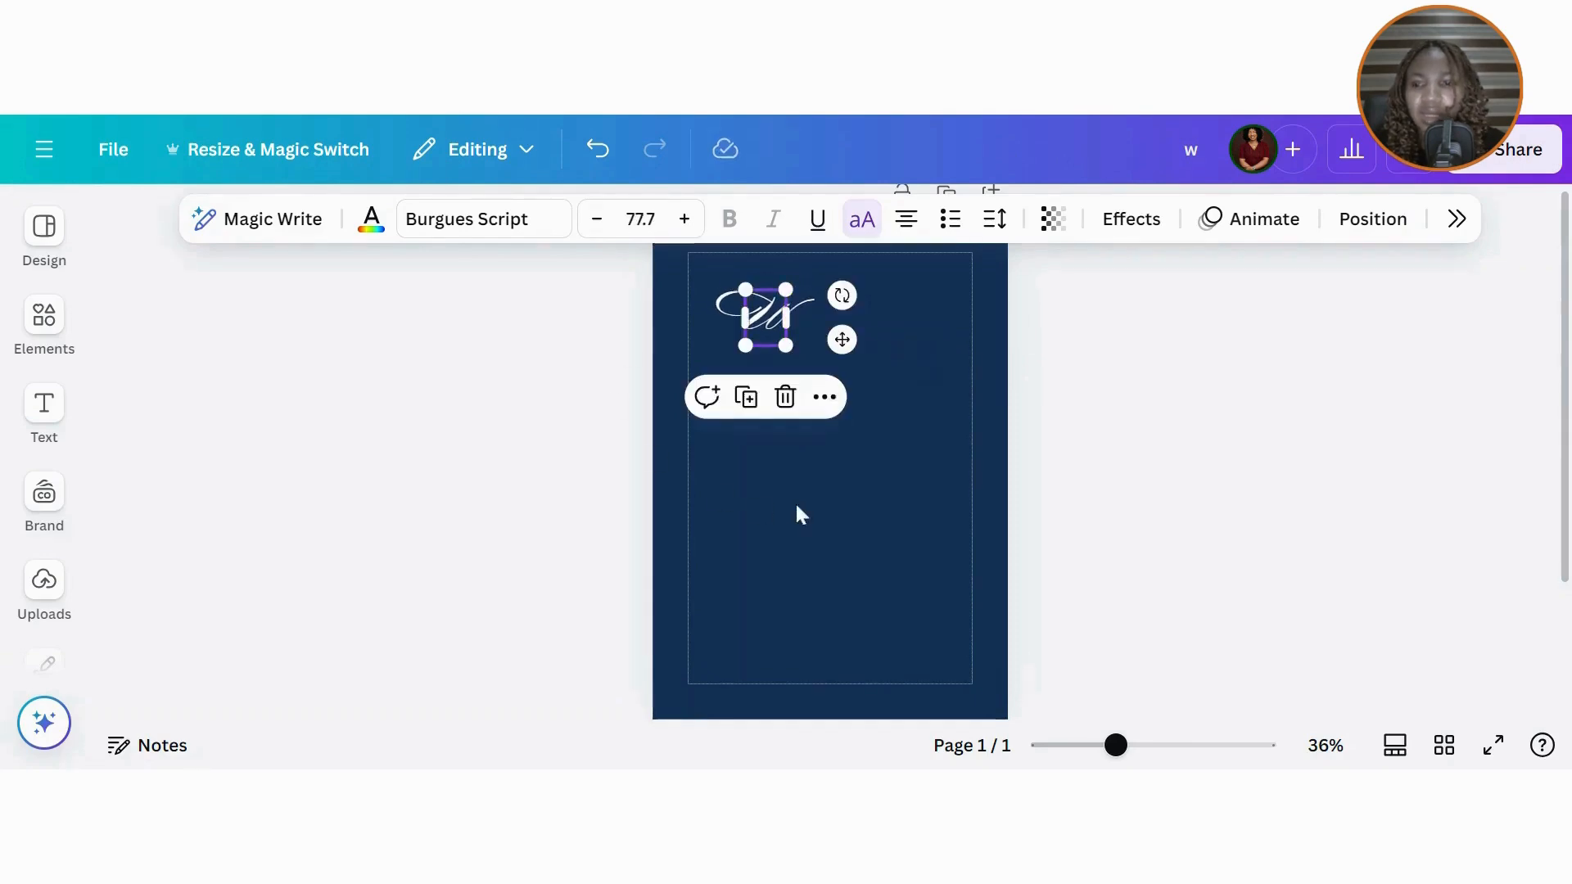
pyautogui.click(44, 409)
# Step: Add a heading 'omen', widen it to one line and make it uppercase
pyautogui.click(315, 449)
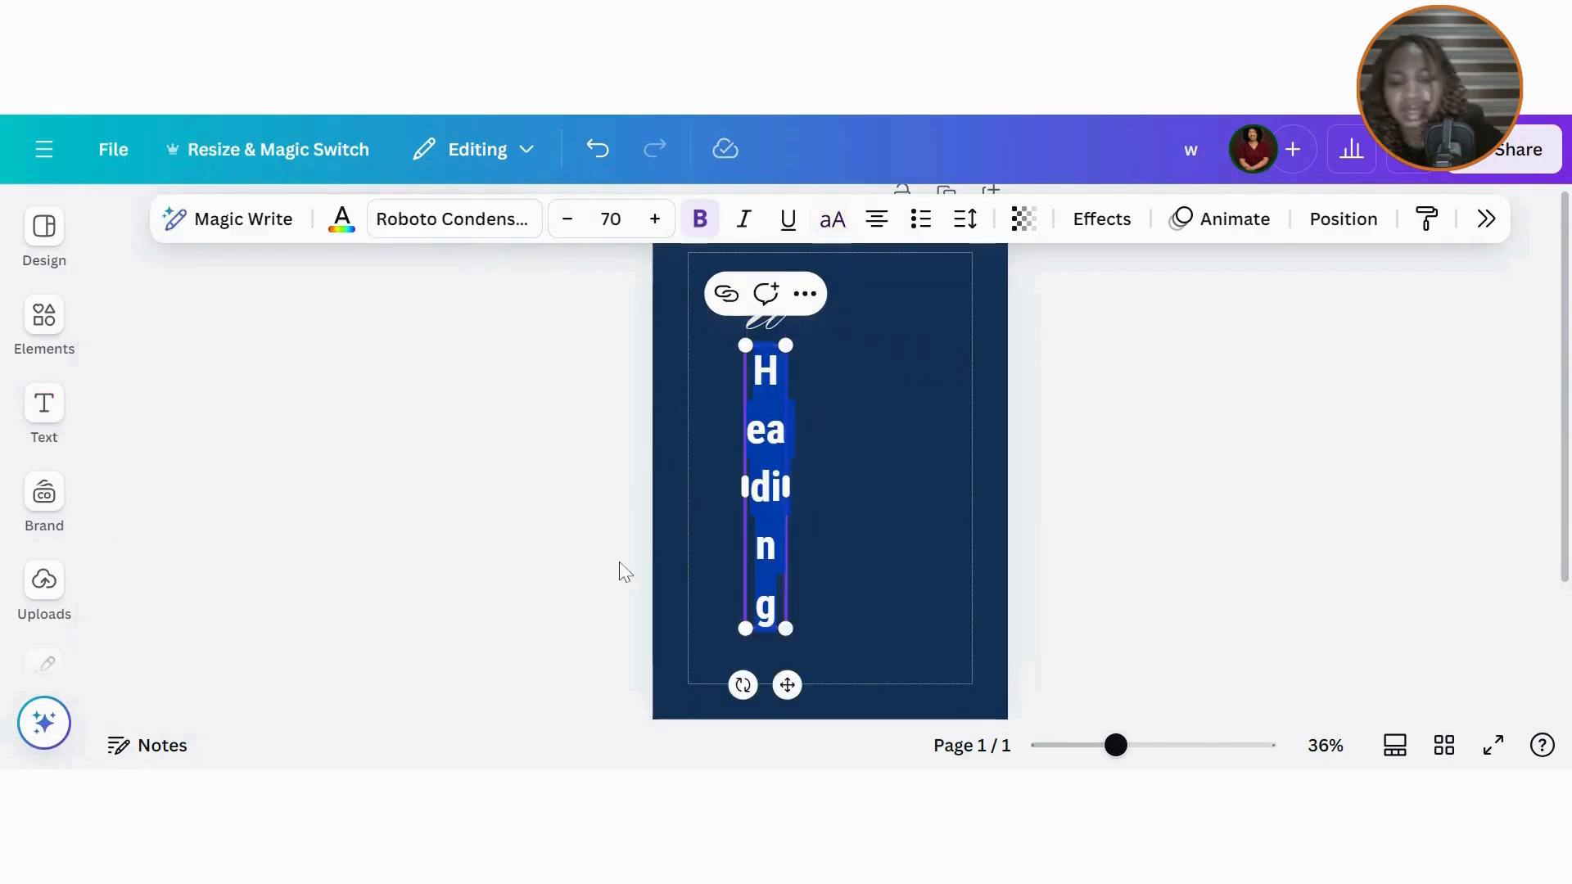
pyautogui.write('omen')
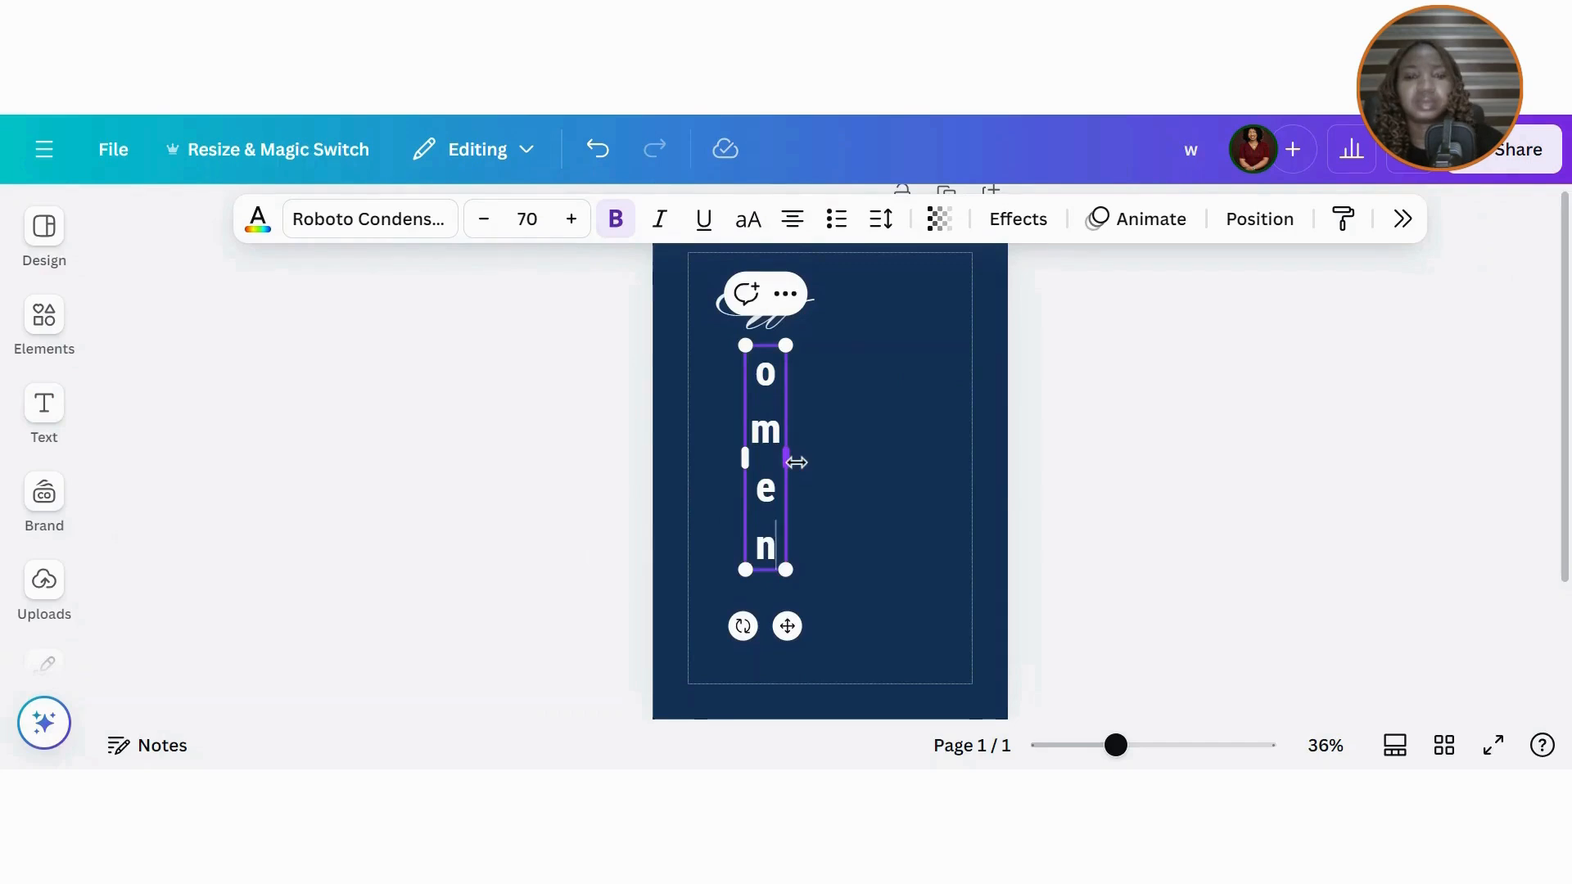
pyautogui.moveTo(790, 459); pyautogui.dragTo(866, 400)
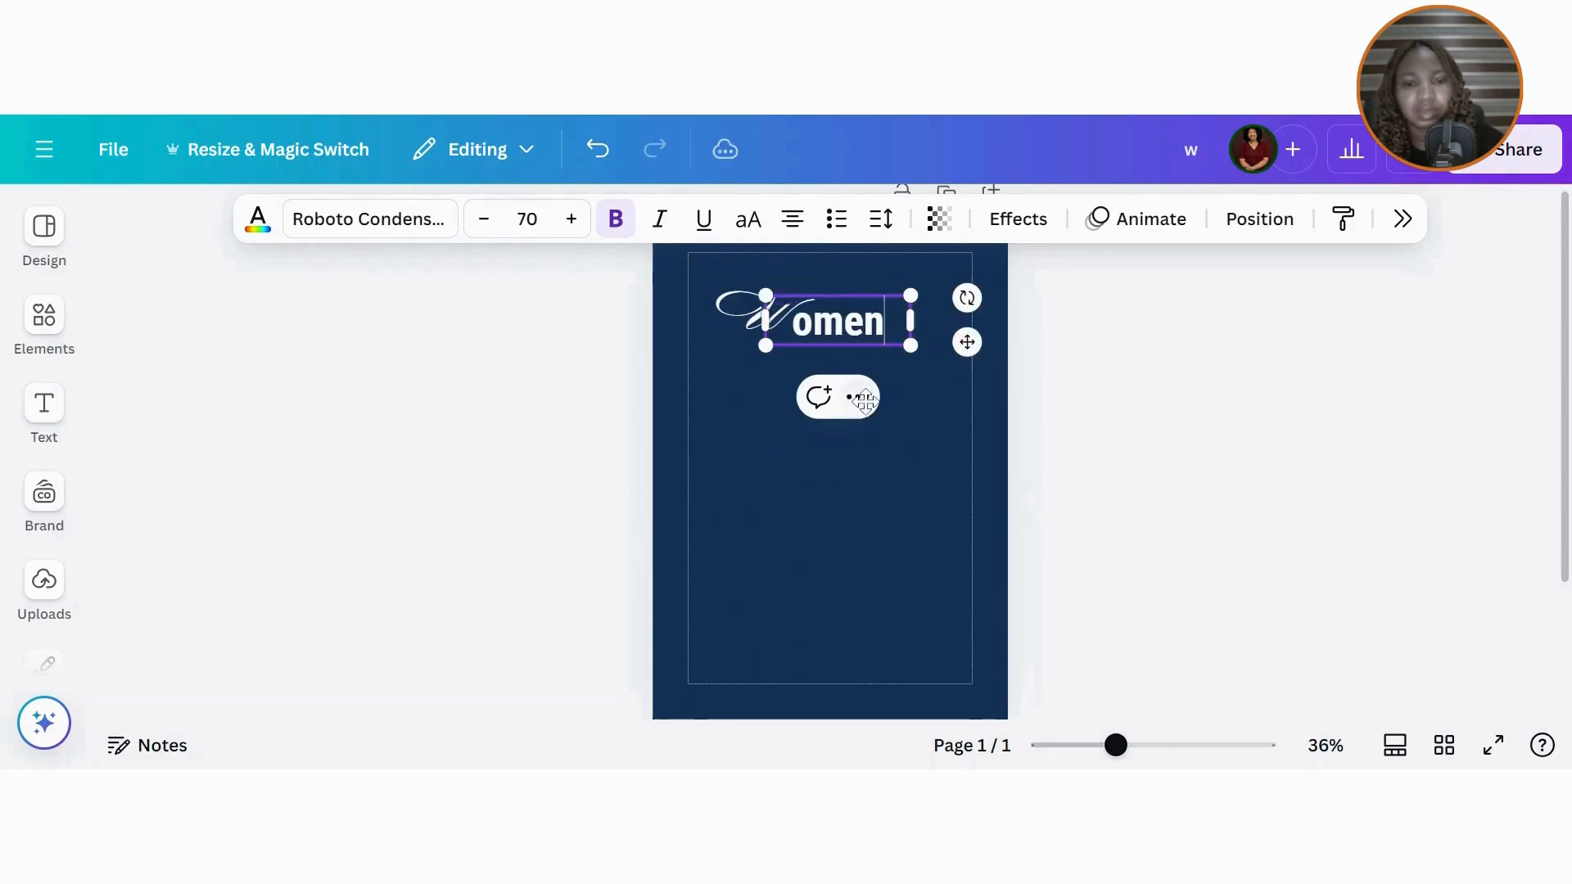
pyautogui.click(928, 432)
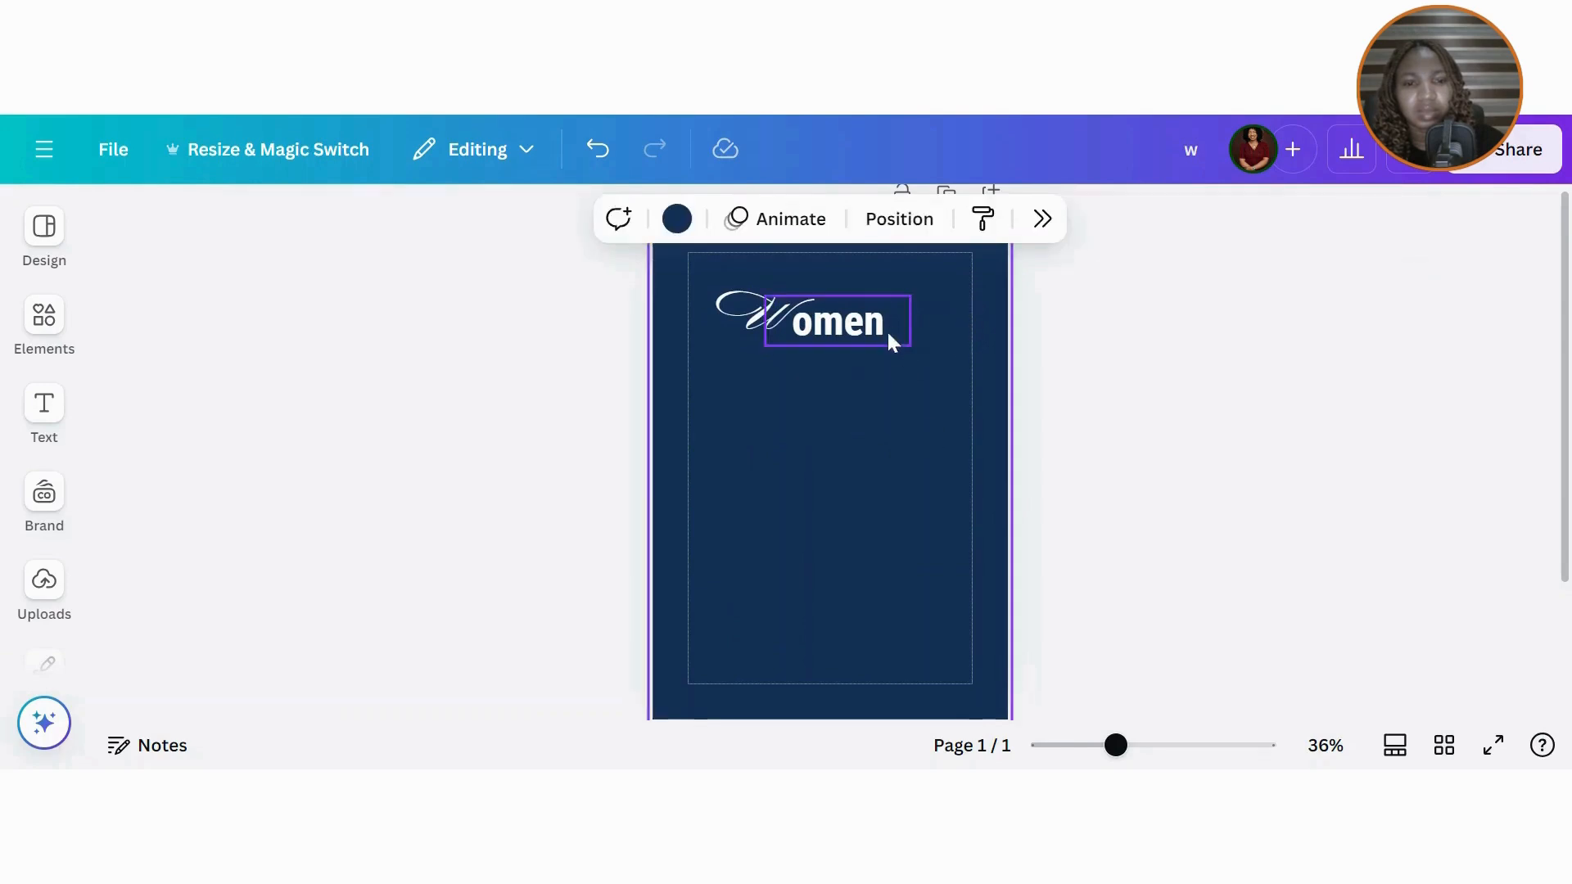
pyautogui.click(887, 331)
pyautogui.click(840, 227)
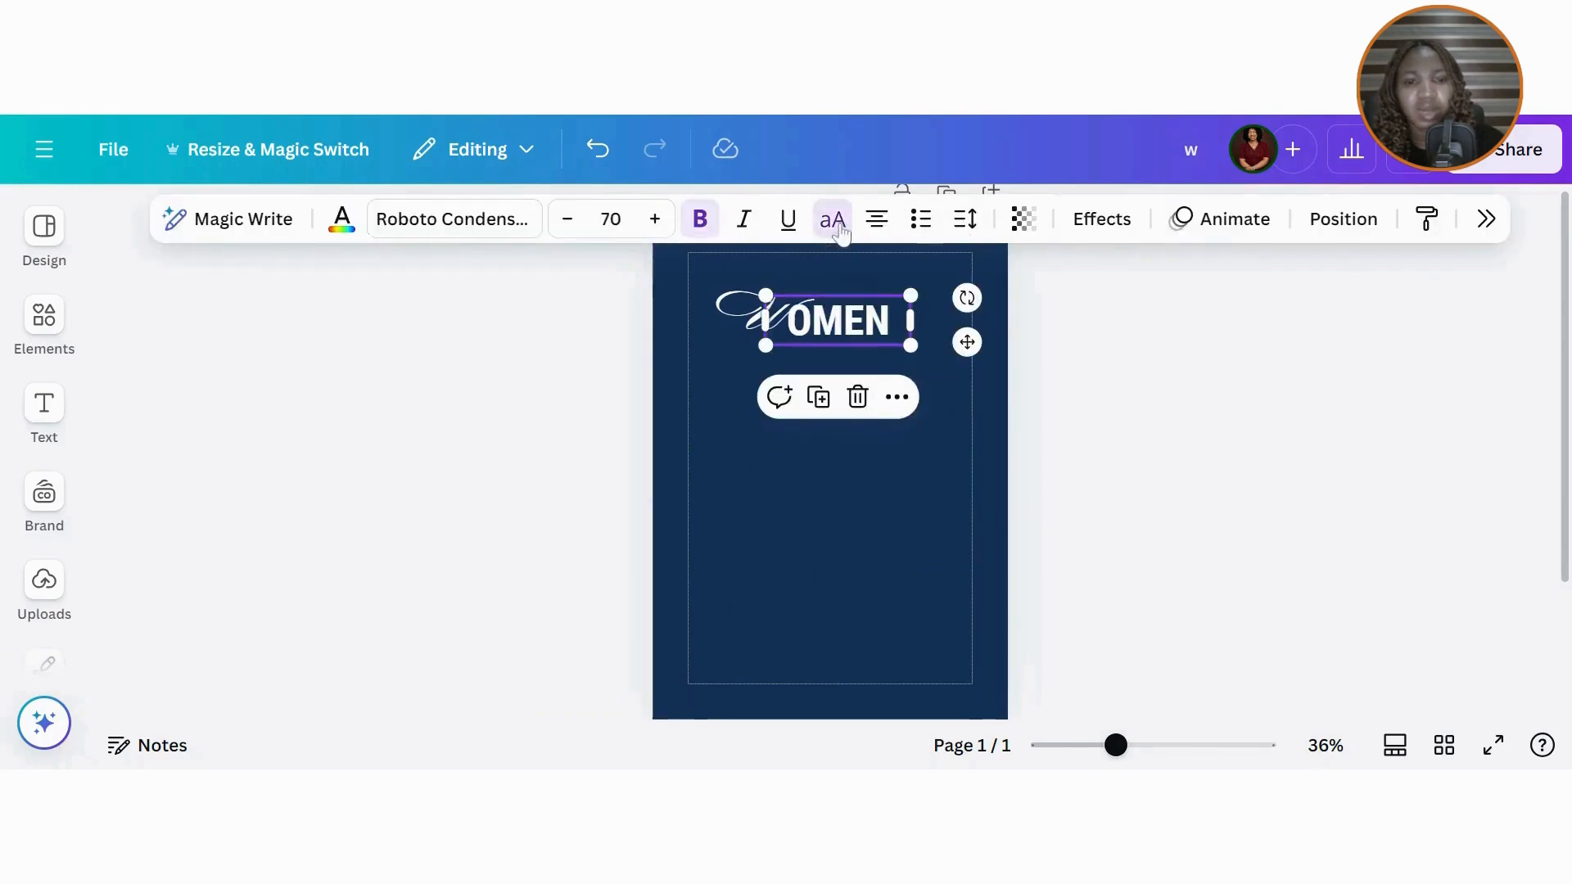
# Step: Set OMEN to the Codec Pro font at size 66.1
pyautogui.click(504, 234)
pyautogui.click(876, 321)
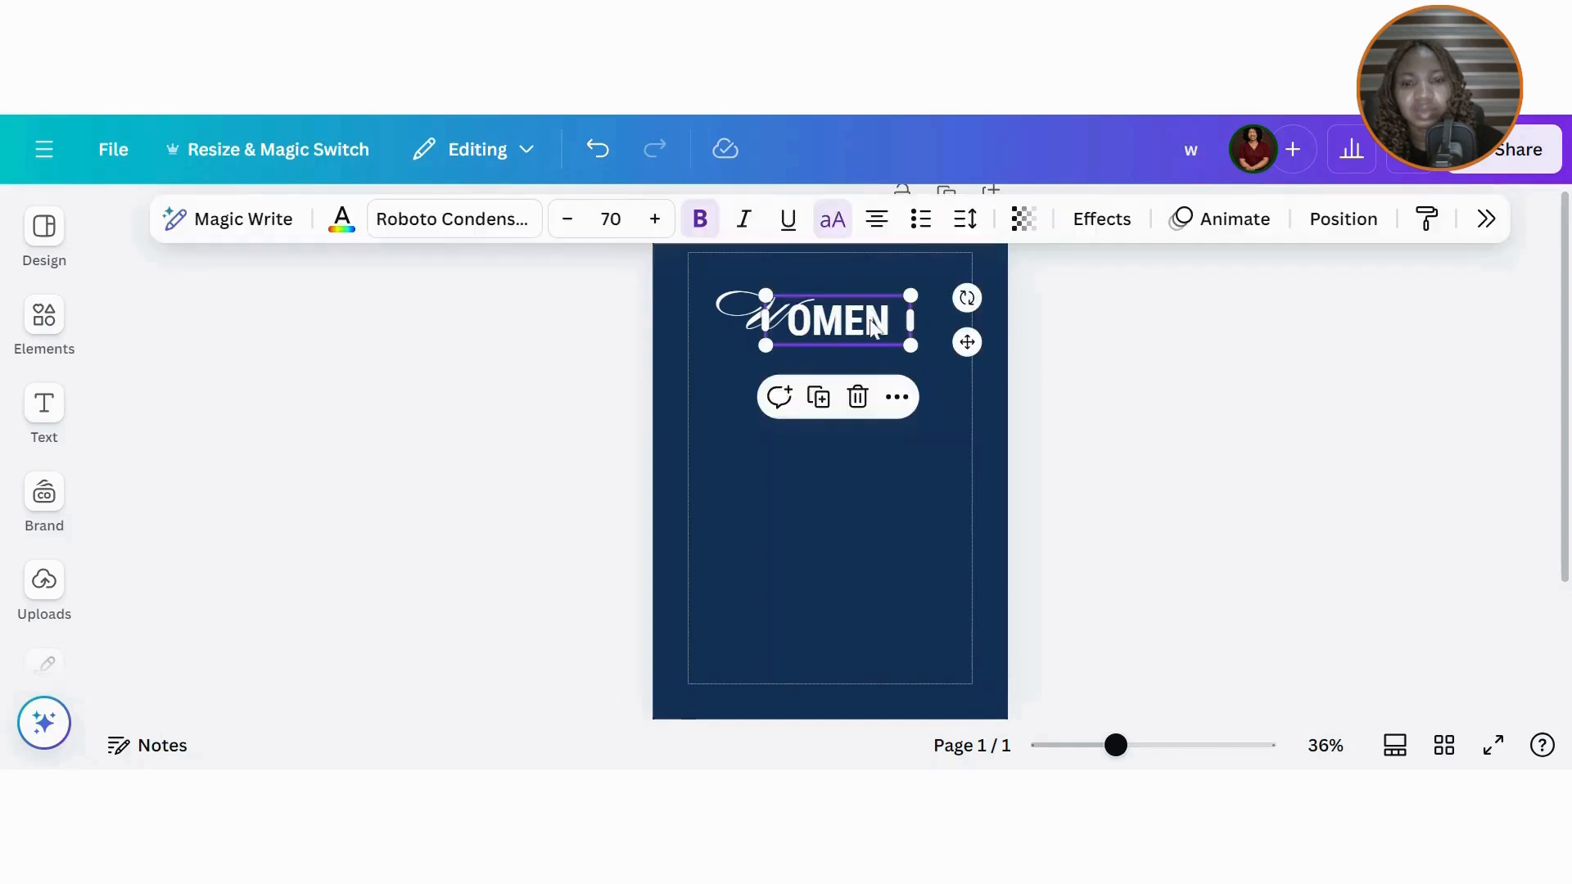
pyautogui.click(508, 229)
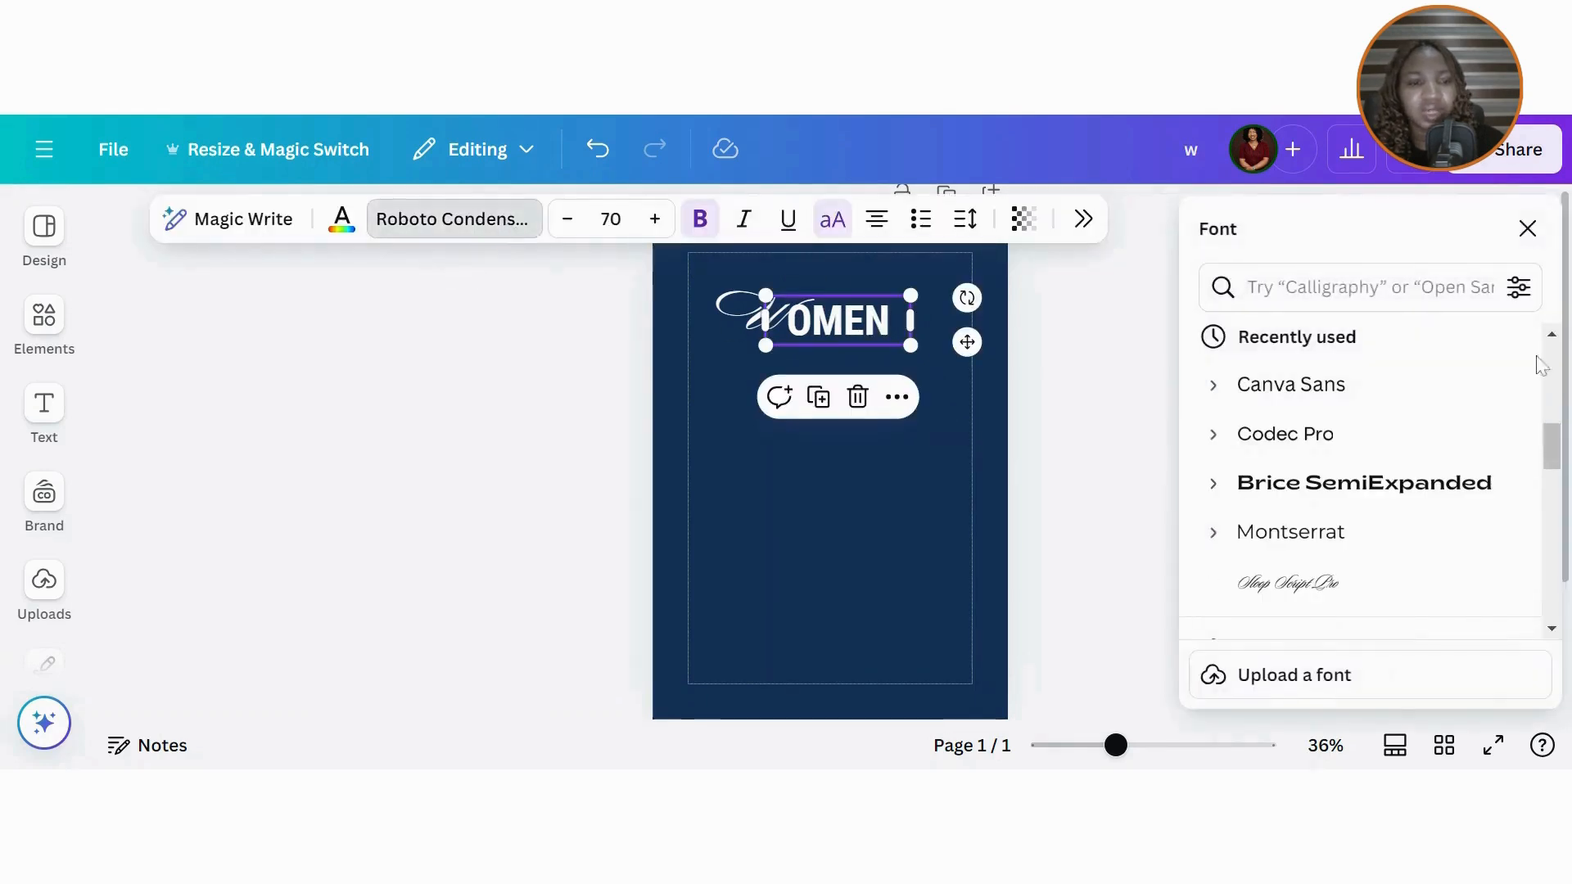
pyautogui.click(1311, 442)
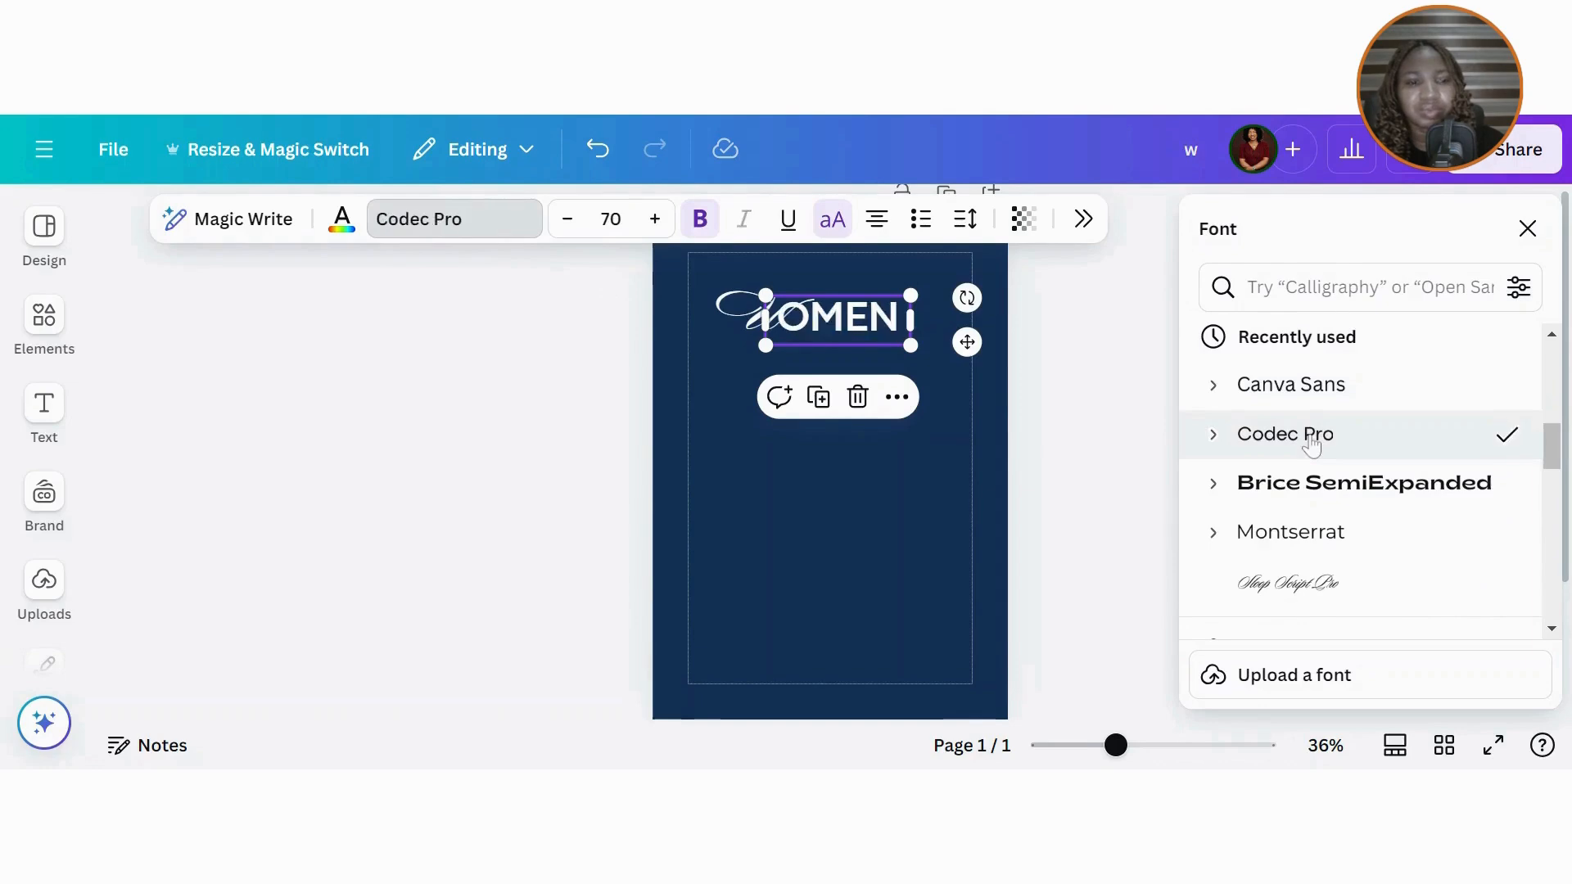
pyautogui.click(1528, 230)
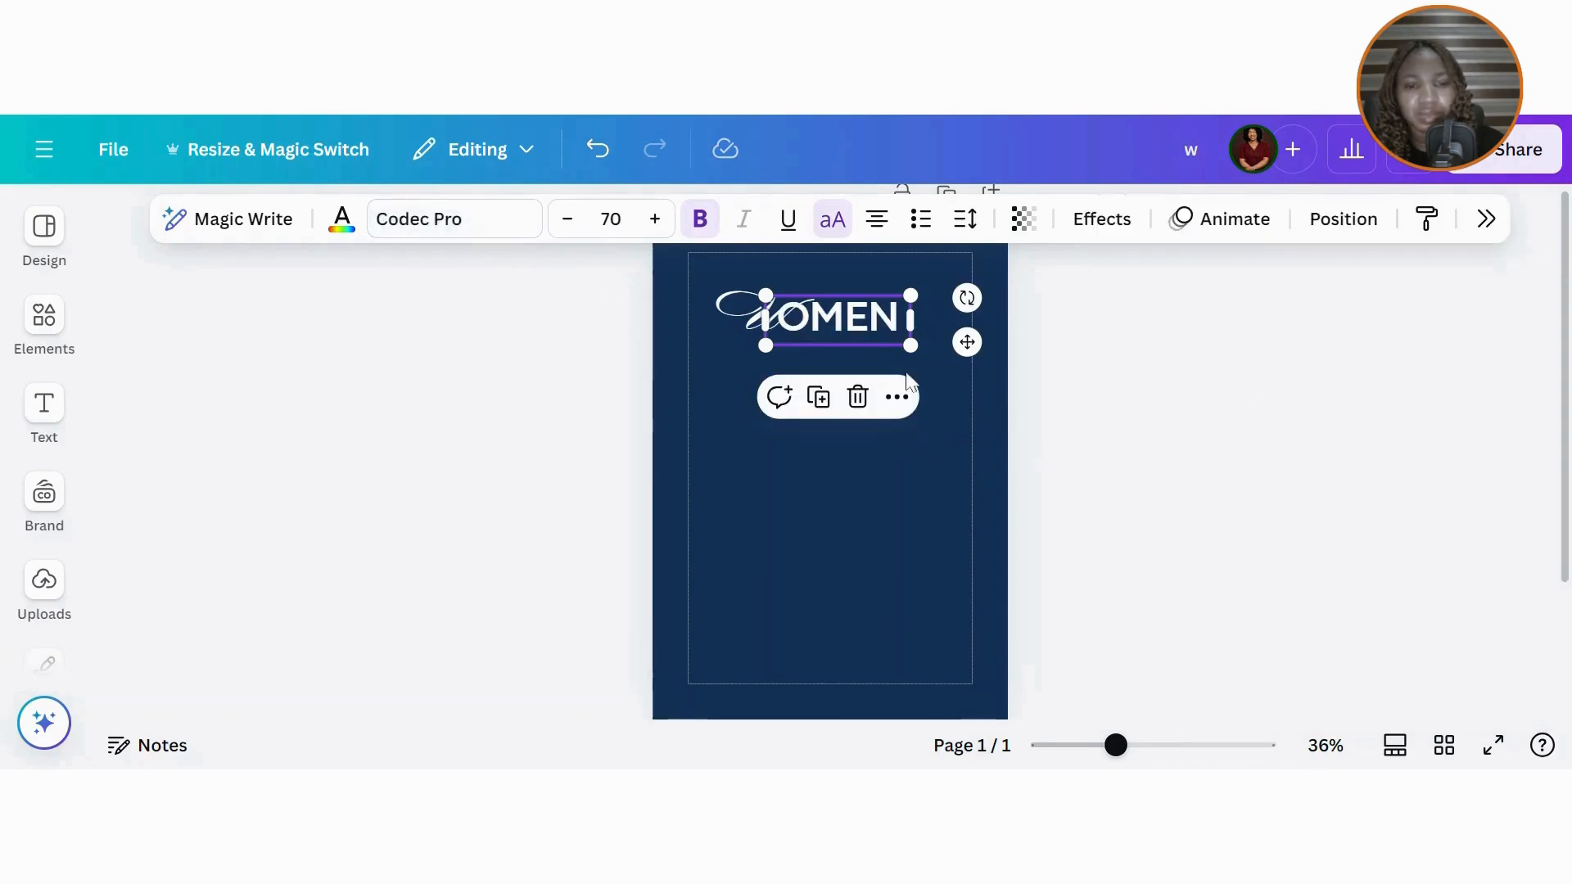
pyautogui.moveTo(907, 343); pyautogui.dragTo(876, 319)
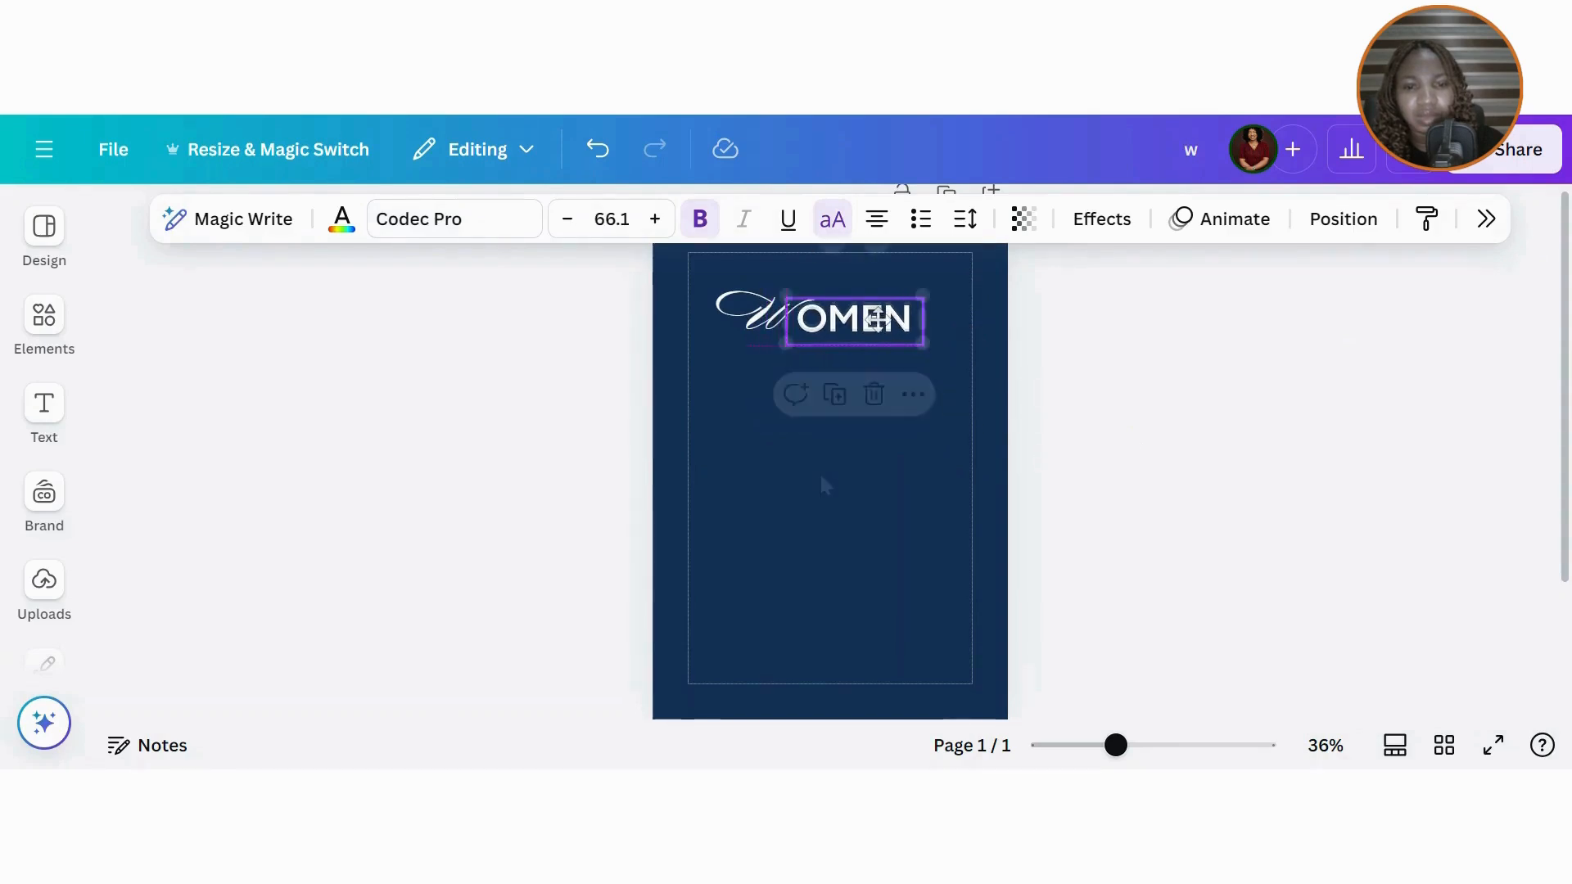
# Step: Group the W and OMEN texts into one WOMEN heading and shrink it slightly
pyautogui.click(821, 484)
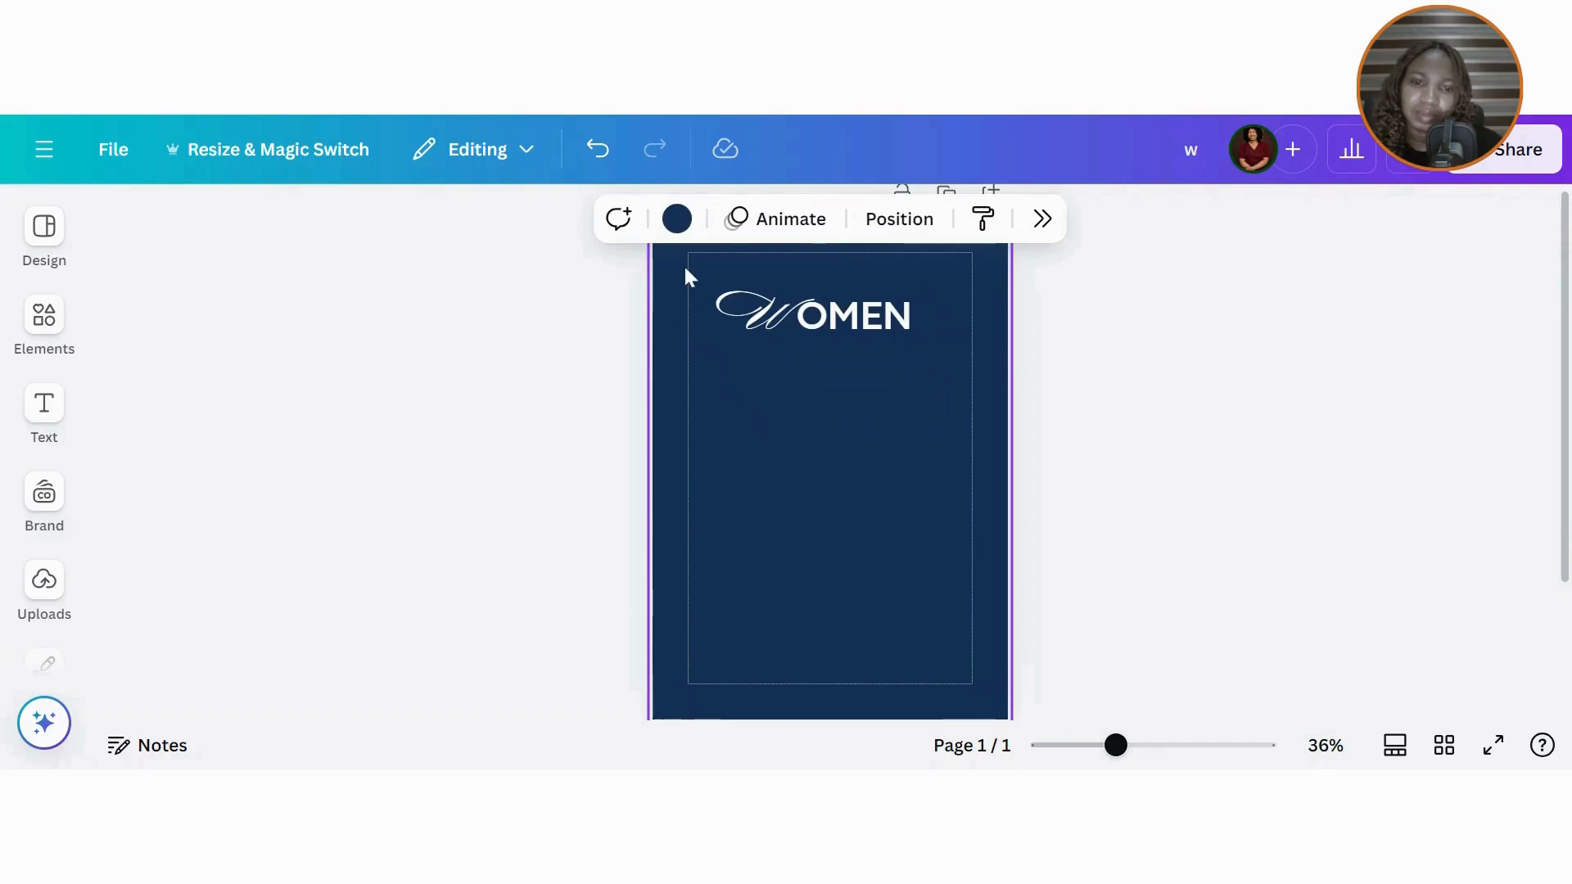
pyautogui.moveTo(685, 269); pyautogui.dragTo(982, 341)
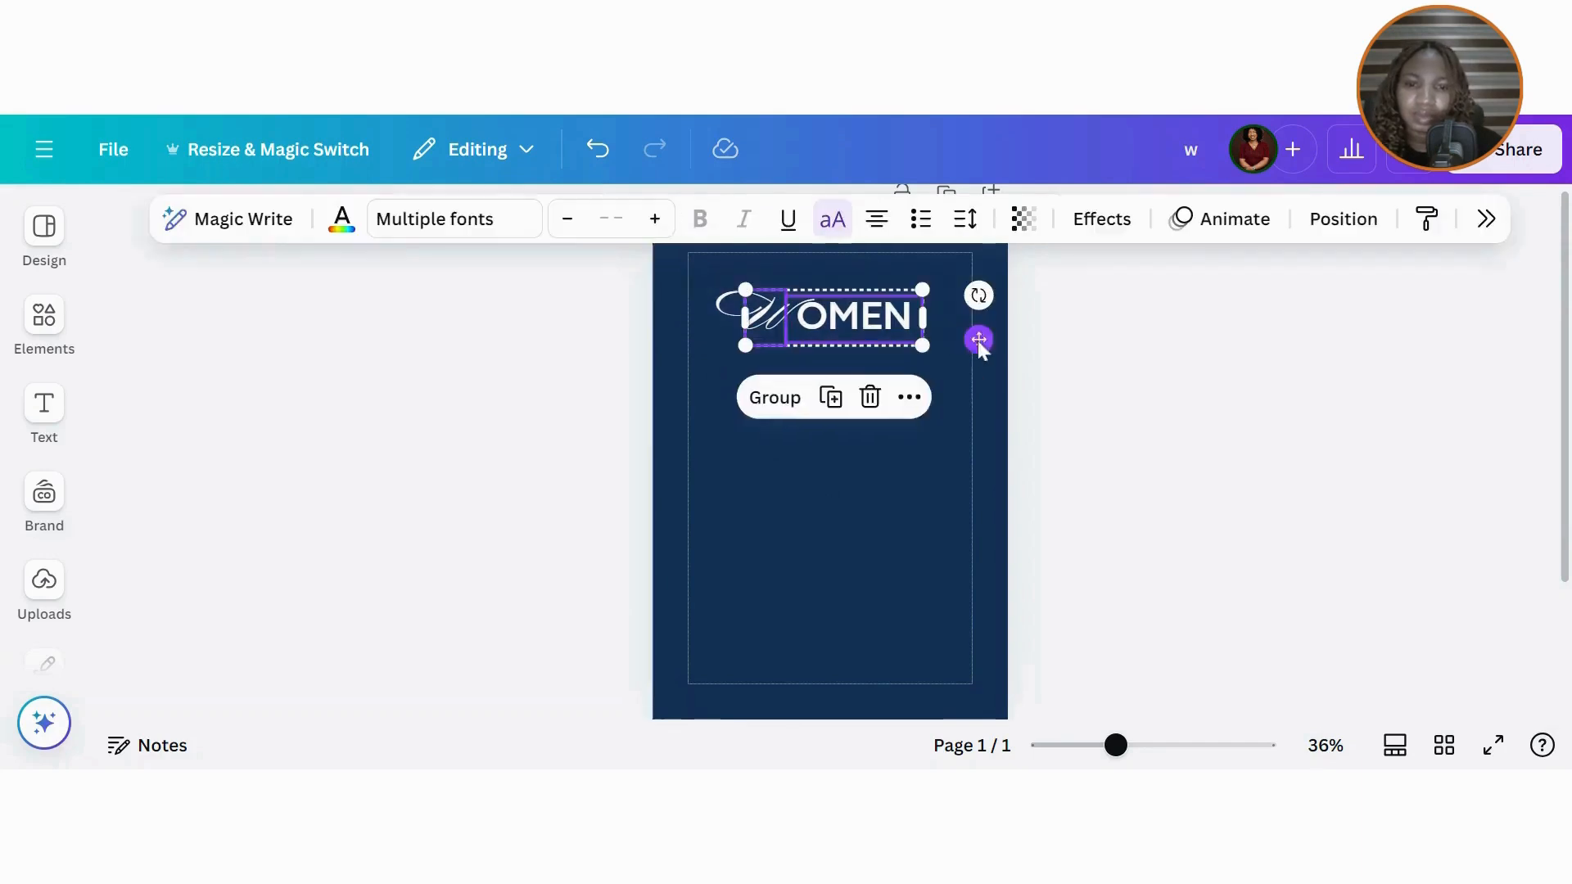
pyautogui.click(774, 398)
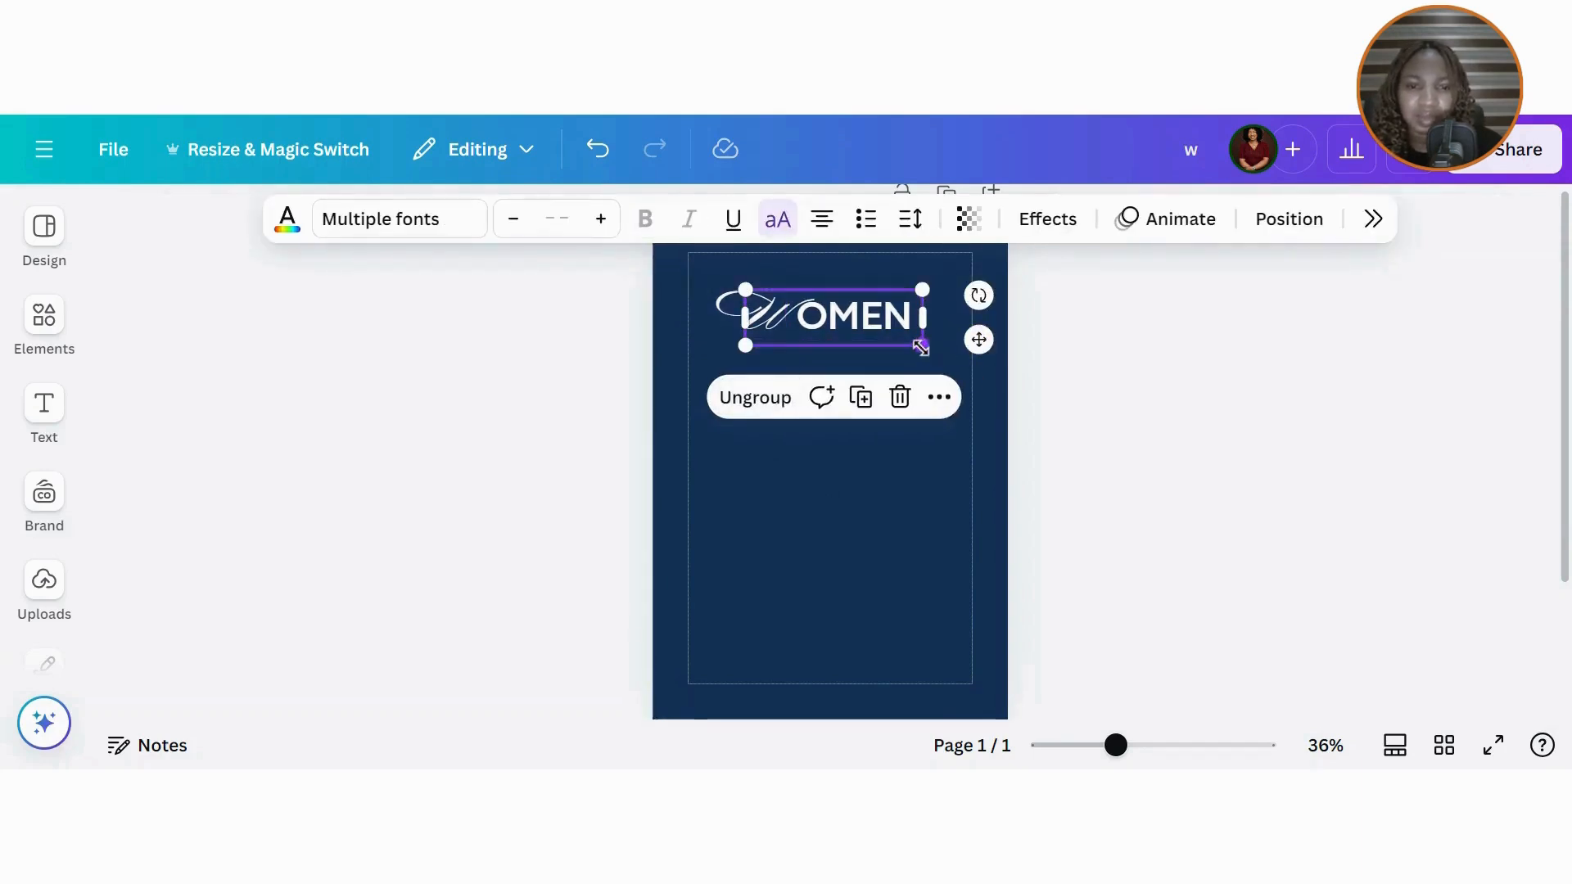
pyautogui.moveTo(920, 347); pyautogui.dragTo(903, 339)
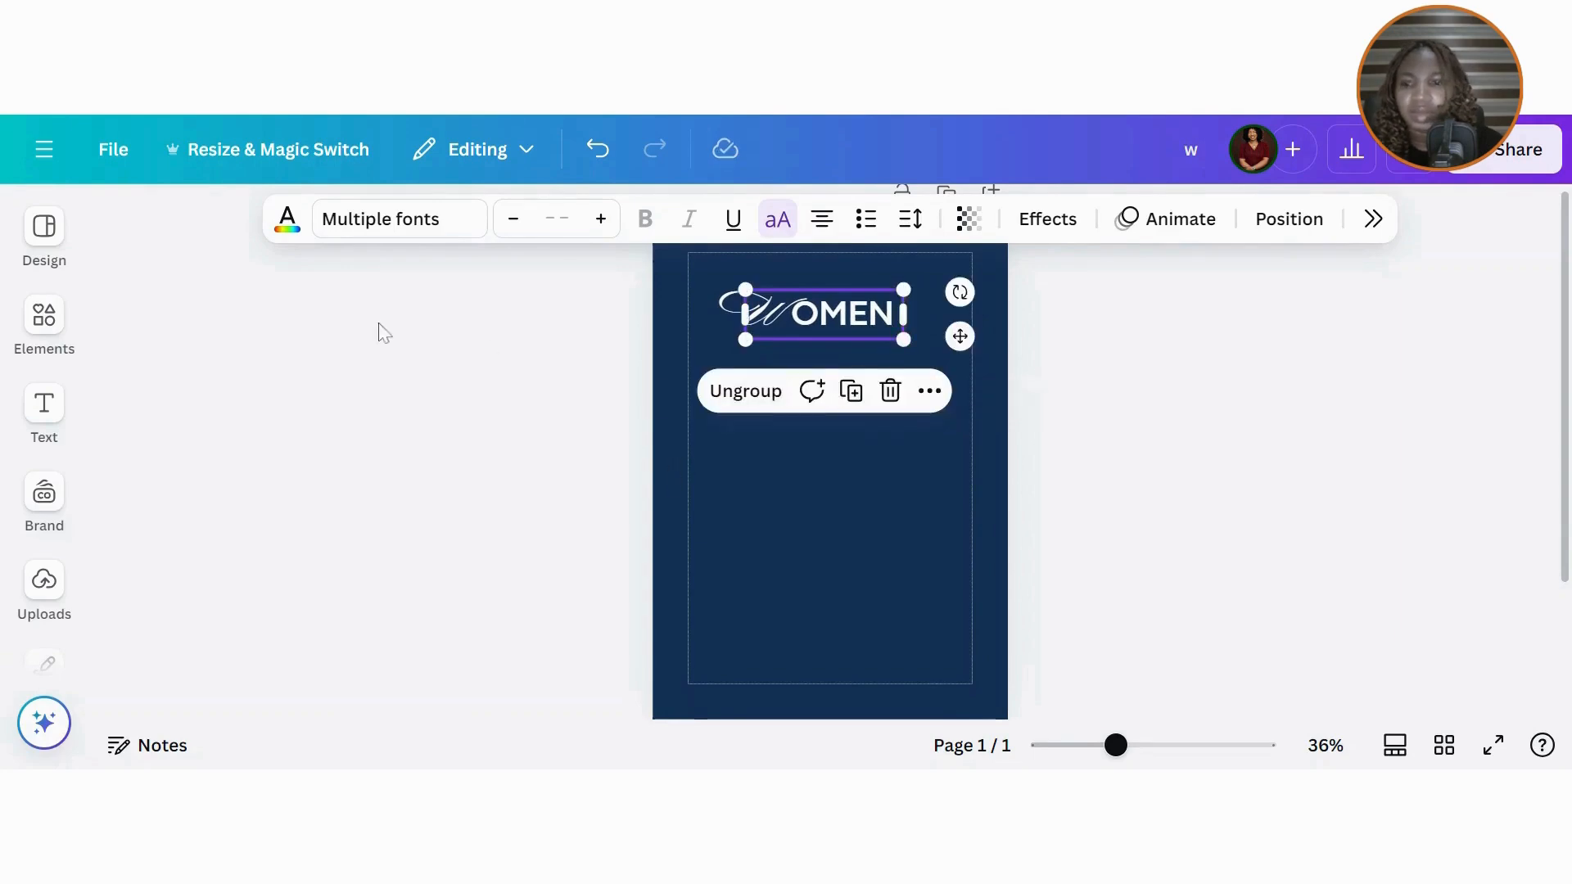
pyautogui.click(44, 405)
# Step: Add a heading 'business summit' below WOMEN, widen it and make it uppercase
pyautogui.click(204, 422)
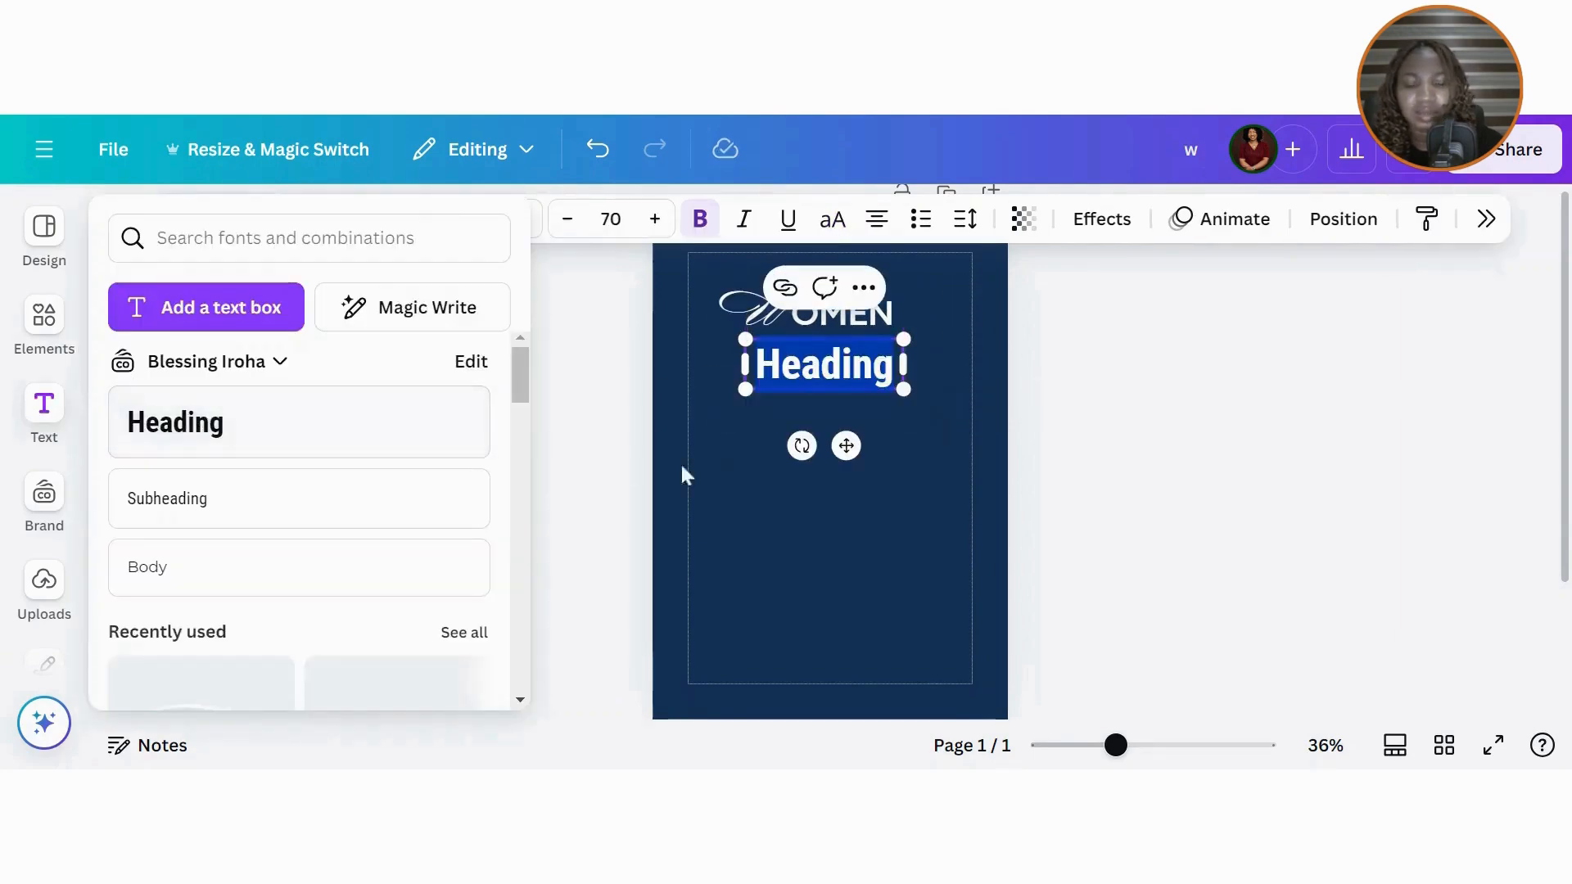
pyautogui.write('busi')
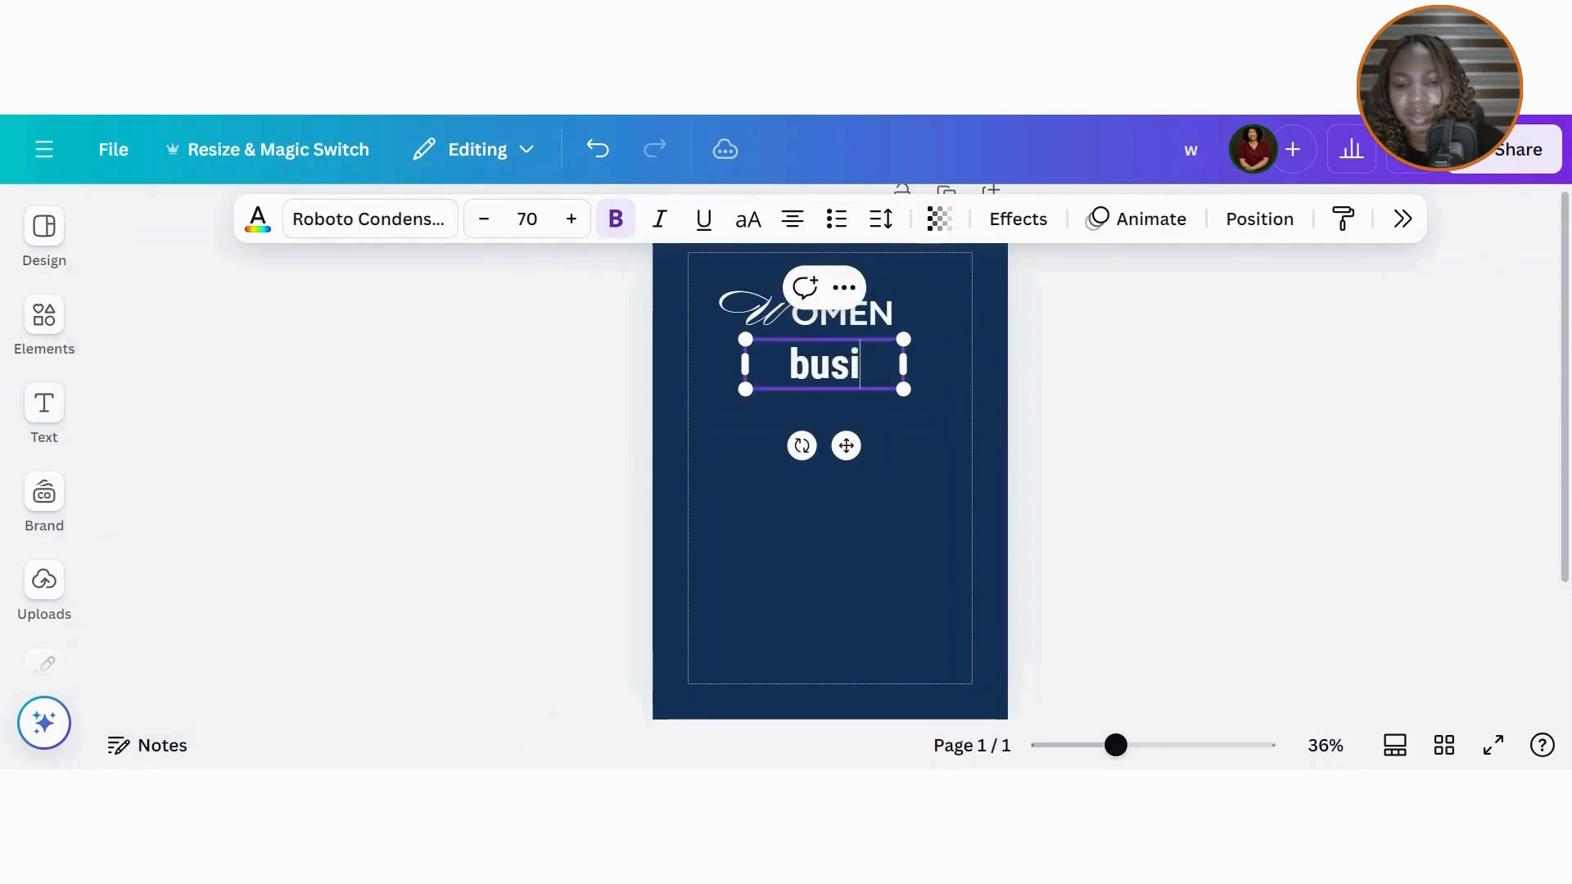
pyautogui.write('ness su')
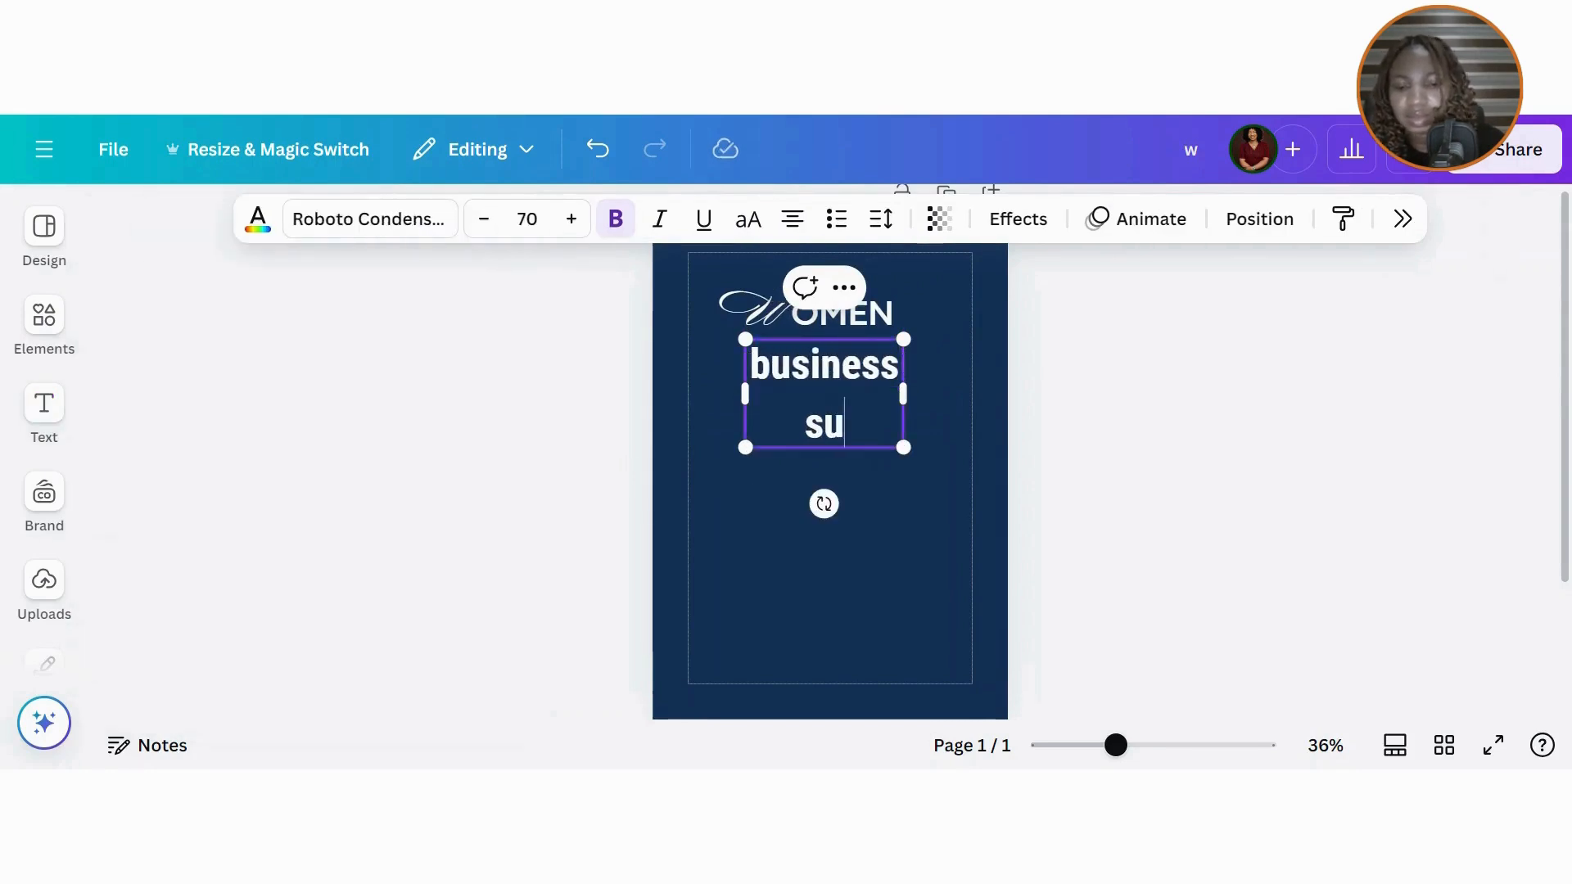
pyautogui.write('mmit')
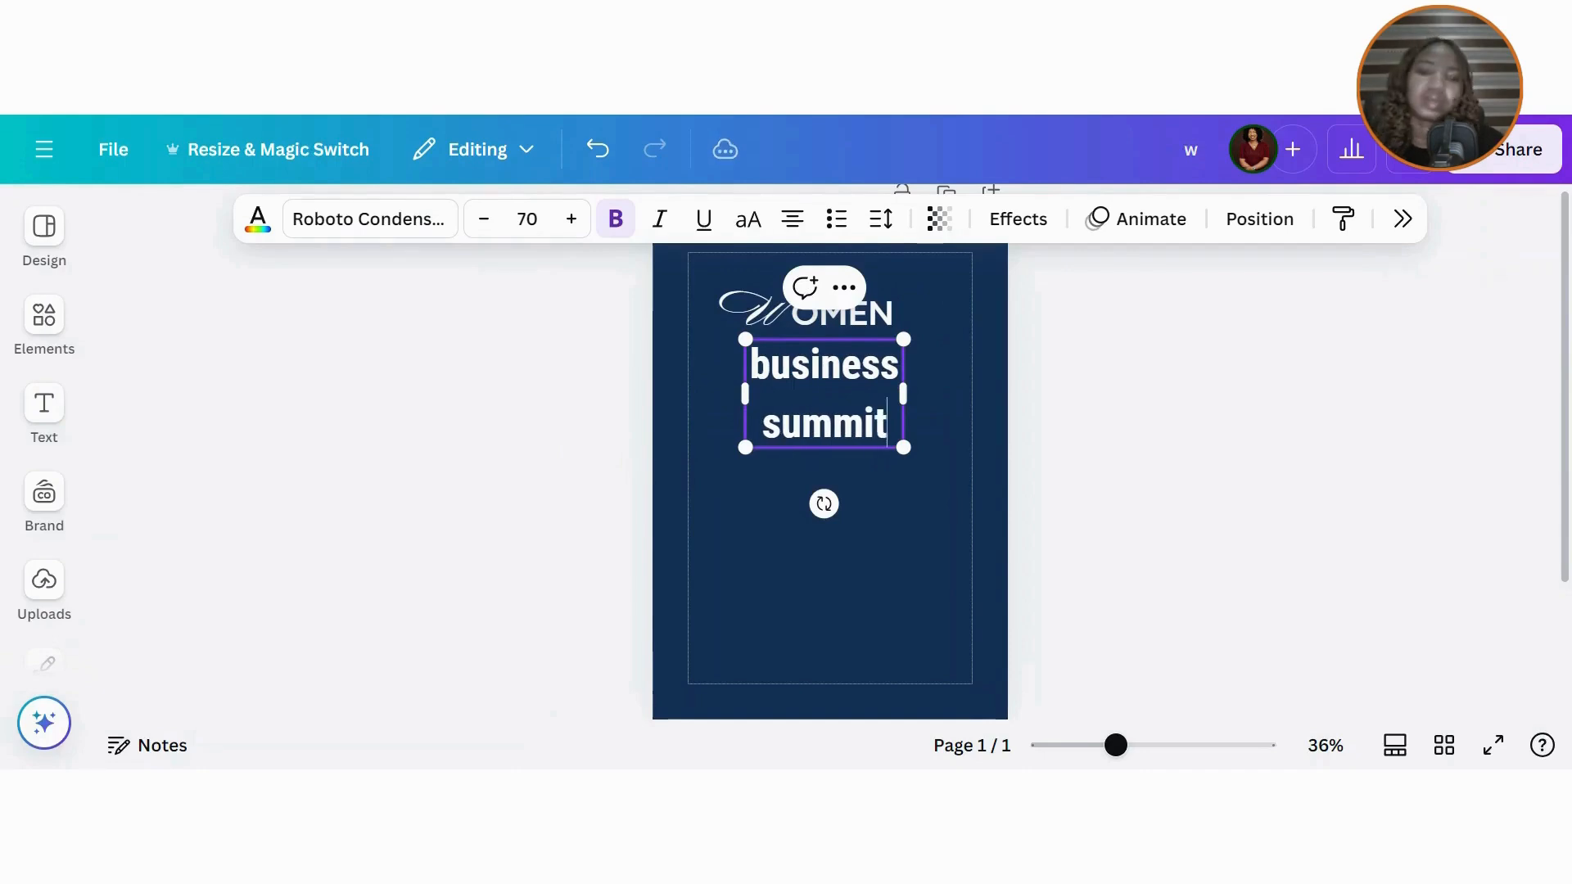
pyautogui.moveTo(914, 390); pyautogui.dragTo(1015, 368)
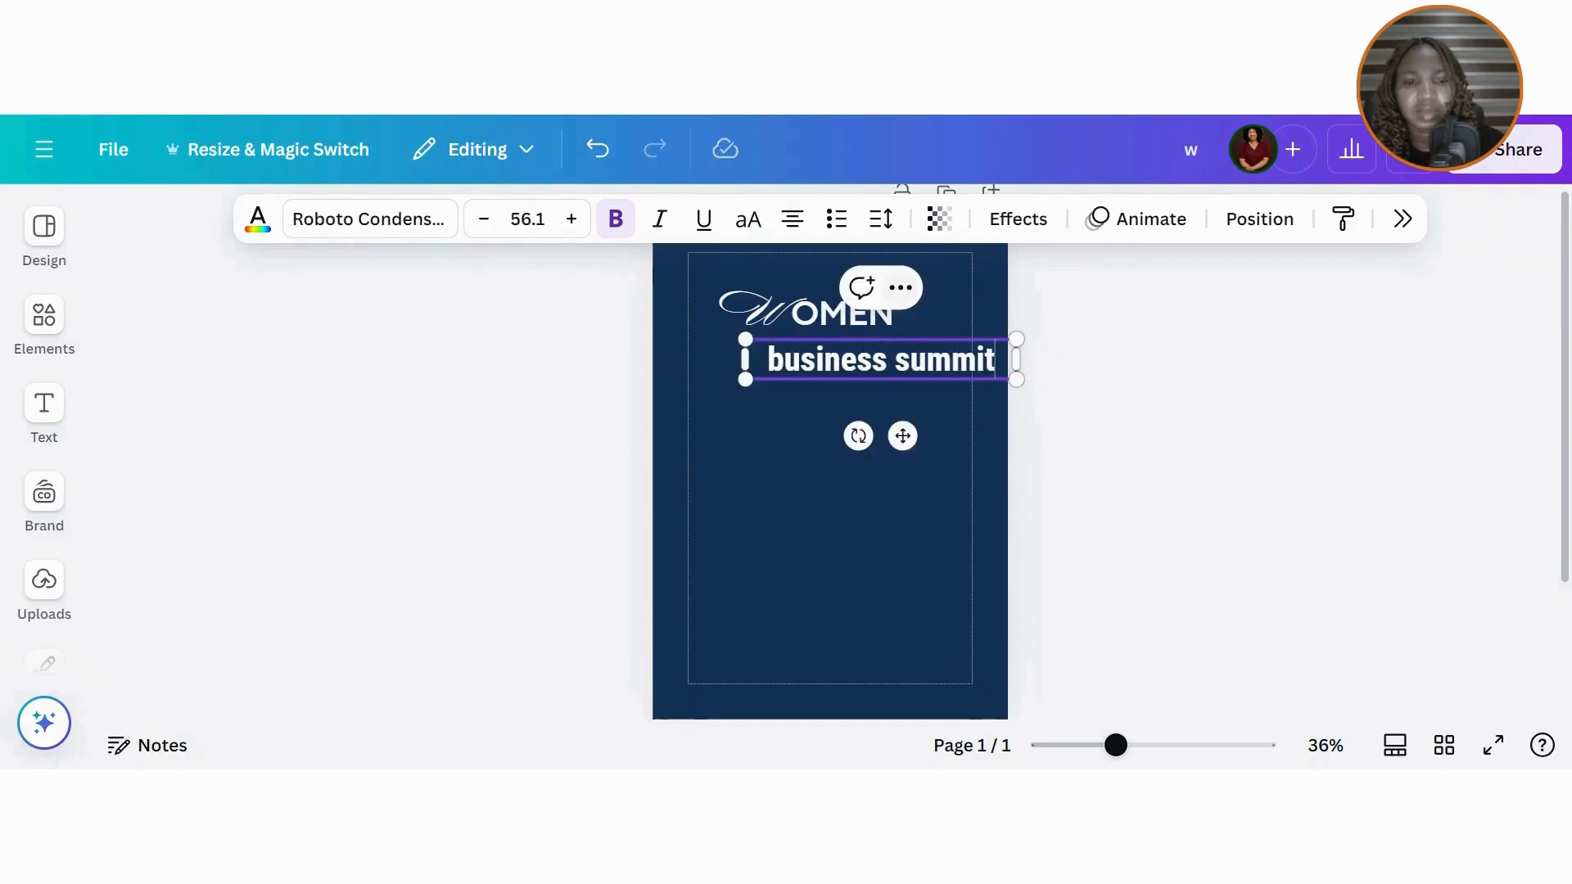
pyautogui.click(920, 443)
pyautogui.click(888, 362)
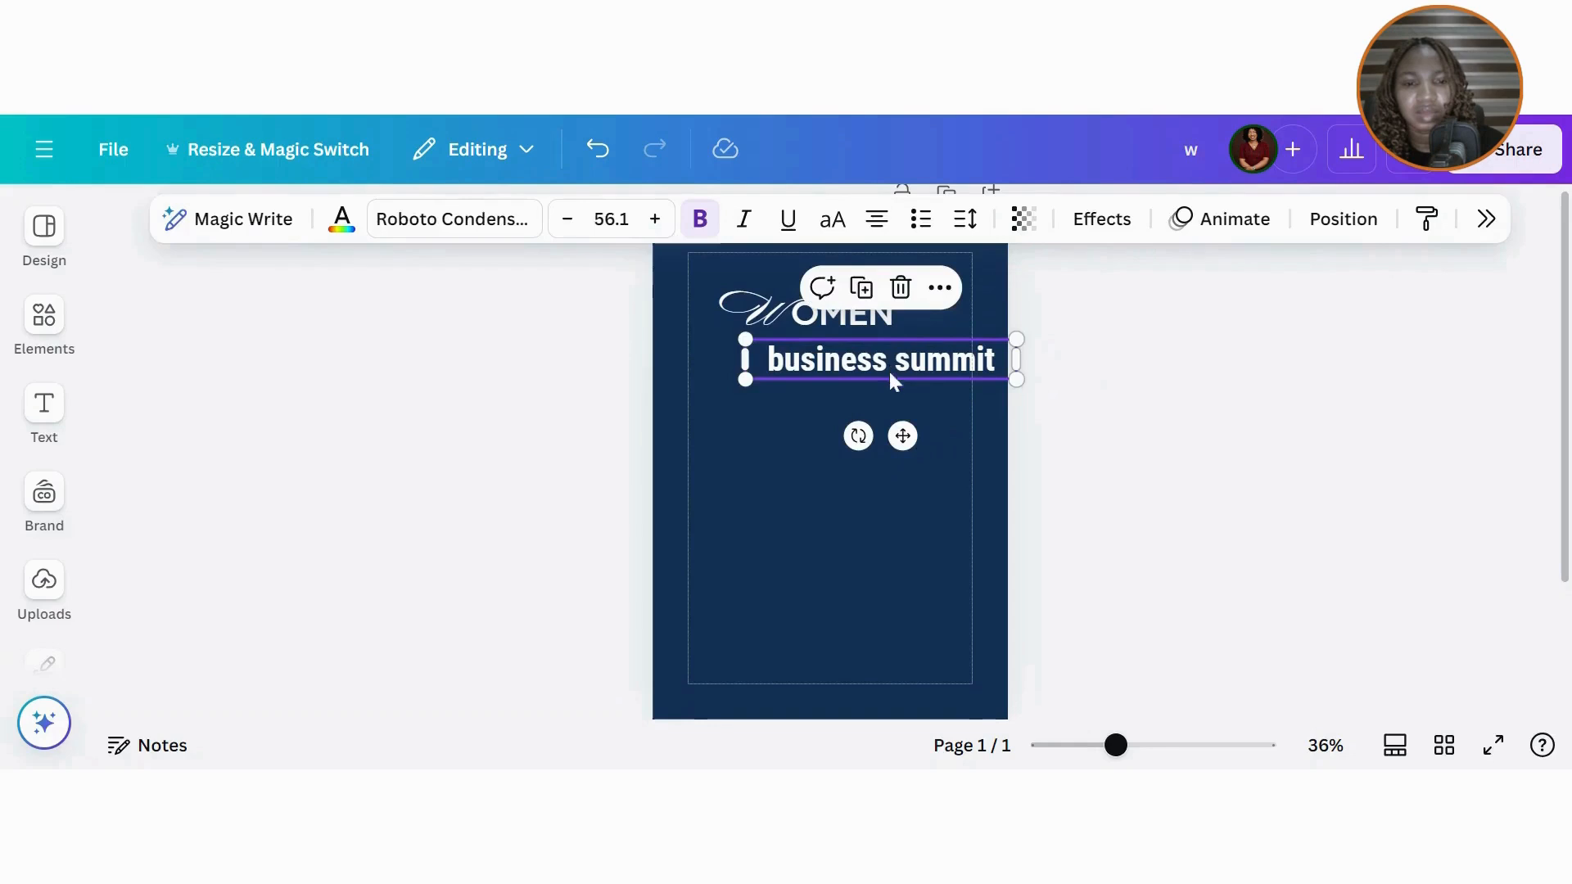
pyautogui.moveTo(902, 436); pyautogui.dragTo(853, 432)
pyautogui.click(829, 221)
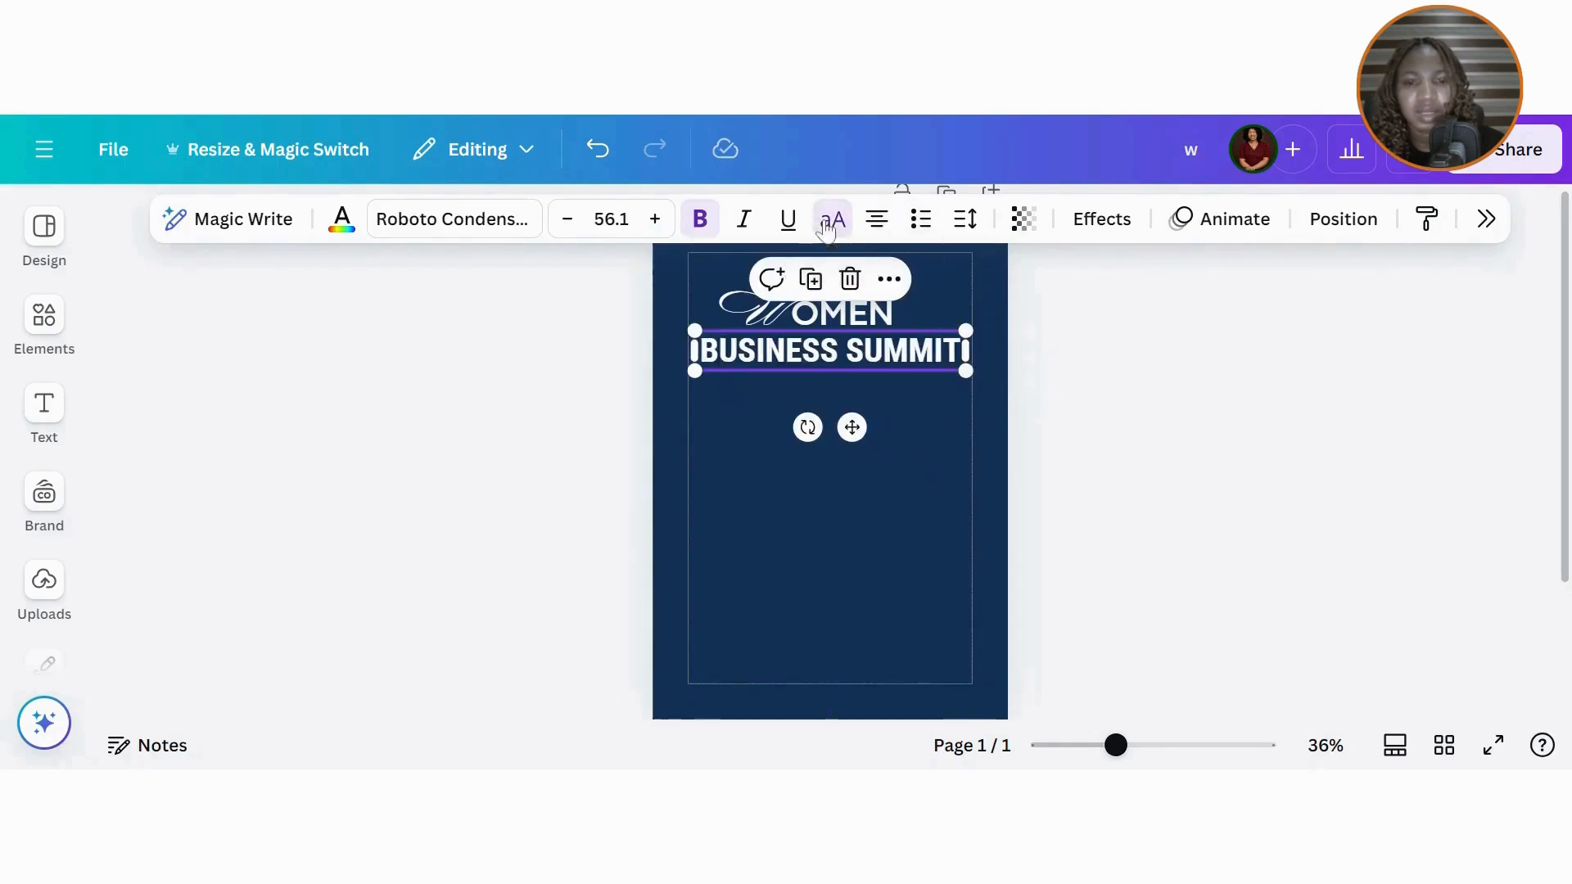
# Step: Set BUSINESS SUMMIT to Codec Pro on one line and centre it on the page
pyautogui.click(452, 219)
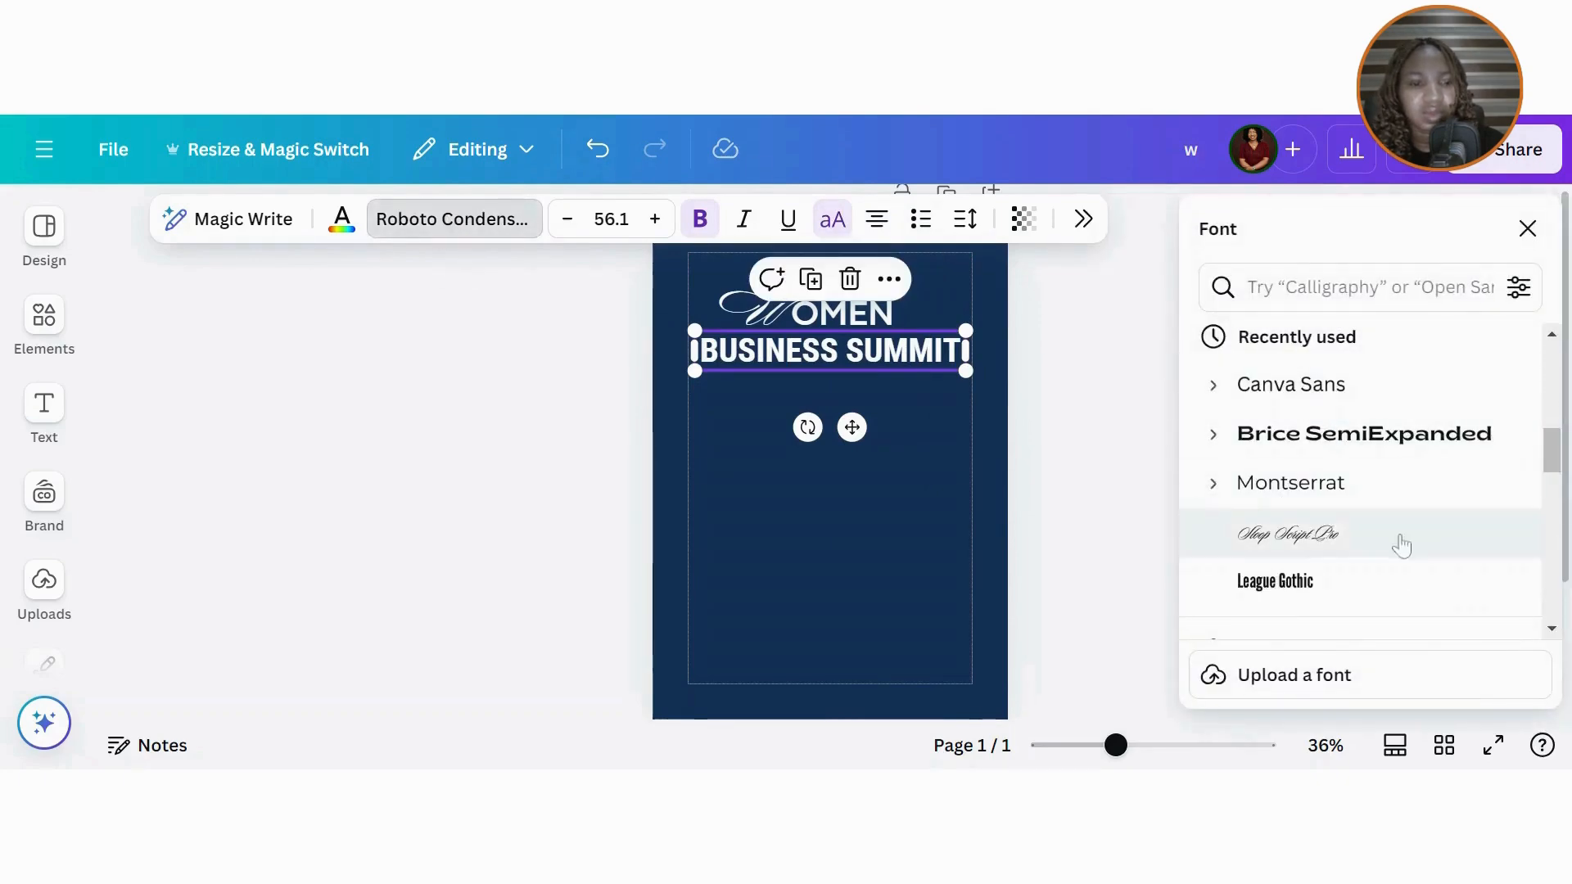
pyautogui.moveTo(1555, 461); pyautogui.dragTo(1547, 389)
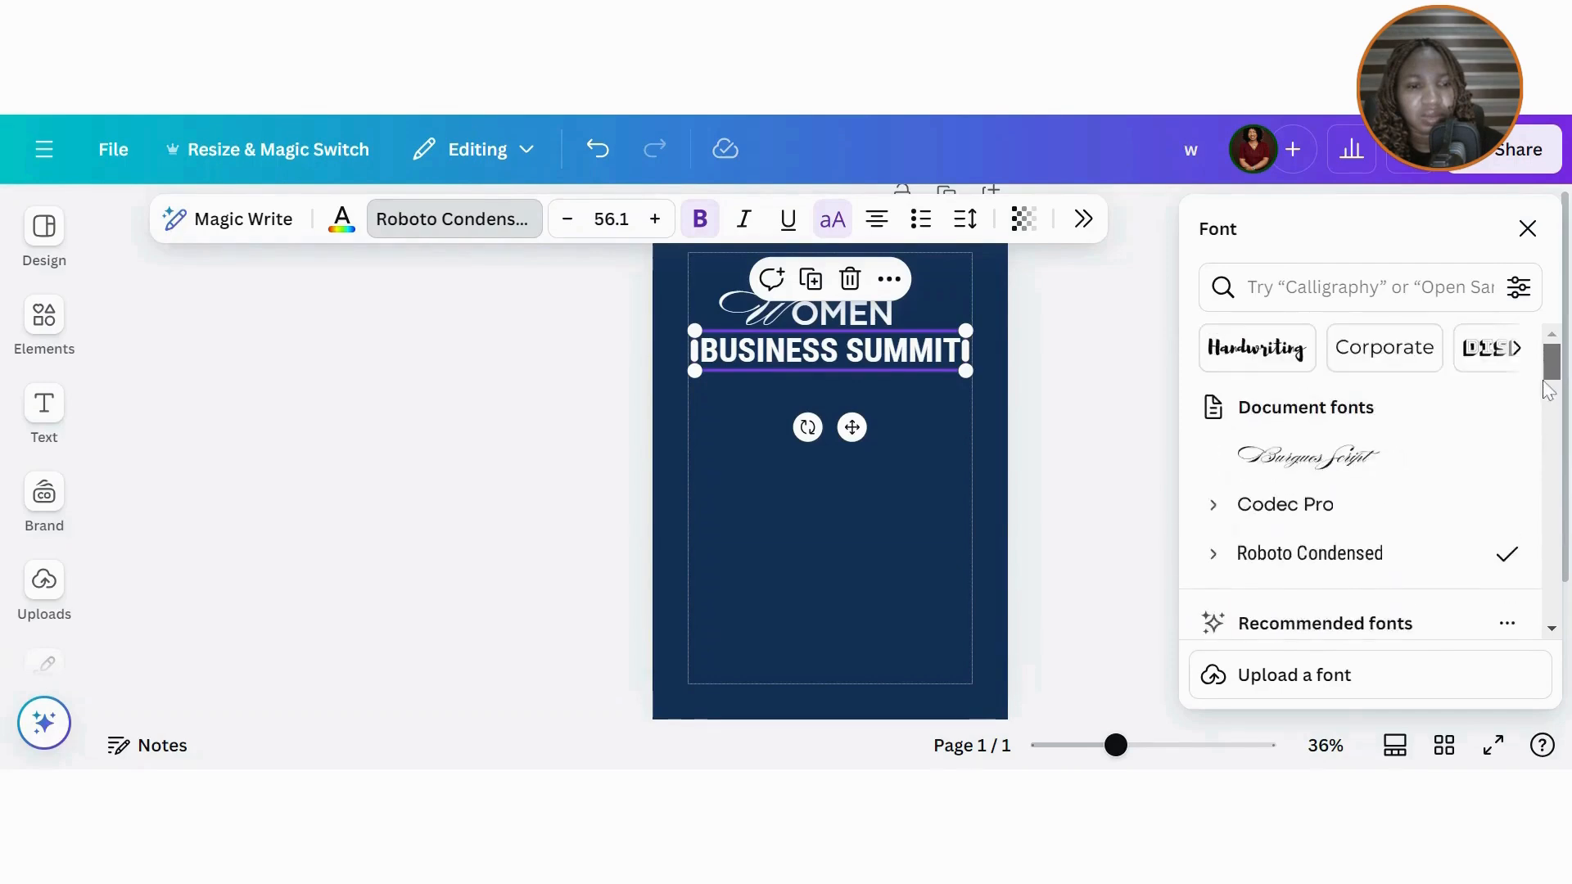
pyautogui.click(1291, 505)
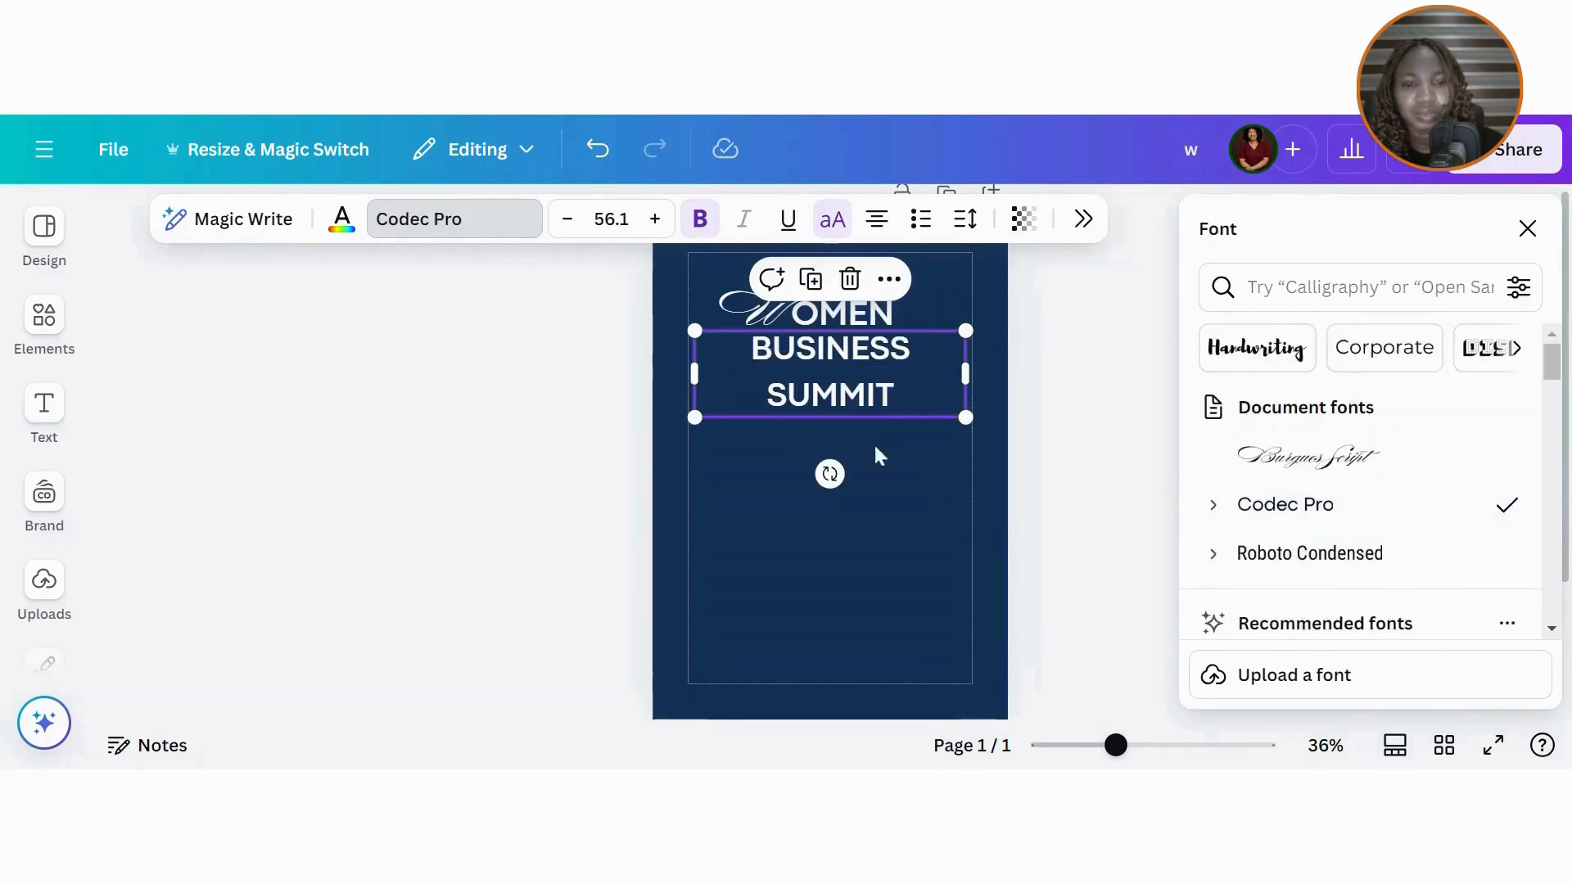
pyautogui.moveTo(977, 373)
pyautogui.mouseDown()
pyautogui.moveTo(1048, 361)
pyautogui.moveTo(992, 365)
pyautogui.mouseUp()
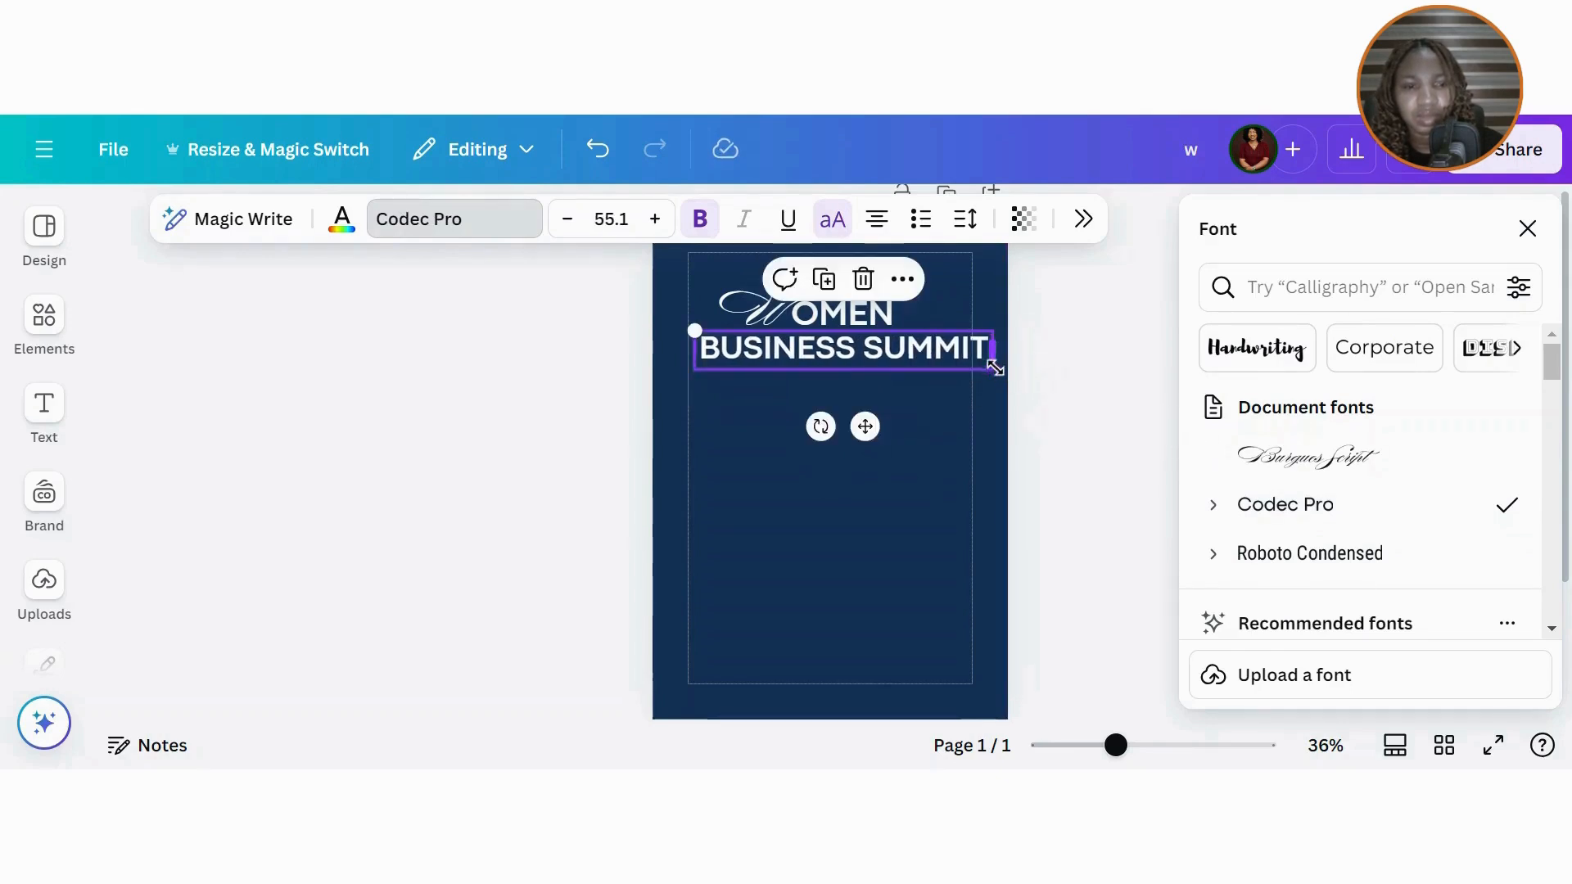
pyautogui.click(1527, 228)
pyautogui.click(1344, 219)
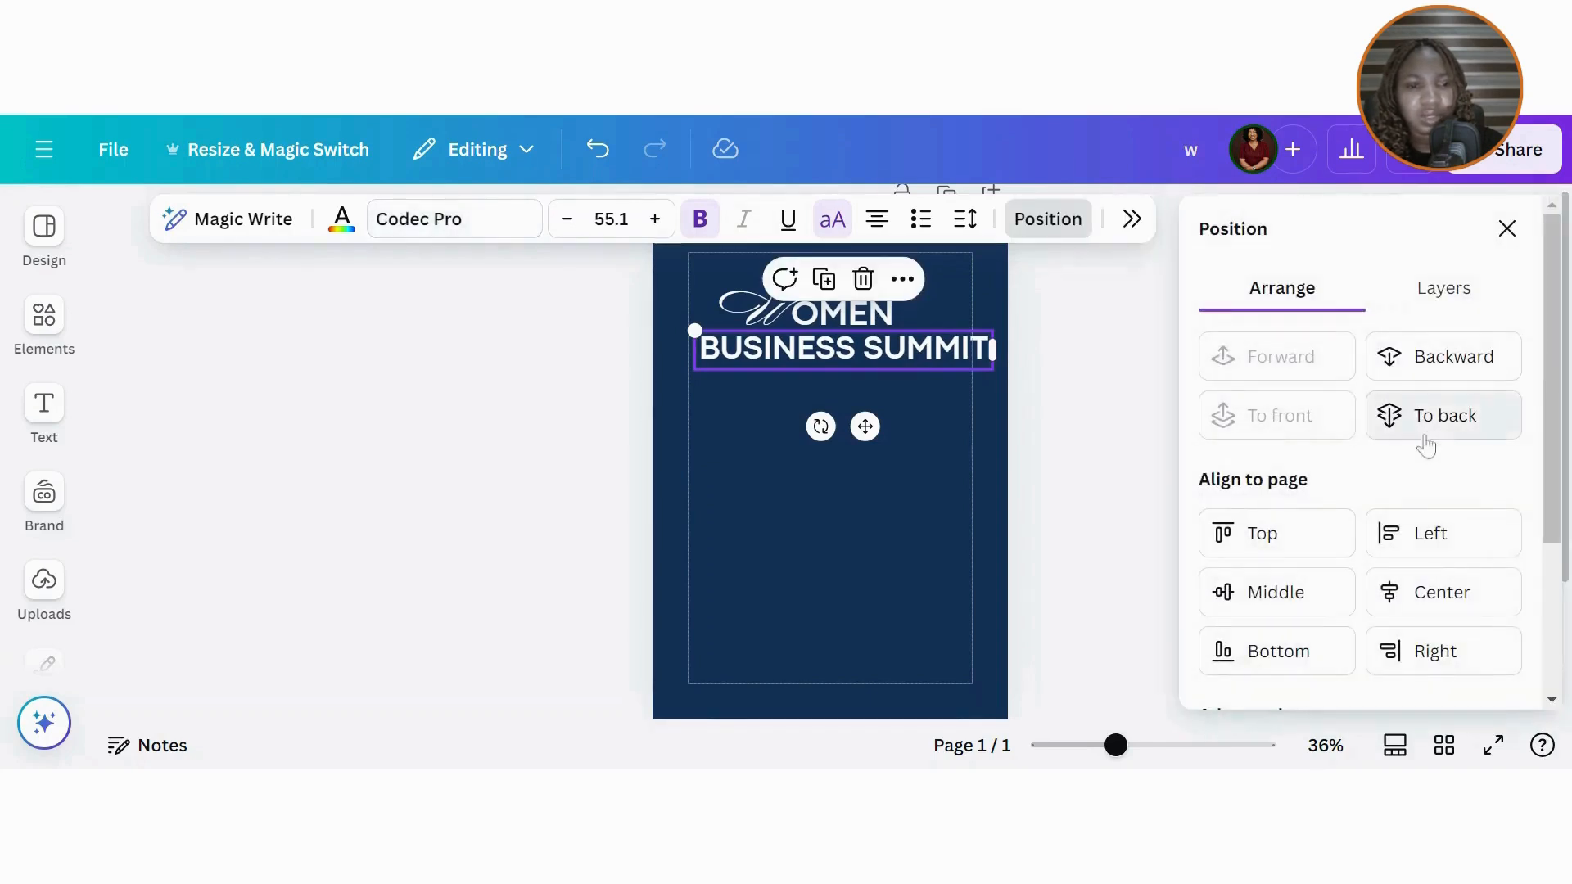
pyautogui.click(1440, 616)
pyautogui.press('Escape')
pyautogui.click(1084, 442)
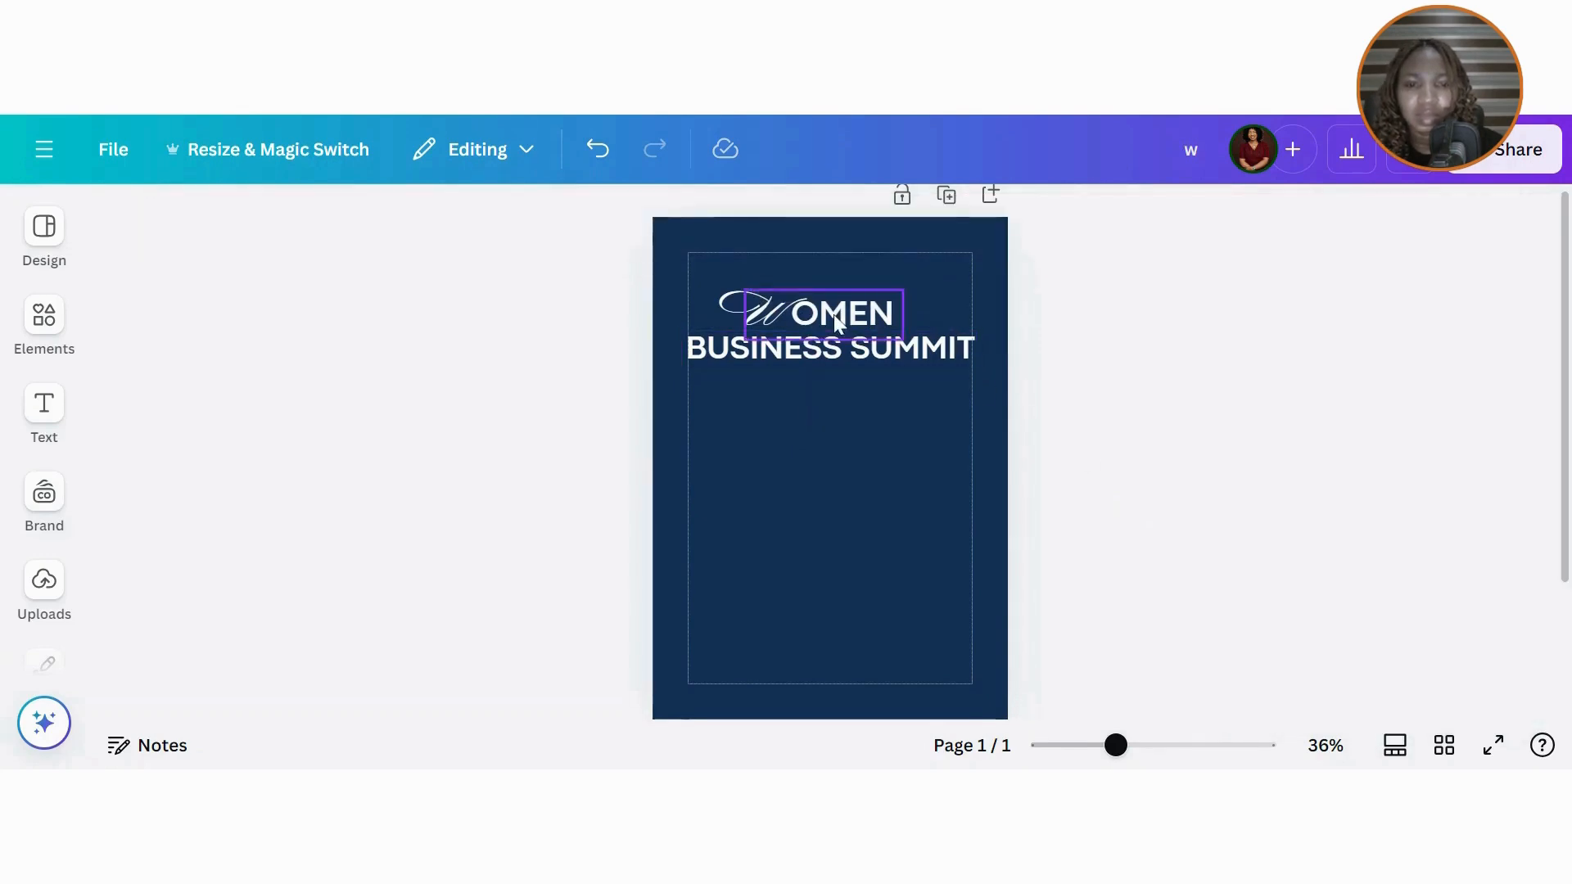
# Step: Add a blue square and reshape it into a tall narrow bar at the left margin
pyautogui.click(44, 491)
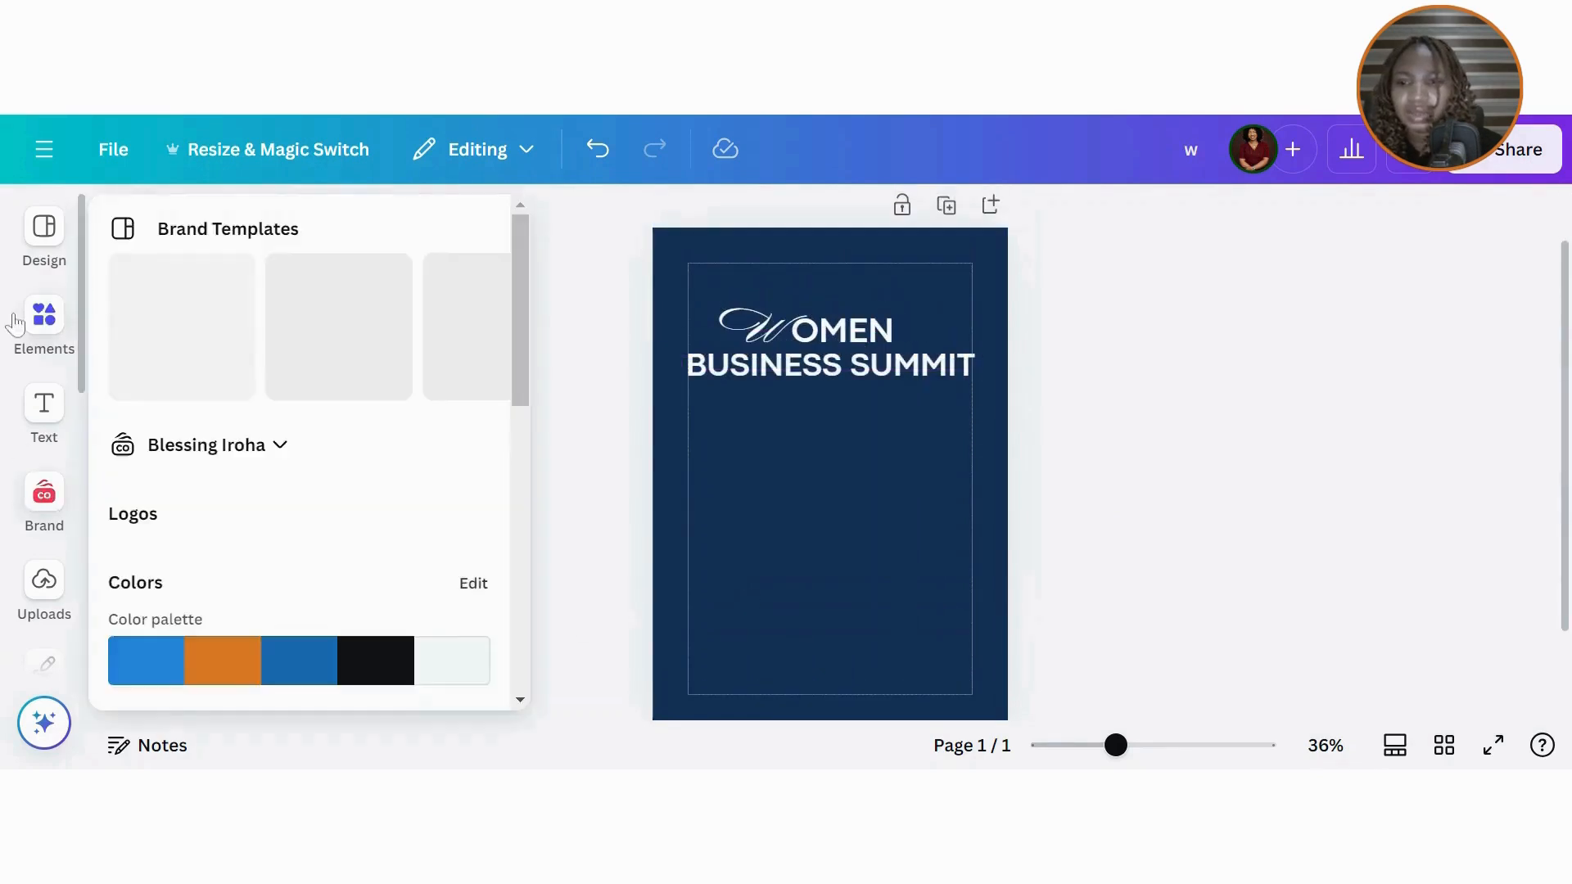
pyautogui.click(44, 319)
pyautogui.click(147, 606)
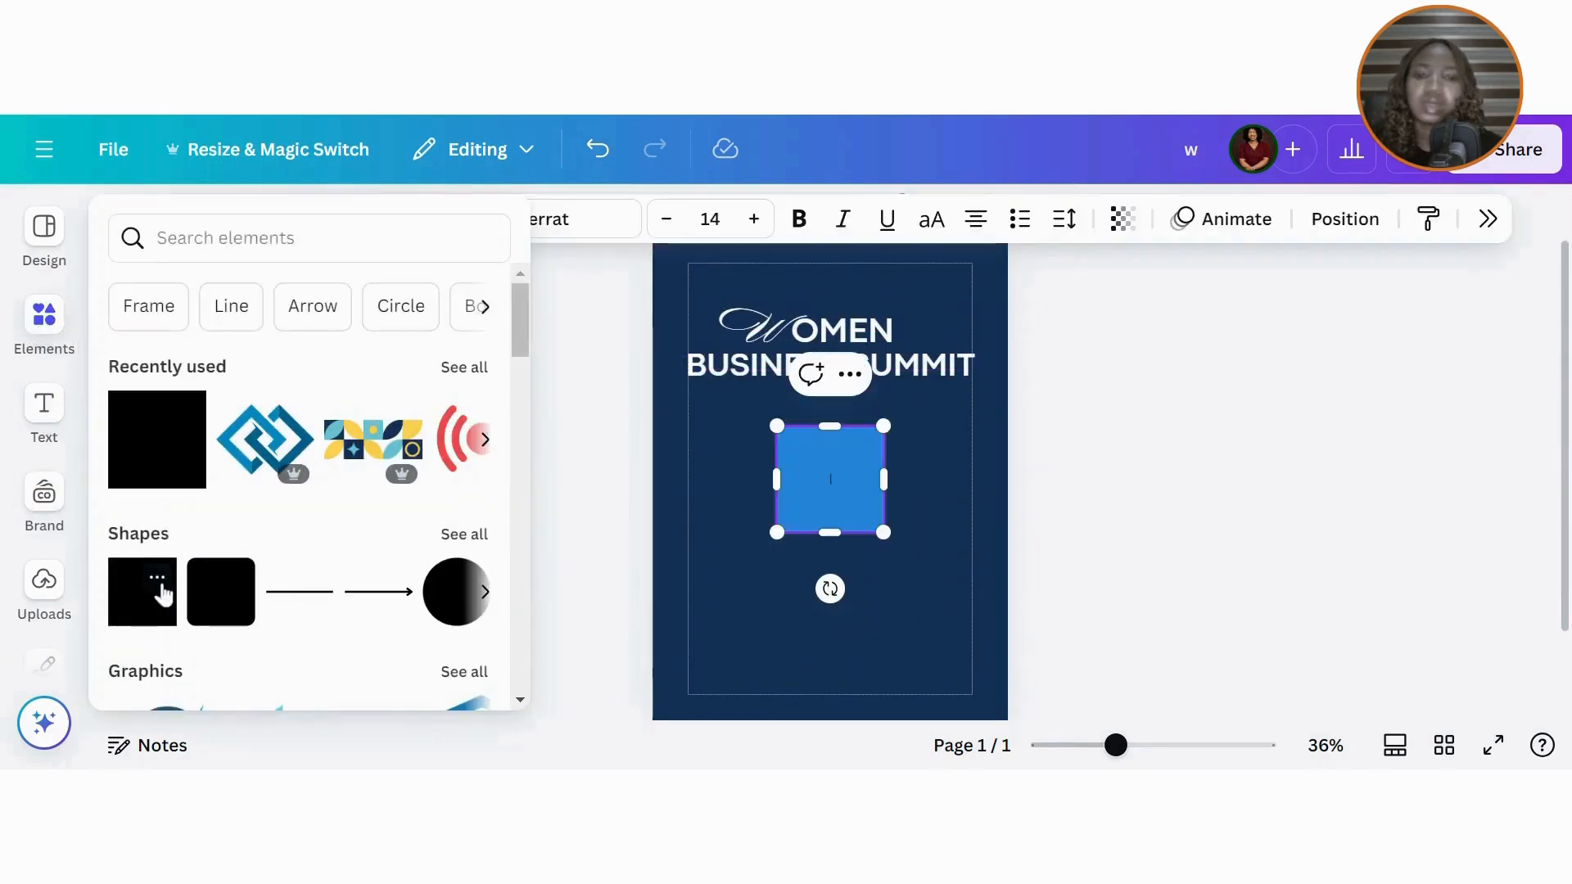
pyautogui.moveTo(884, 481); pyautogui.dragTo(847, 496)
pyautogui.moveTo(834, 589); pyautogui.dragTo(736, 604)
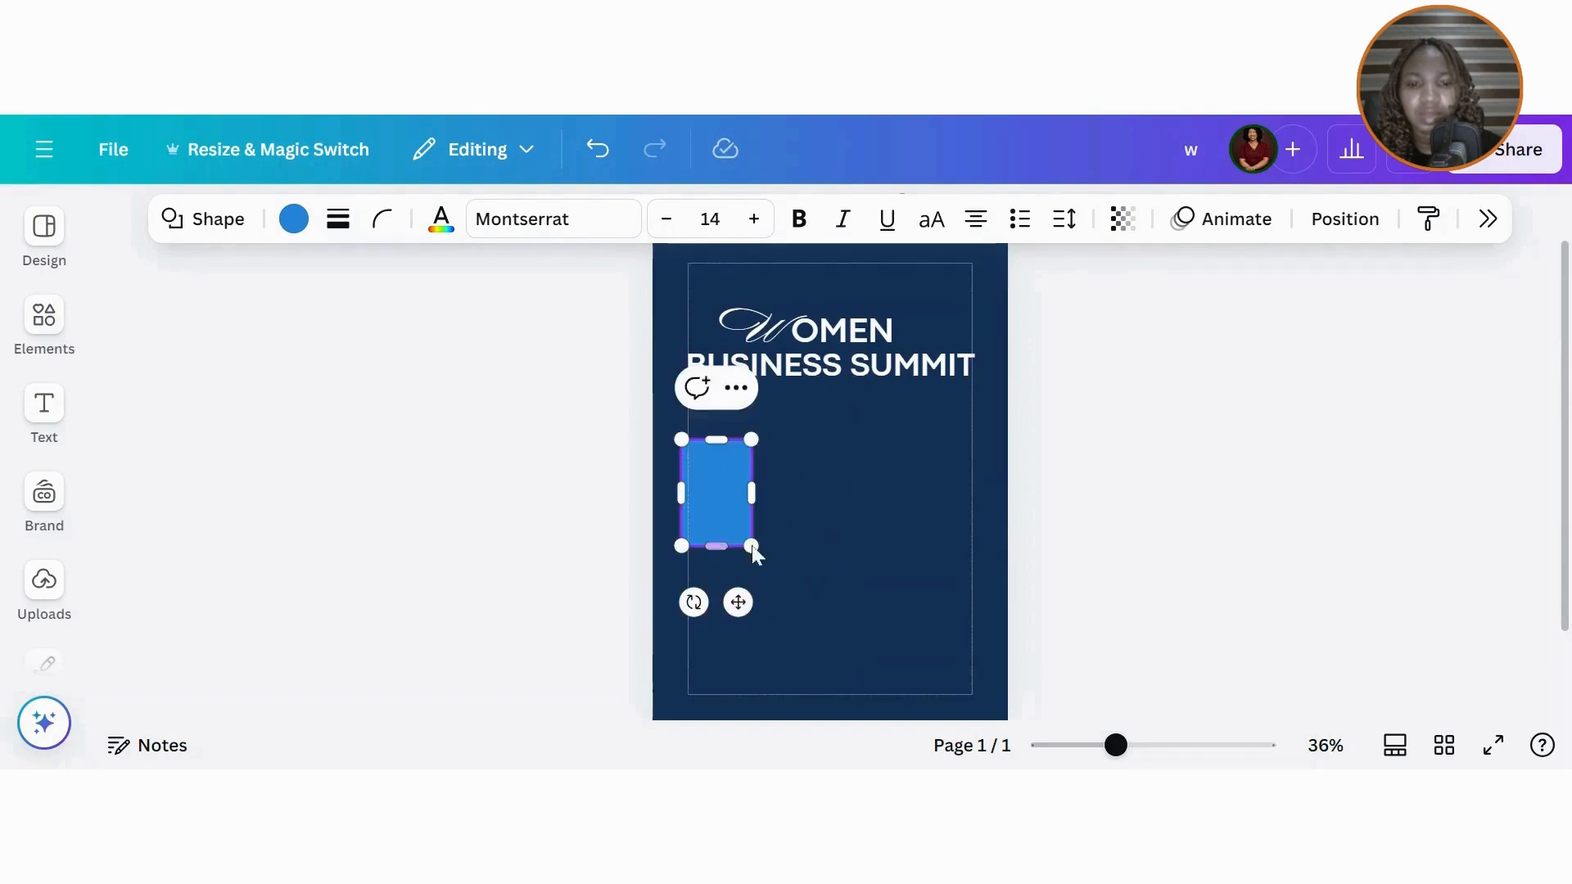
pyautogui.moveTo(745, 545); pyautogui.dragTo(742, 563)
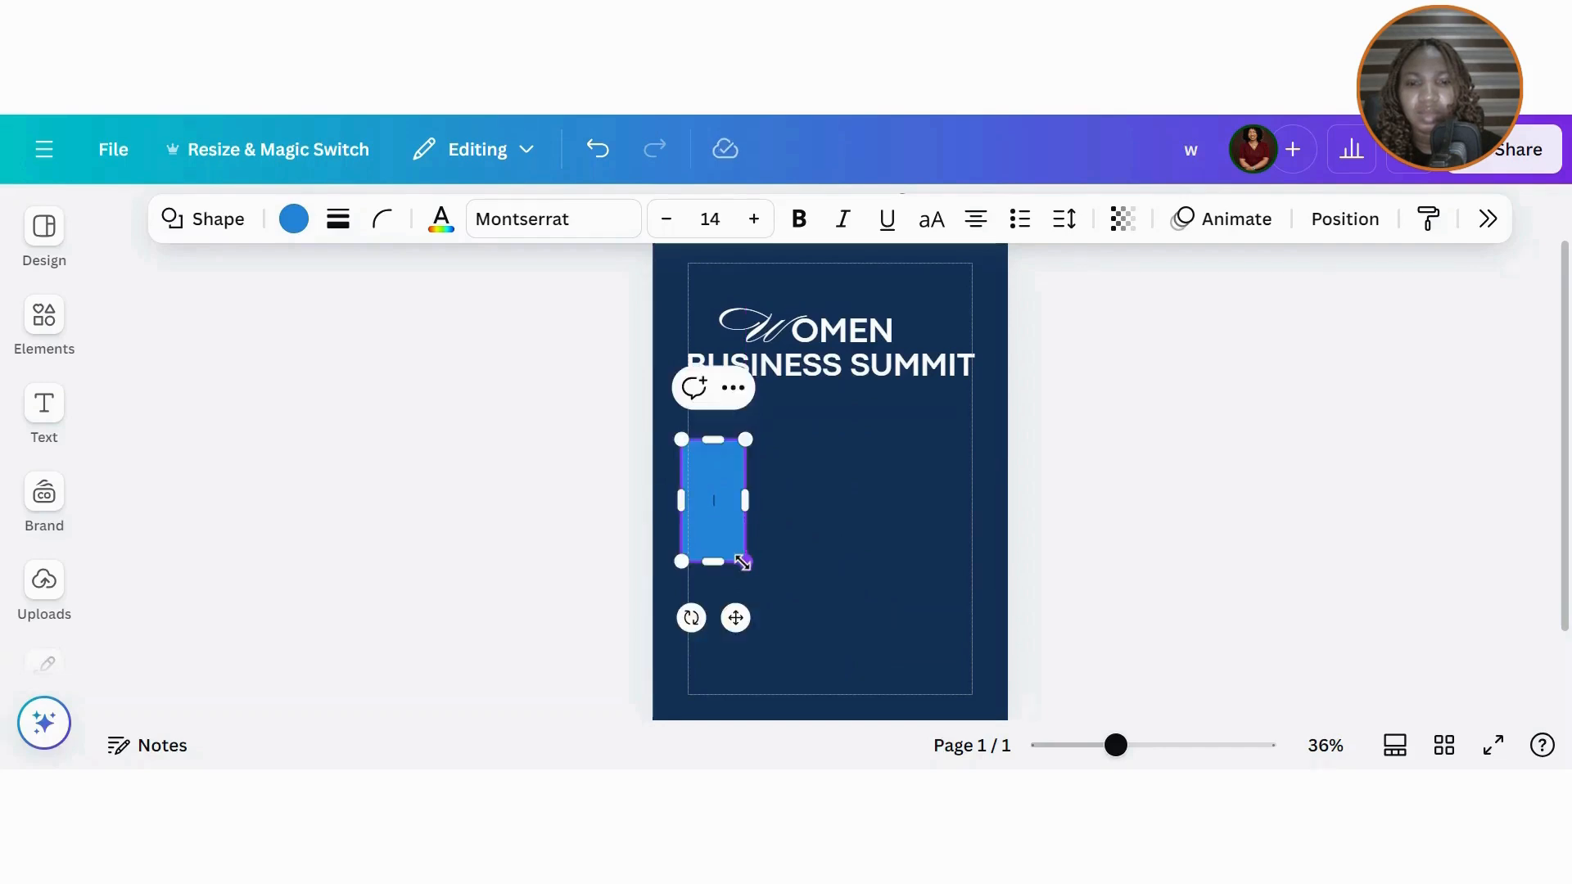
pyautogui.click(847, 583)
pyautogui.click(725, 524)
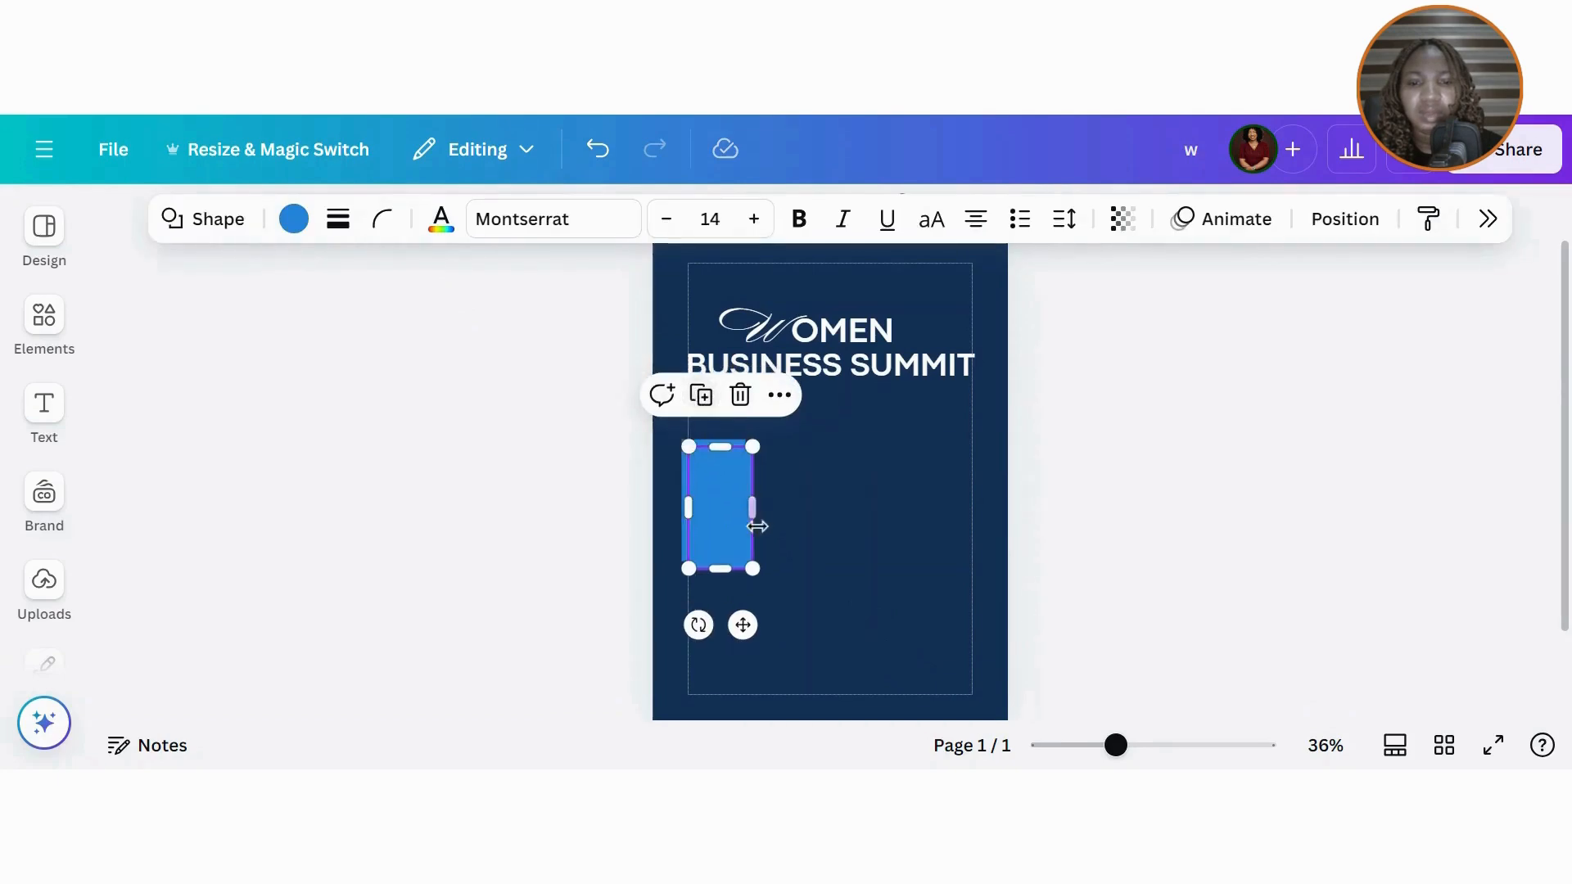
# Step: Duplicate the bar into four, space them evenly, and centre the row on the page
pyautogui.hotkey('ctrl', 'd')
pyautogui.hotkey('ctrl', 'd')
pyautogui.hotkey('ctrl', 'd')
pyautogui.moveTo(640, 479); pyautogui.dragTo(979, 514)
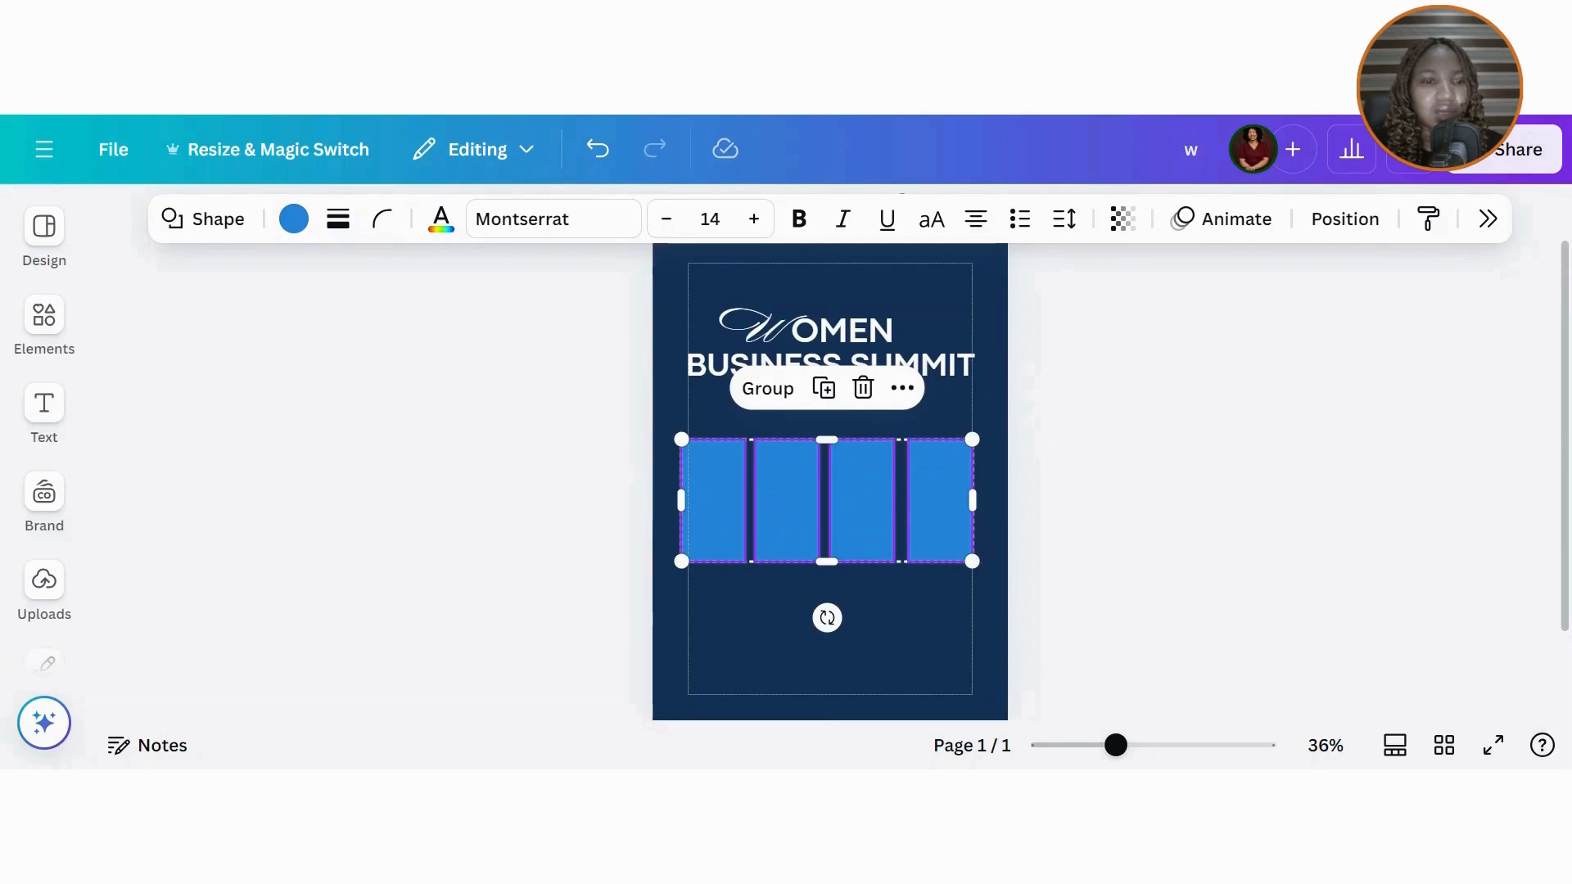
pyautogui.click(1346, 218)
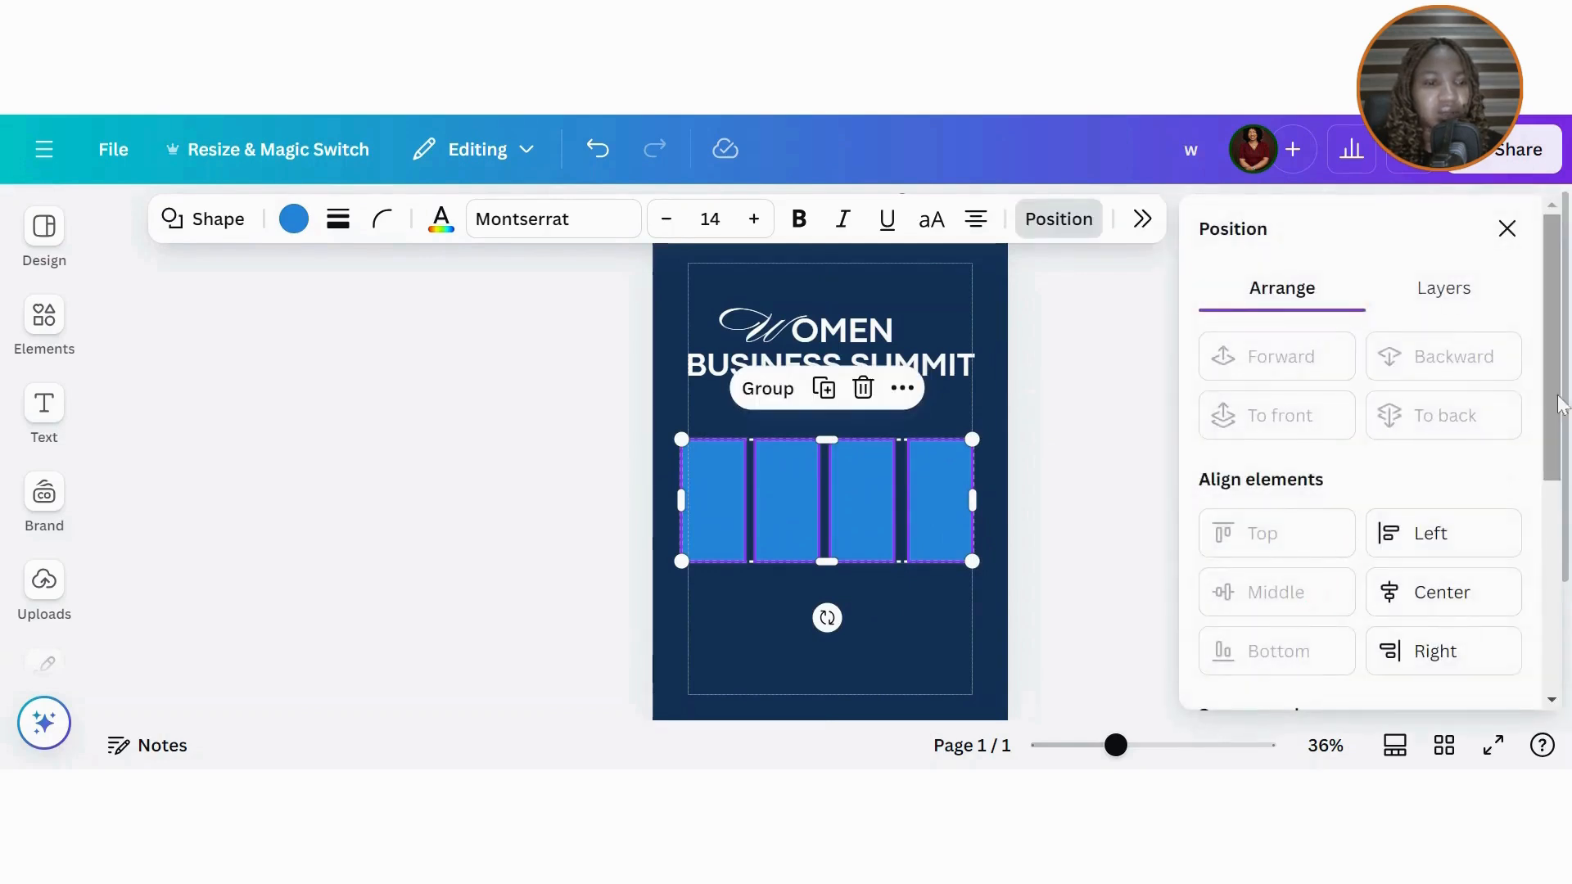
pyautogui.scroll(-3, 1557, 396)
pyautogui.click(1302, 573)
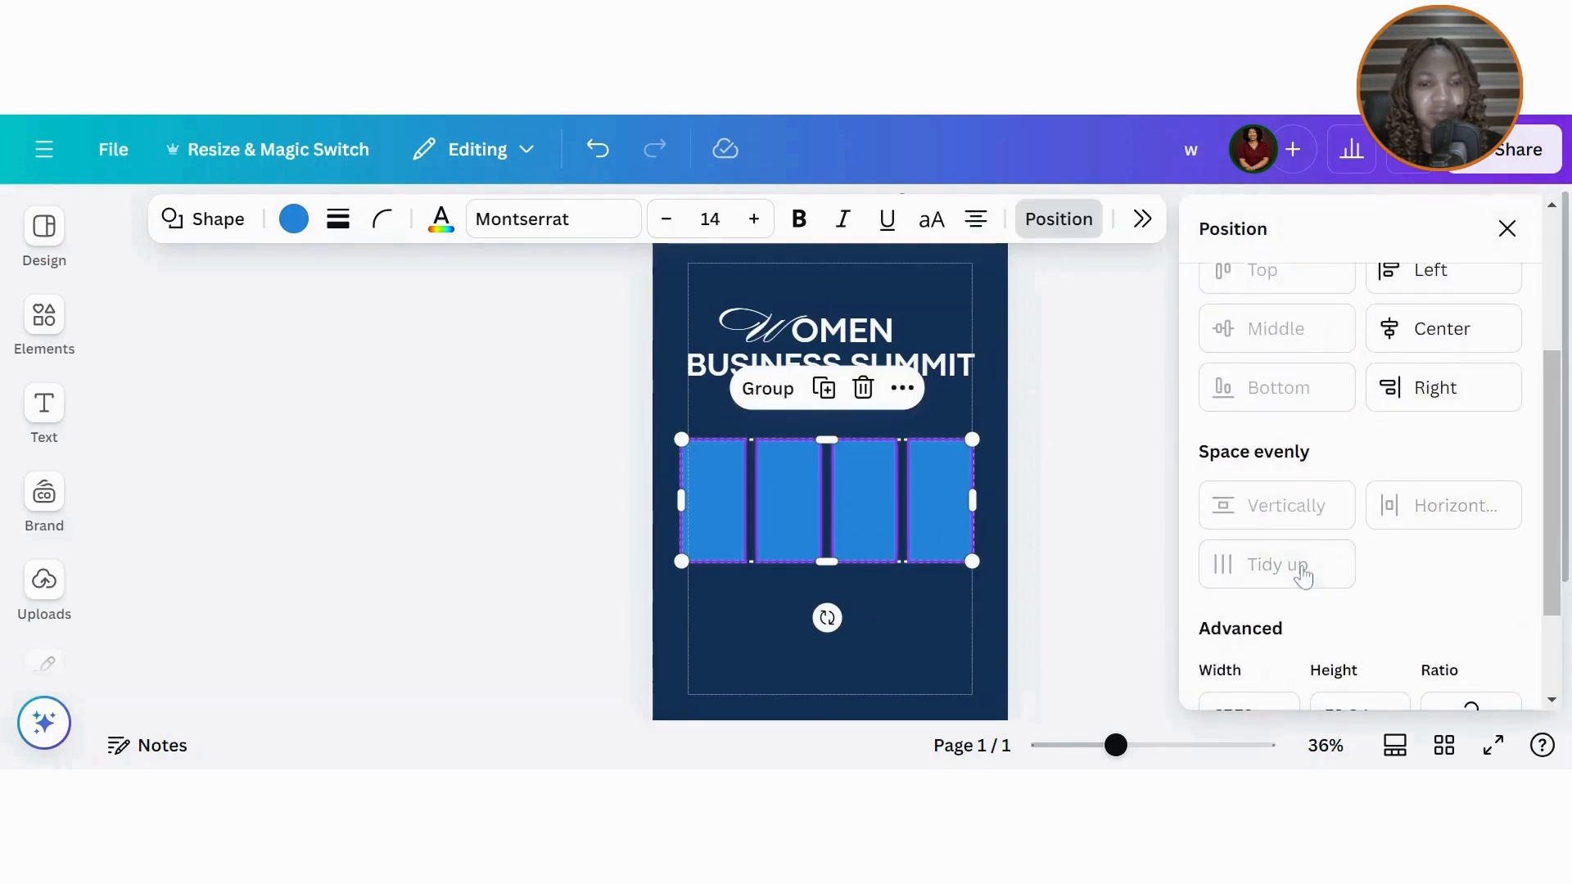
pyautogui.click(1507, 230)
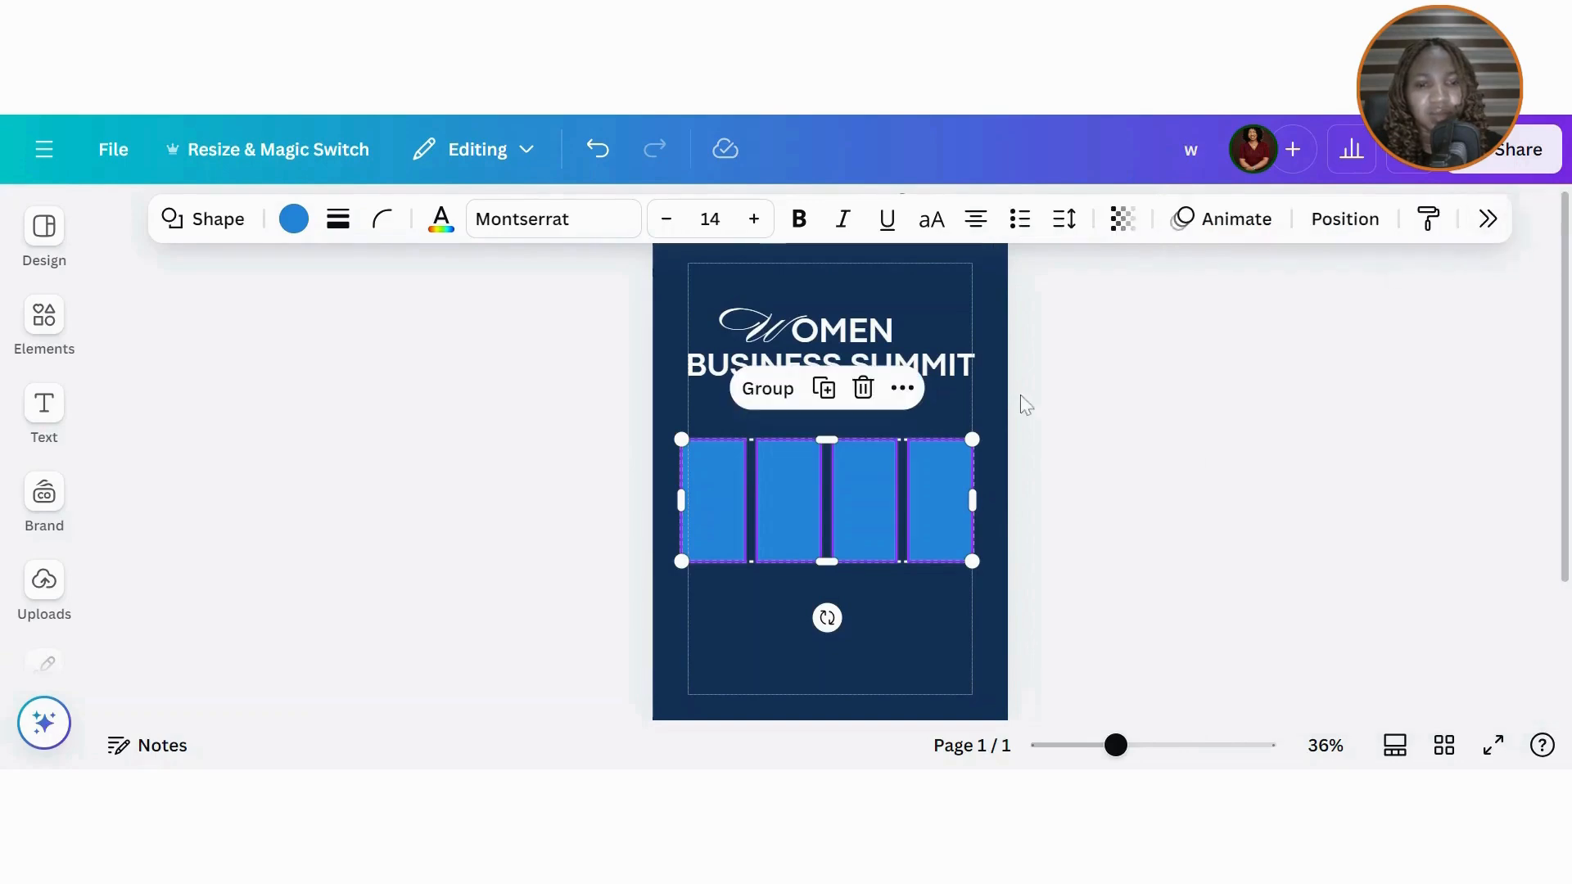
pyautogui.moveTo(860, 548)
pyautogui.mouseDown()
pyautogui.moveTo(860, 499)
pyautogui.moveTo(859, 522)
pyautogui.mouseUp()
# Step: Colour the first bar teal and the second bar golden yellow #FFD250
pyautogui.click(1080, 506)
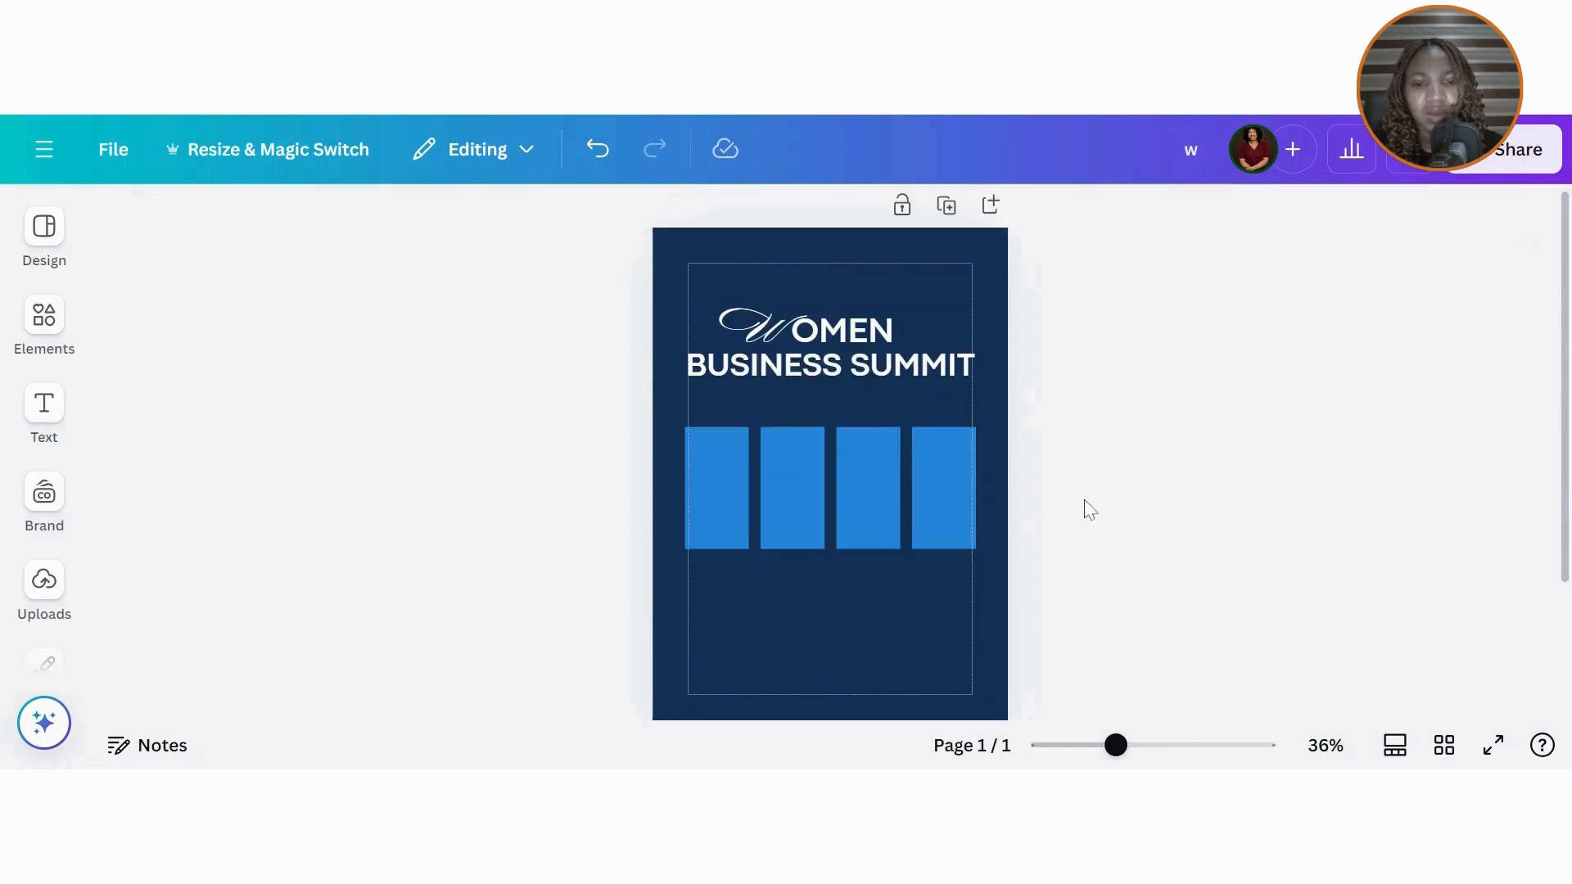
pyautogui.click(726, 520)
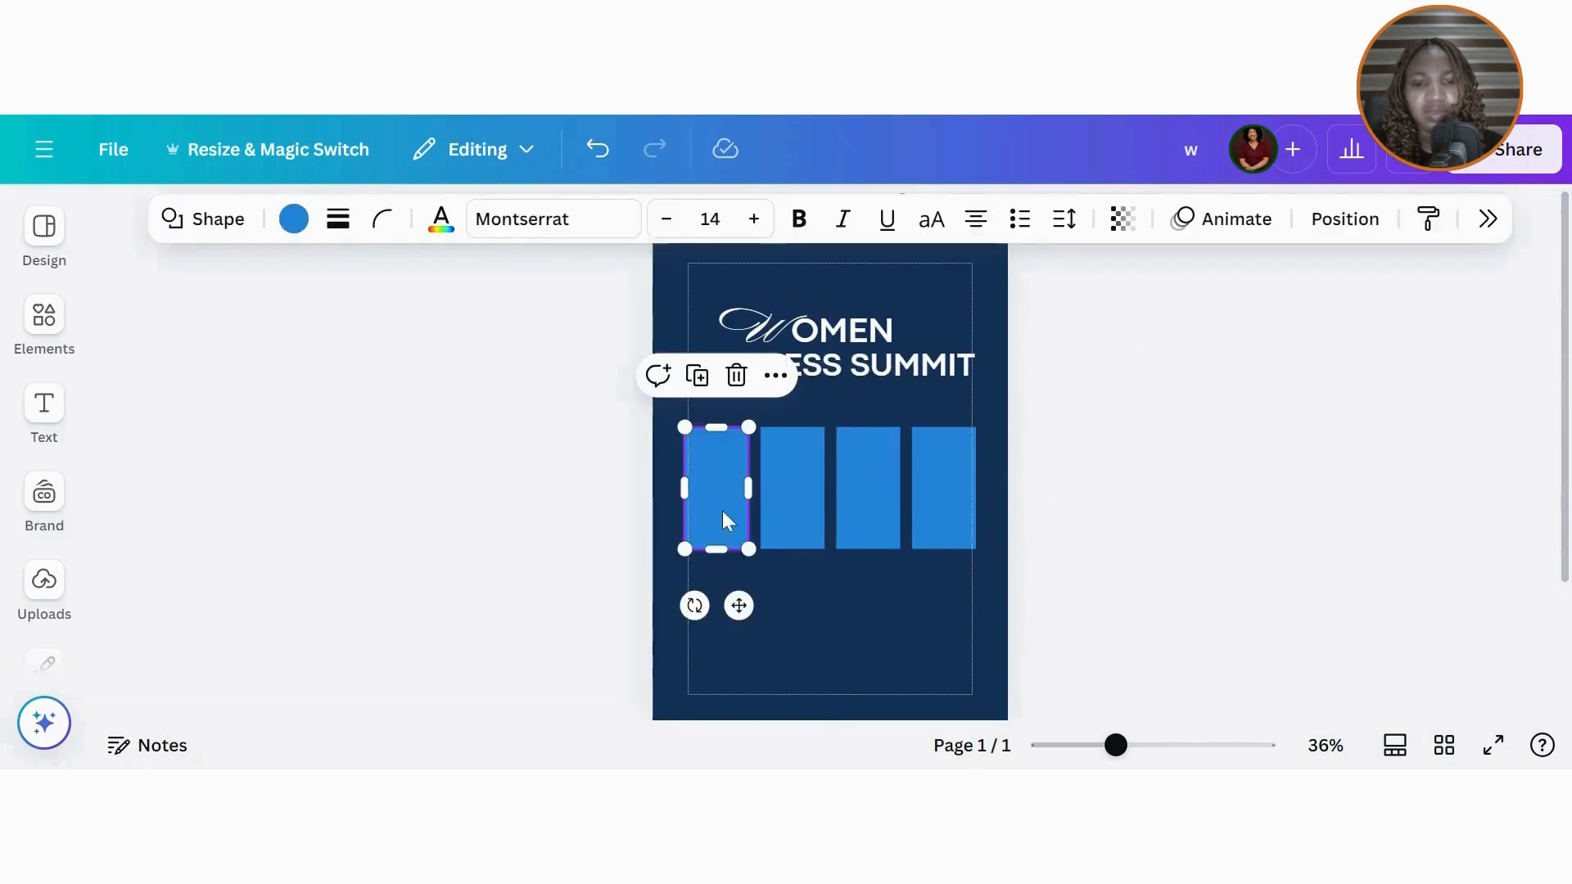
pyautogui.click(293, 218)
pyautogui.click(1220, 407)
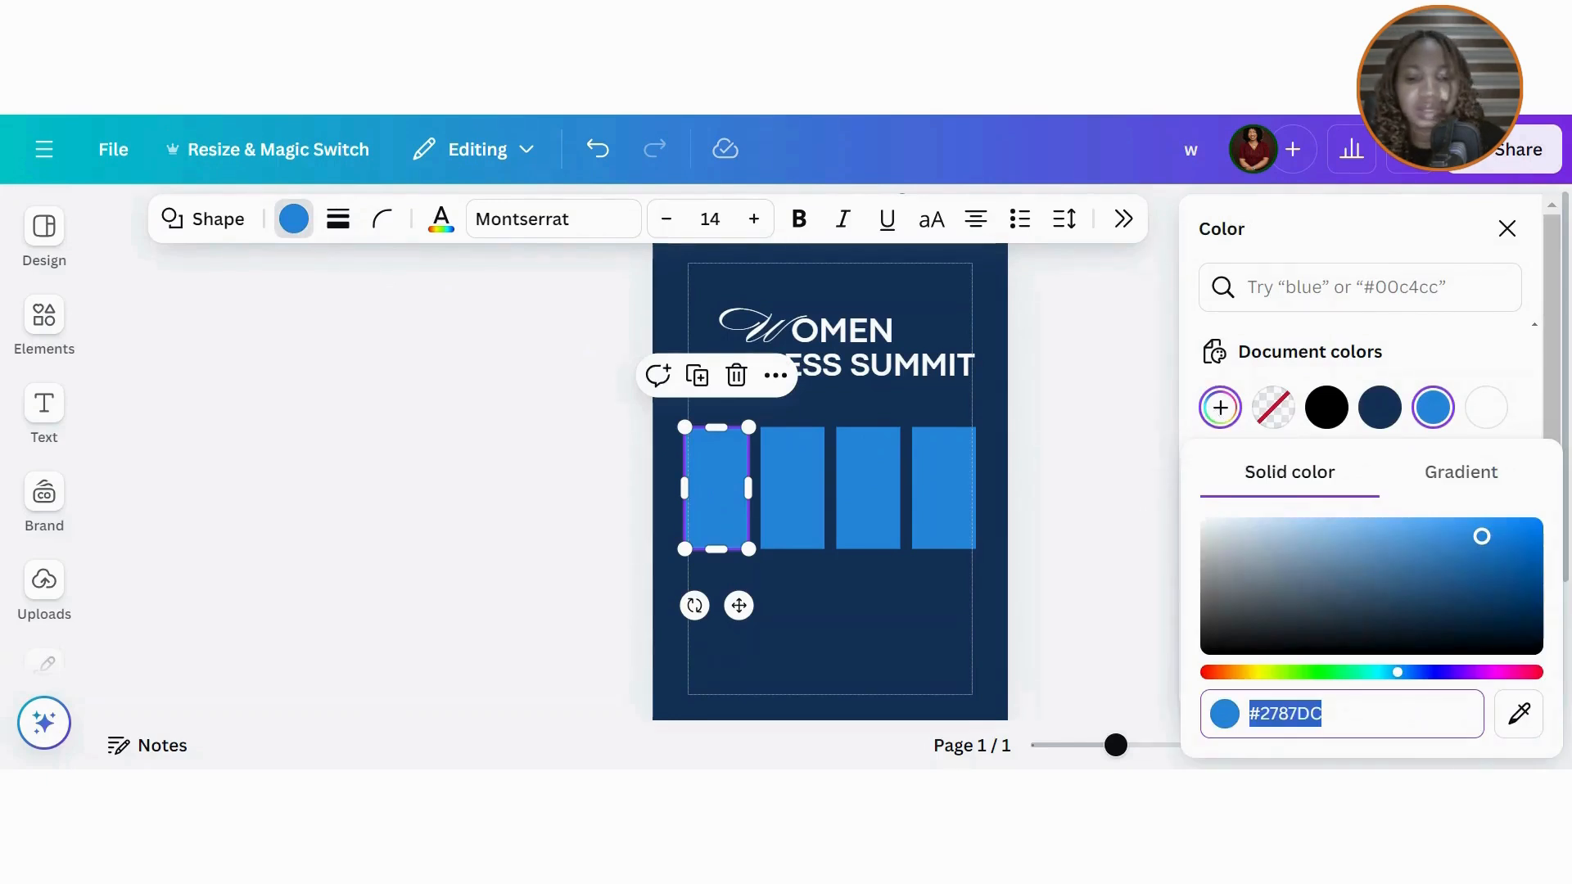
pyautogui.write('#69')
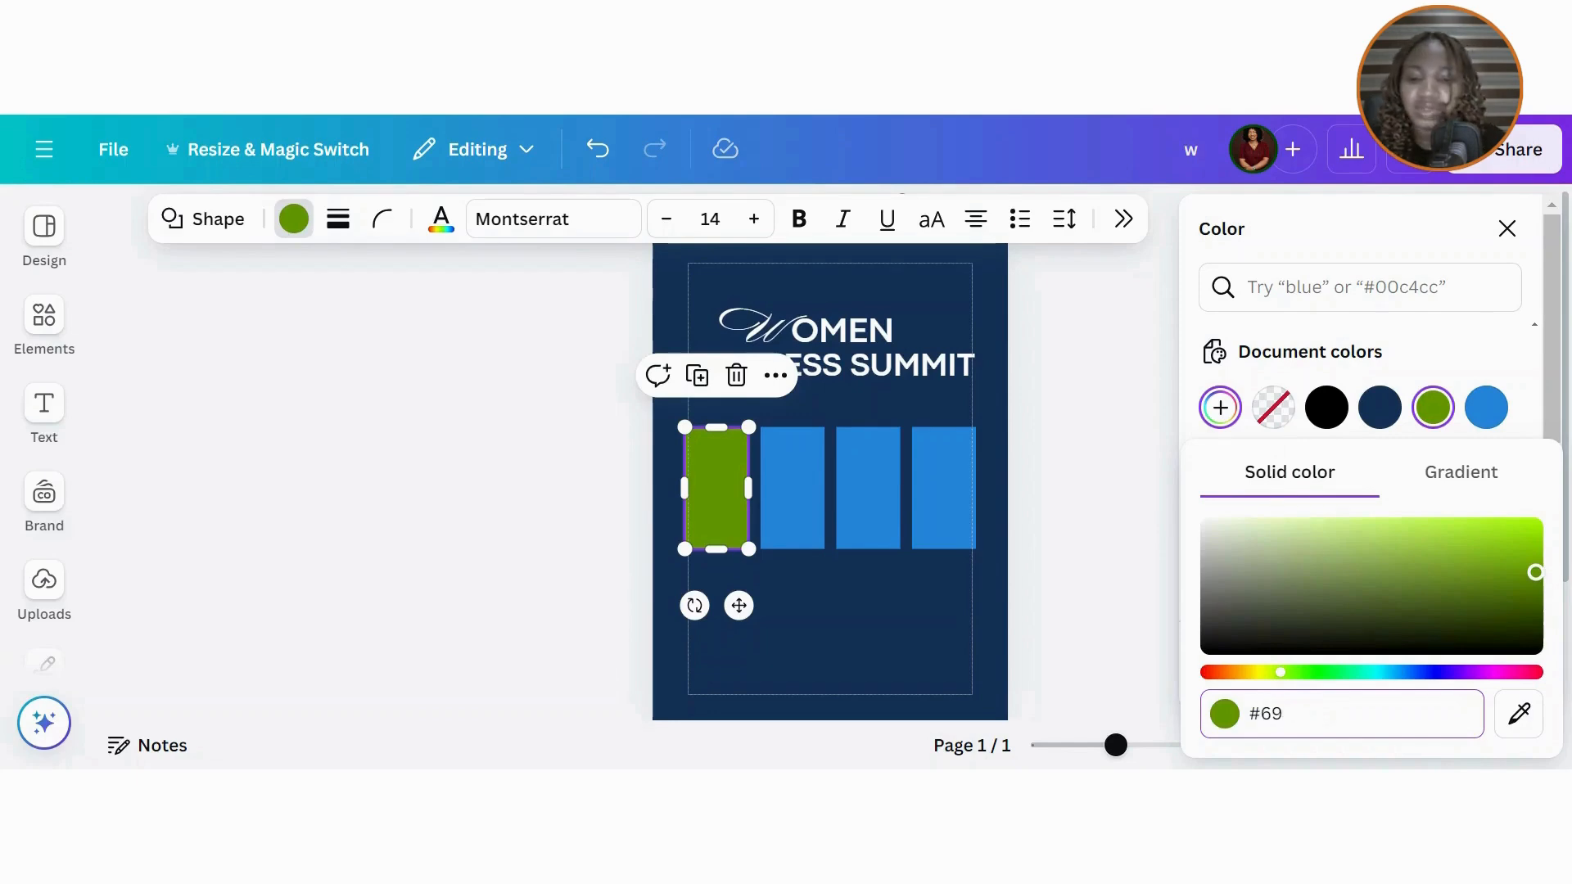
pyautogui.write('C4')
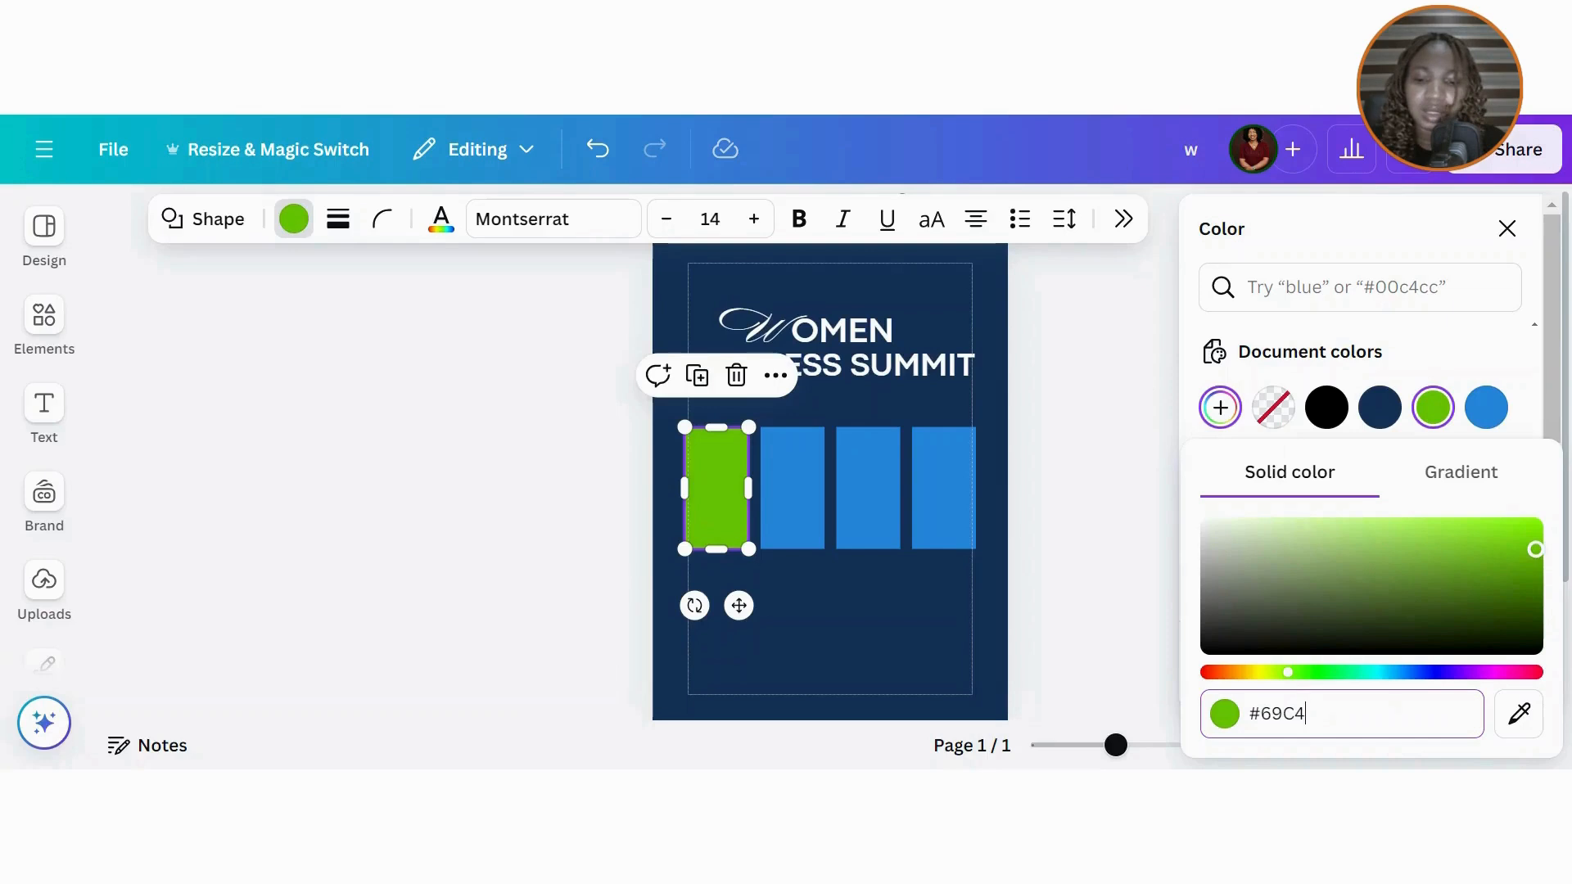
pyautogui.write('D3')
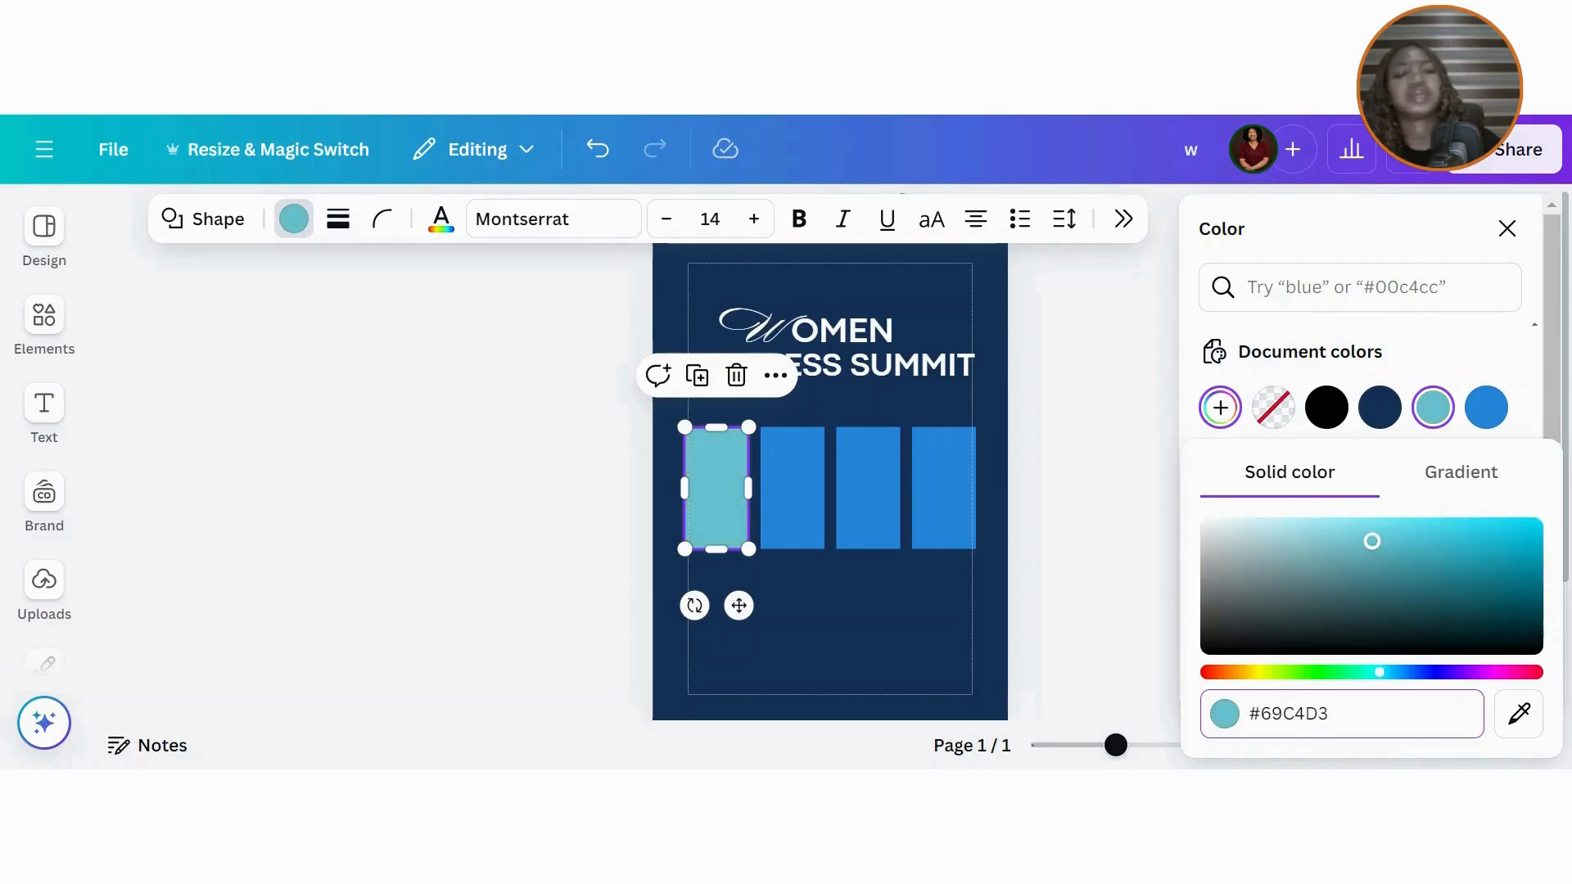
pyautogui.click(807, 516)
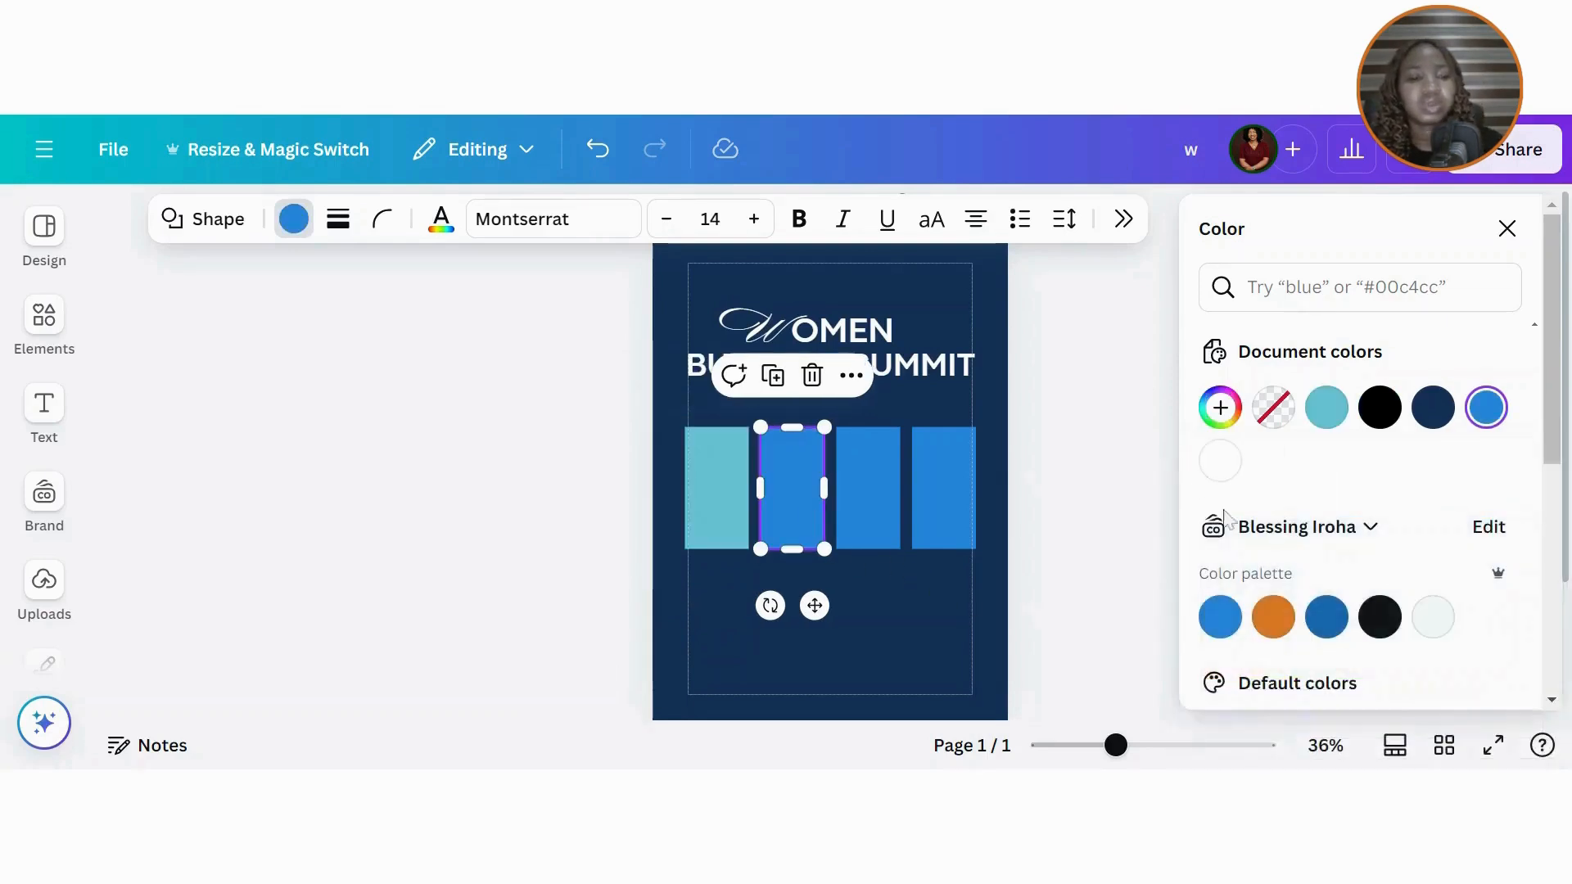
pyautogui.click(1219, 407)
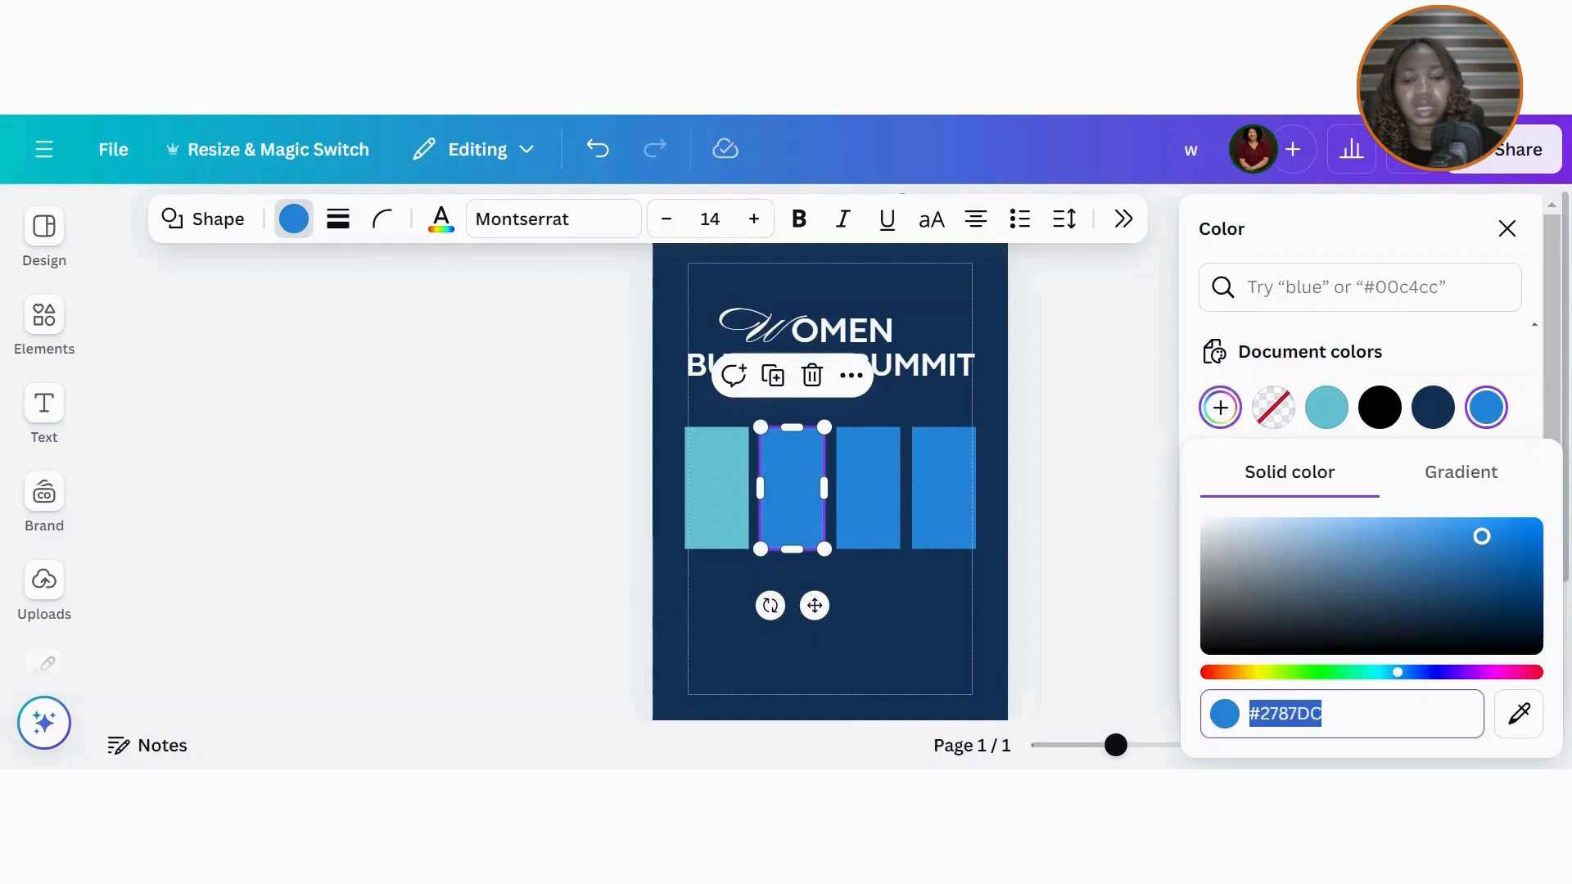
pyautogui.write('#FF')
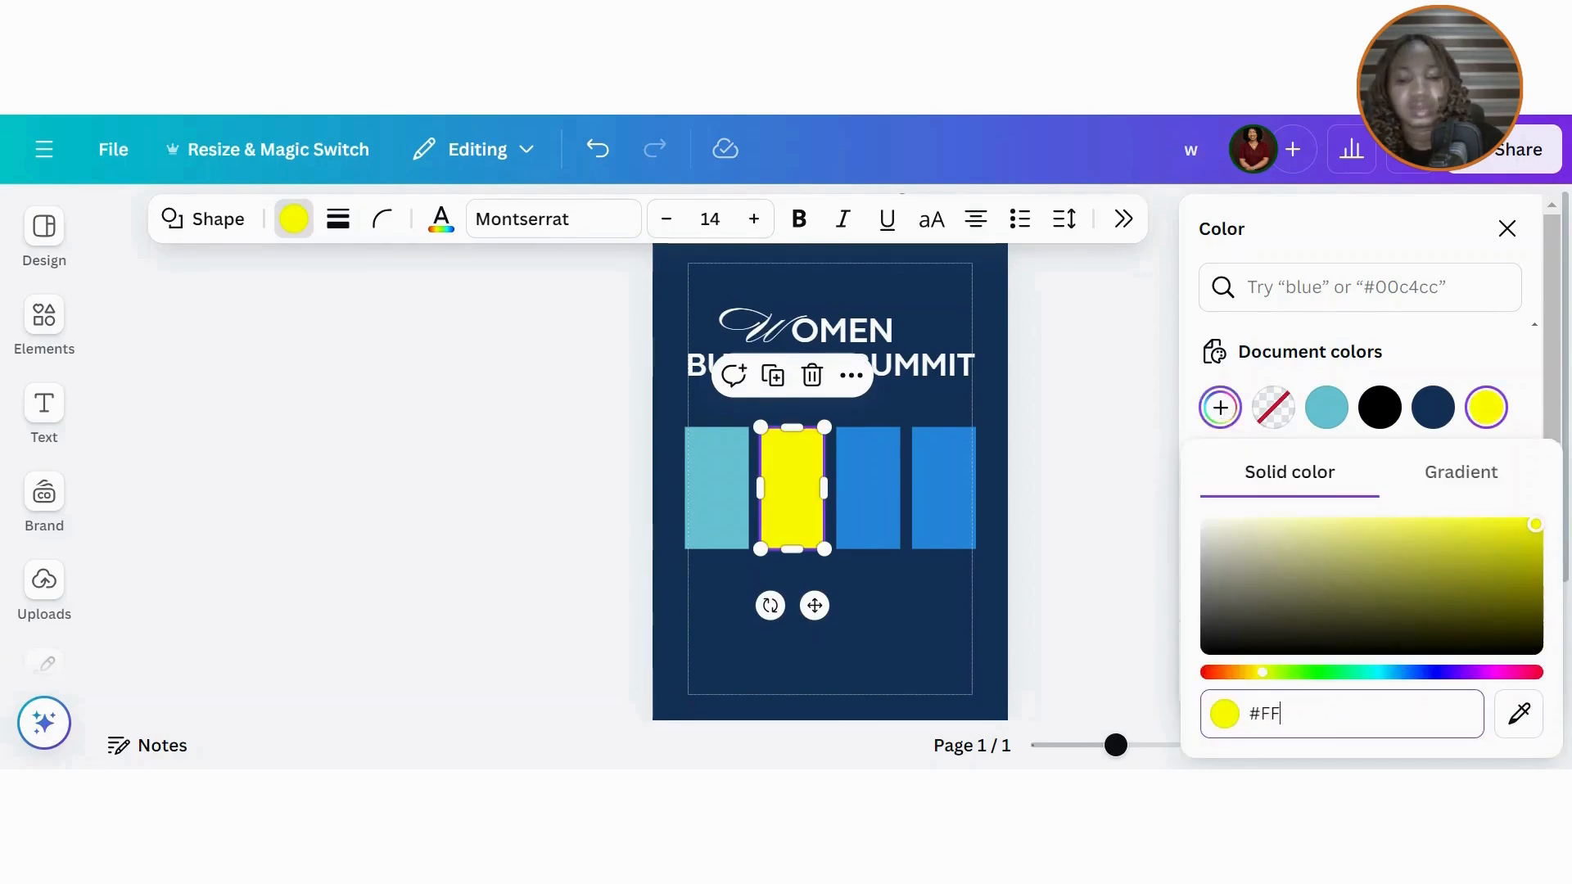
pyautogui.write('D')
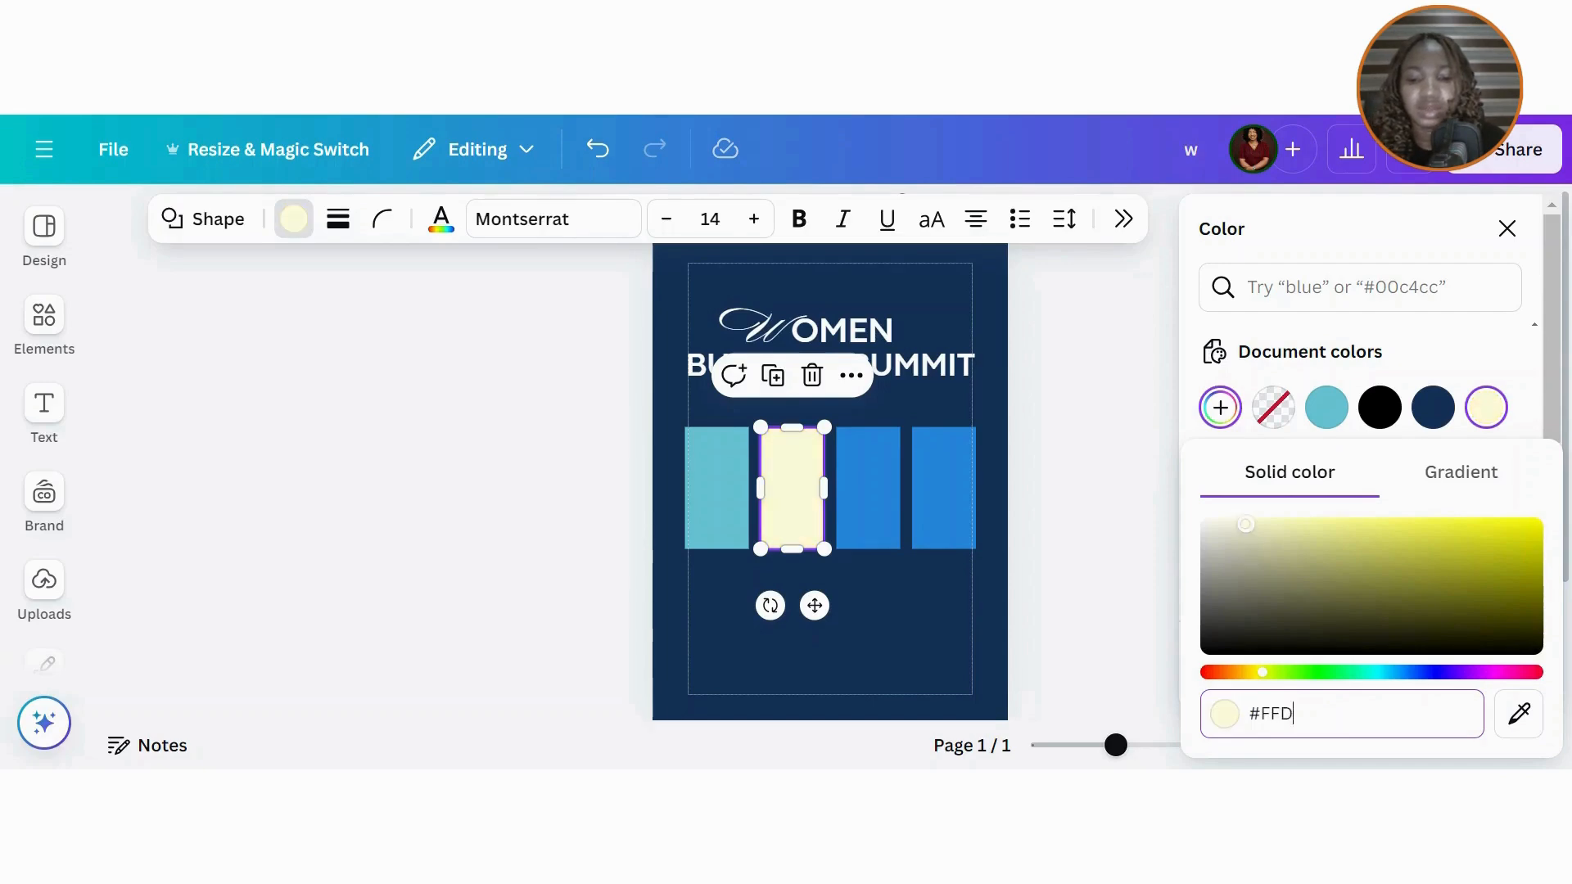
pyautogui.write('250')
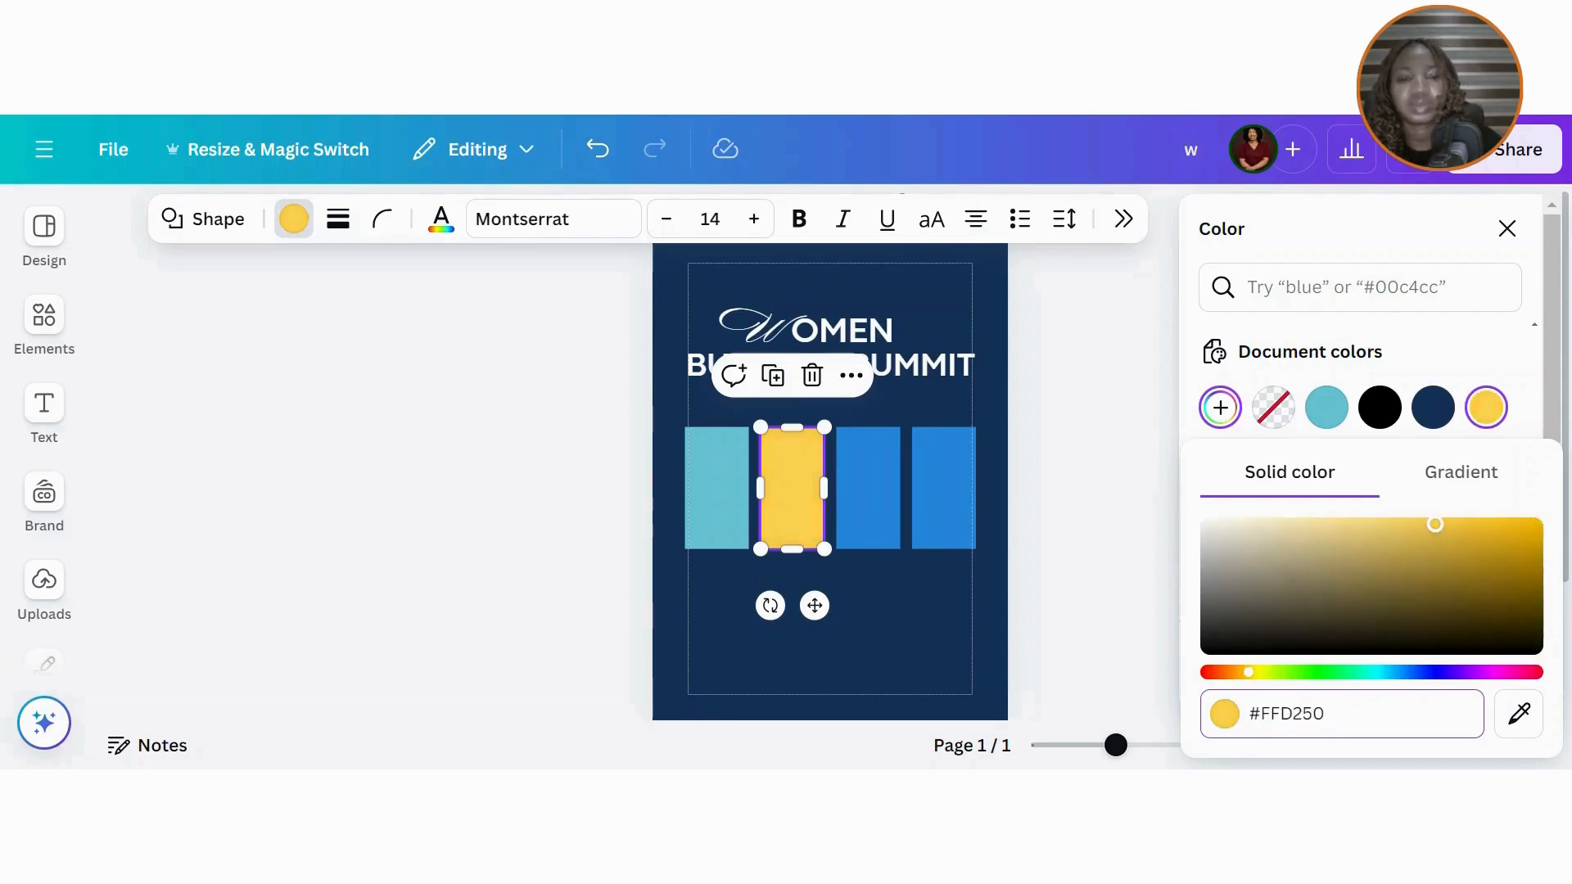
# Step: Colour the third bar teal and the fourth bar yellow from the document colours
pyautogui.click(877, 510)
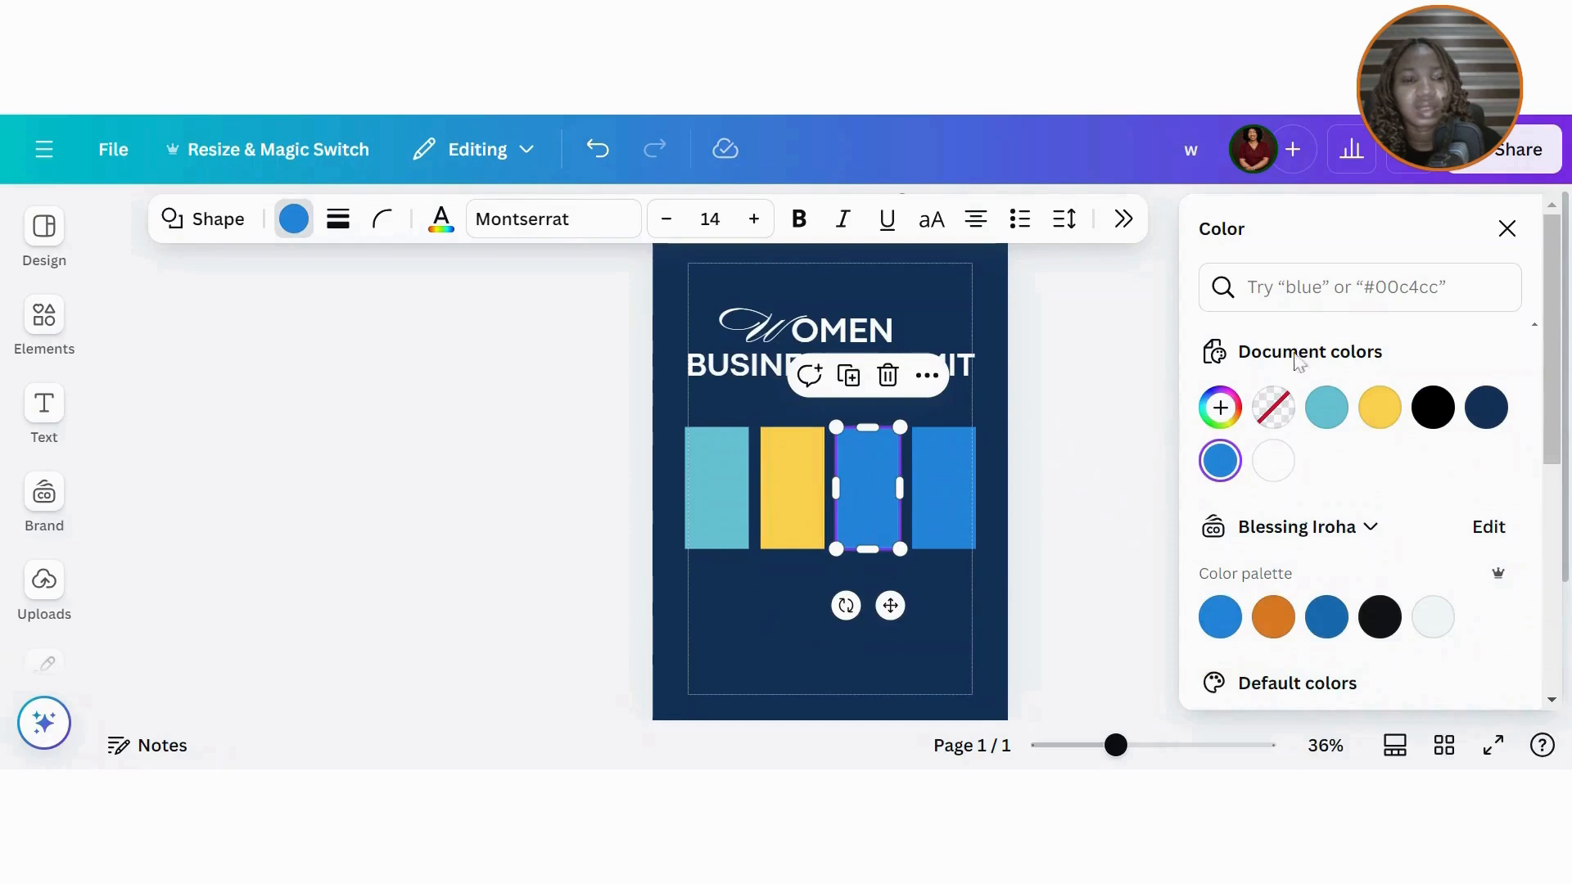
pyautogui.click(1327, 410)
pyautogui.click(941, 501)
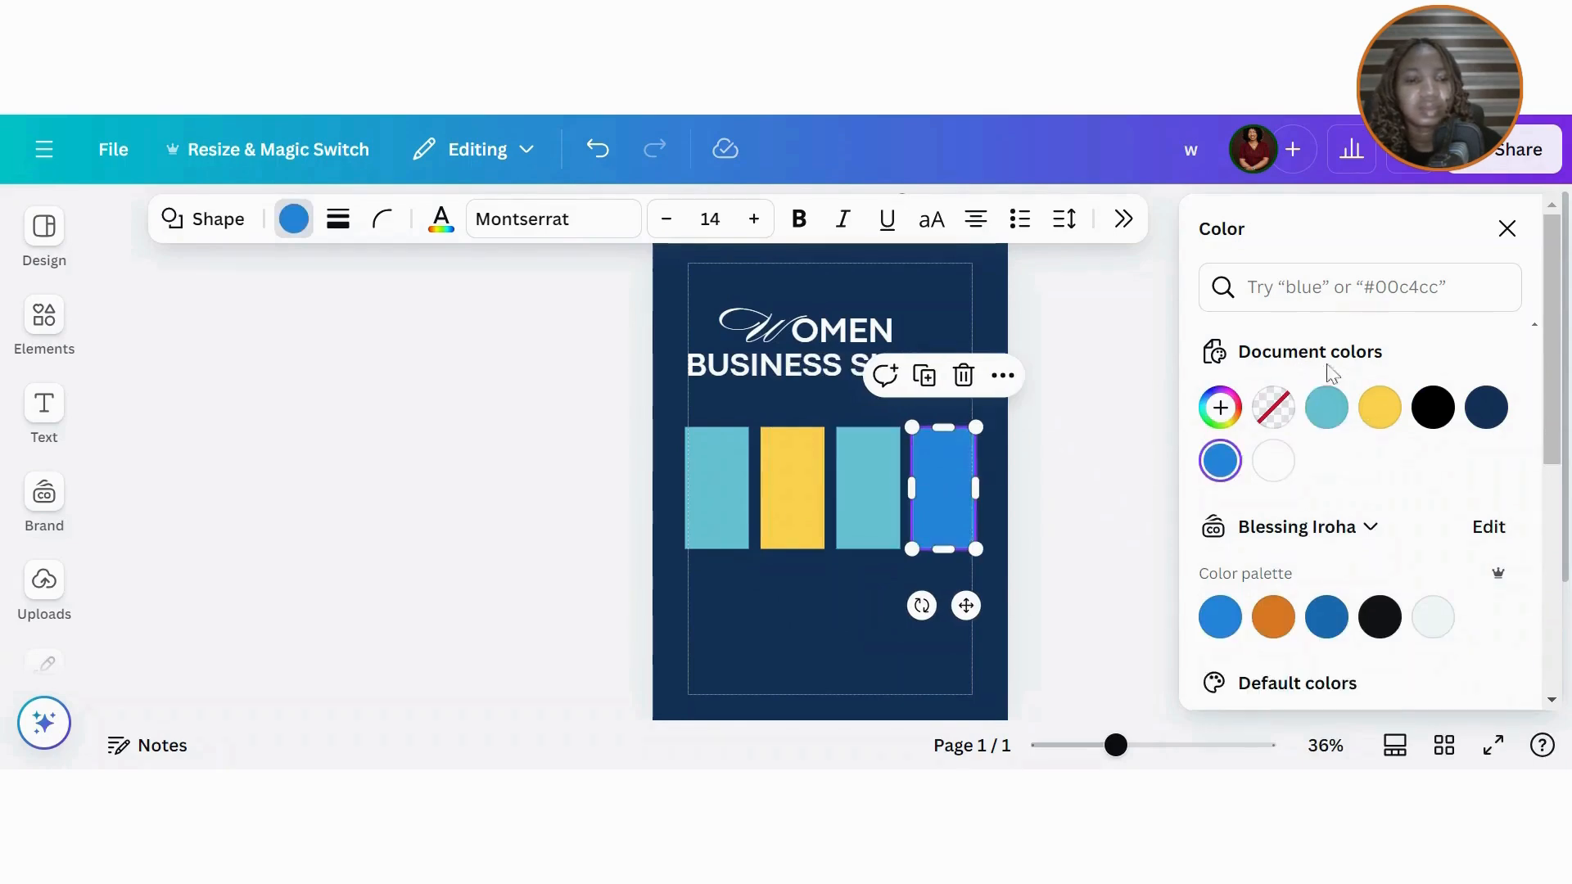
pyautogui.click(1378, 408)
pyautogui.press('Escape')
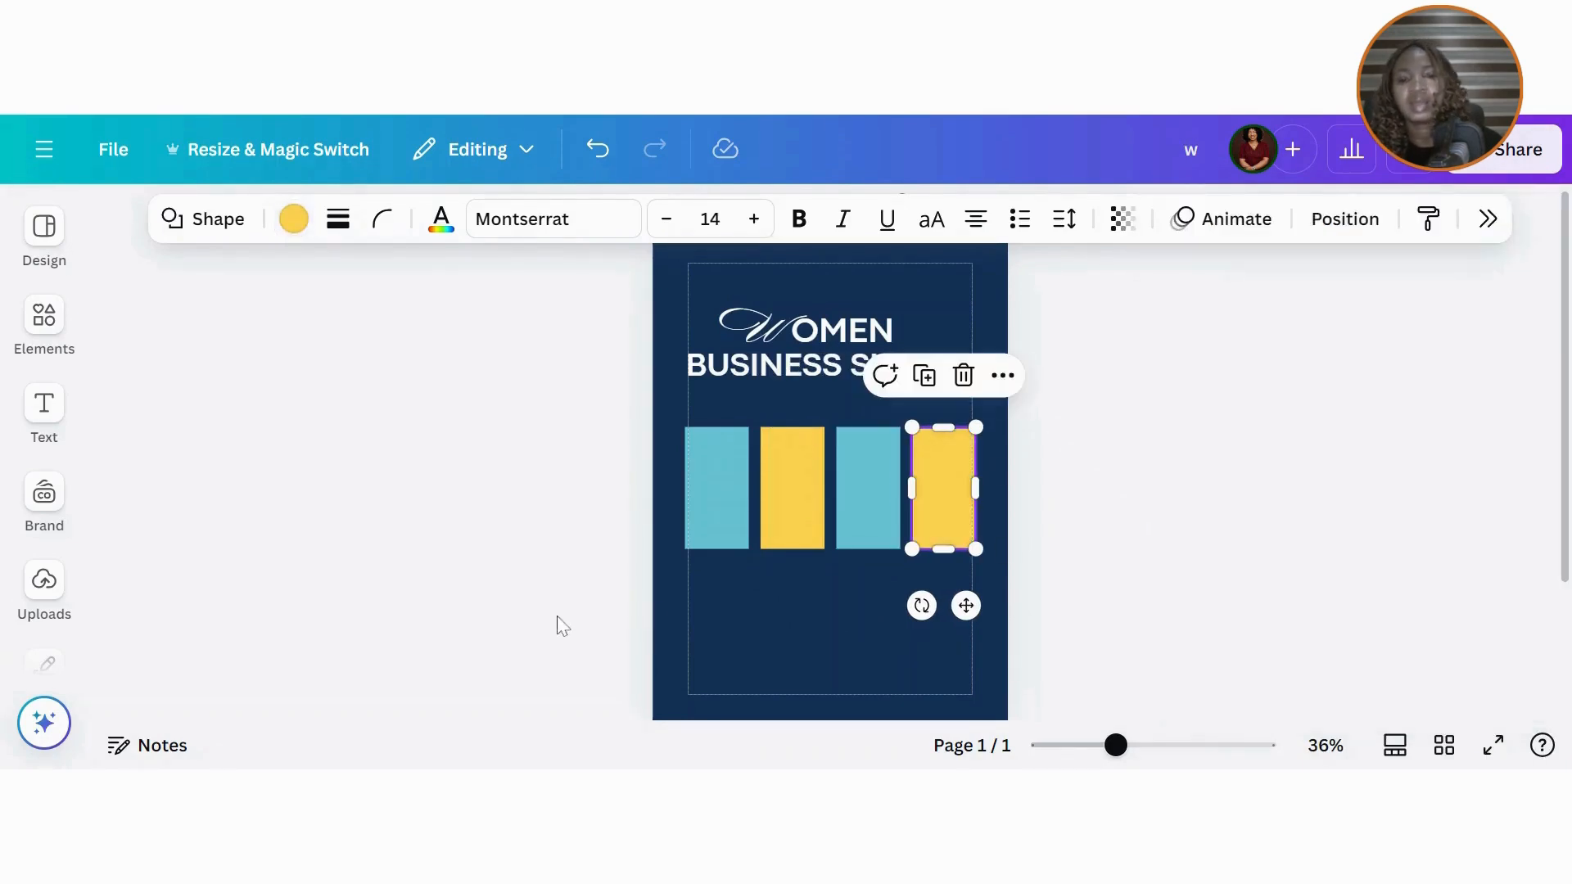
pyautogui.click(562, 626)
pyautogui.click(43, 319)
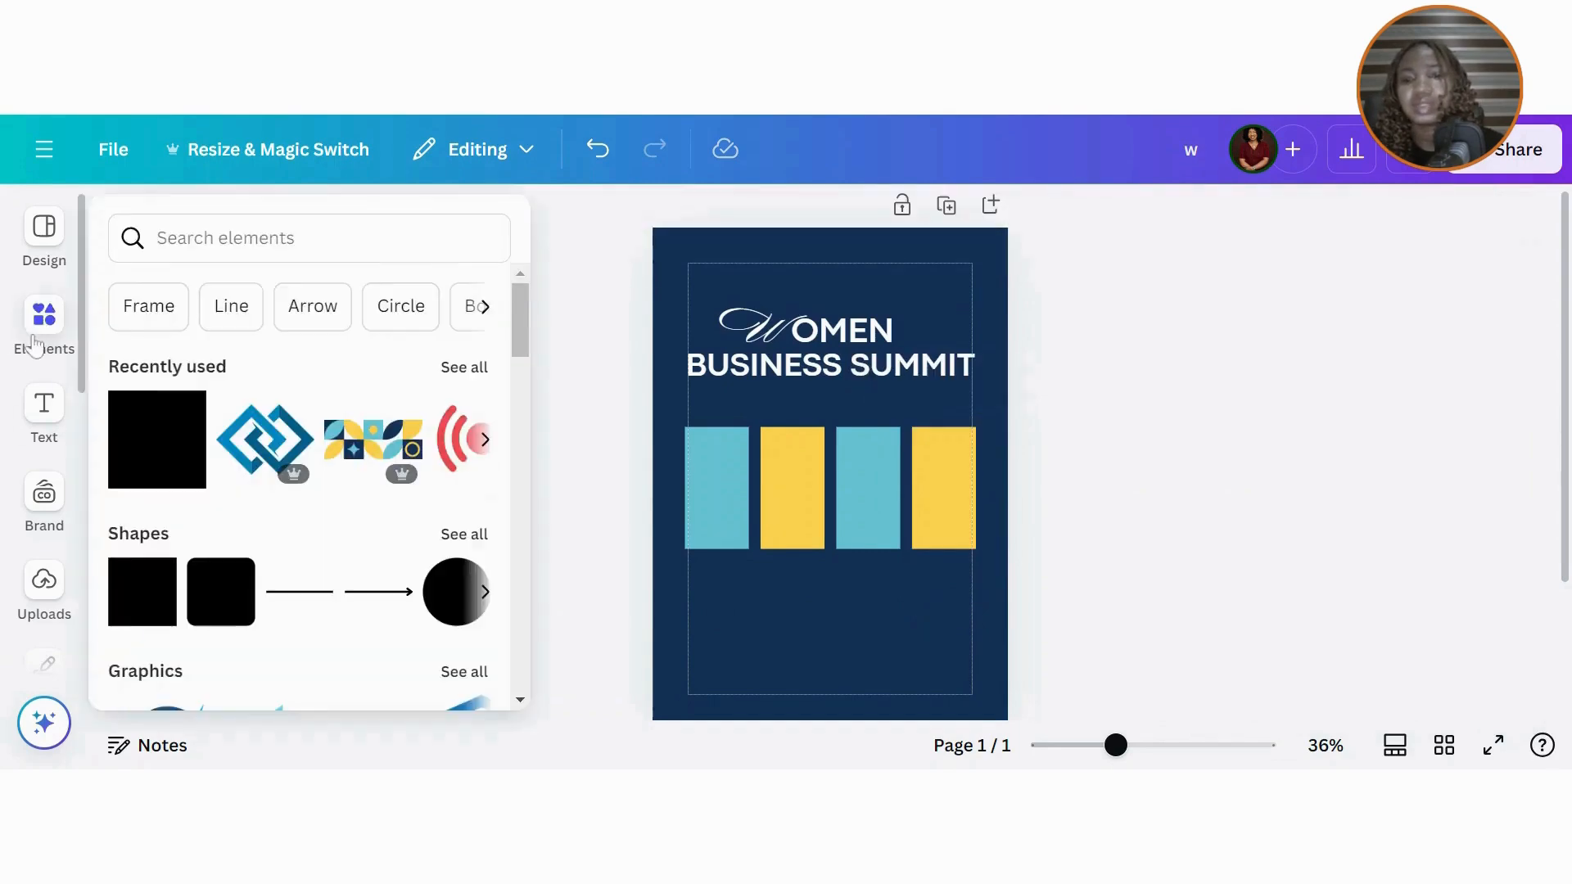
# Step: Add four businesswoman photos from recently used elements and remove their backgrounds
pyautogui.click(464, 369)
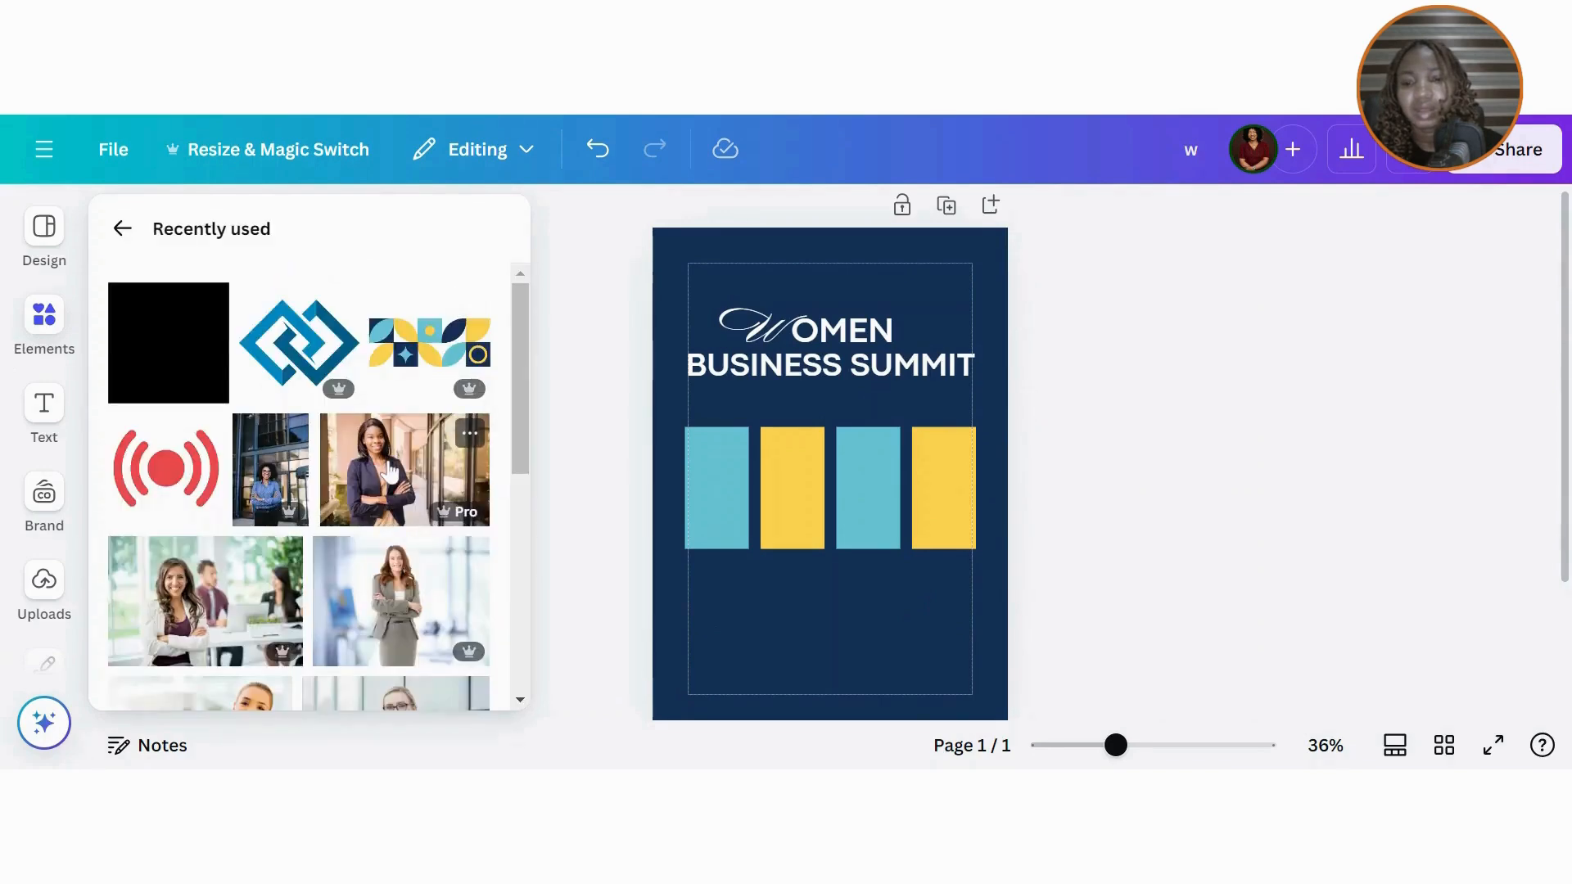
pyautogui.click(390, 473)
pyautogui.click(270, 469)
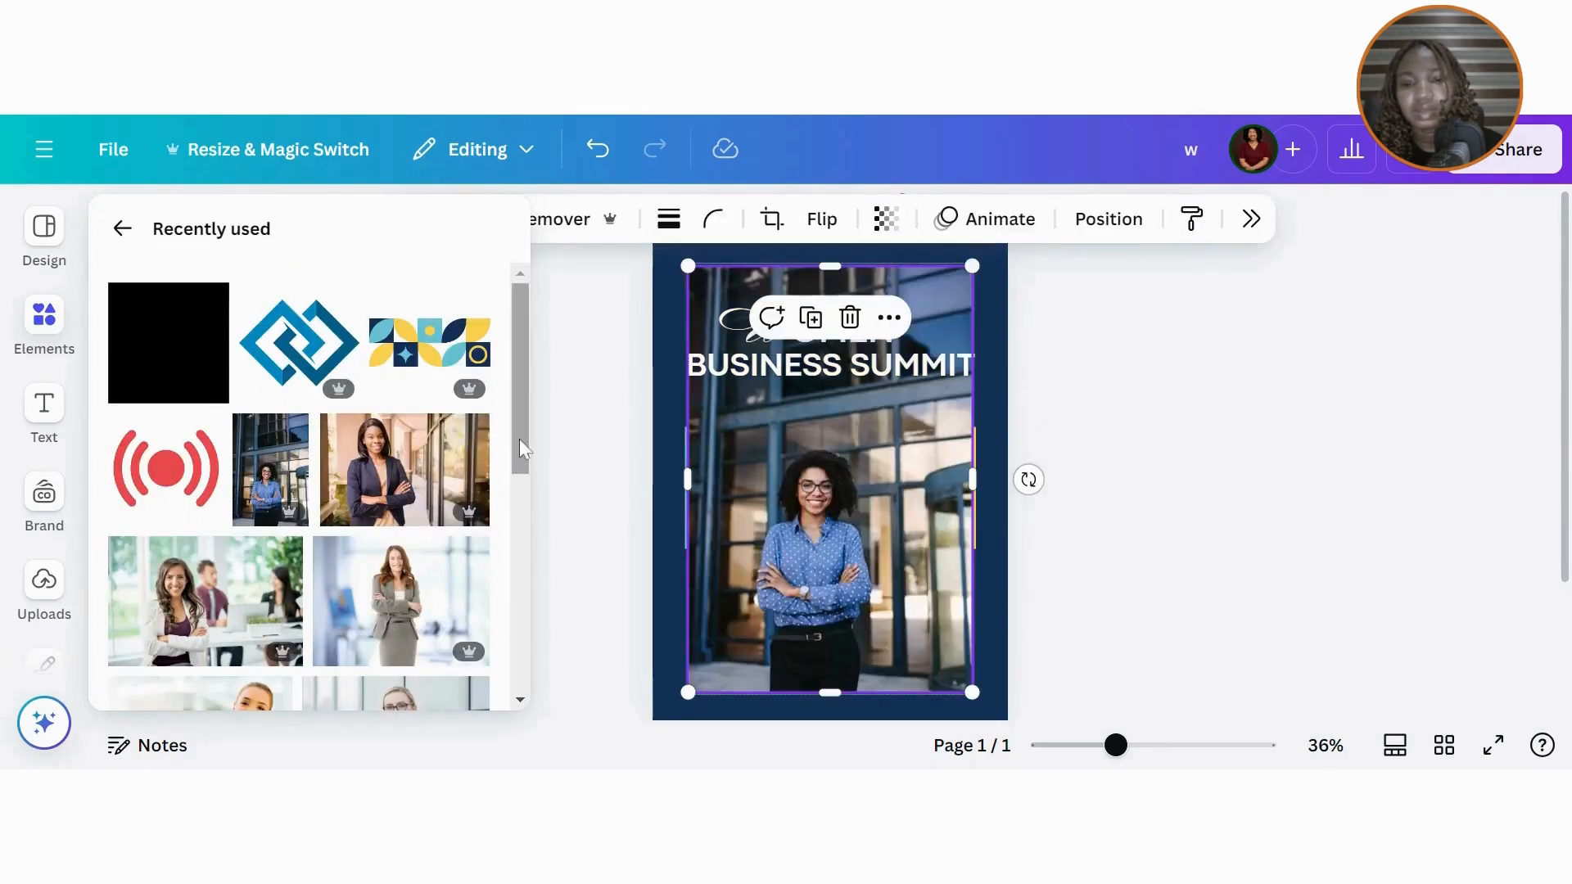
pyautogui.moveTo(519, 439); pyautogui.dragTo(532, 587)
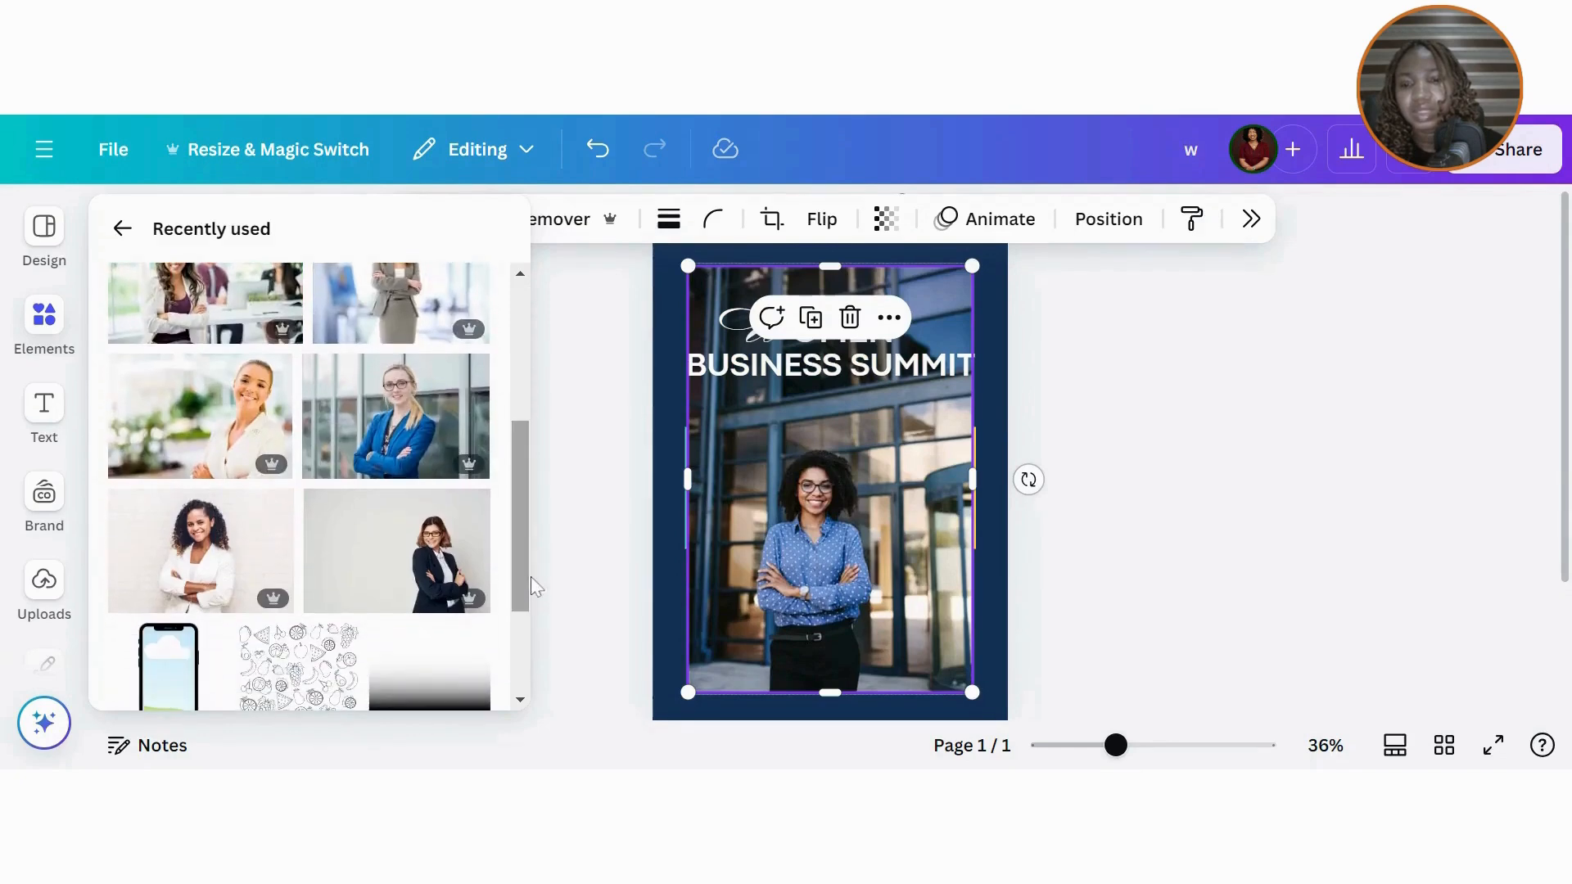
pyautogui.click(392, 453)
pyautogui.click(412, 591)
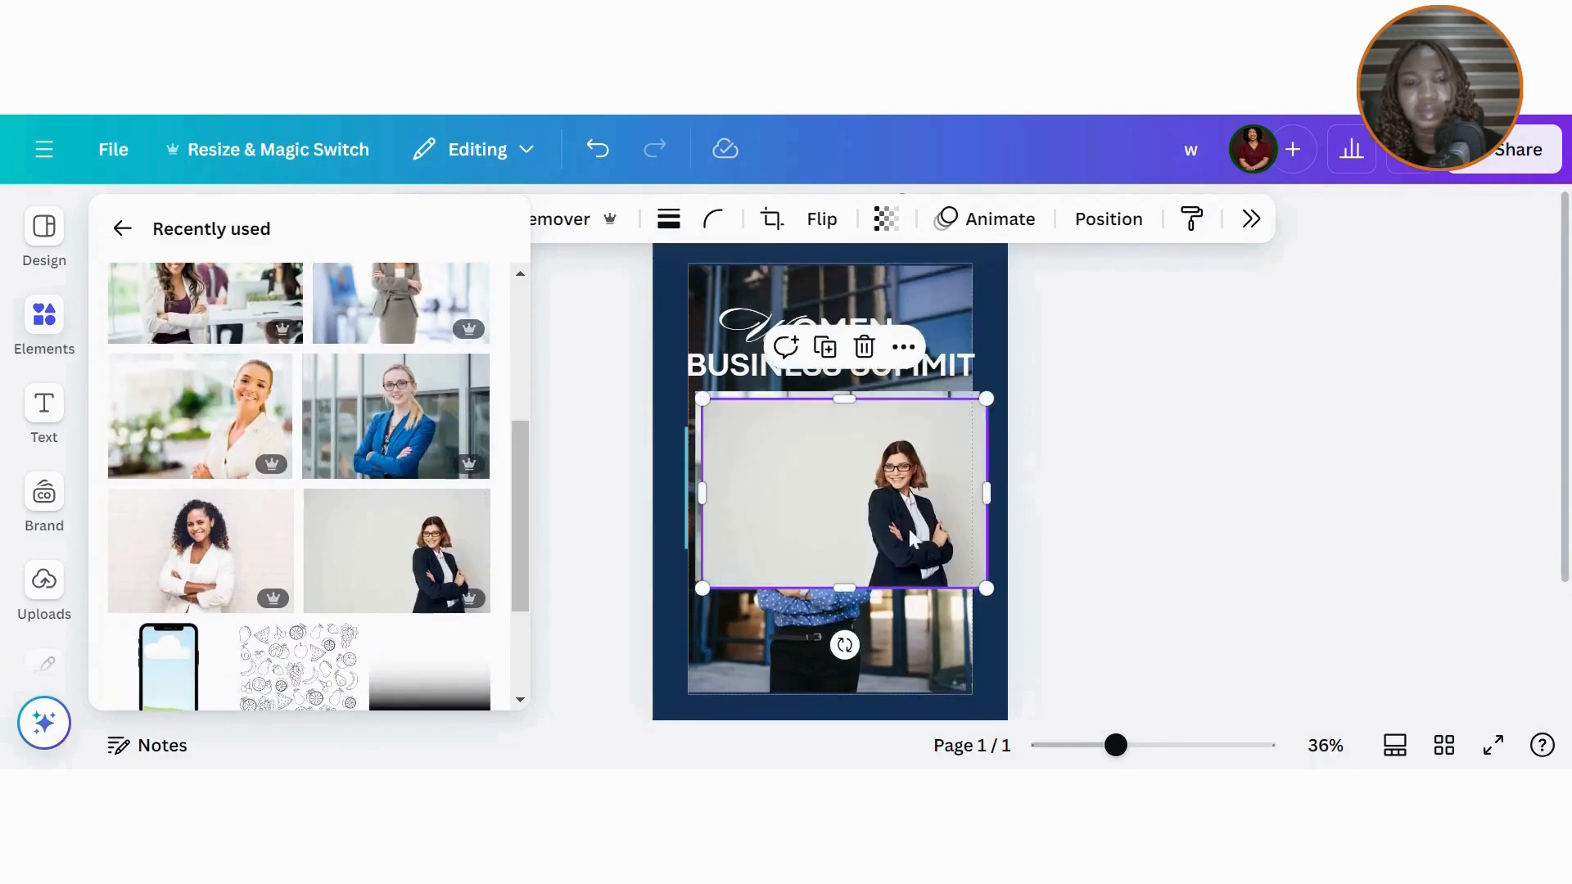
pyautogui.click(583, 220)
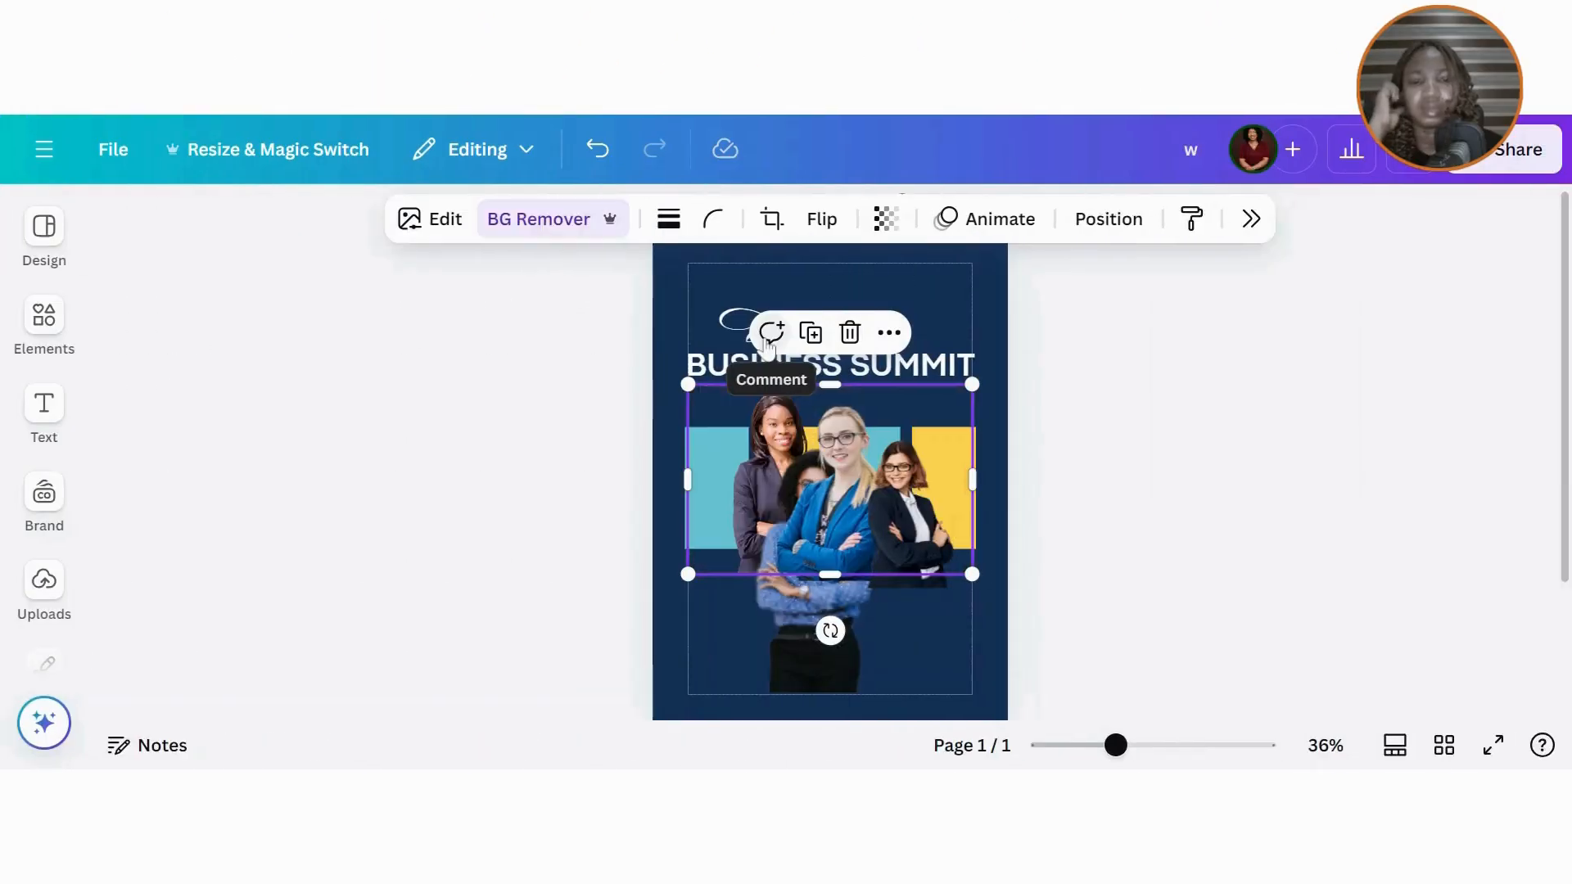
# Step: Move, crop and shrink the blonde woman cutout onto the first teal bar
pyautogui.click(832, 499)
pyautogui.moveTo(831, 500); pyautogui.dragTo(734, 472)
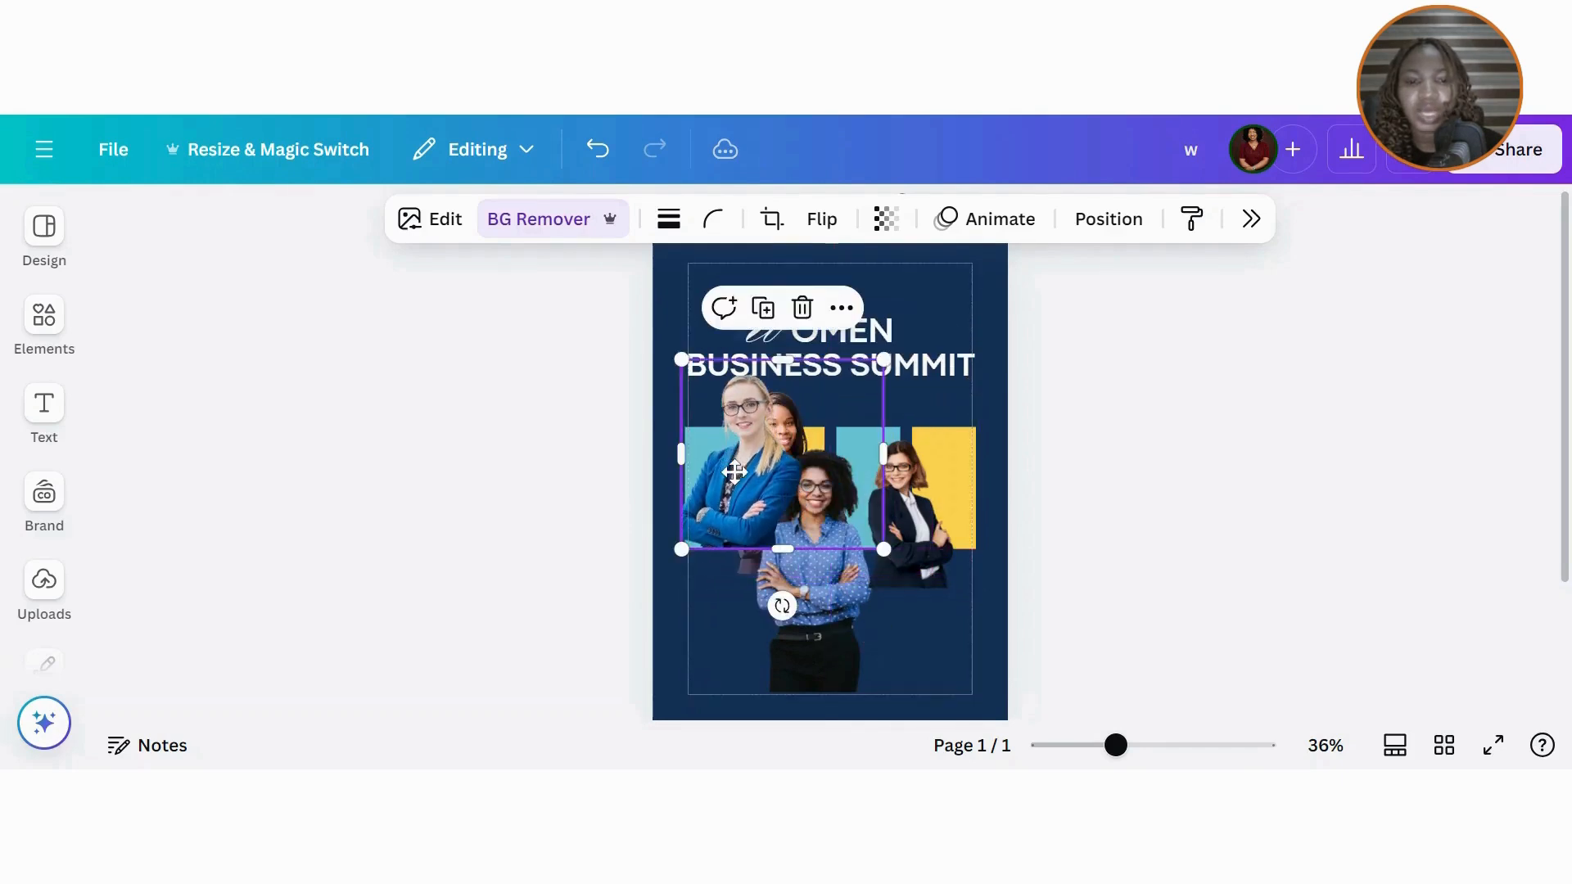
pyautogui.moveTo(883, 446); pyautogui.dragTo(819, 446)
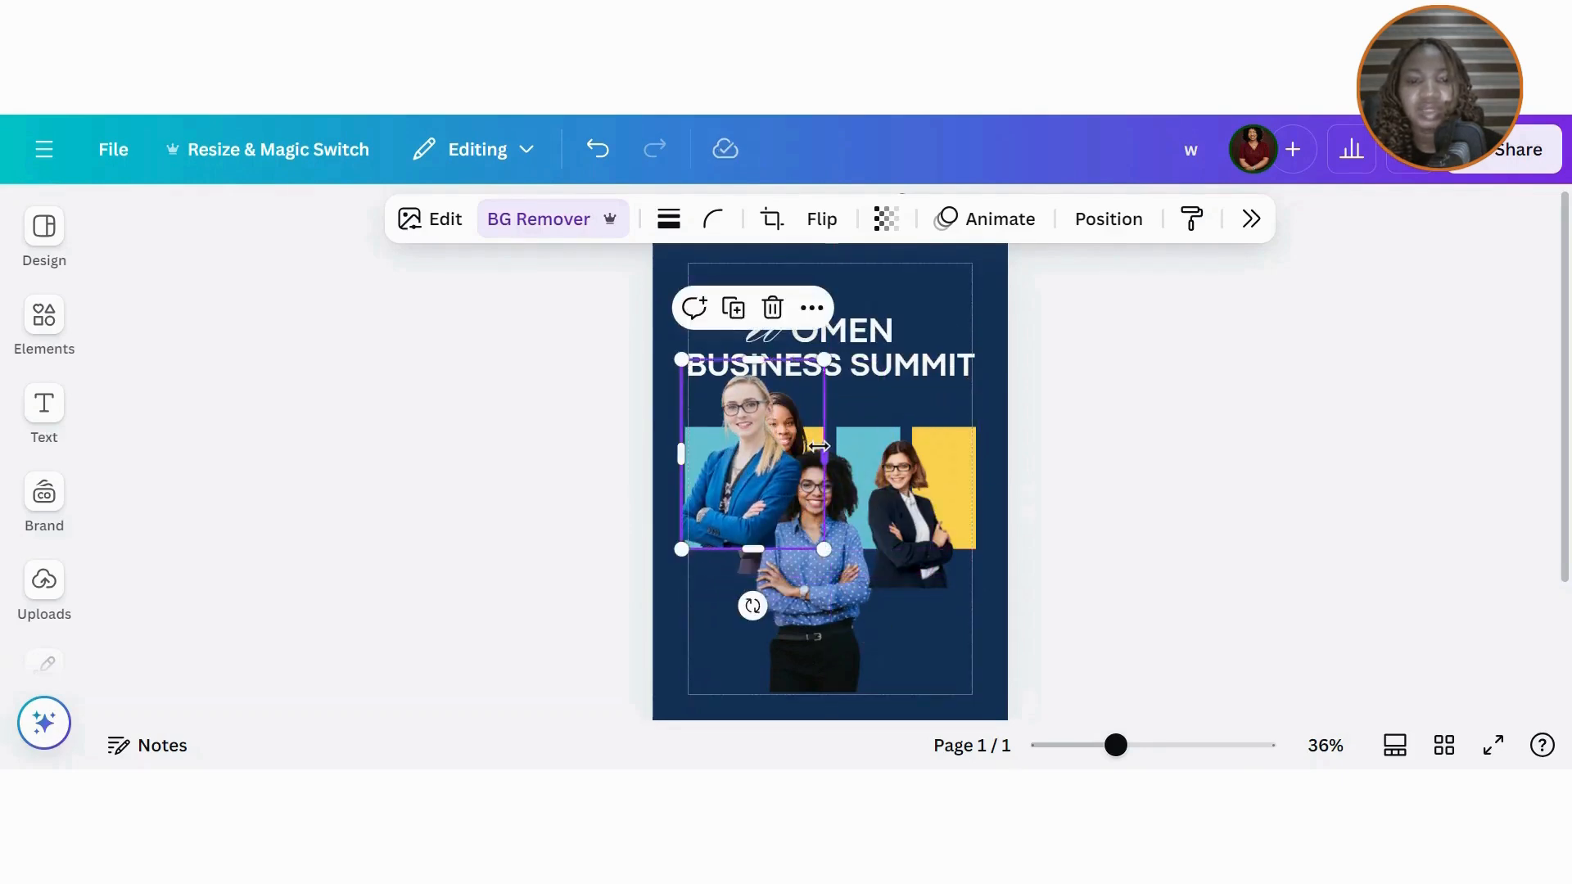
pyautogui.moveTo(827, 352); pyautogui.dragTo(792, 436)
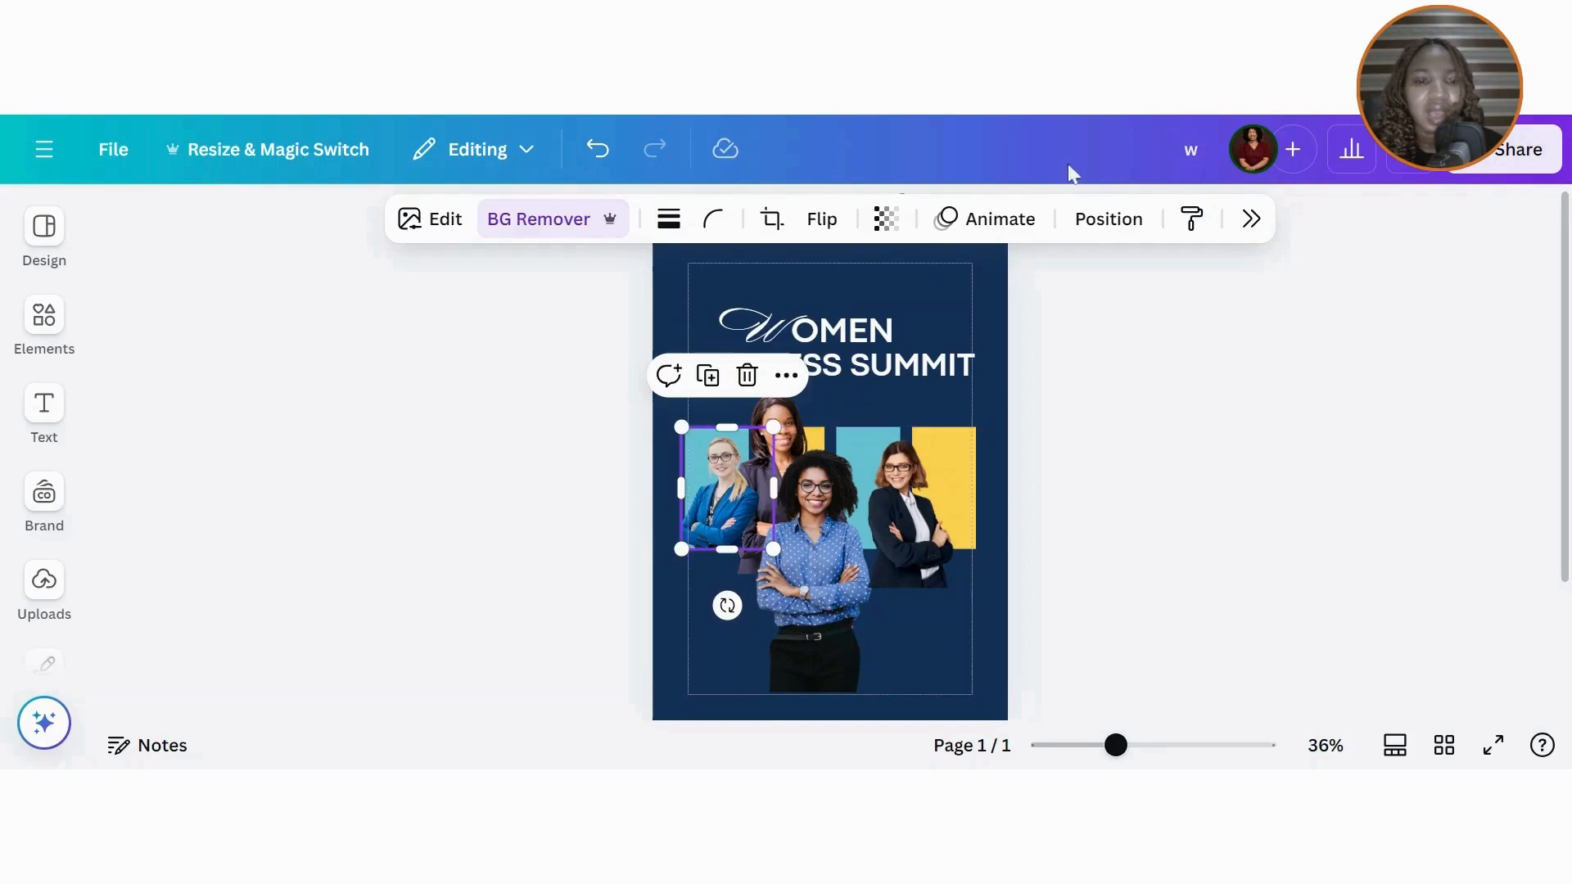
# Step: Lower the blonde woman photo's saturation to -72 in the Adjust settings
pyautogui.click(449, 221)
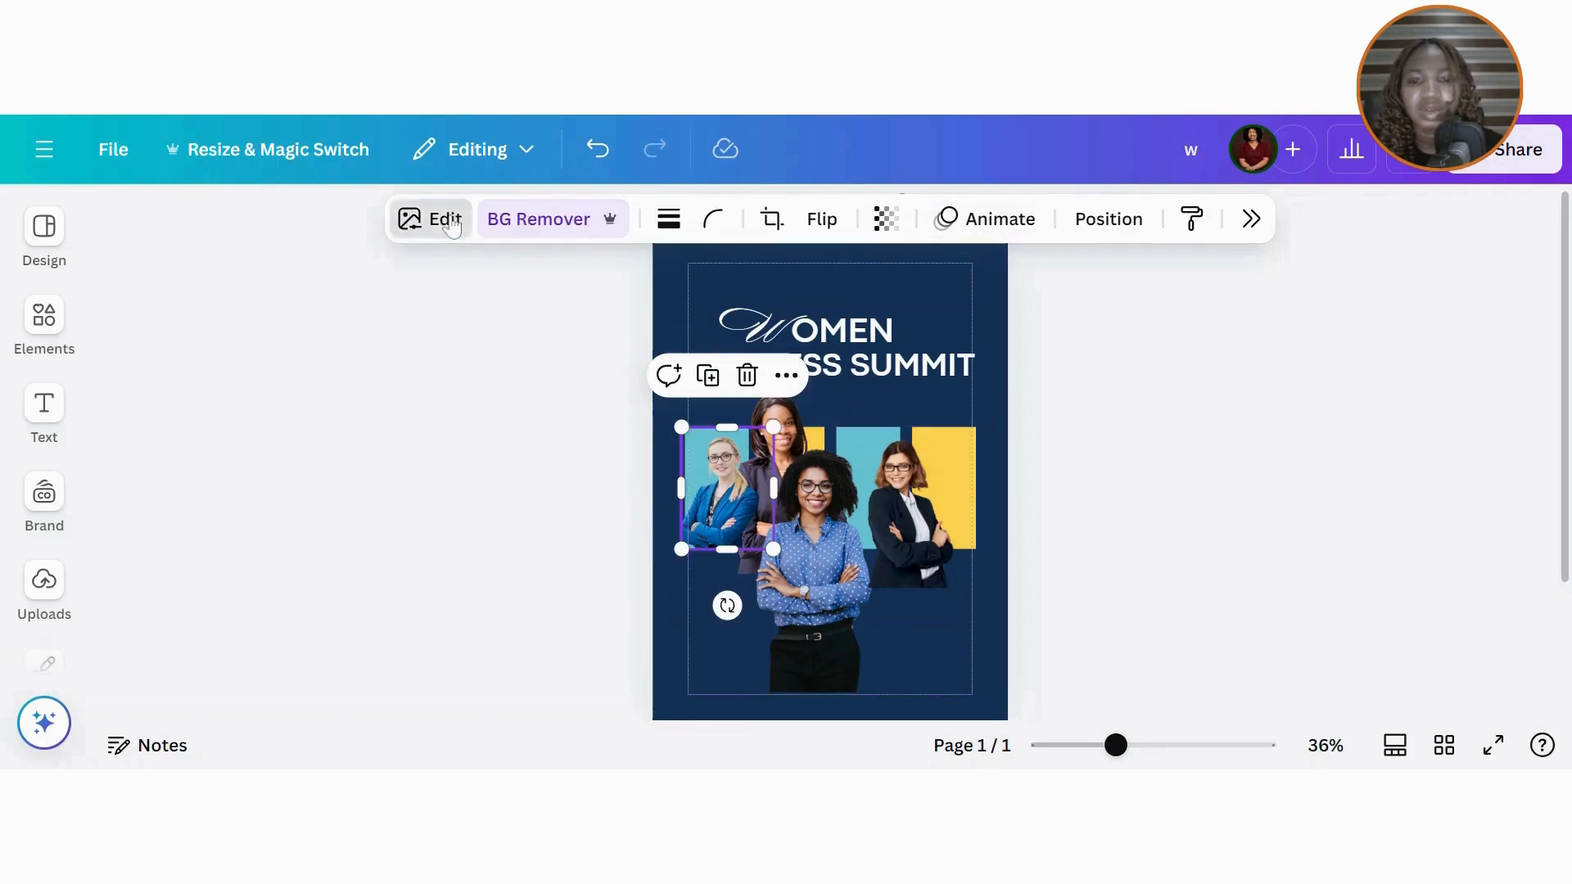
pyautogui.click(1343, 314)
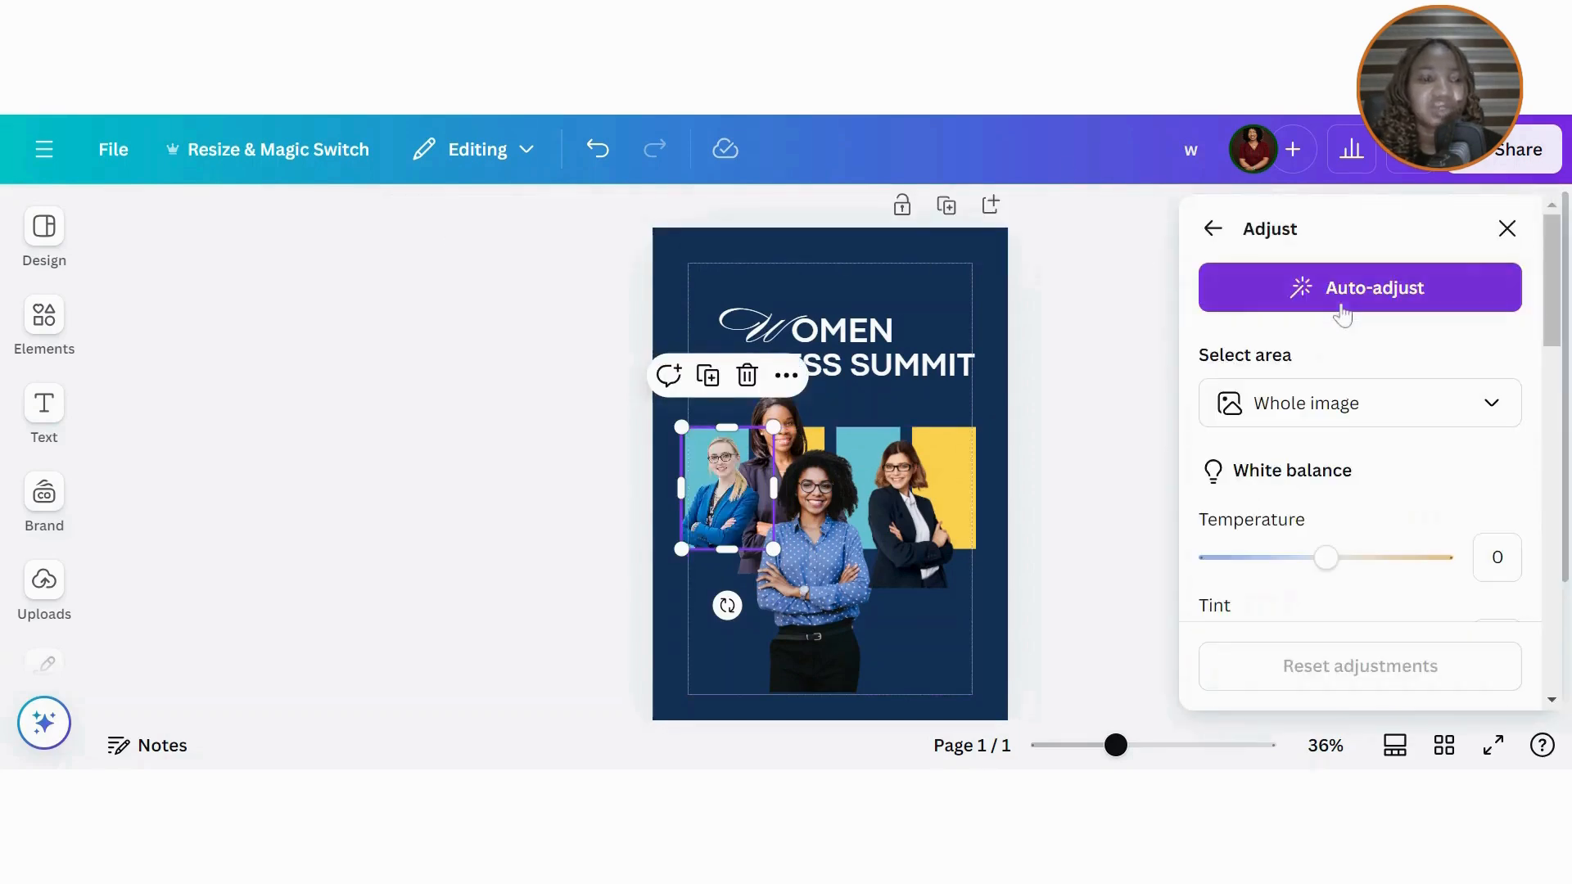
pyautogui.moveTo(1549, 319); pyautogui.dragTo(1550, 596)
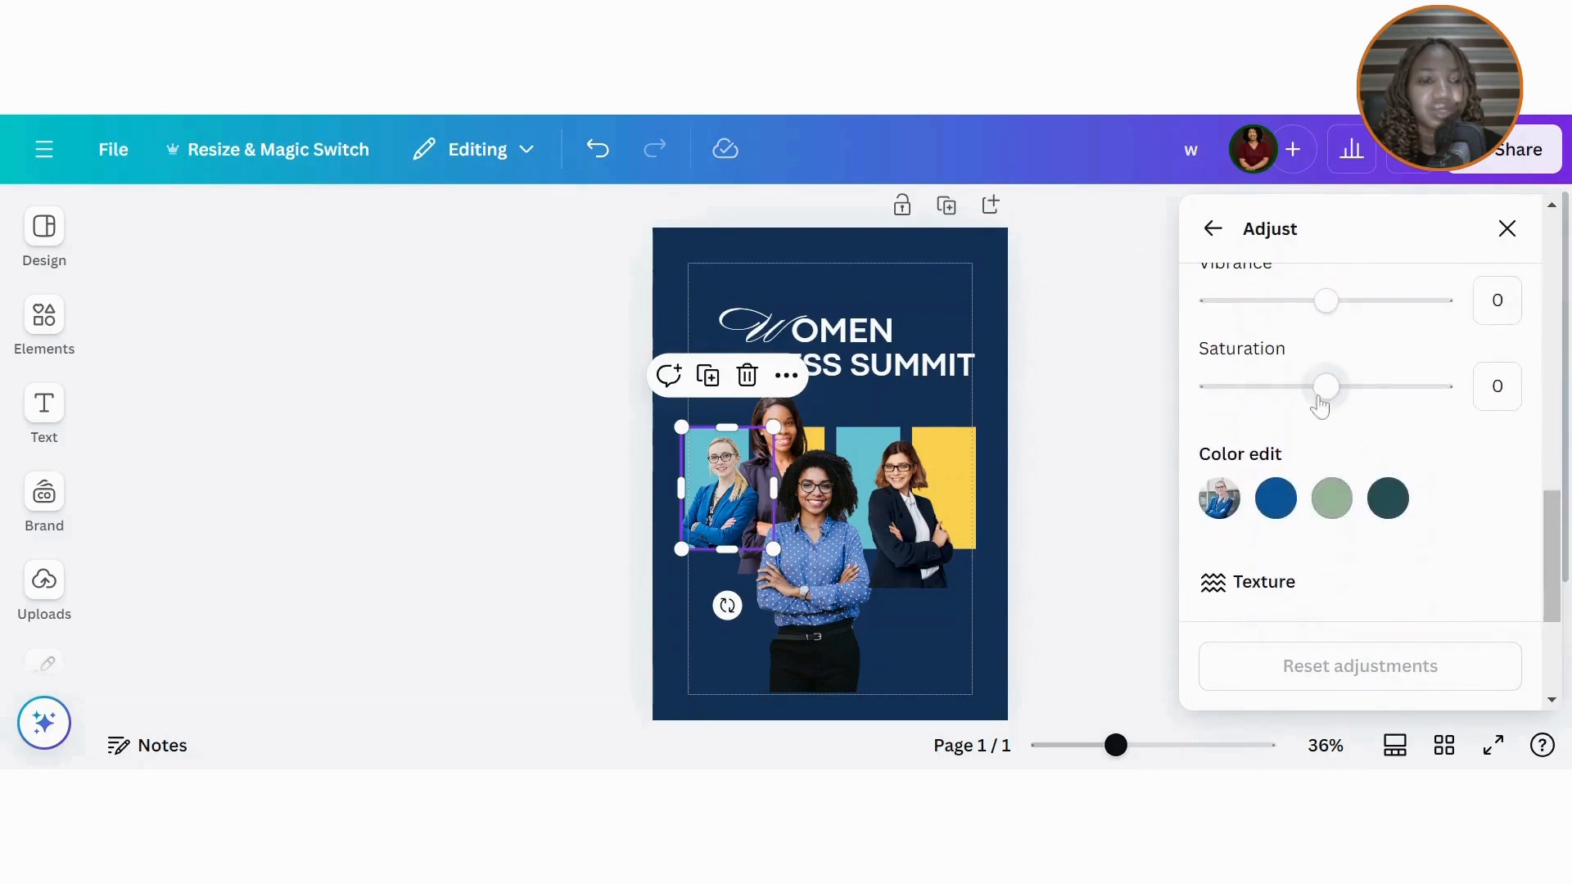
pyautogui.moveTo(1320, 405); pyautogui.dragTo(1243, 424)
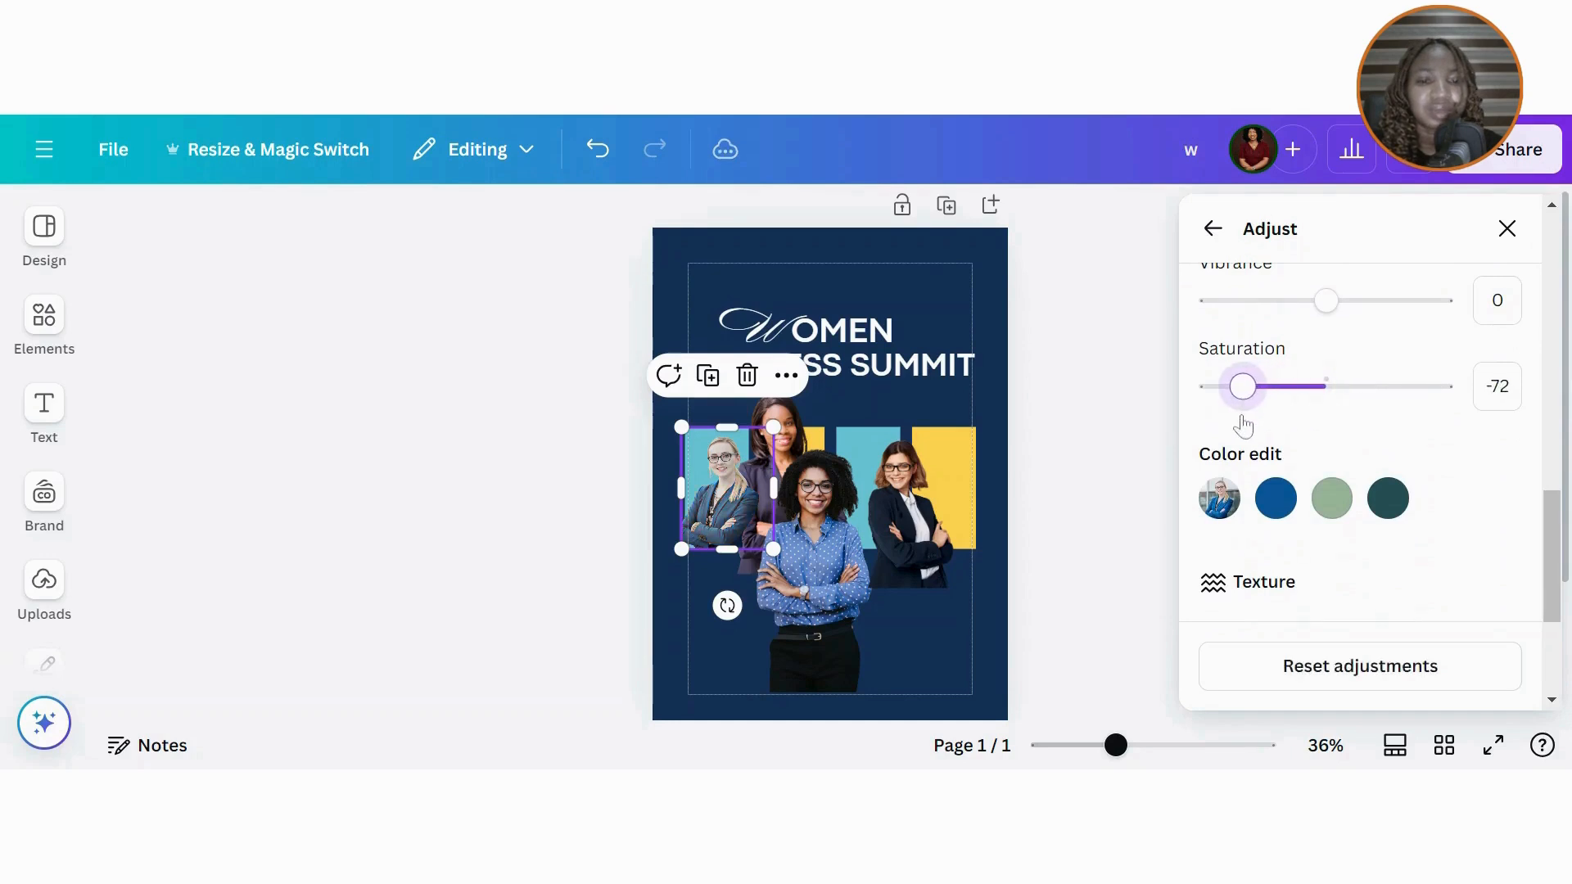
pyautogui.click(1507, 229)
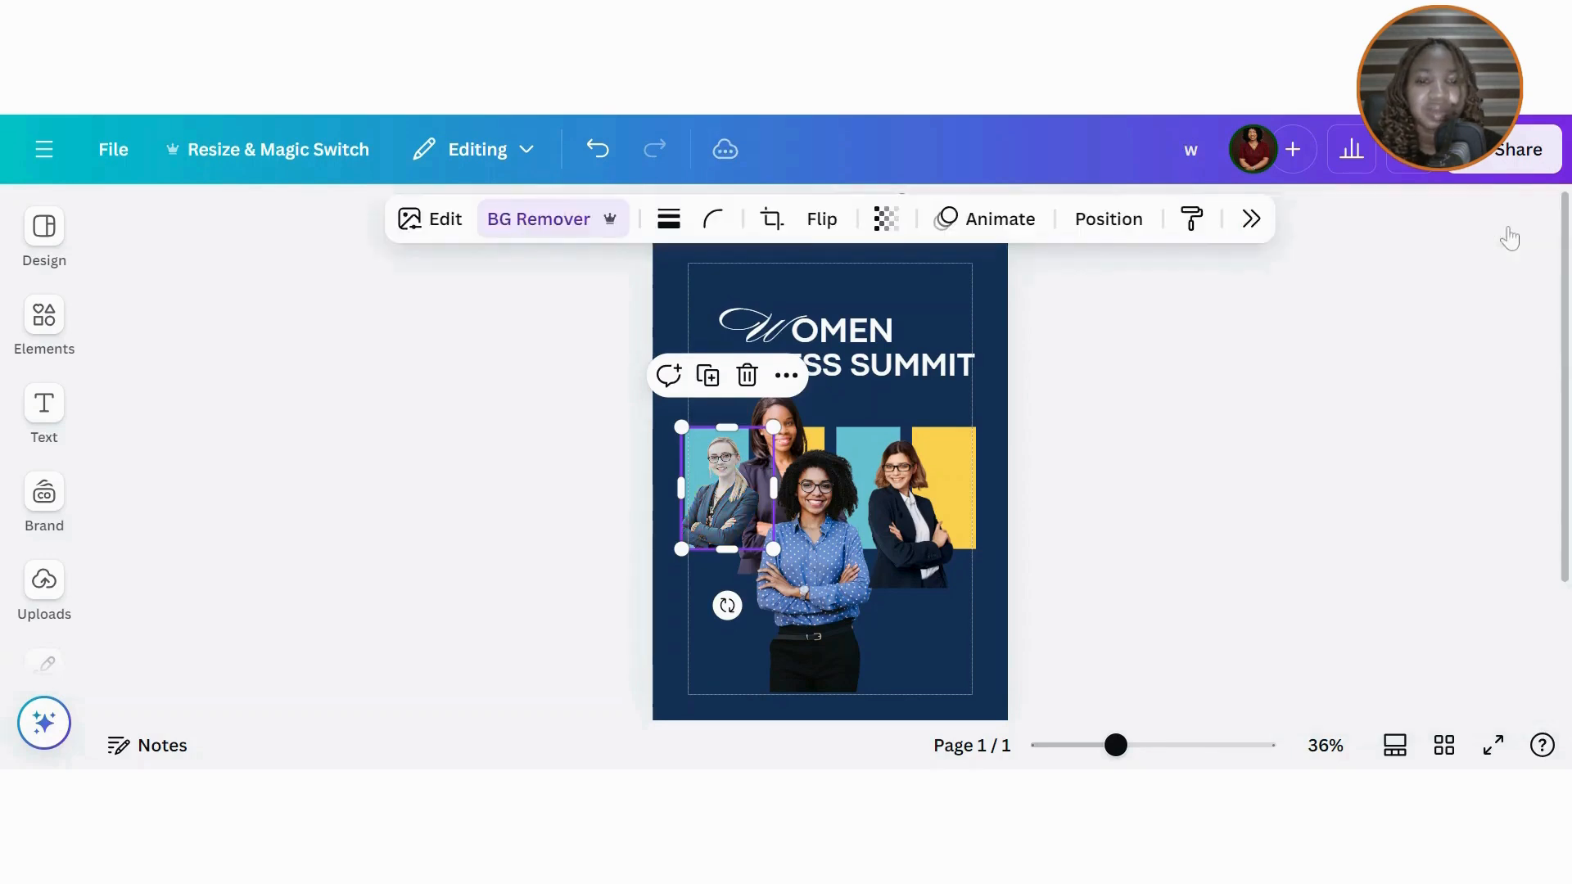
# Step: Paste the desaturated style onto the blue-shirt, right-hand and remaining colour photos
pyautogui.click(1199, 230)
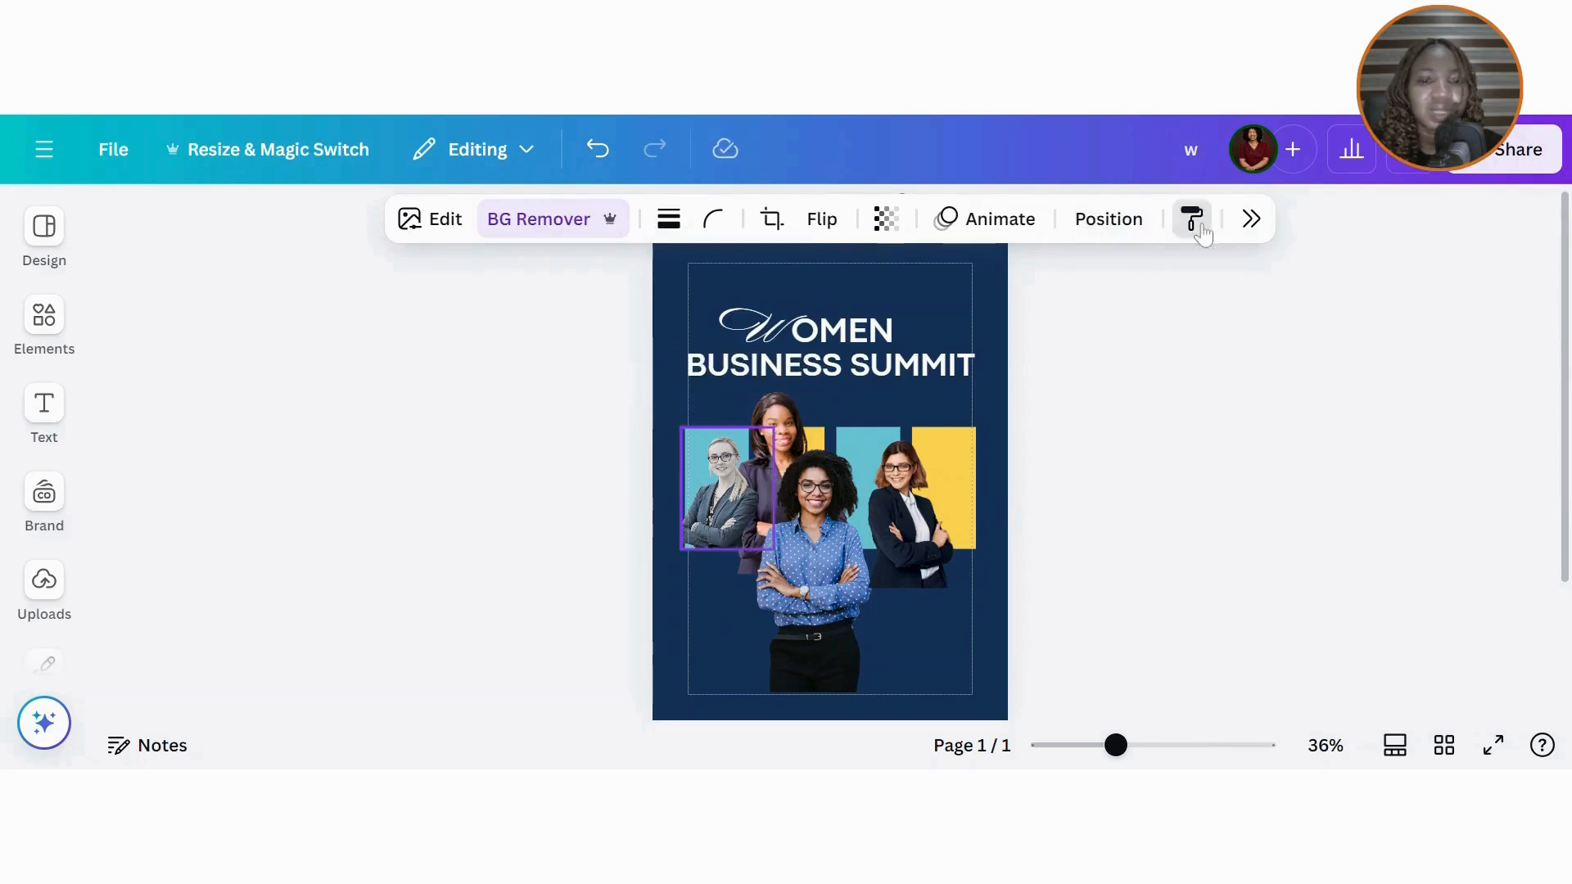
pyautogui.click(827, 544)
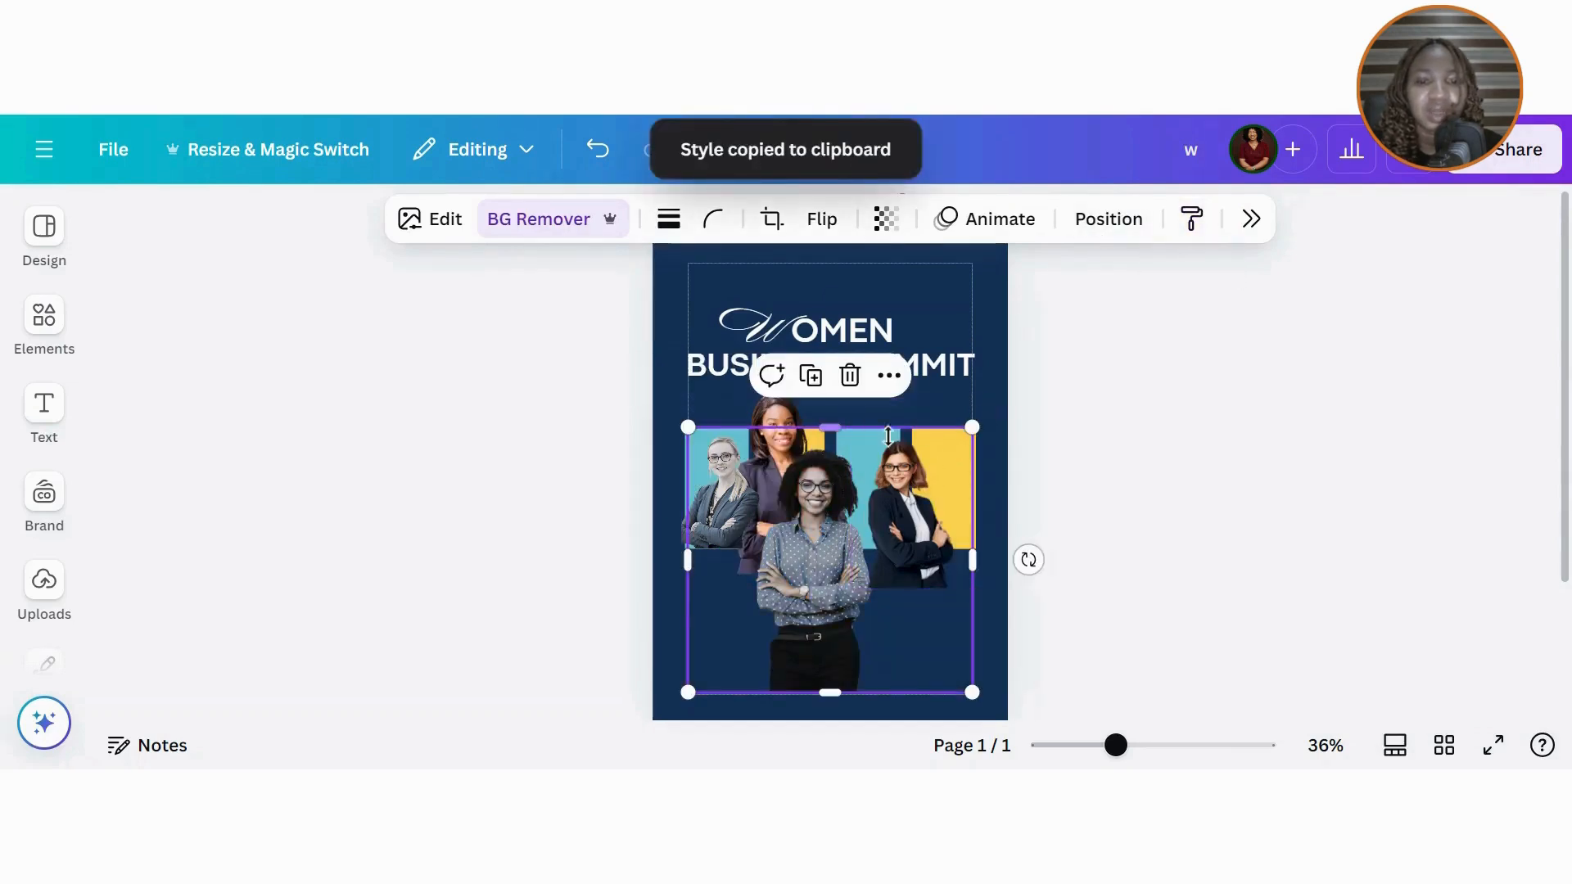
pyautogui.moveTo(972, 560); pyautogui.dragTo(890, 593)
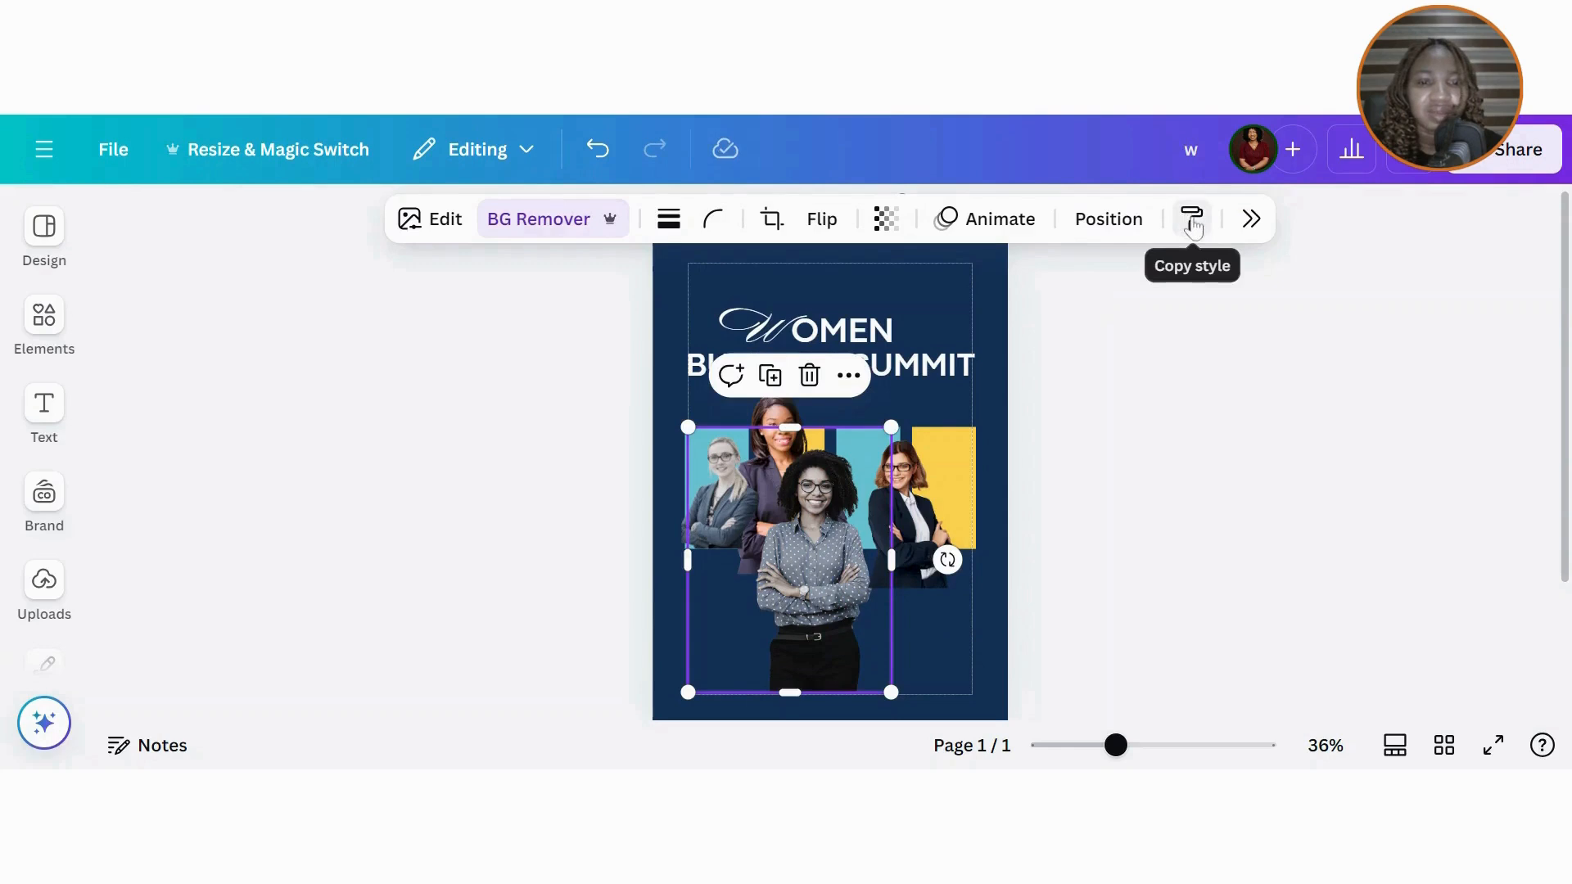
pyautogui.click(1186, 218)
pyautogui.click(931, 519)
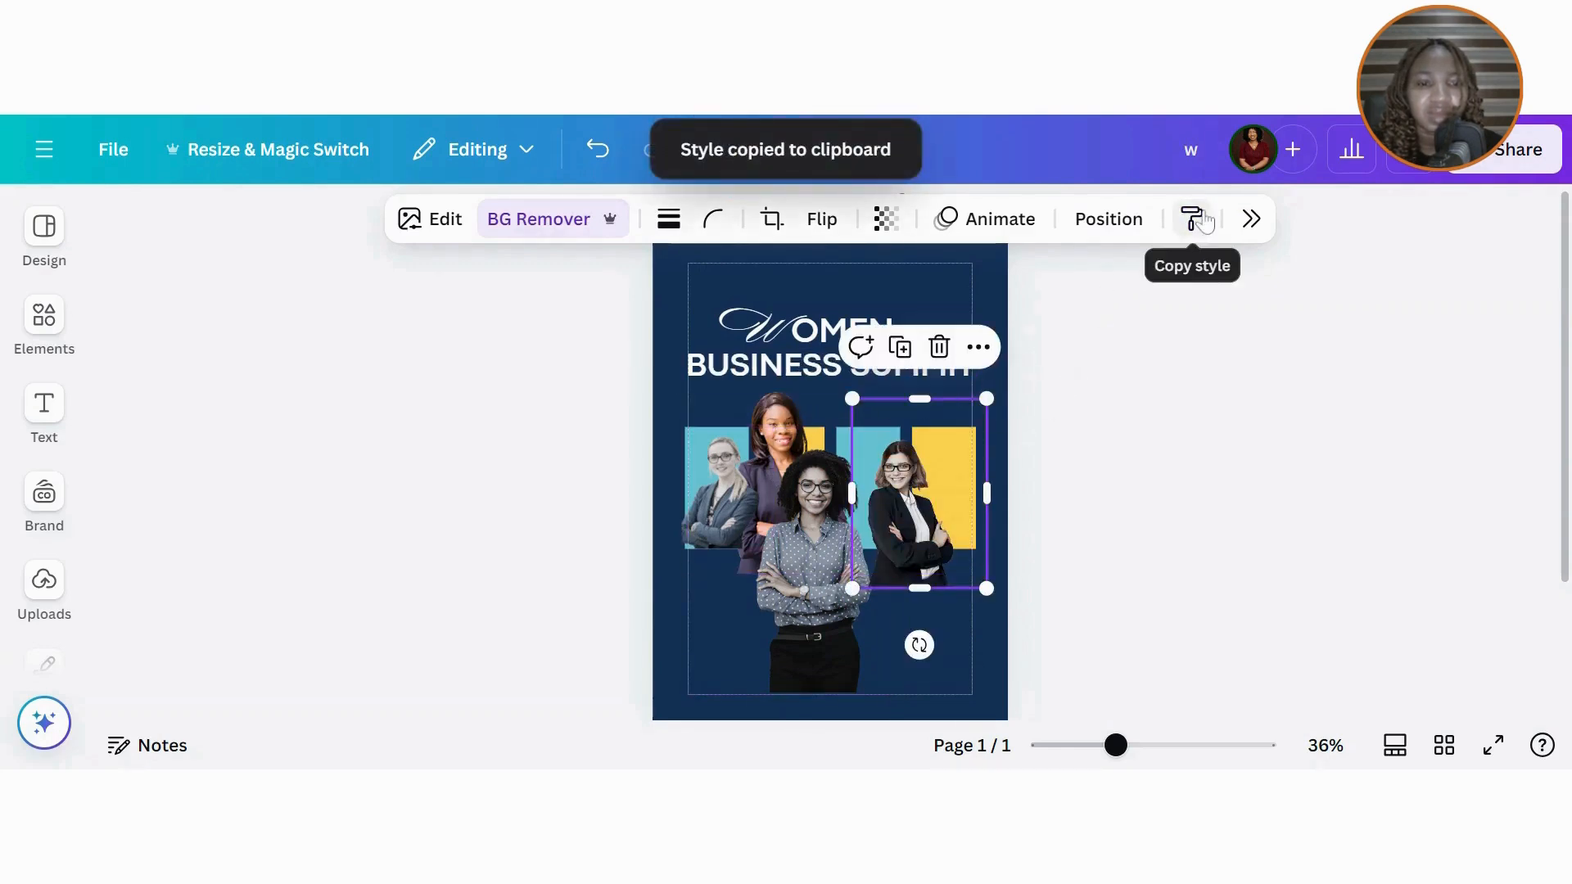
pyautogui.click(1203, 221)
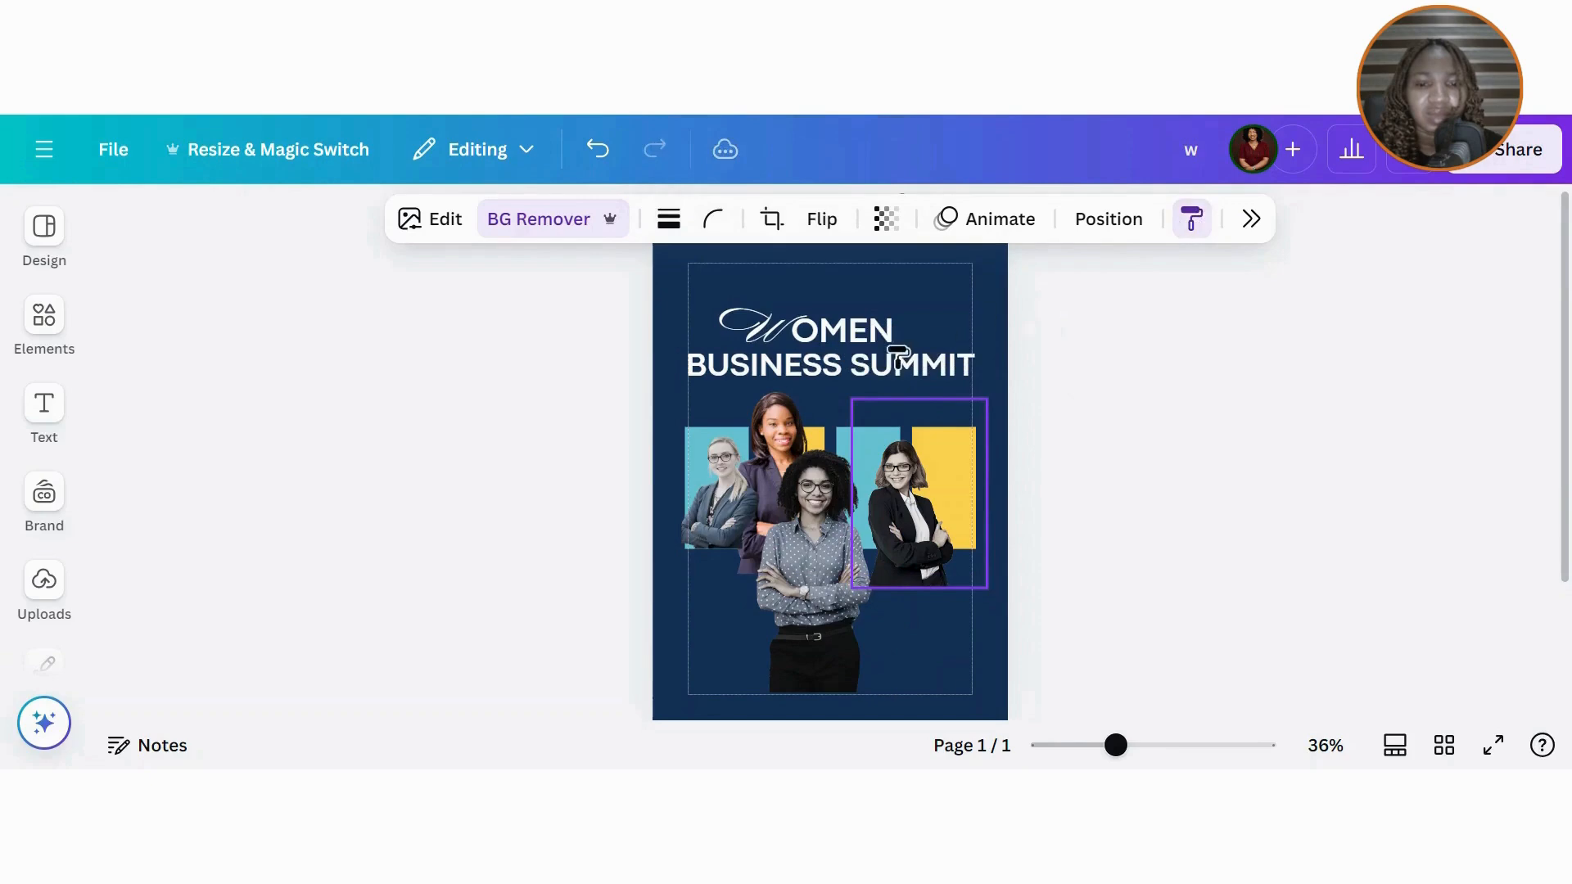
pyautogui.click(778, 423)
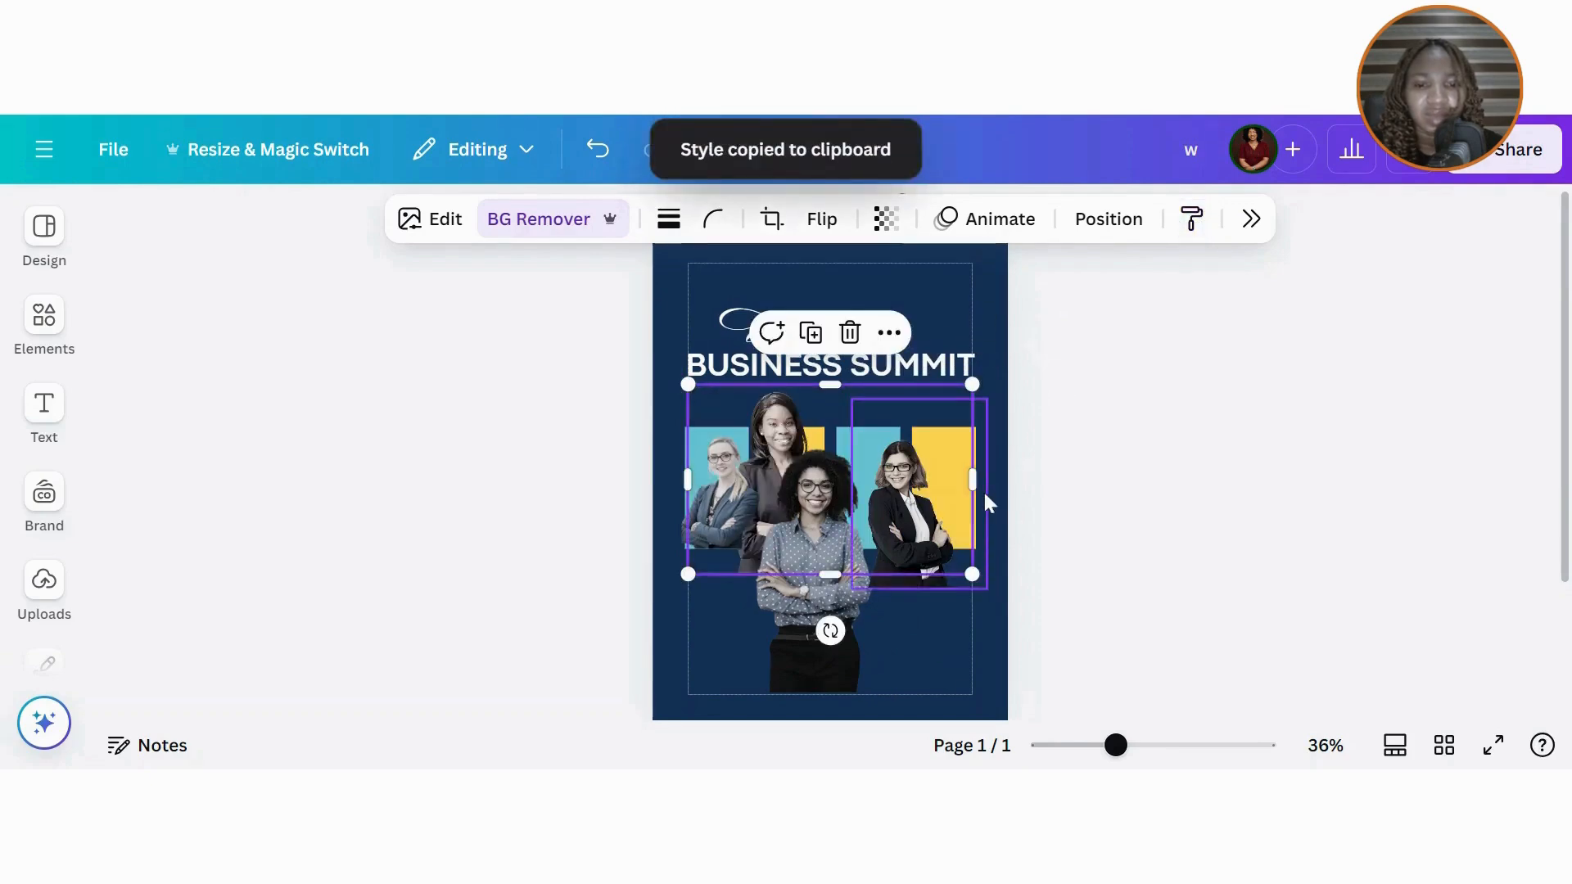
pyautogui.scroll(-1, 984, 489)
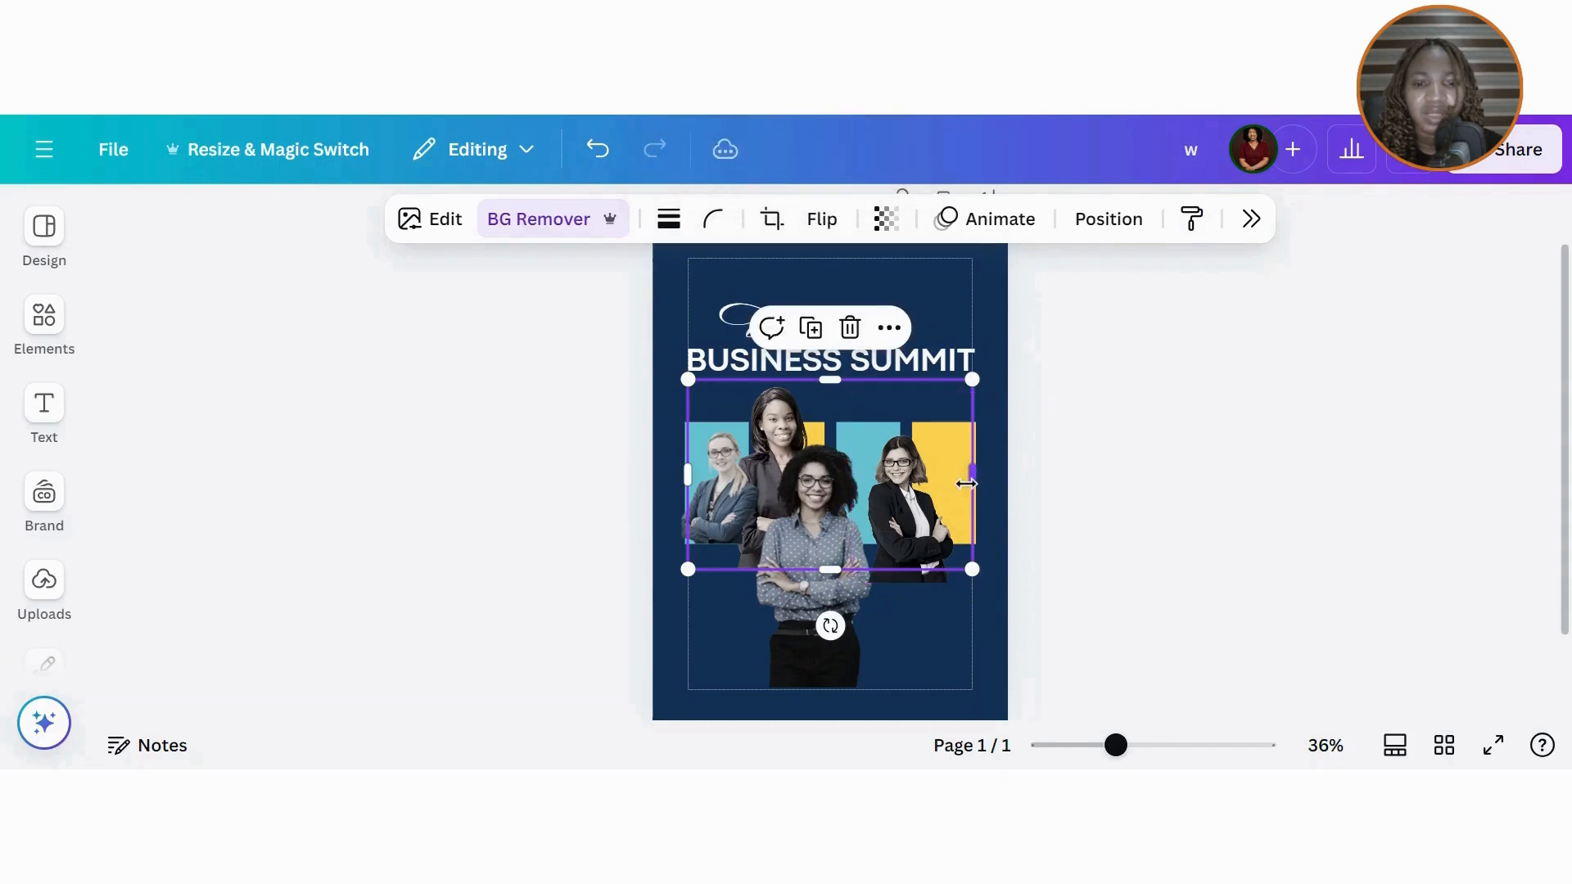
# Step: Crop and reposition the photos so each woman stands on her own bar
pyautogui.moveTo(974, 477); pyautogui.dragTo(827, 503)
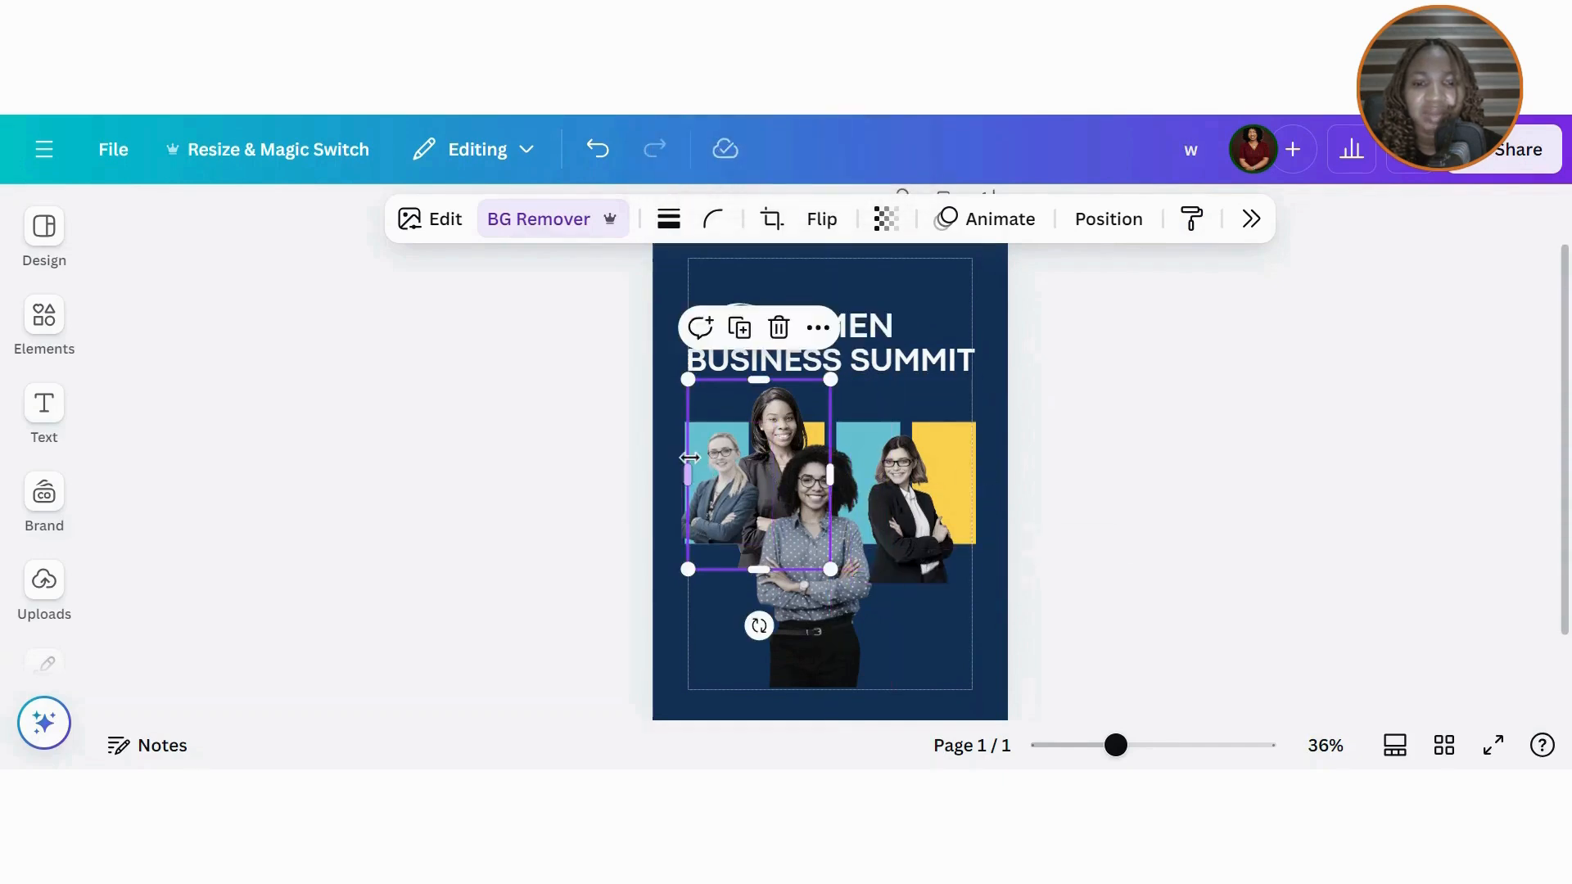
pyautogui.moveTo(689, 461); pyautogui.dragTo(693, 463)
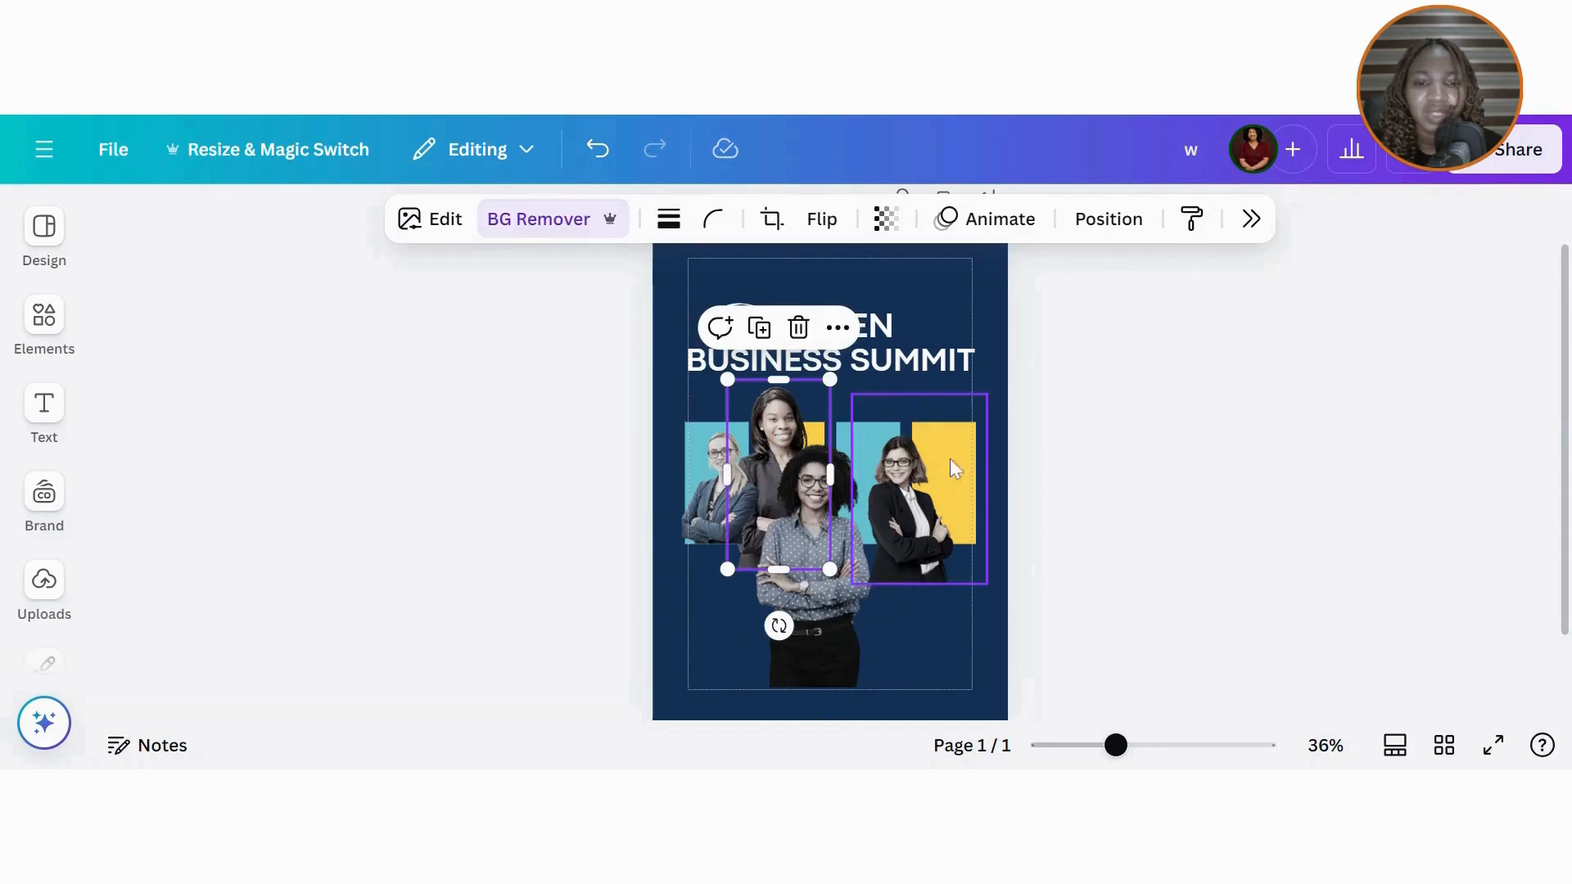
pyautogui.click(907, 495)
pyautogui.click(799, 553)
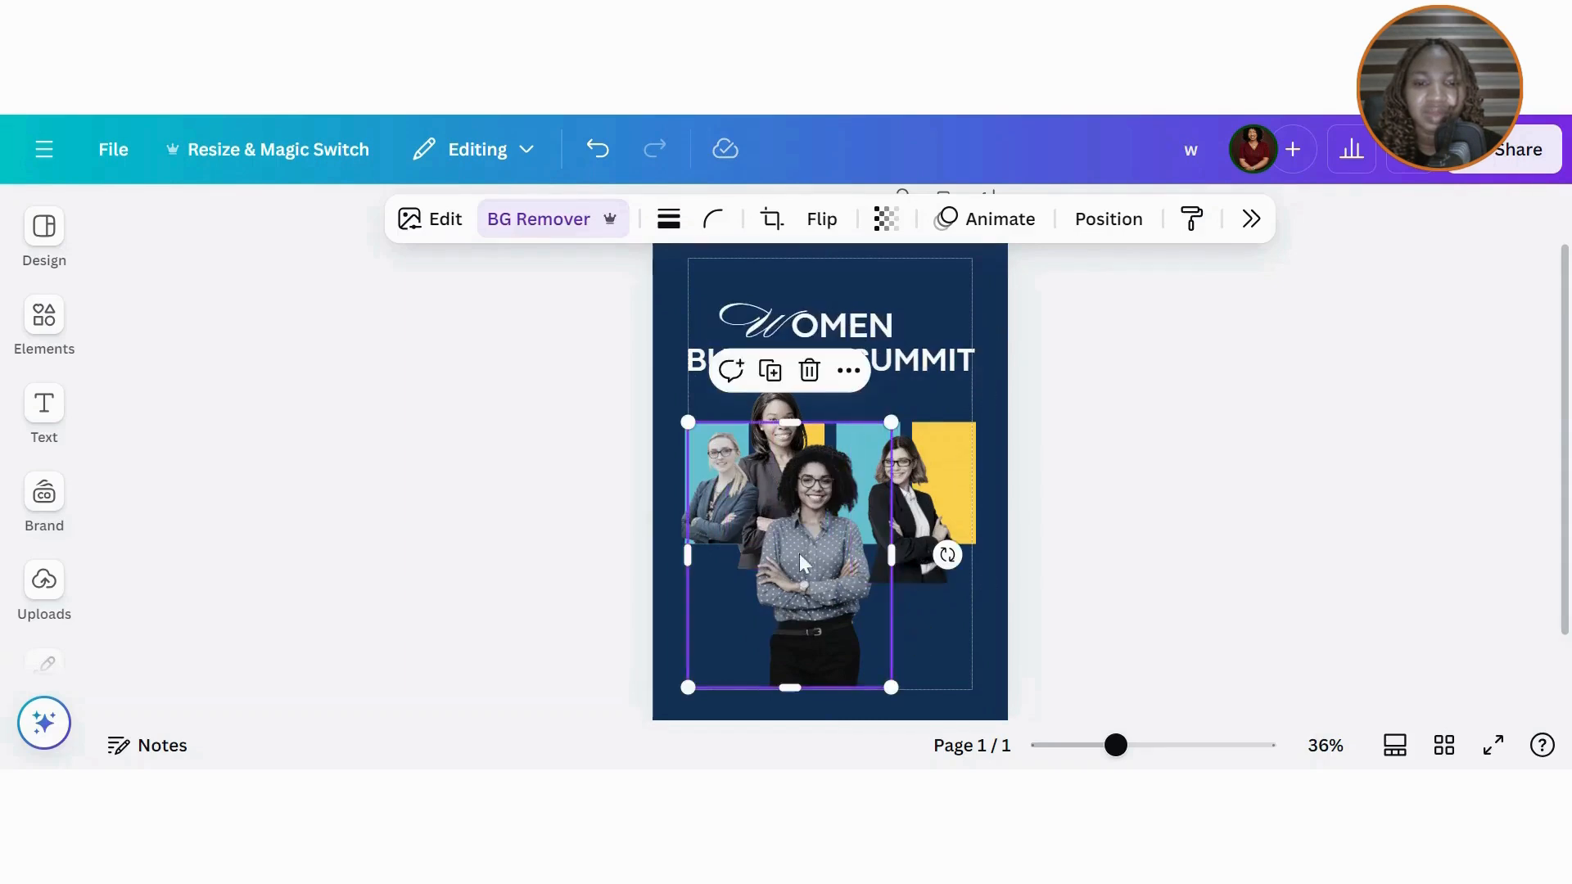
pyautogui.moveTo(929, 517); pyautogui.dragTo(900, 354)
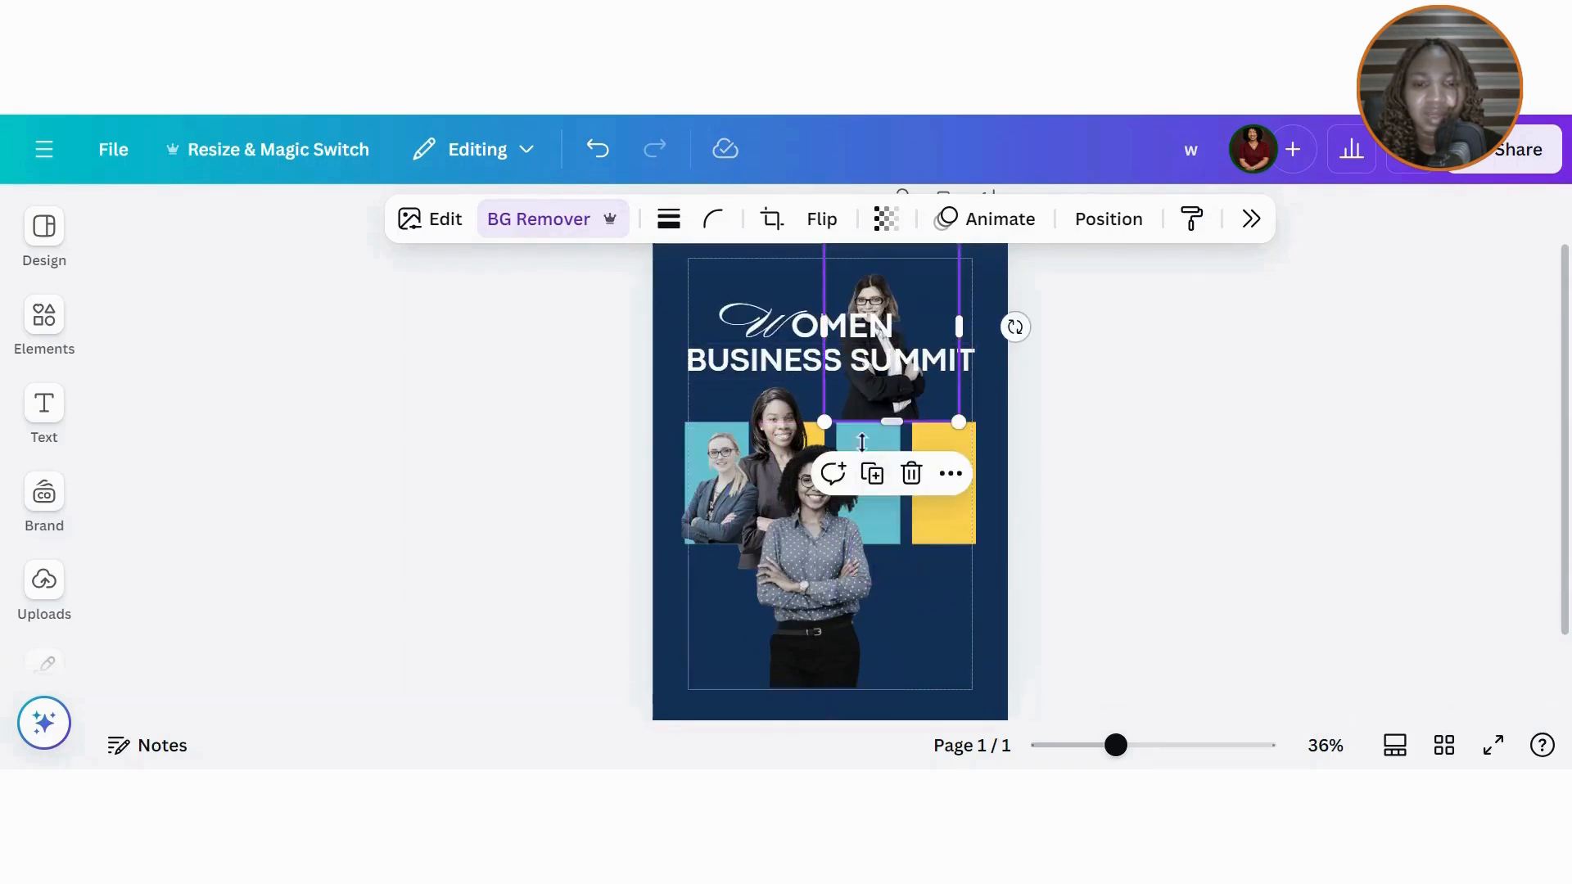
pyautogui.click(835, 529)
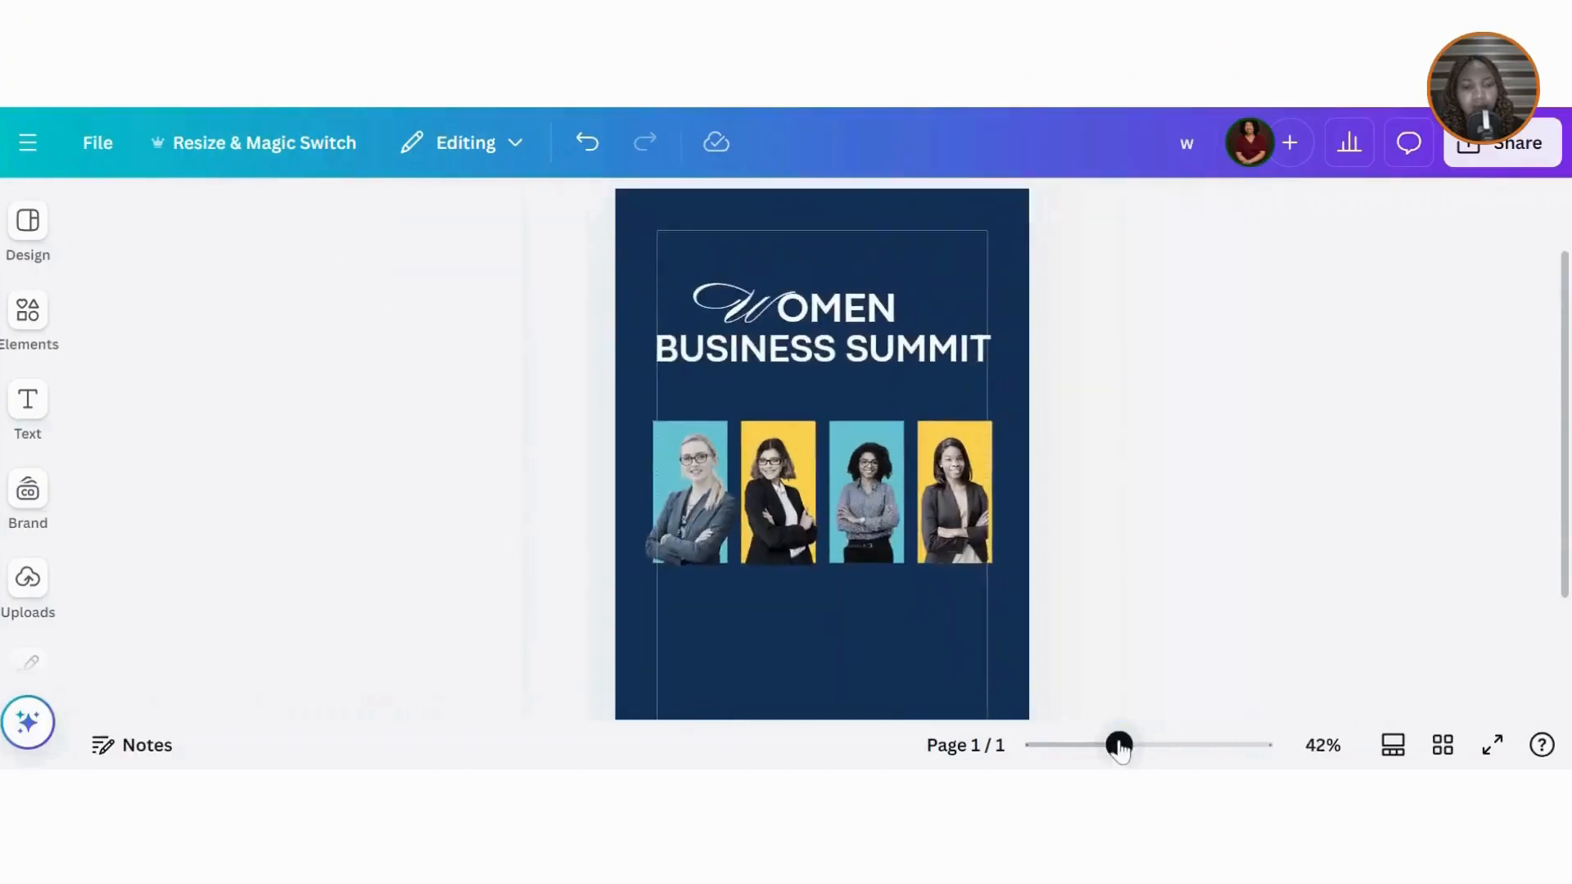
pyautogui.moveTo(1118, 747); pyautogui.dragTo(1108, 745)
pyautogui.click(33, 219)
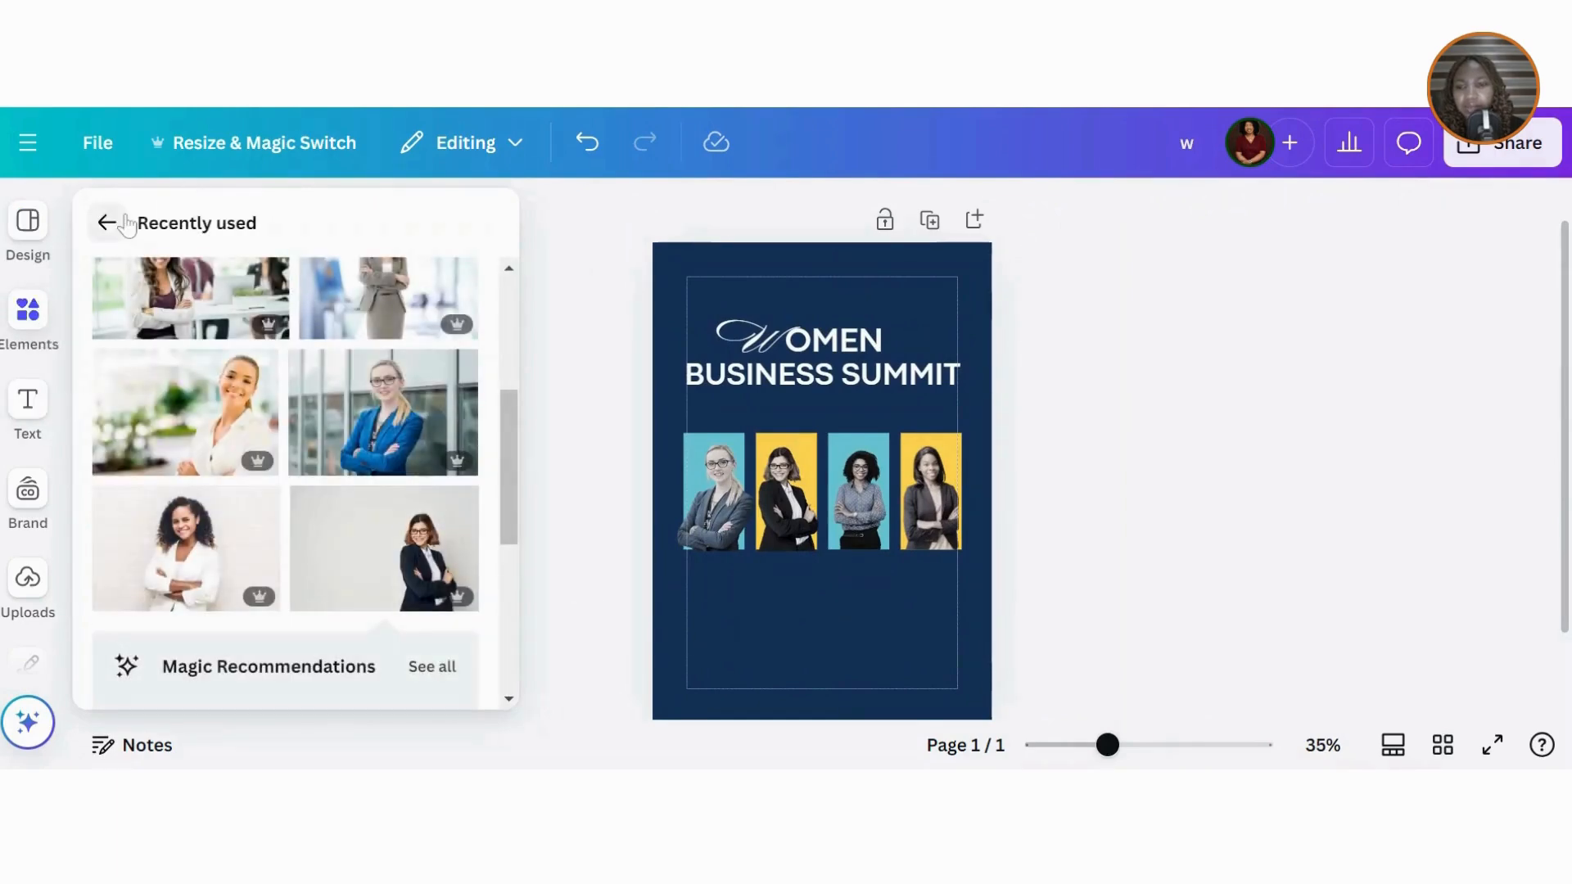
# Step: Add a square, flatten it into a narrow bar over the first photo, and color it navy #173358
pyautogui.click(107, 223)
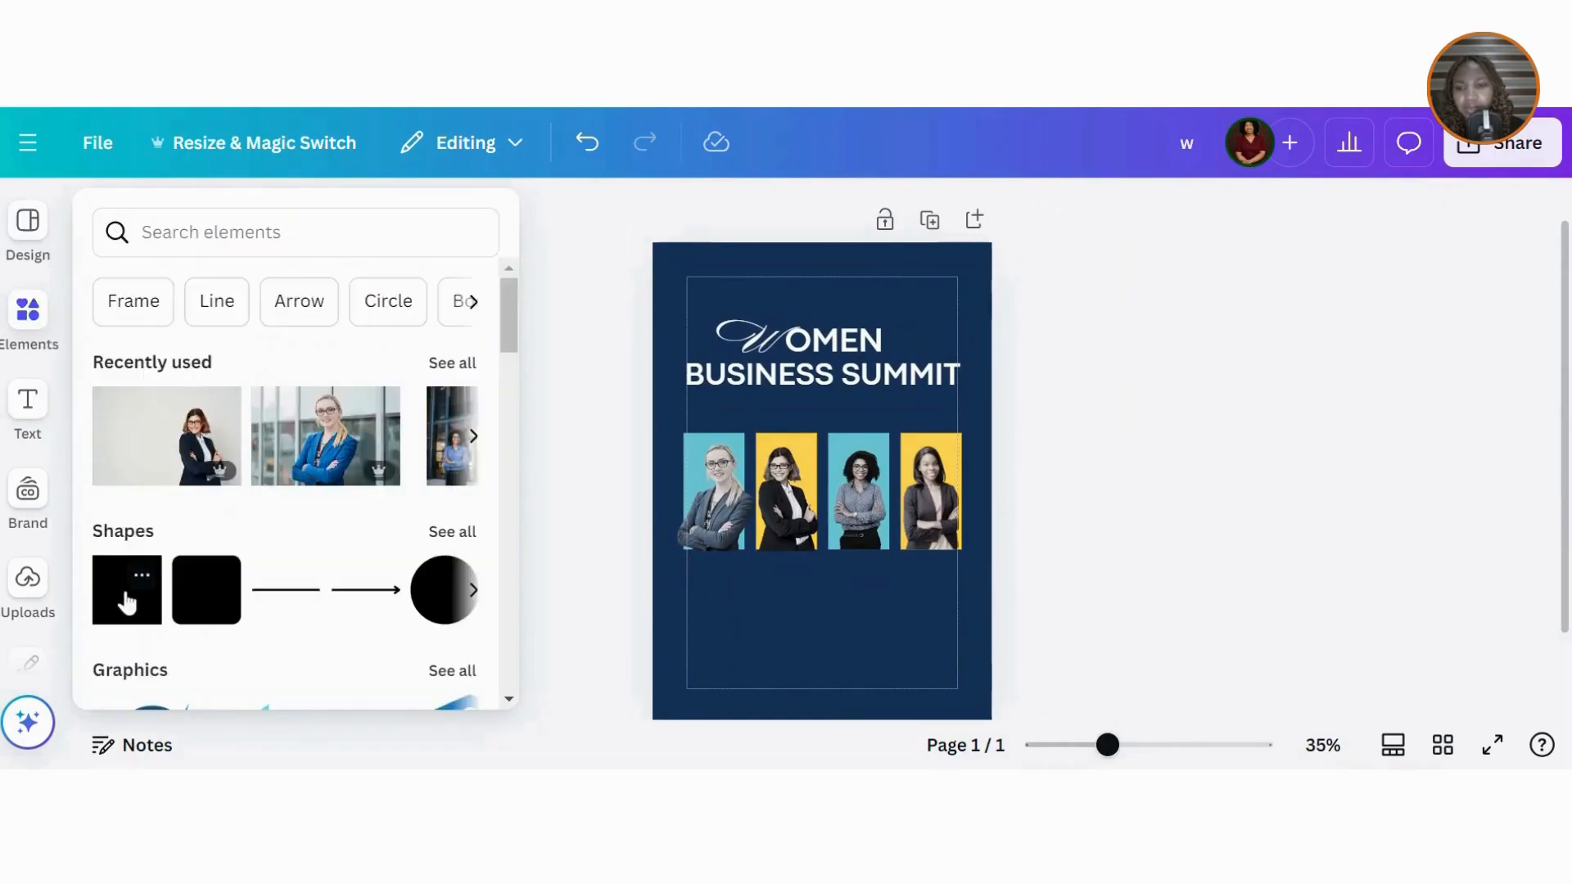
pyautogui.click(127, 603)
pyautogui.click(790, 489)
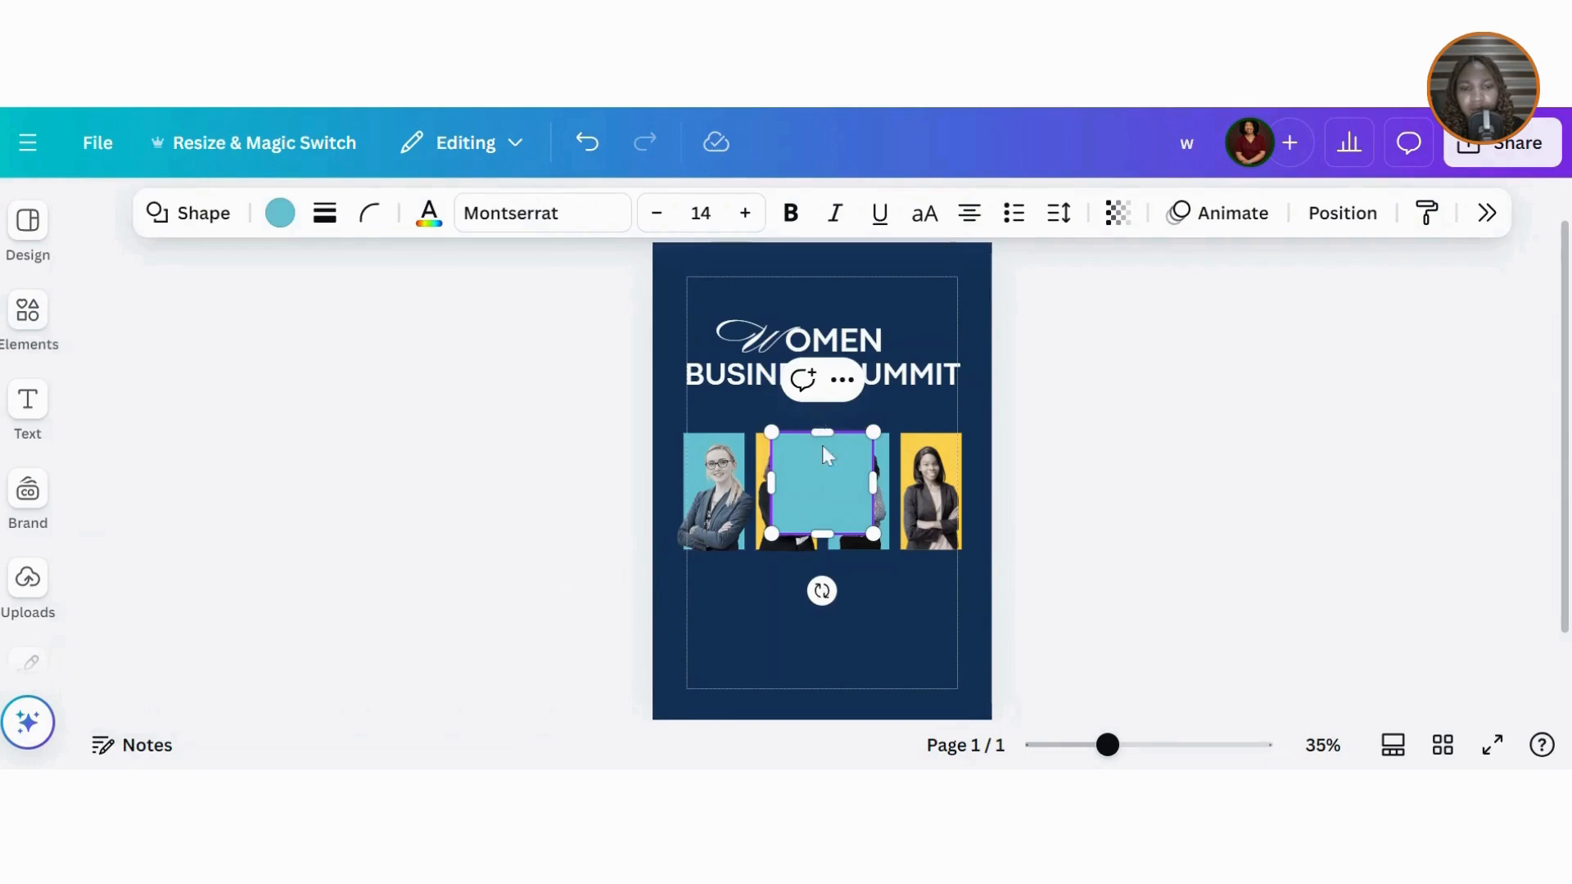
pyautogui.moveTo(826, 434); pyautogui.dragTo(828, 506)
pyautogui.moveTo(844, 591); pyautogui.dragTo(756, 583)
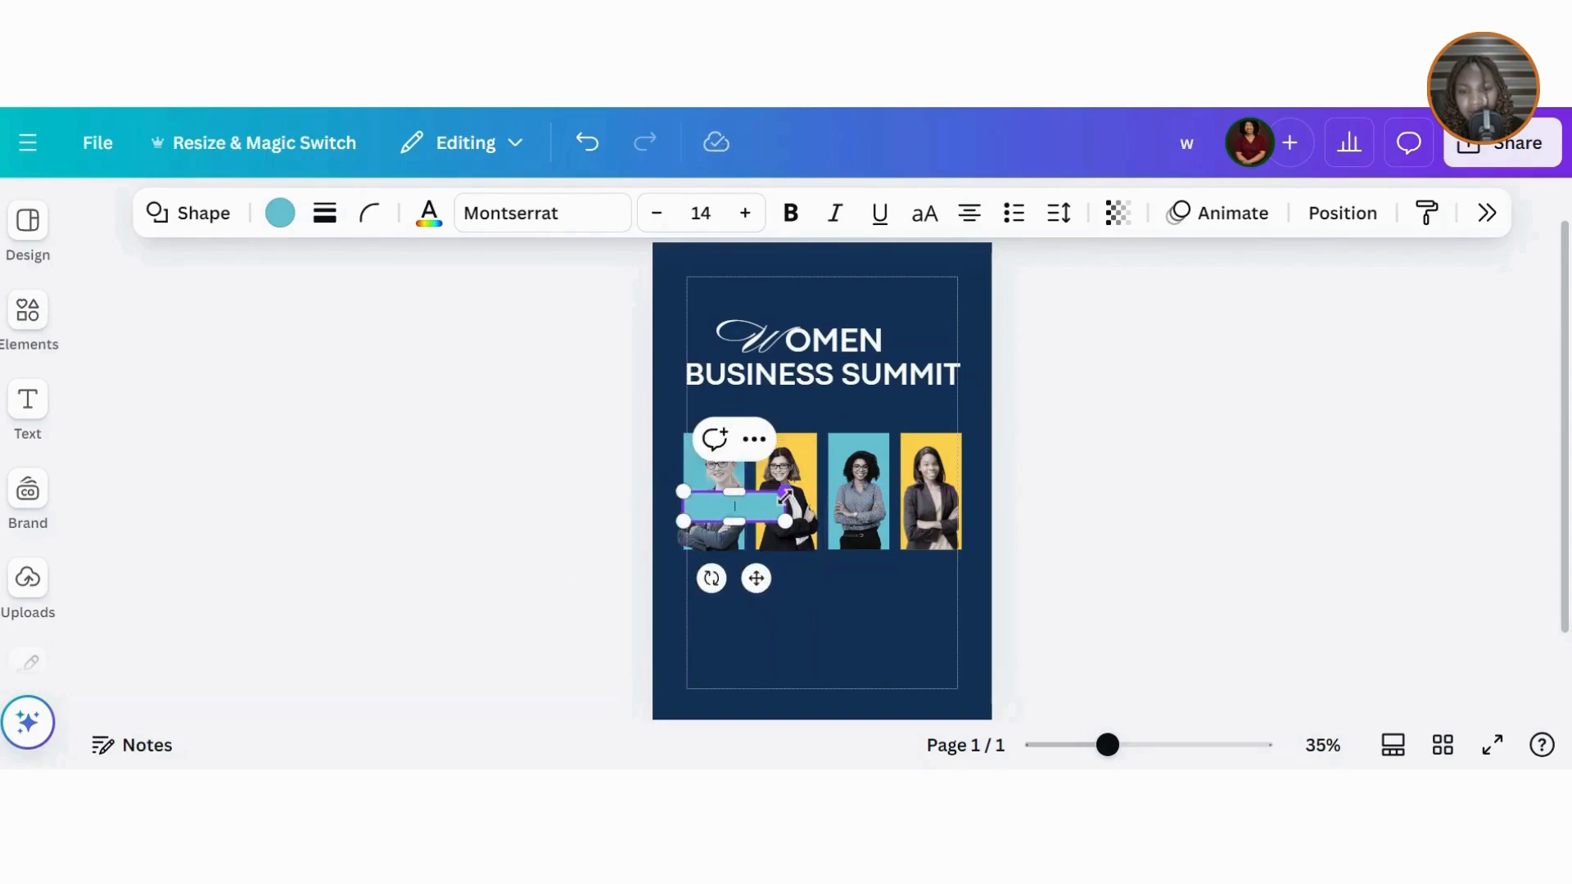
pyautogui.moveTo(789, 507); pyautogui.dragTo(742, 513)
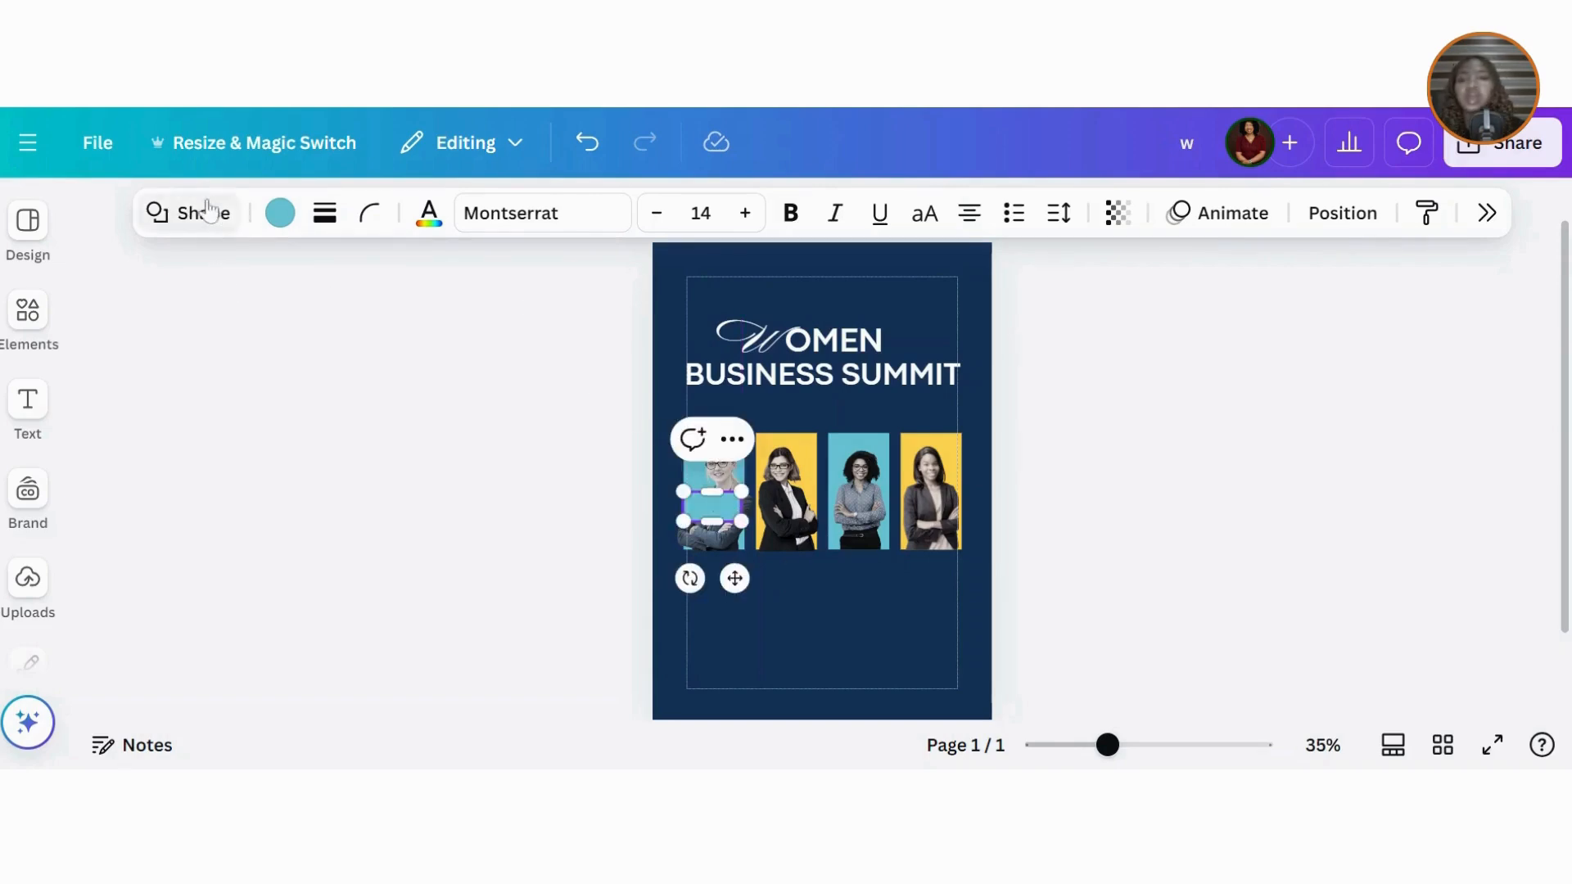
pyautogui.click(288, 217)
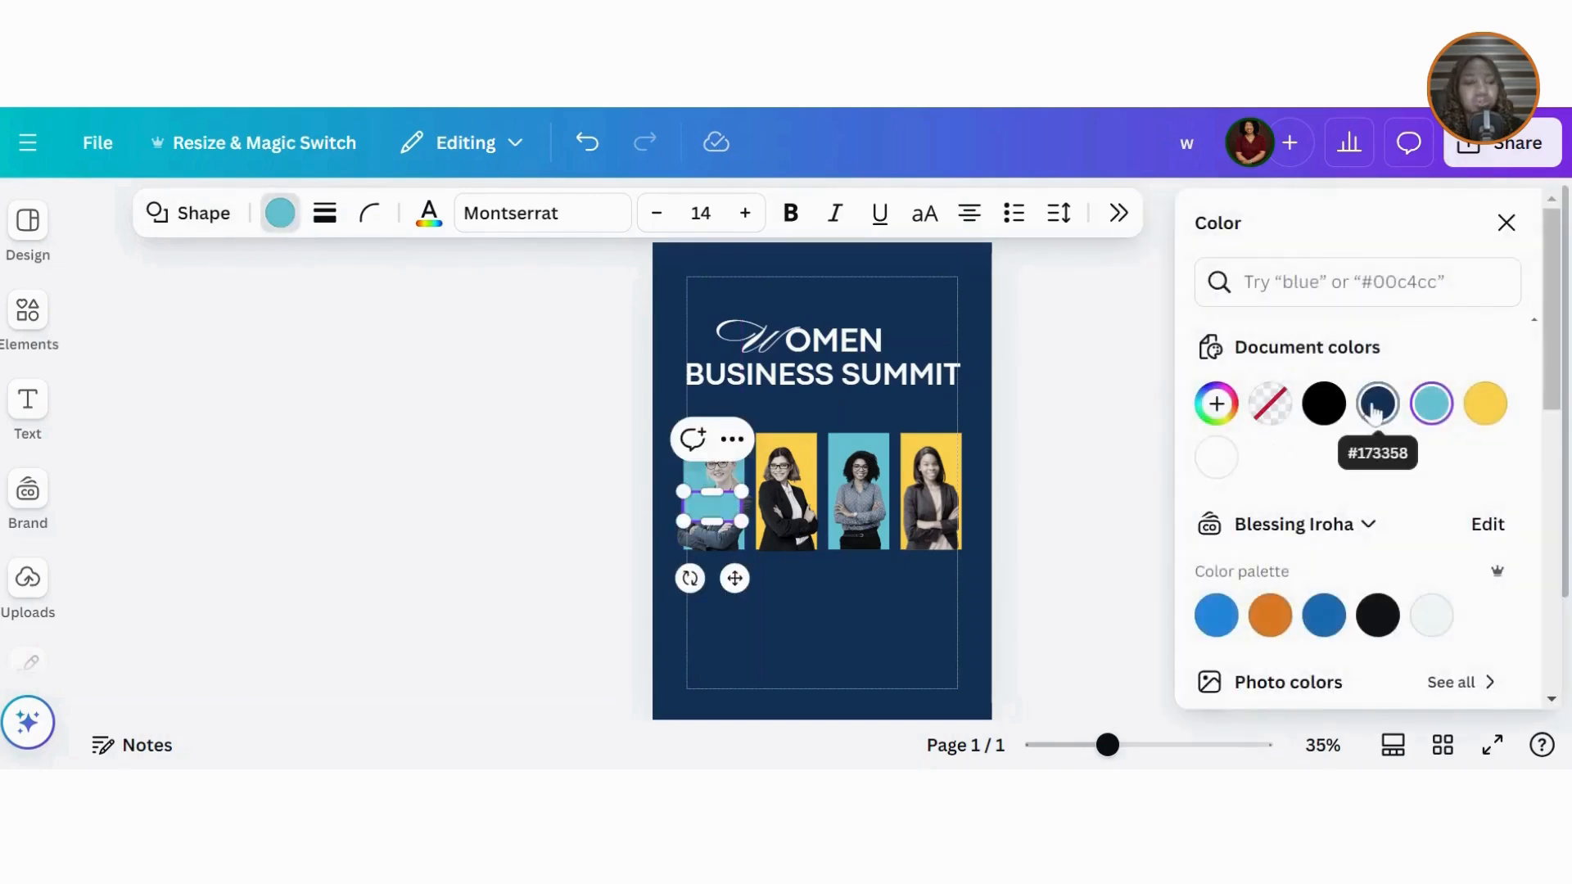
pyautogui.click(1377, 405)
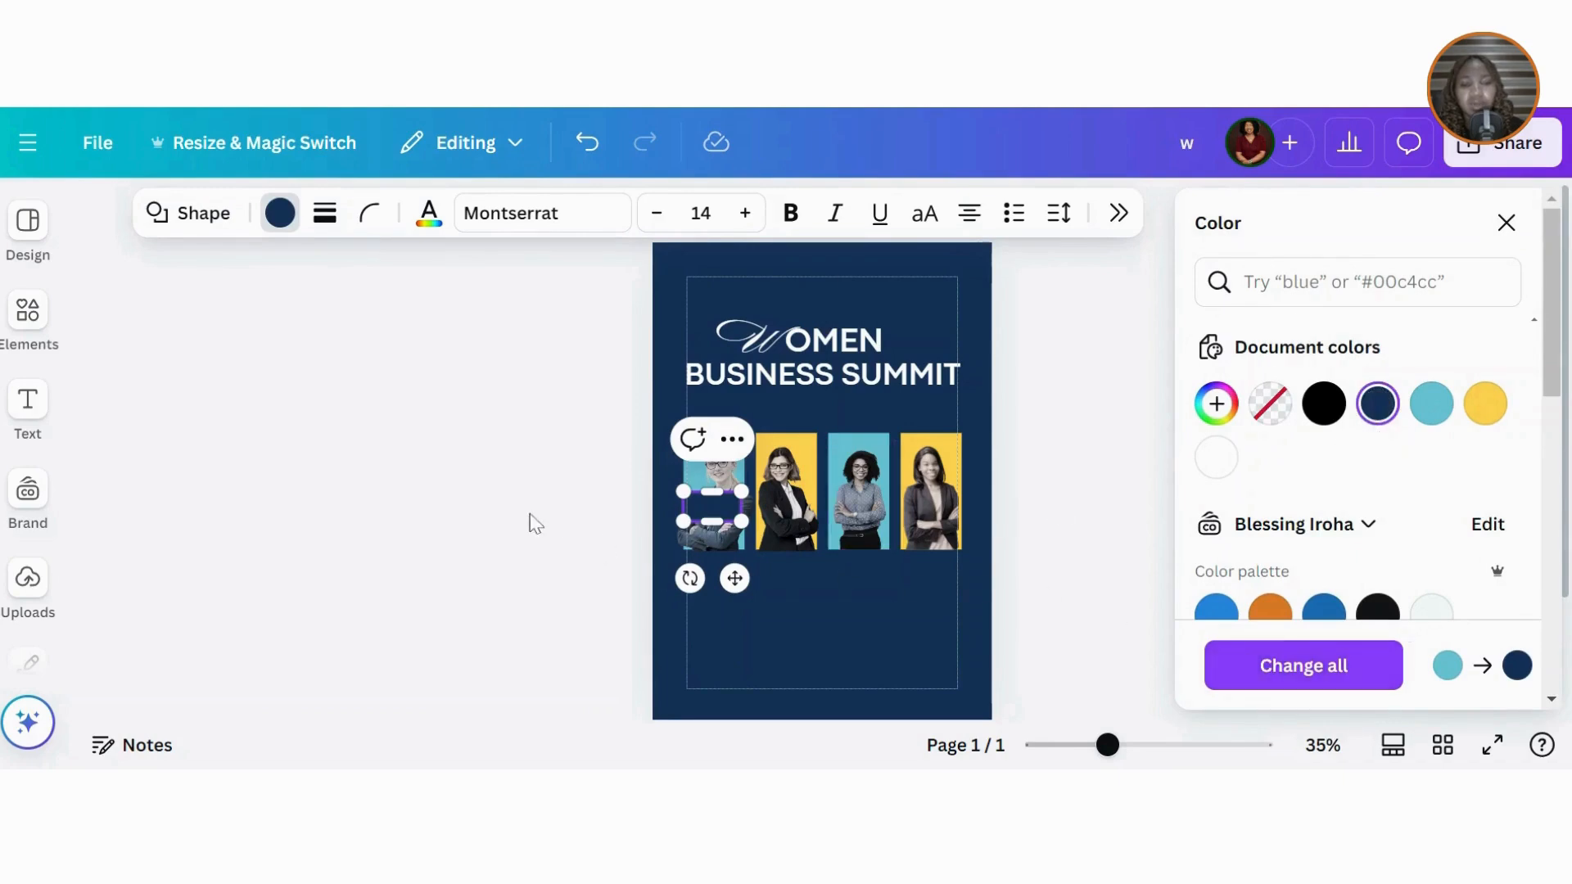
pyautogui.press('Escape')
pyautogui.press('Escape')
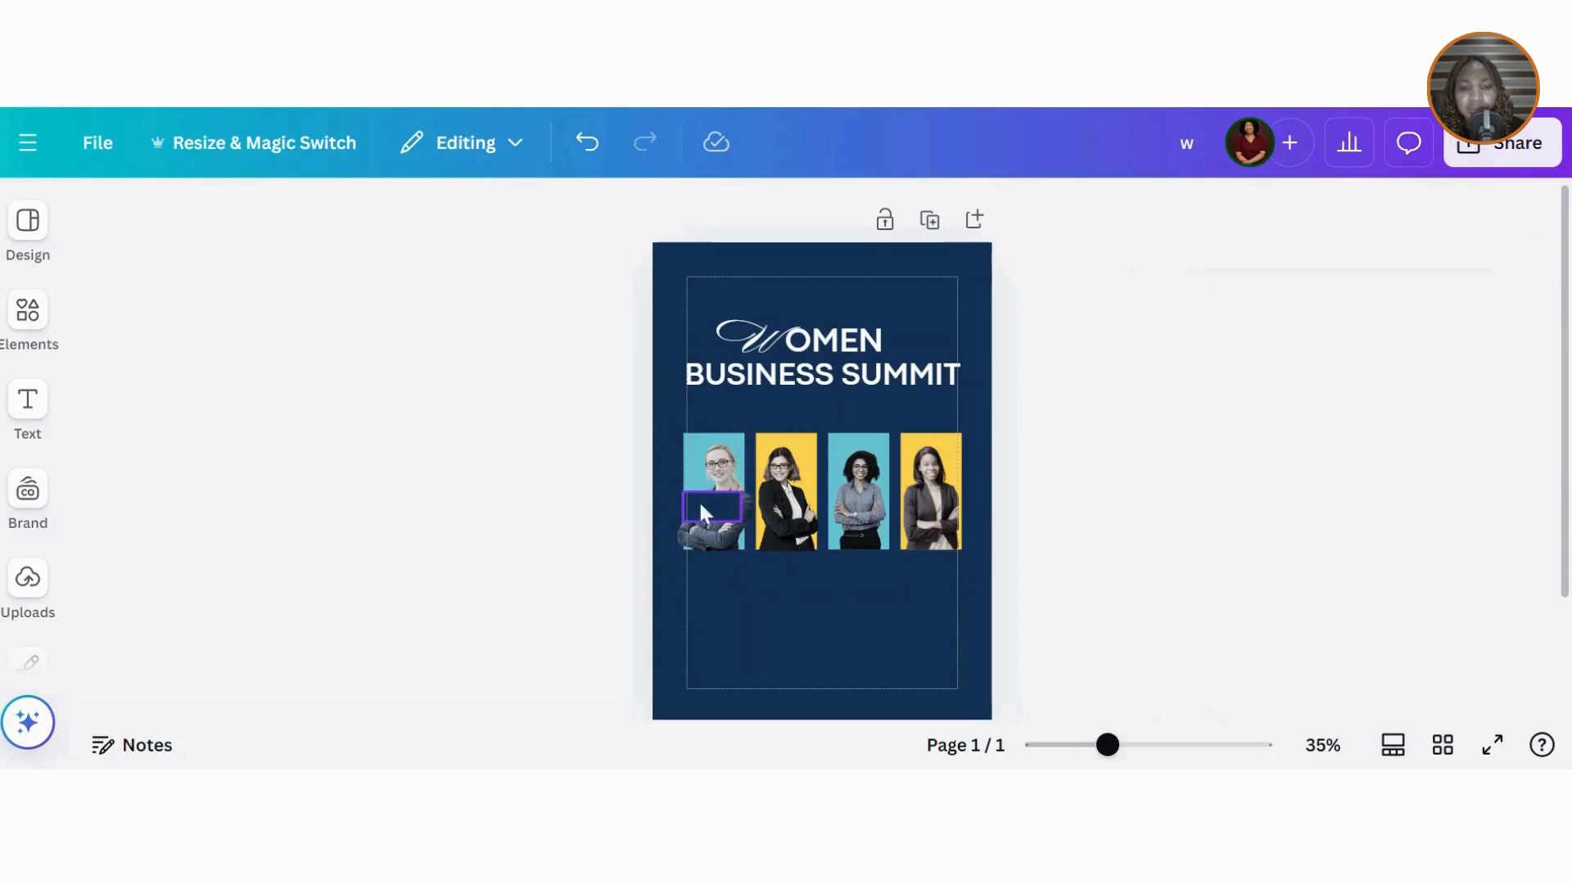
# Step: Hide the page margin guides in the design settings
pyautogui.click(113, 158)
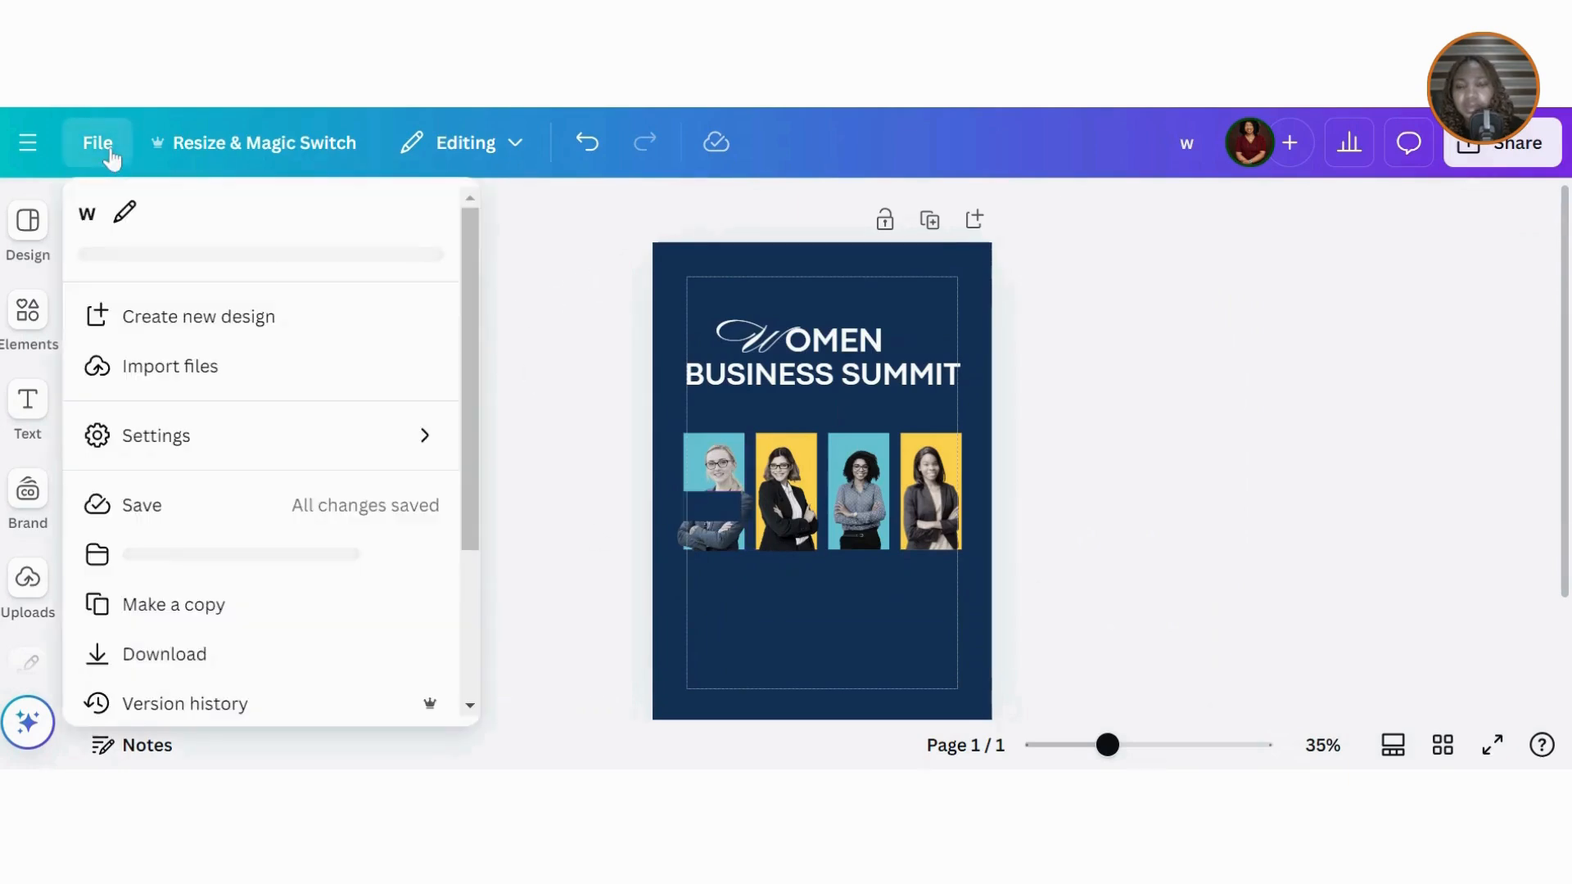
pyautogui.click(201, 434)
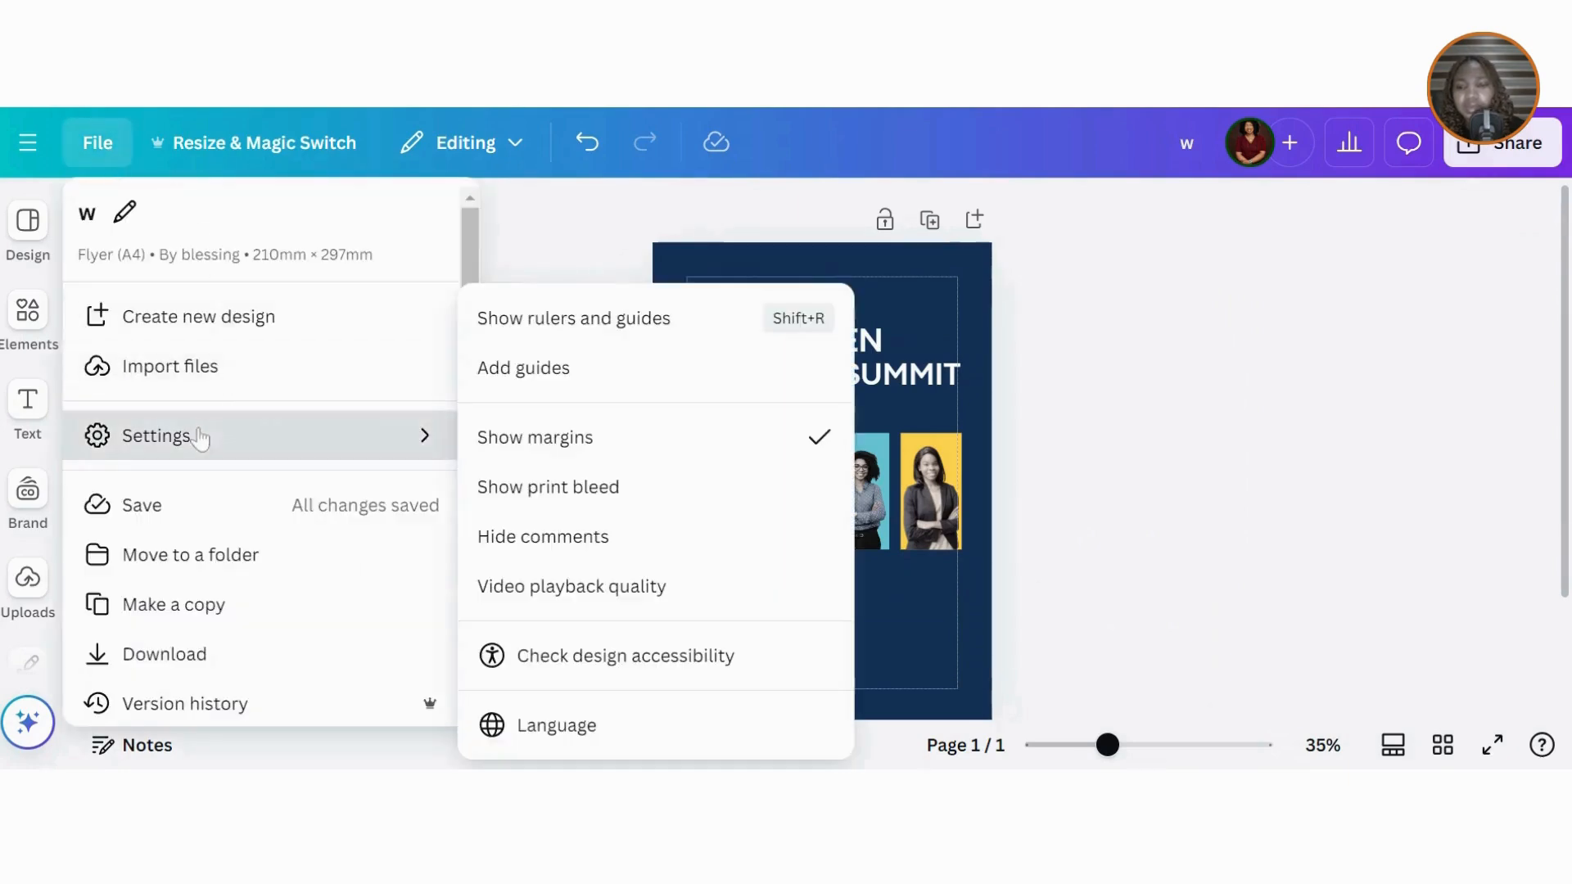
pyautogui.click(544, 444)
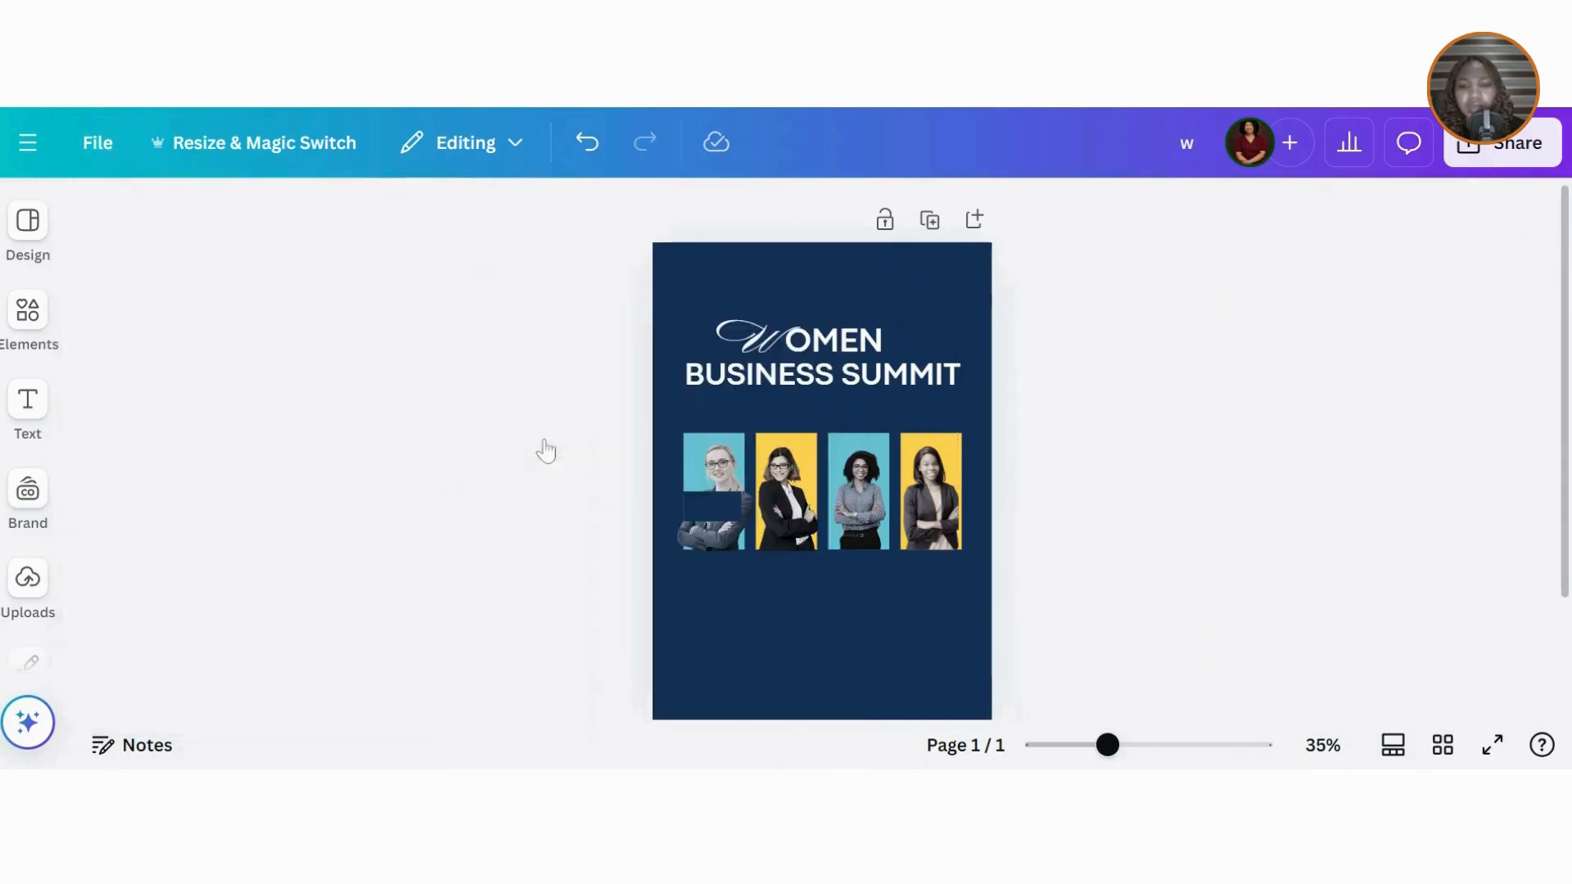
# Step: Lower the navy bar's top edge slightly on the first photo
pyautogui.click(720, 504)
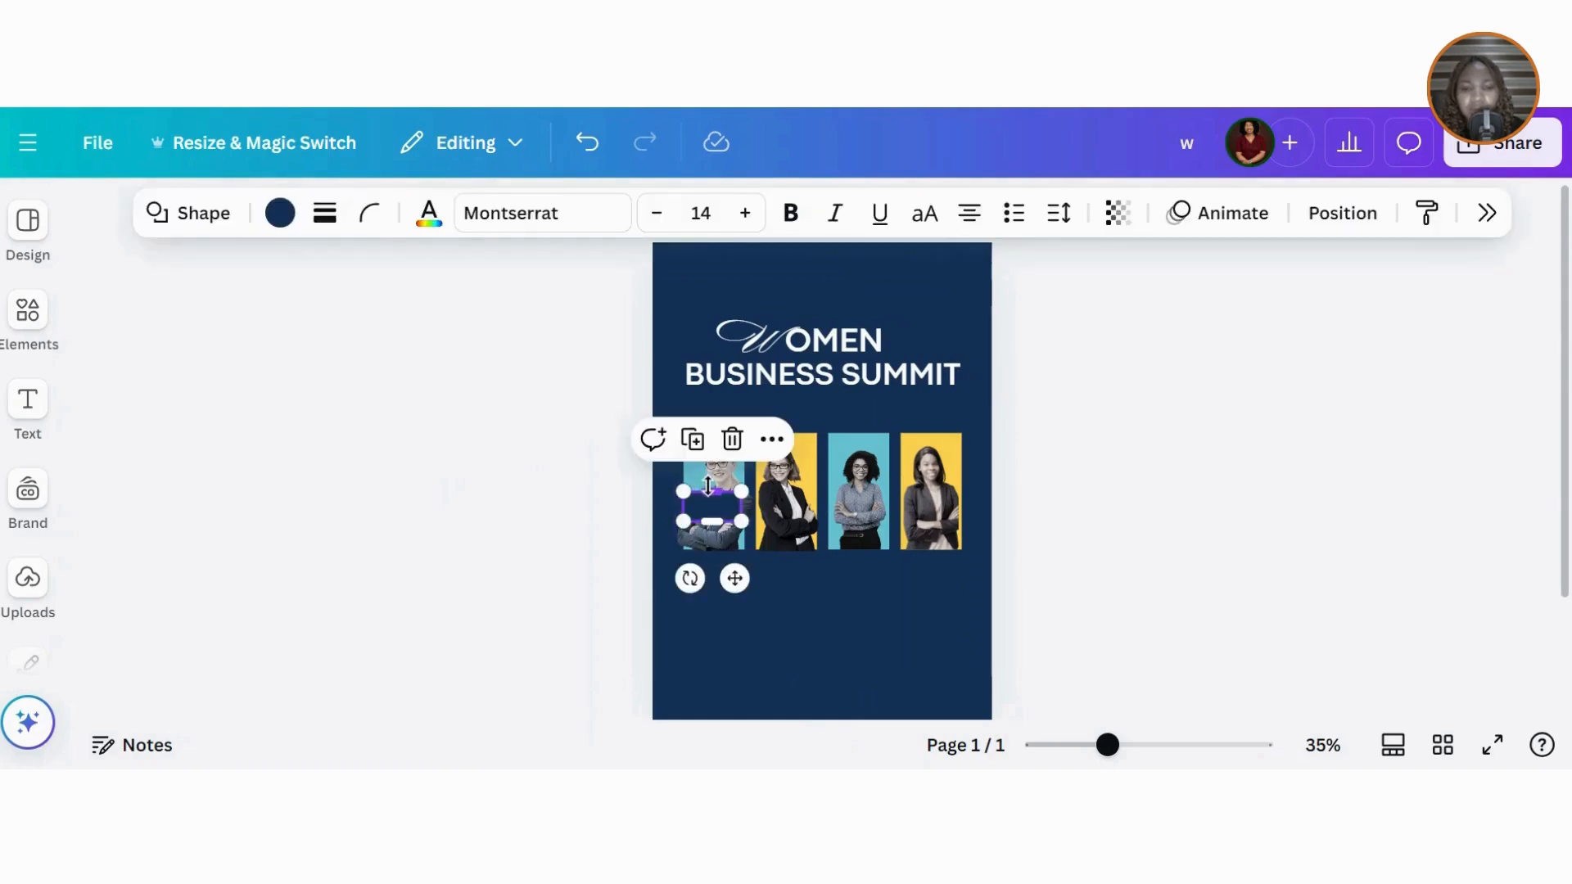
pyautogui.moveTo(708, 485); pyautogui.dragTo(709, 490)
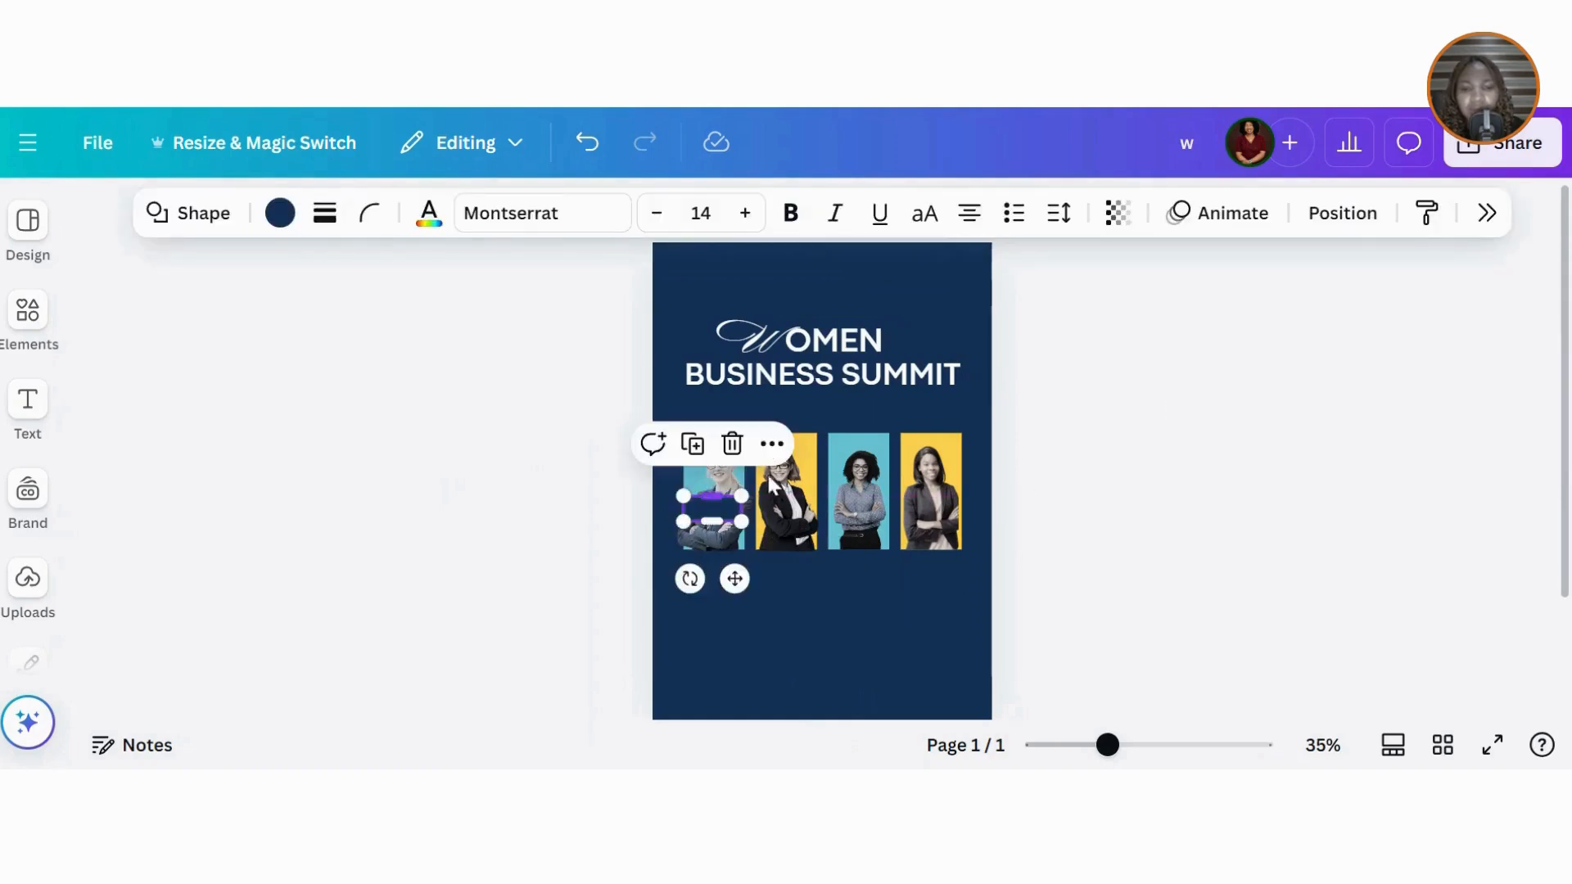
pyautogui.click(1077, 473)
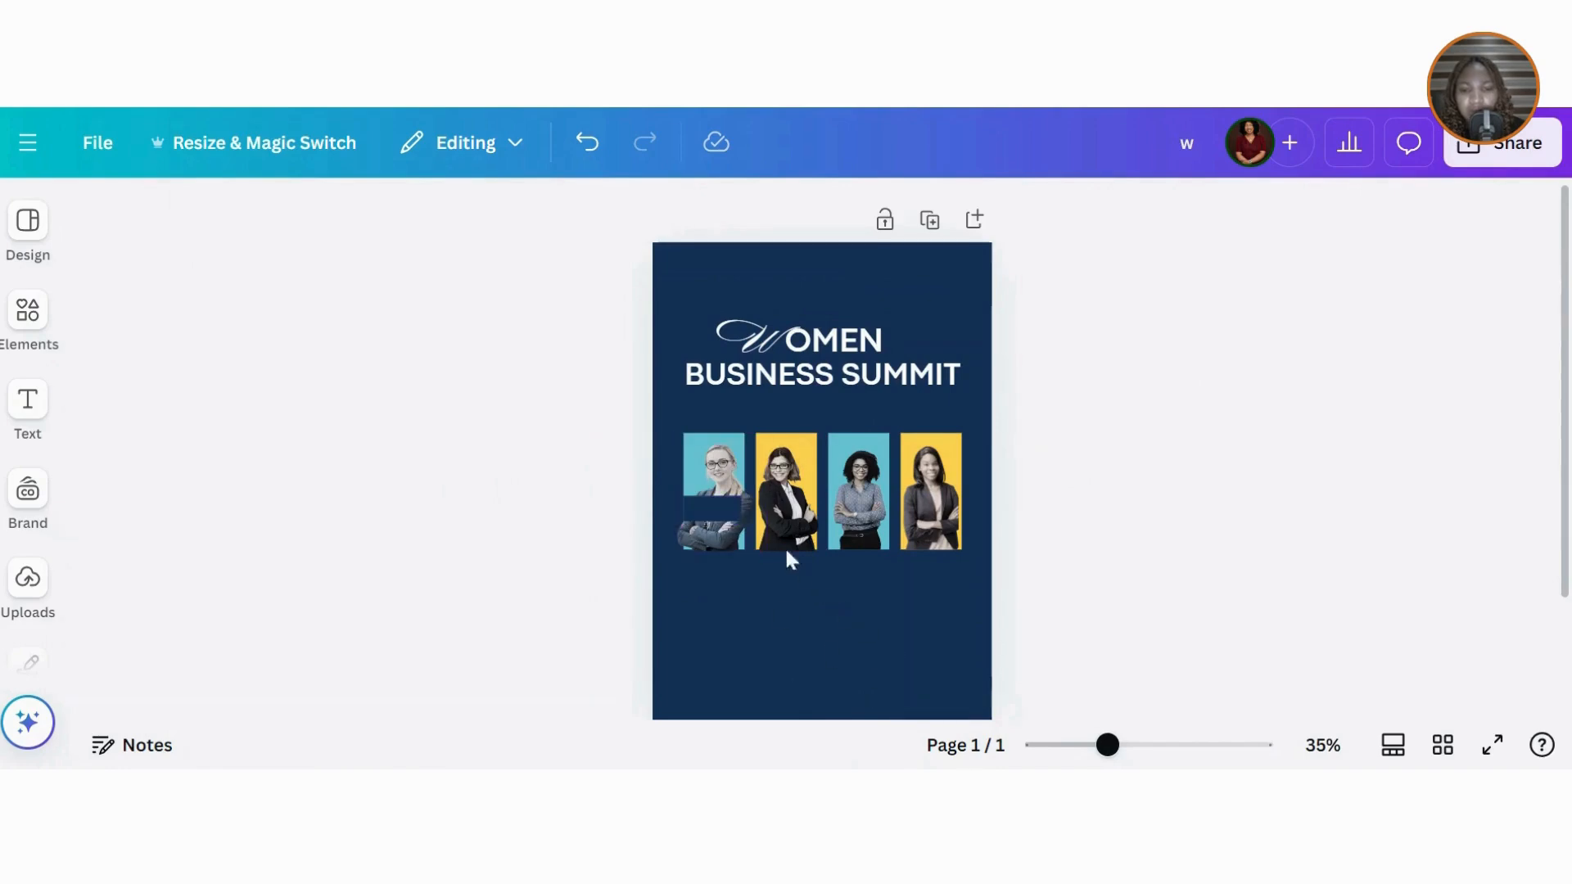
pyautogui.click(720, 512)
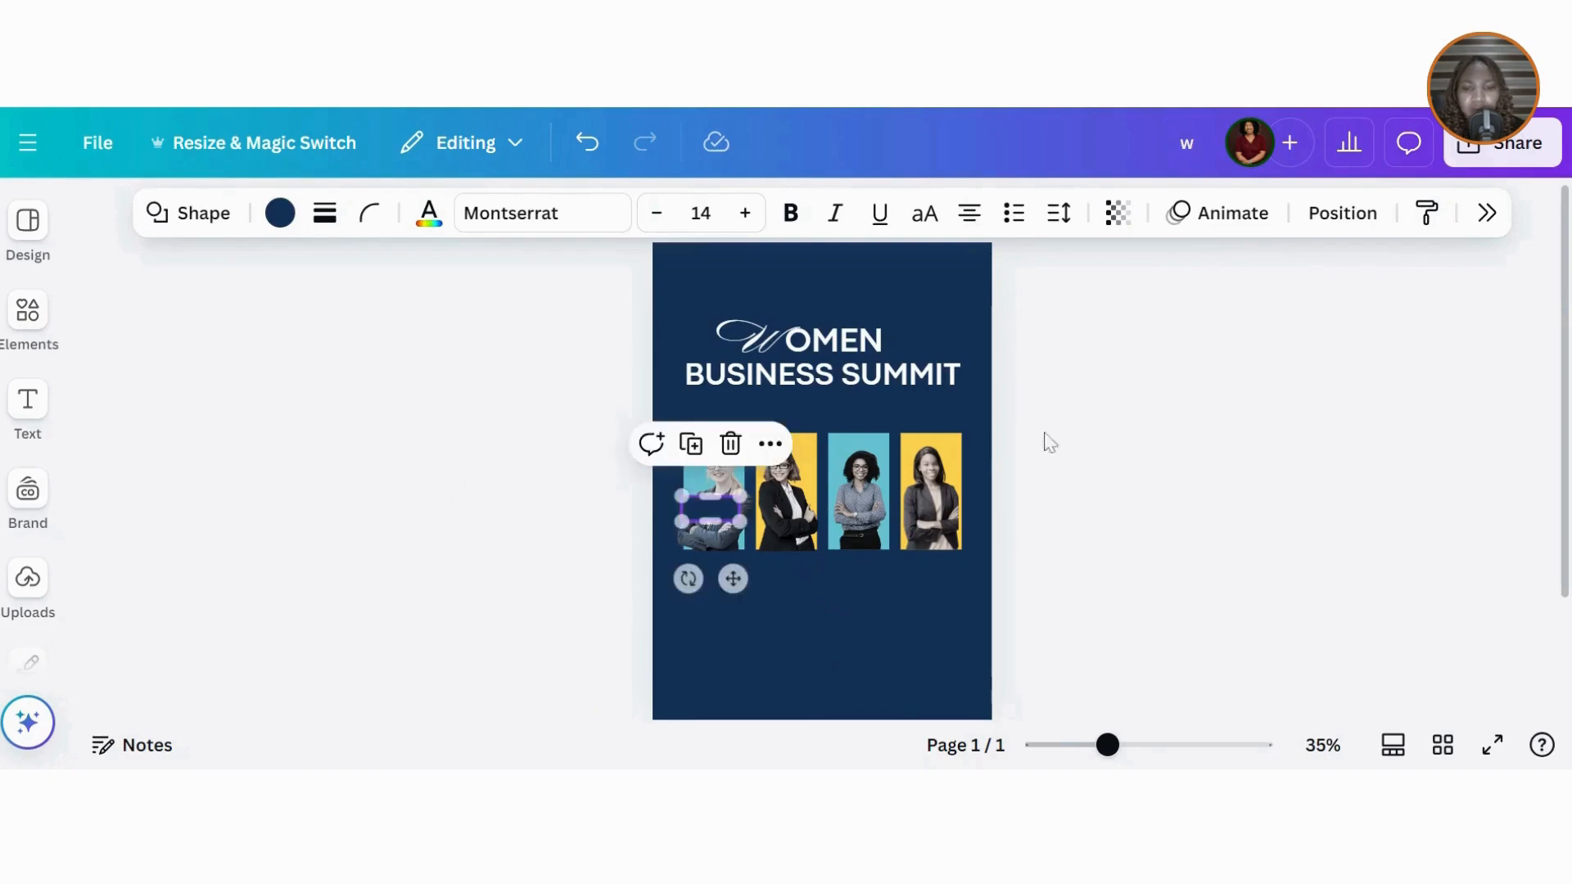
pyautogui.click(1139, 440)
pyautogui.click(28, 403)
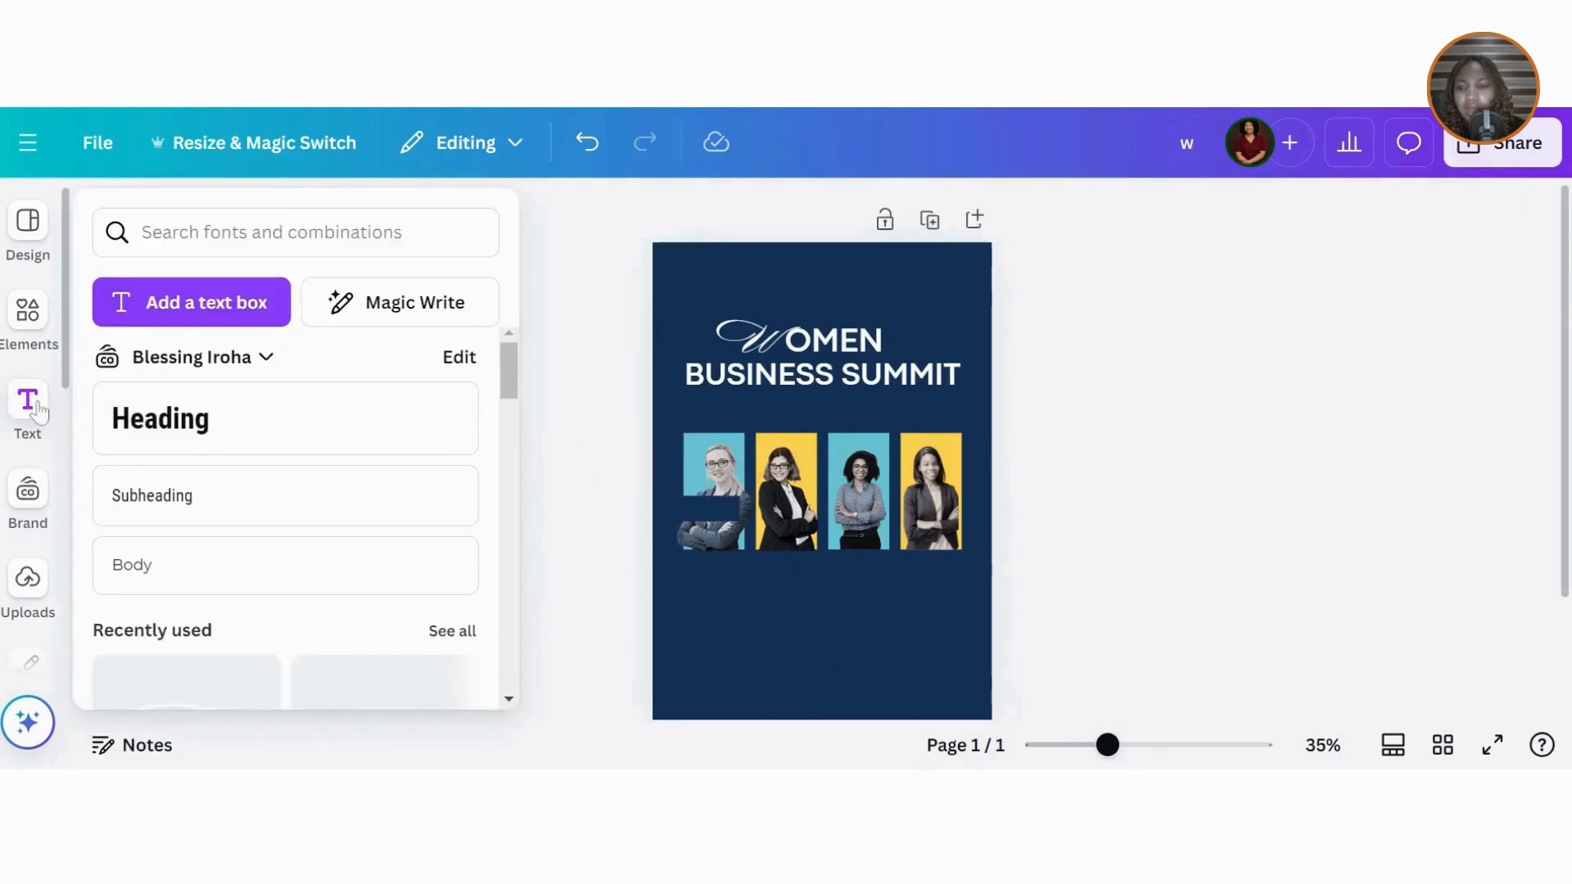
# Step: Add a heading with the speaker's name, sized 18.6 and placed on the first photo's navy bar
pyautogui.click(202, 423)
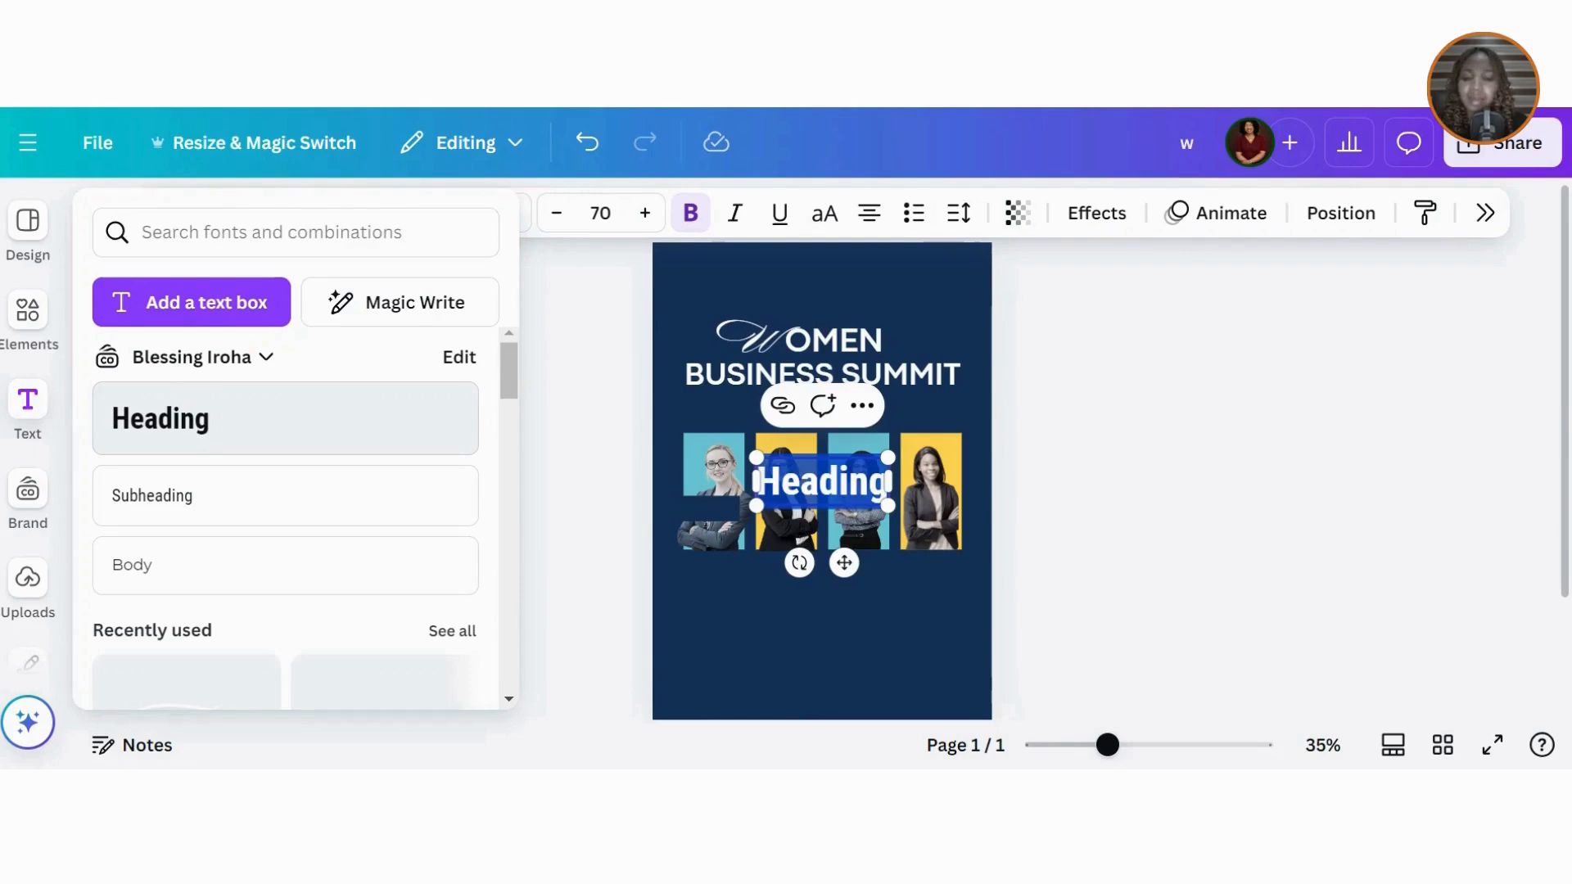
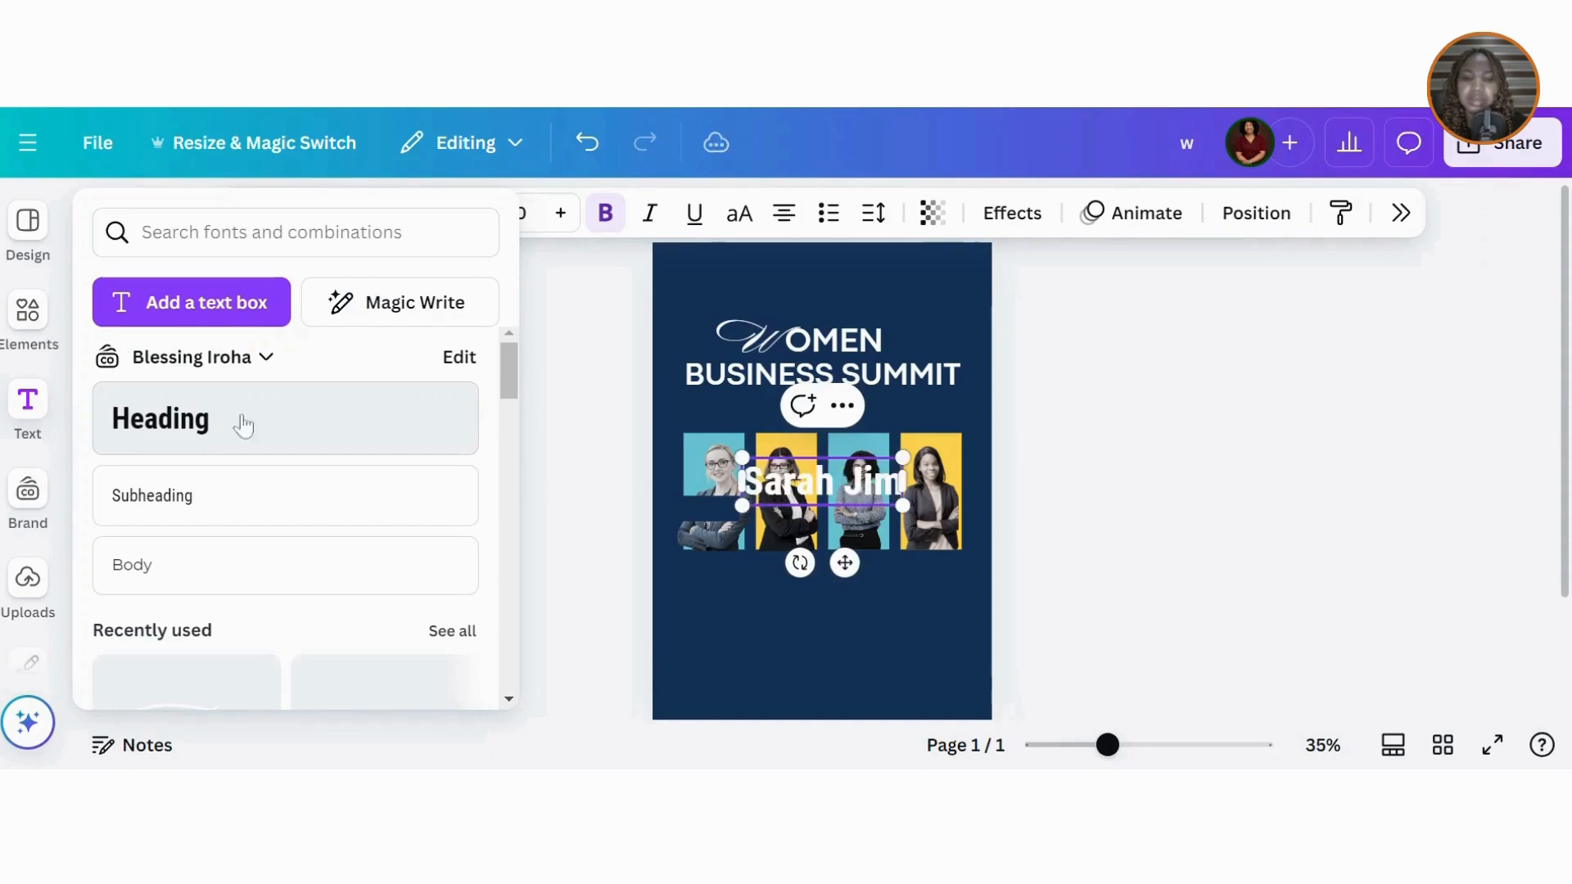
pyautogui.moveTo(907, 508); pyautogui.dragTo(795, 475)
pyautogui.moveTo(790, 530); pyautogui.dragTo(737, 566)
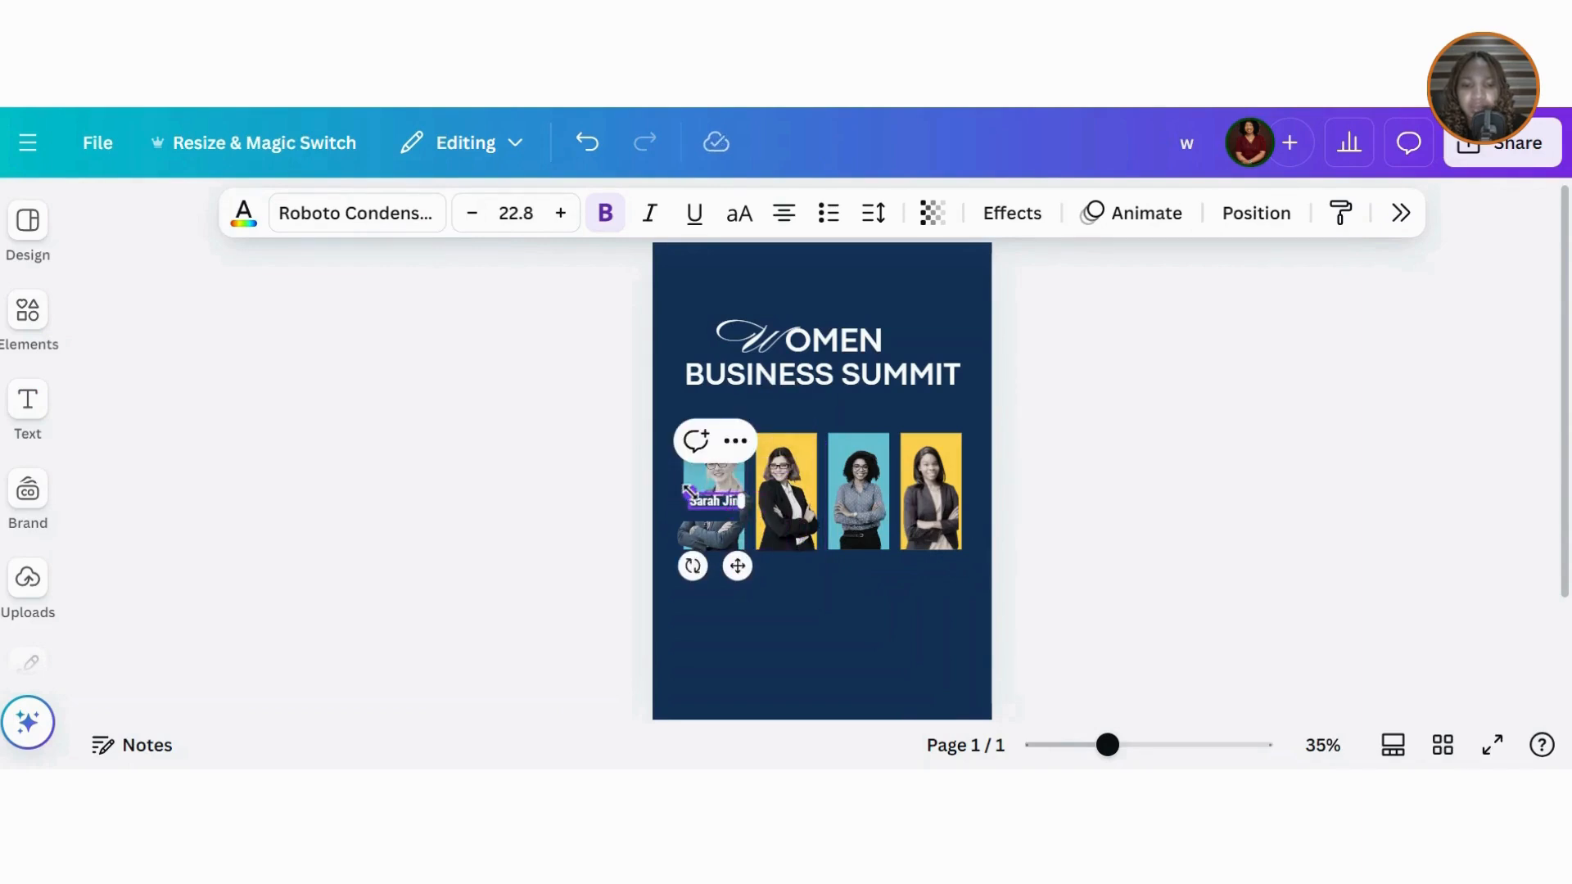
pyautogui.moveTo(687, 491); pyautogui.dragTo(697, 498)
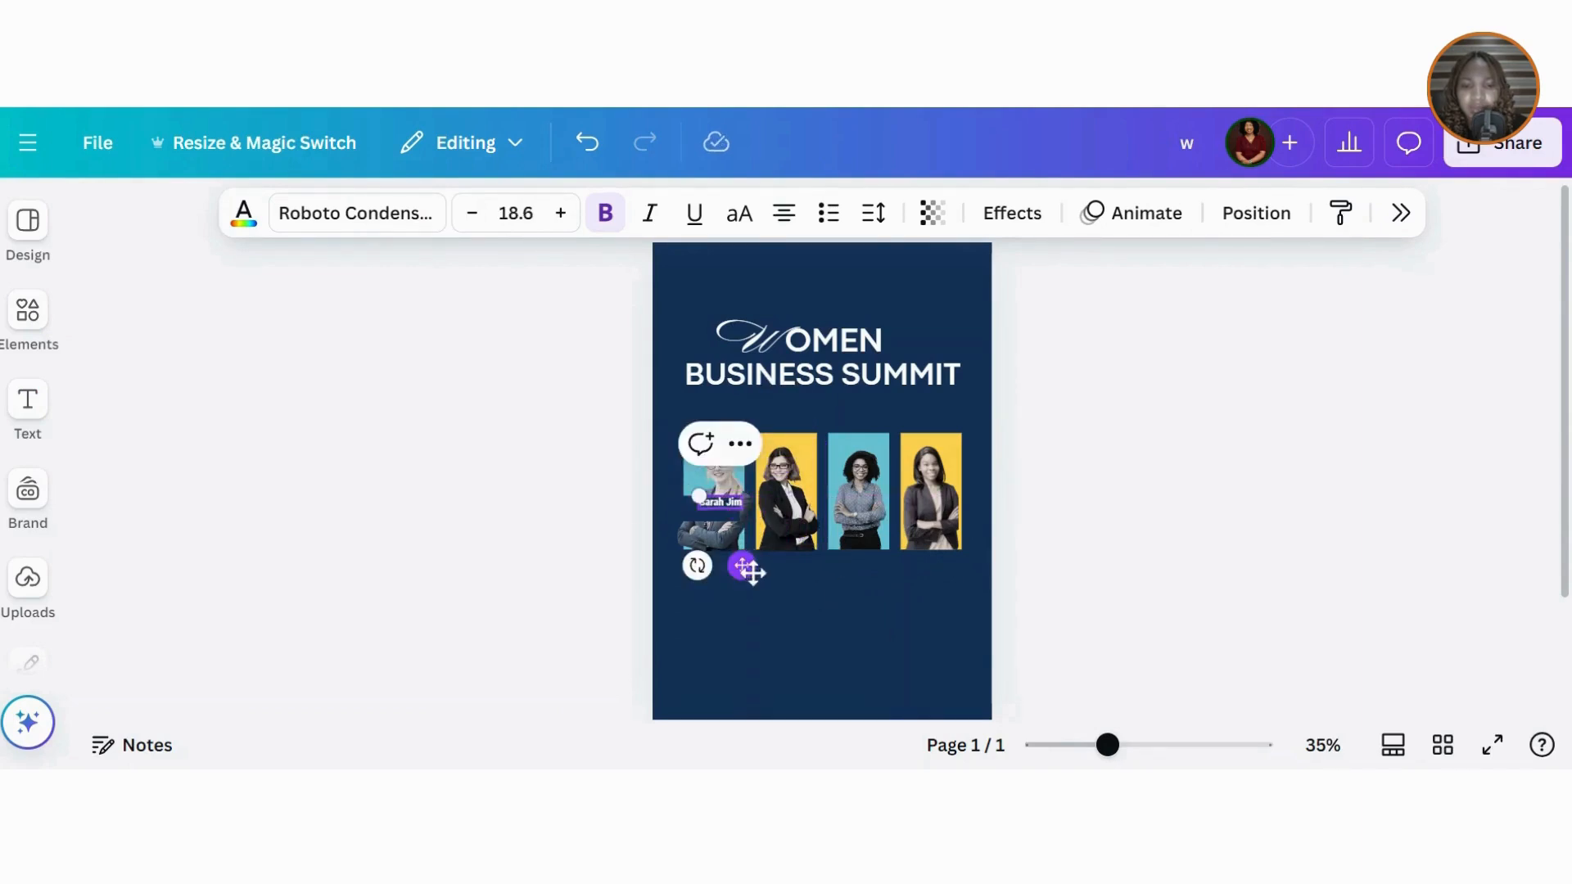
pyautogui.moveTo(747, 571); pyautogui.dragTo(740, 572)
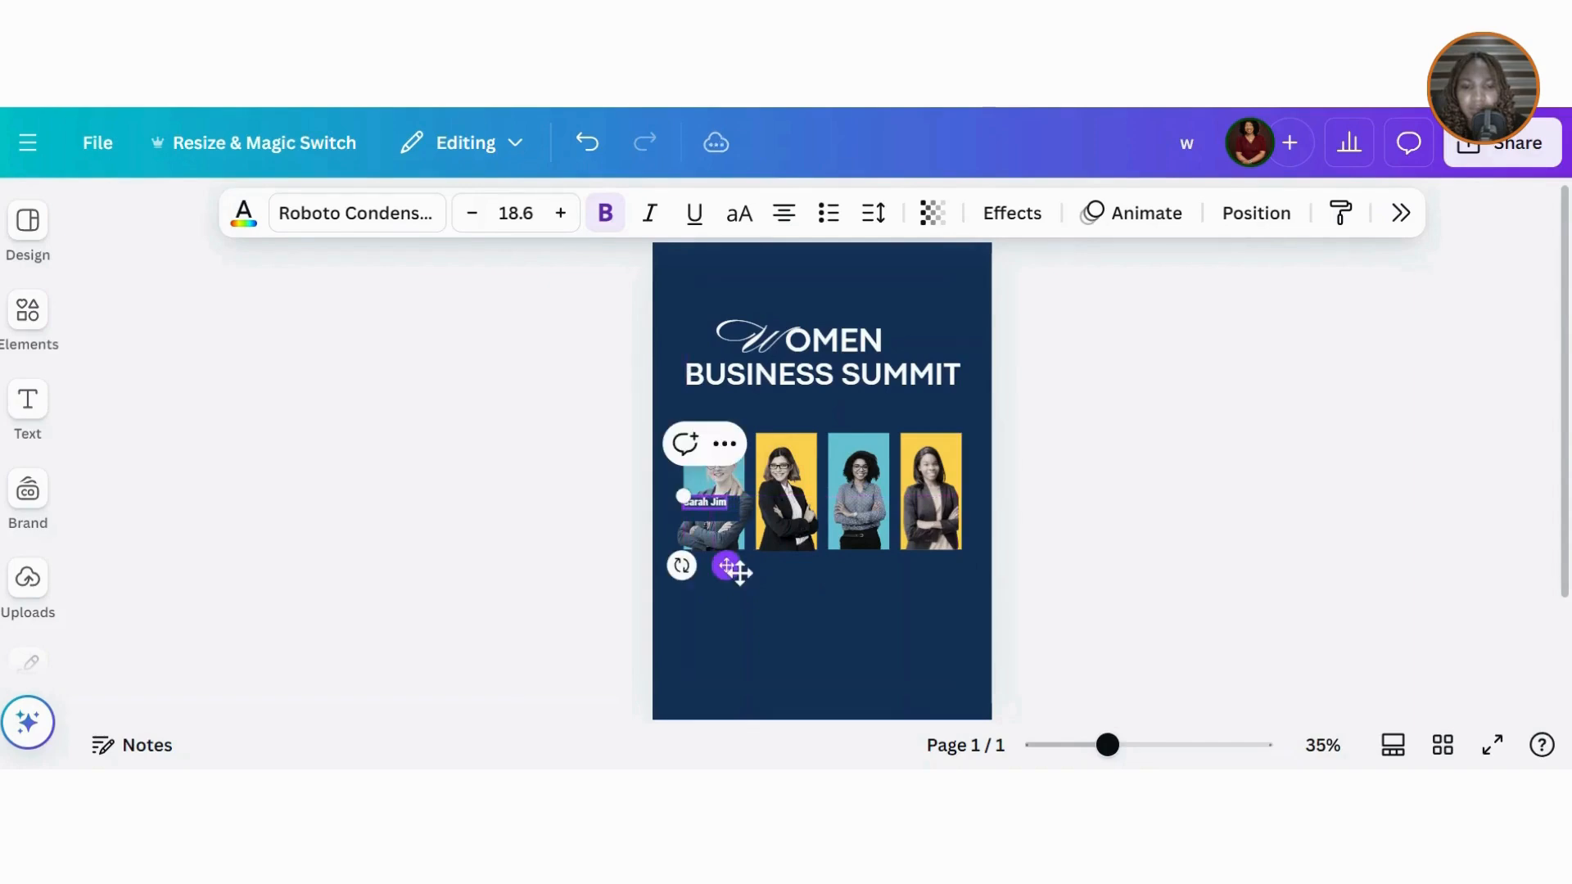
# Step: Set the name label's font to Codec Pro and zoom the design to 72%
pyautogui.click(352, 215)
pyautogui.click(1281, 501)
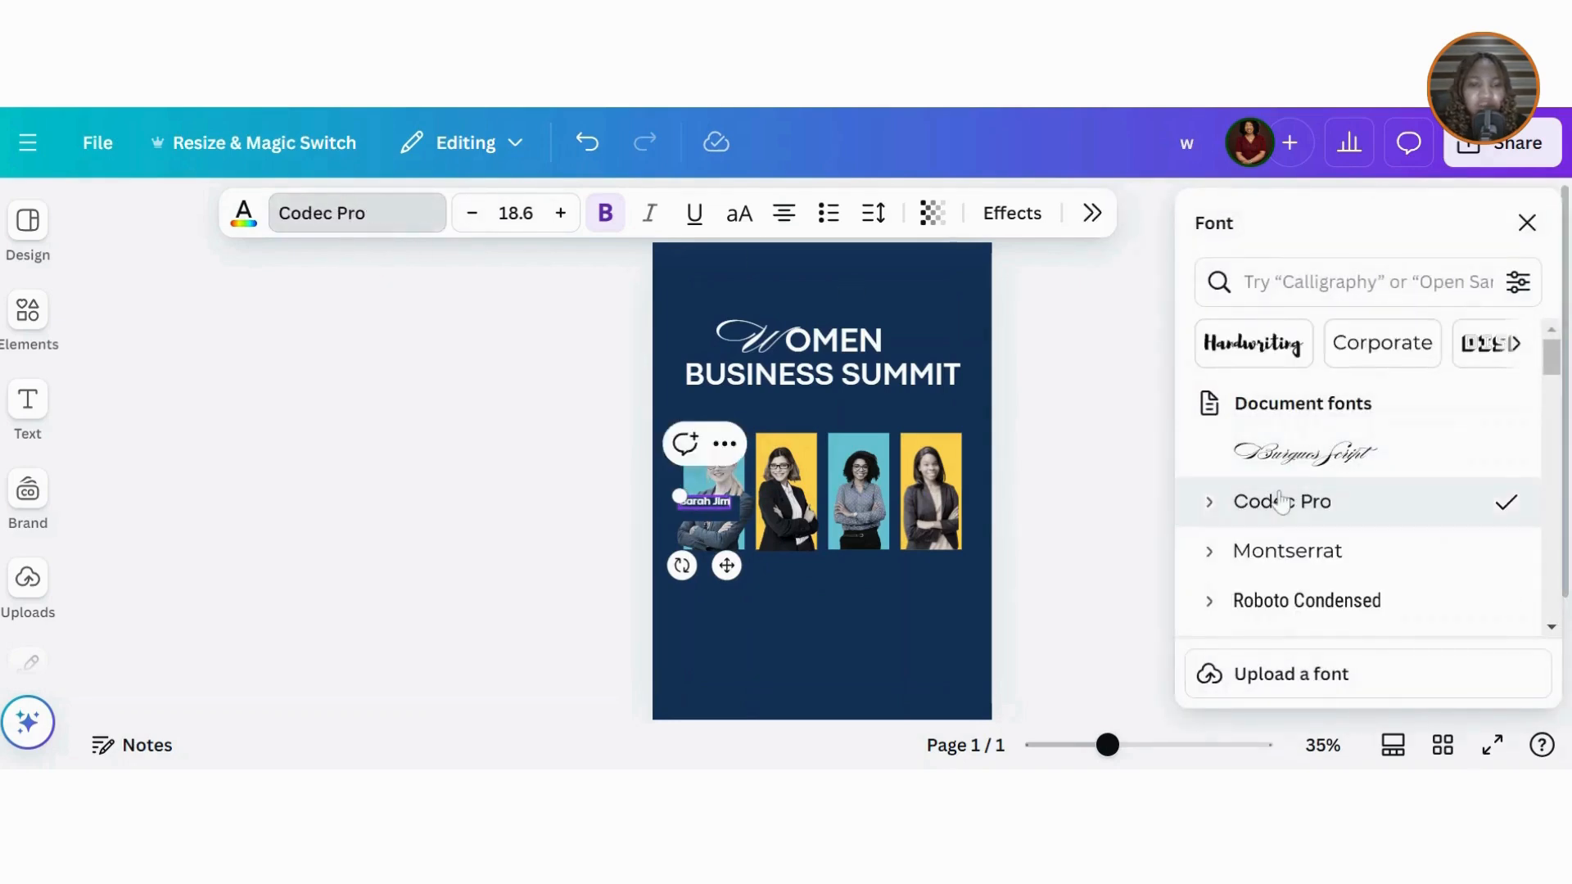
pyautogui.click(1524, 222)
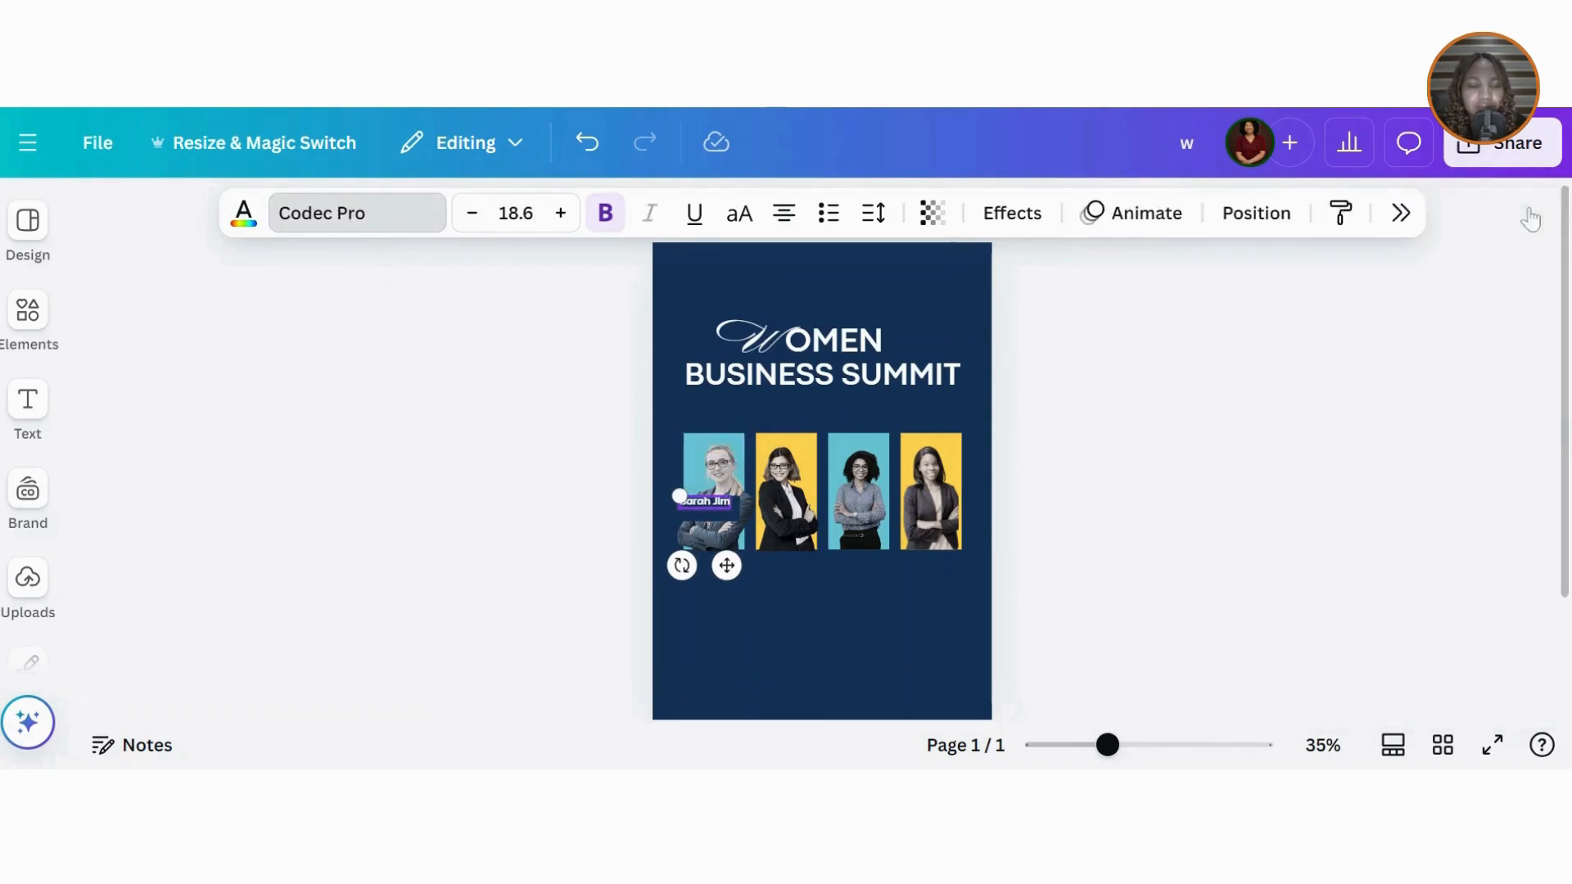
pyautogui.click(579, 532)
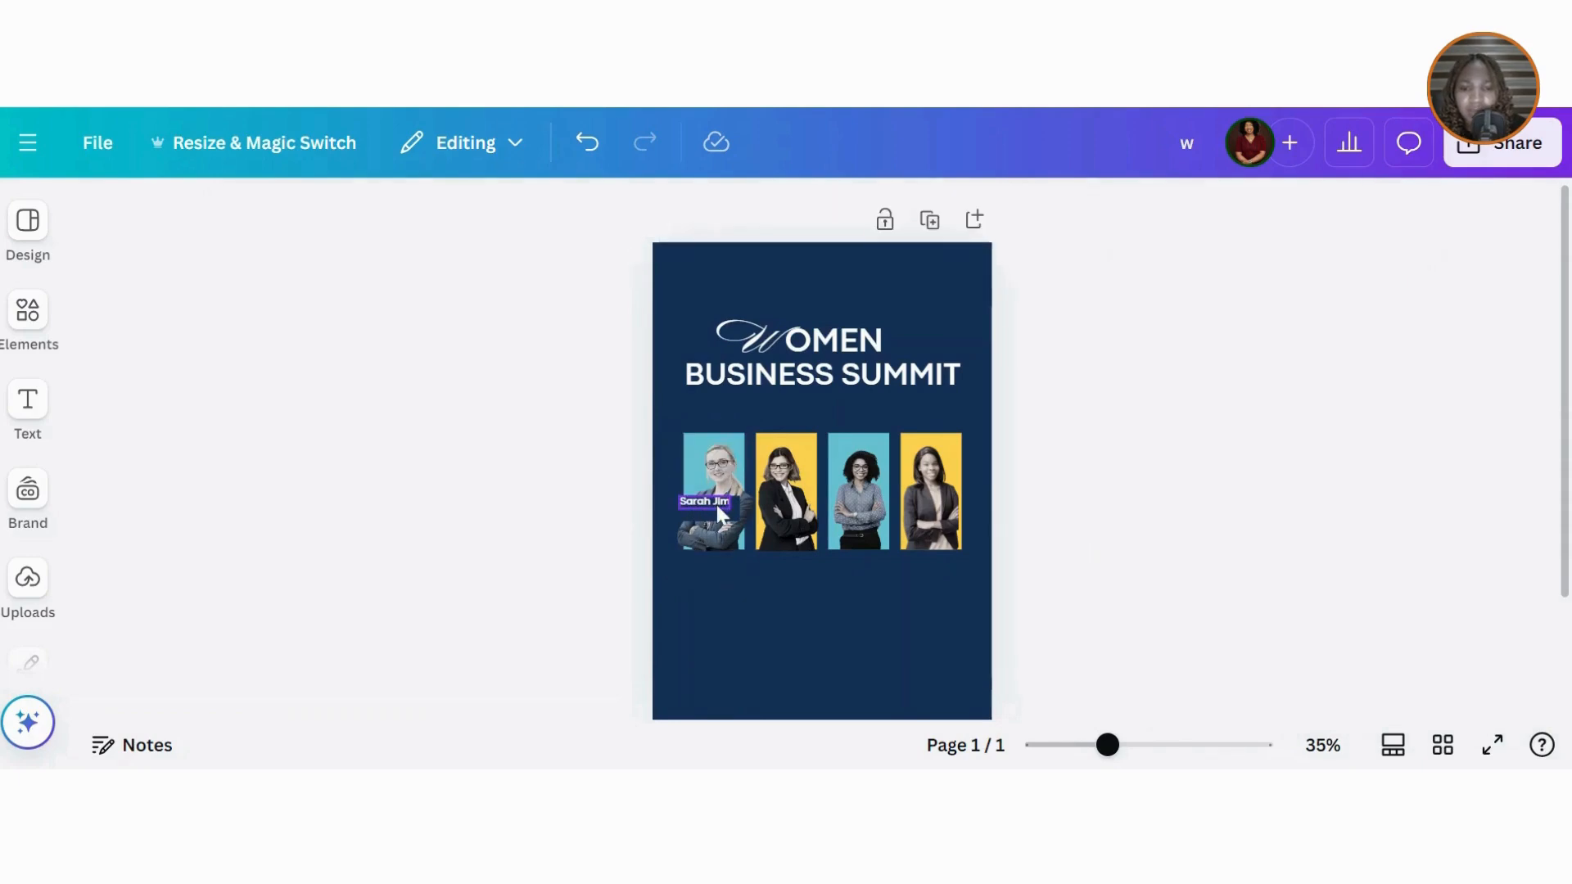
pyautogui.moveTo(1110, 757); pyautogui.dragTo(1151, 753)
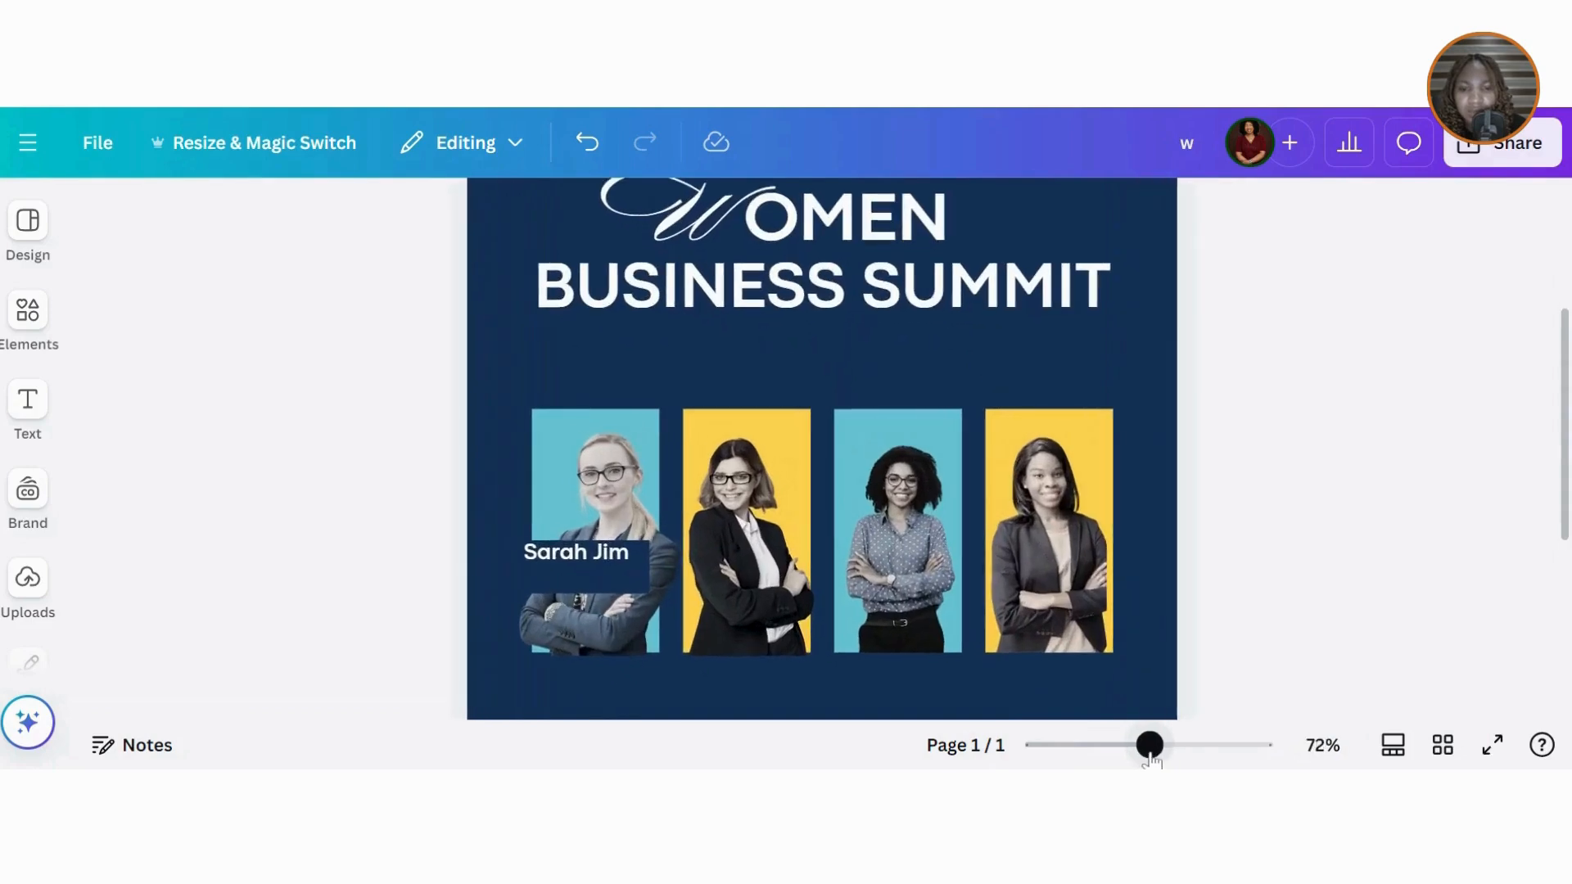
# Step: Duplicate the name label below itself as 'Convener', at size 12 with bold toggled
pyautogui.moveTo(535, 558); pyautogui.dragTo(553, 567)
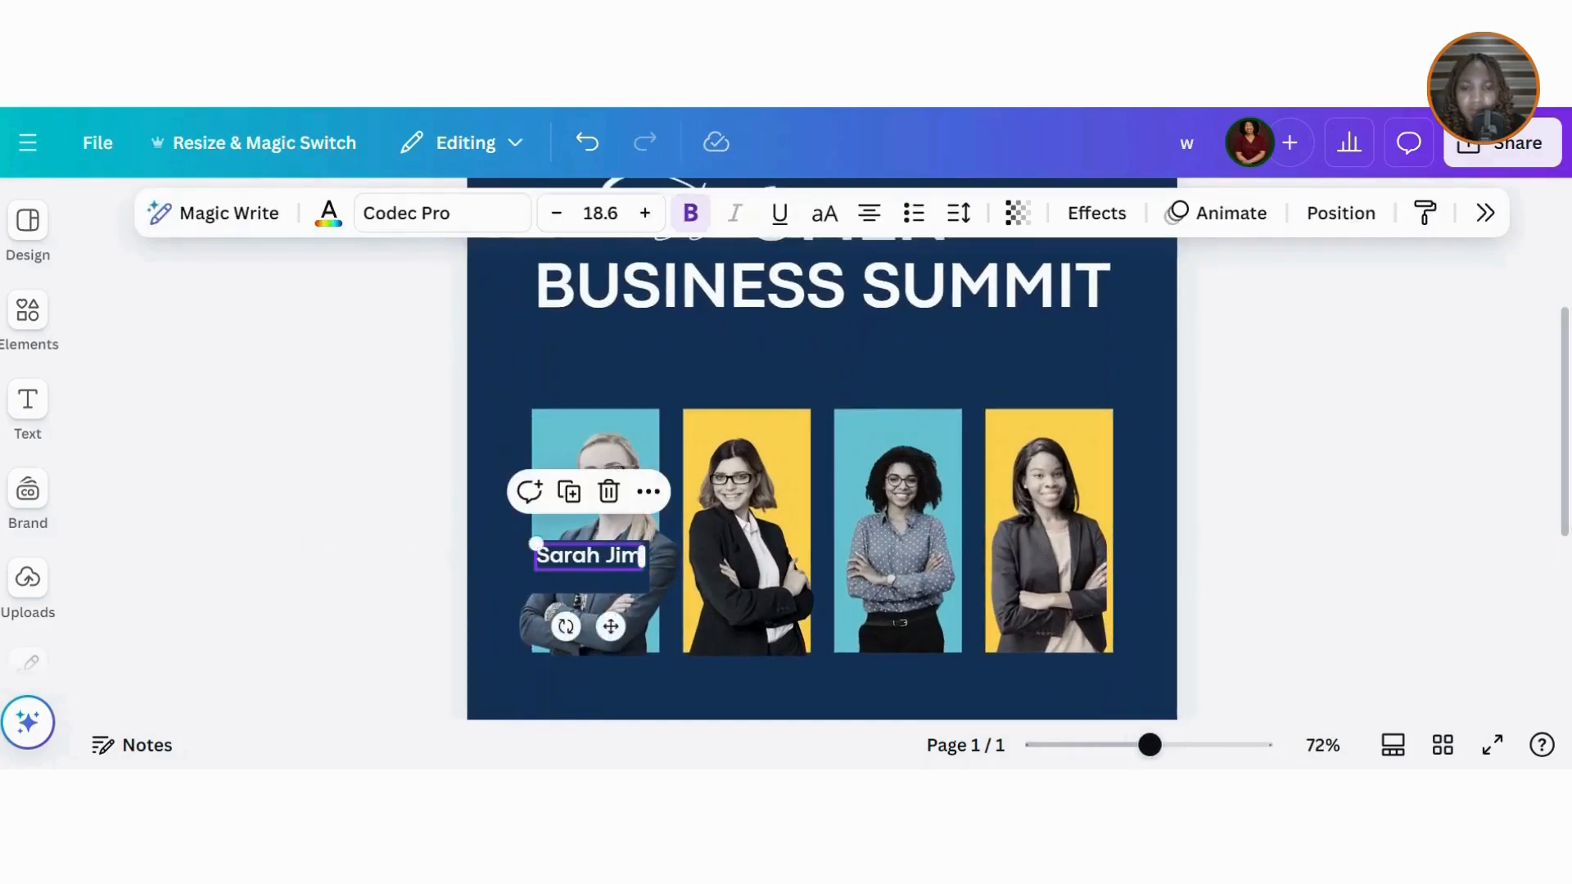
pyautogui.click(569, 492)
pyautogui.moveTo(624, 588); pyautogui.dragTo(610, 596)
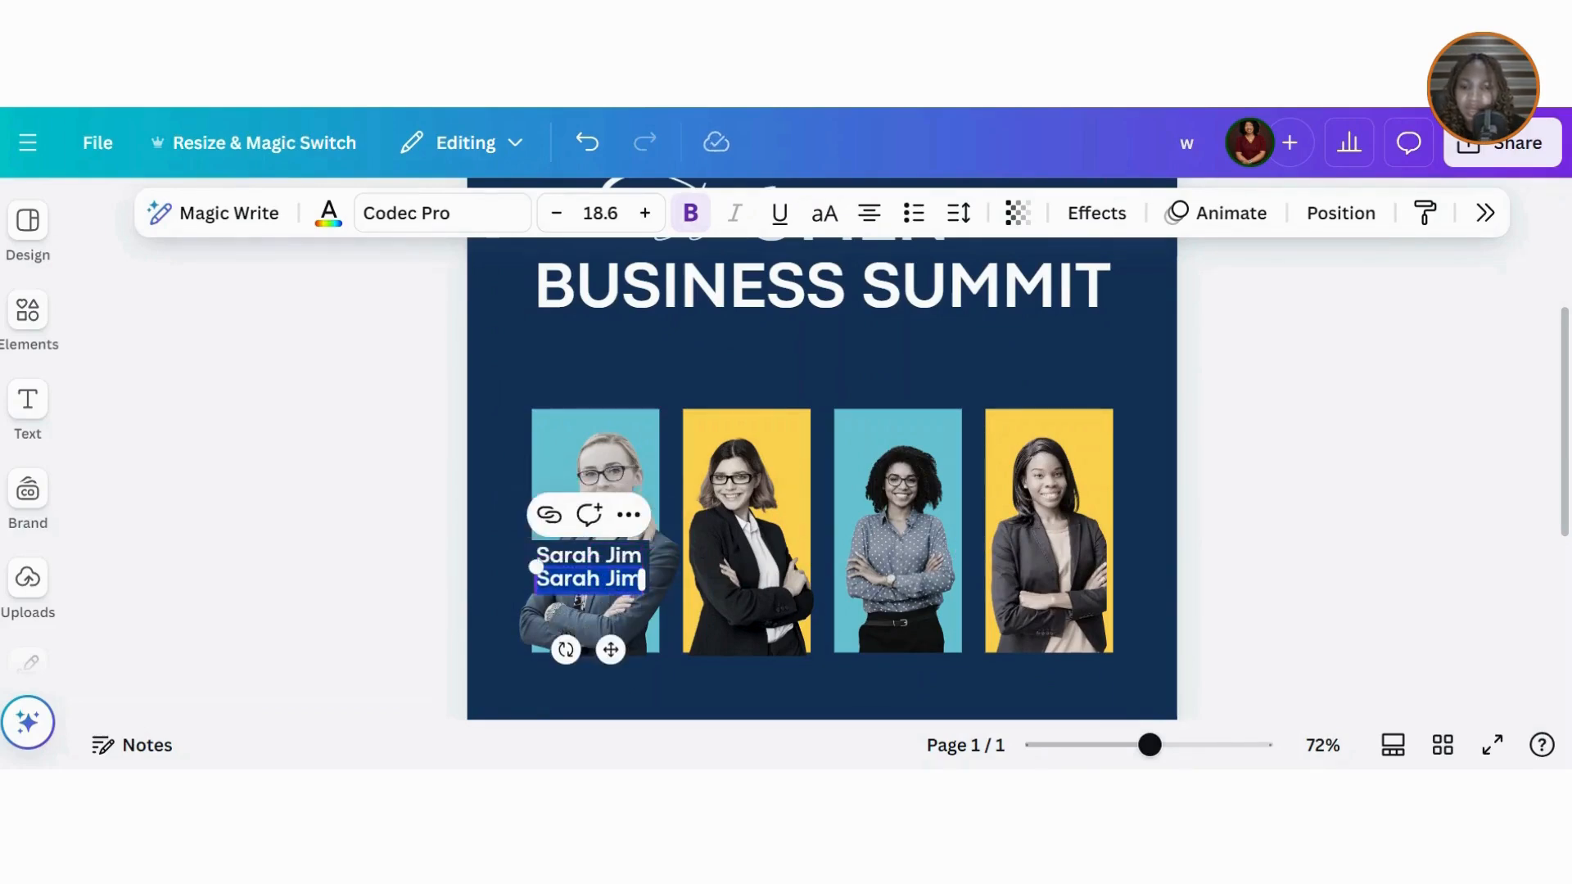
pyautogui.write('Con')
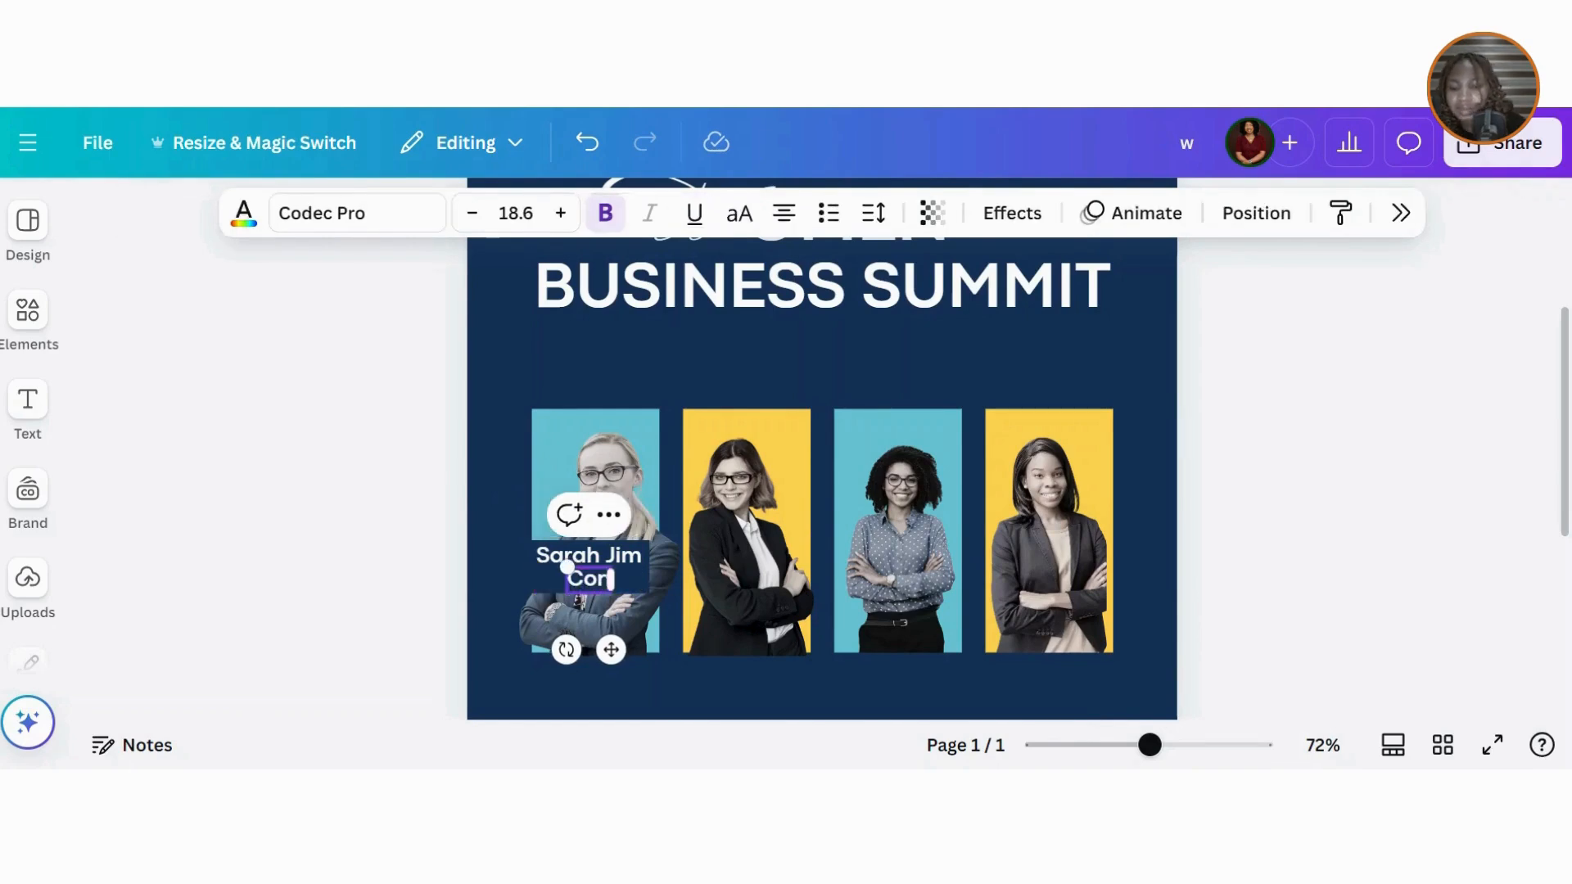
pyautogui.write('vener')
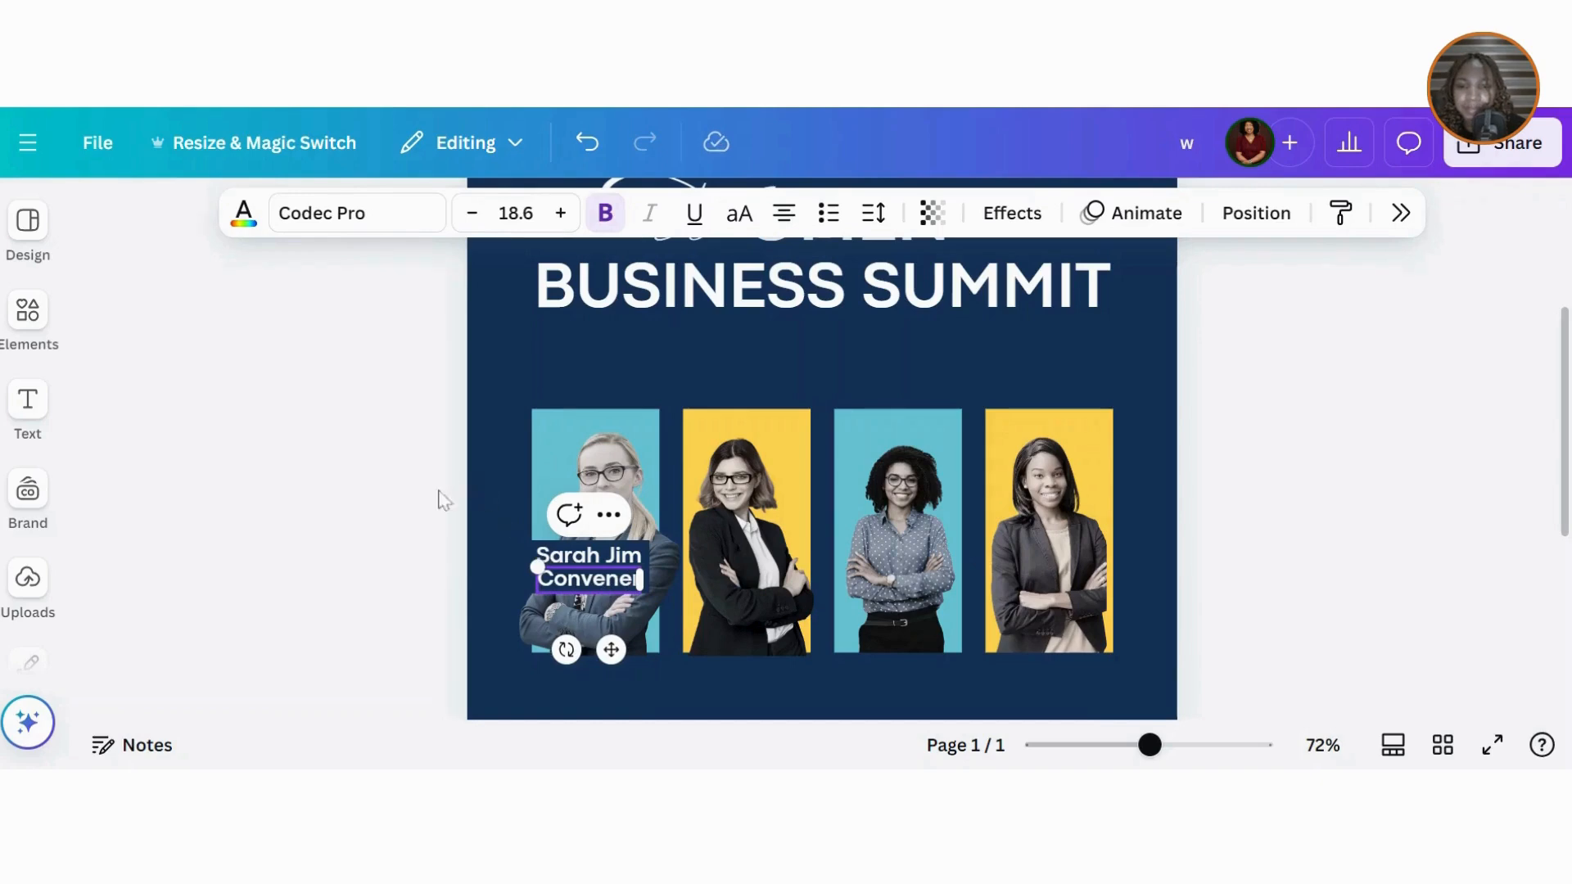
pyautogui.click(357, 509)
pyautogui.click(573, 573)
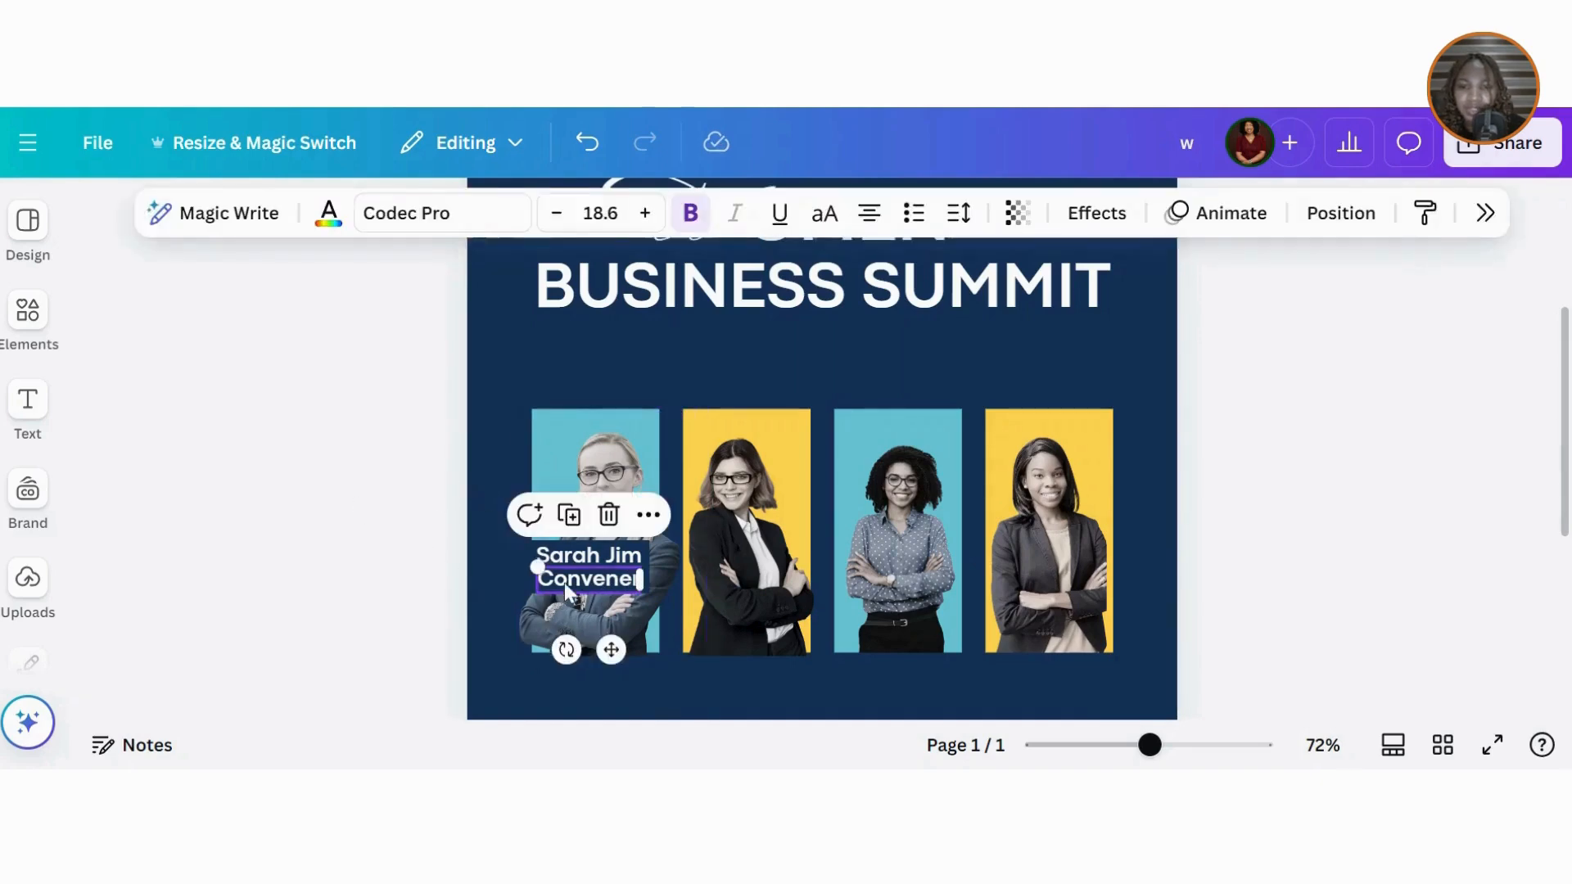
pyautogui.click(600, 213)
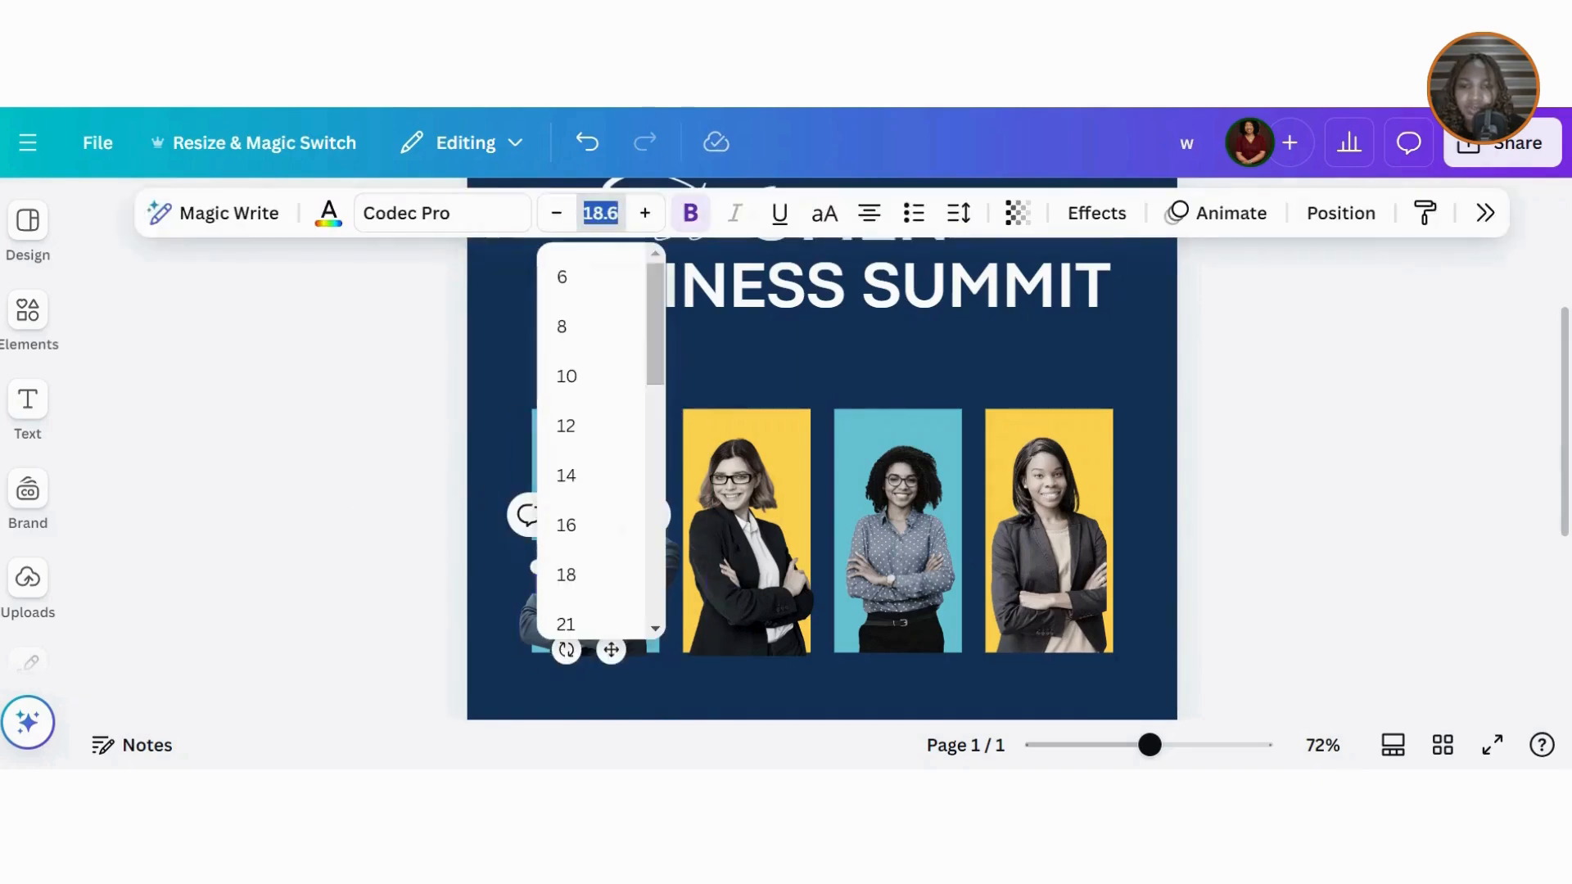
pyautogui.click(566, 427)
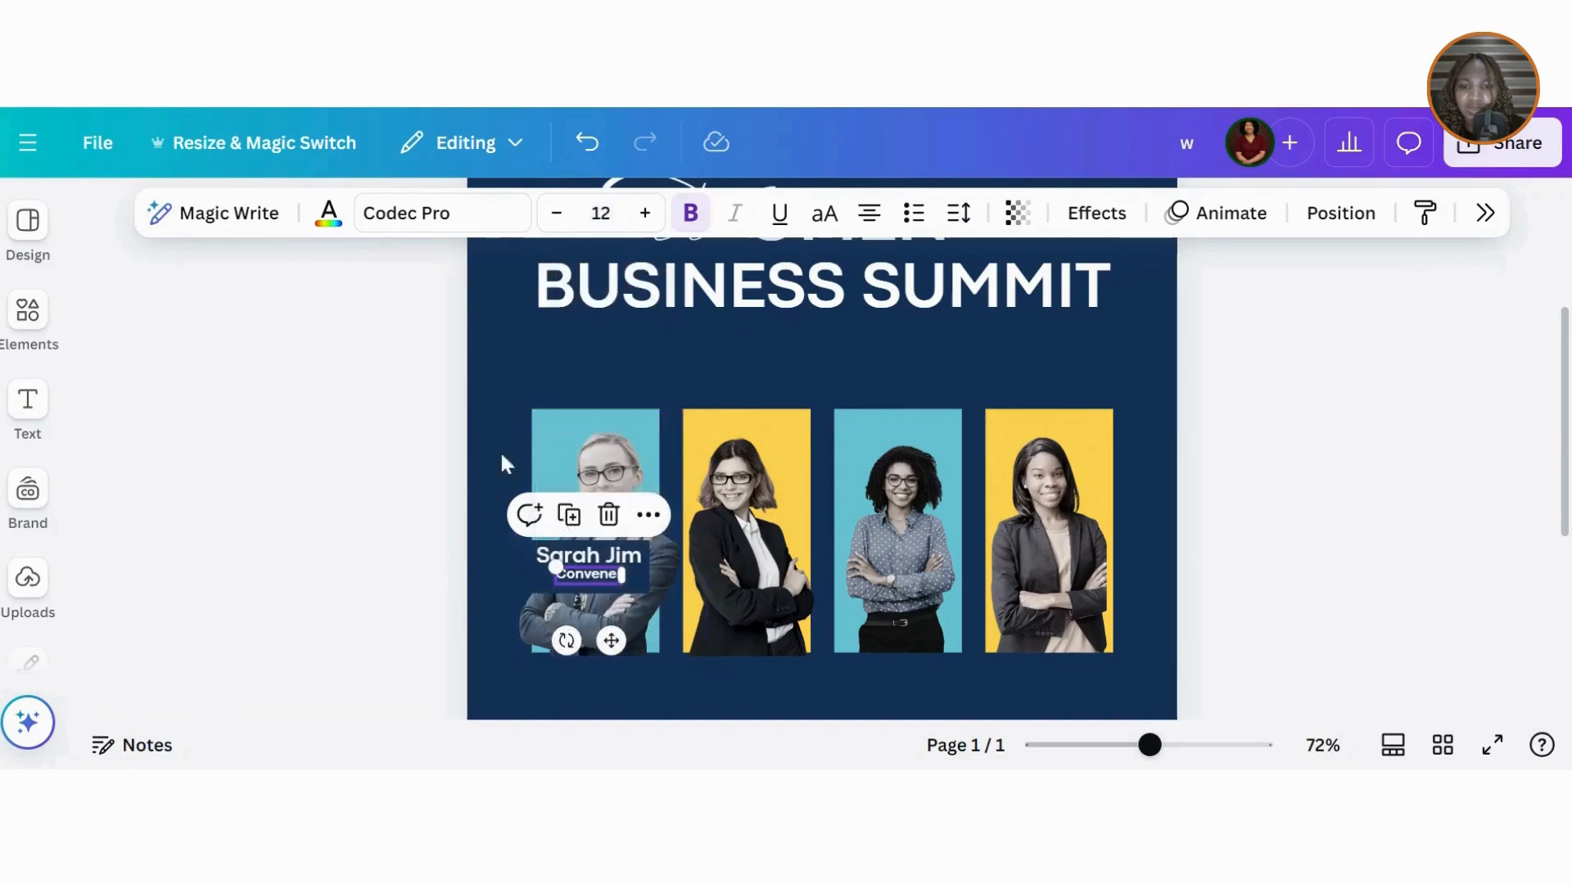
pyautogui.click(690, 215)
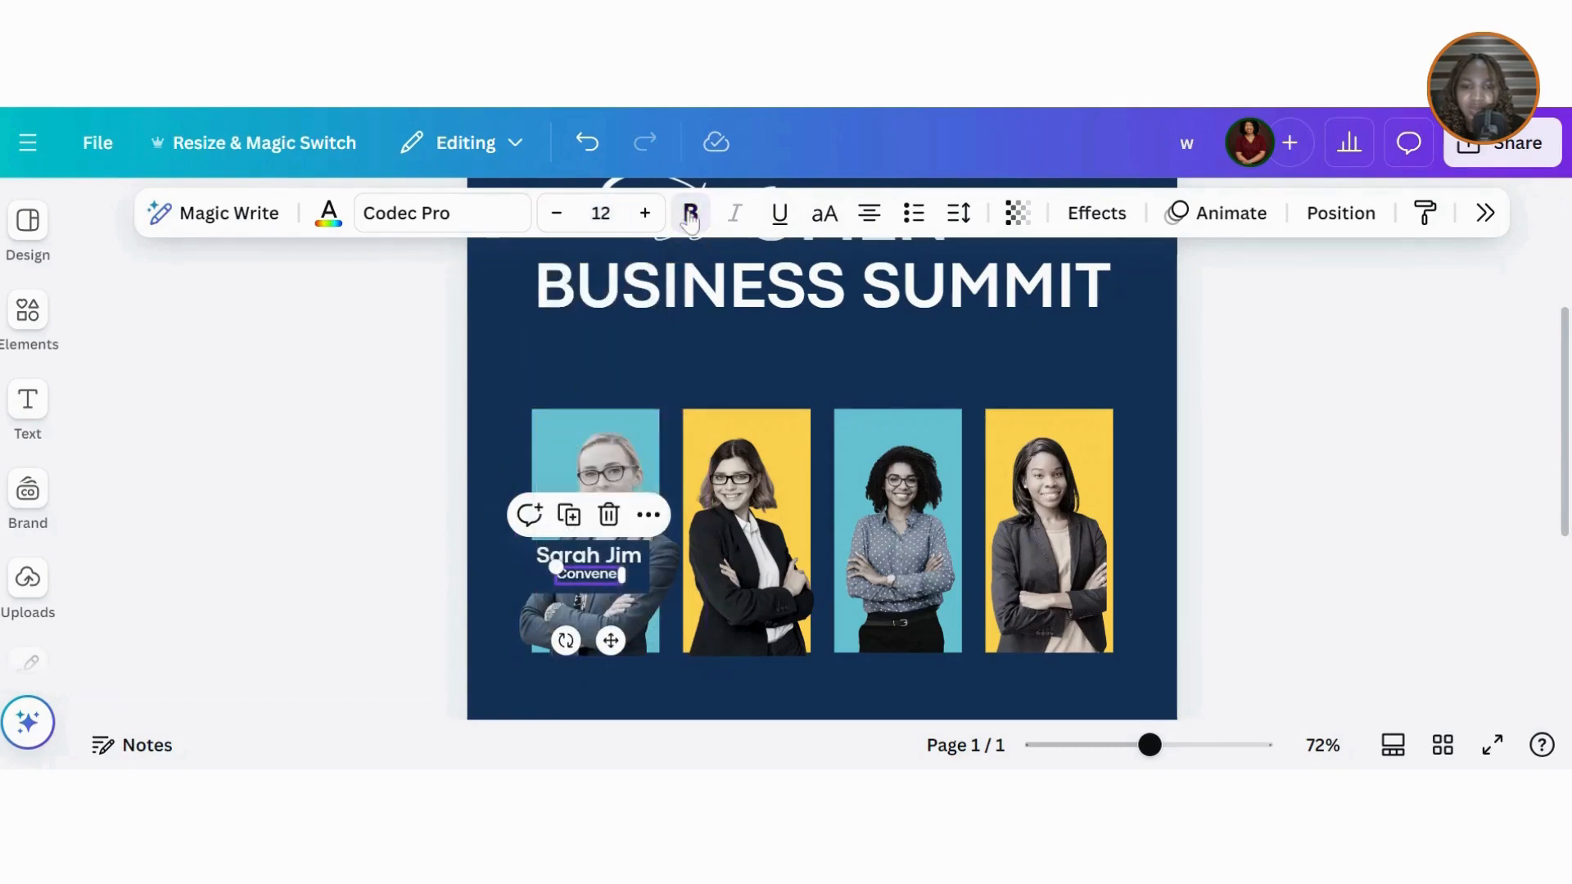
pyautogui.click(352, 473)
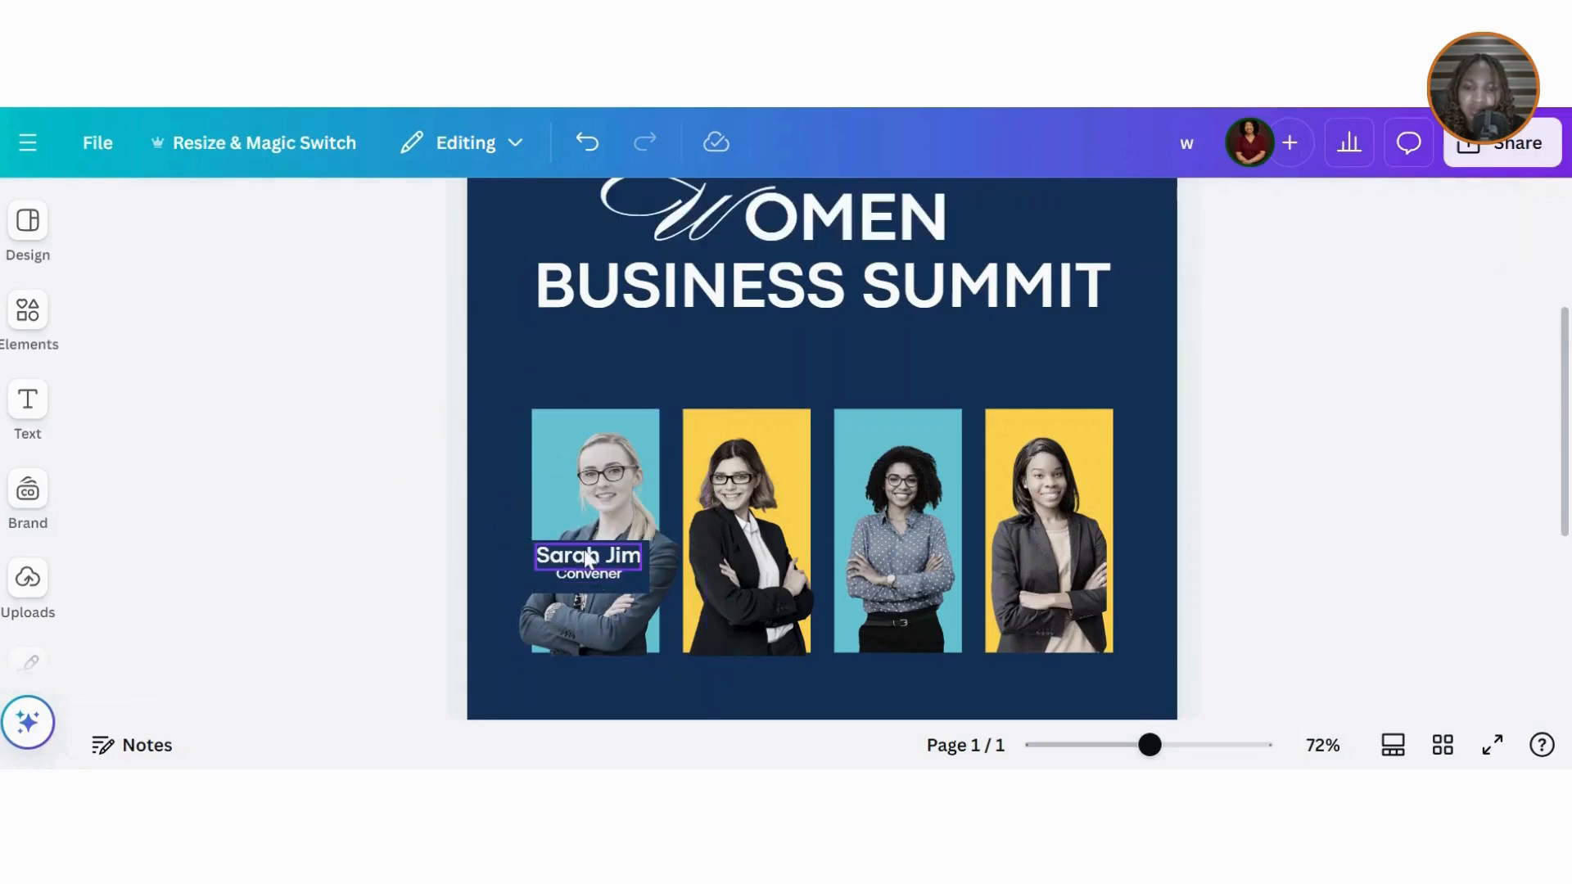
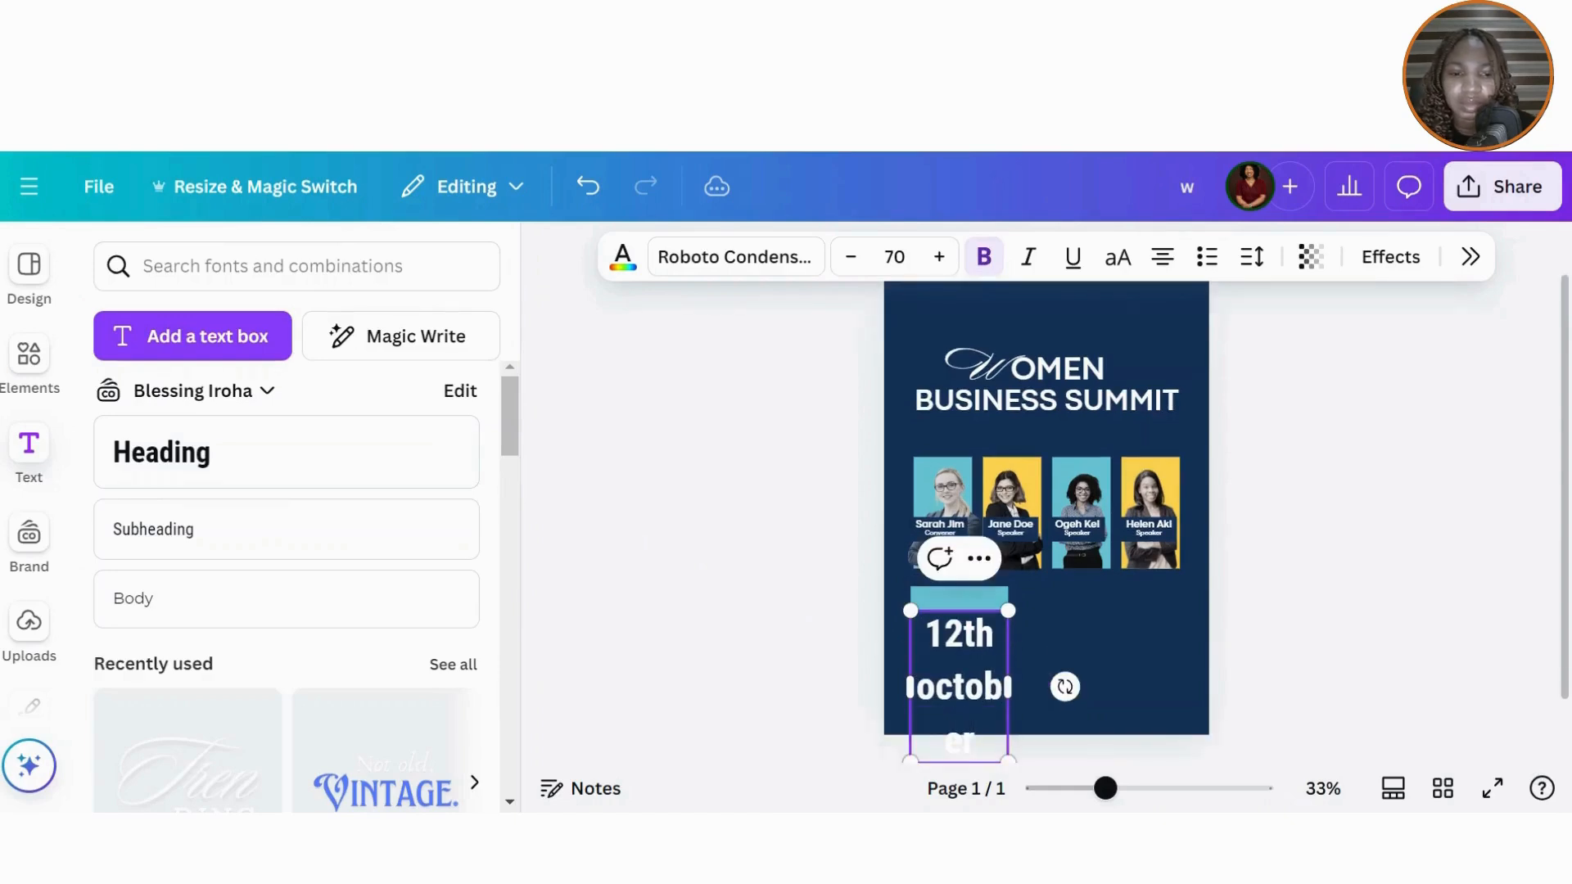
# Step: Widen the date box, set it in Codec Pro uppercase, and shrink it to about 26.7
pyautogui.moveTo(1019, 688); pyautogui.dragTo(1175, 633)
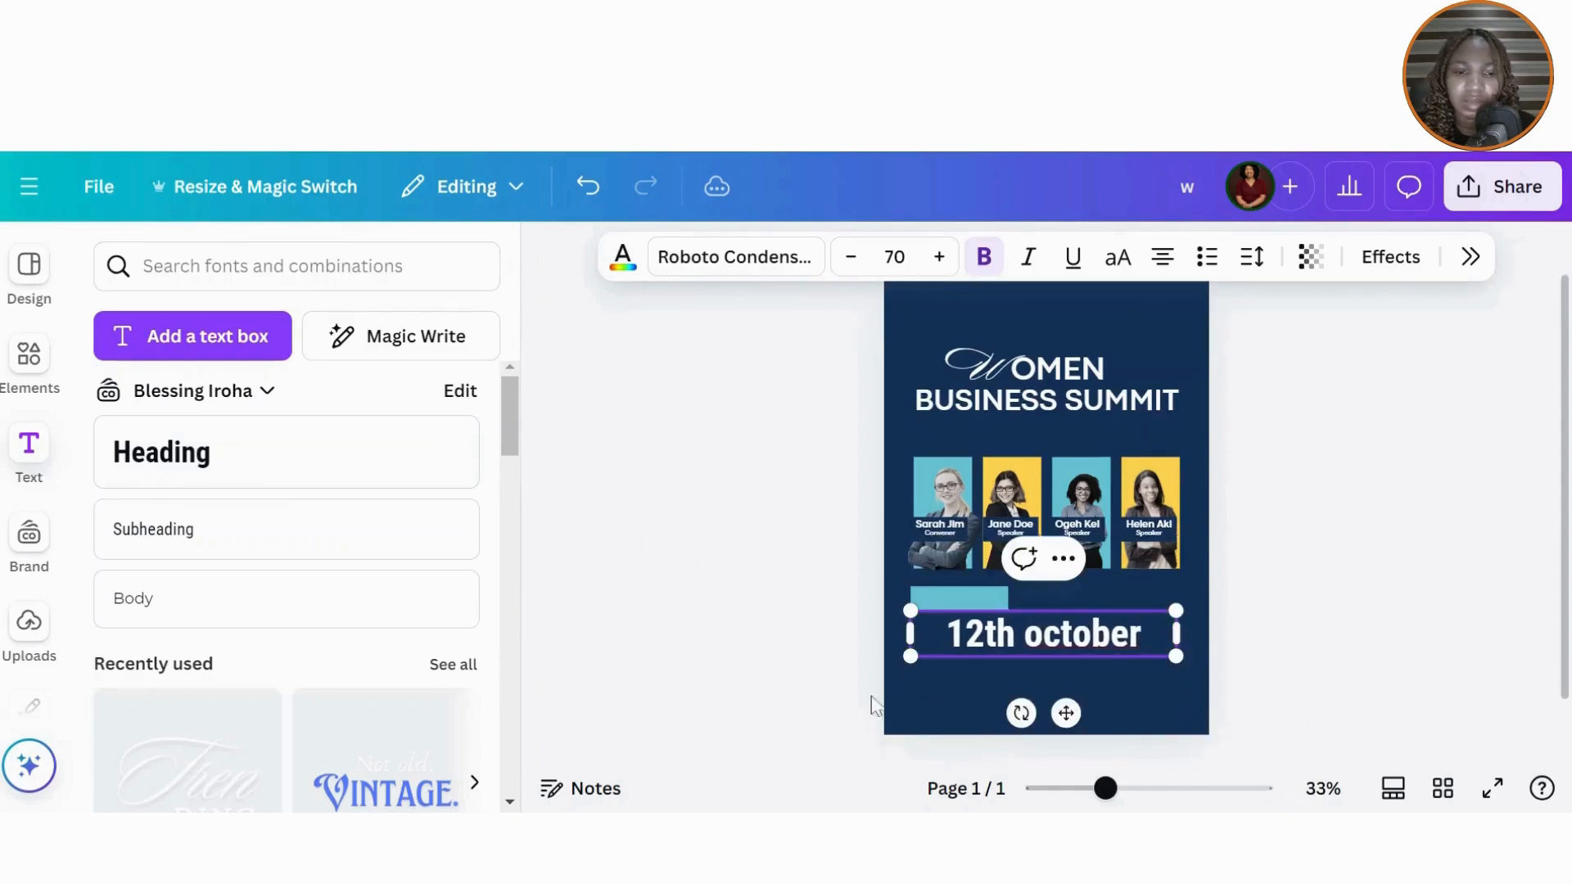
pyautogui.click(693, 681)
pyautogui.click(994, 647)
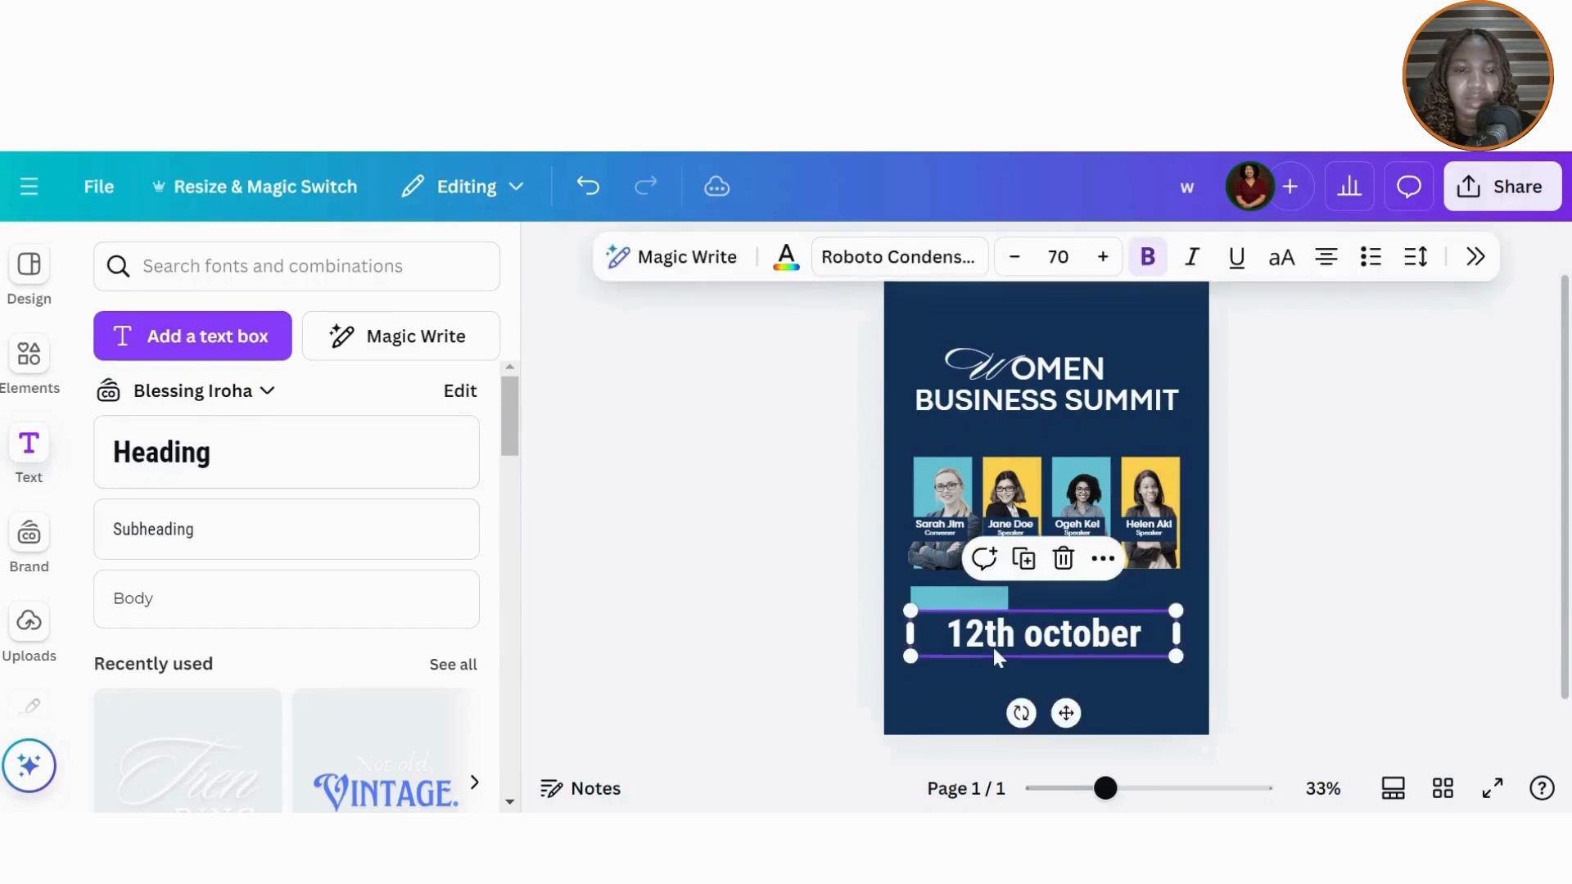
pyautogui.click(901, 257)
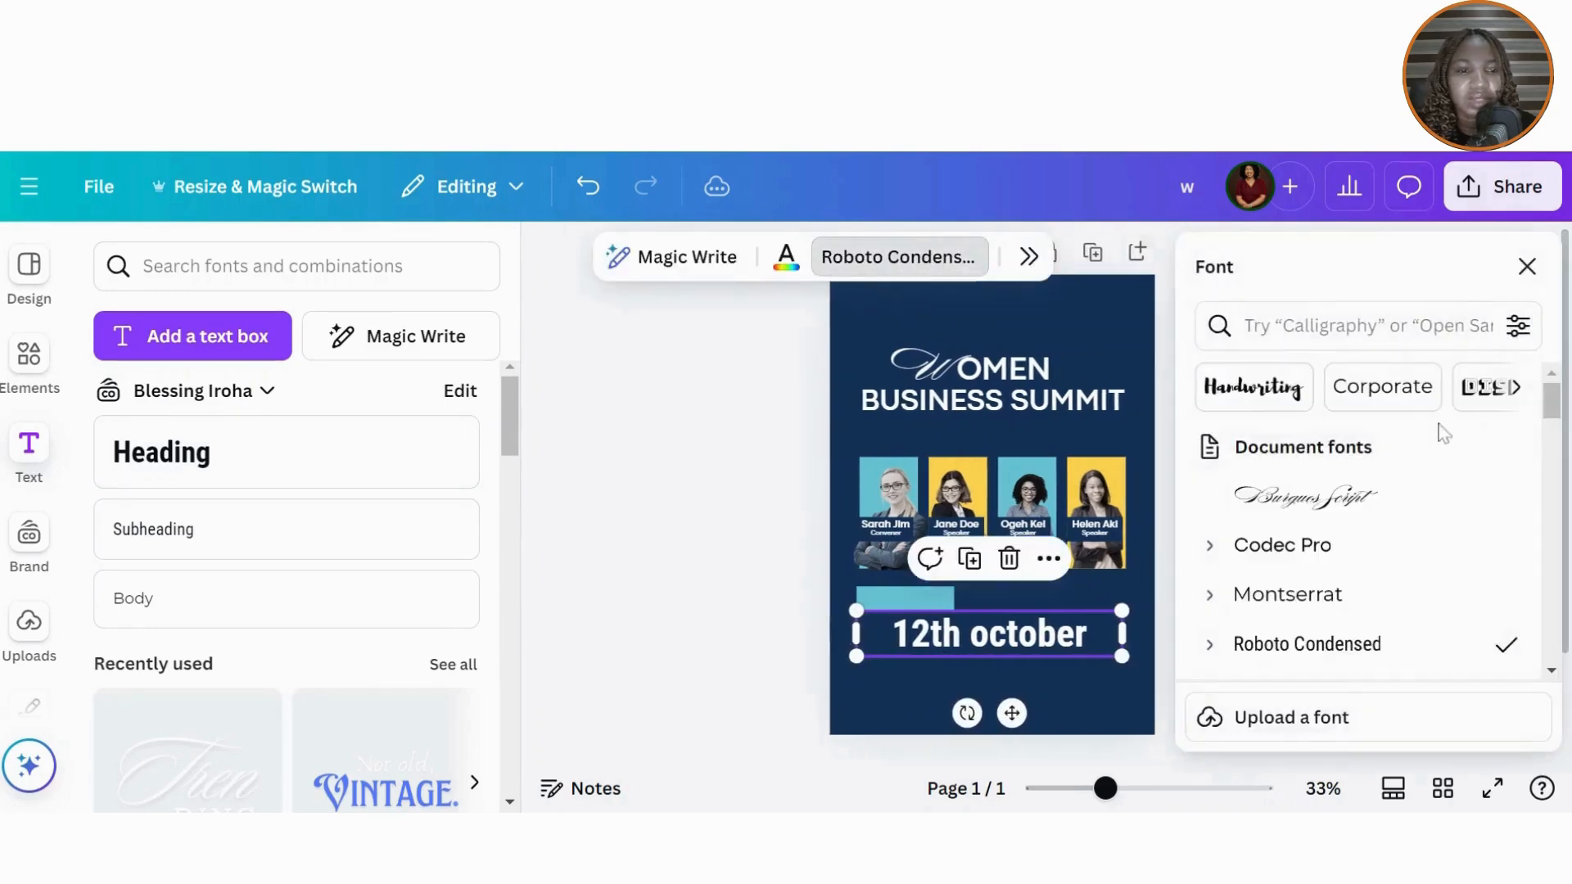
pyautogui.click(1255, 549)
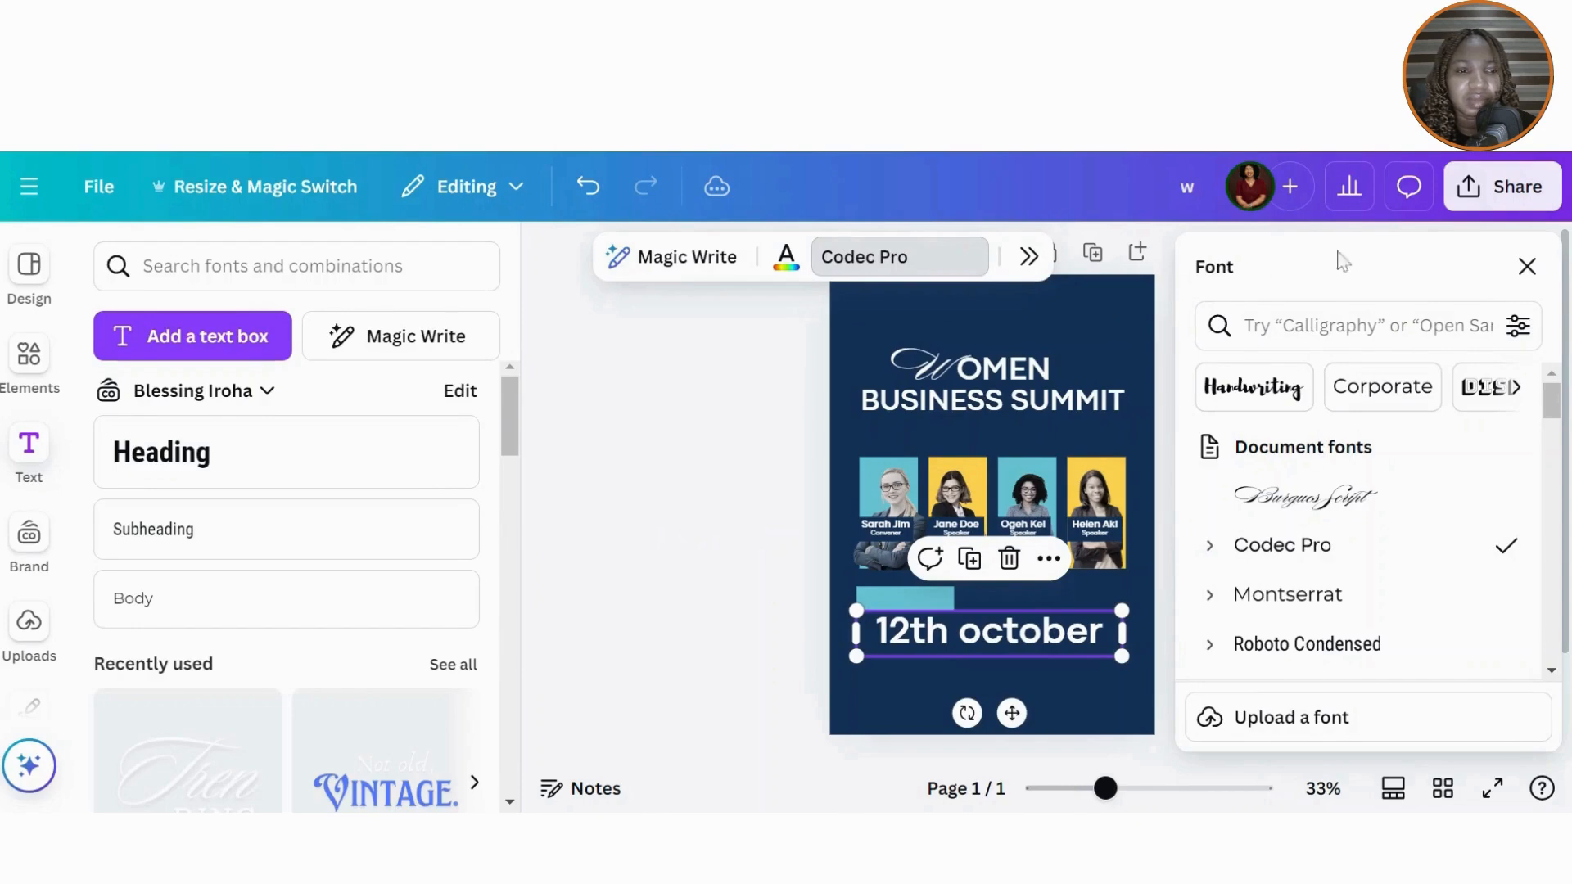
pyautogui.click(1527, 266)
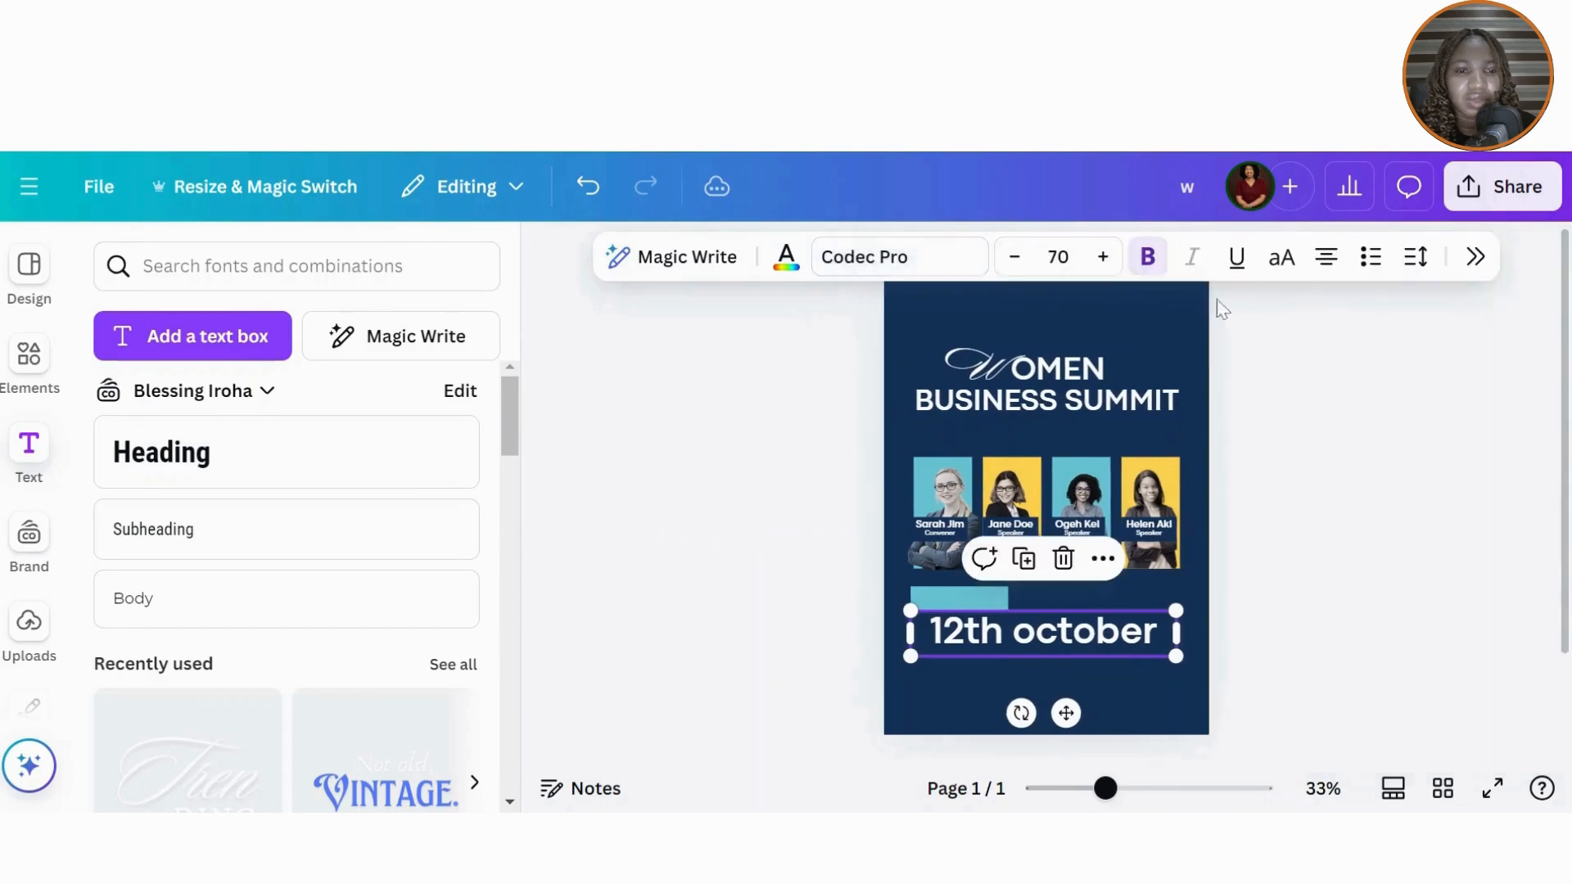
pyautogui.click(1282, 259)
pyautogui.moveTo(1182, 709); pyautogui.dragTo(1062, 623)
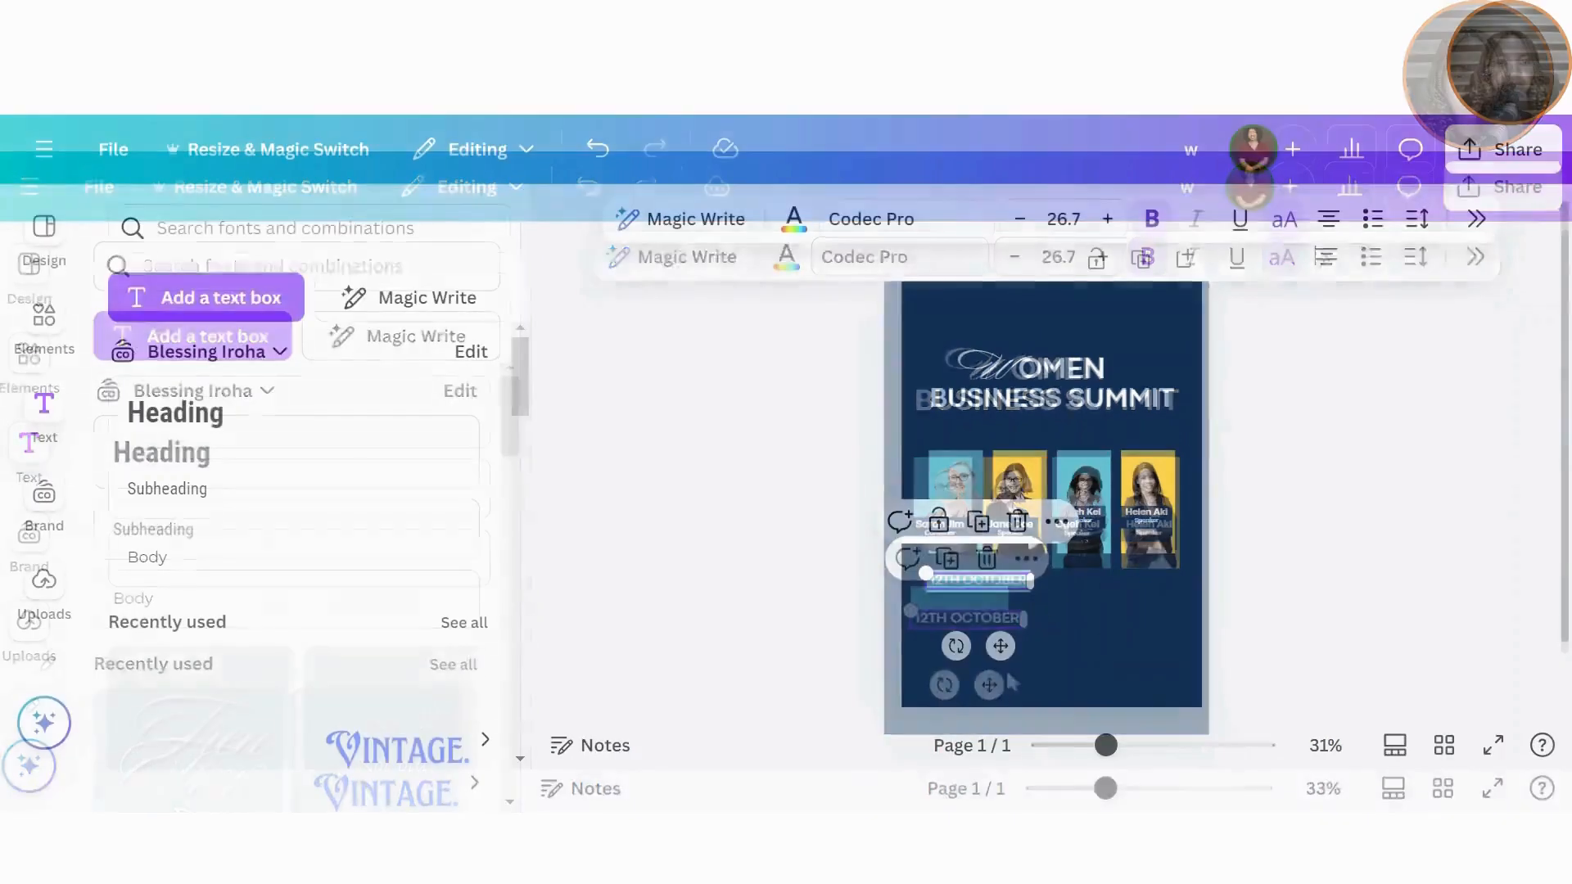
# Step: Colour the 12TH OCTOBER date dark navy and nudge it into place on the teal bar
pyautogui.click(793, 218)
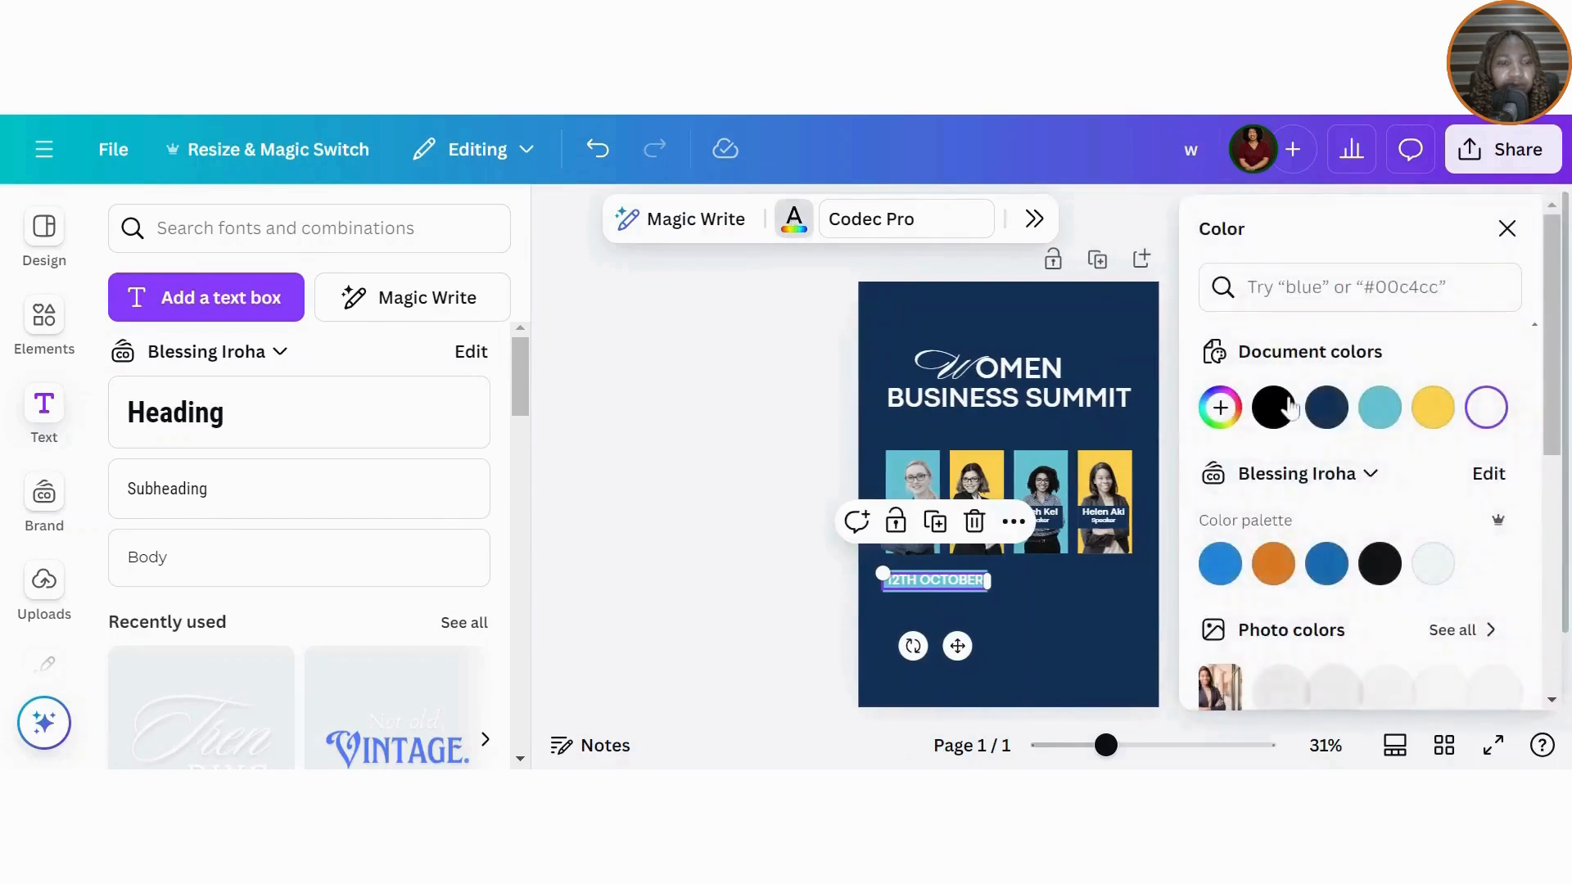
pyautogui.click(1327, 411)
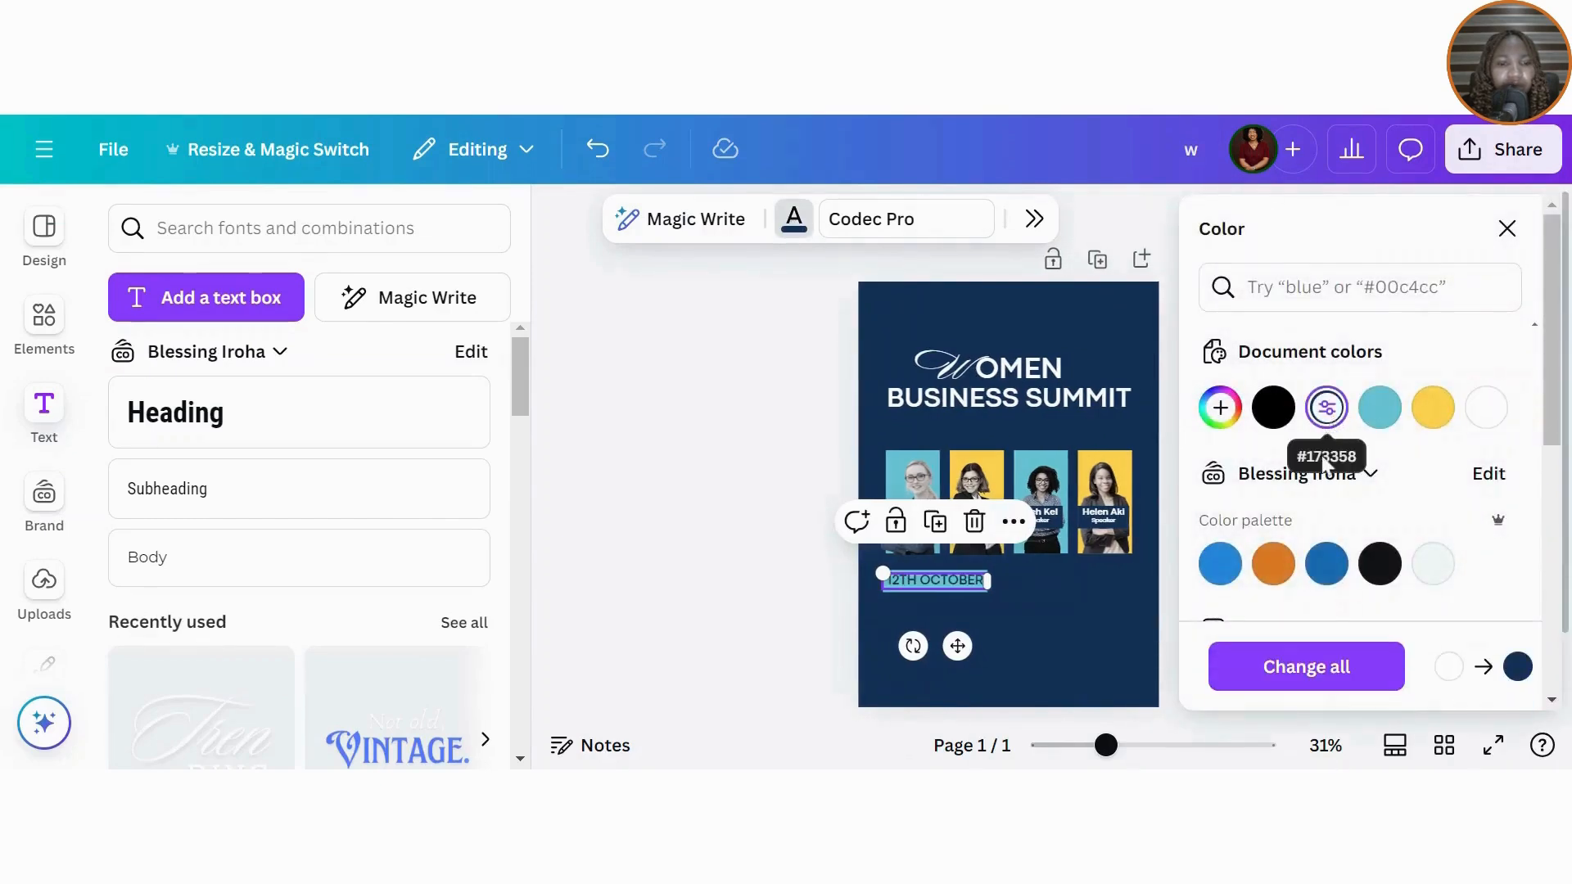
pyautogui.click(1078, 618)
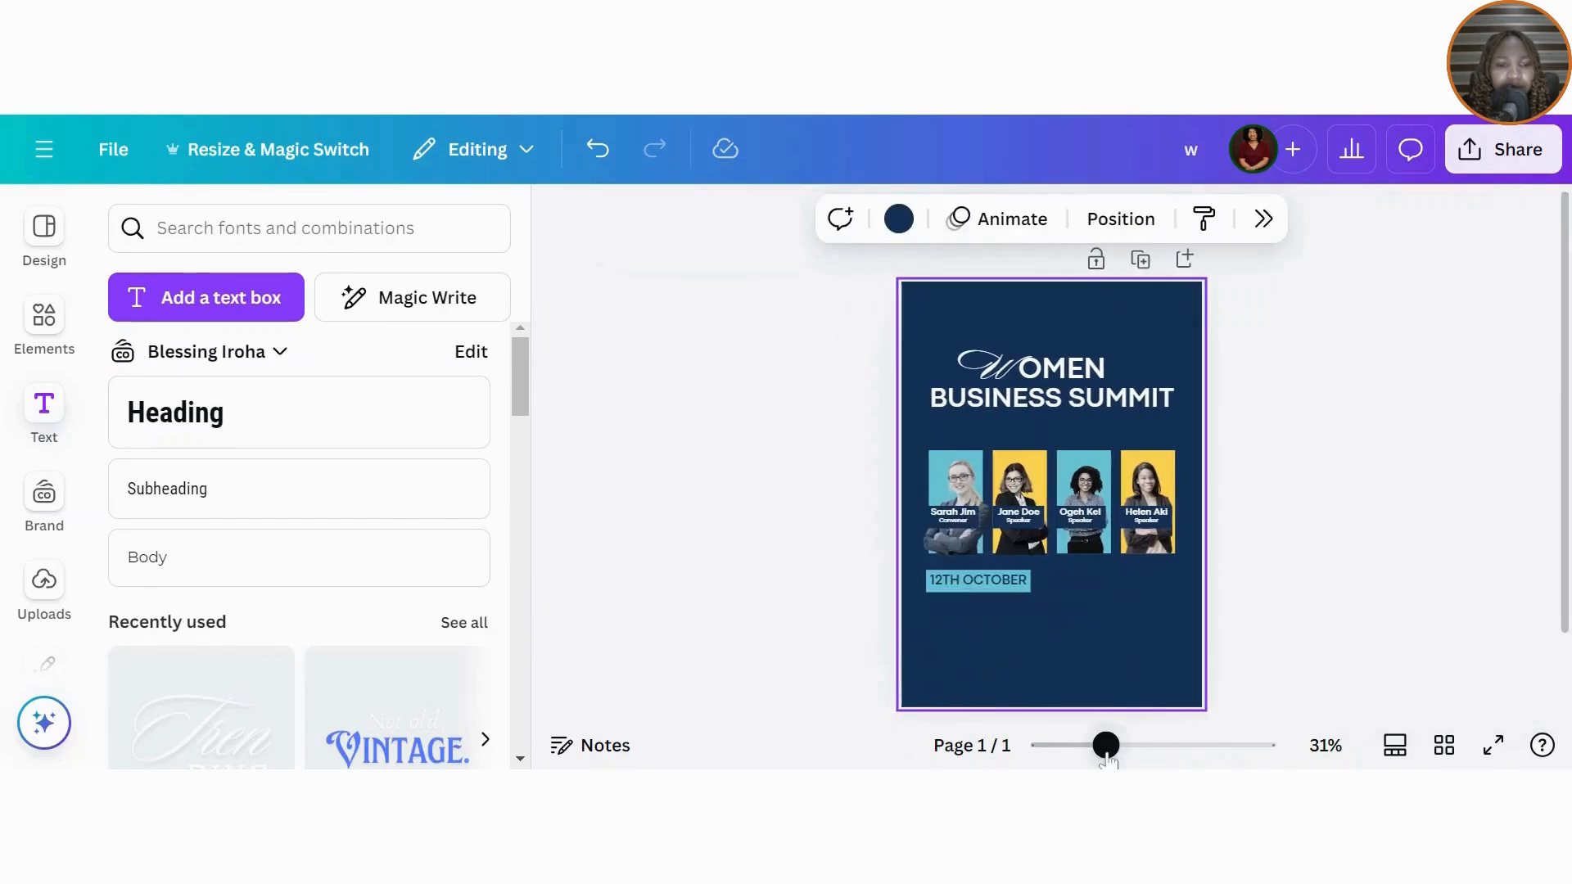
pyautogui.moveTo(1105, 745); pyautogui.dragTo(1120, 757)
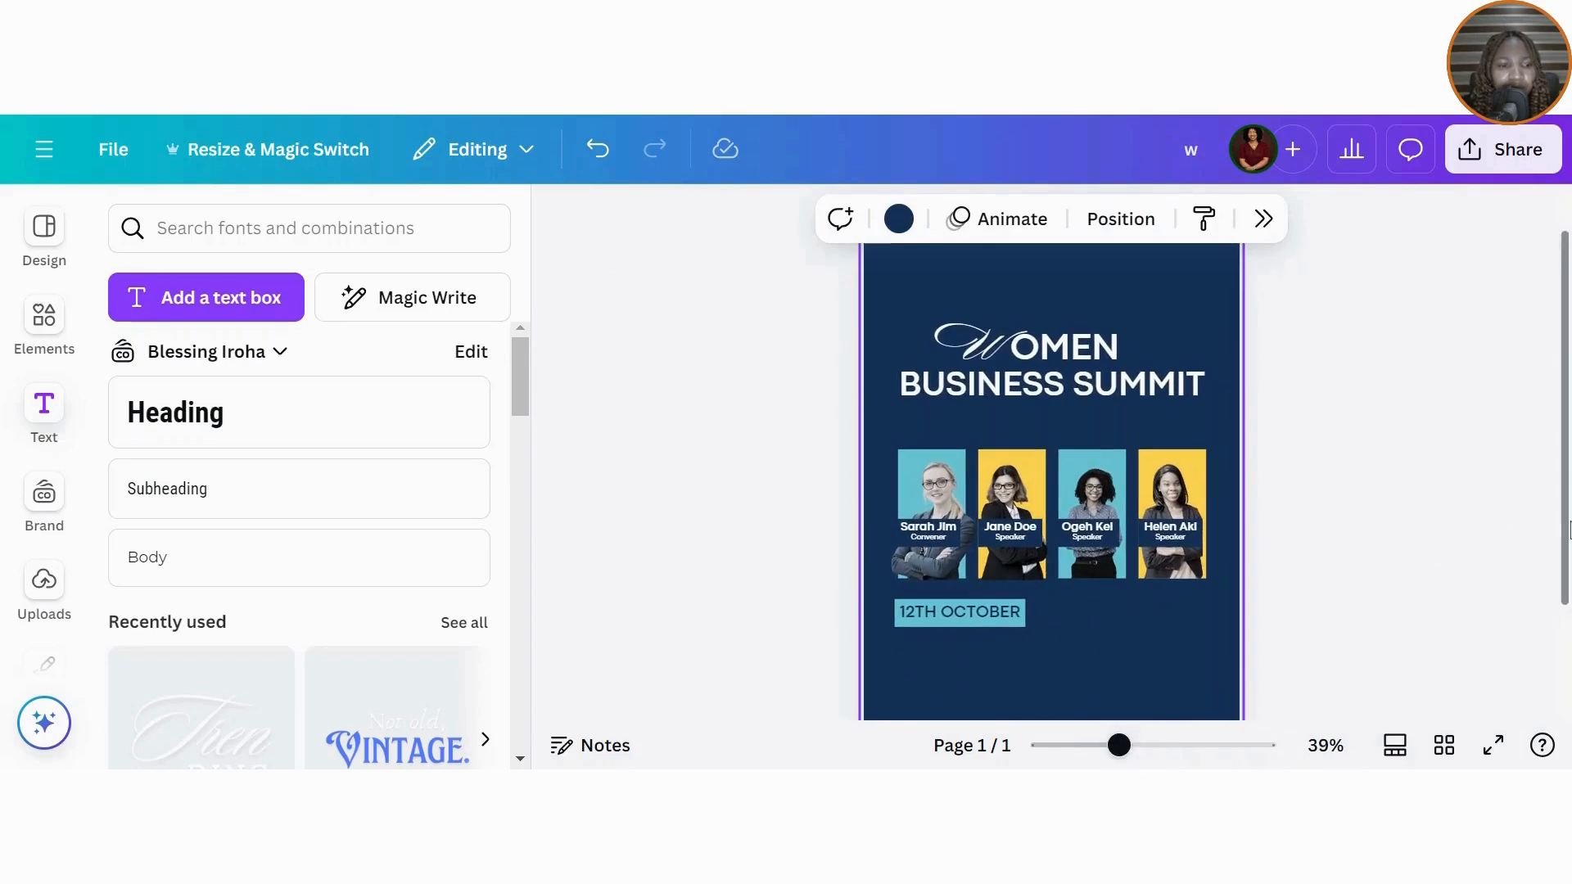
pyautogui.scroll(-3, 1551, 519)
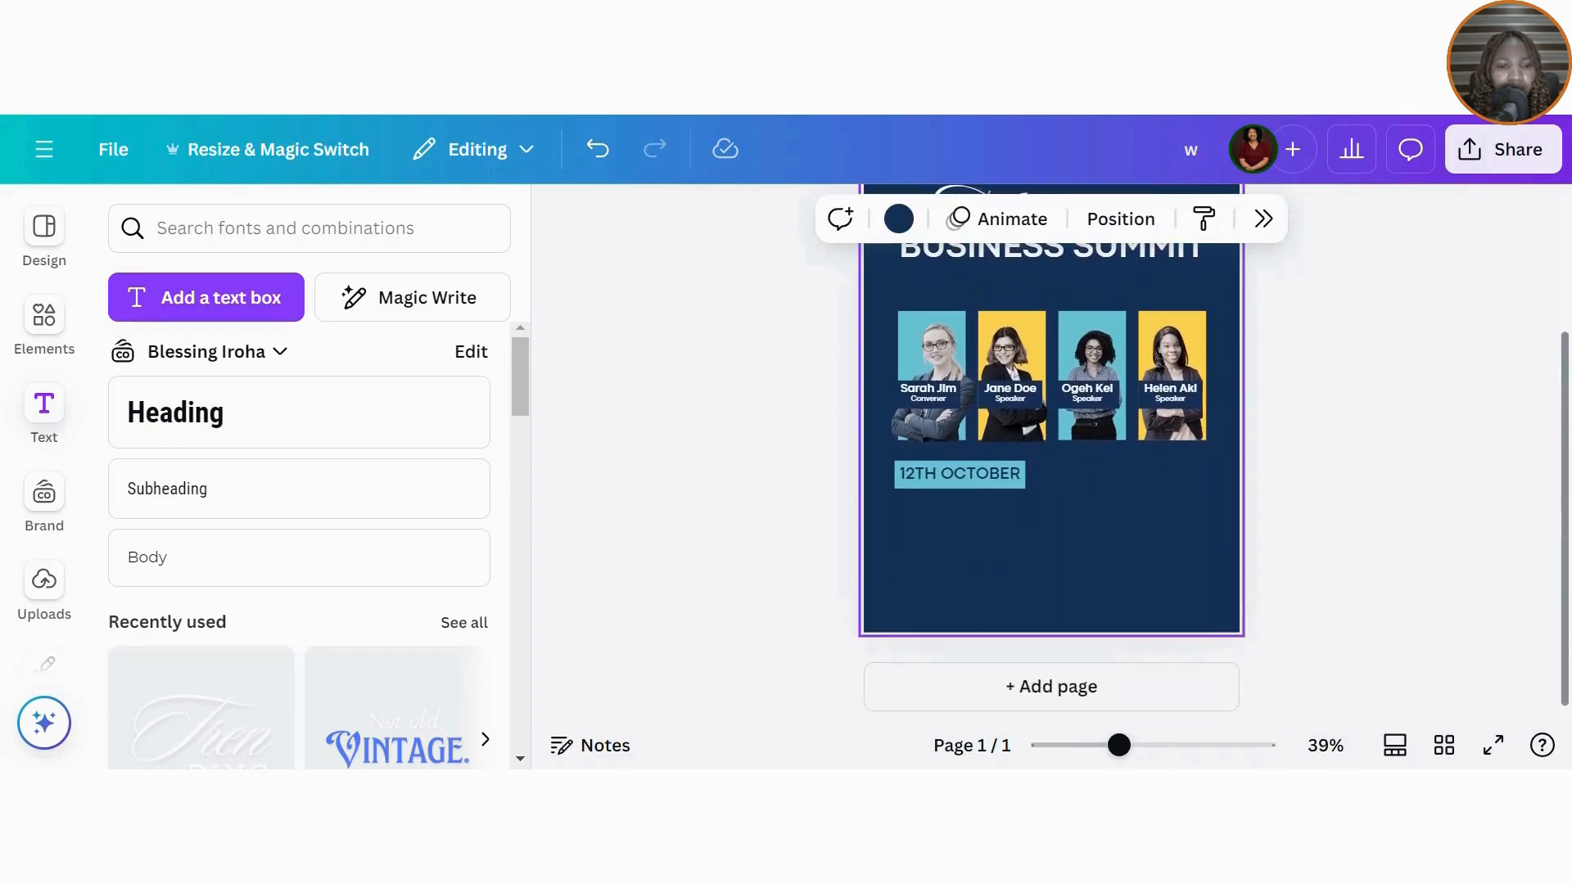
pyautogui.click(1008, 483)
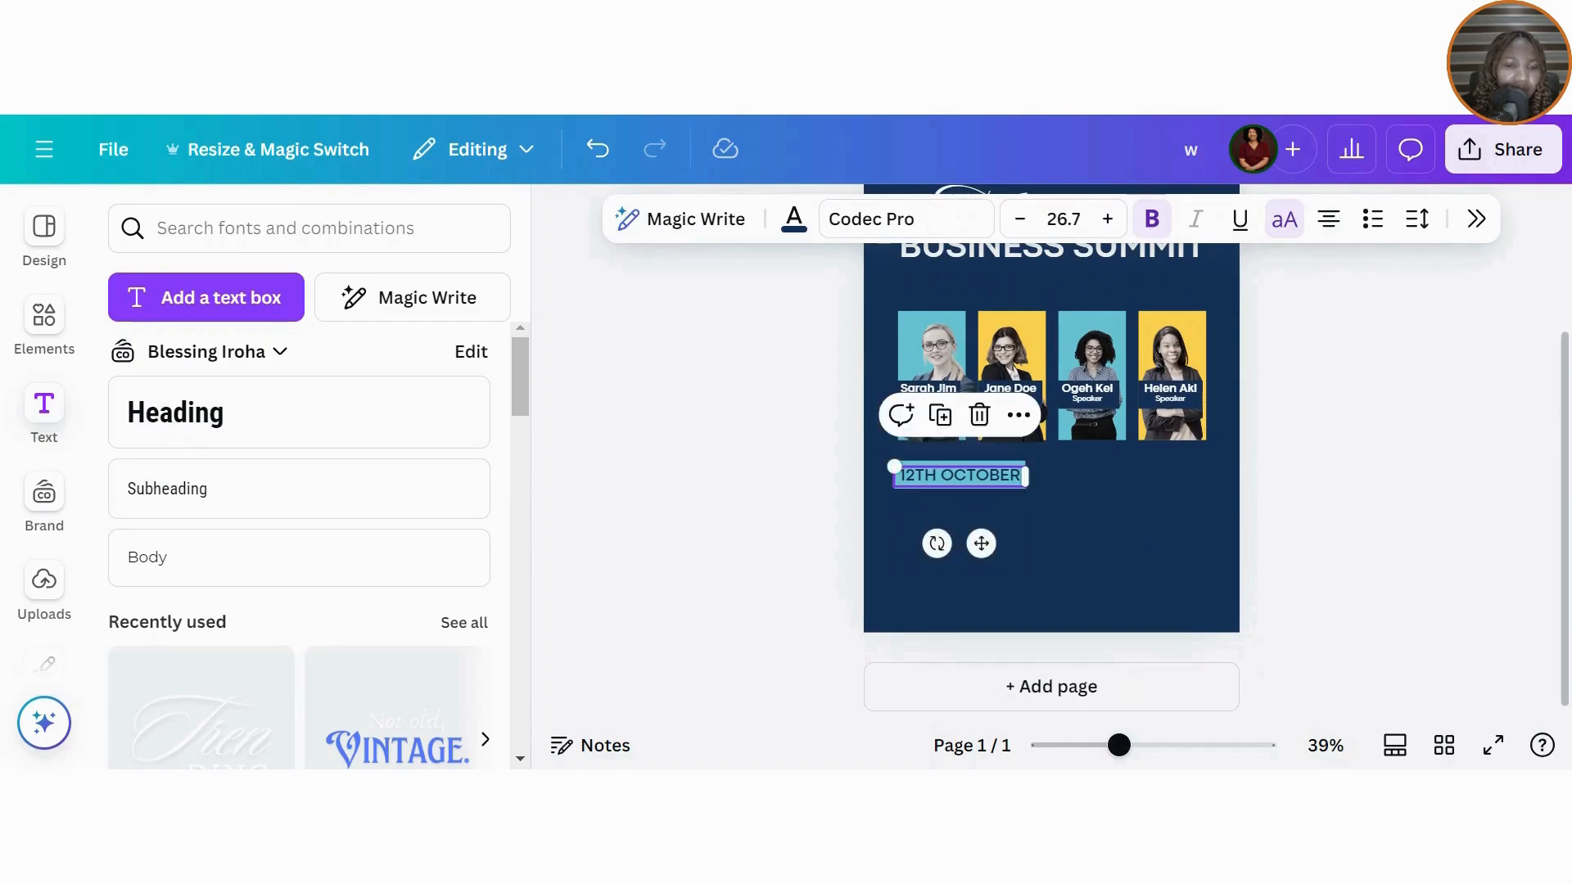
pyautogui.press('Left')
pyautogui.press('Down')
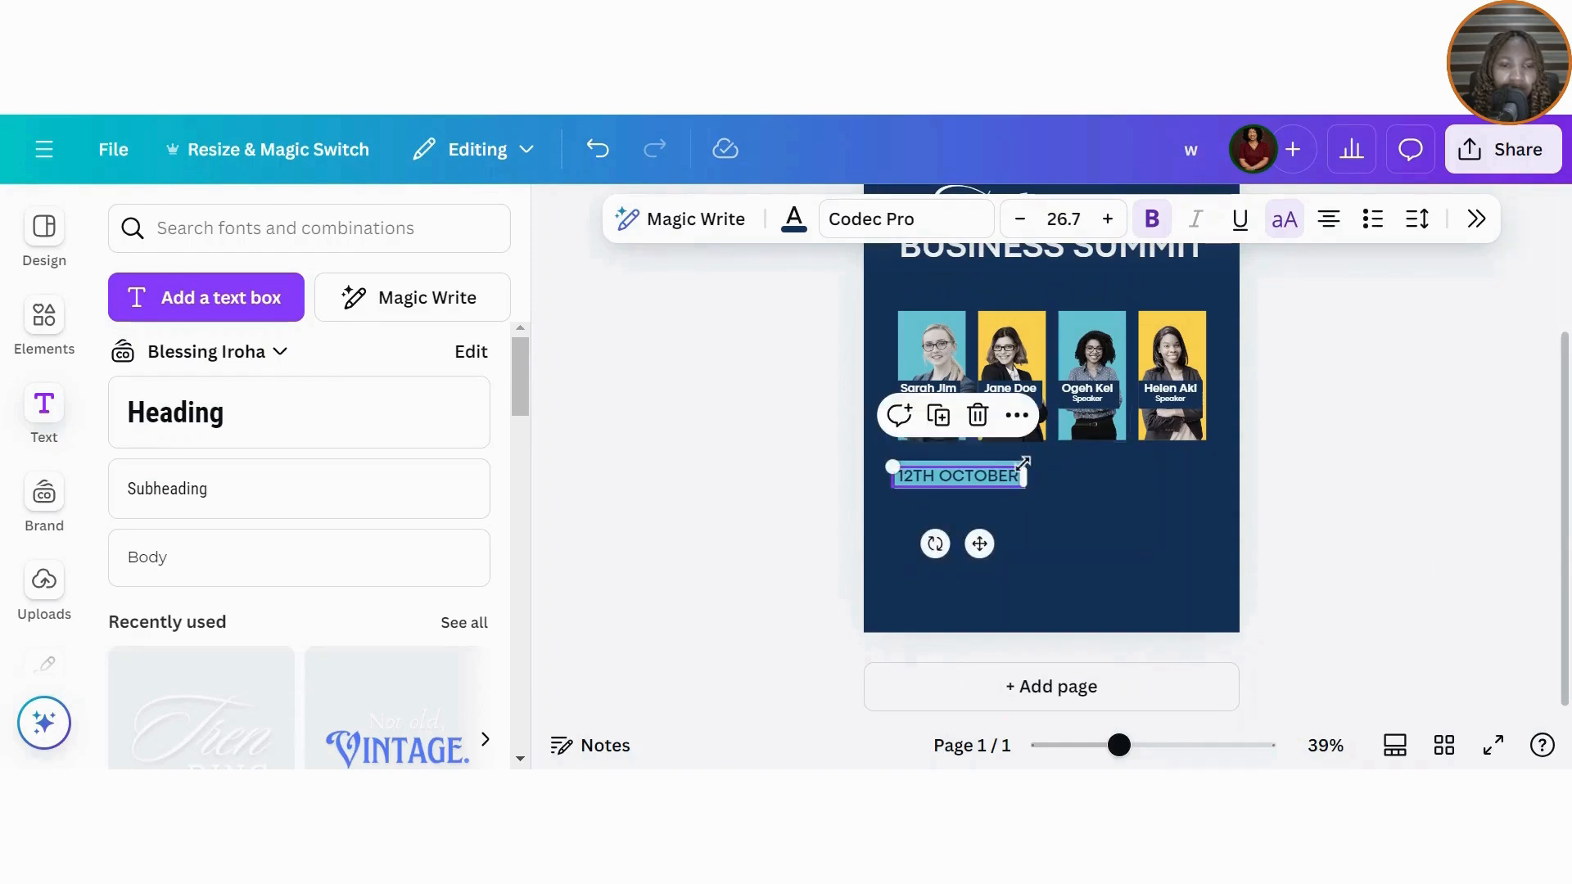
pyautogui.click(917, 445)
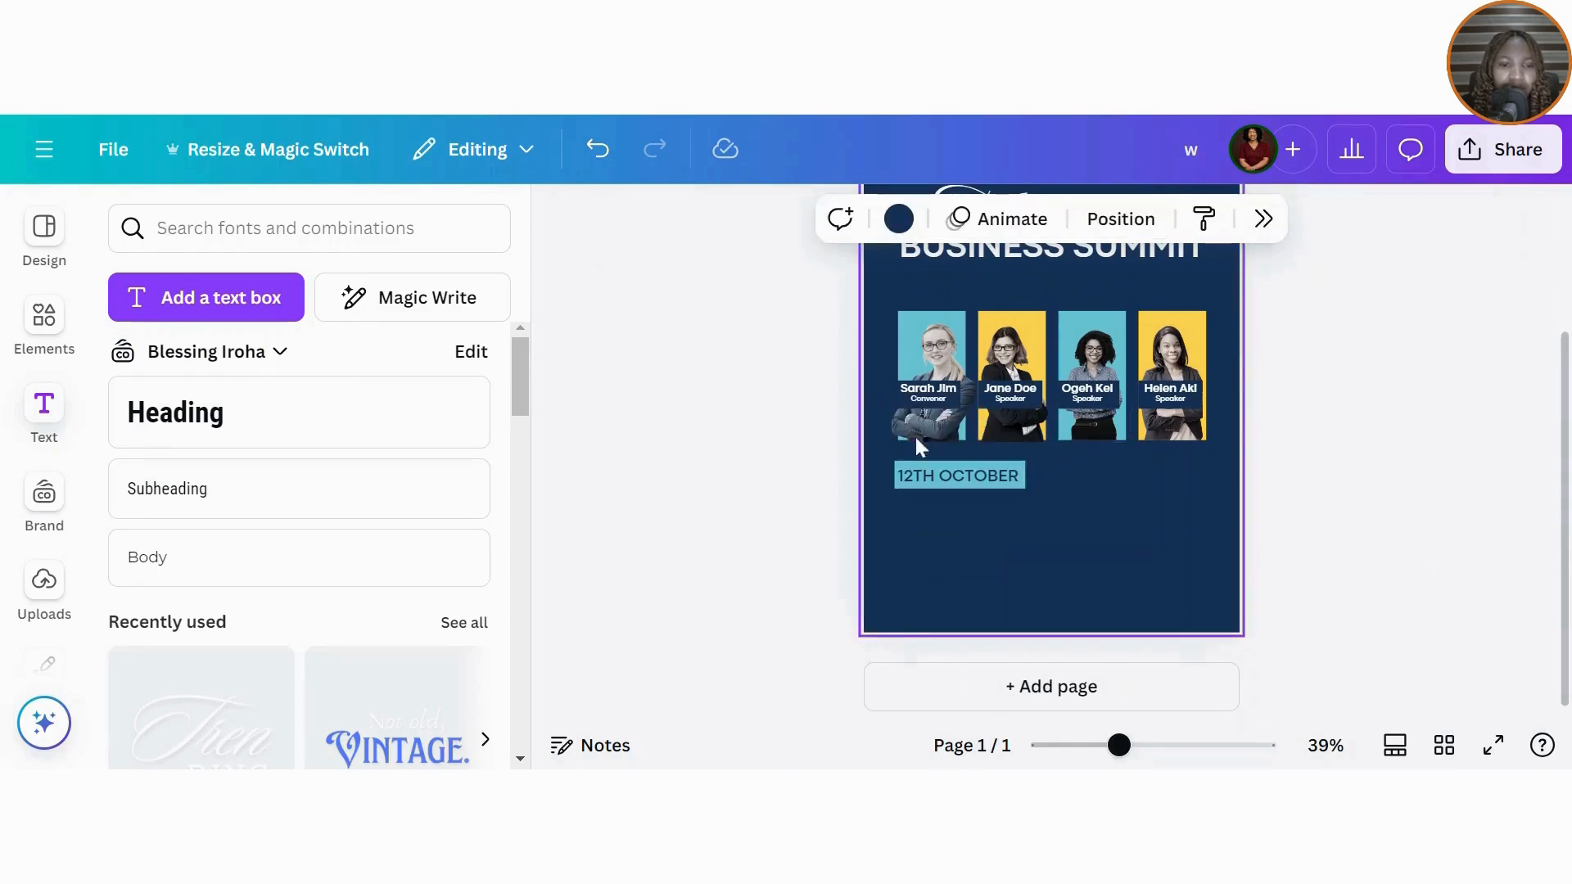
# Step: Duplicate the teal date bar over the original and colour the copy yellow
pyautogui.click(1023, 465)
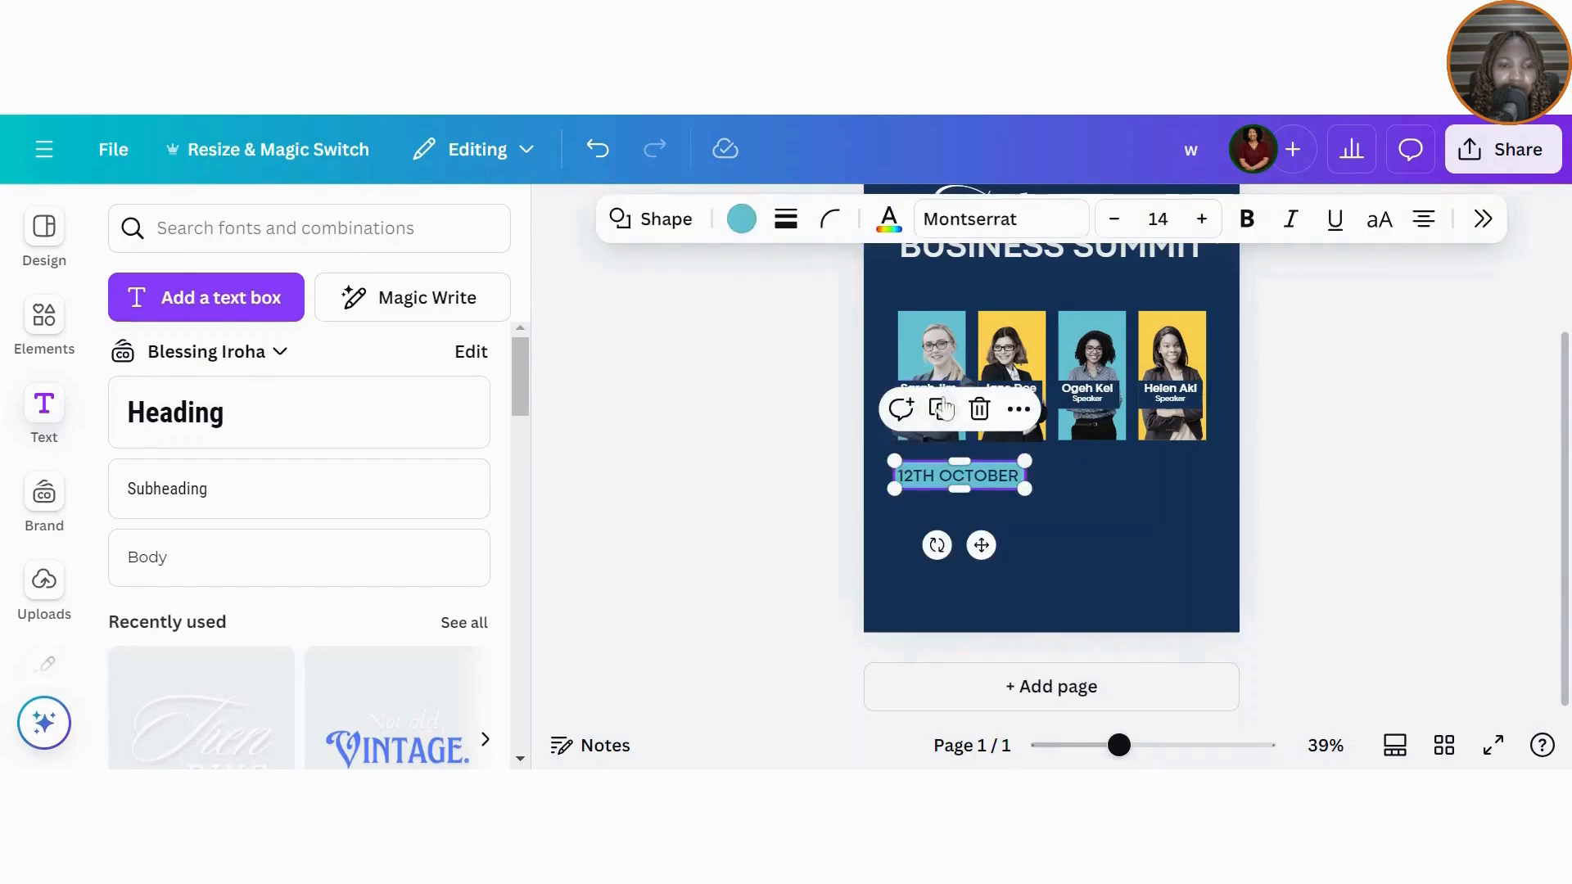
pyautogui.click(942, 408)
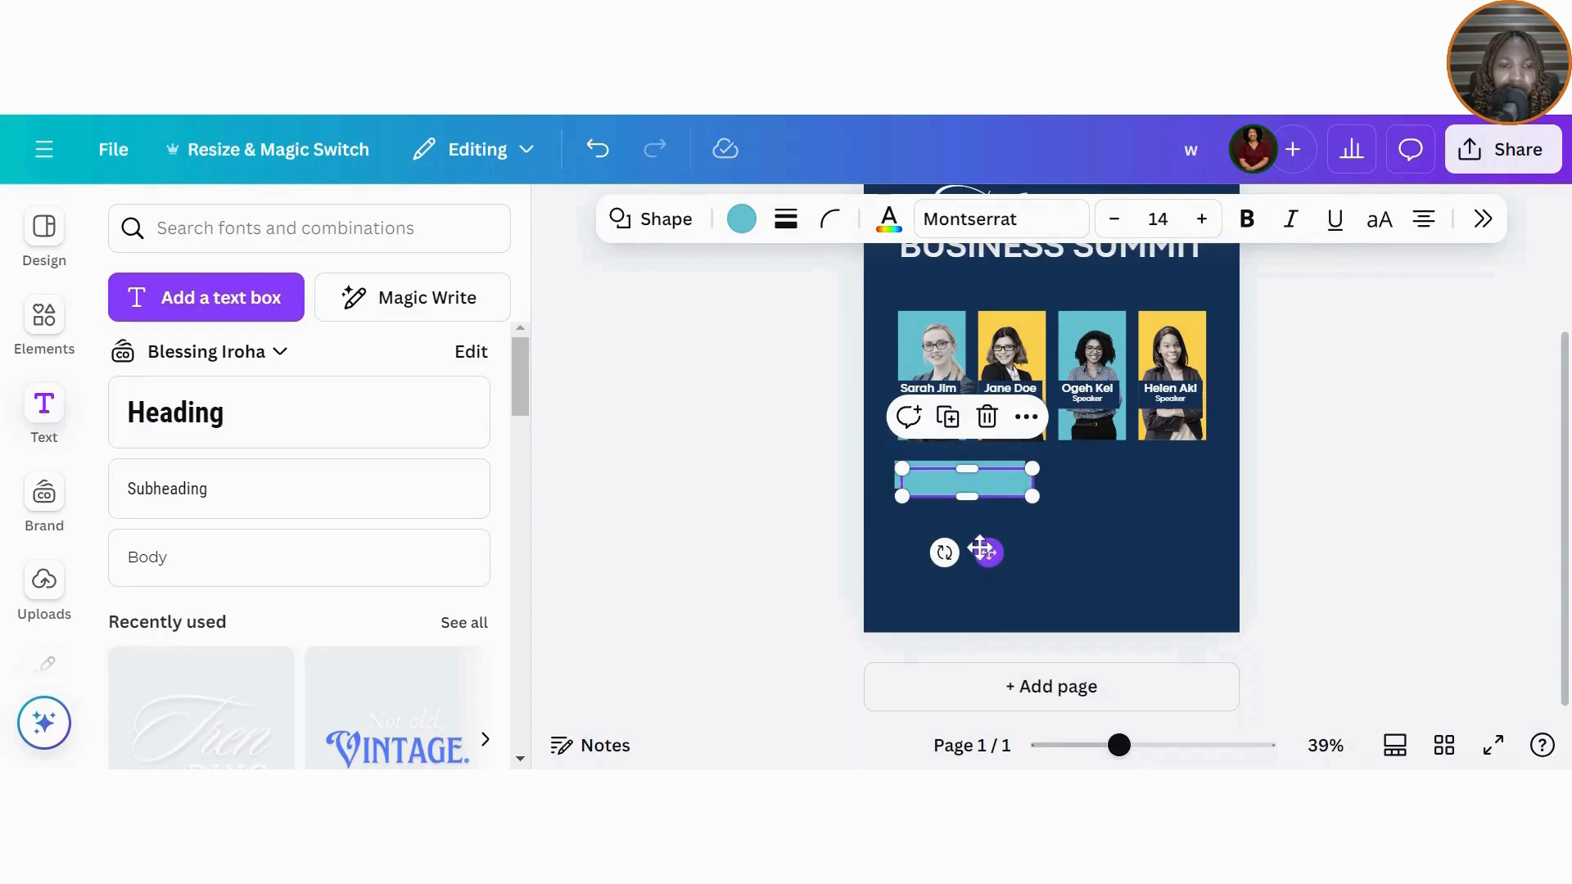
pyautogui.moveTo(989, 551); pyautogui.dragTo(989, 545)
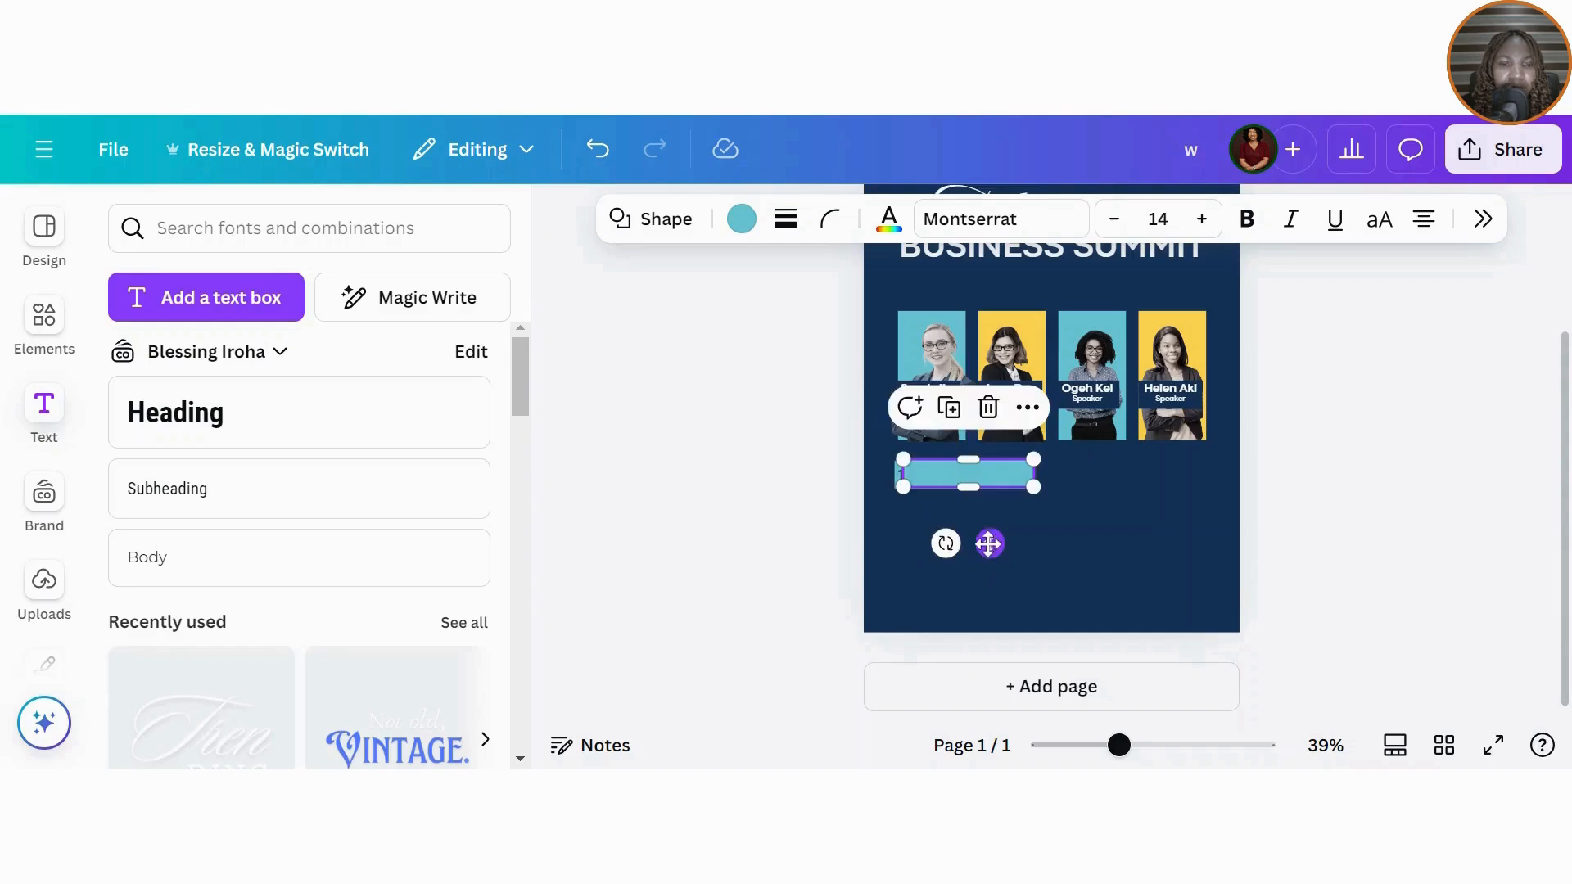
pyautogui.click(741, 219)
pyautogui.click(1486, 407)
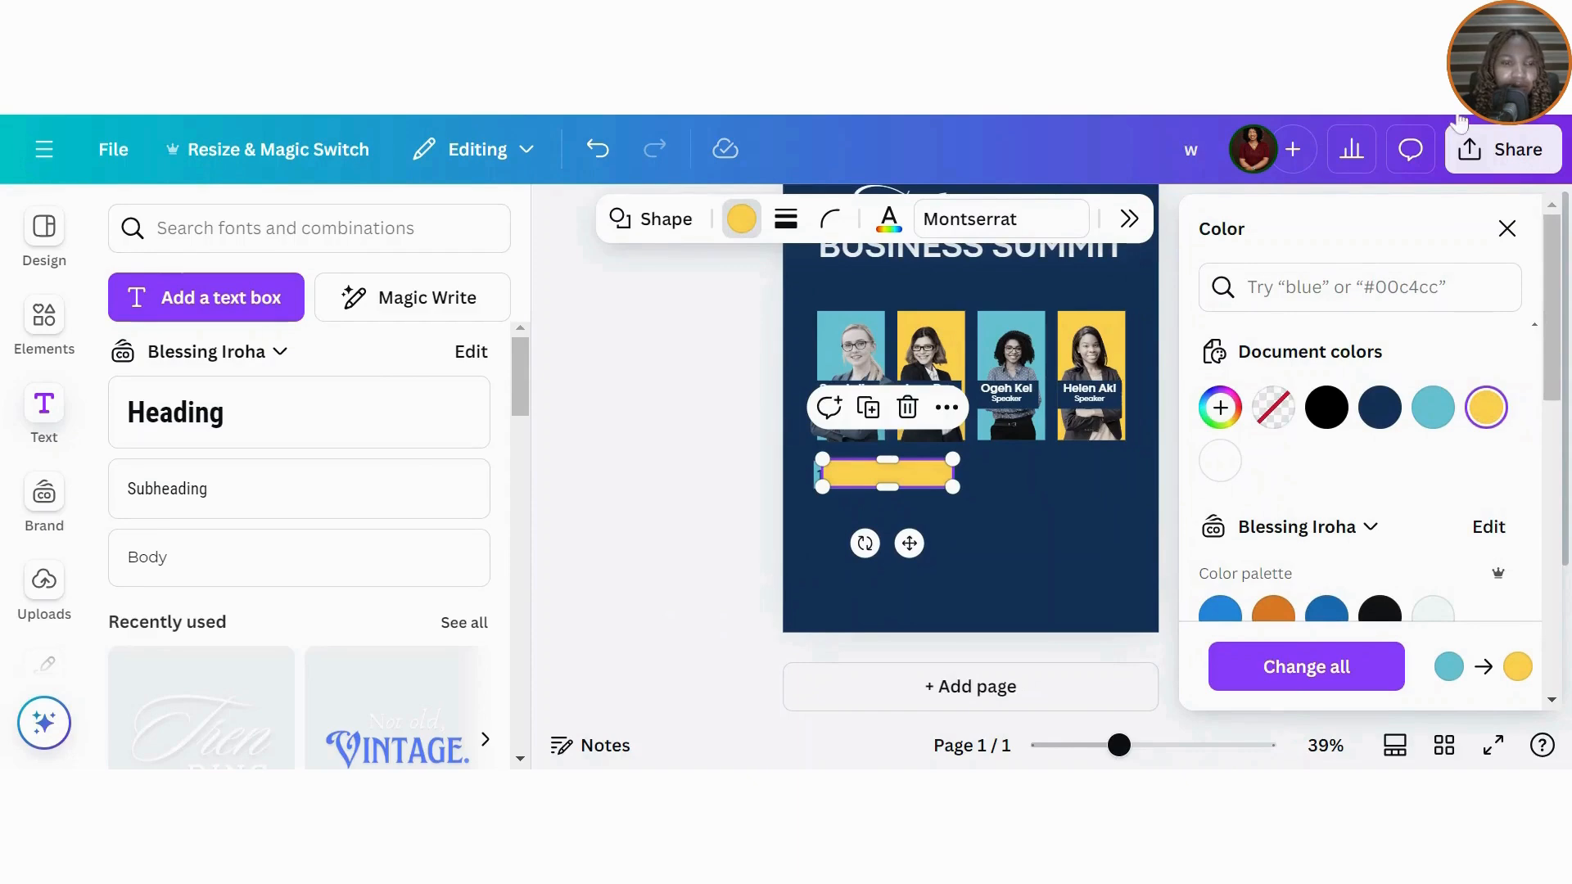
pyautogui.click(1507, 229)
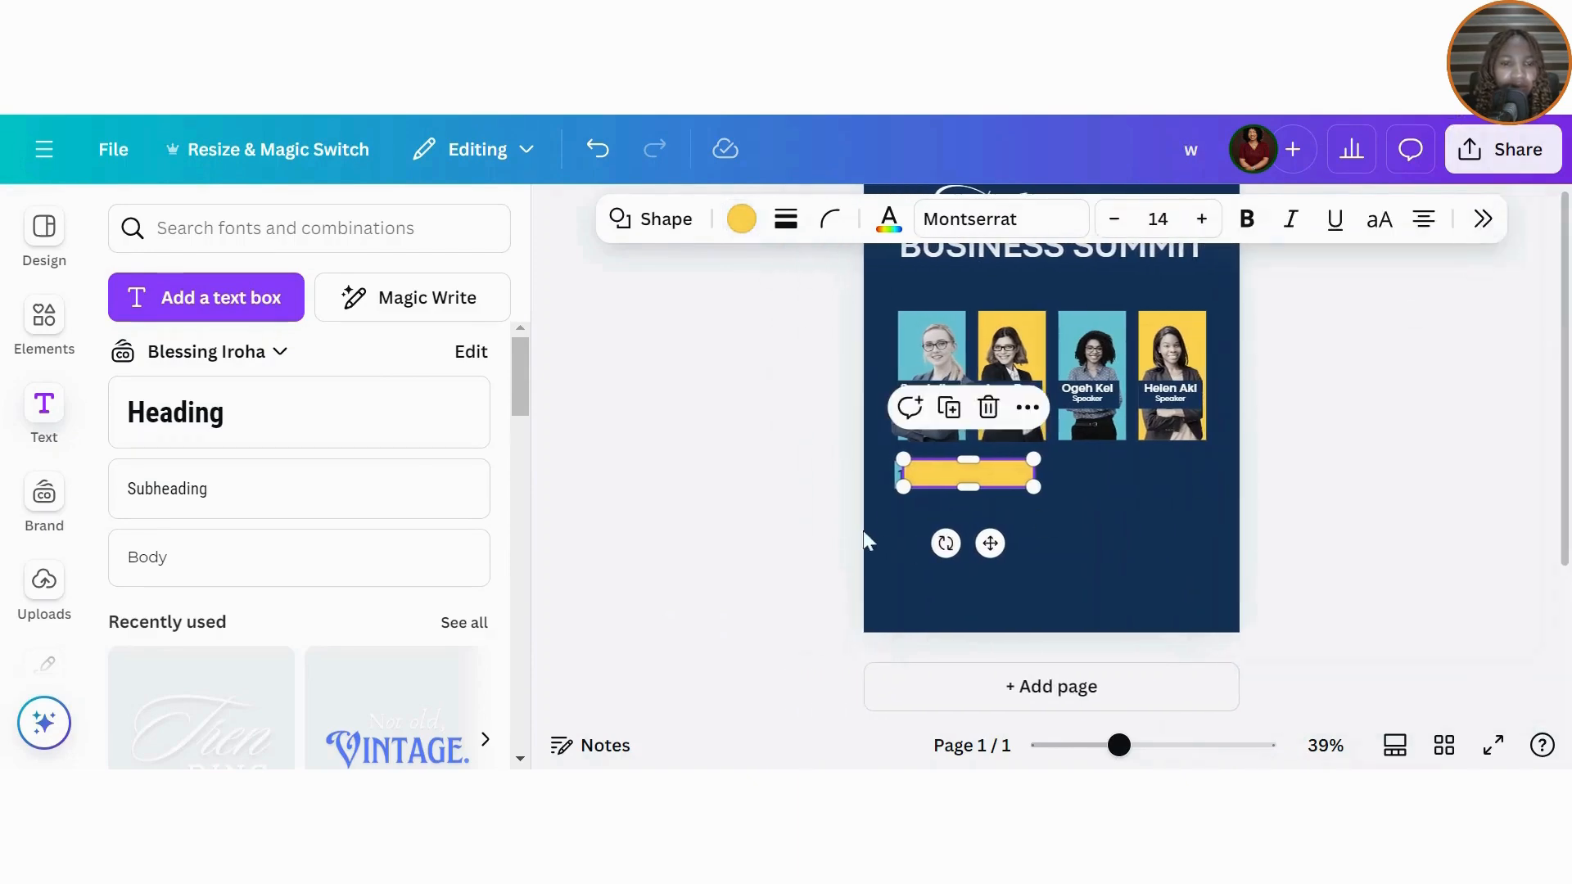
# Step: Send the yellow bar behind the date text and offset it slightly to the right
pyautogui.doubleClick(973, 472)
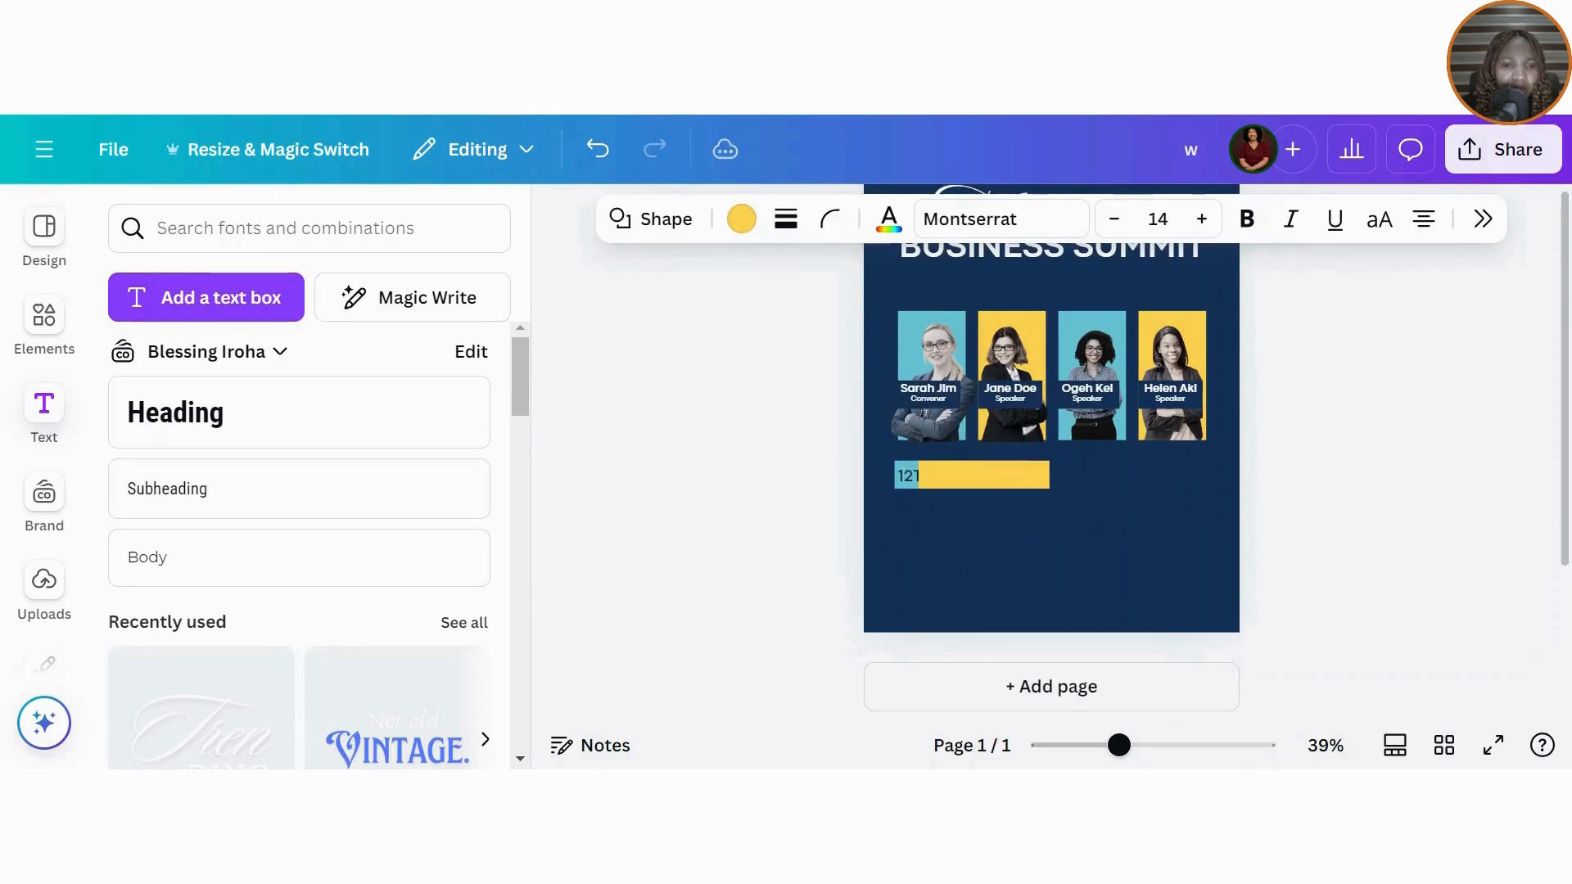
pyautogui.click(1483, 218)
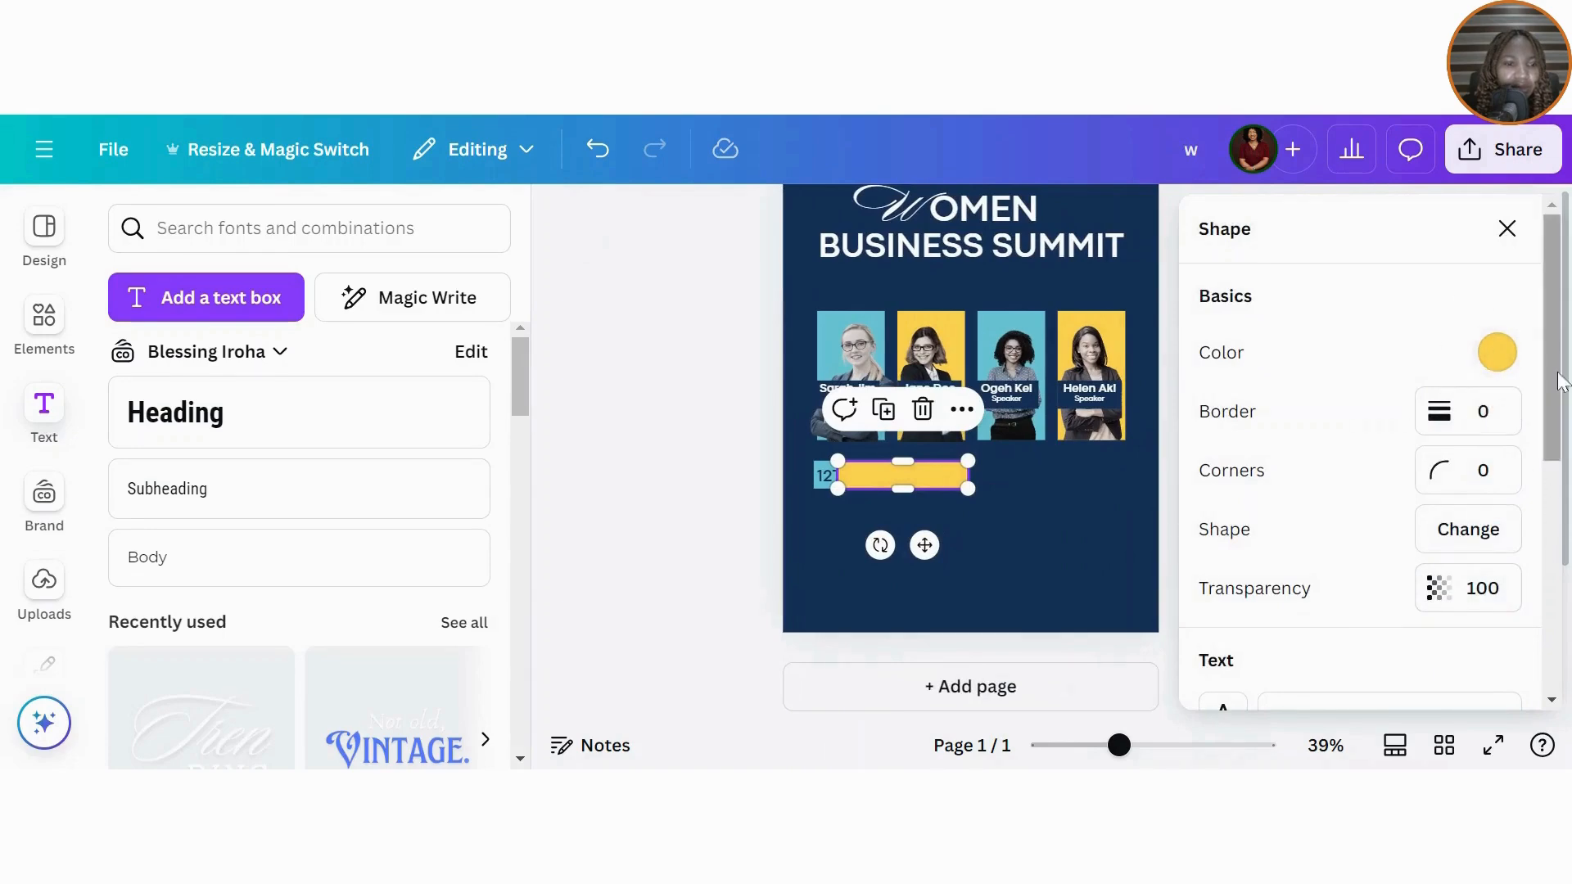
pyautogui.scroll(-5, 1480, 354)
pyautogui.click(1285, 591)
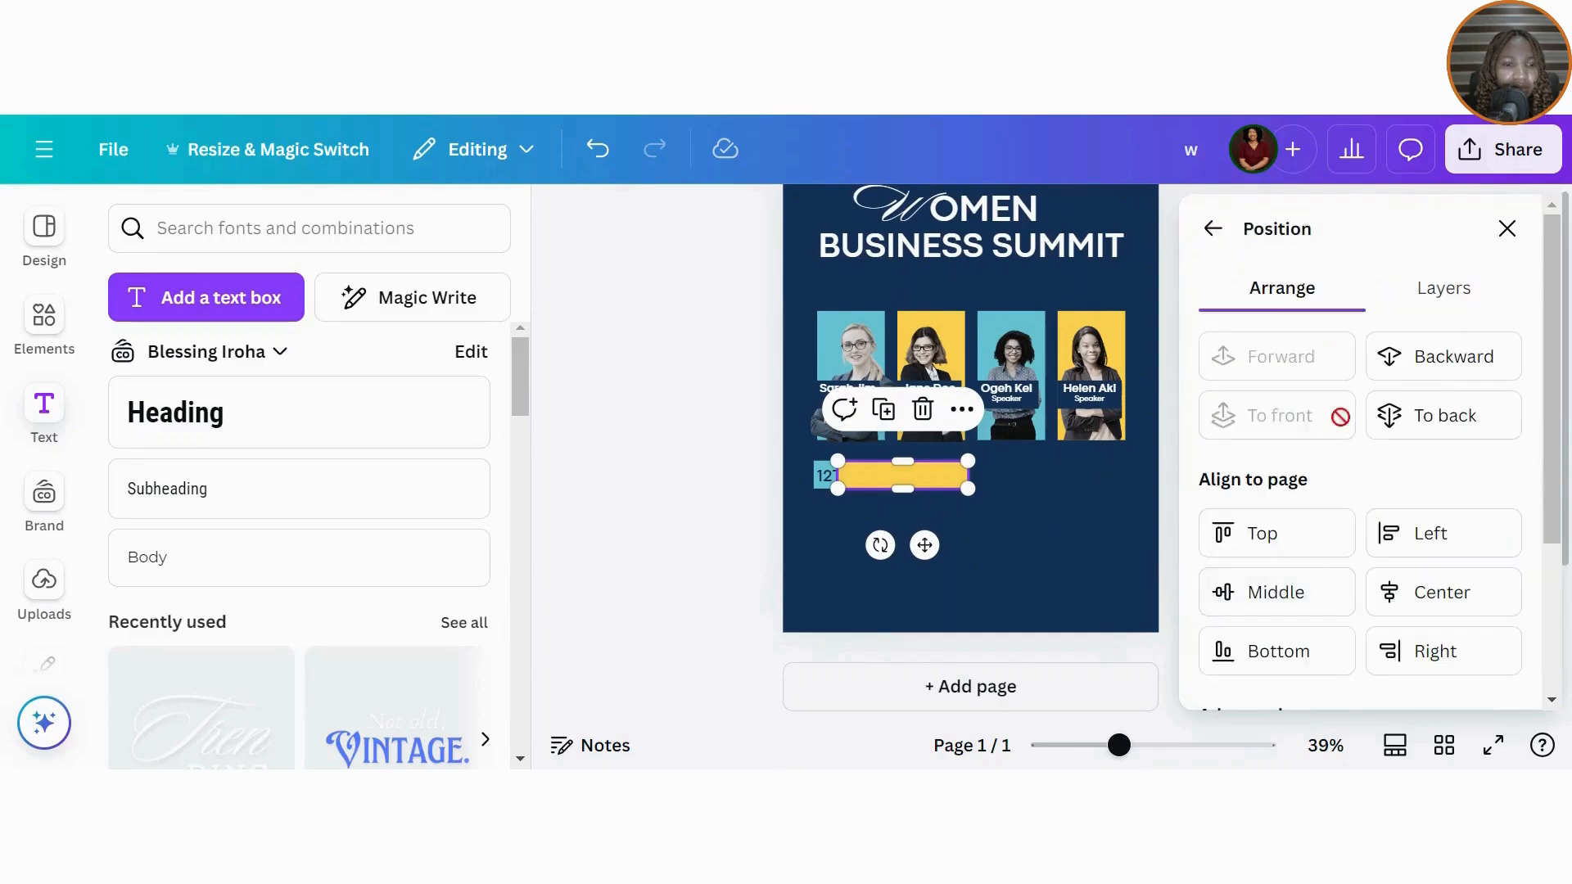
pyautogui.click(1446, 415)
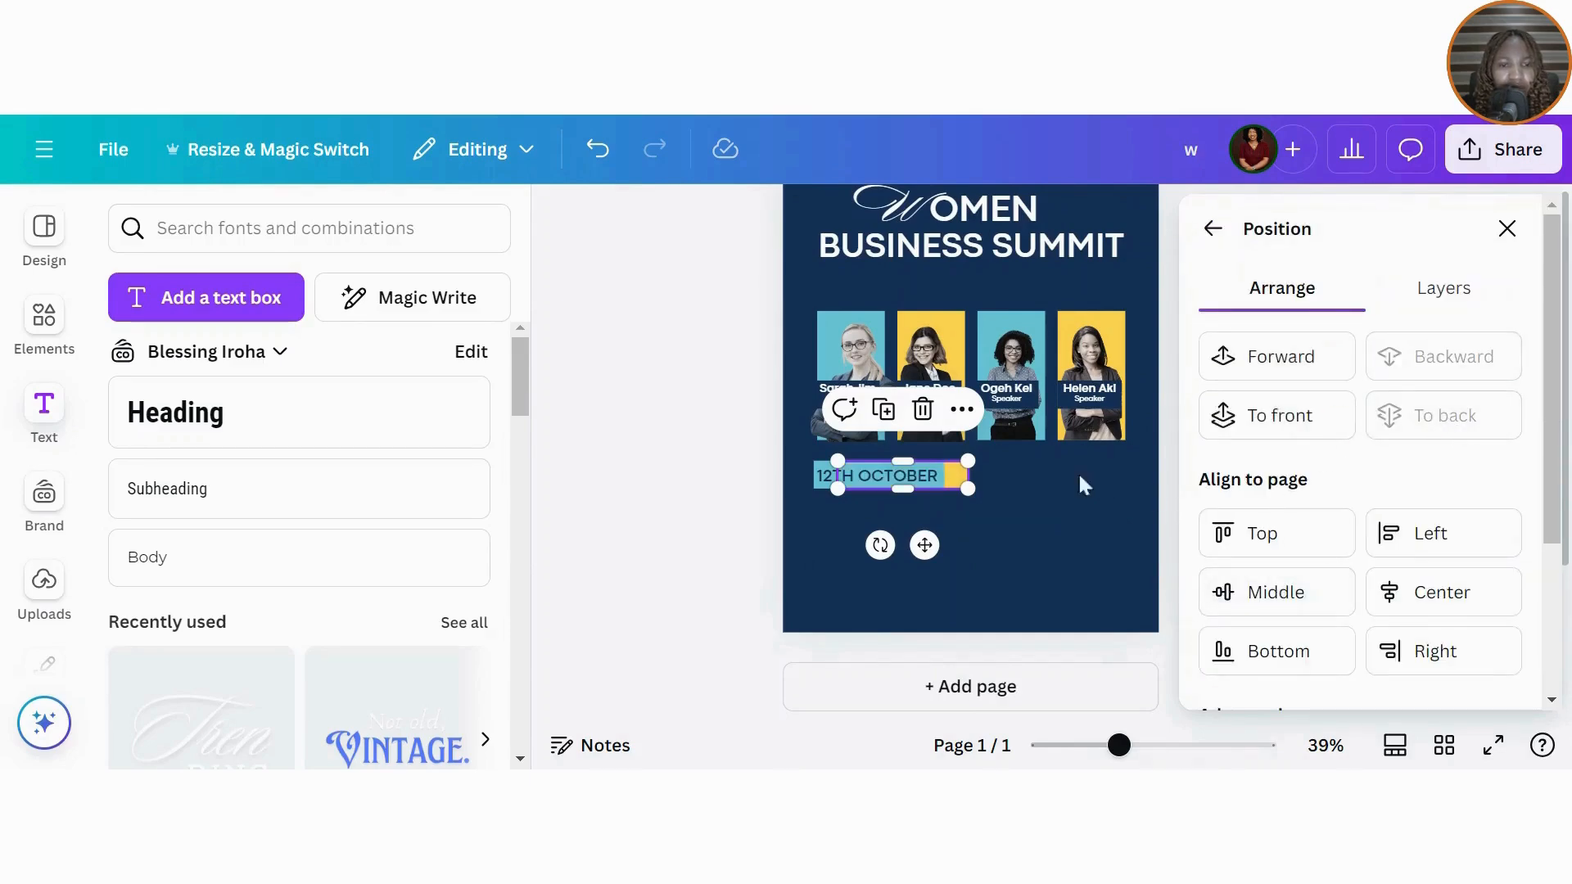
pyautogui.click(1507, 228)
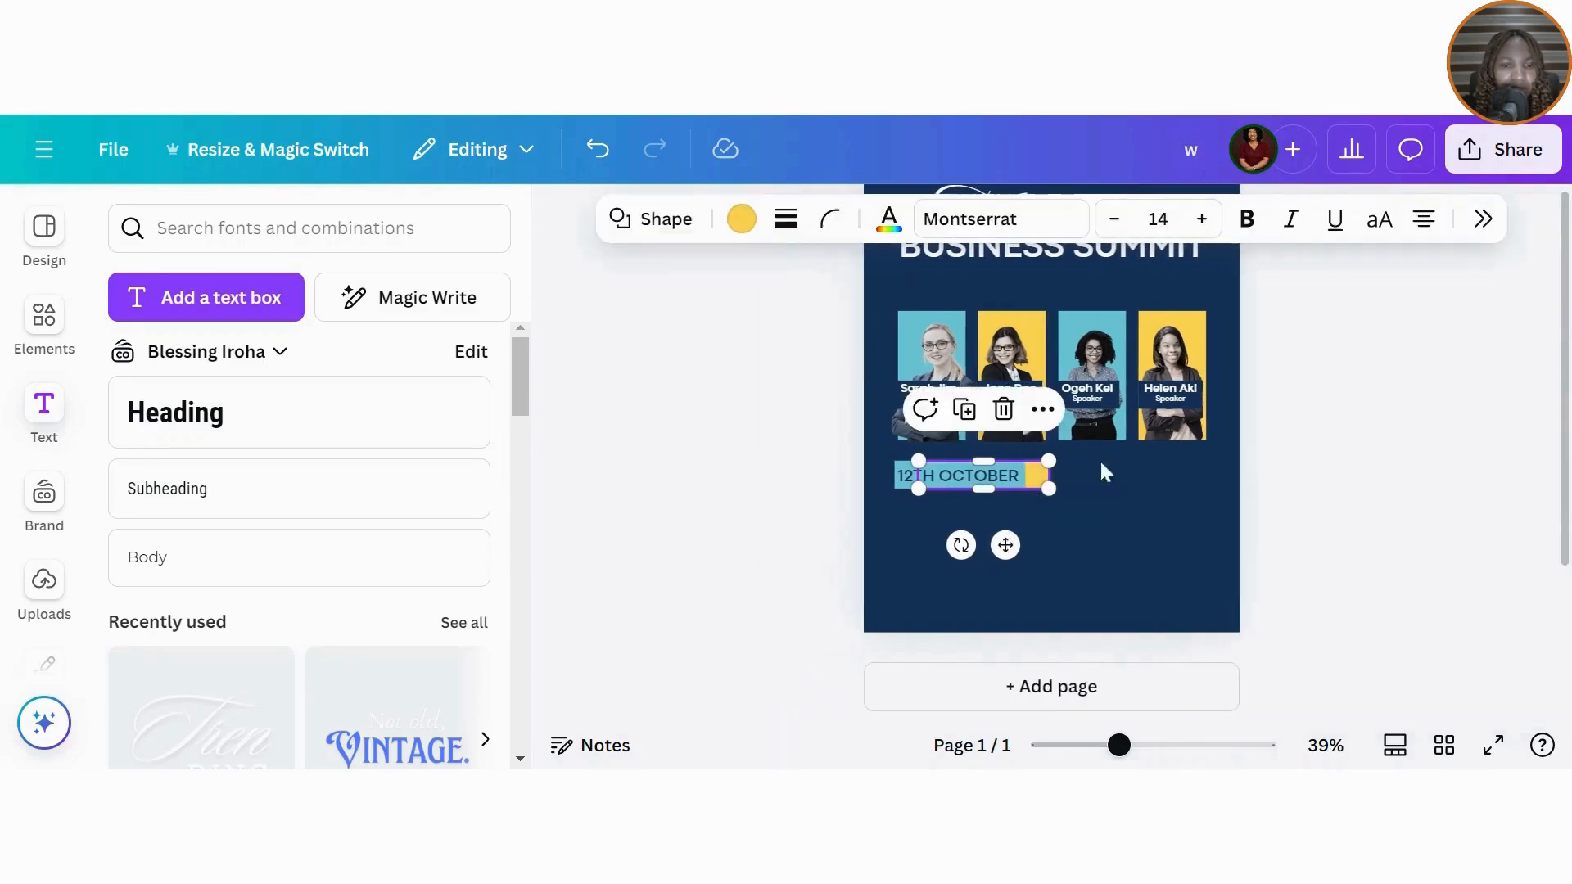
pyautogui.click(1173, 491)
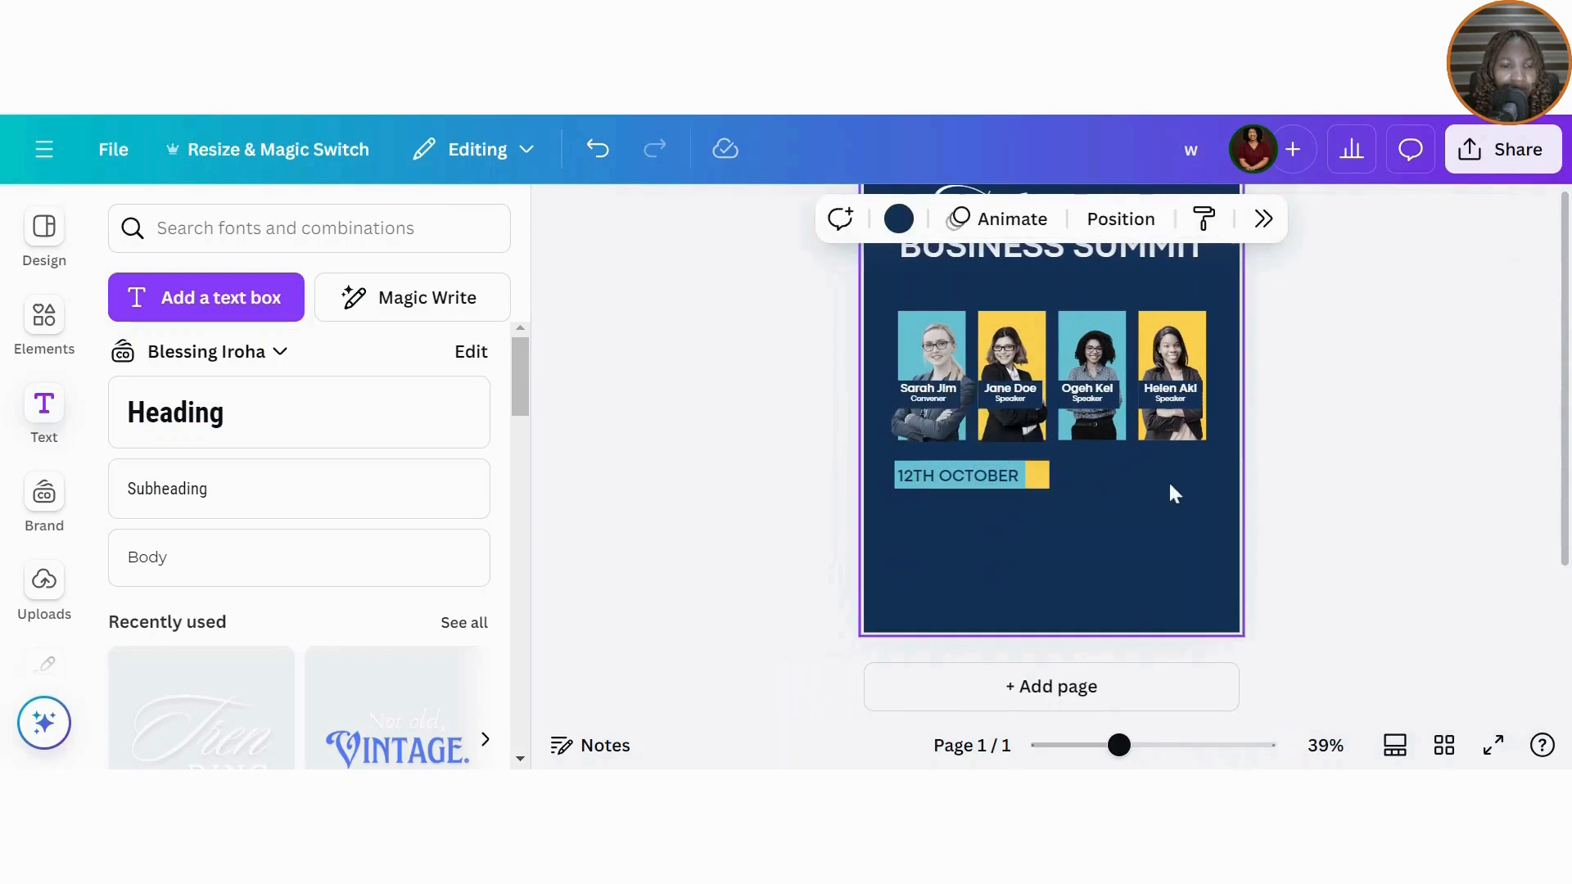
pyautogui.click(1035, 478)
pyautogui.moveTo(1036, 480); pyautogui.dragTo(1037, 483)
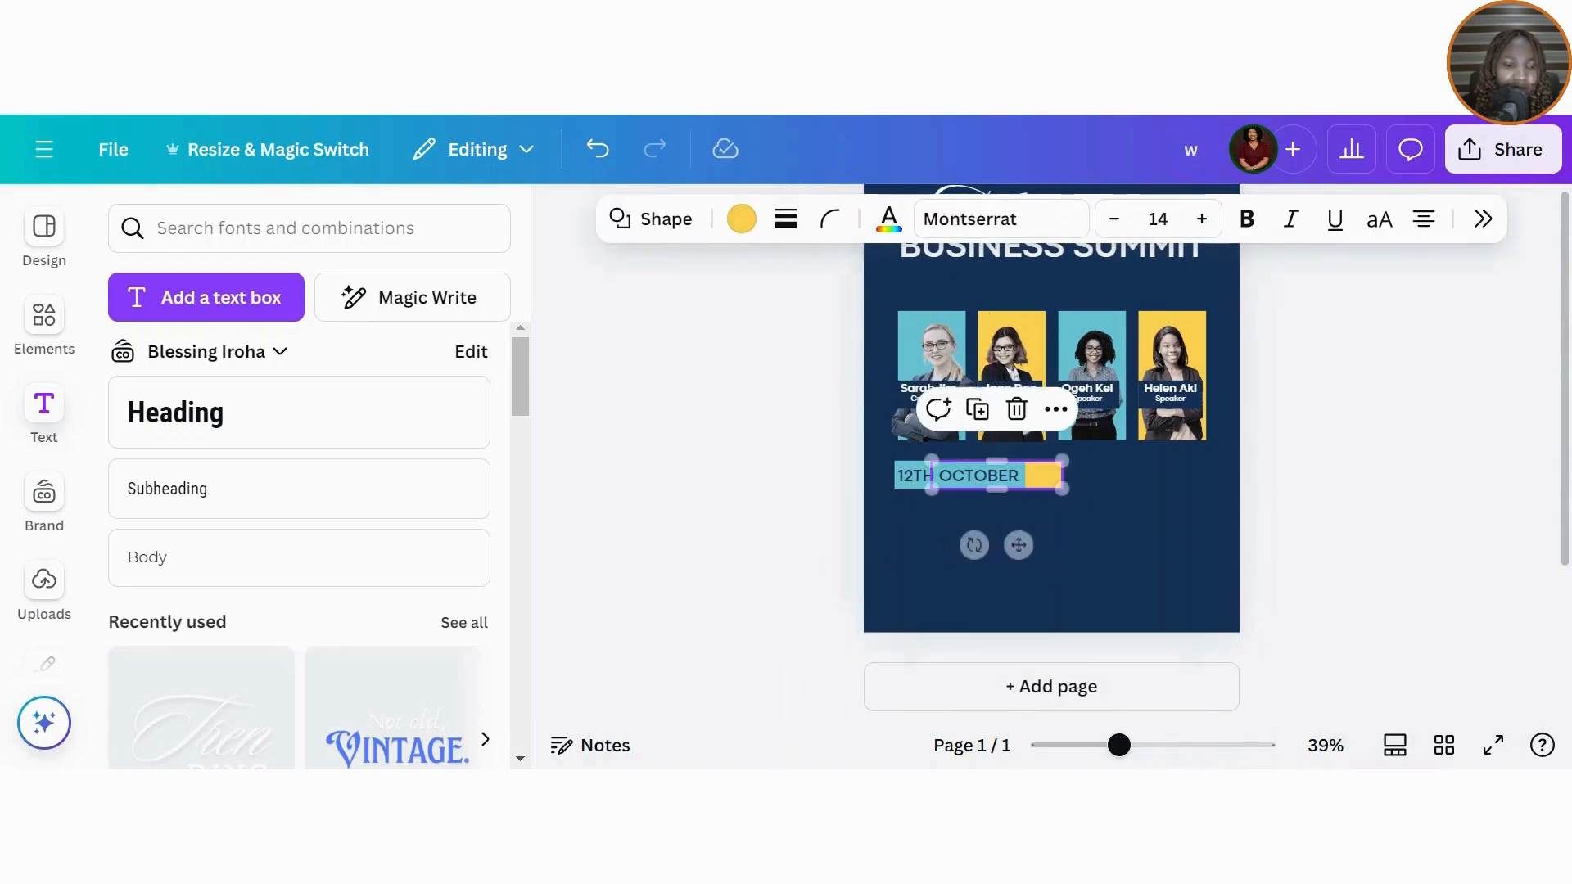
pyautogui.click(915, 483)
# Step: Duplicate the date text as 10AM PROMPT, shrink it, and place it on the yellow block
pyautogui.click(938, 417)
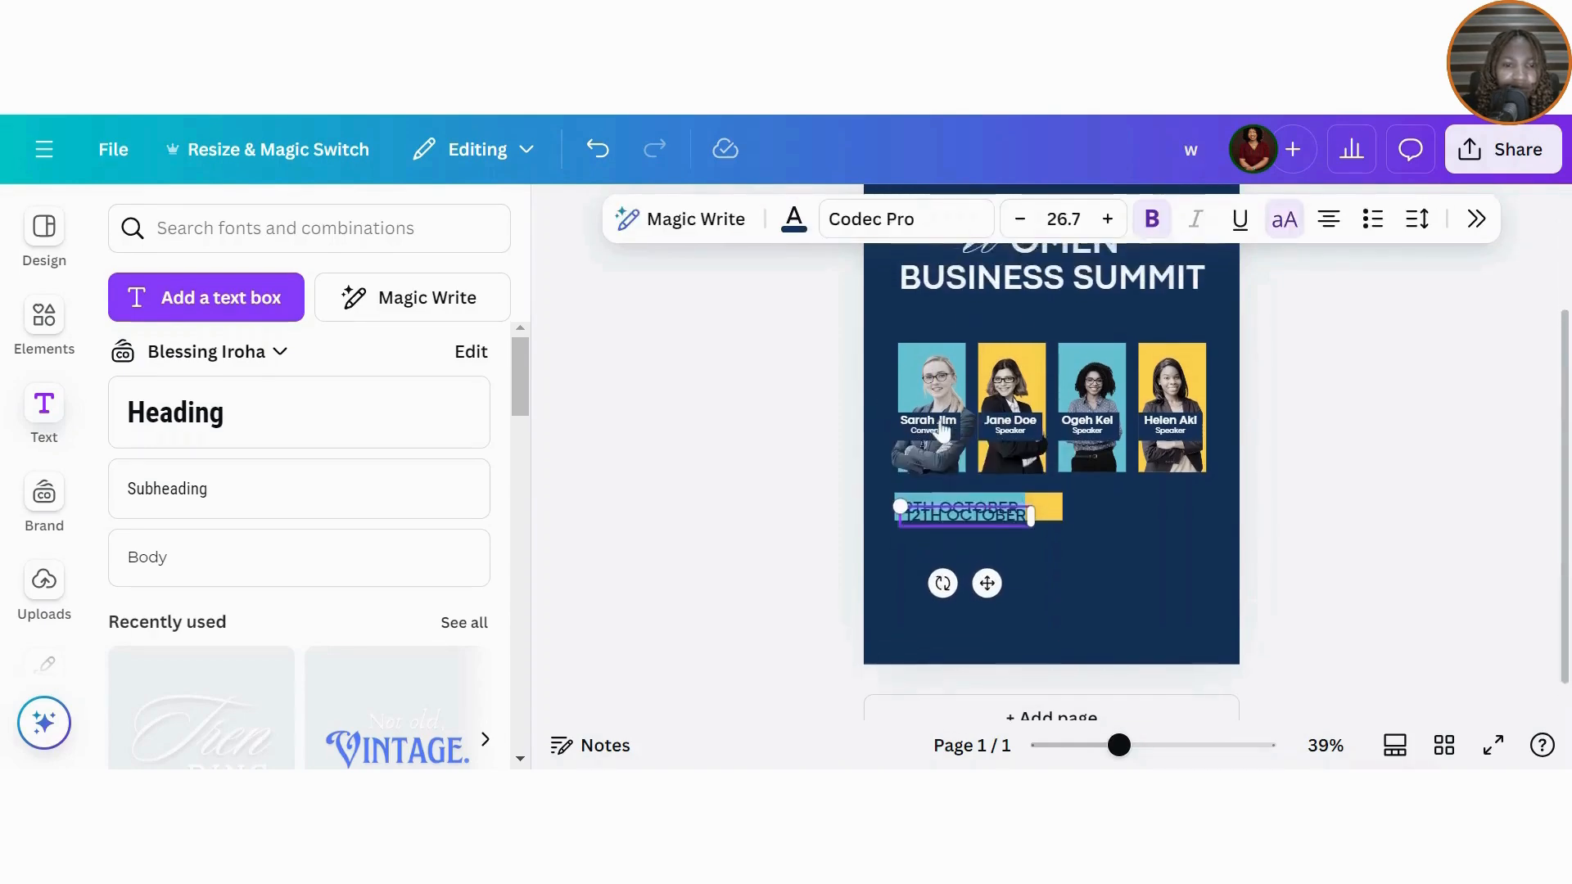
pyautogui.scroll(1, 958, 555)
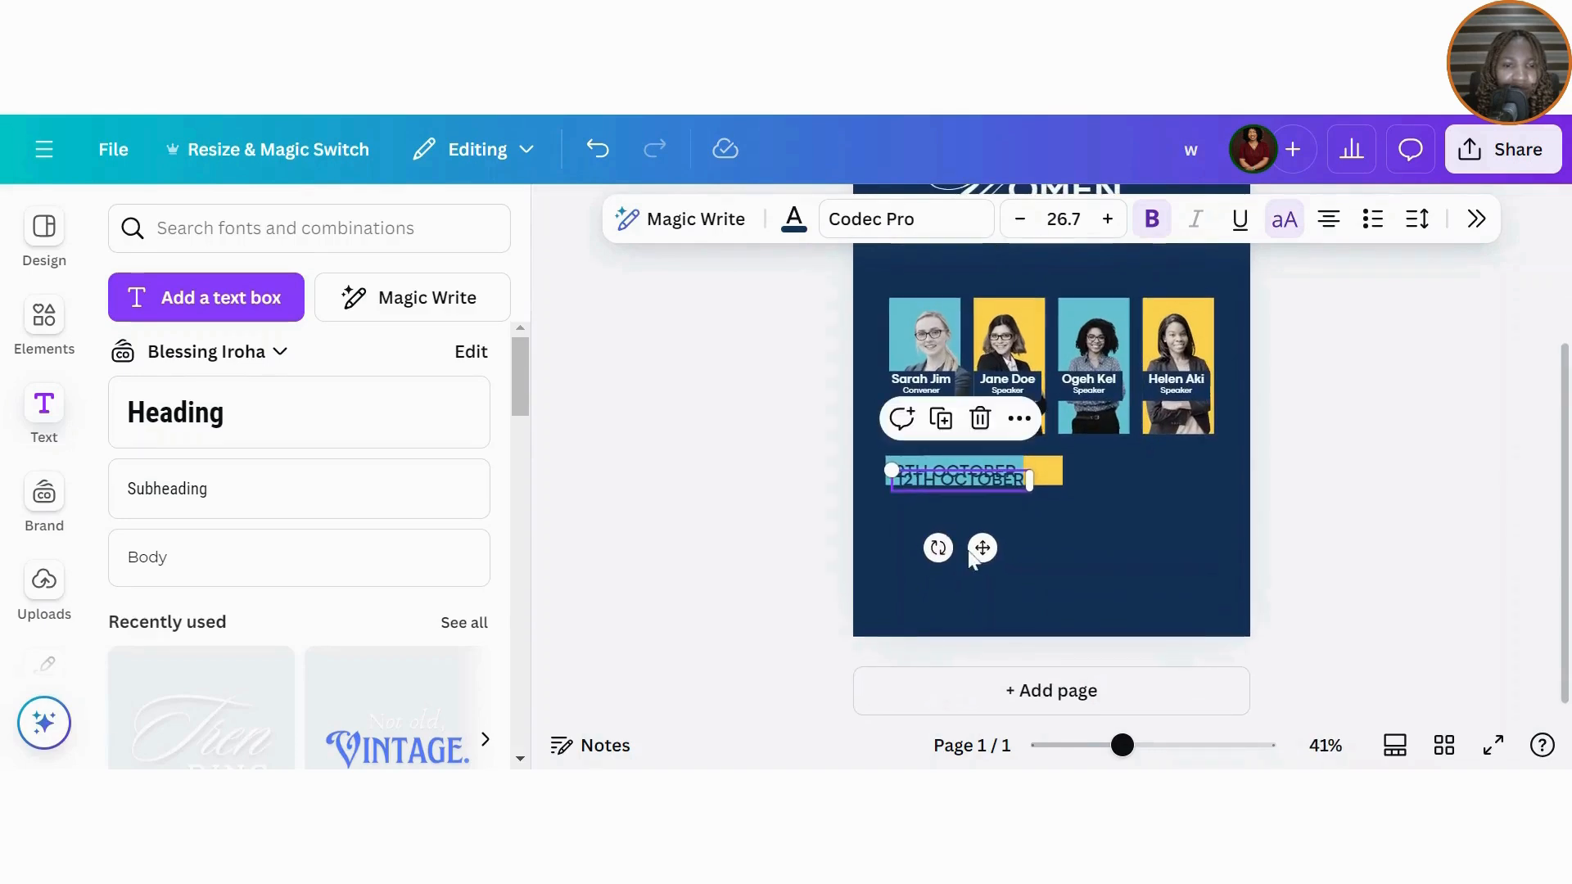
pyautogui.moveTo(983, 548); pyautogui.dragTo(1009, 575)
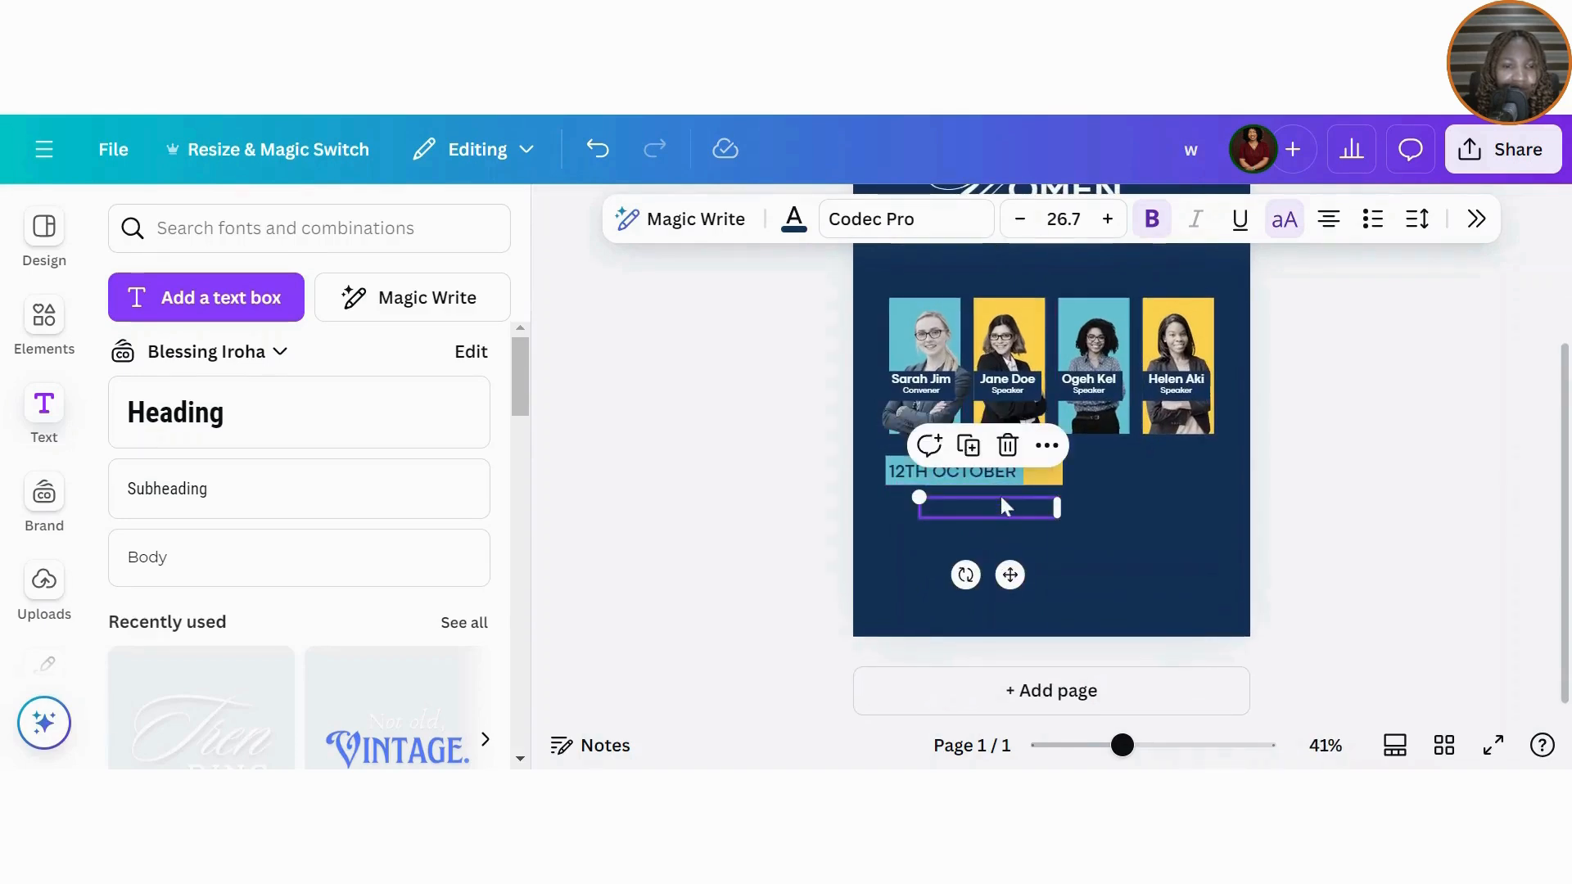
pyautogui.moveTo(1000, 506); pyautogui.dragTo(923, 506)
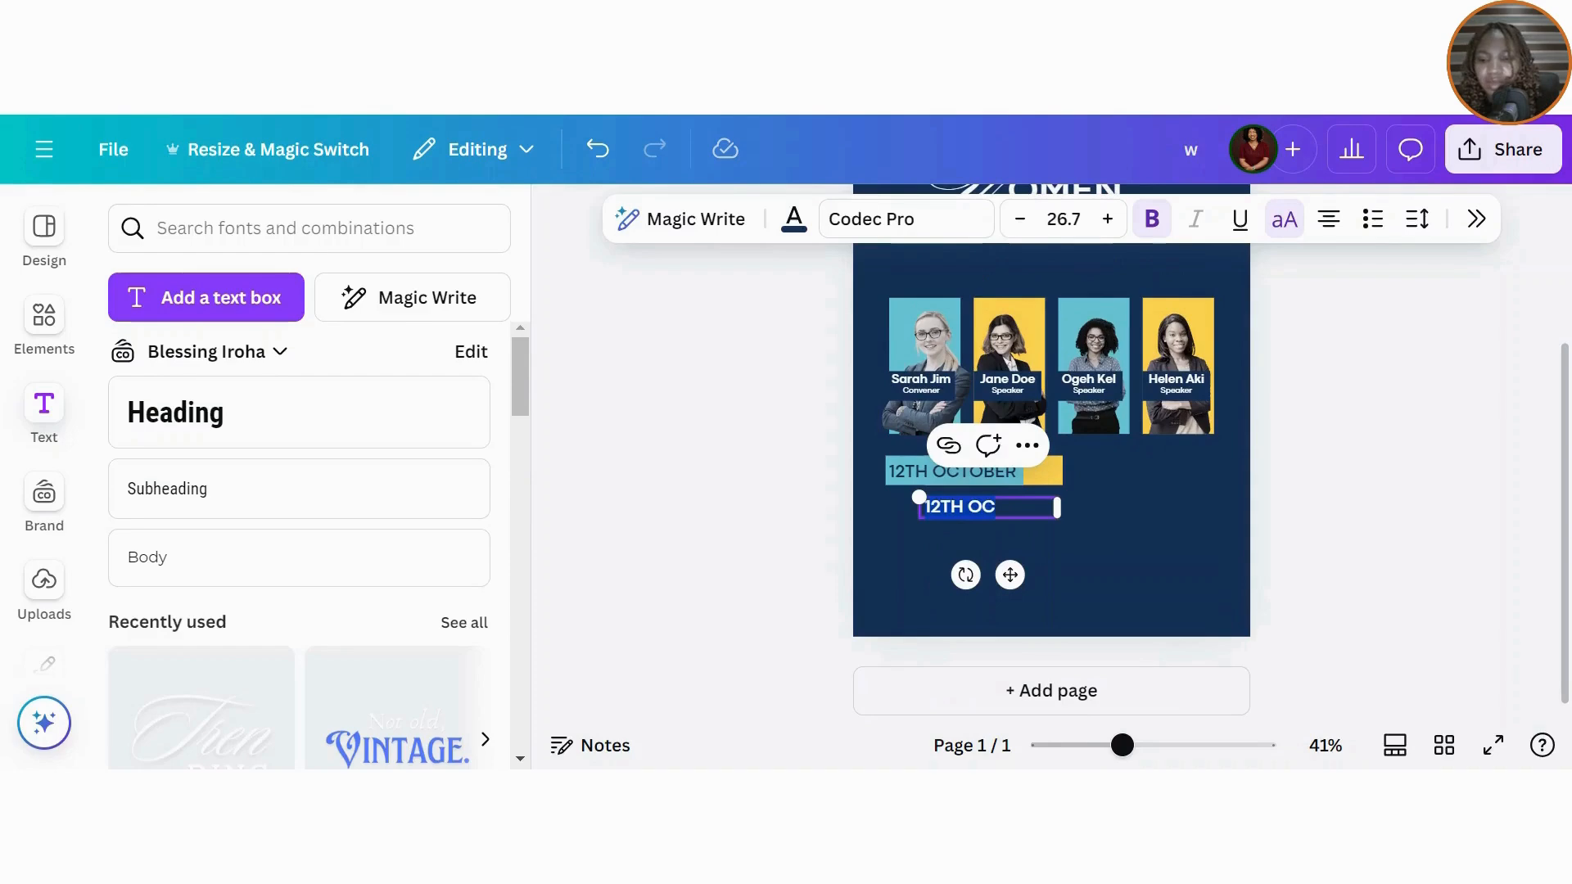
pyautogui.hotkey('ctrl', 'a')
pyautogui.press('BackSpace')
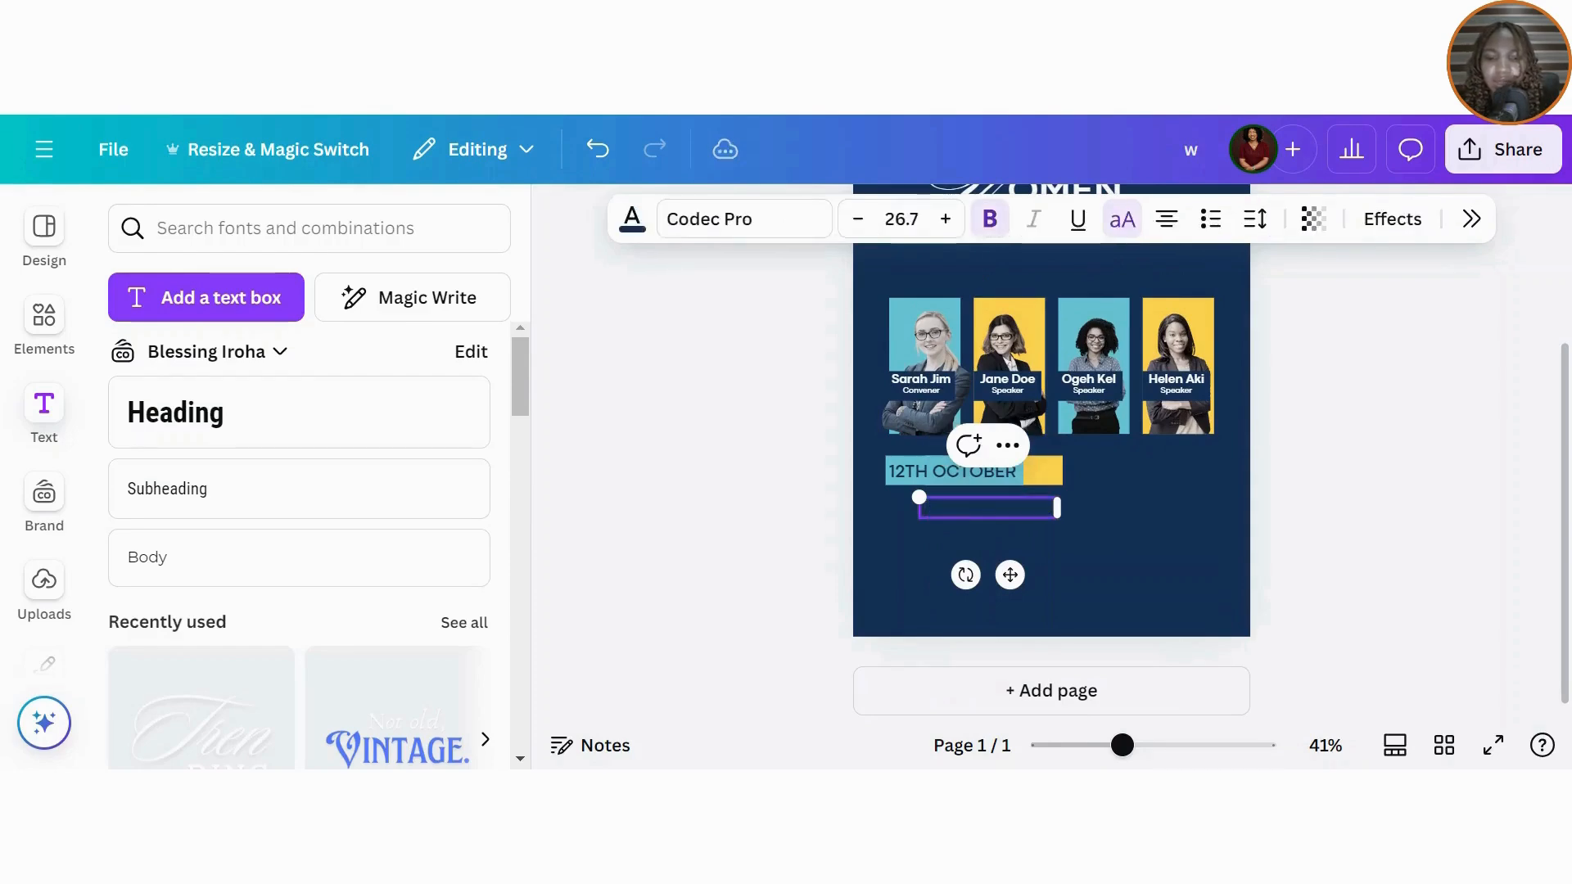
pyautogui.press('Return')
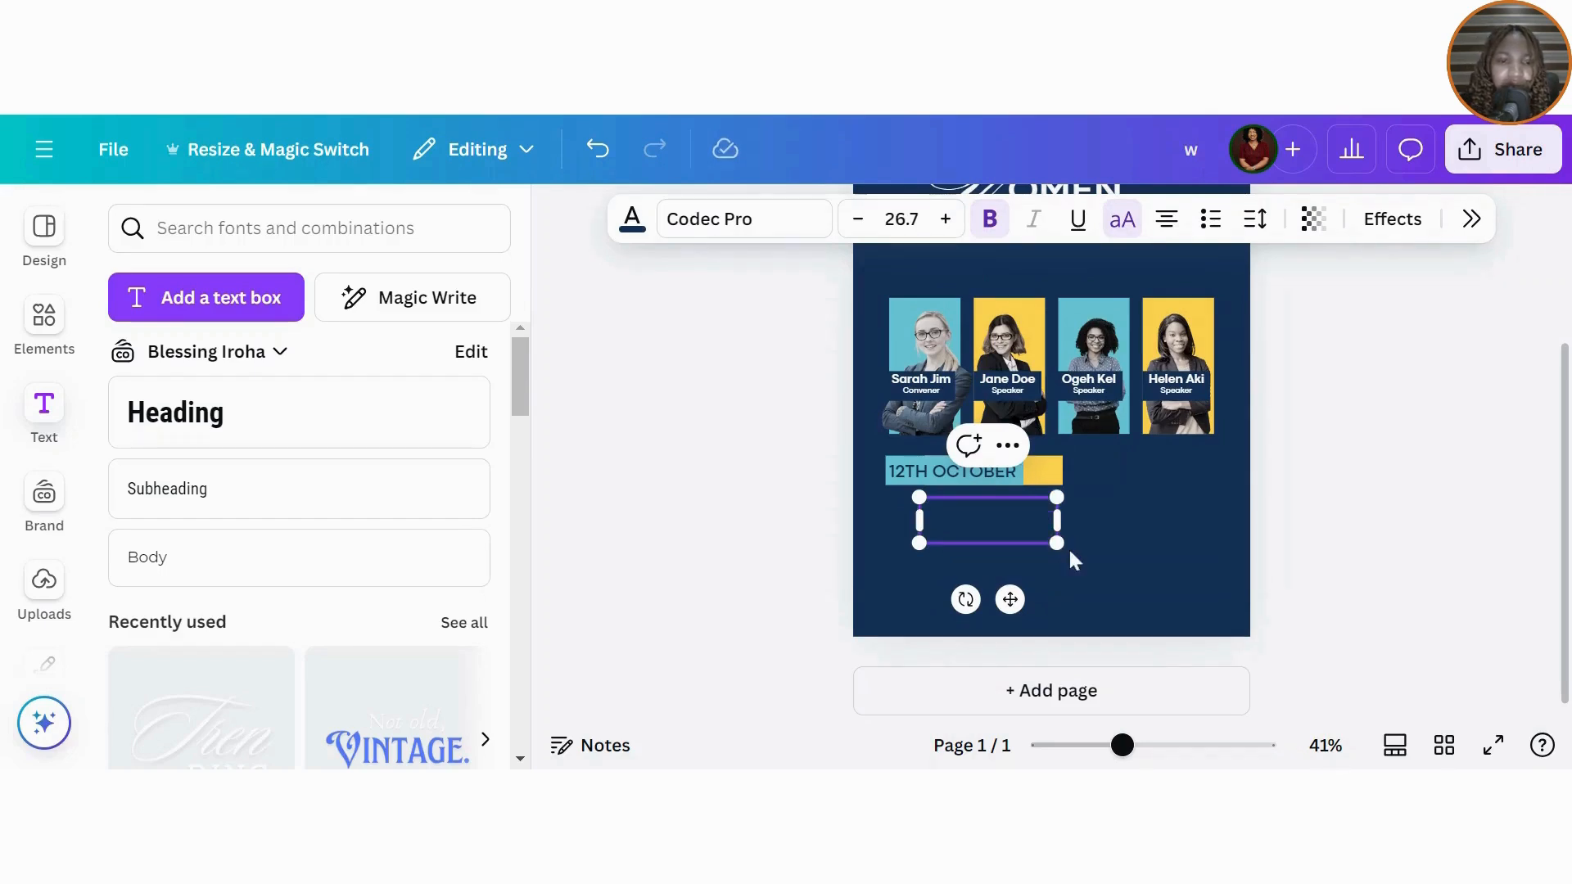
pyautogui.moveTo(1059, 546); pyautogui.dragTo(983, 514)
pyautogui.moveTo(961, 568); pyautogui.dragTo(1056, 533)
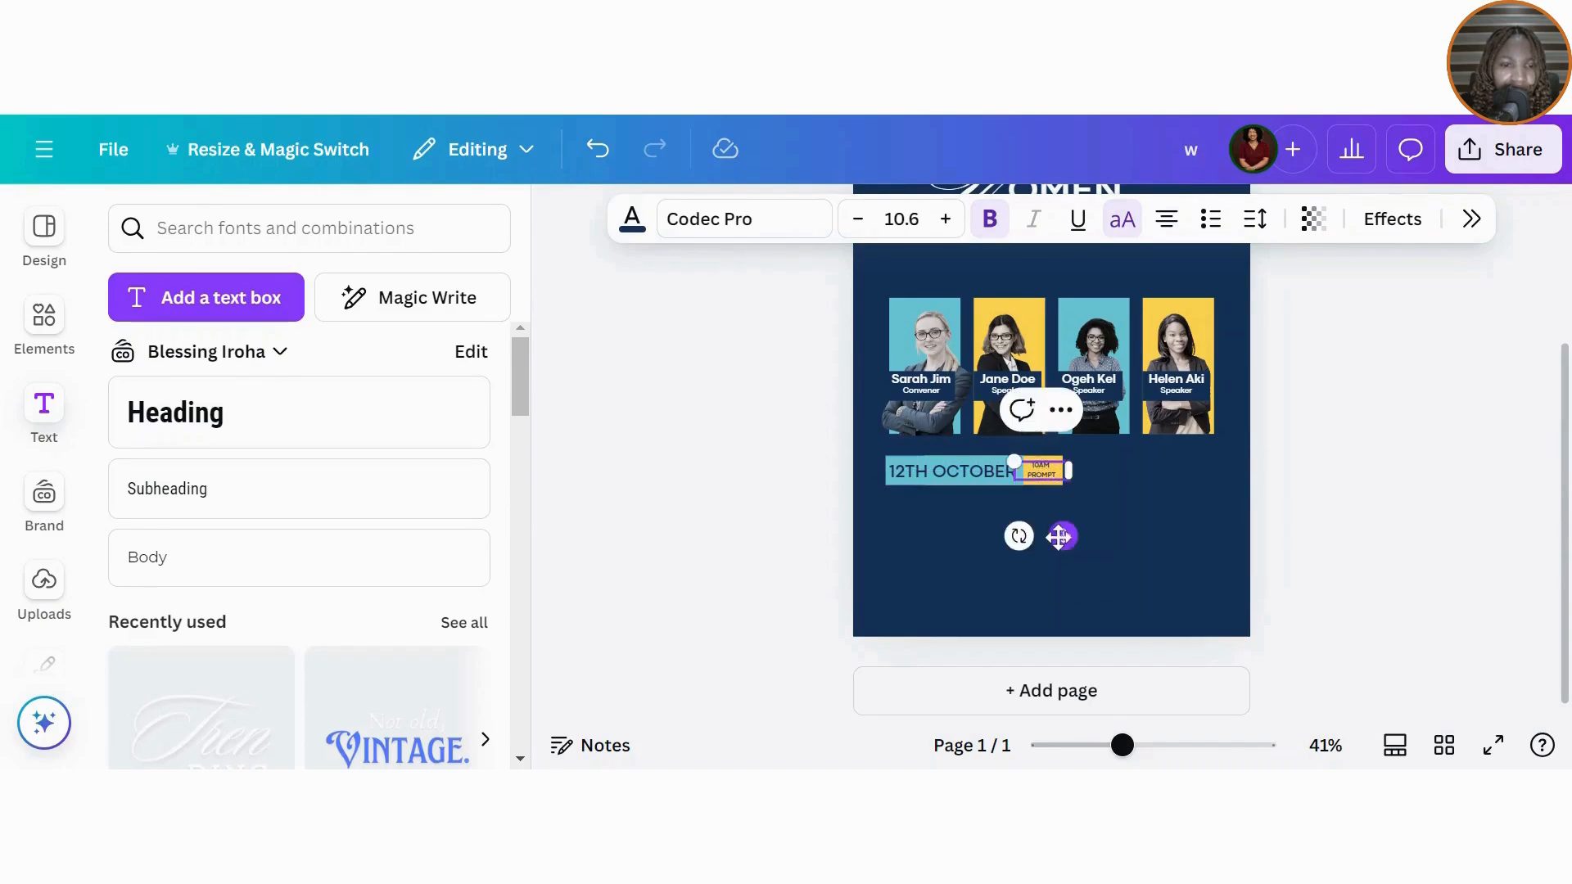
pyautogui.click(1165, 502)
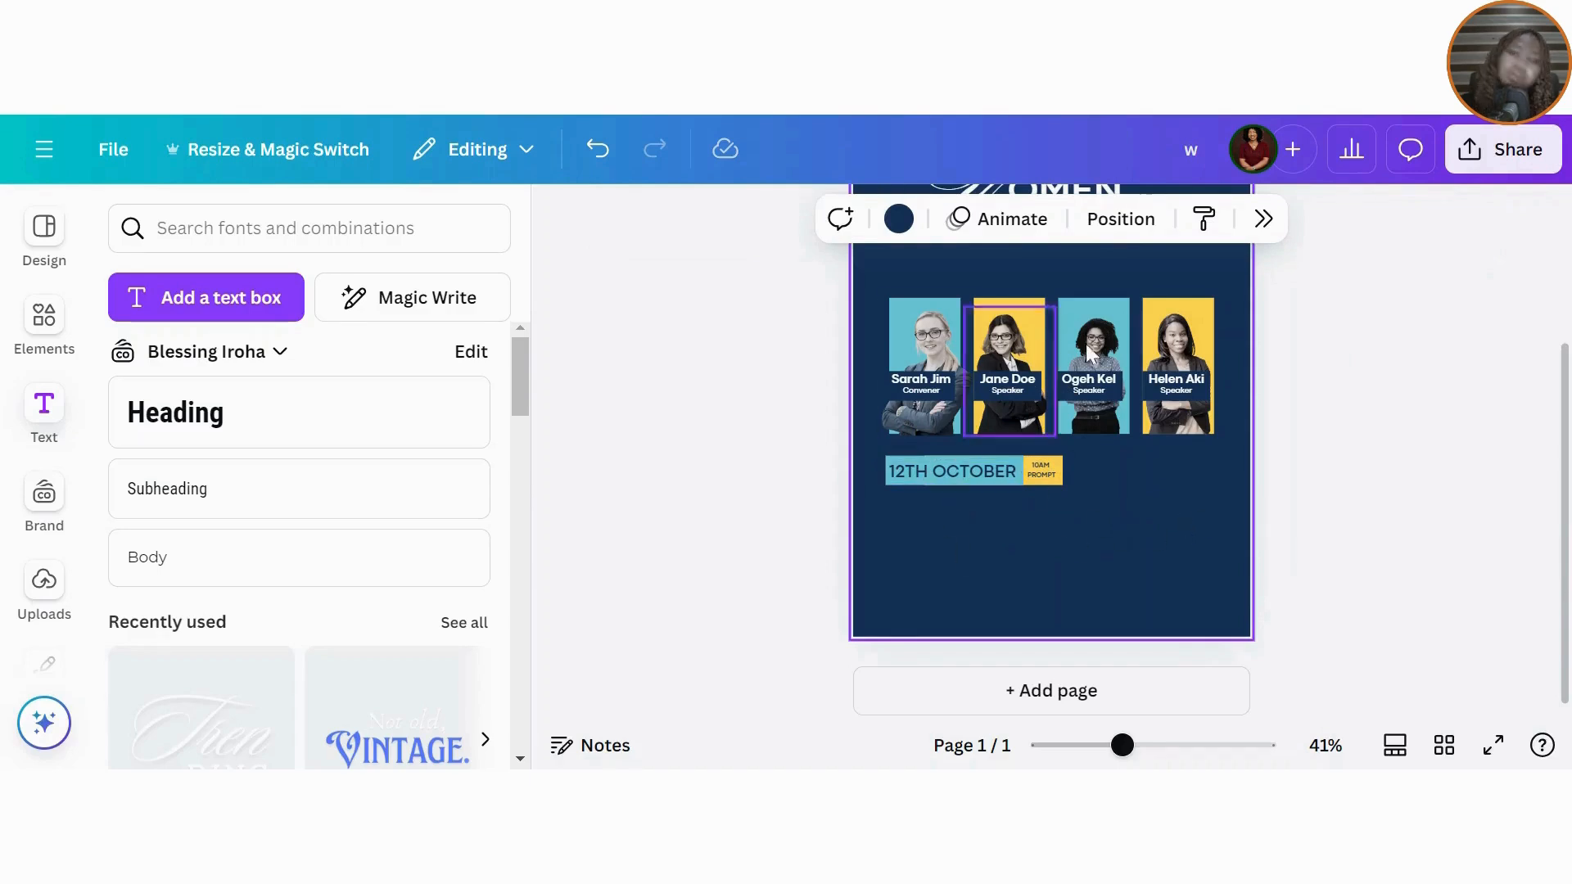
pyautogui.scroll(2, 1566, 446)
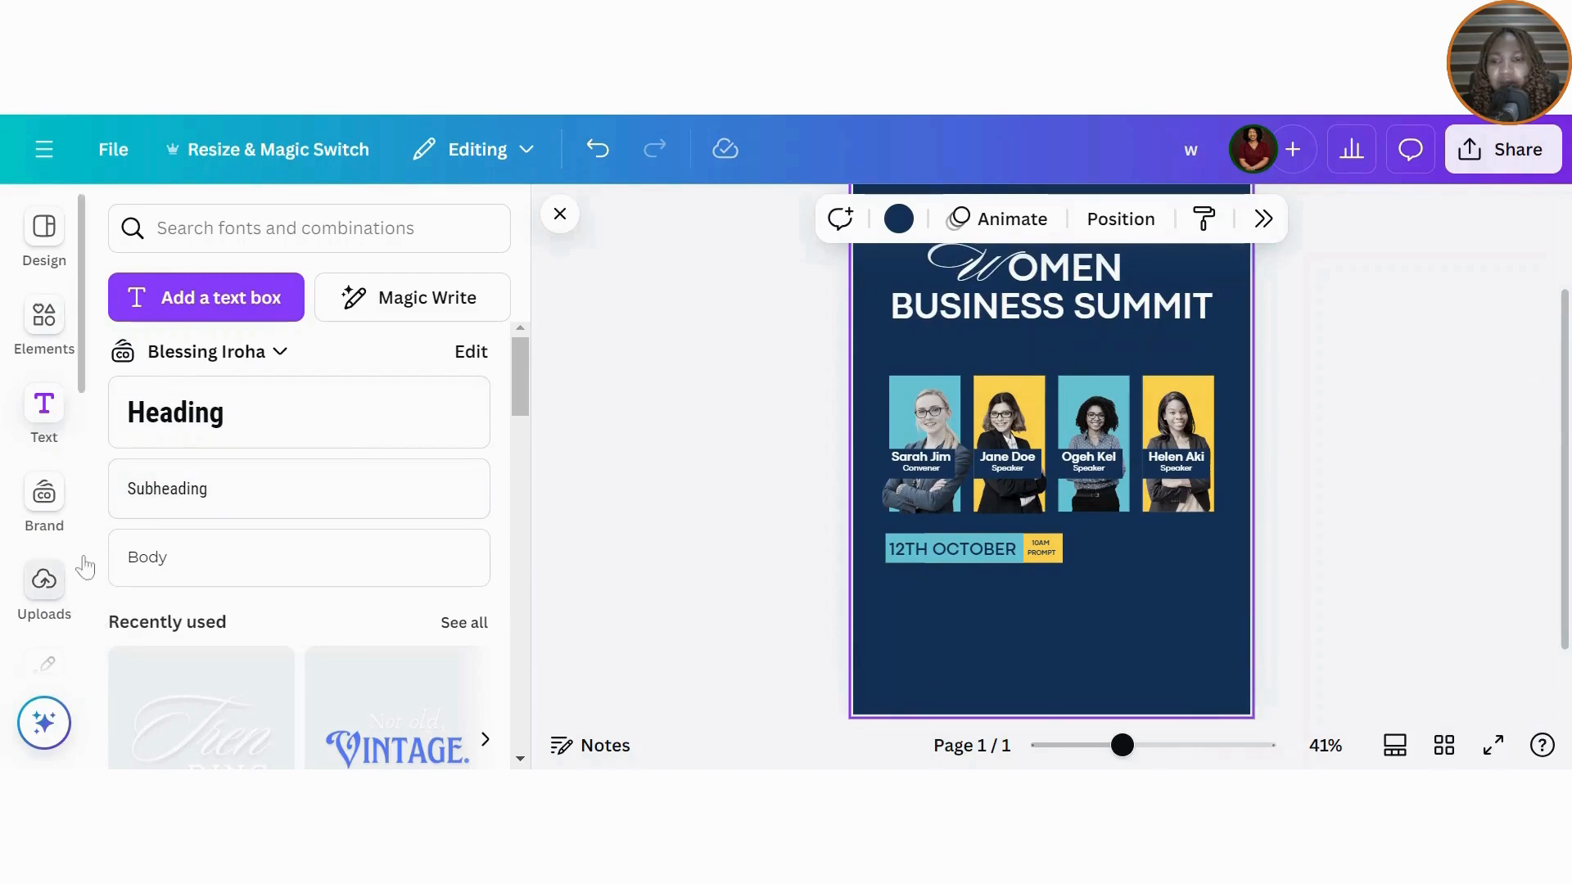
# Step: Generate a 20-word lorem ipsum paragraph and move it up under the title
pyautogui.moveTo(82, 383); pyautogui.dragTo(86, 562)
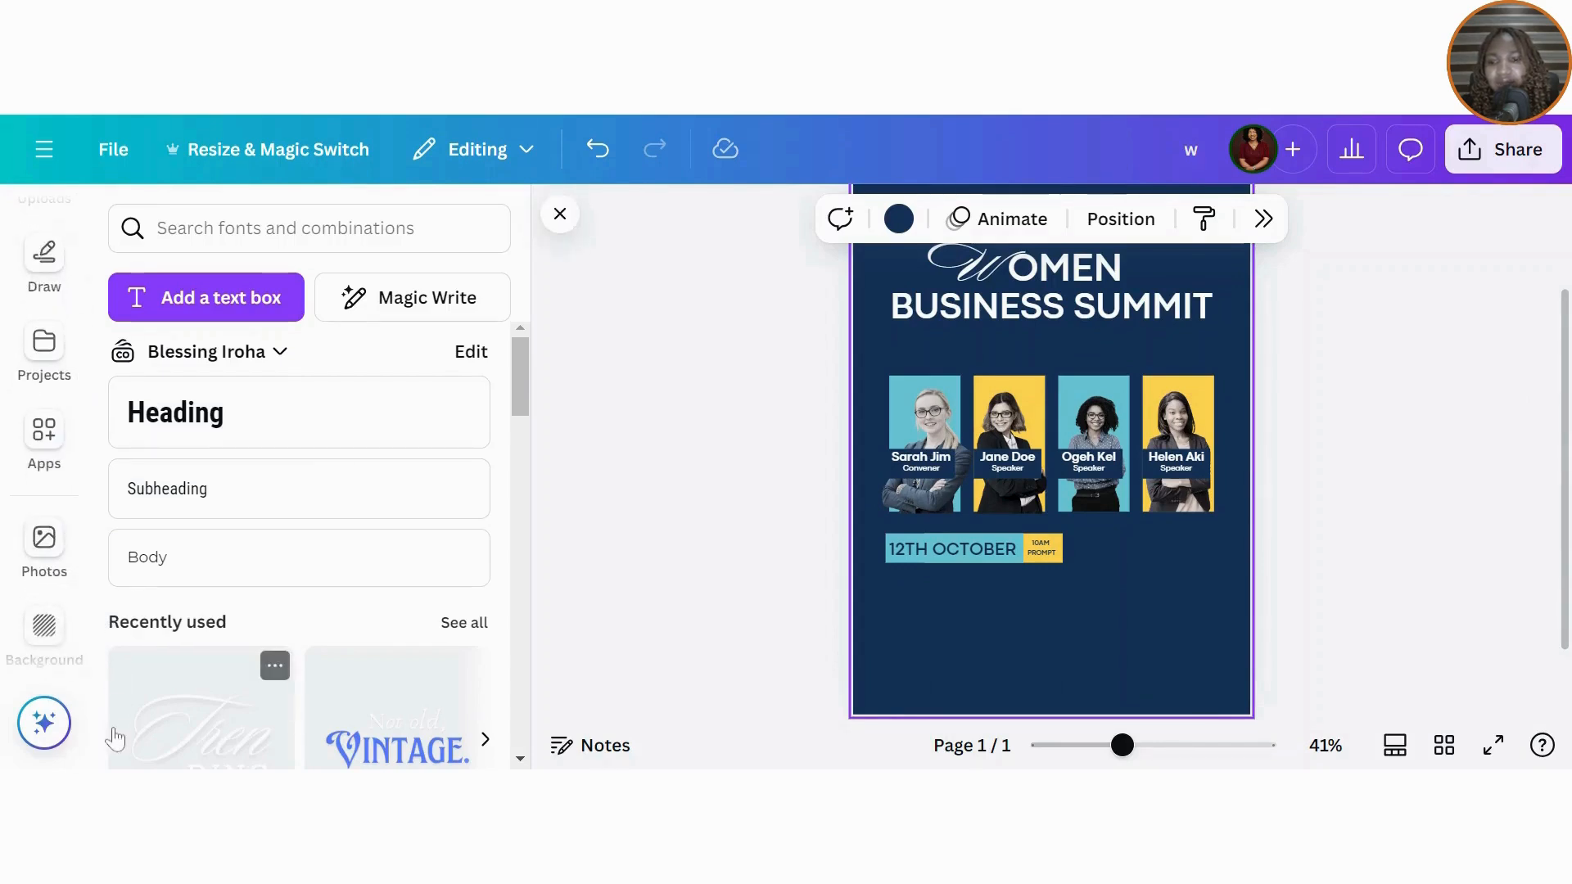
pyautogui.moveTo(83, 544); pyautogui.dragTo(85, 711)
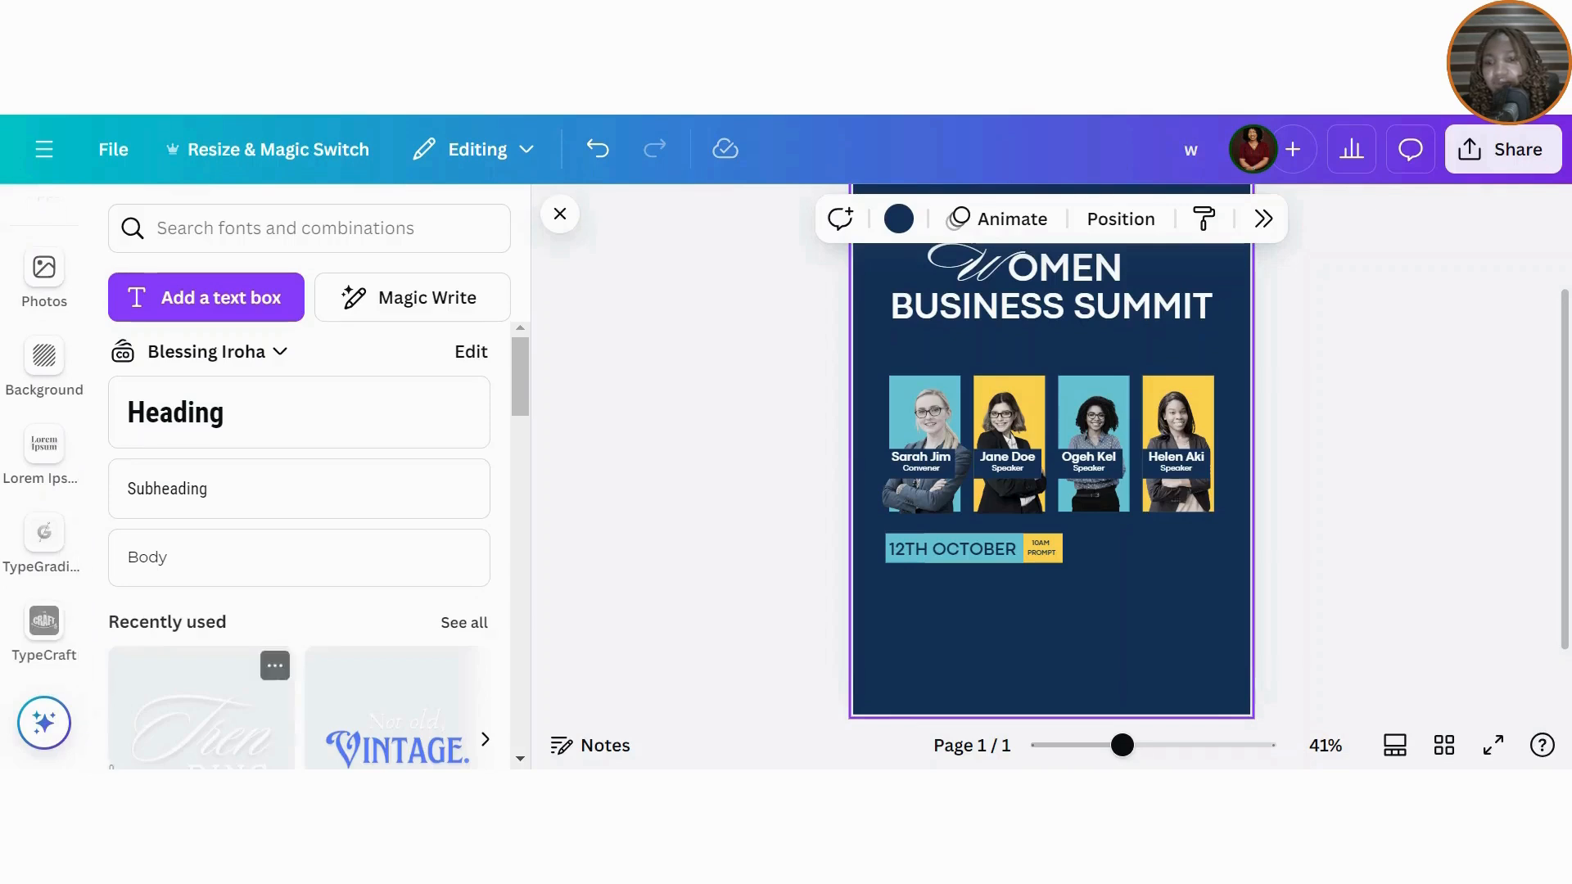
pyautogui.click(45, 447)
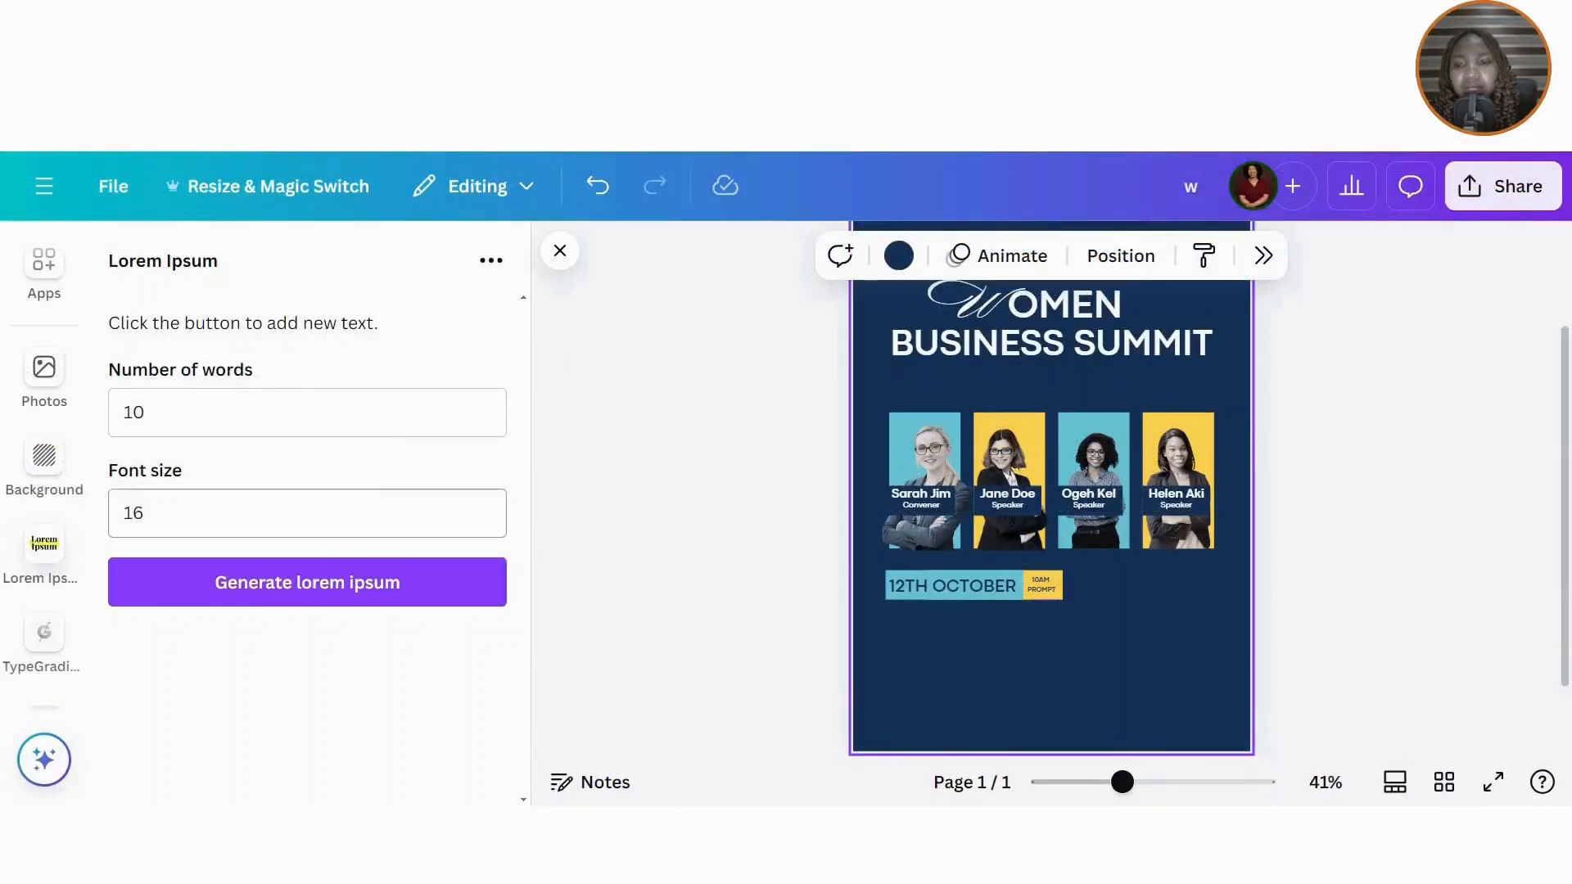
pyautogui.click(144, 412)
pyautogui.press('BackSpace')
pyautogui.press('BackSpace')
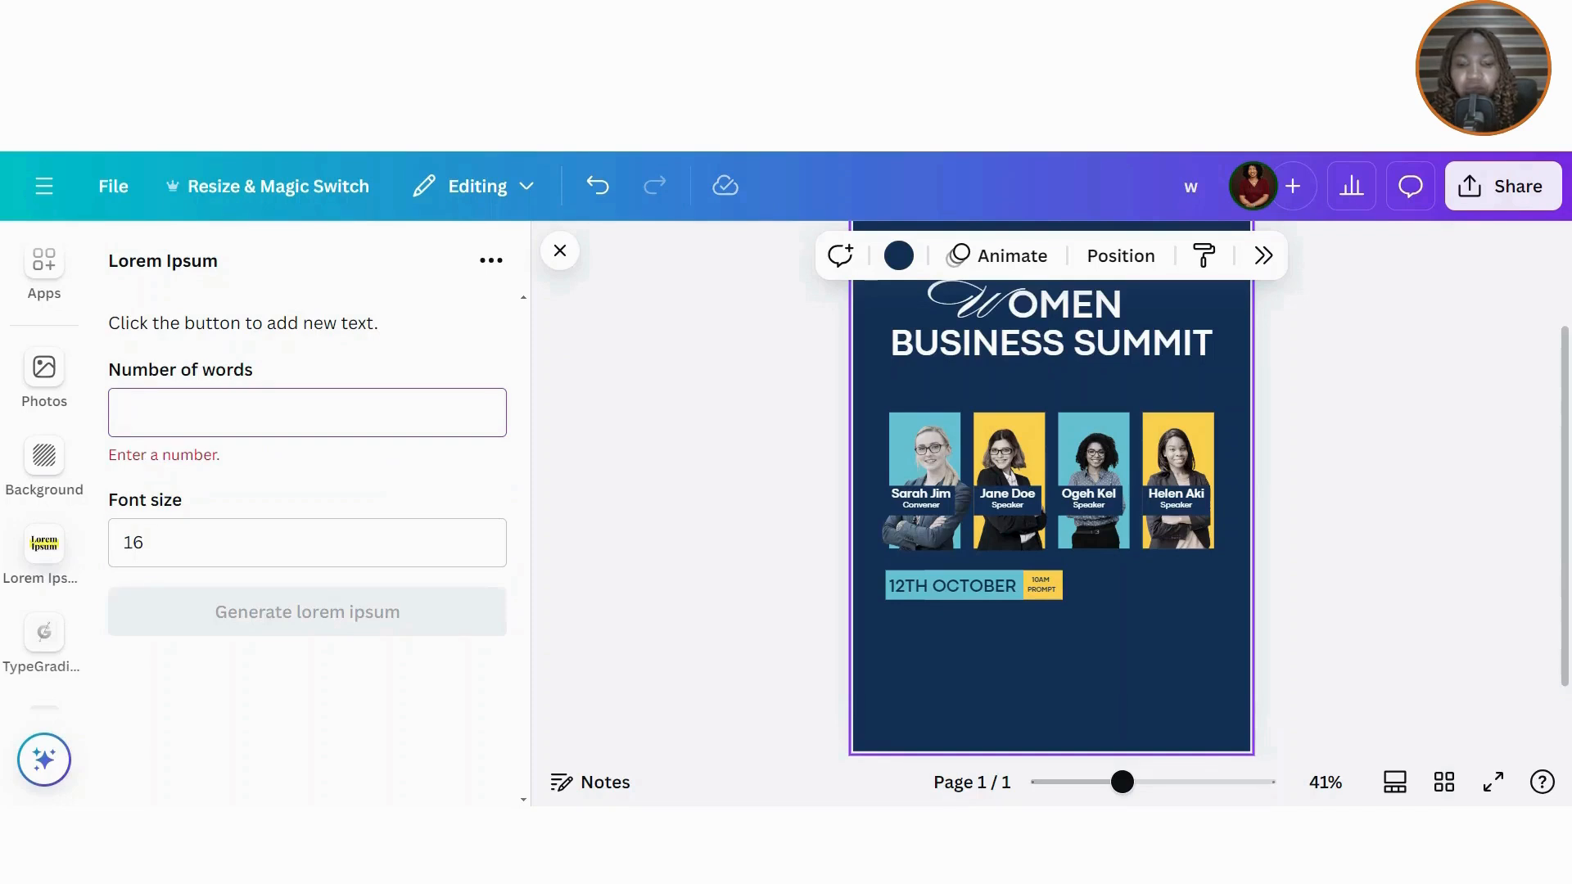
pyautogui.write('20')
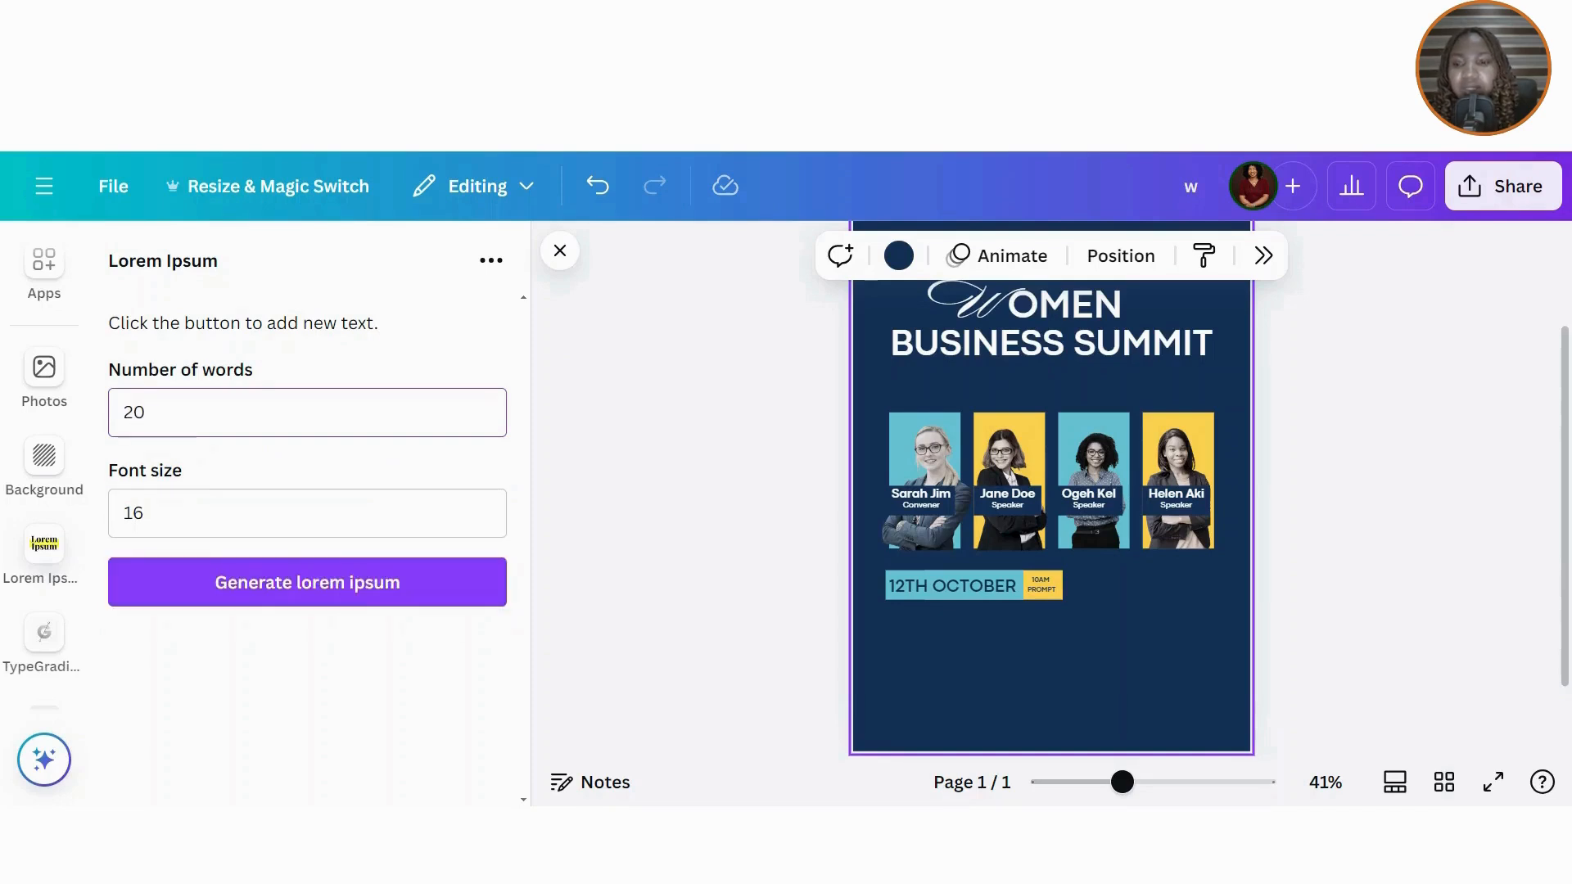
pyautogui.click(284, 604)
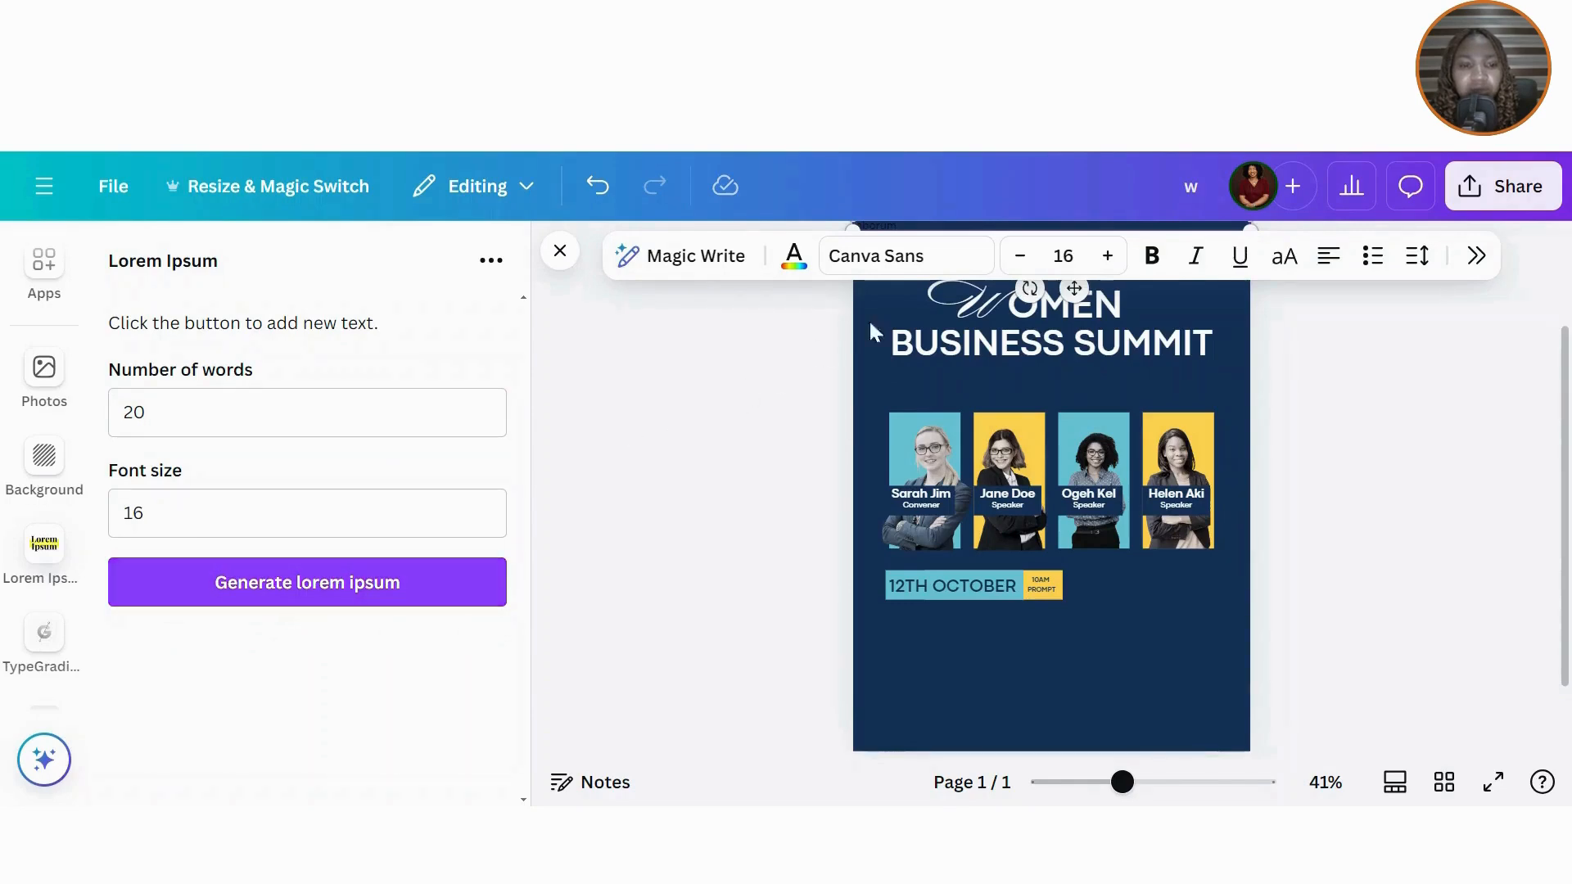
pyautogui.moveTo(1073, 288); pyautogui.dragTo(1063, 466)
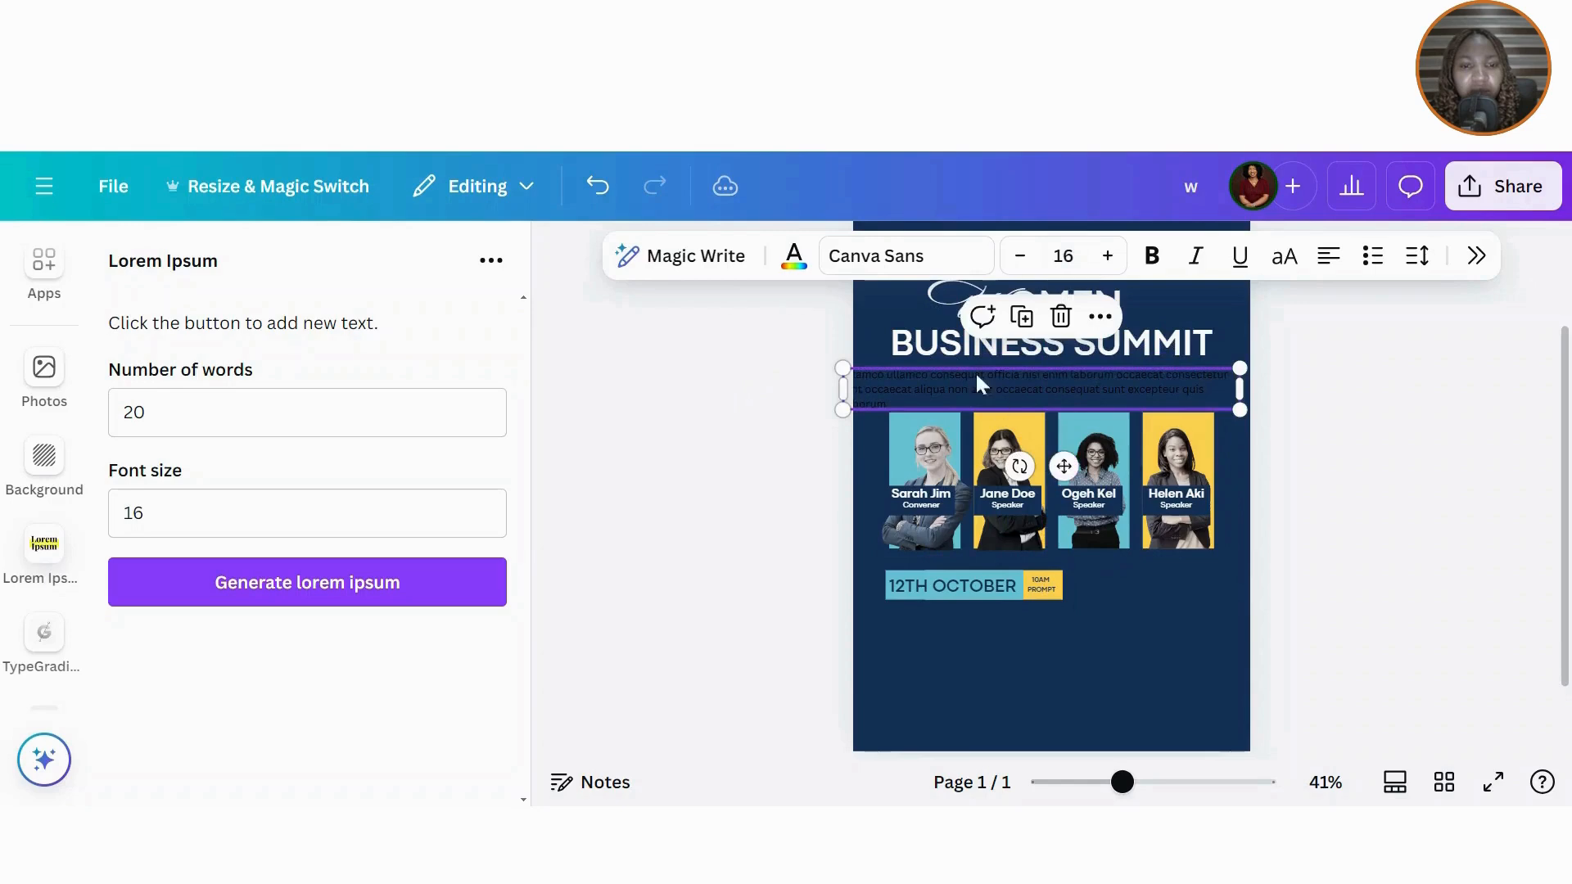
# Step: Make the paragraph white, about size 10.8, centre-aligned, and centred beneath the title
pyautogui.click(794, 258)
pyautogui.click(1481, 455)
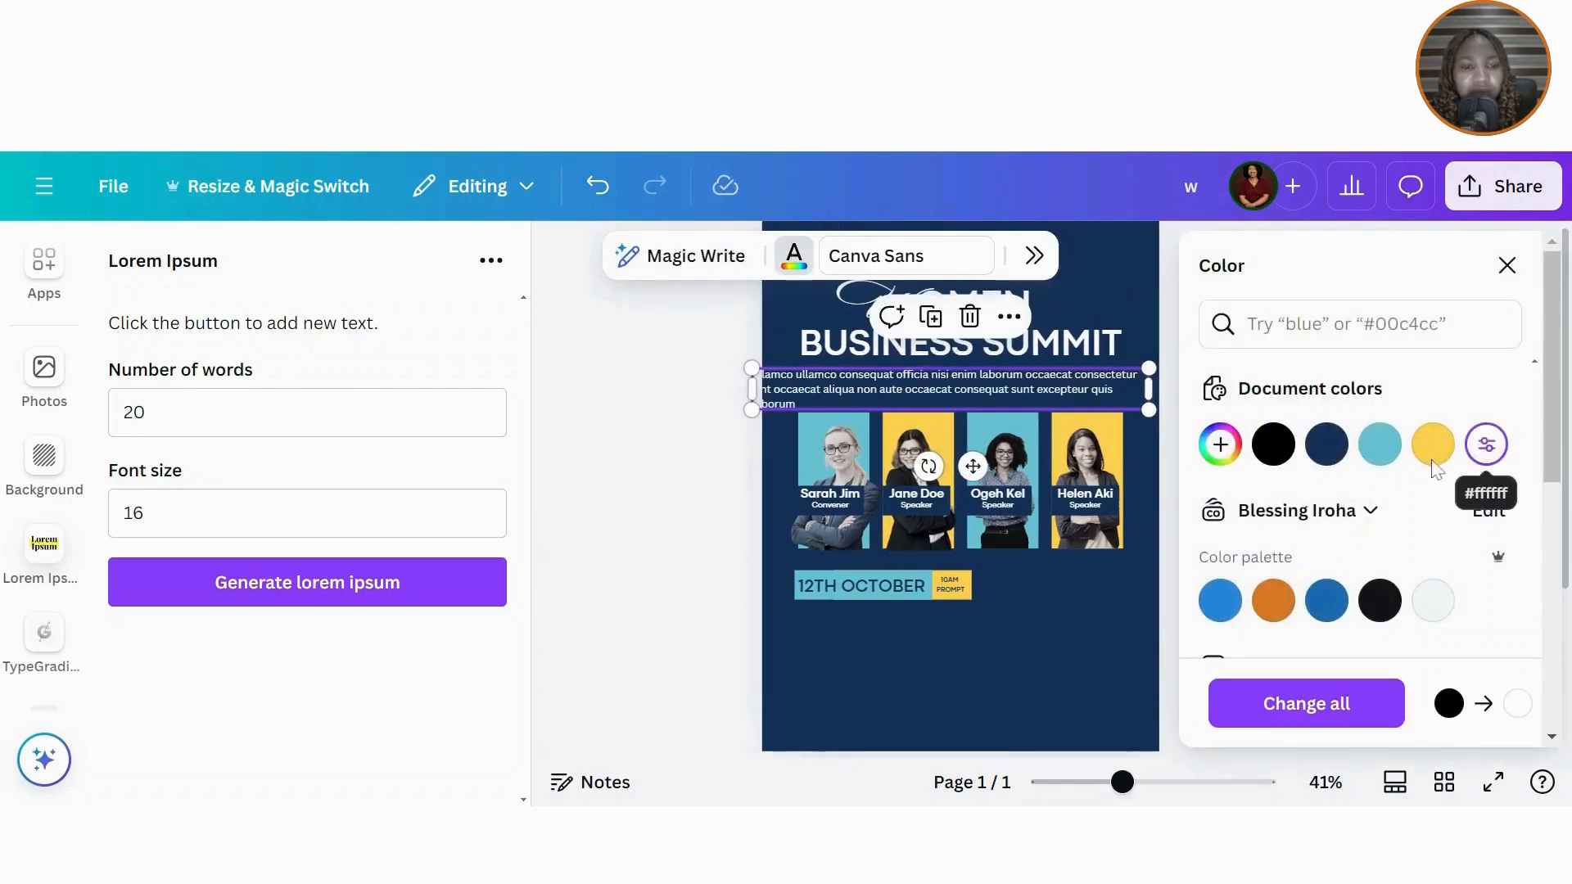
pyautogui.click(1522, 263)
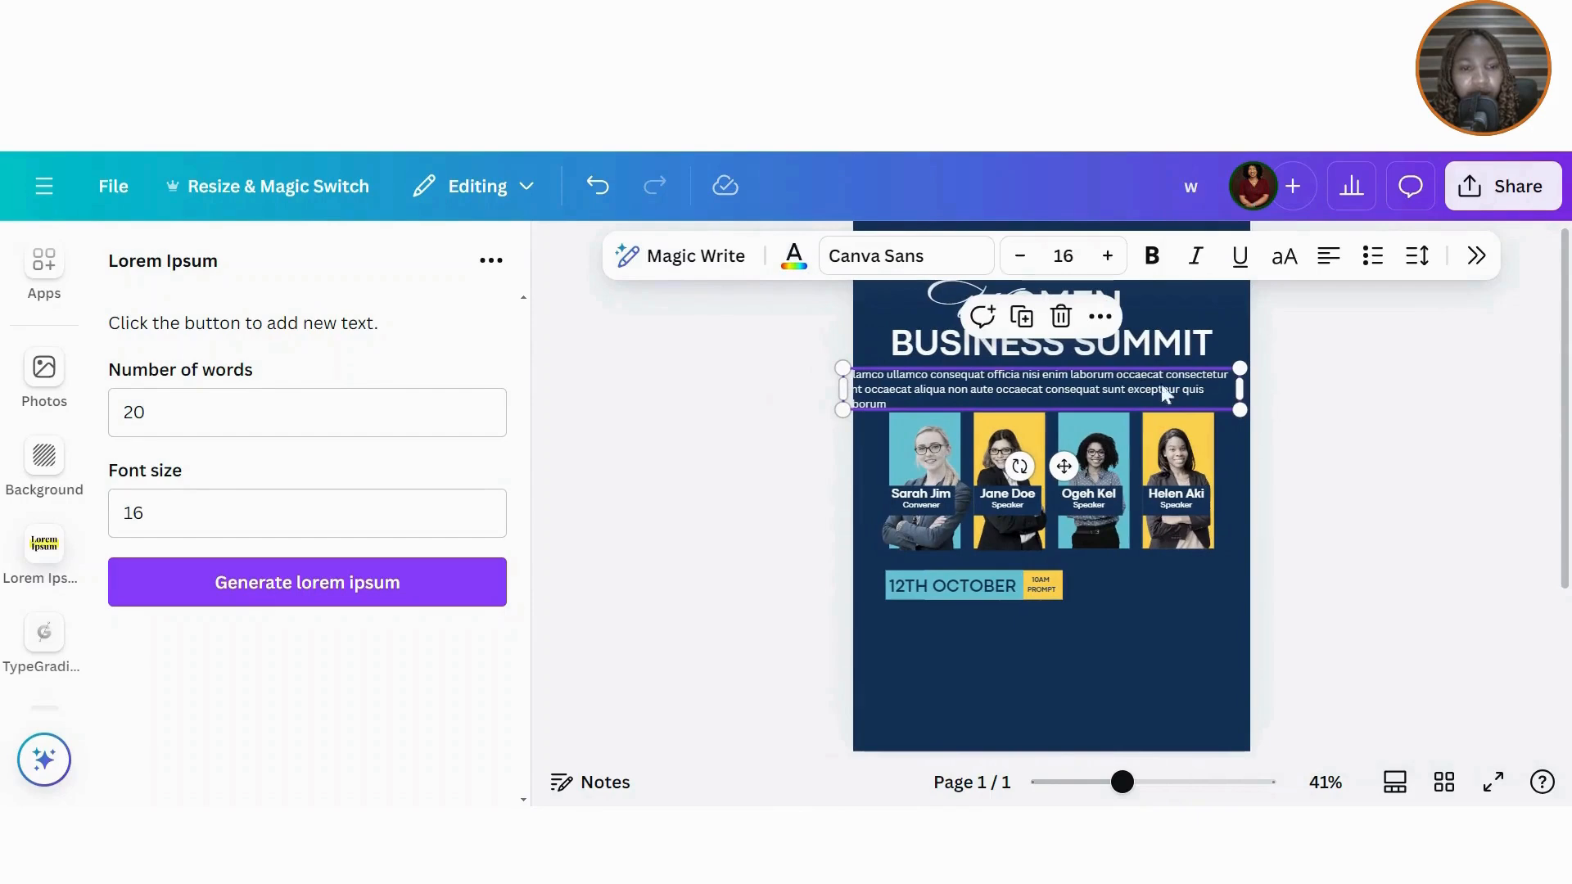
pyautogui.moveTo(1241, 415); pyautogui.dragTo(1111, 396)
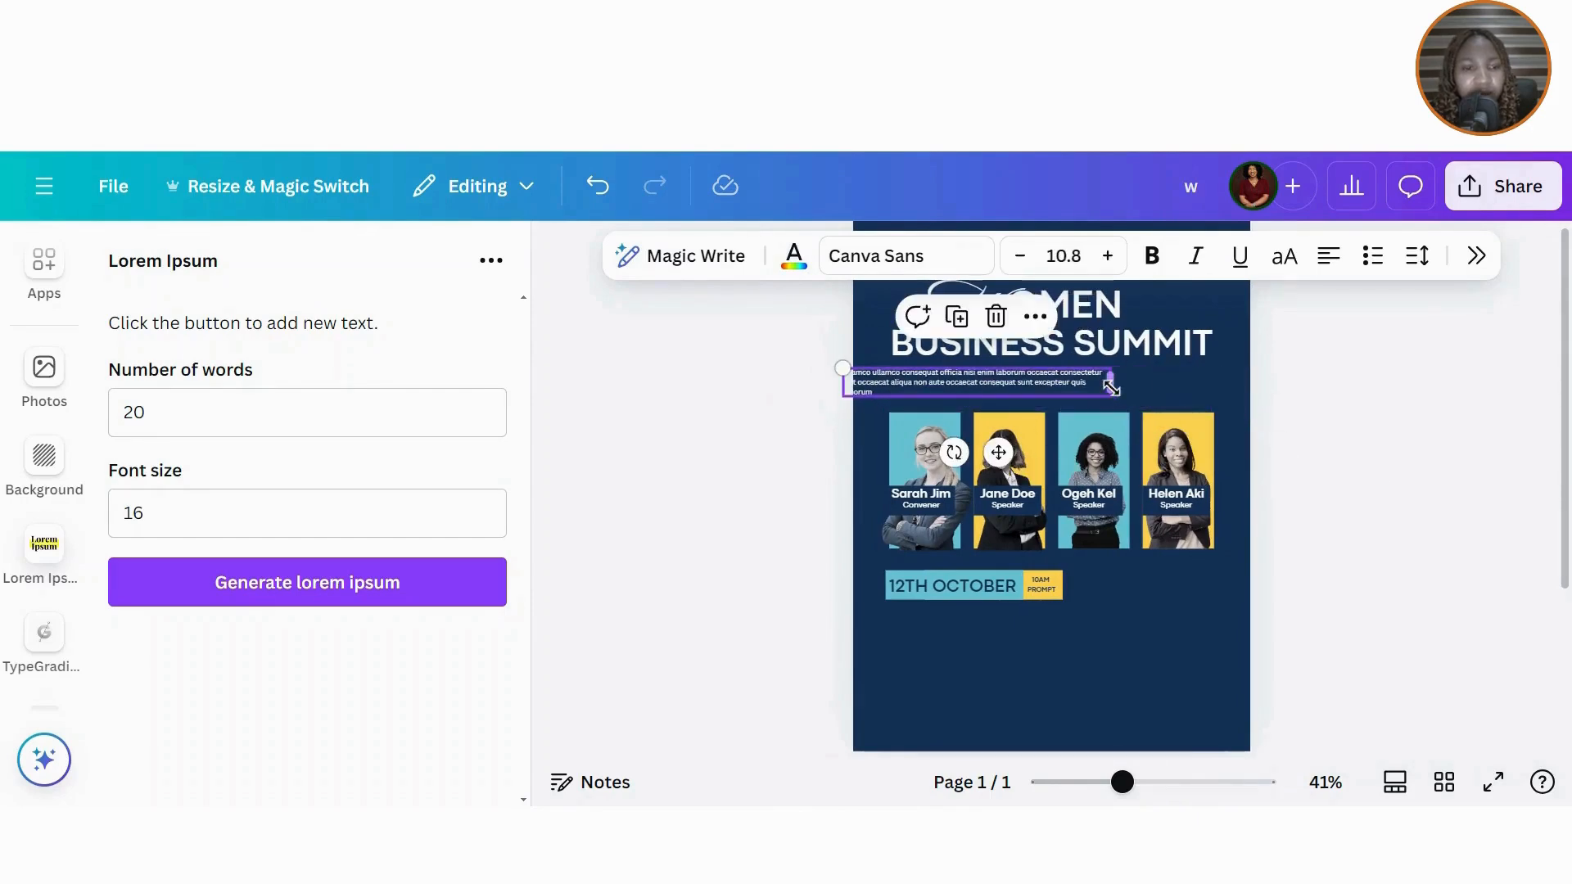
pyautogui.click(1328, 260)
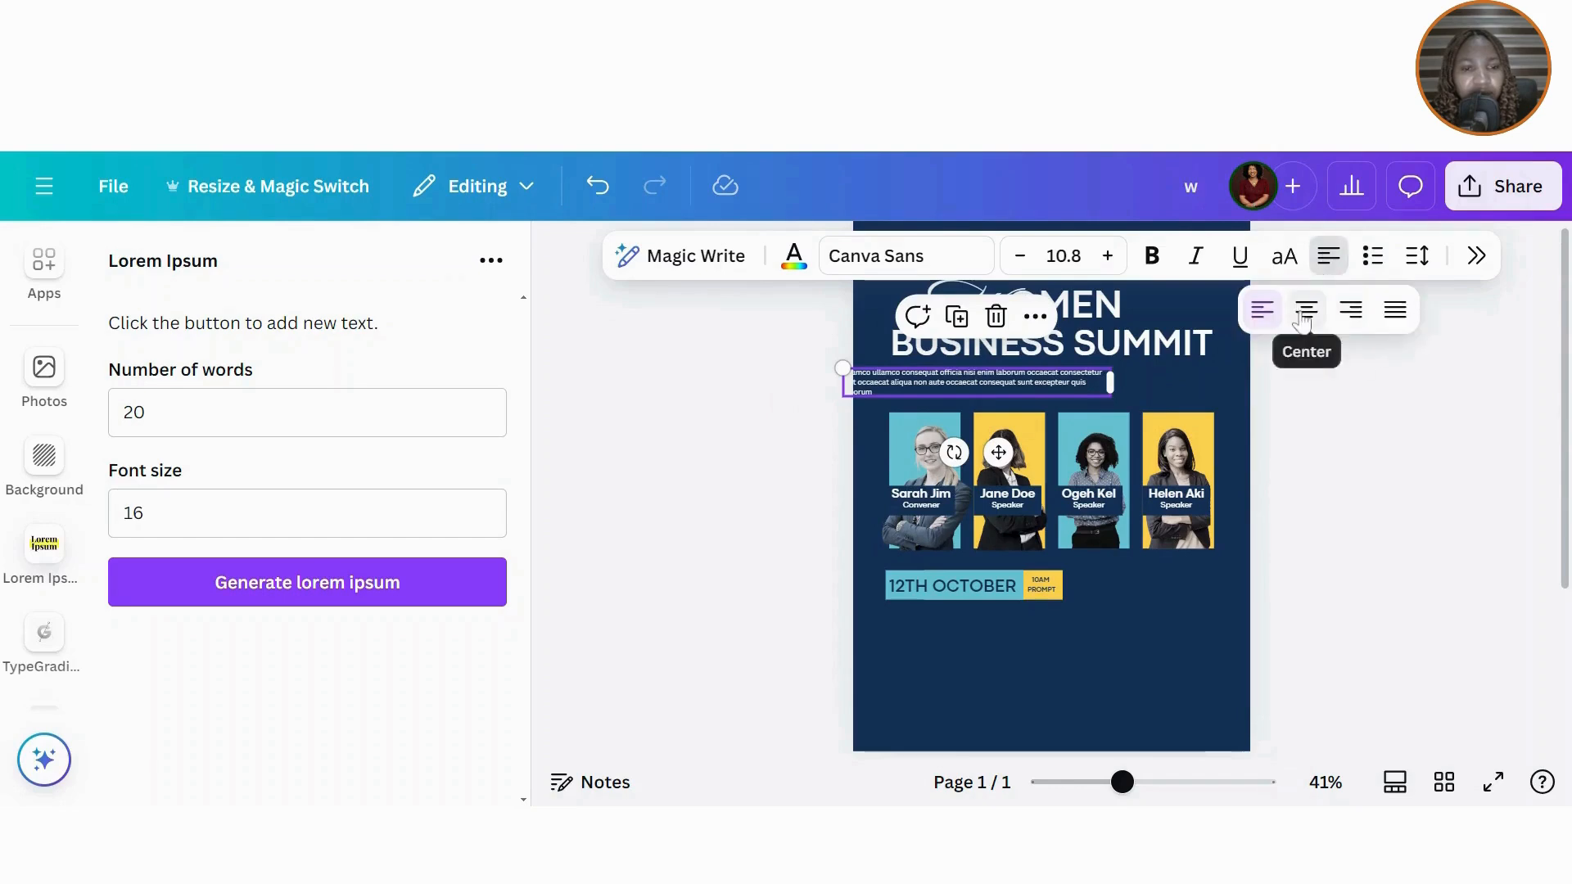
pyautogui.click(1305, 308)
pyautogui.moveTo(1054, 399); pyautogui.dragTo(1117, 384)
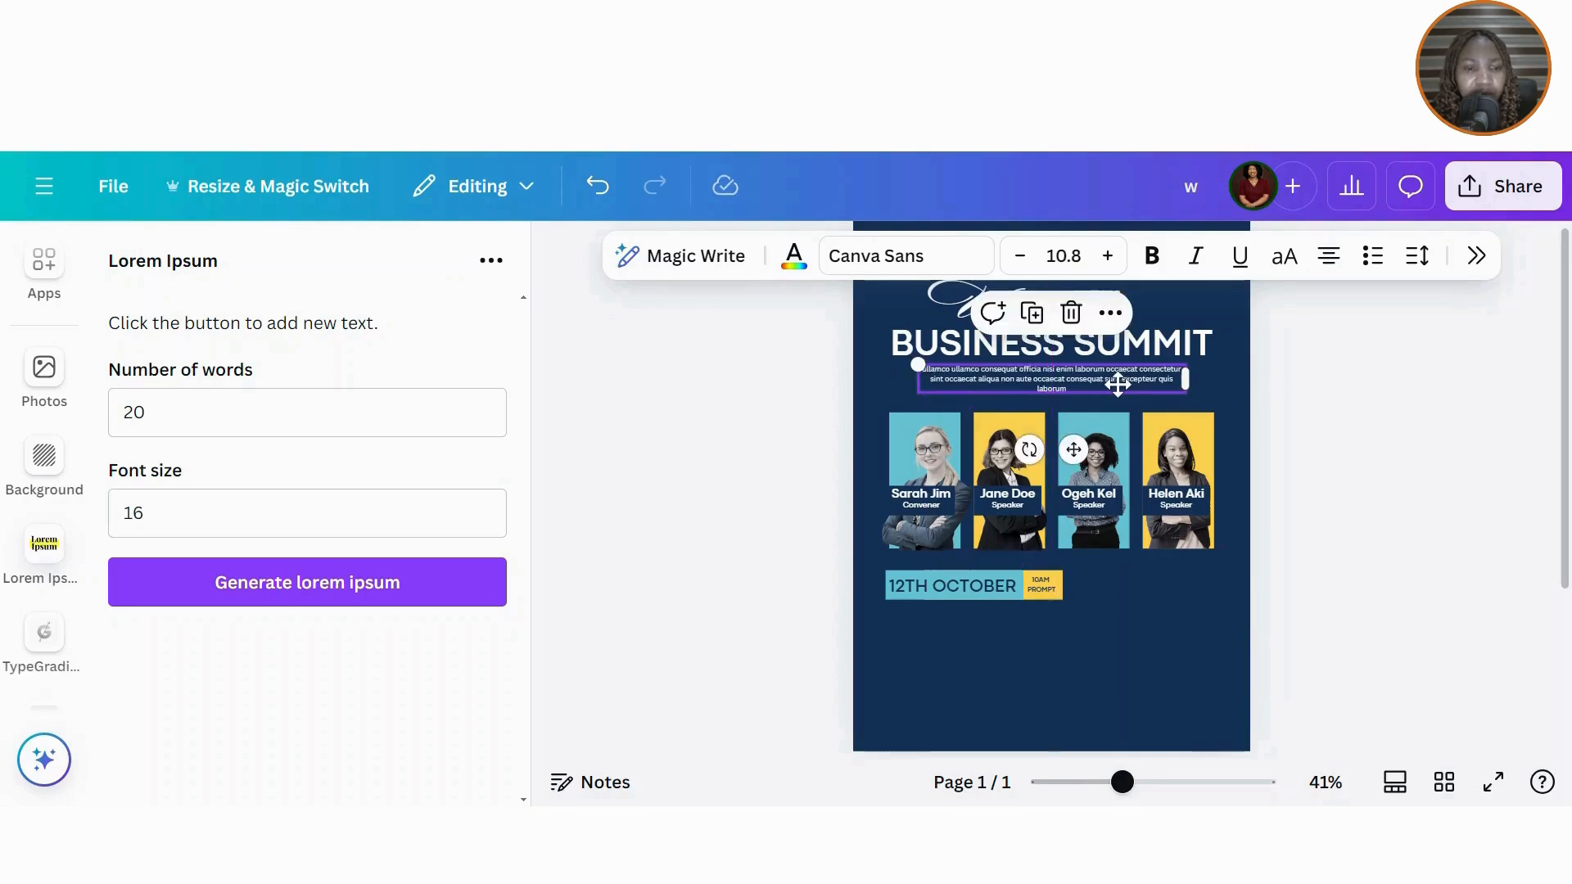
pyautogui.click(1335, 440)
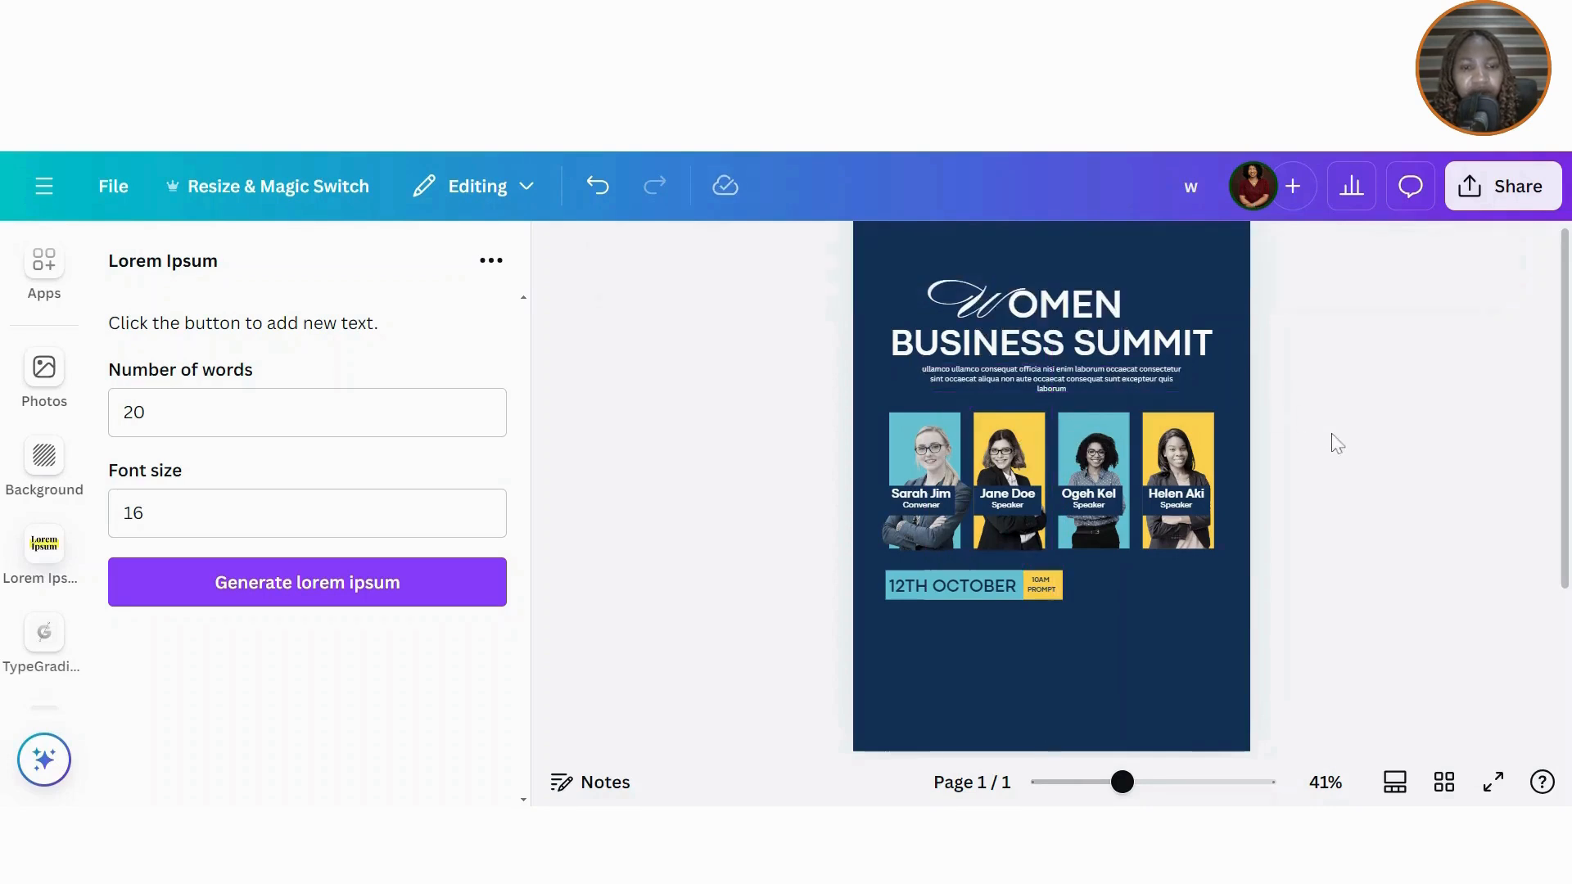
pyautogui.click(1075, 391)
# Step: Copy the paragraph beside the date banner, left-align and narrow it, and cut it after 'aliqua non'
pyautogui.click(1038, 321)
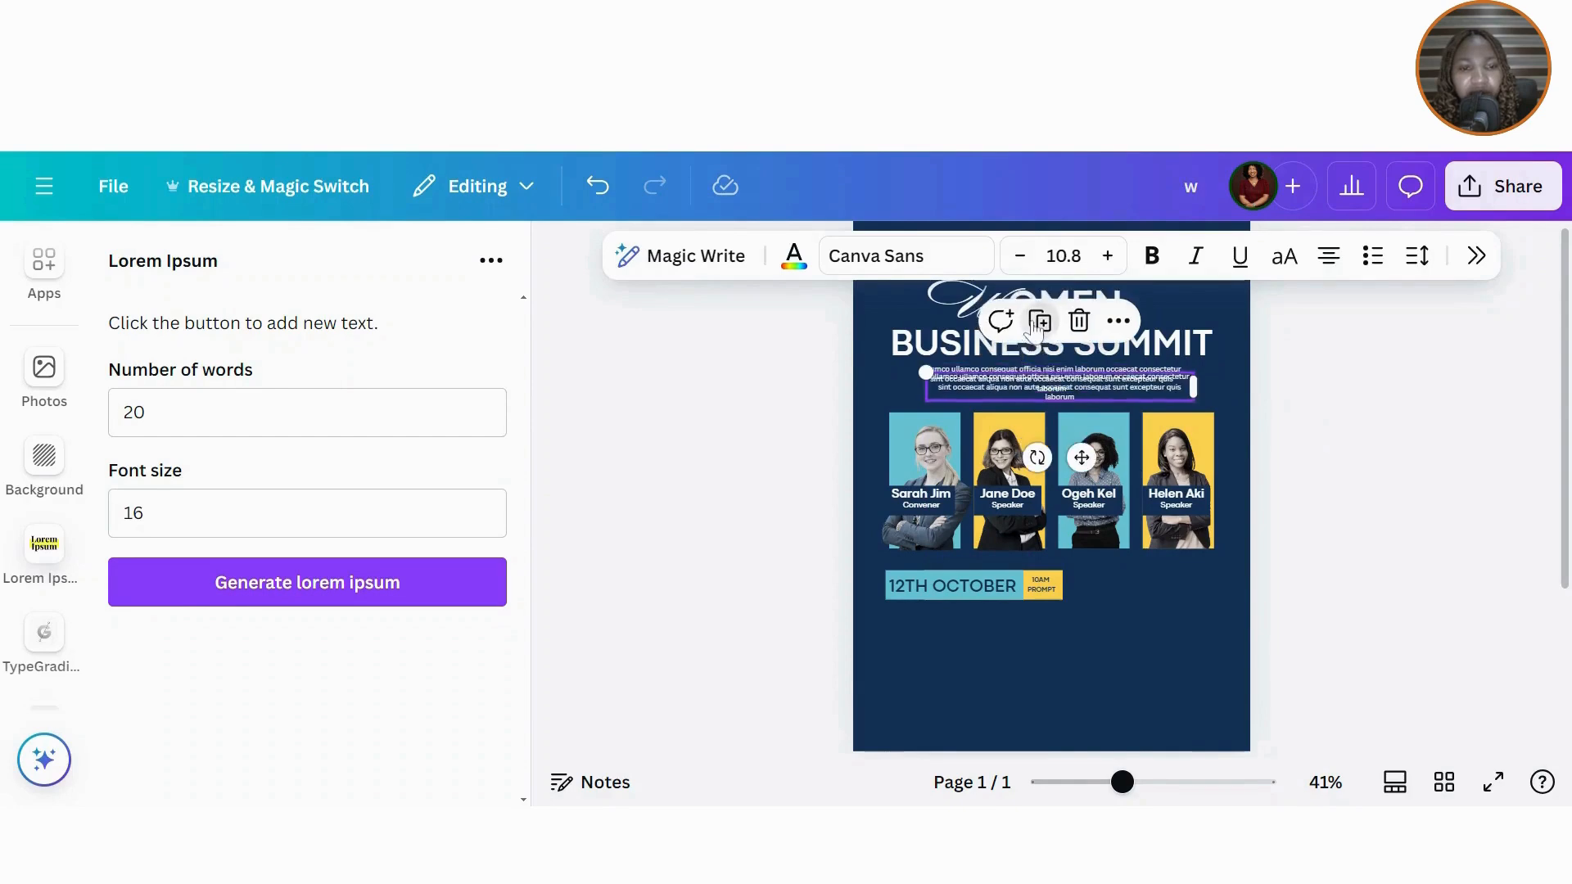
pyautogui.moveTo(1040, 381); pyautogui.dragTo(1174, 583)
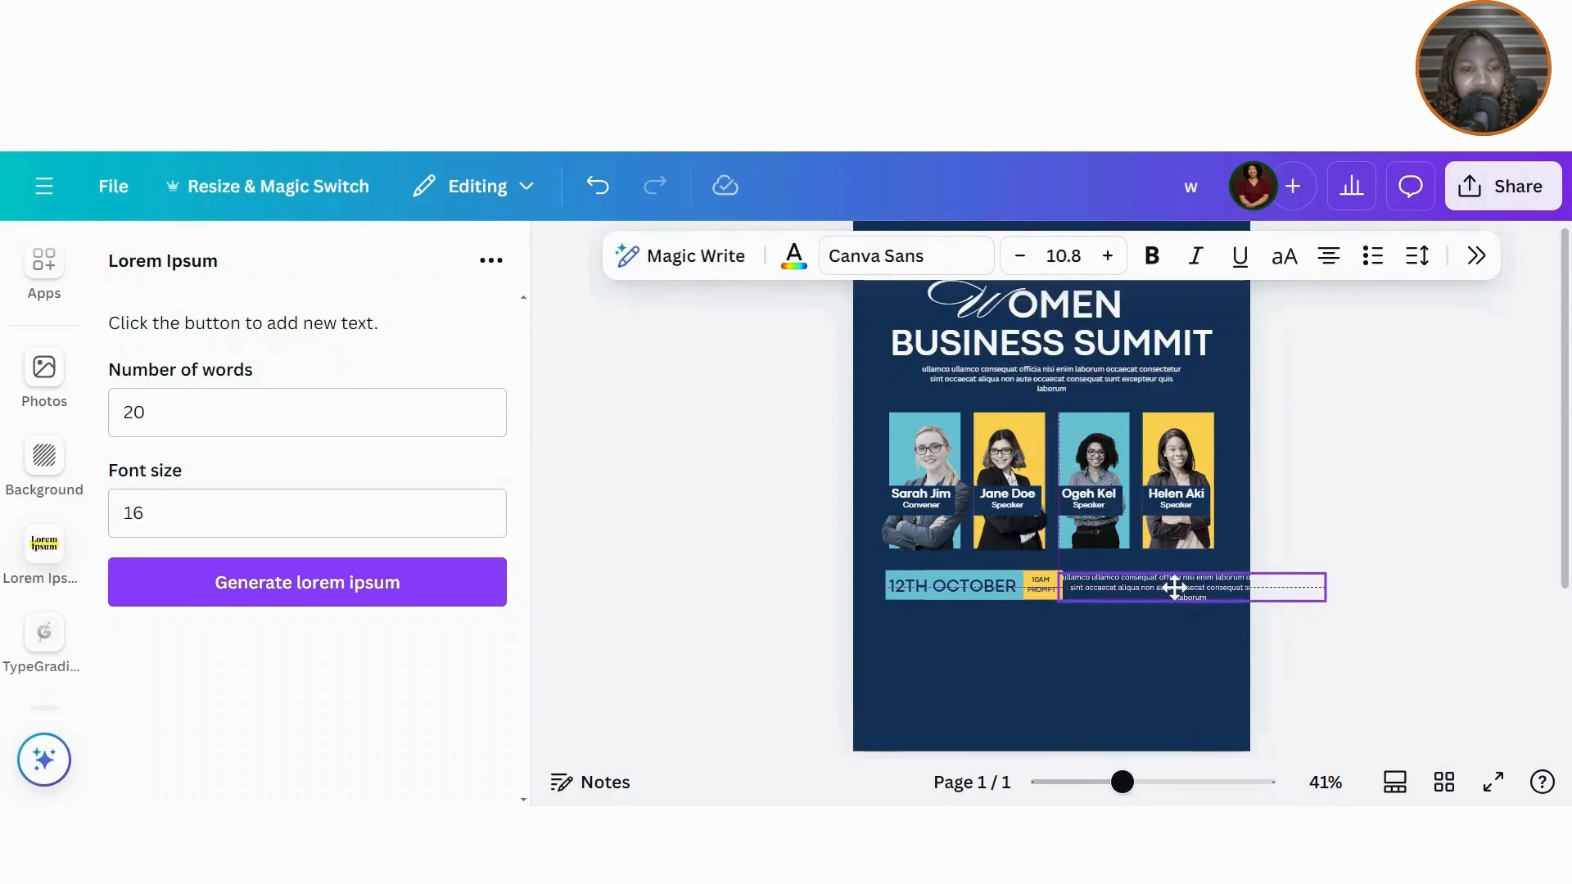
pyautogui.click(1330, 257)
pyautogui.click(1261, 309)
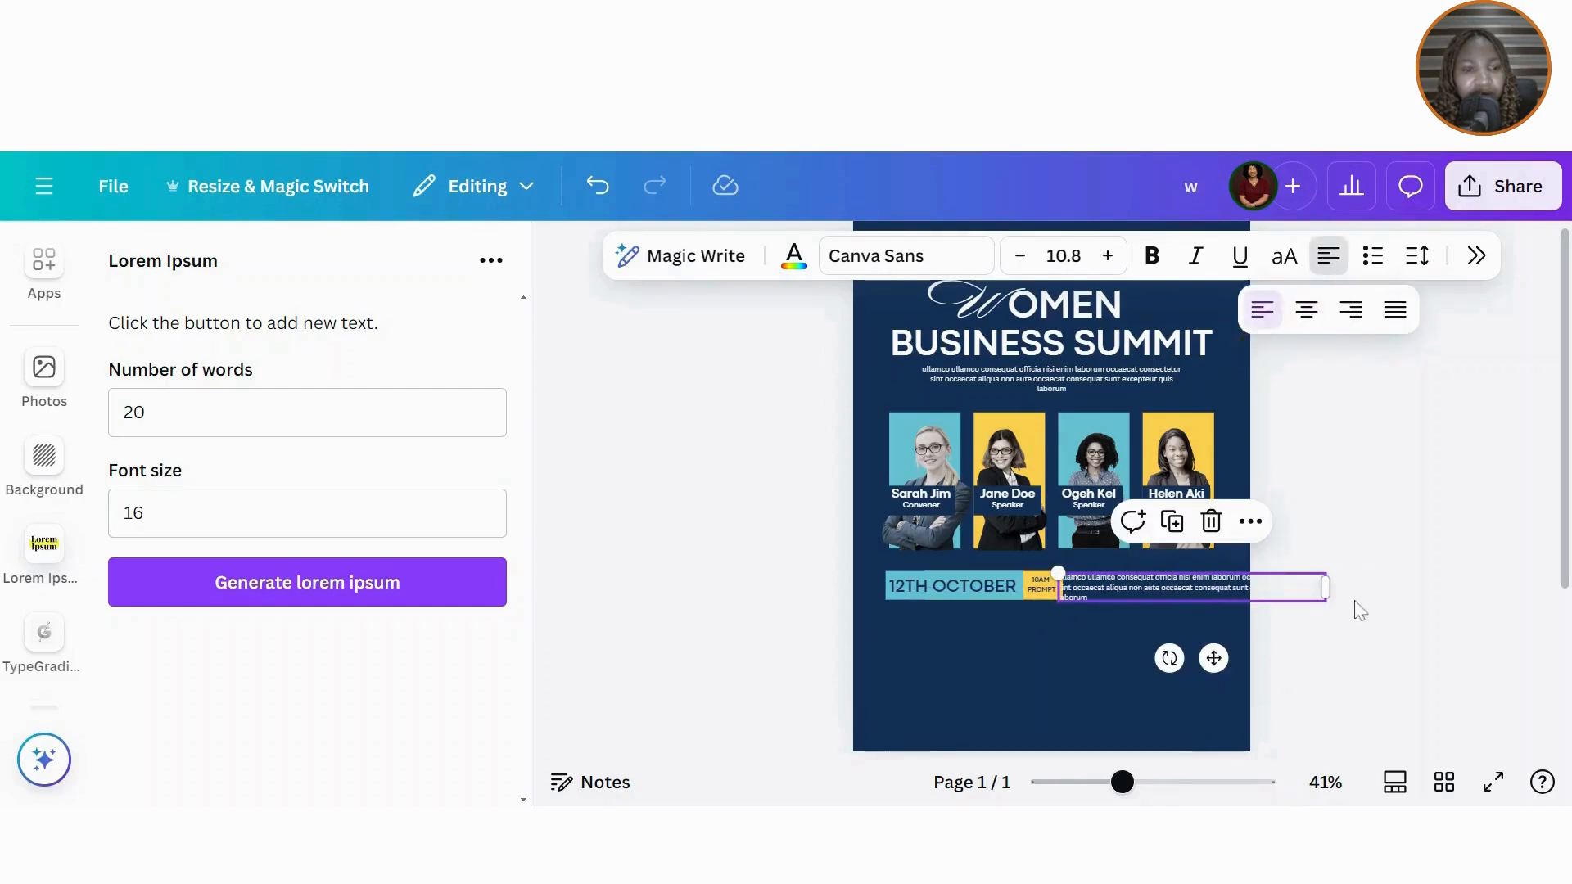
pyautogui.moveTo(1332, 593); pyautogui.dragTo(1218, 593)
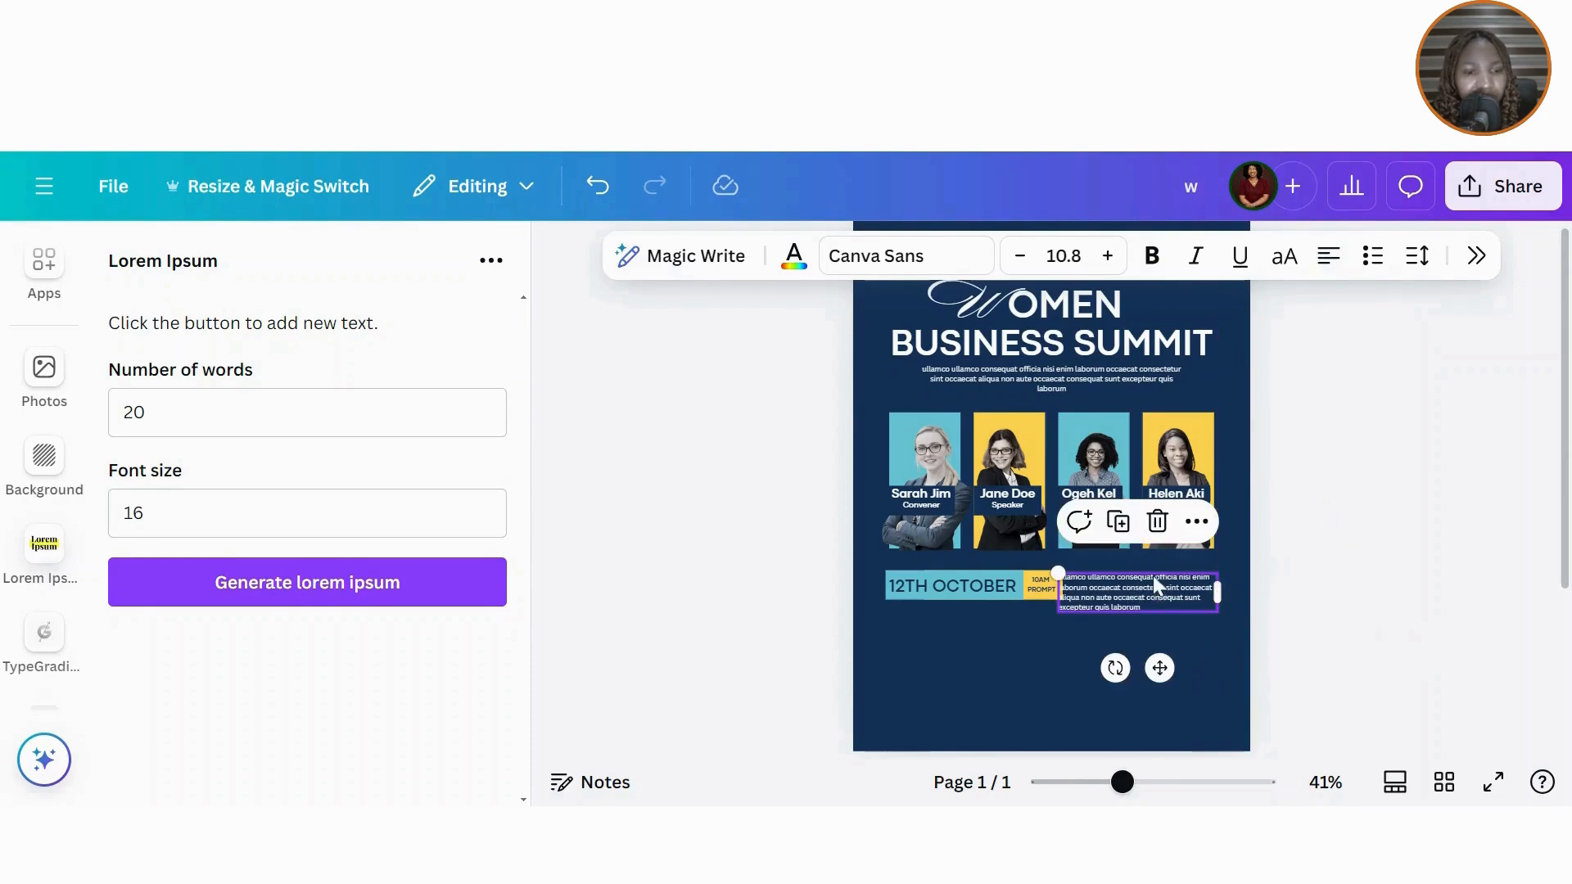
pyautogui.click(1109, 596)
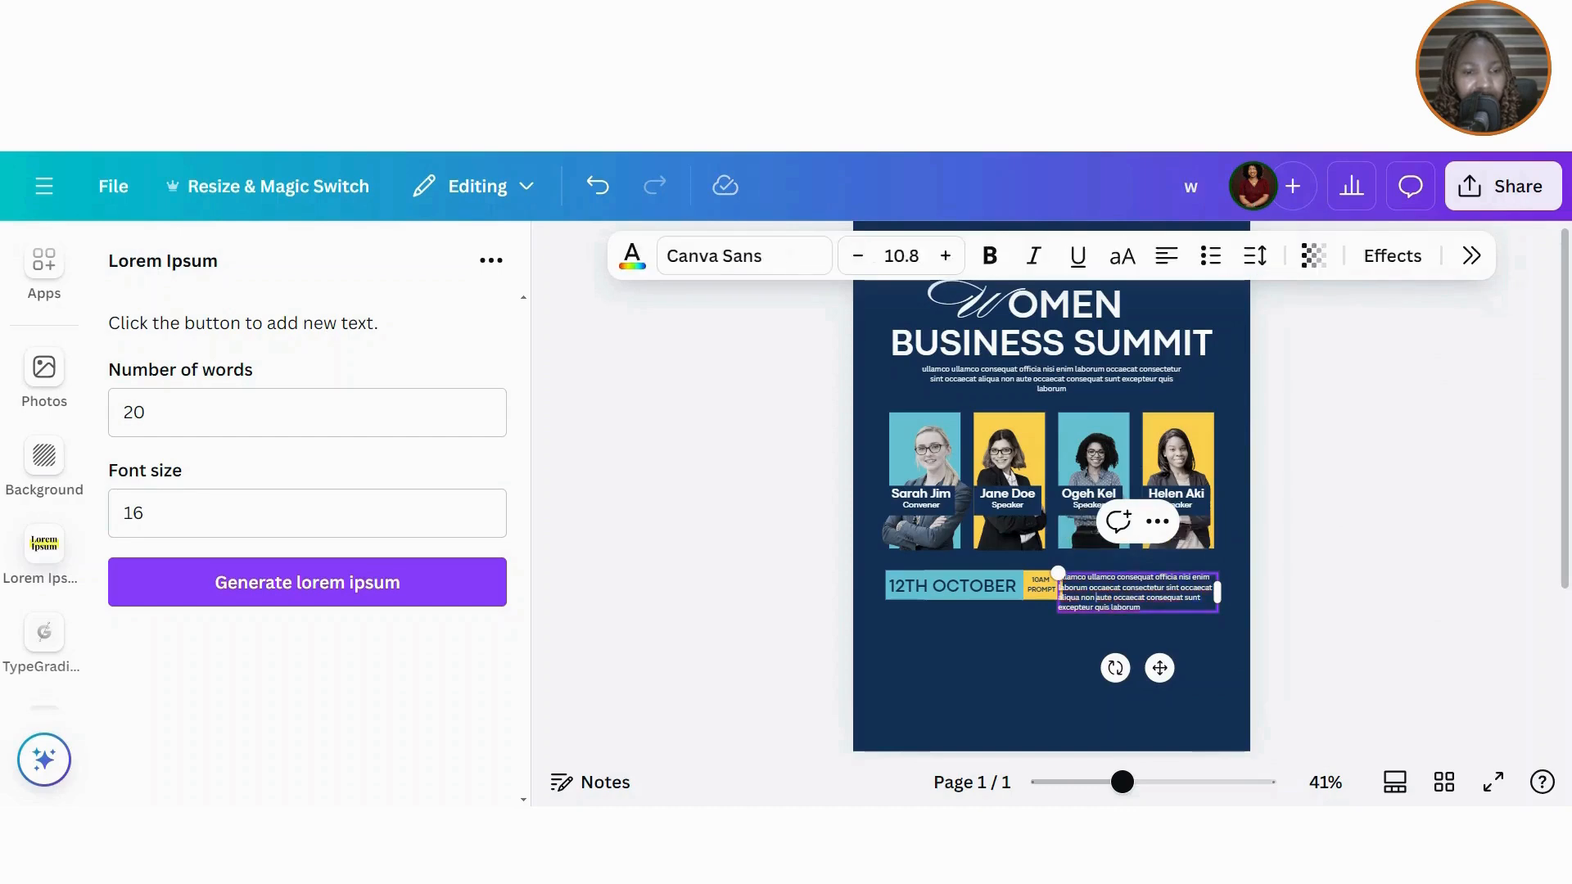
pyautogui.press('BackSpace')
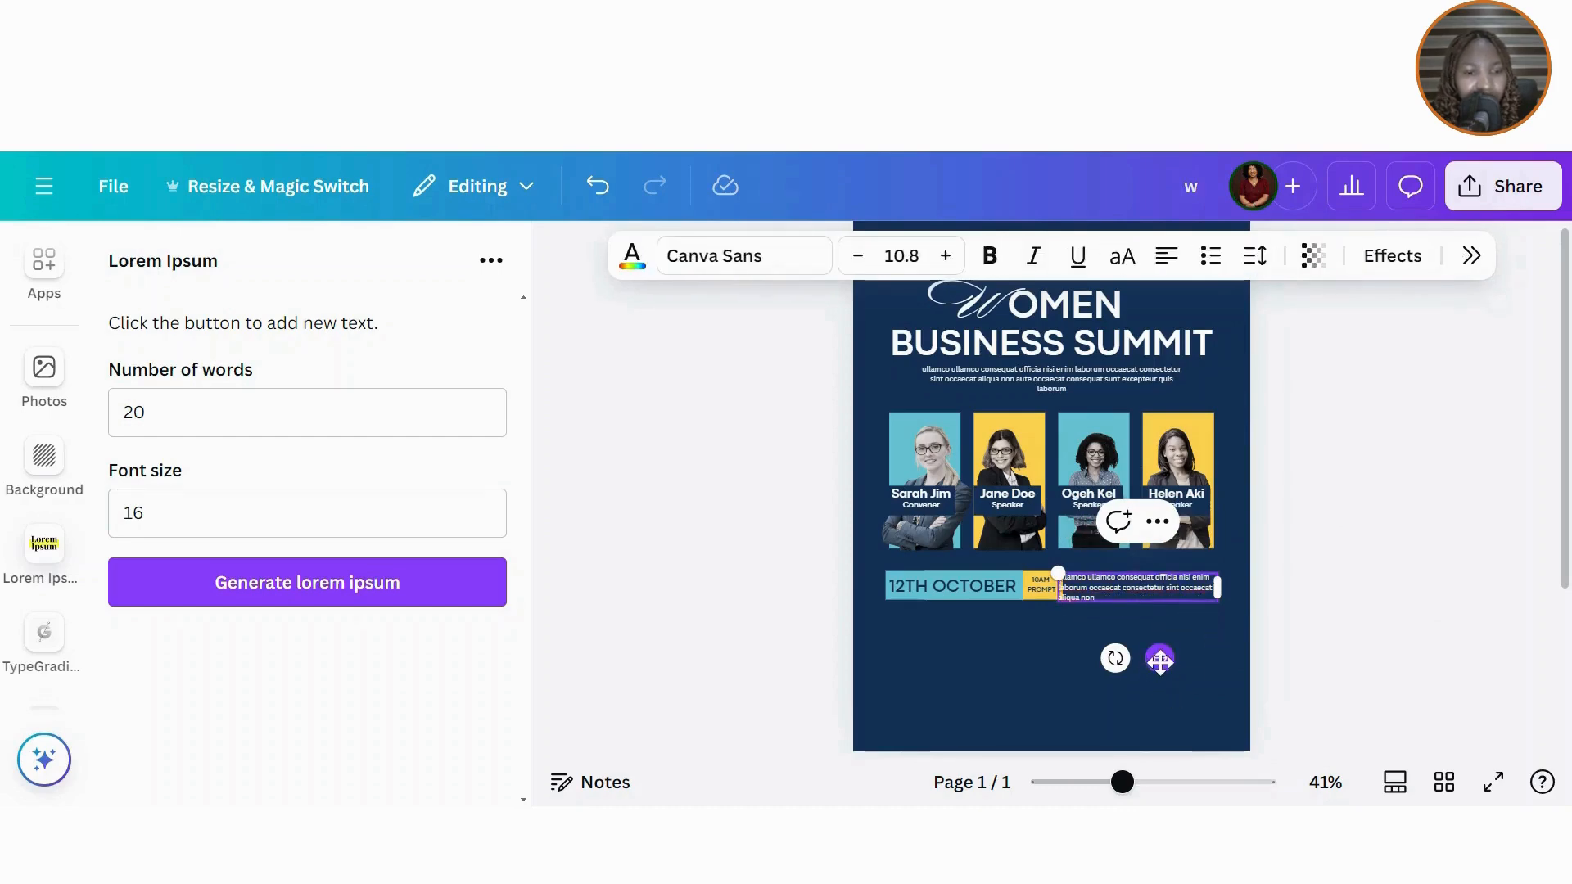
pyautogui.moveTo(1159, 660); pyautogui.dragTo(1171, 660)
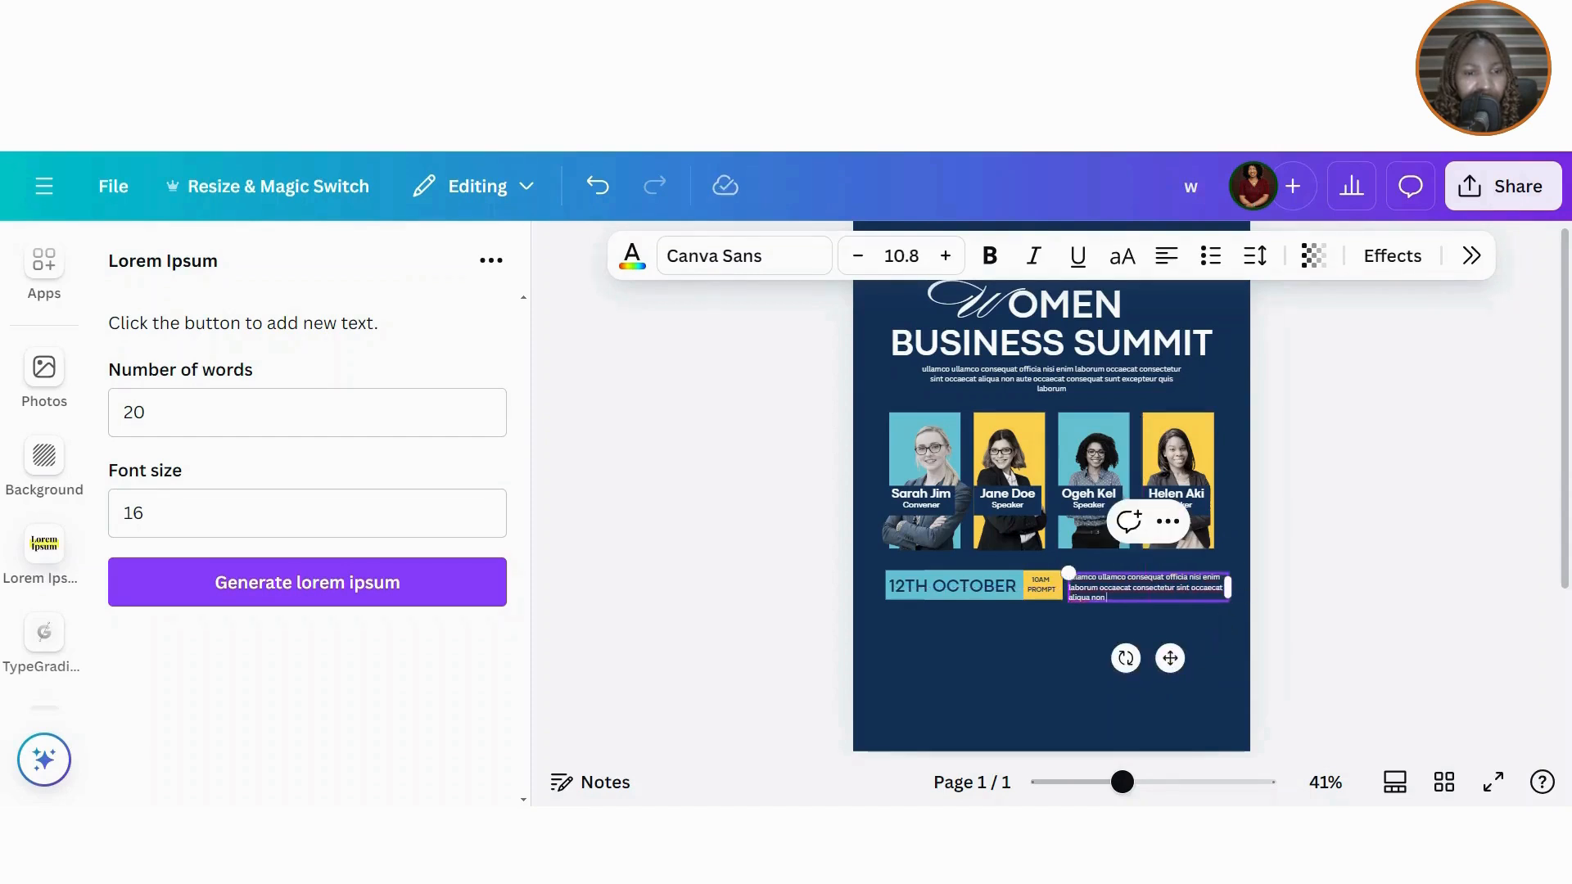
pyautogui.moveTo(1170, 659); pyautogui.dragTo(1170, 663)
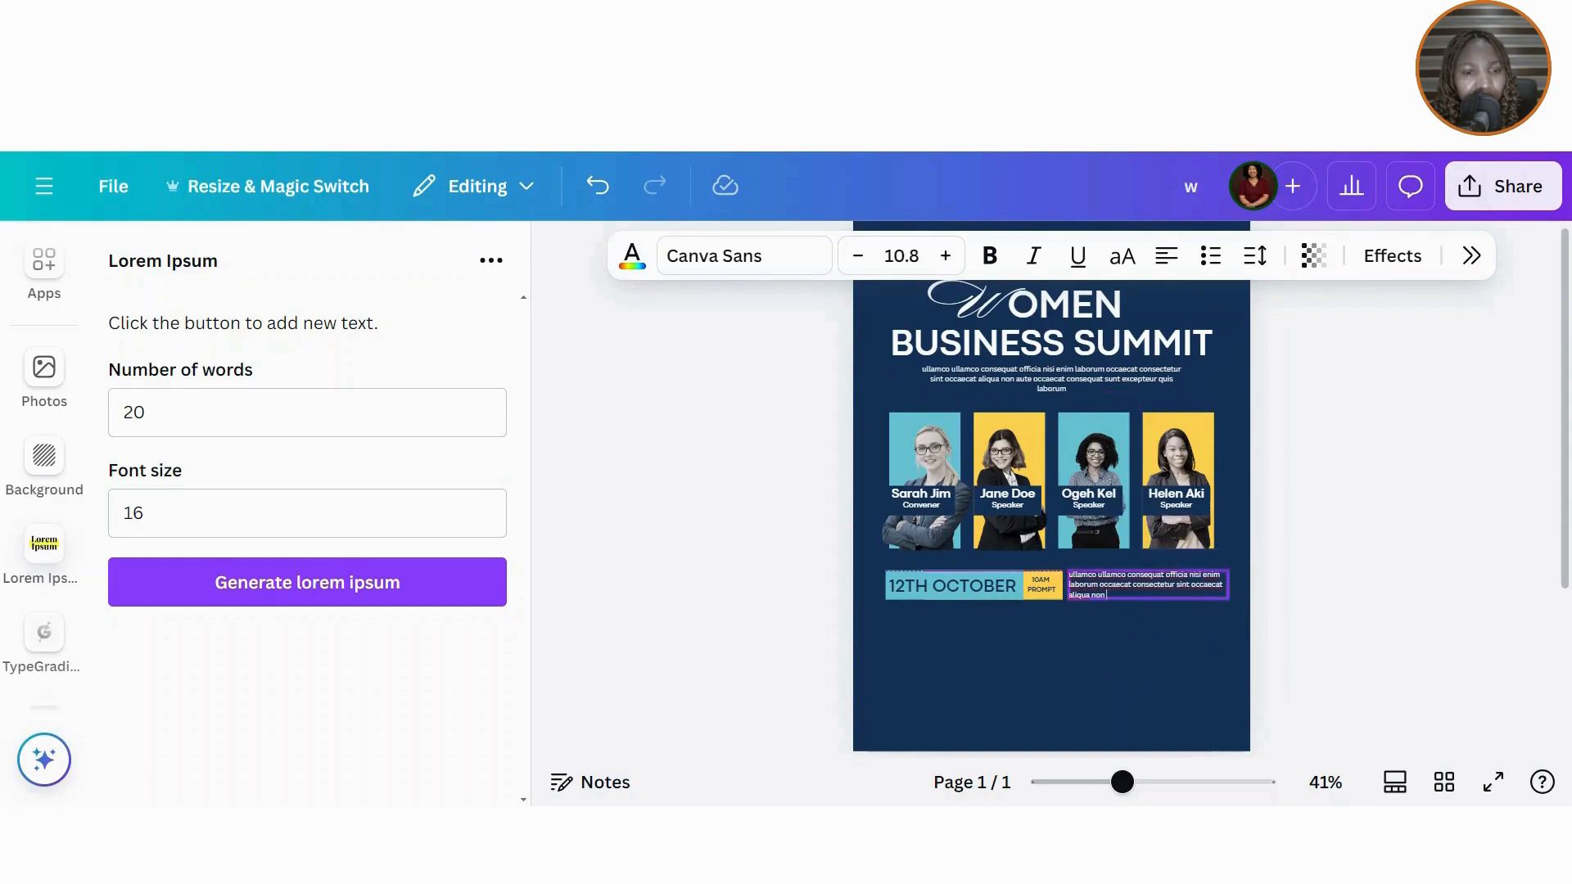
pyautogui.click(1401, 596)
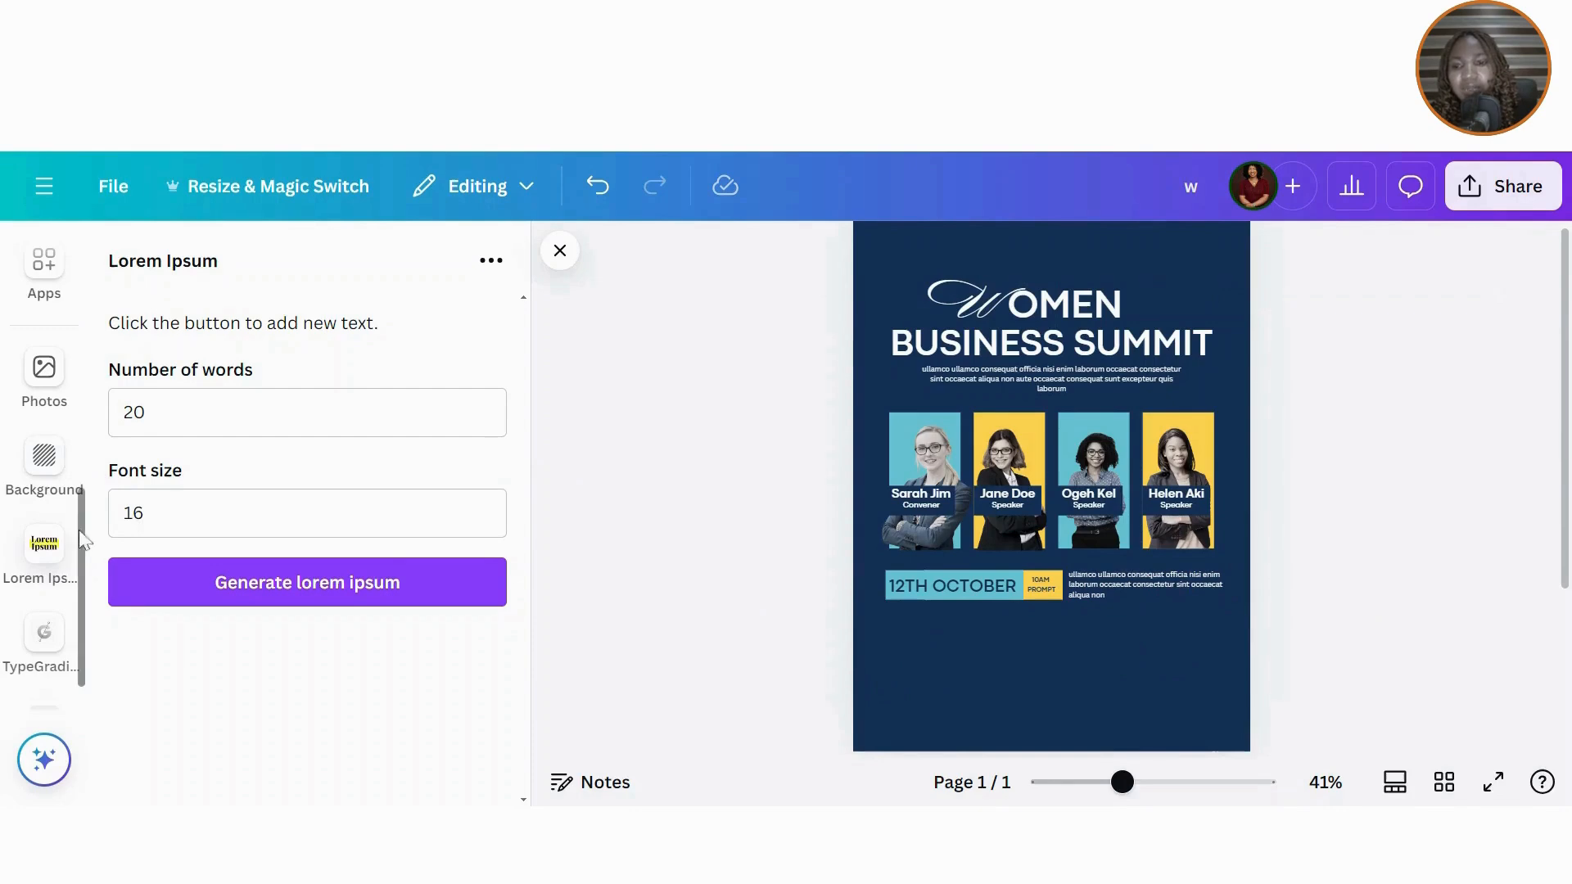
# Step: Insert the red broadcast graphic from the recently used elements
pyautogui.scroll(4, 74, 327)
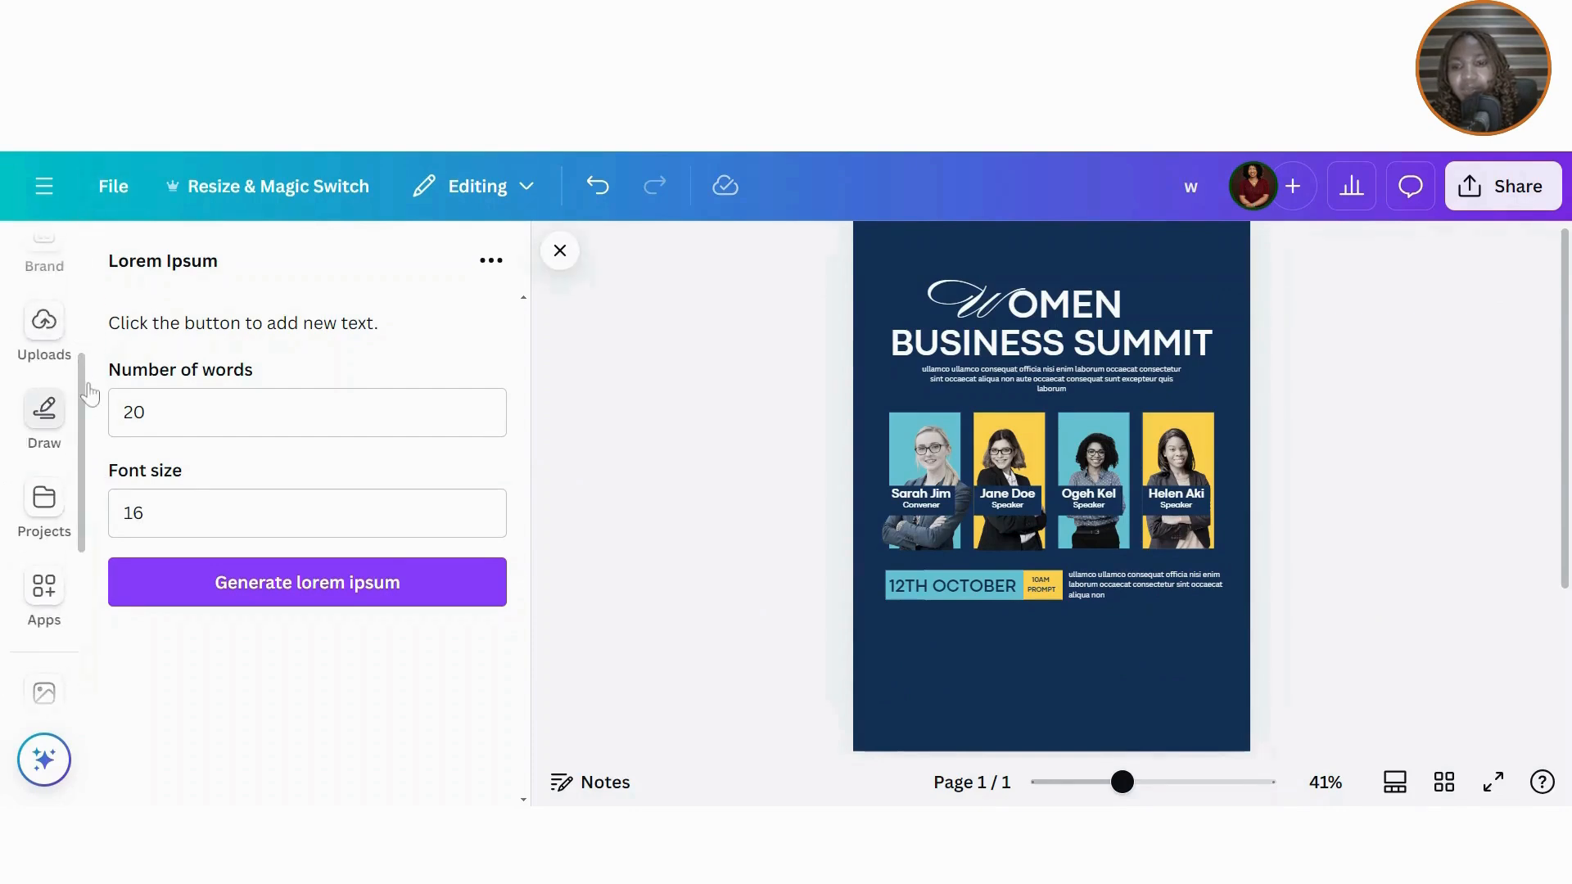
pyautogui.scroll(2, 82, 385)
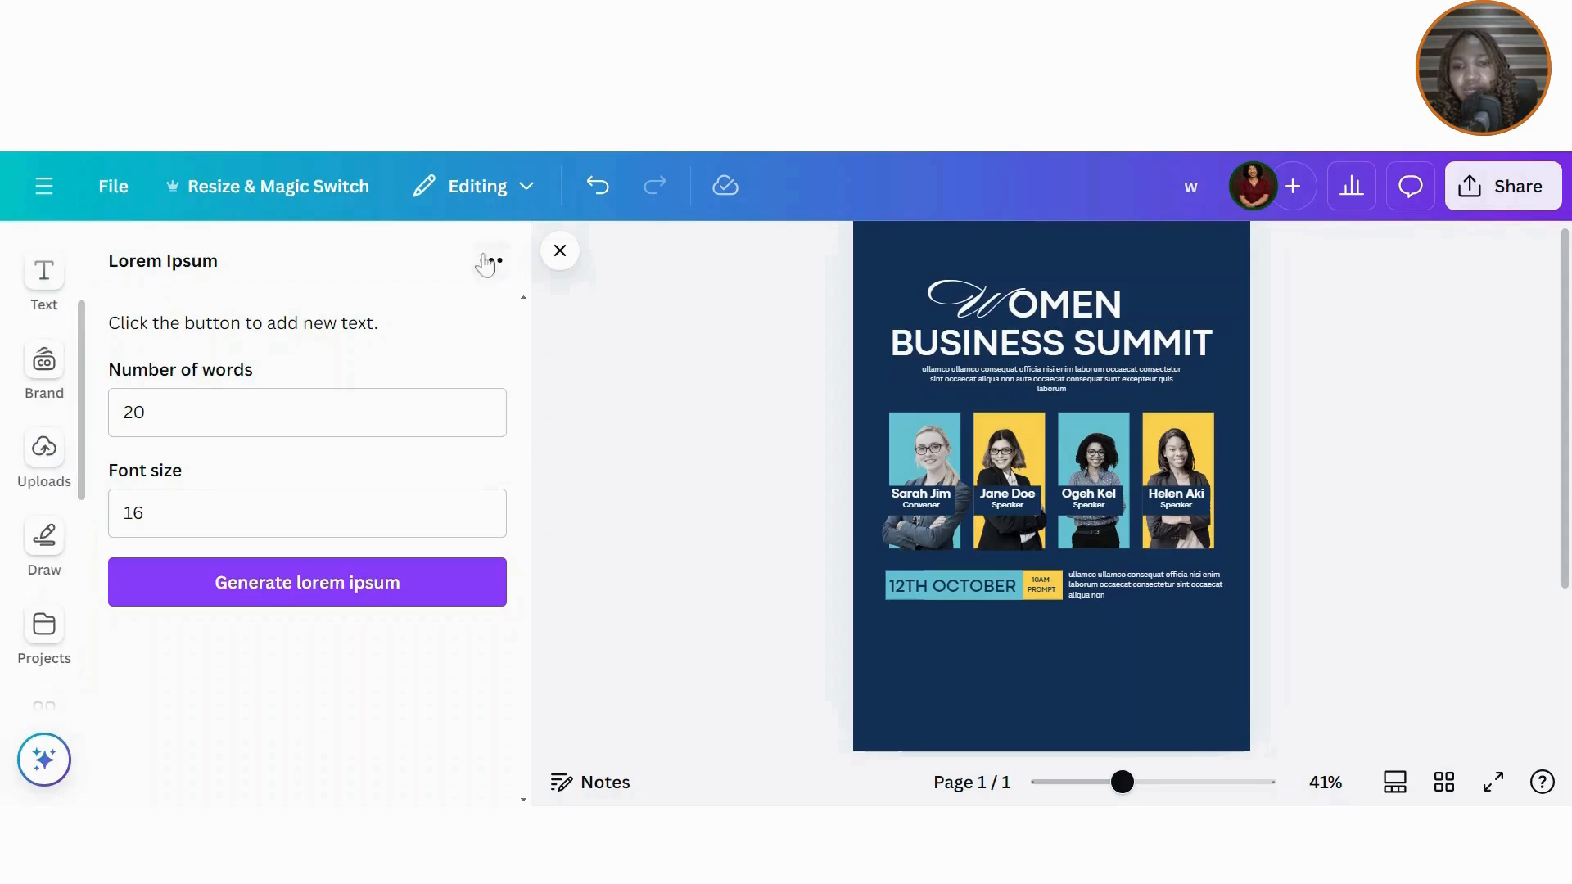
pyautogui.click(560, 251)
pyautogui.click(44, 365)
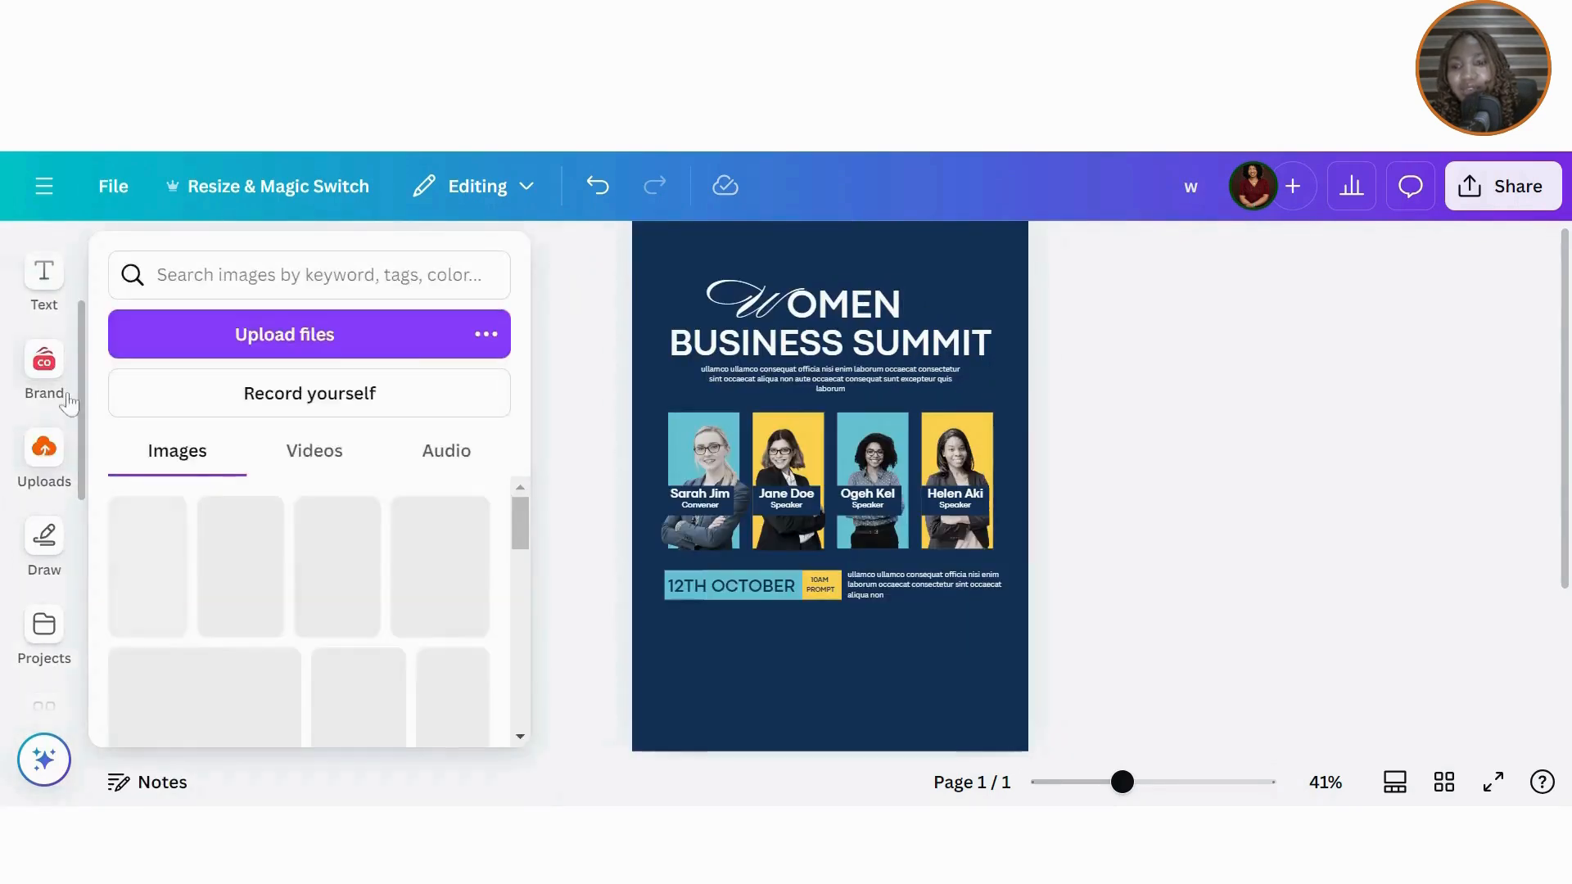
pyautogui.scroll(3, 58, 344)
pyautogui.click(44, 335)
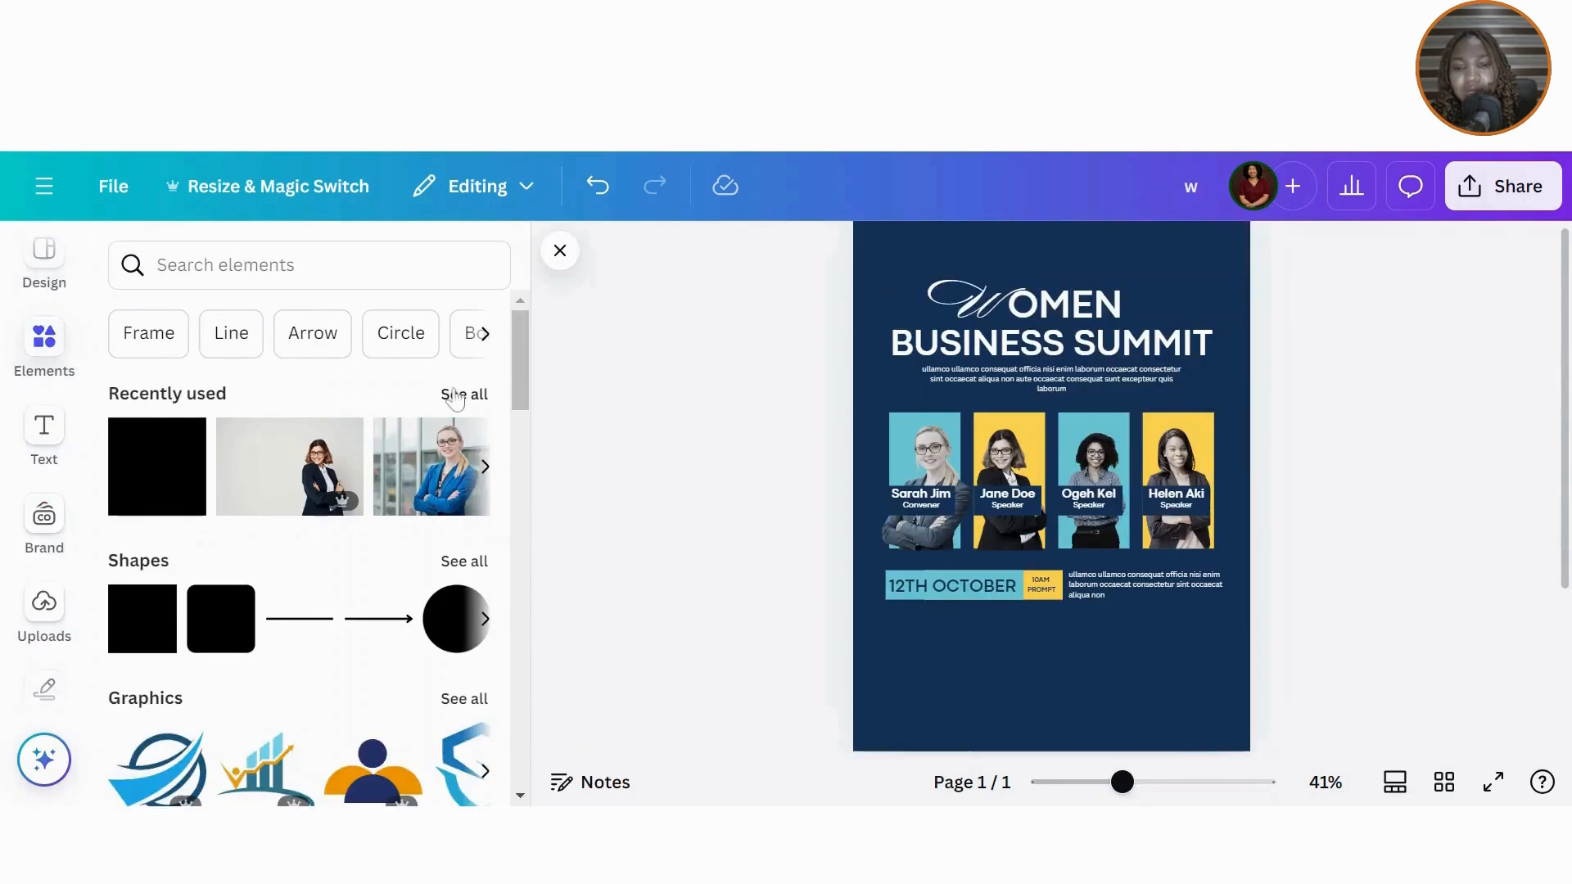
pyautogui.click(455, 396)
pyautogui.moveTo(519, 445); pyautogui.dragTo(508, 659)
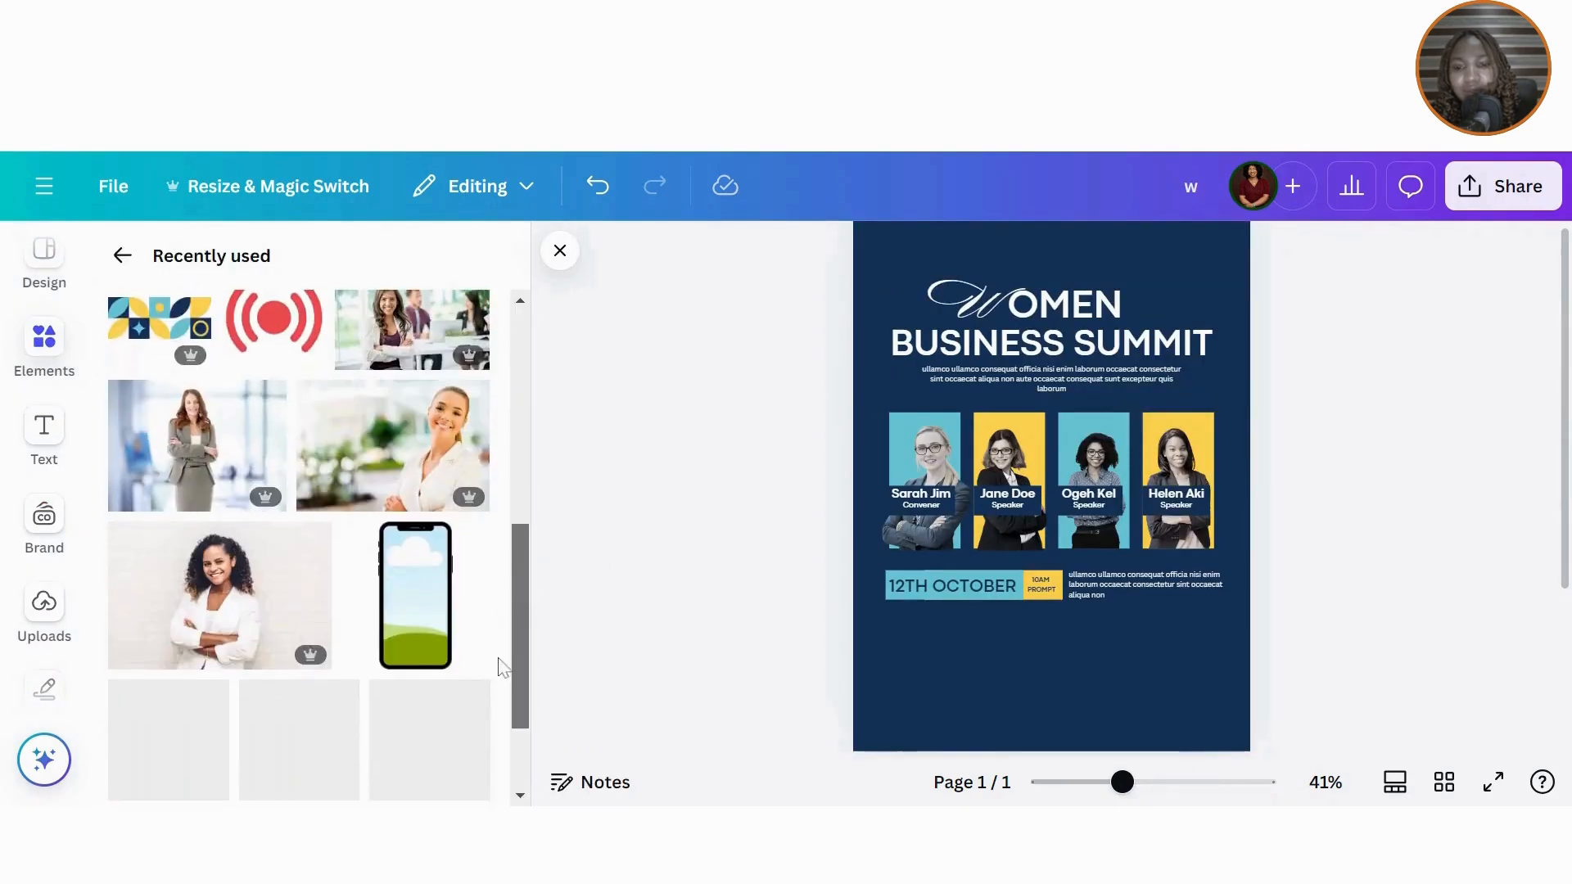
pyautogui.click(255, 350)
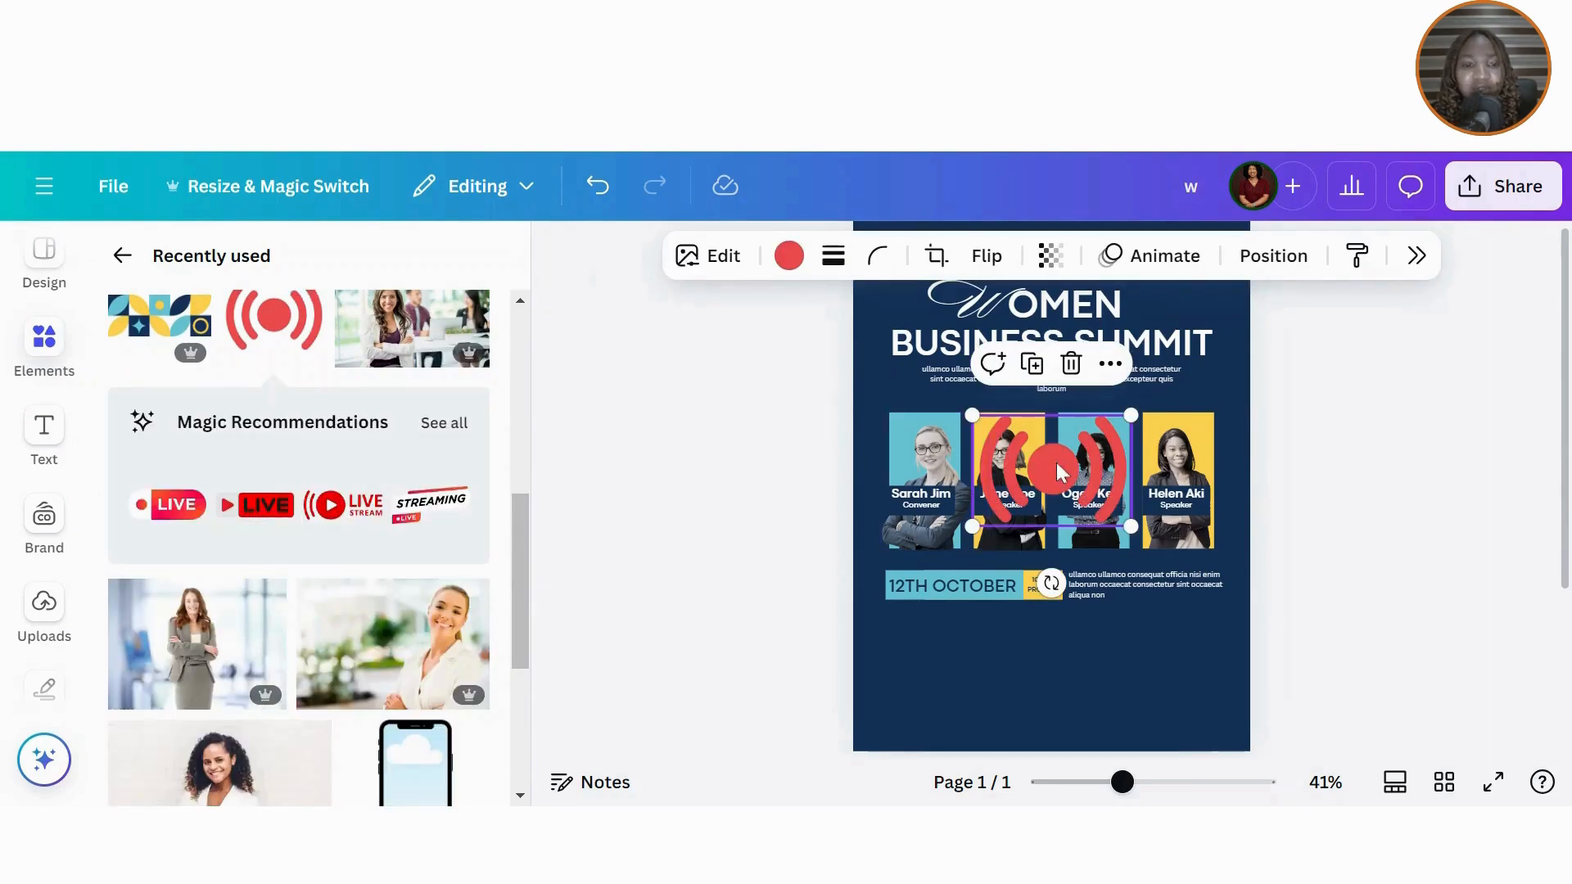
# Step: Shrink the broadcast graphic to icon size and place it just under 12TH OCTOBER
pyautogui.moveTo(1058, 467); pyautogui.dragTo(962, 643)
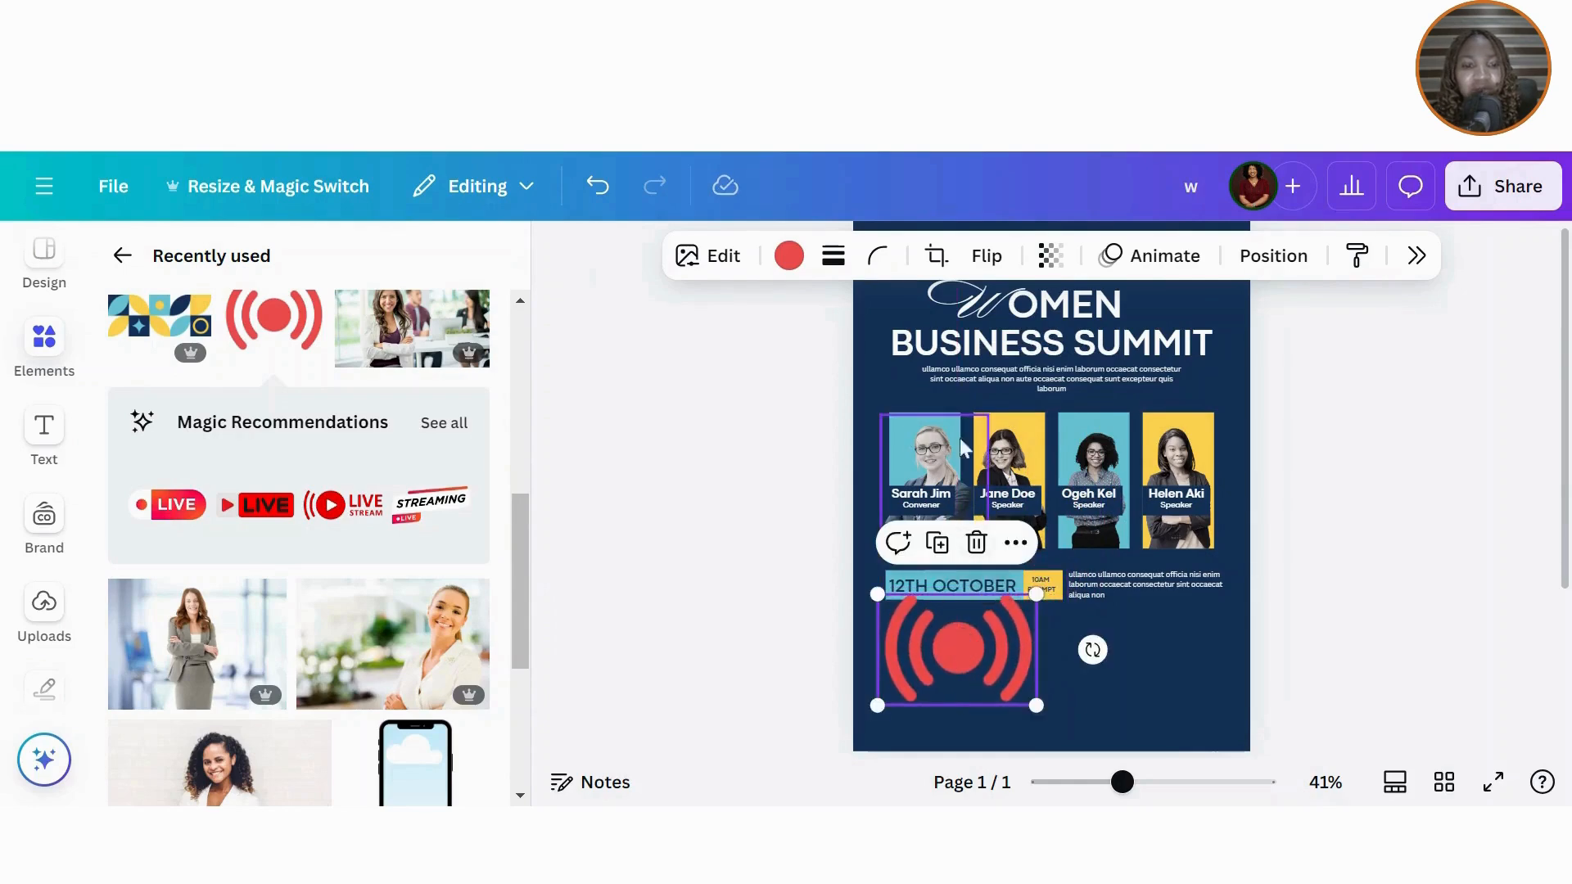
pyautogui.moveTo(1036, 591); pyautogui.dragTo(900, 691)
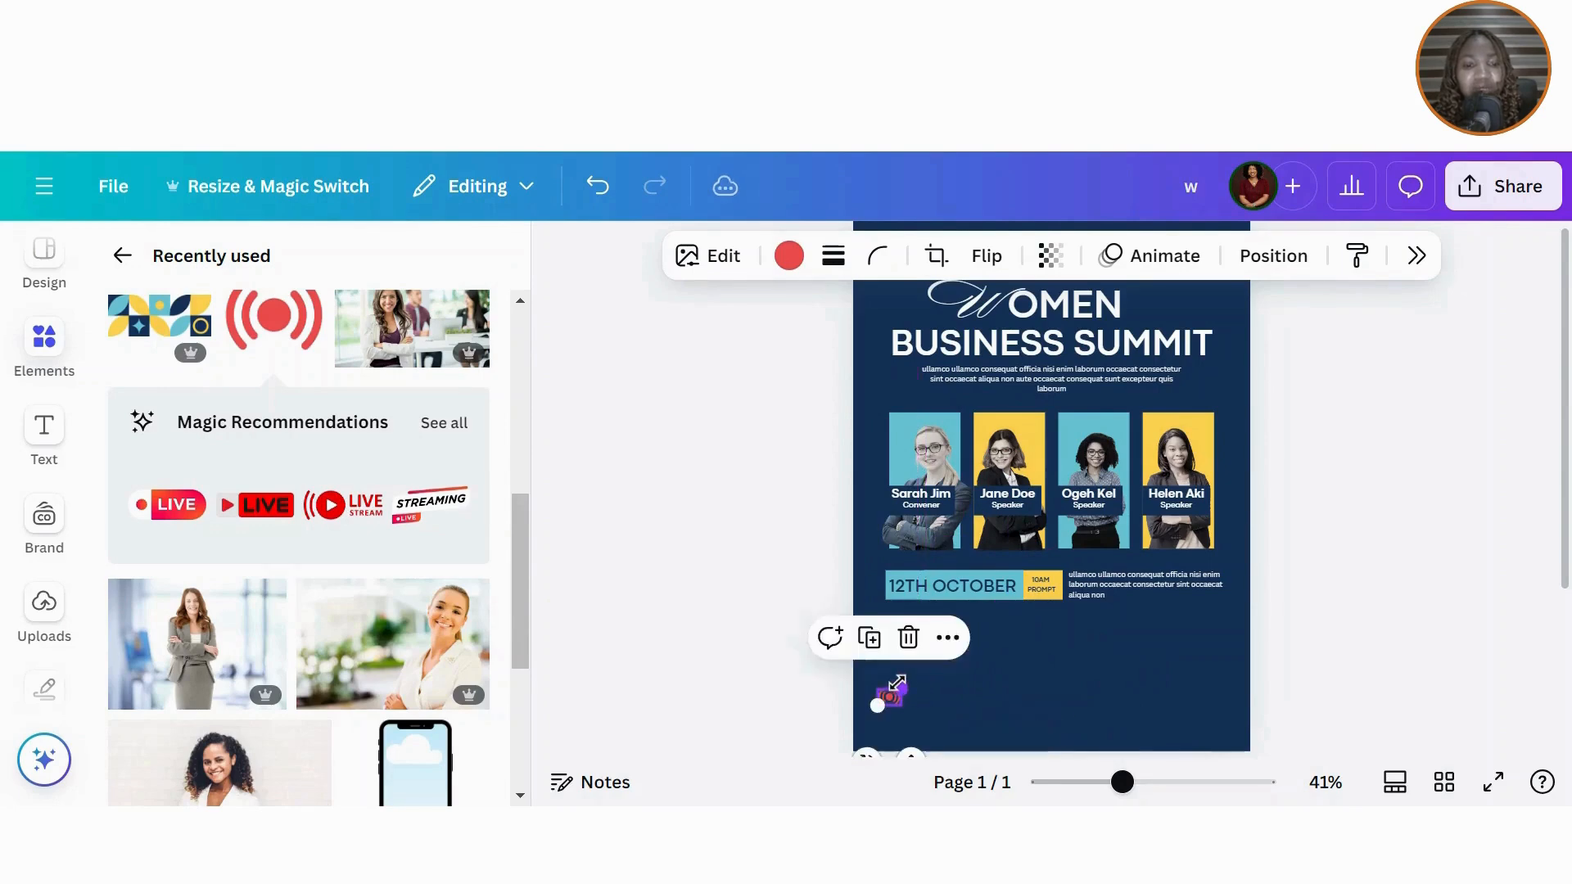
pyautogui.moveTo(905, 749); pyautogui.dragTo(913, 676)
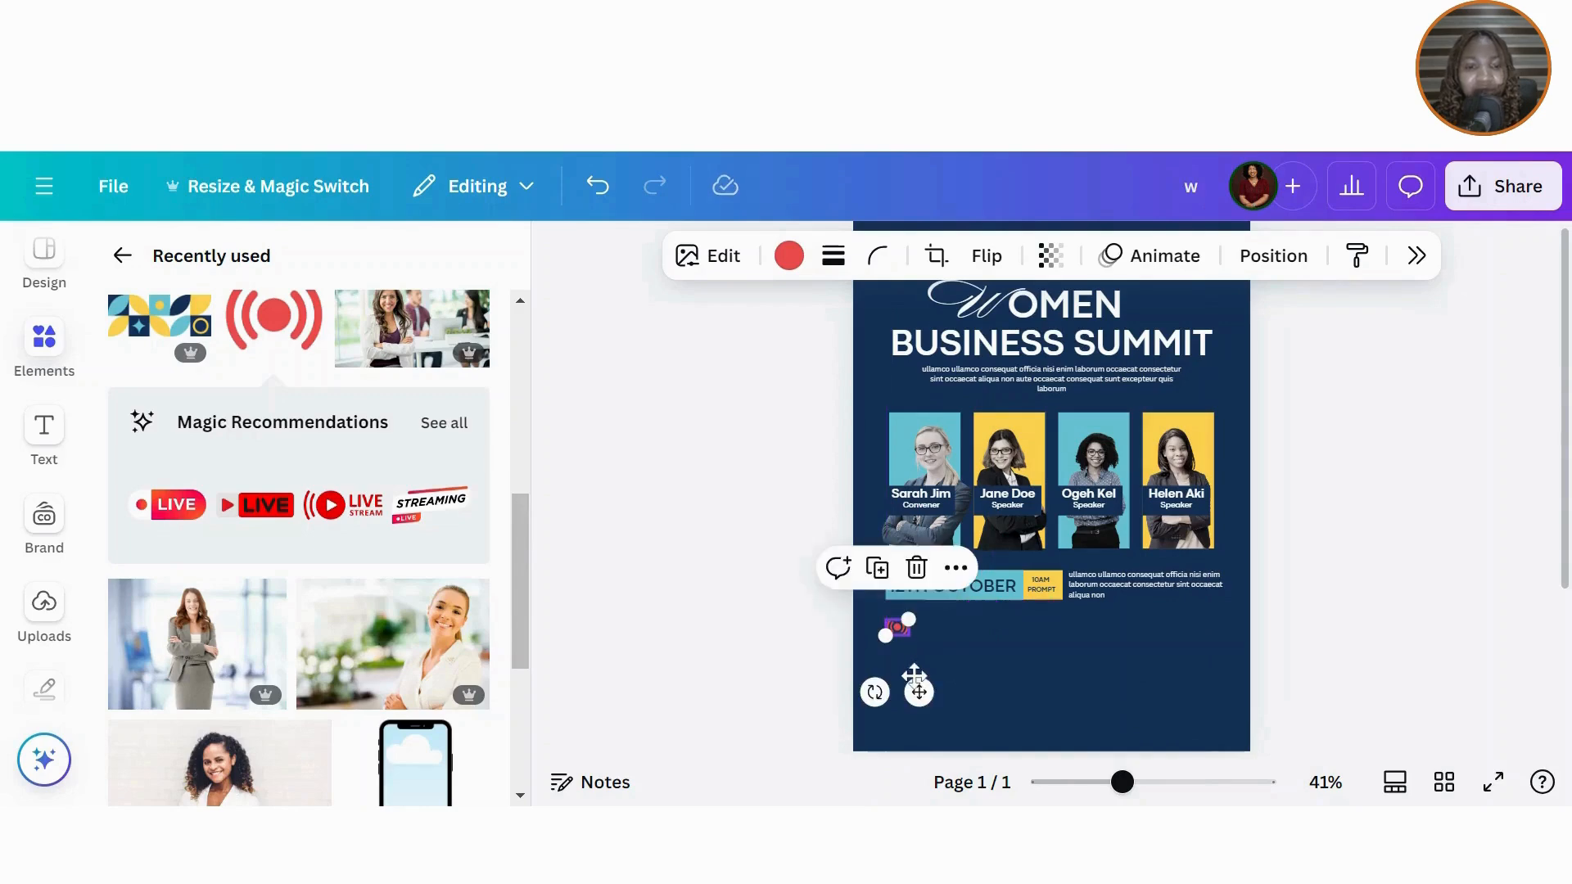
pyautogui.click(932, 641)
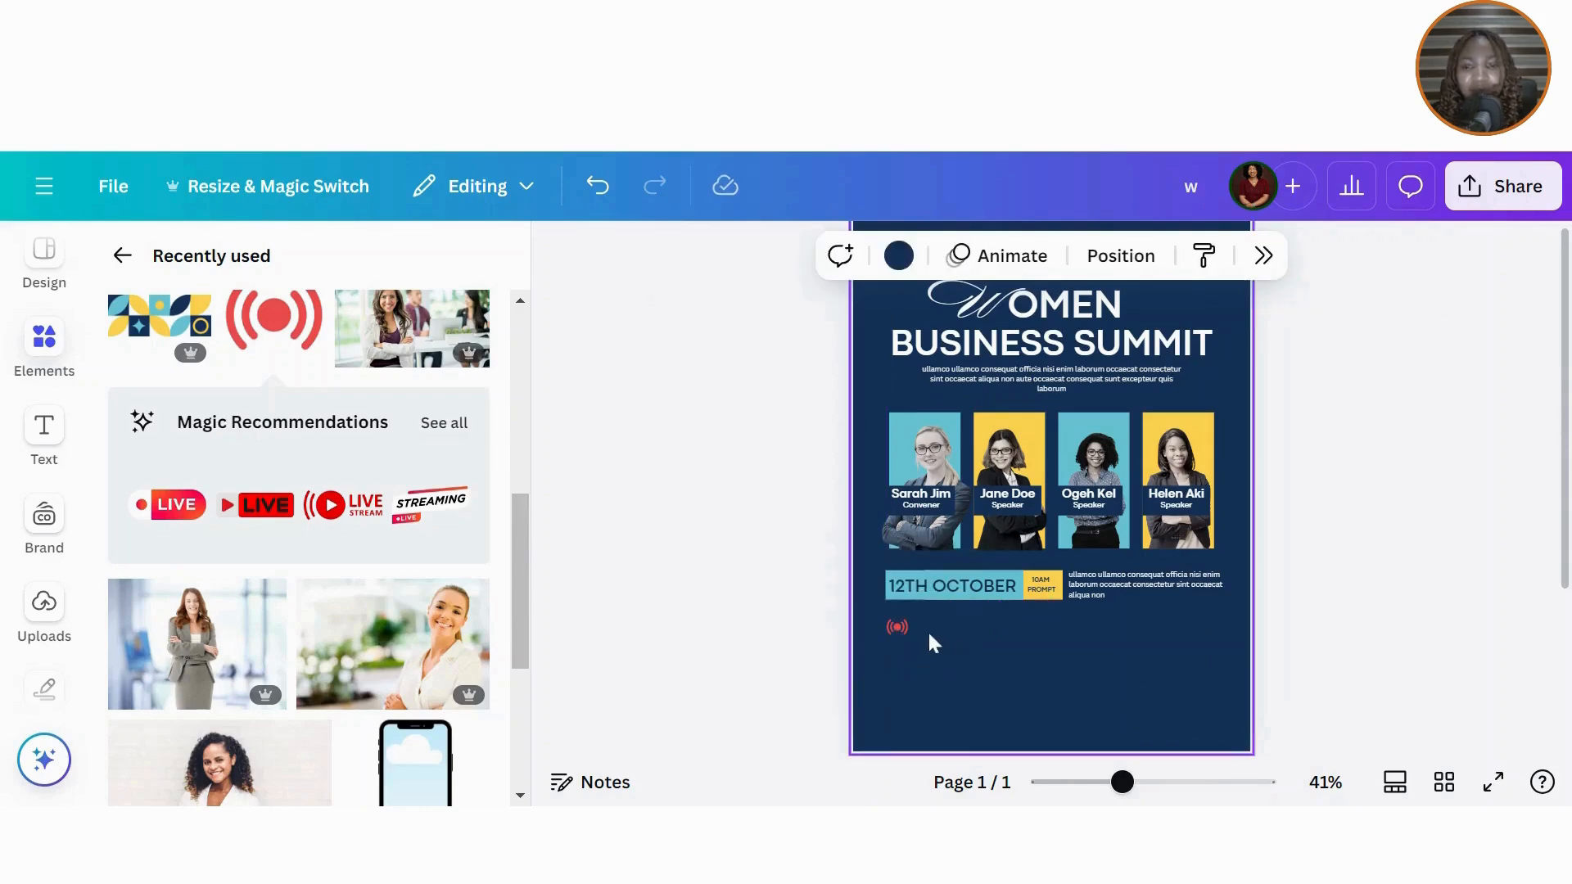
# Step: Add a heading reading 'Live on Zoom &YouTube', scale it down, left-align it, and place it beside the icon
pyautogui.click(53, 456)
pyautogui.click(175, 450)
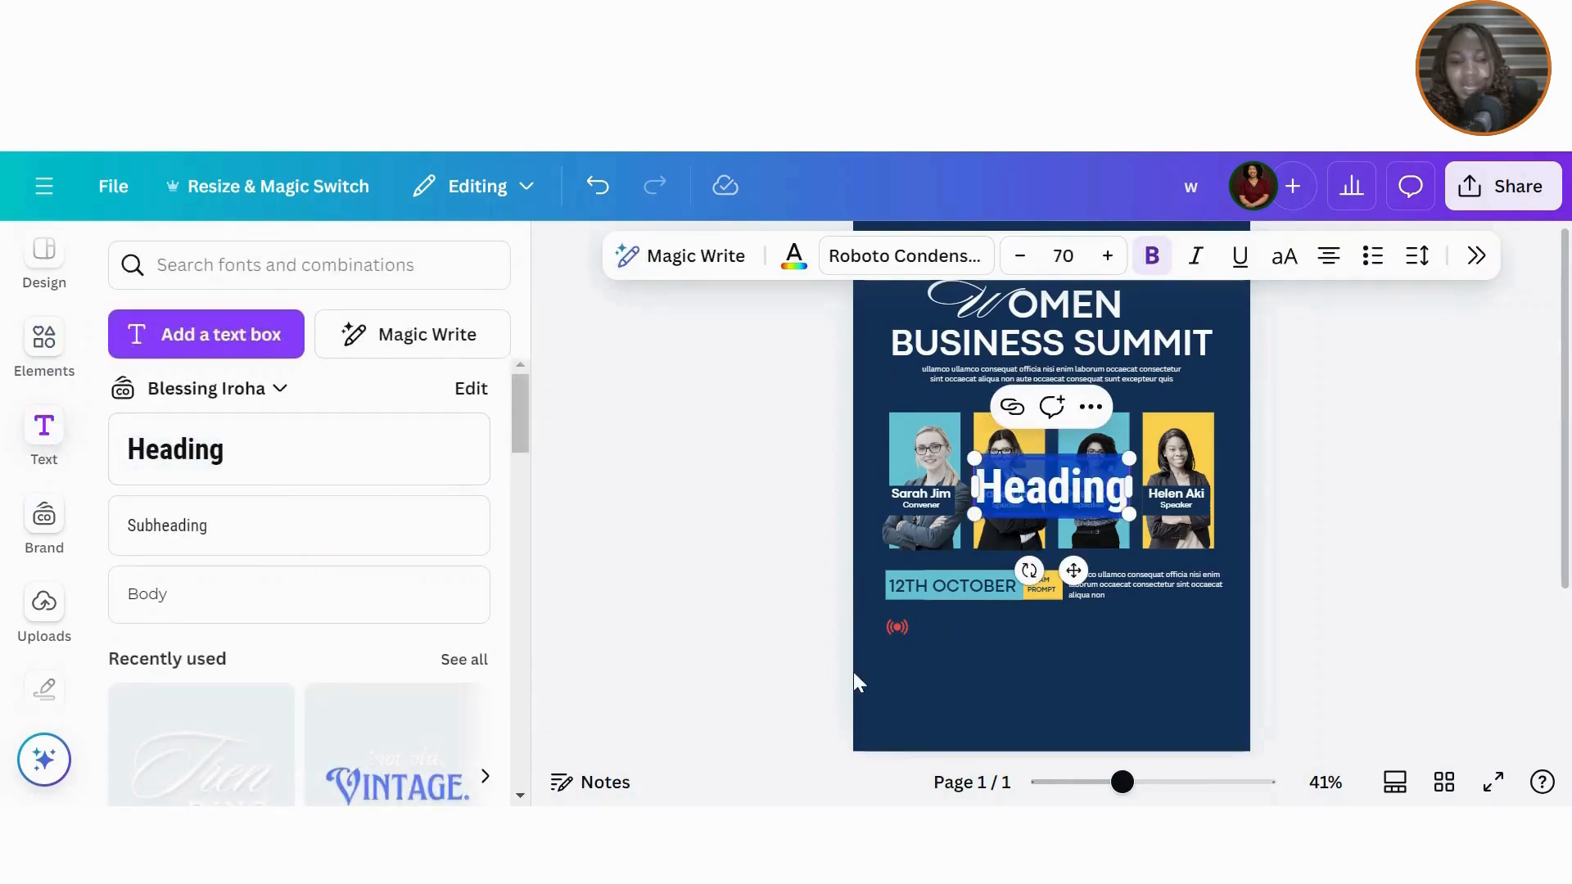
pyautogui.write('Live')
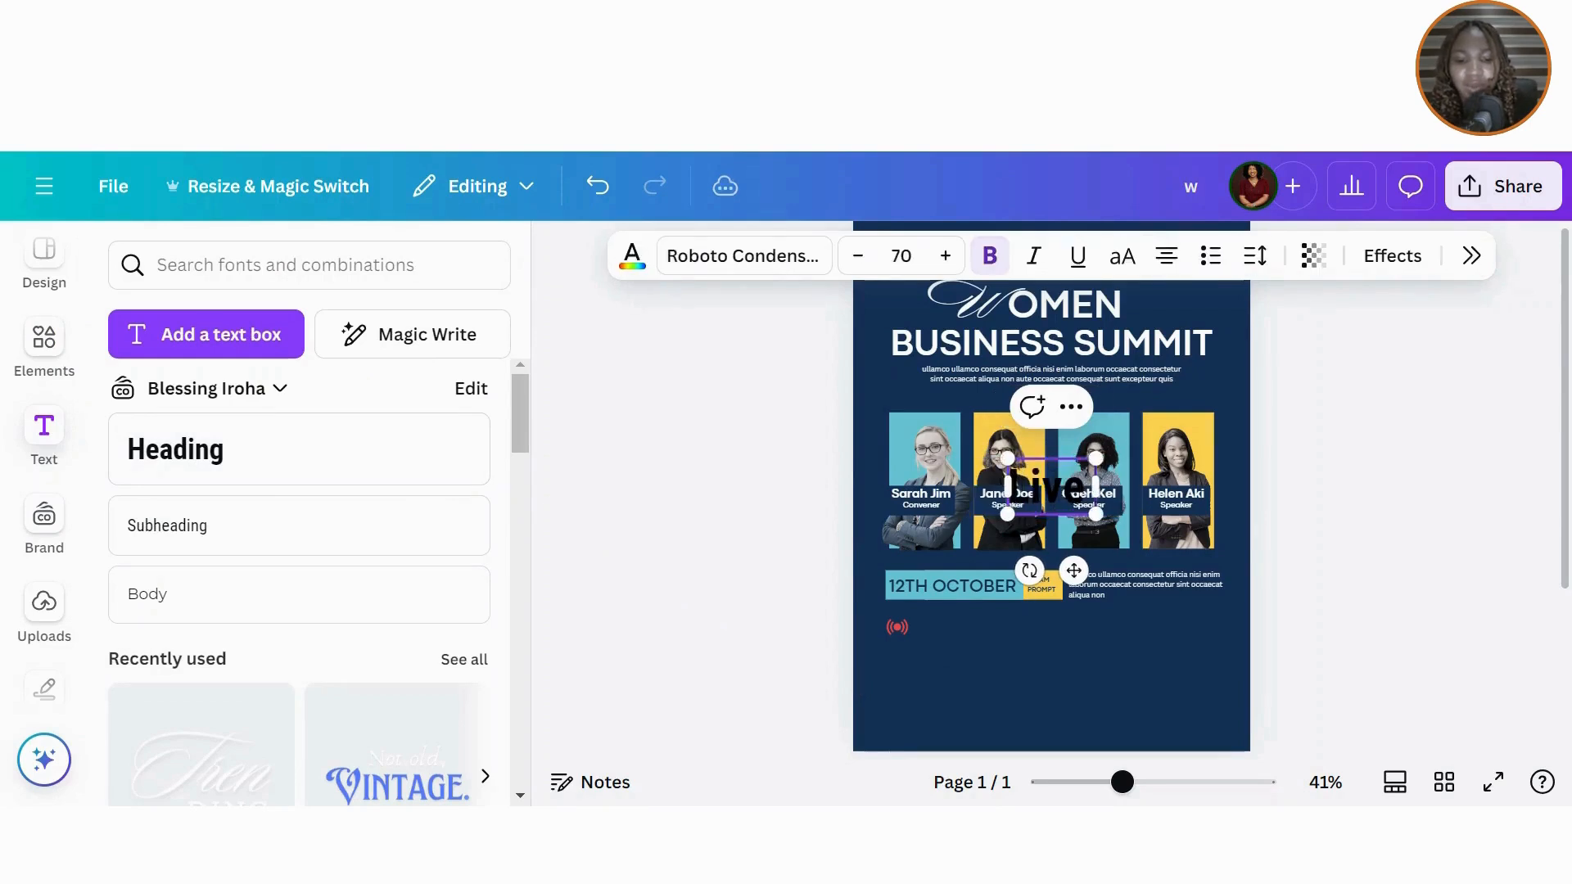
pyautogui.write(' on Zoom')
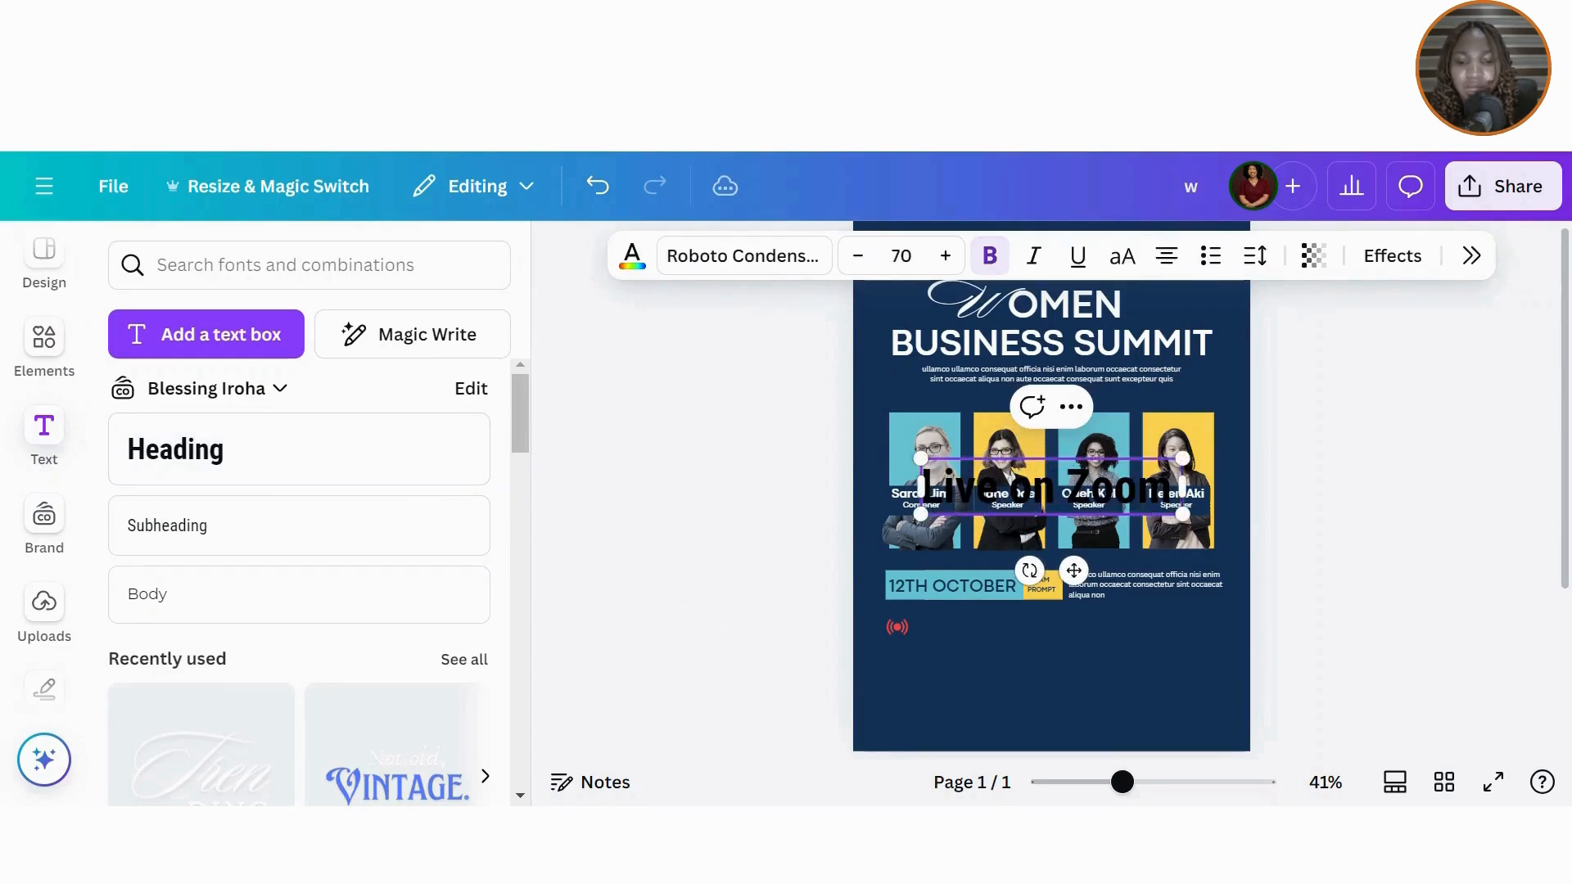
pyautogui.write(' &')
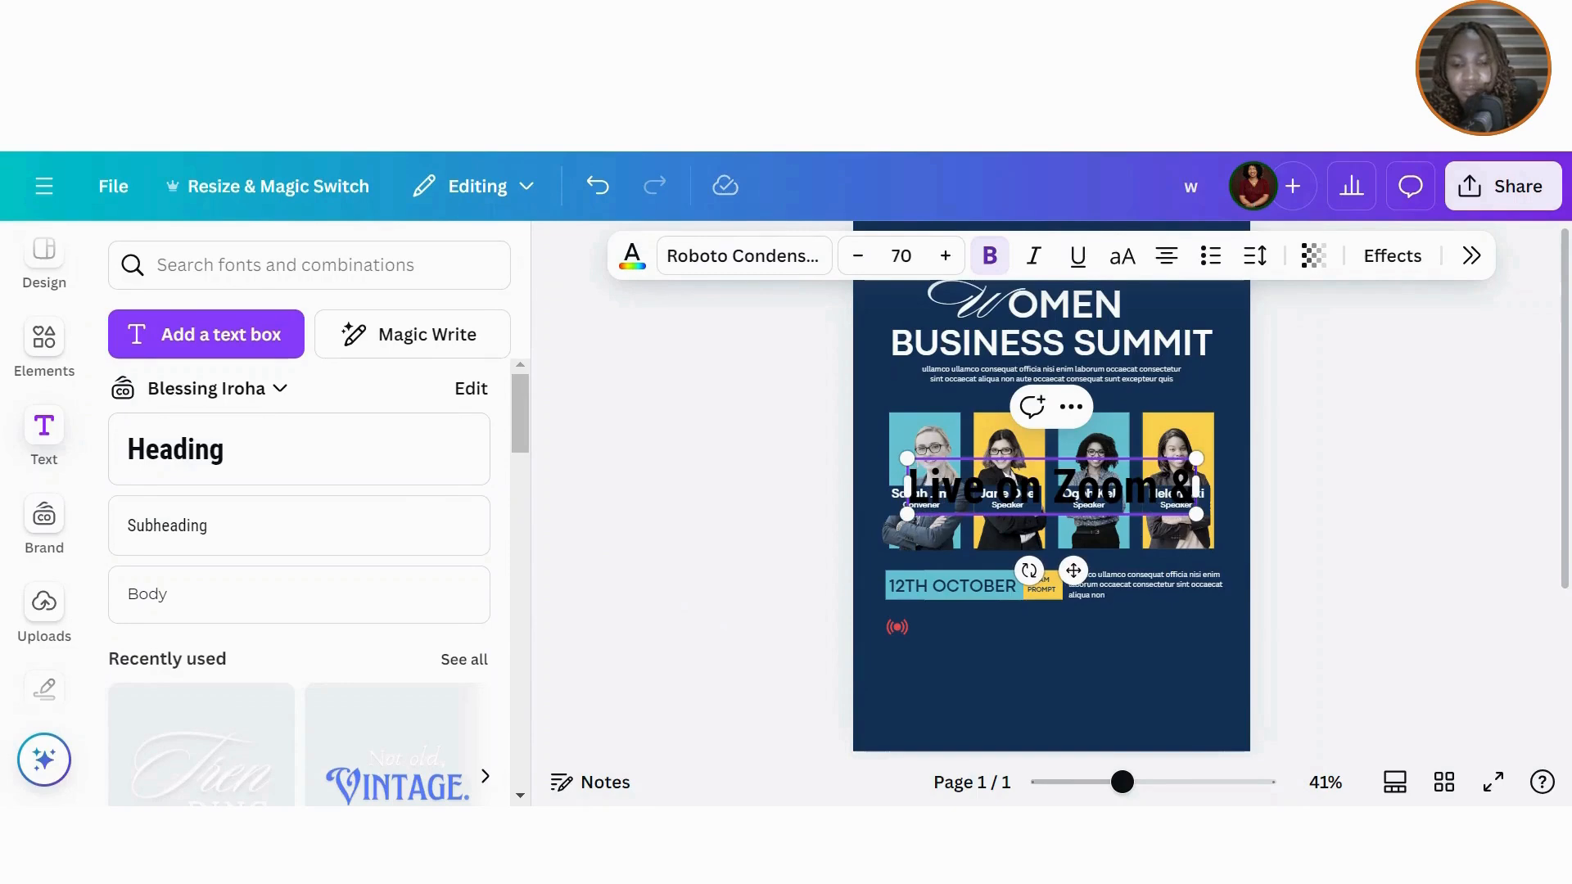
pyautogui.write('YouTu')
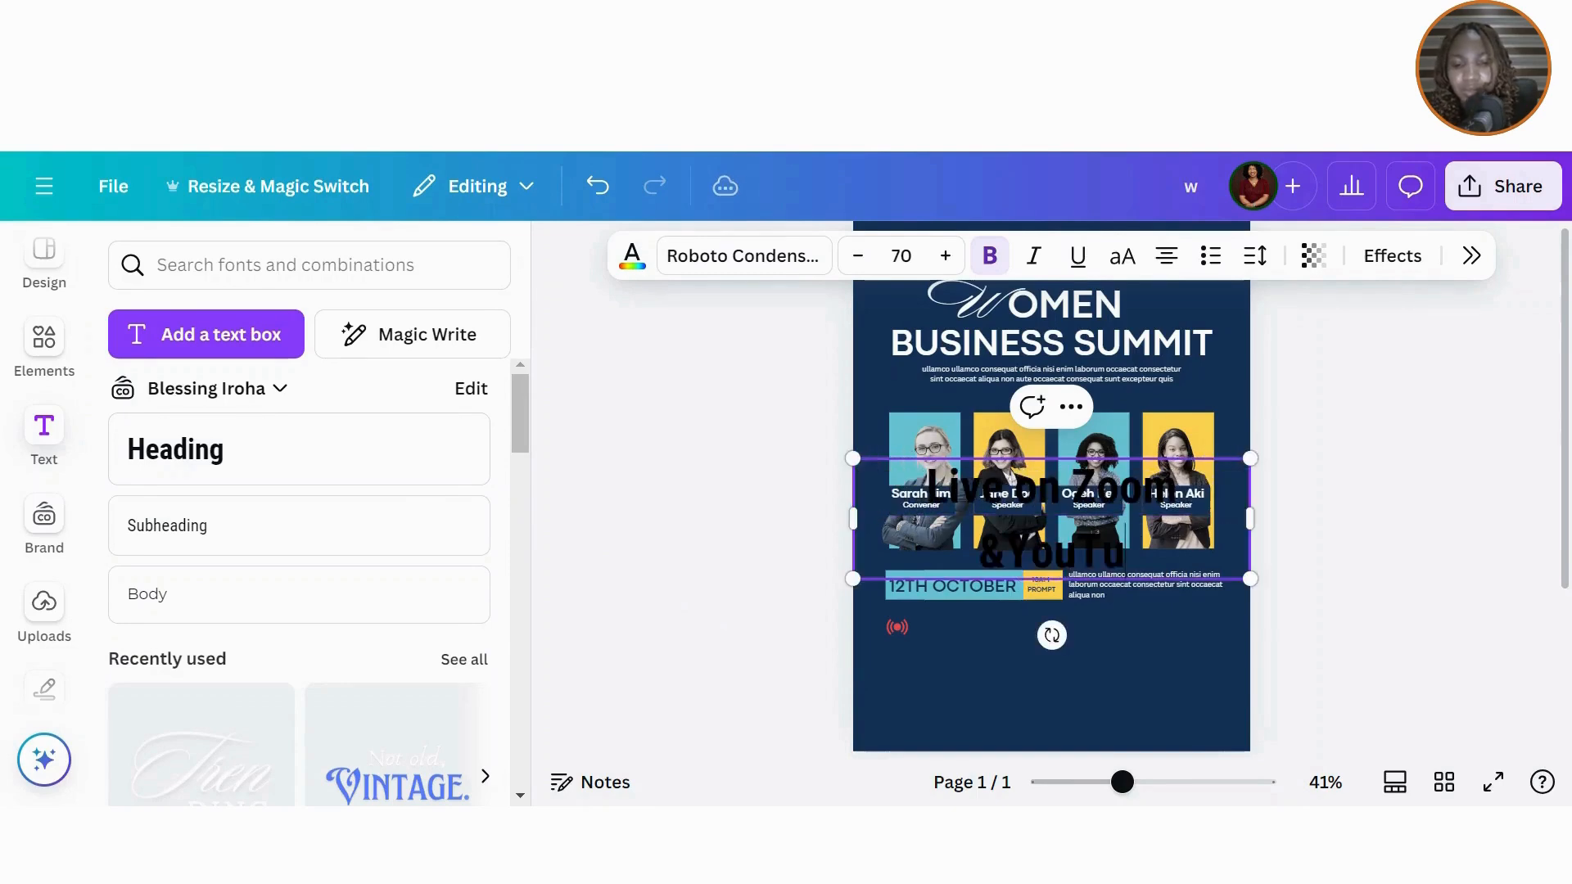
pyautogui.write('be')
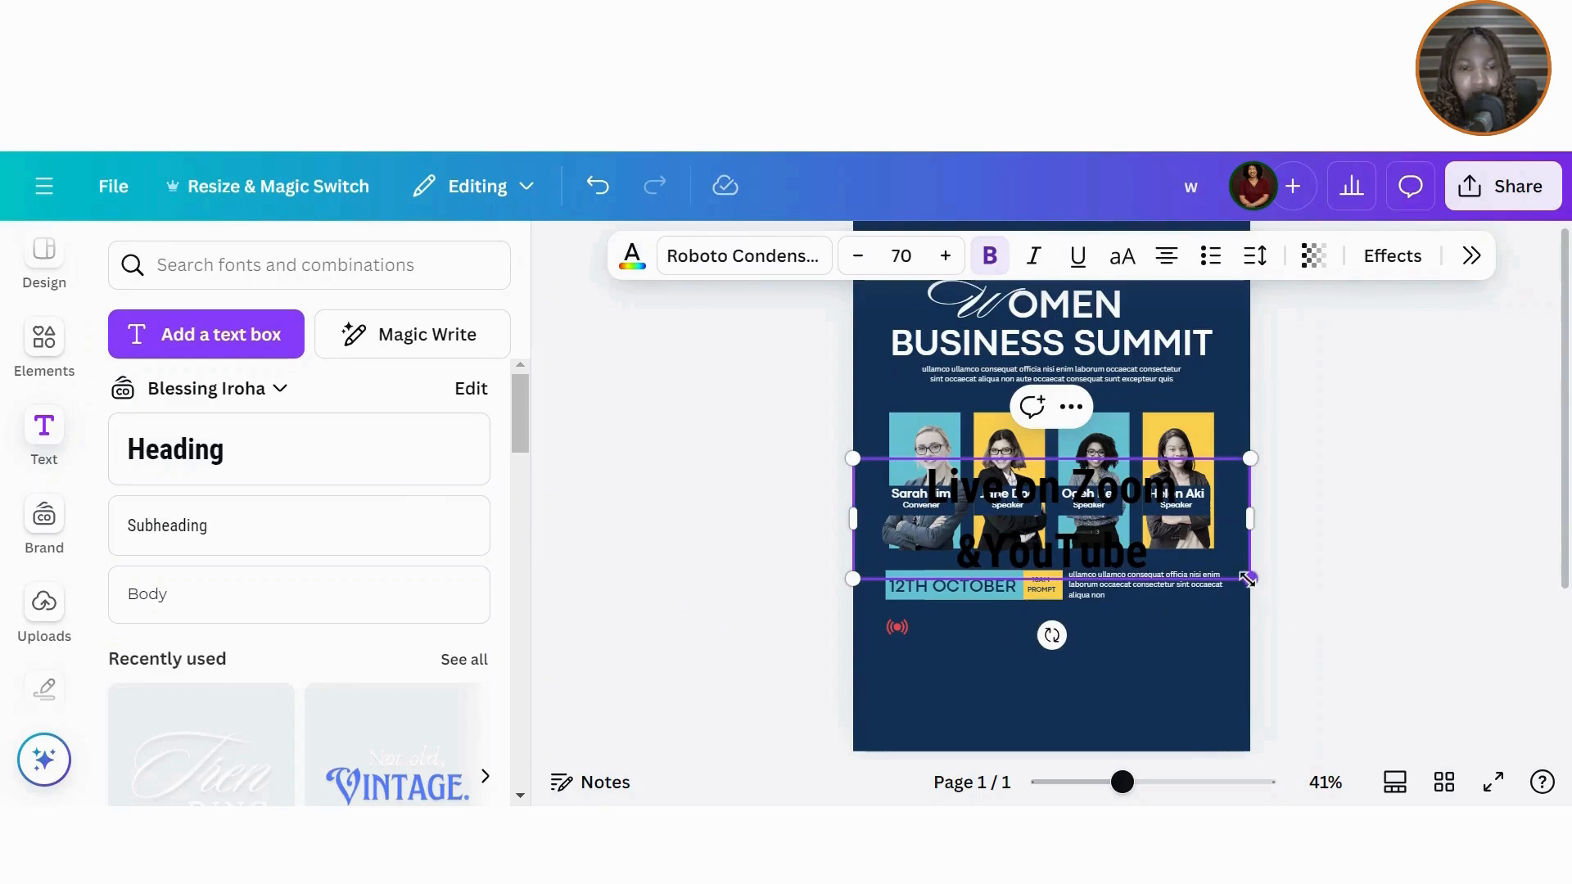
pyautogui.moveTo(1246, 580); pyautogui.dragTo(1059, 468)
pyautogui.click(1167, 256)
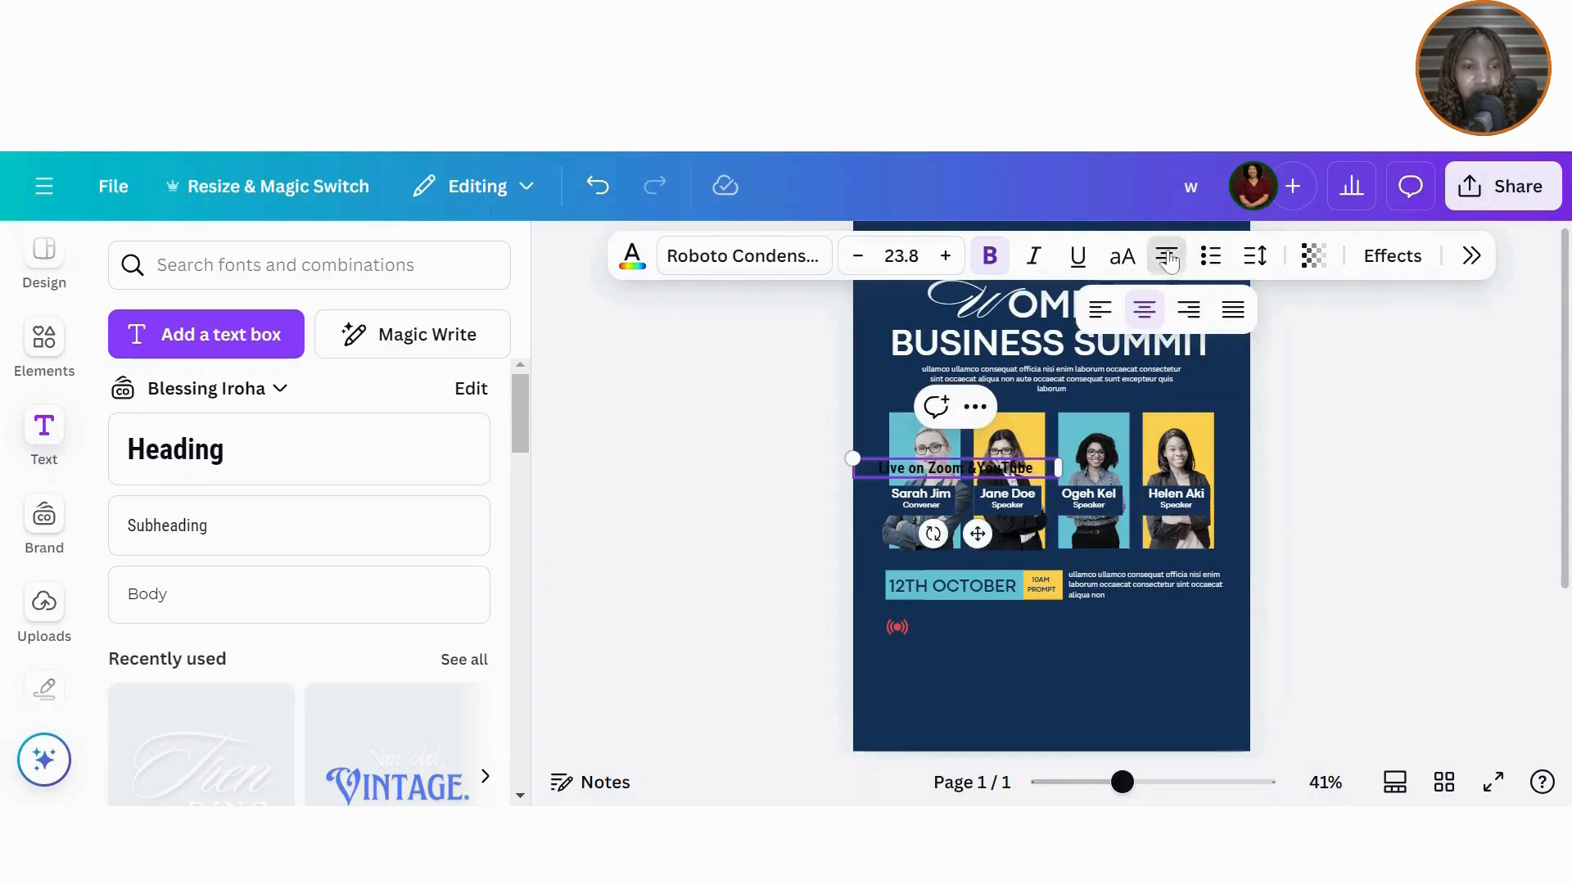
pyautogui.click(1099, 309)
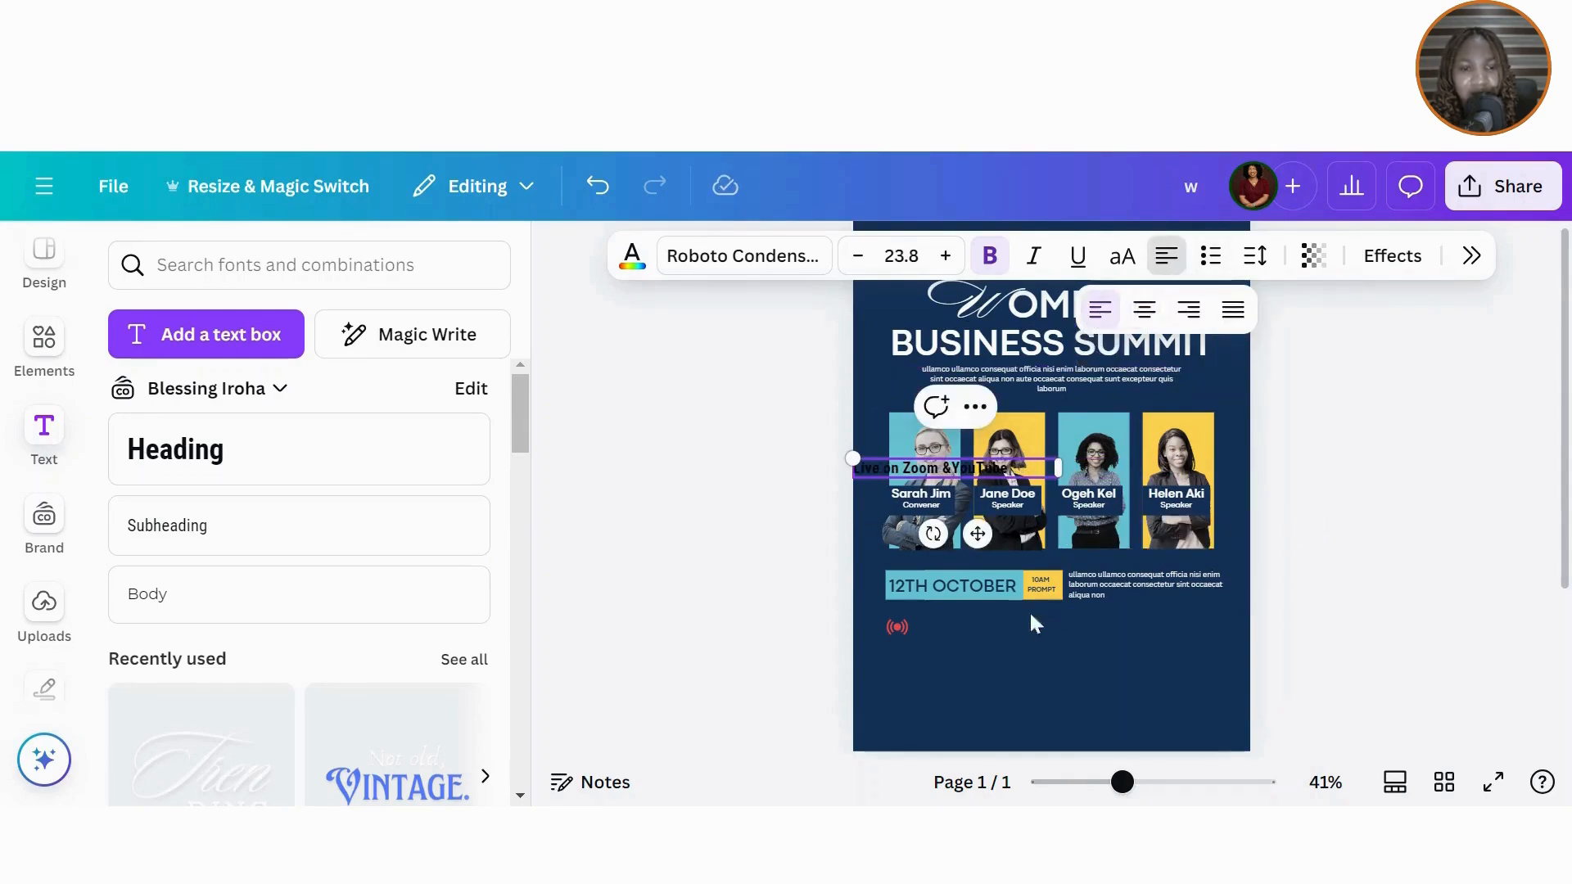
pyautogui.moveTo(978, 534); pyautogui.dragTo(1035, 692)
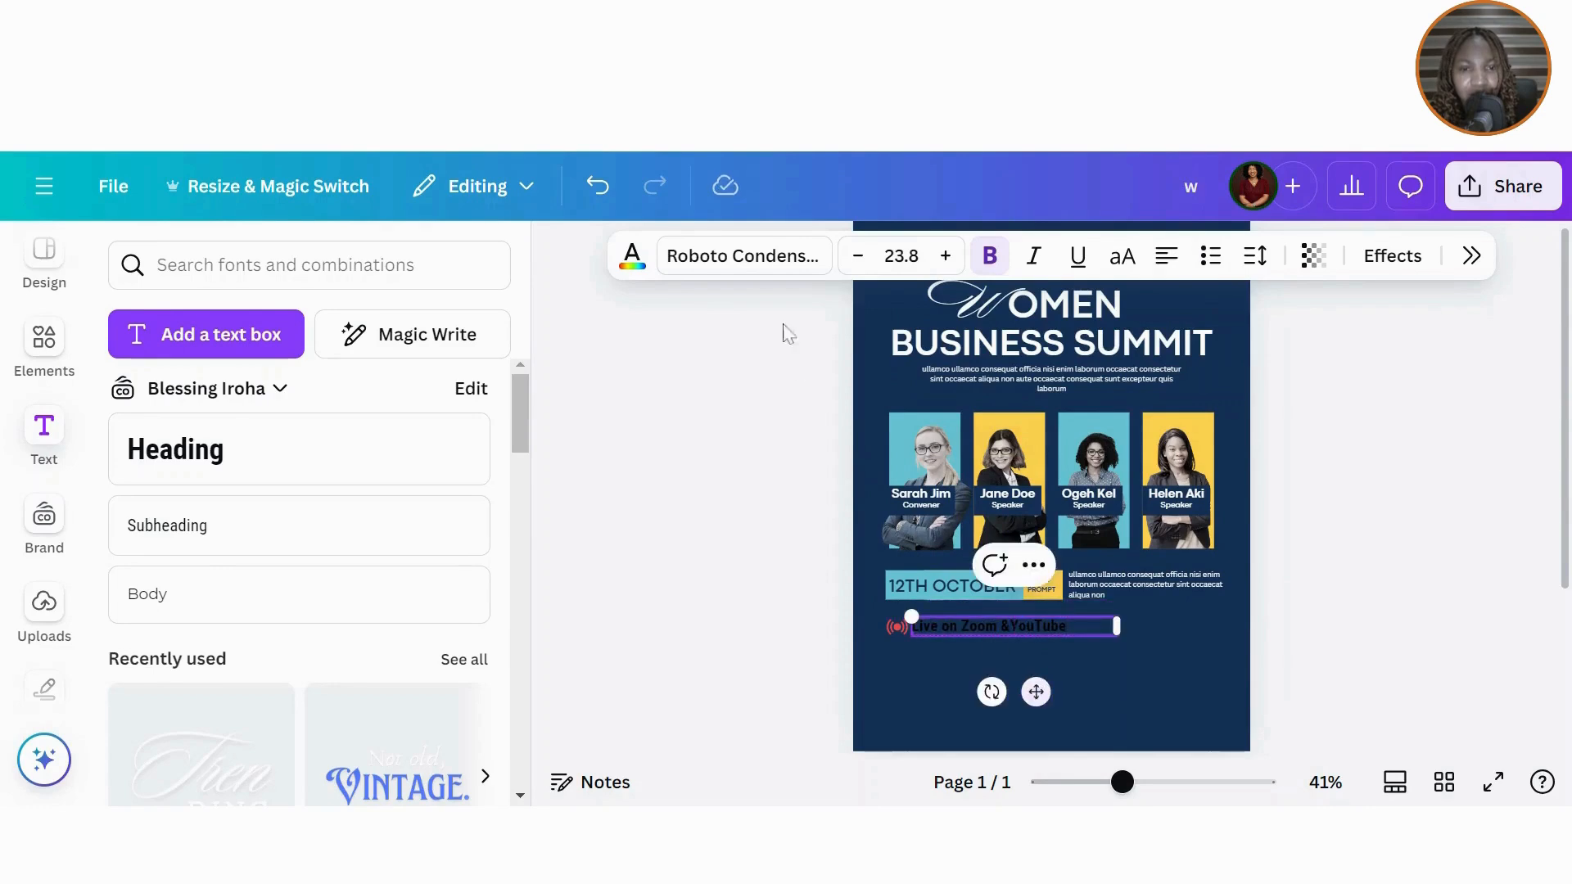
pyautogui.click(742, 255)
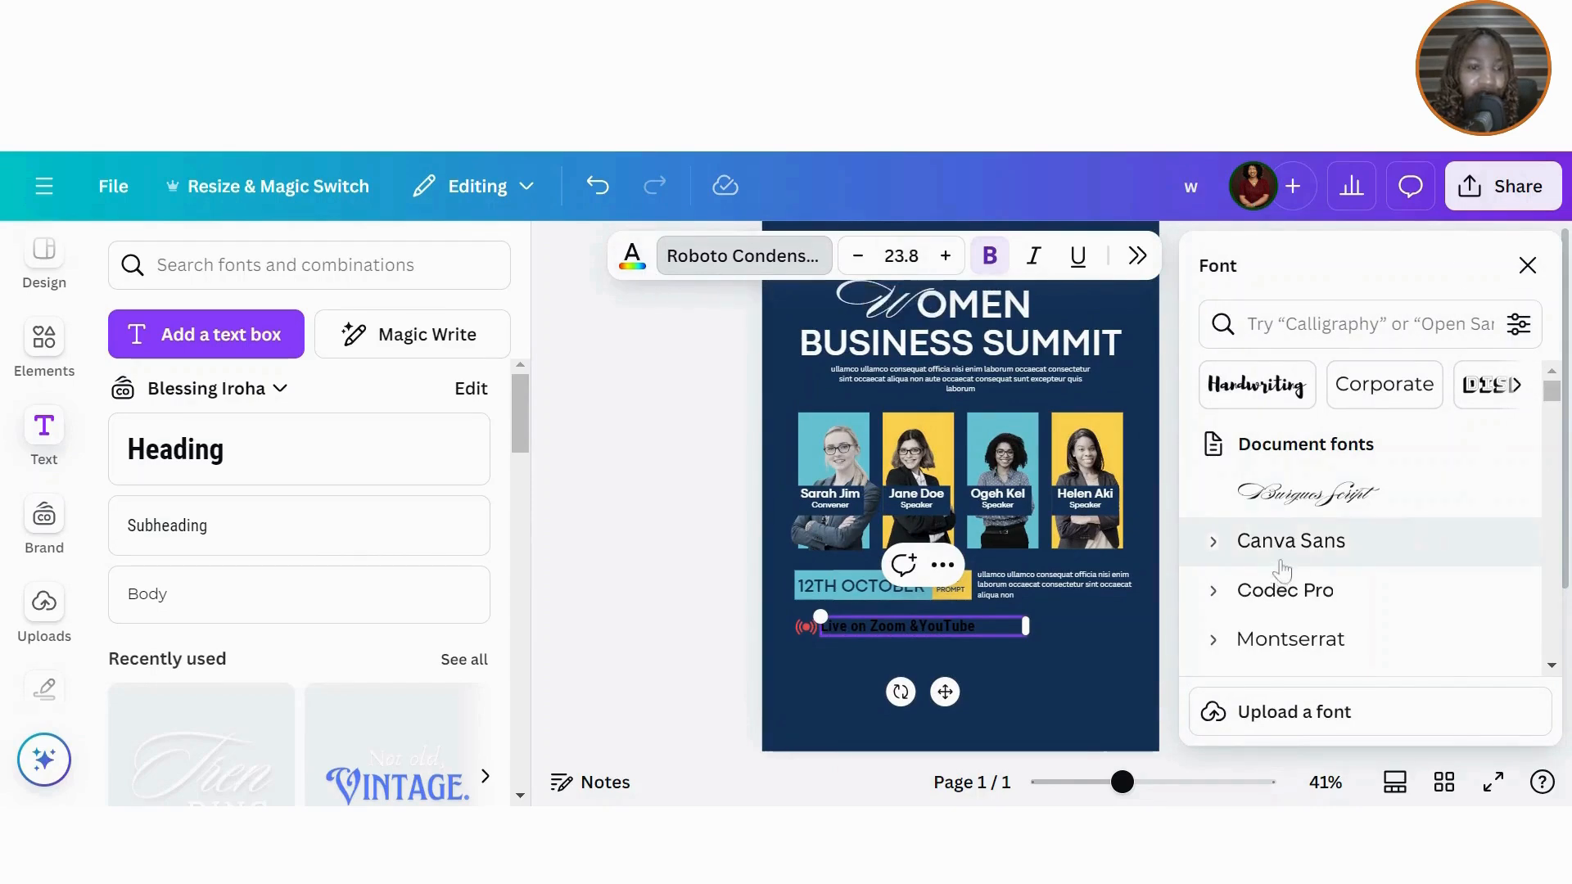
# Step: Set the live line in Codec Pro and colour it white
pyautogui.click(1287, 591)
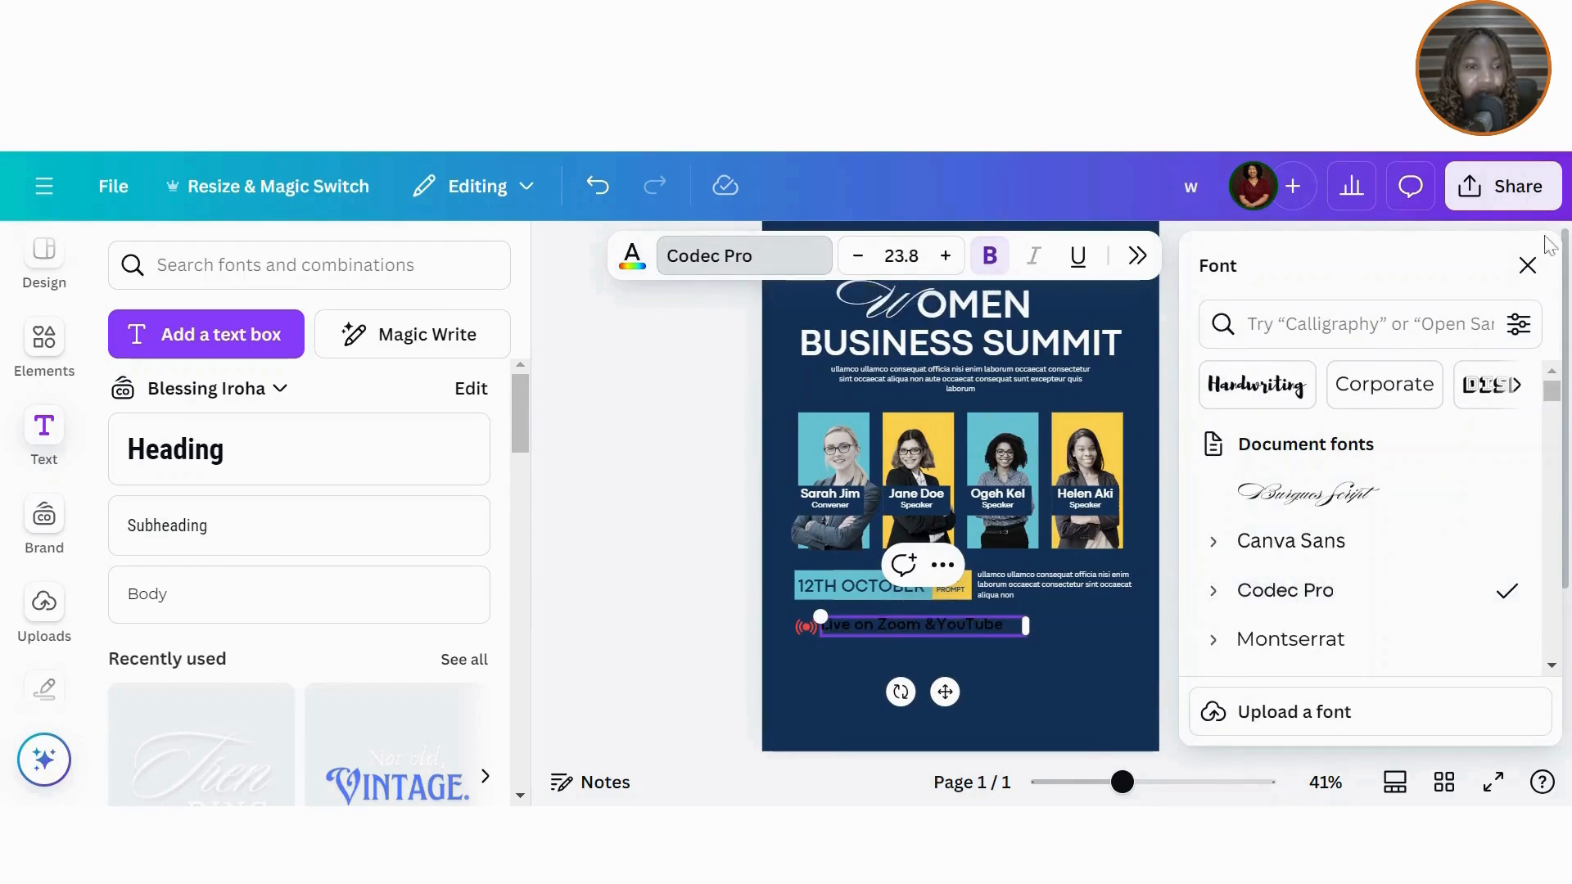
pyautogui.click(1528, 264)
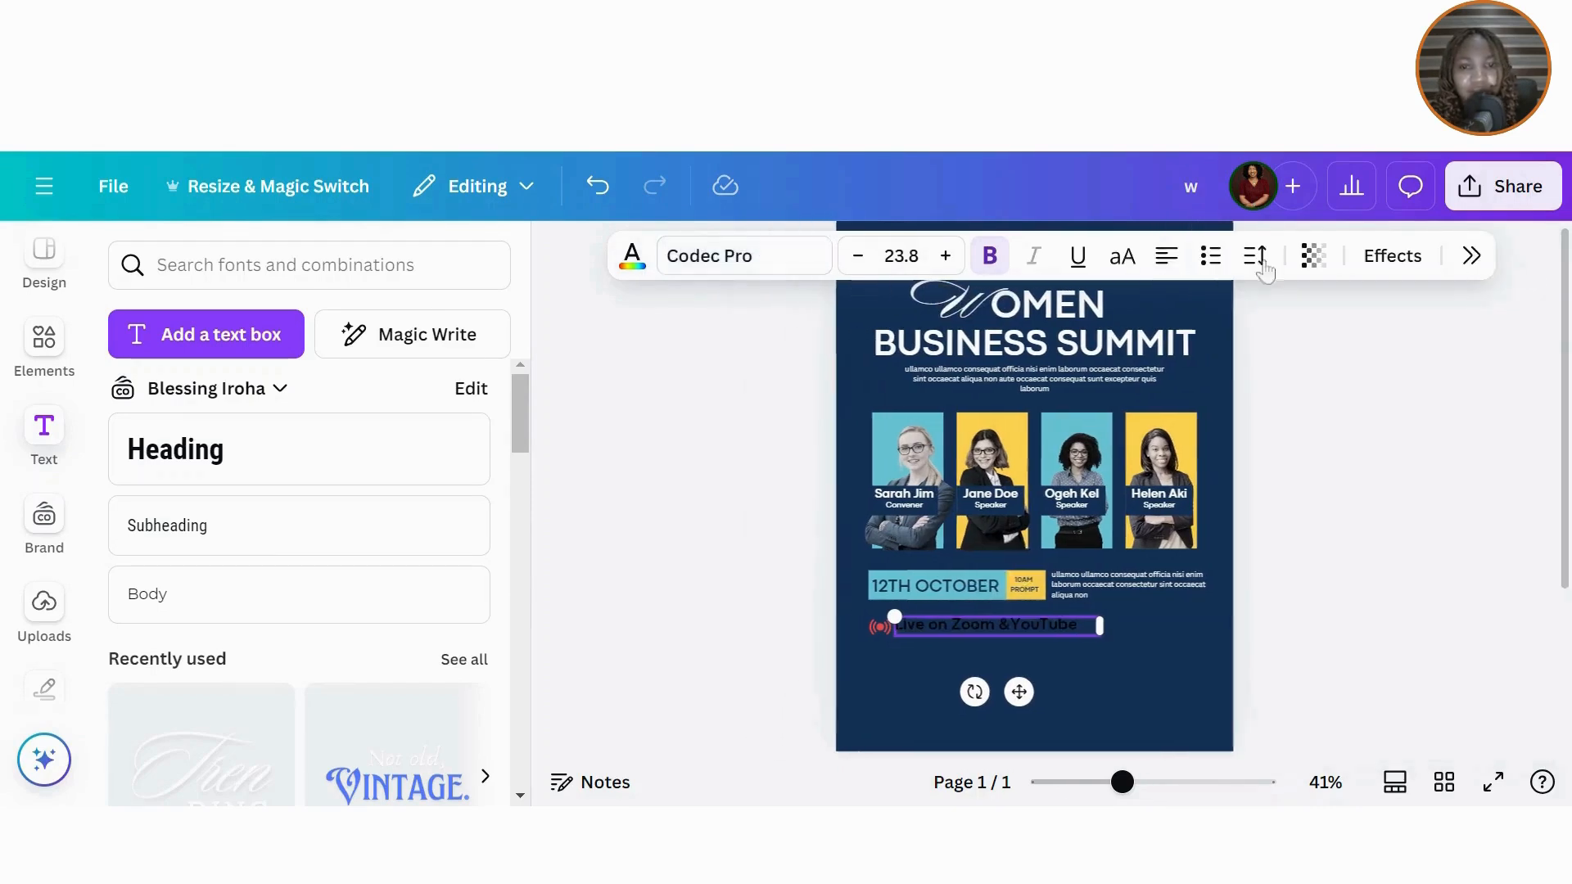
pyautogui.click(632, 255)
pyautogui.click(1220, 497)
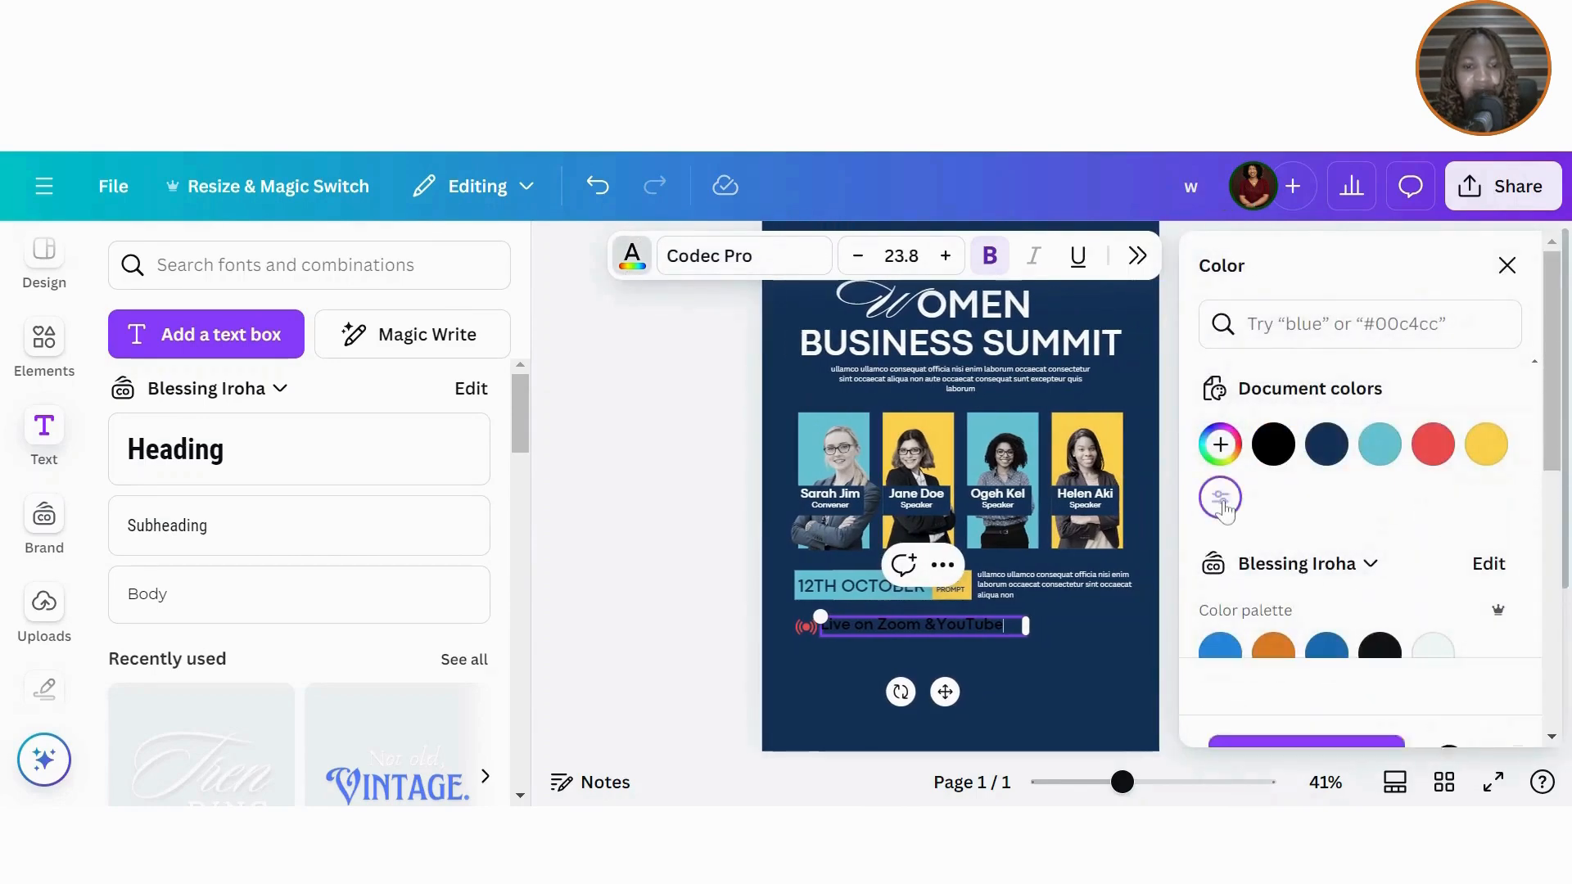
pyautogui.click(712, 596)
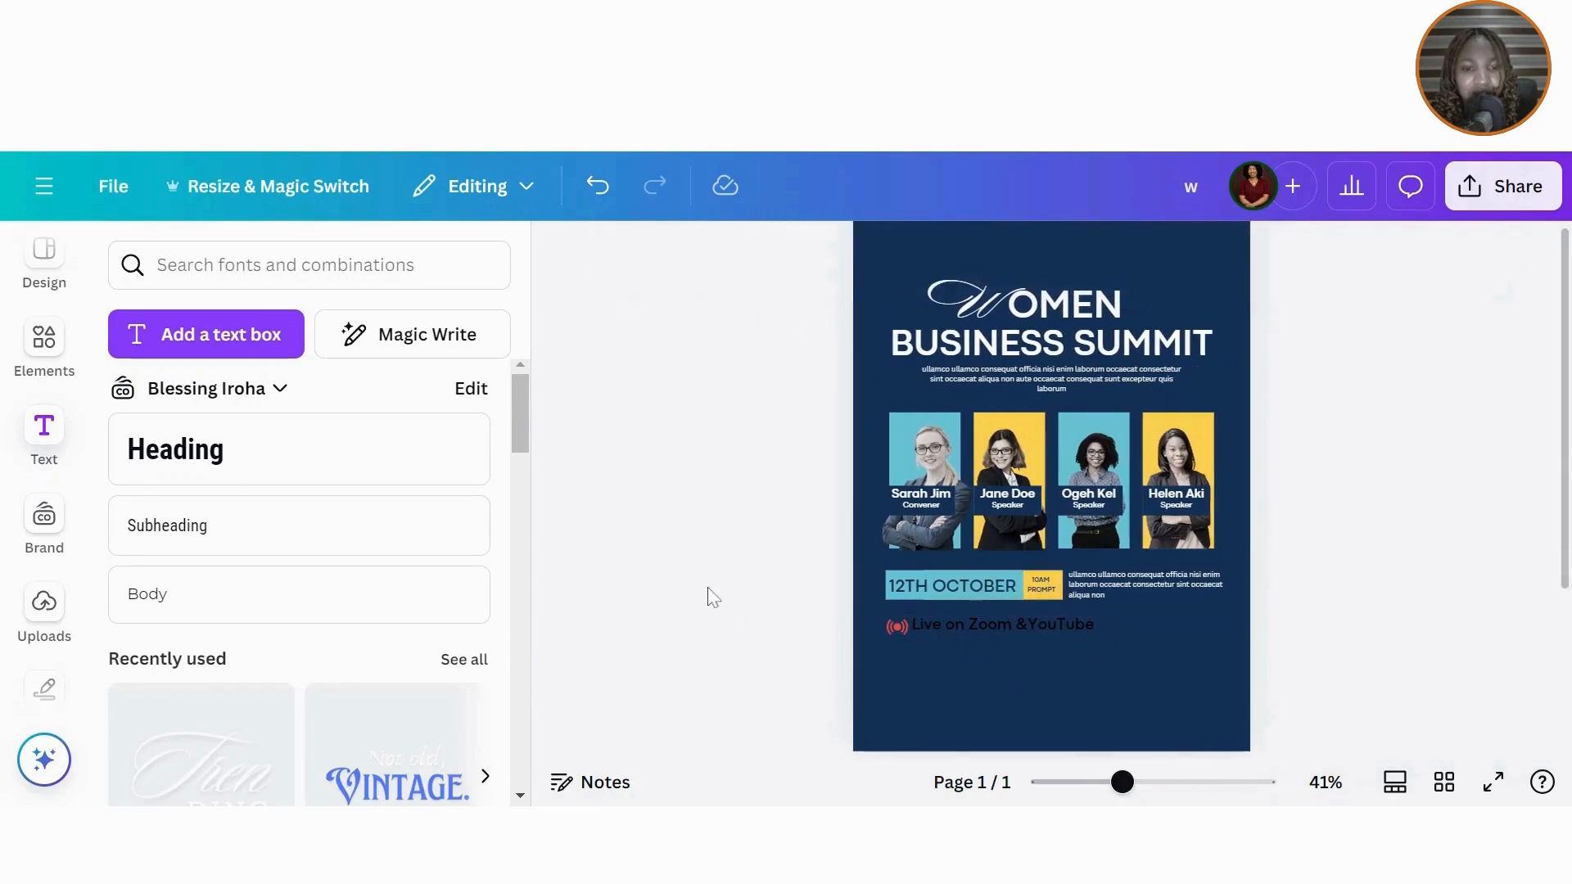
pyautogui.click(955, 620)
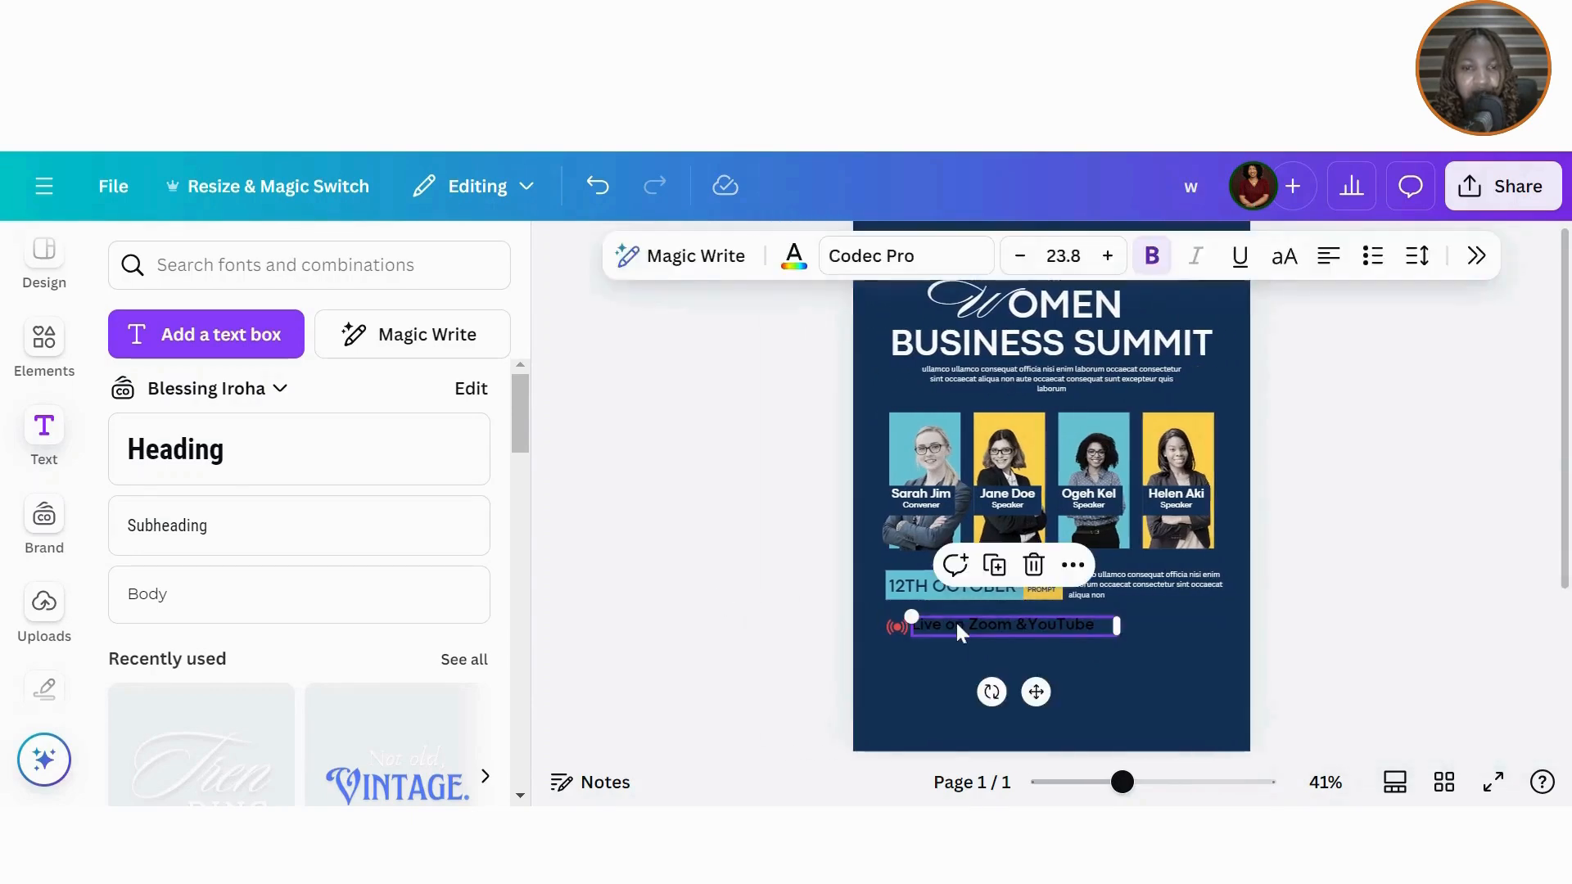
pyautogui.click(793, 256)
pyautogui.click(1206, 514)
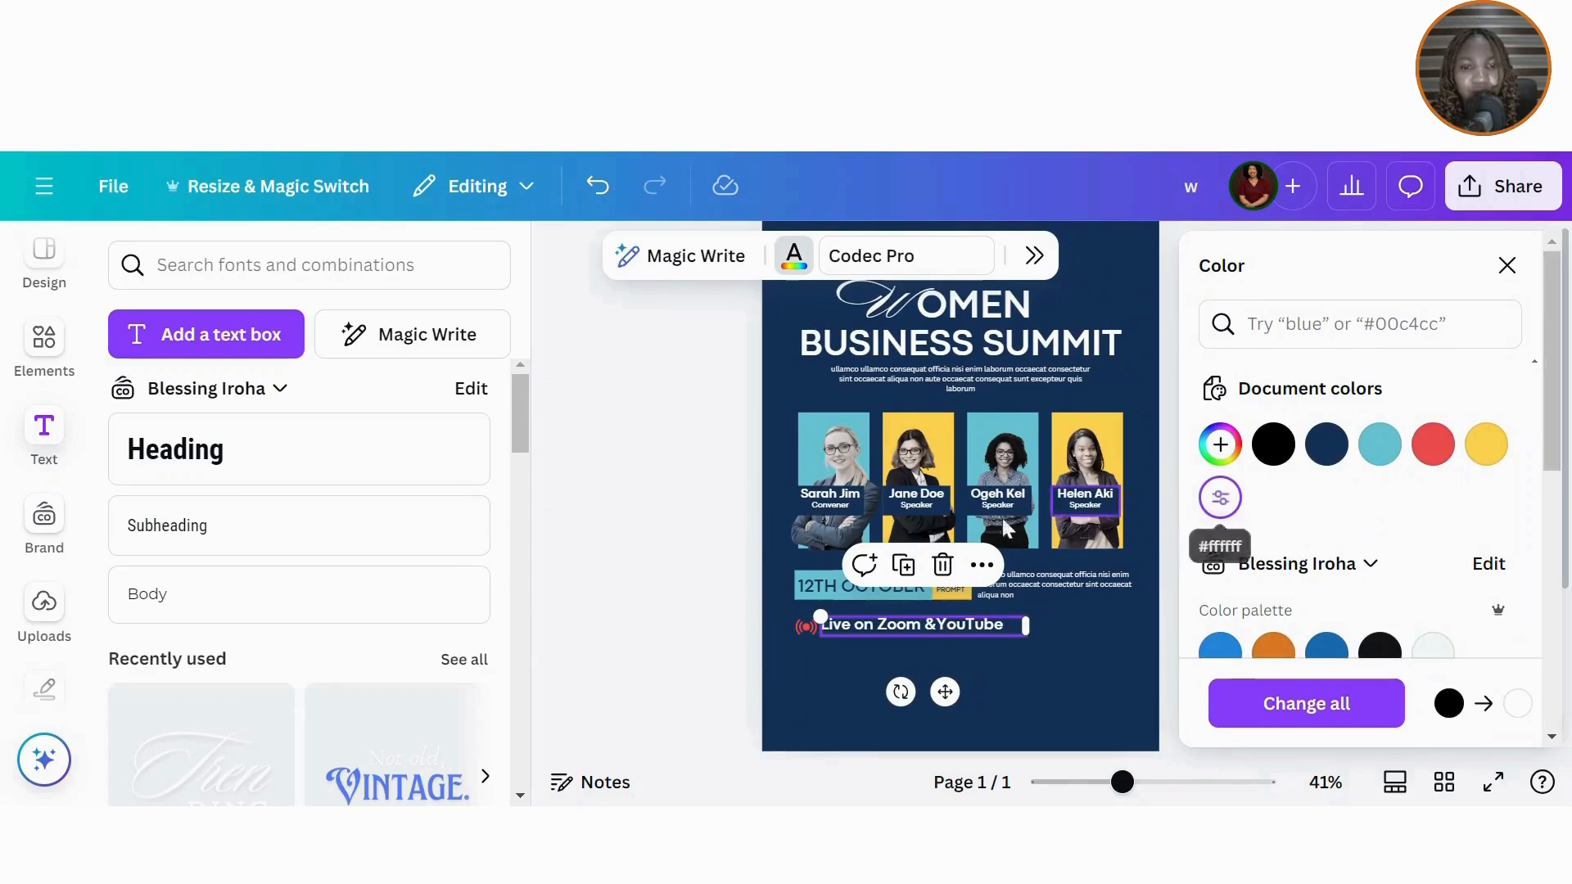
pyautogui.press('Escape')
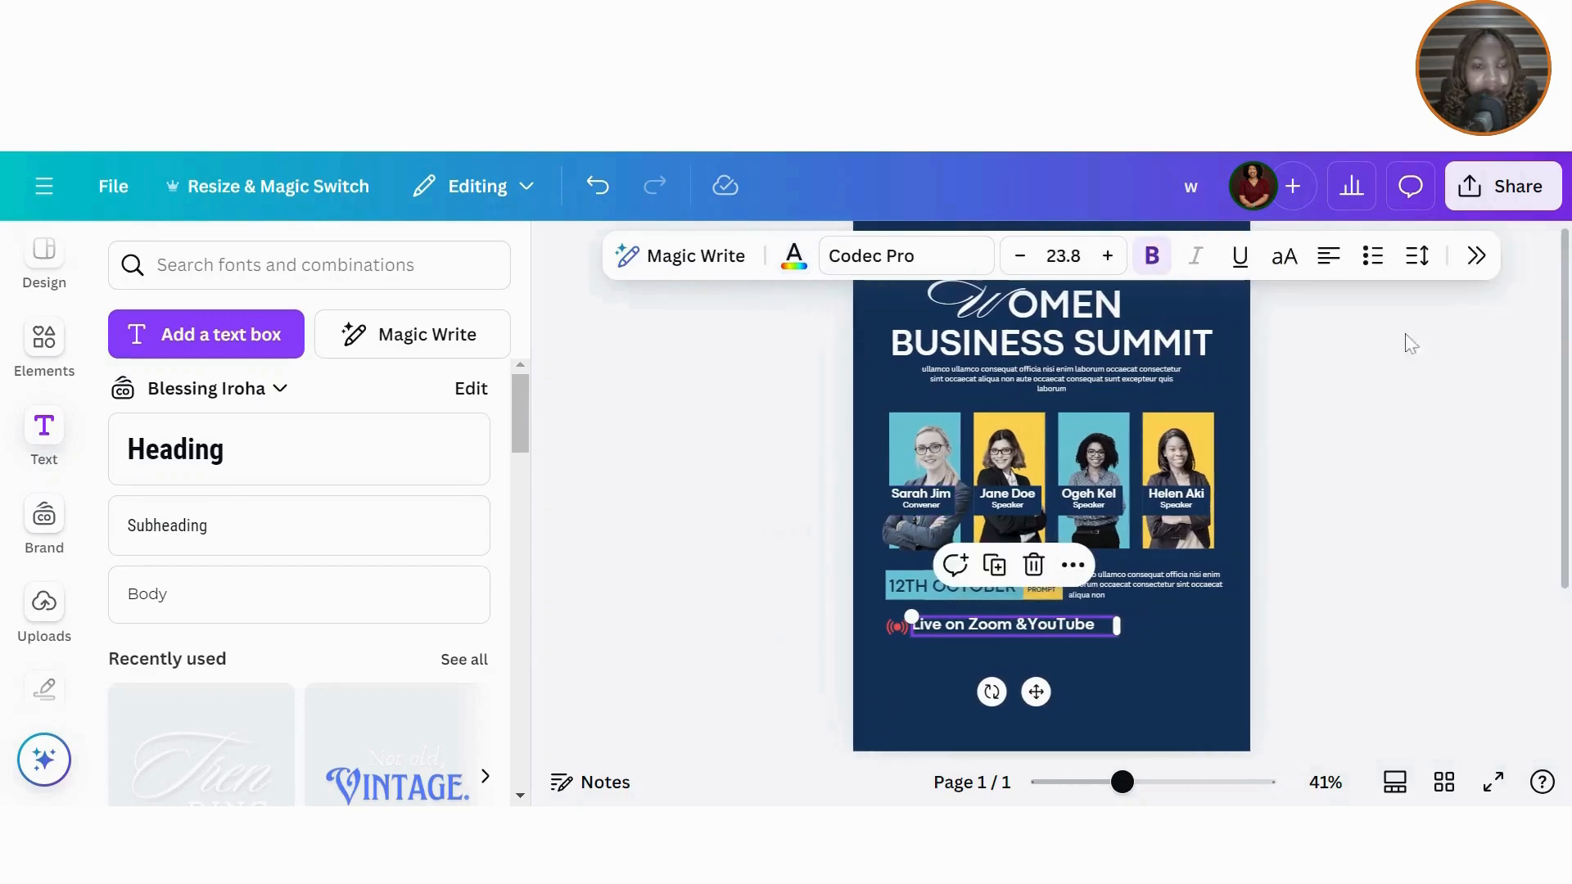
# Step: Shrink the live line slightly to size 17.6
pyautogui.click(1191, 655)
pyautogui.click(1103, 624)
pyautogui.moveTo(911, 616); pyautogui.dragTo(957, 622)
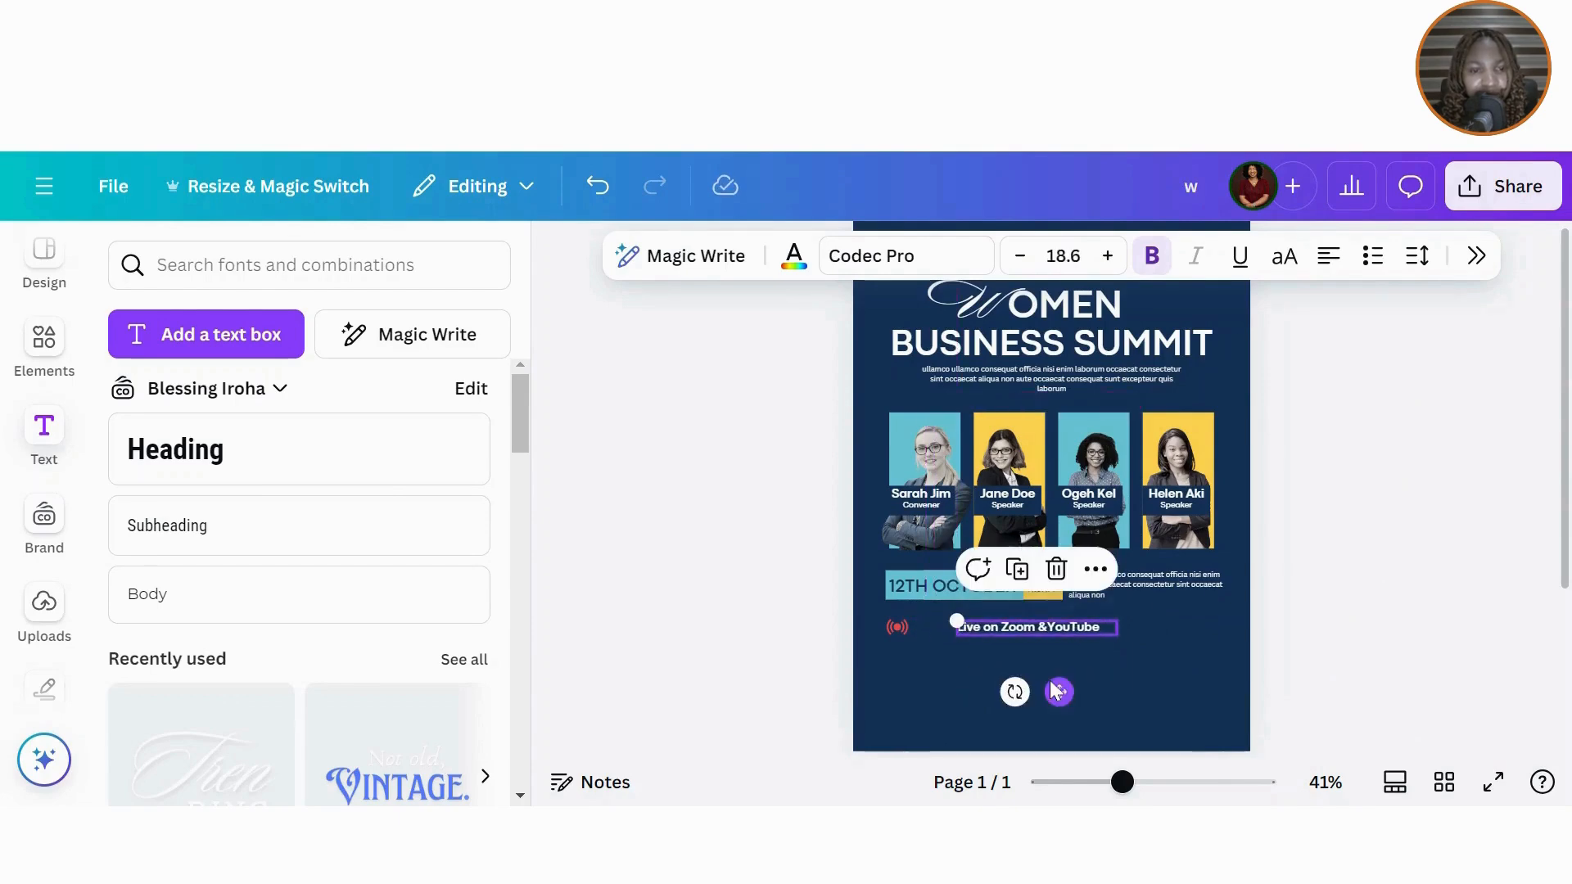
pyautogui.click(1020, 259)
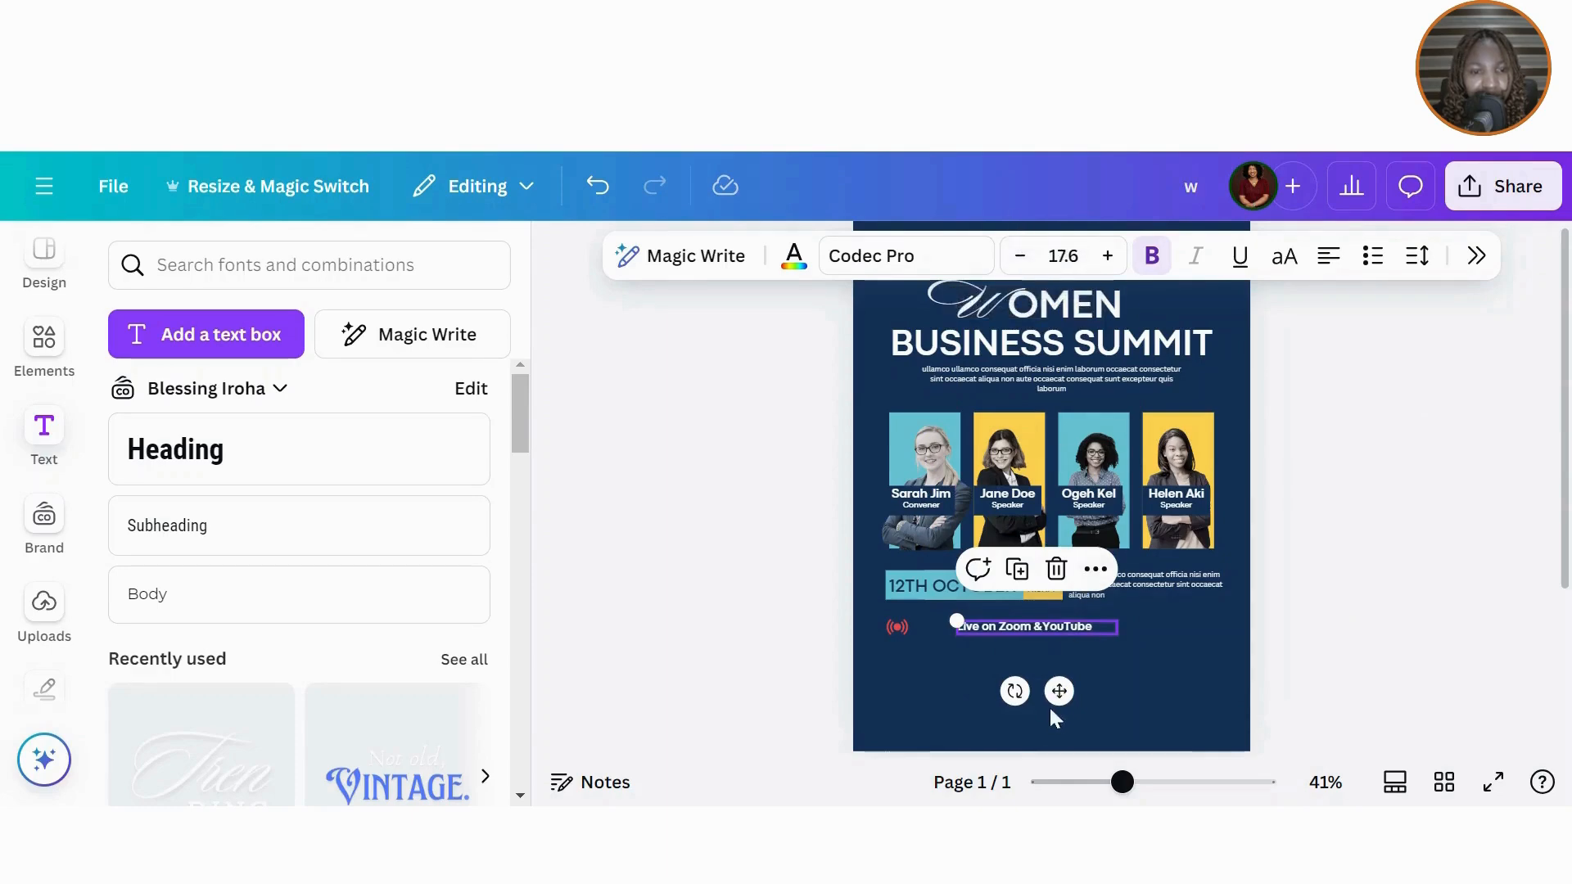
# Step: Shrink the red live icon further and line it up level beside the Live on Zoom &YouTube text
pyautogui.moveTo(1055, 690); pyautogui.dragTo(1012, 690)
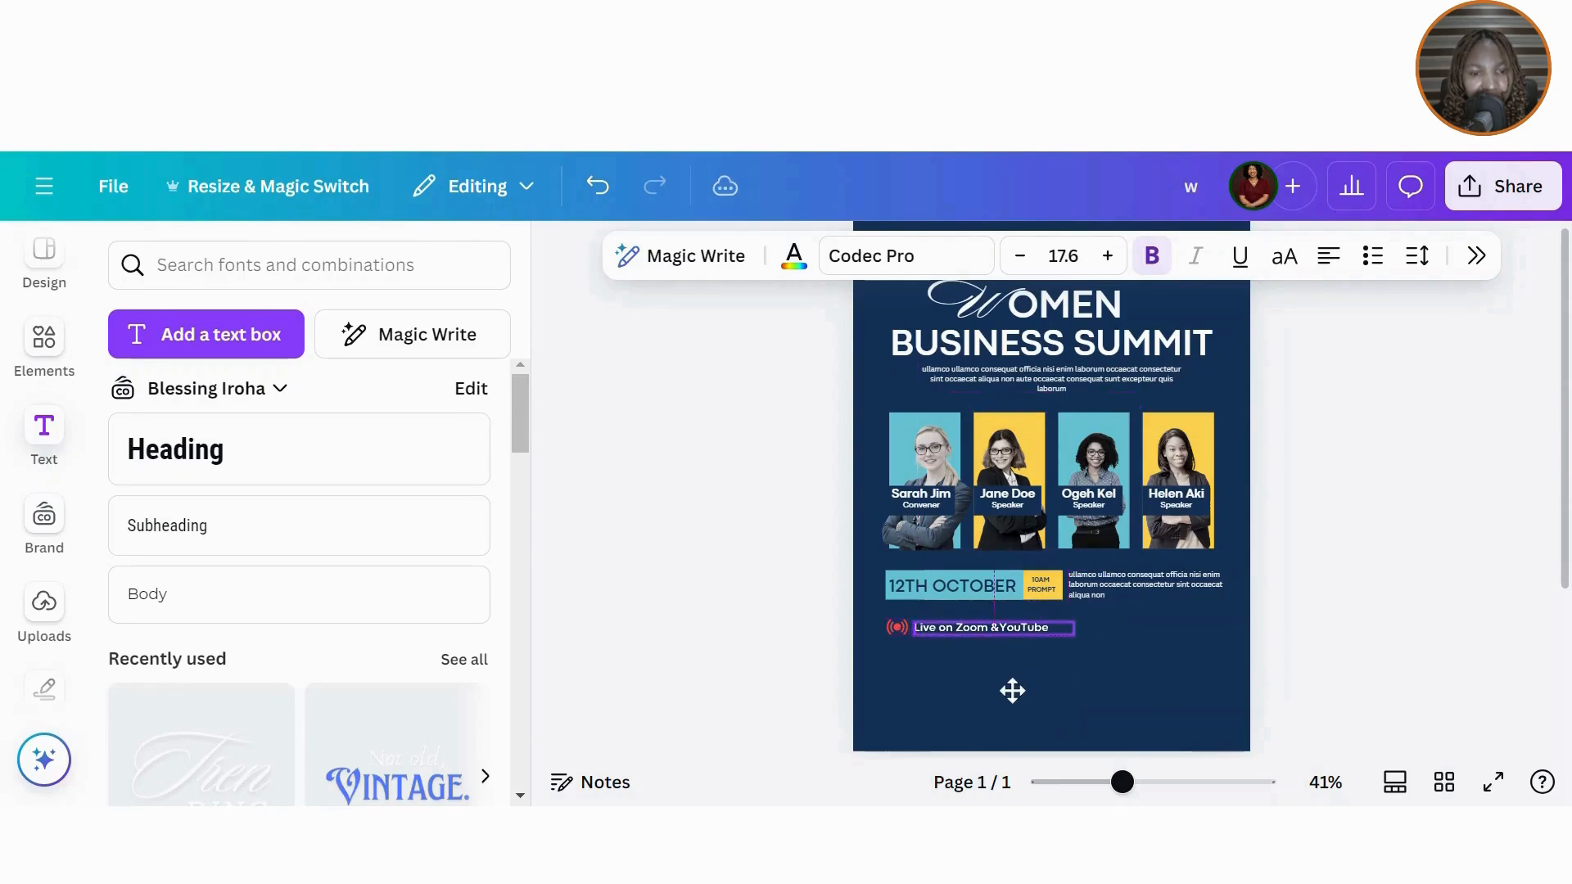
pyautogui.click(896, 626)
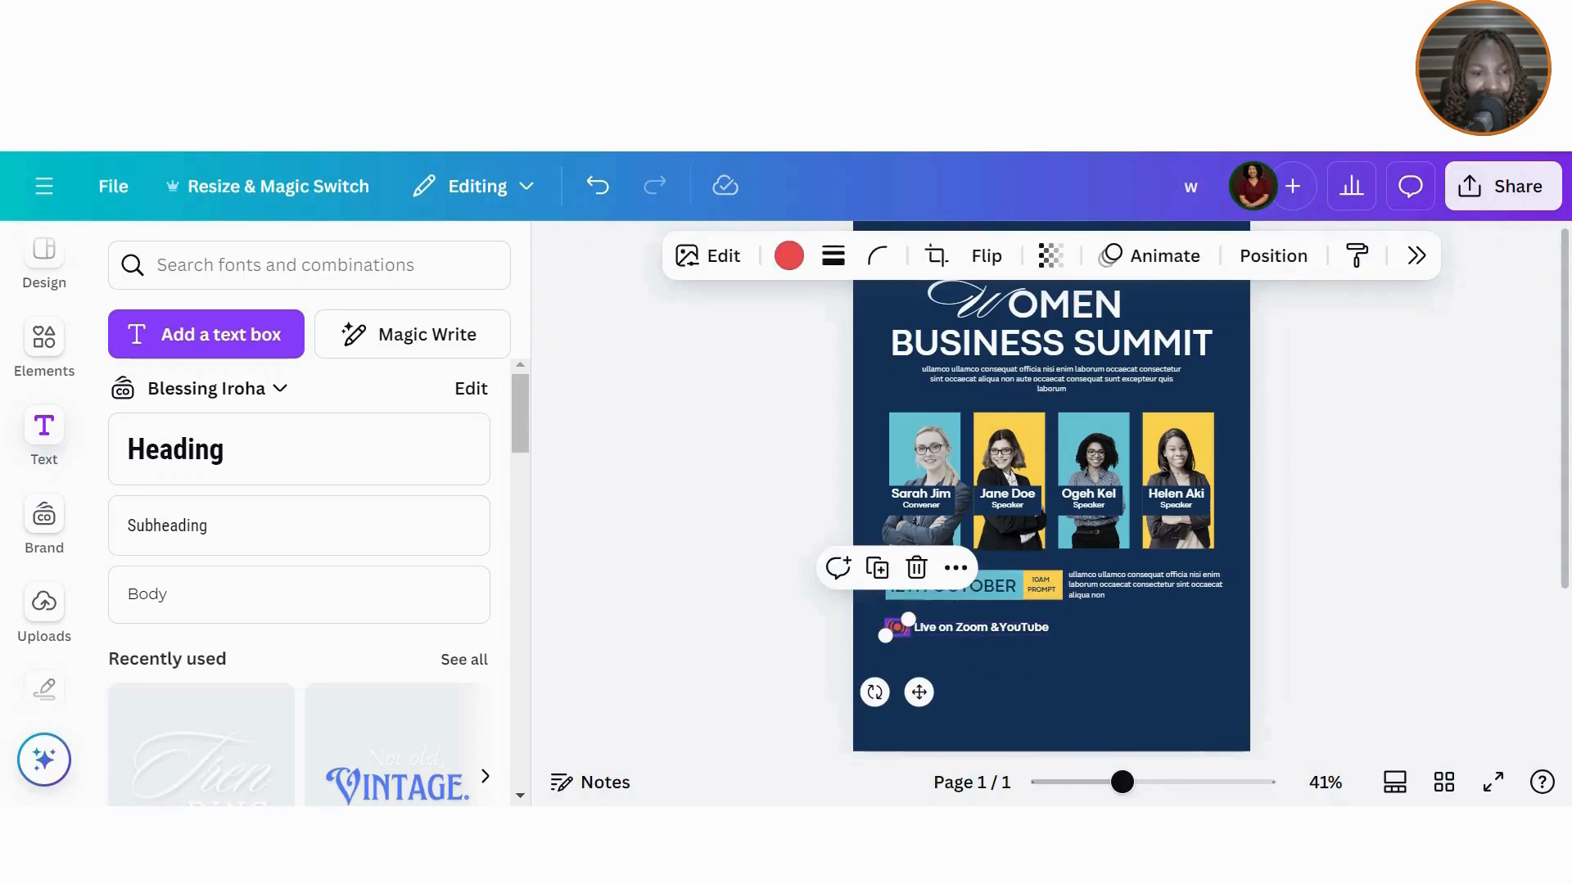
pyautogui.moveTo(1122, 781); pyautogui.dragTo(1154, 782)
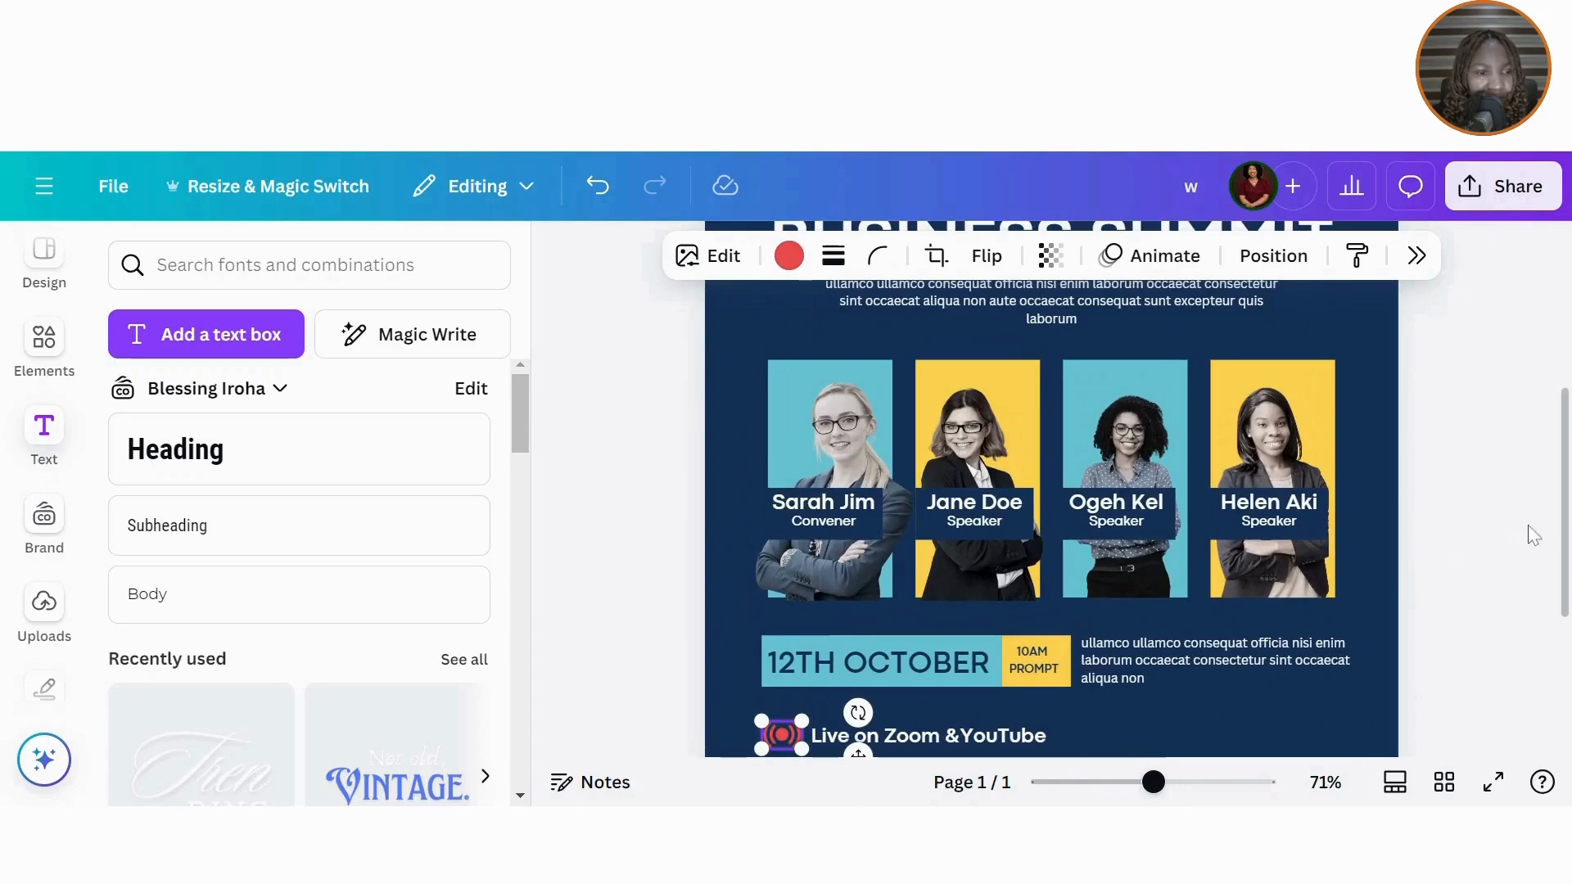
pyautogui.scroll(-4, 942, 410)
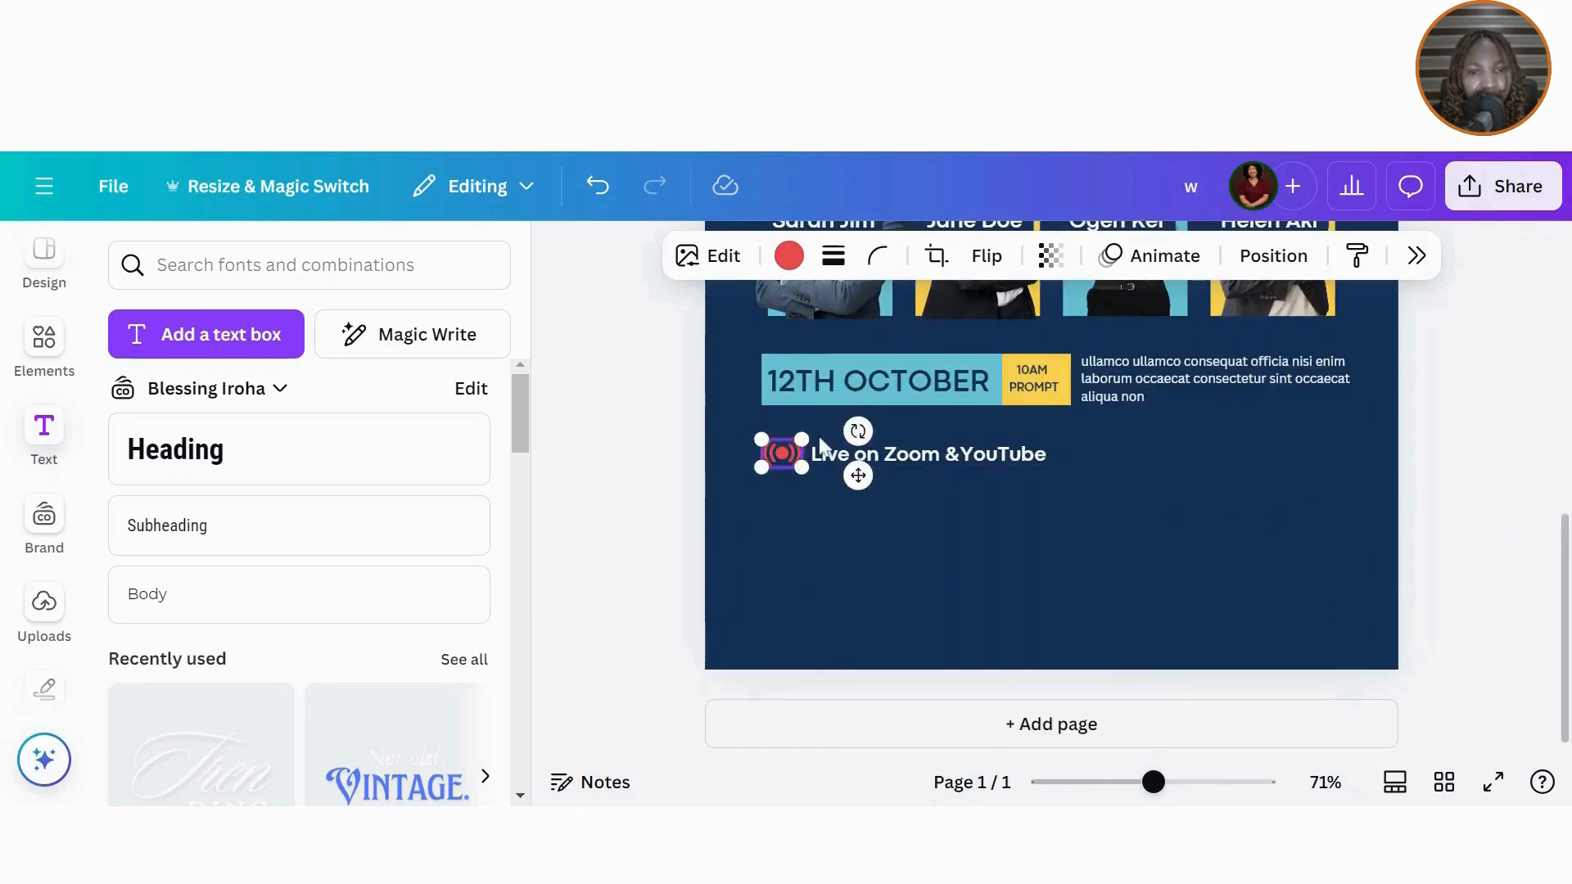
pyautogui.moveTo(806, 438); pyautogui.dragTo(788, 443)
pyautogui.moveTo(796, 523)
pyautogui.mouseDown()
pyautogui.moveTo(797, 499)
pyautogui.moveTo(796, 526)
pyautogui.mouseUp()
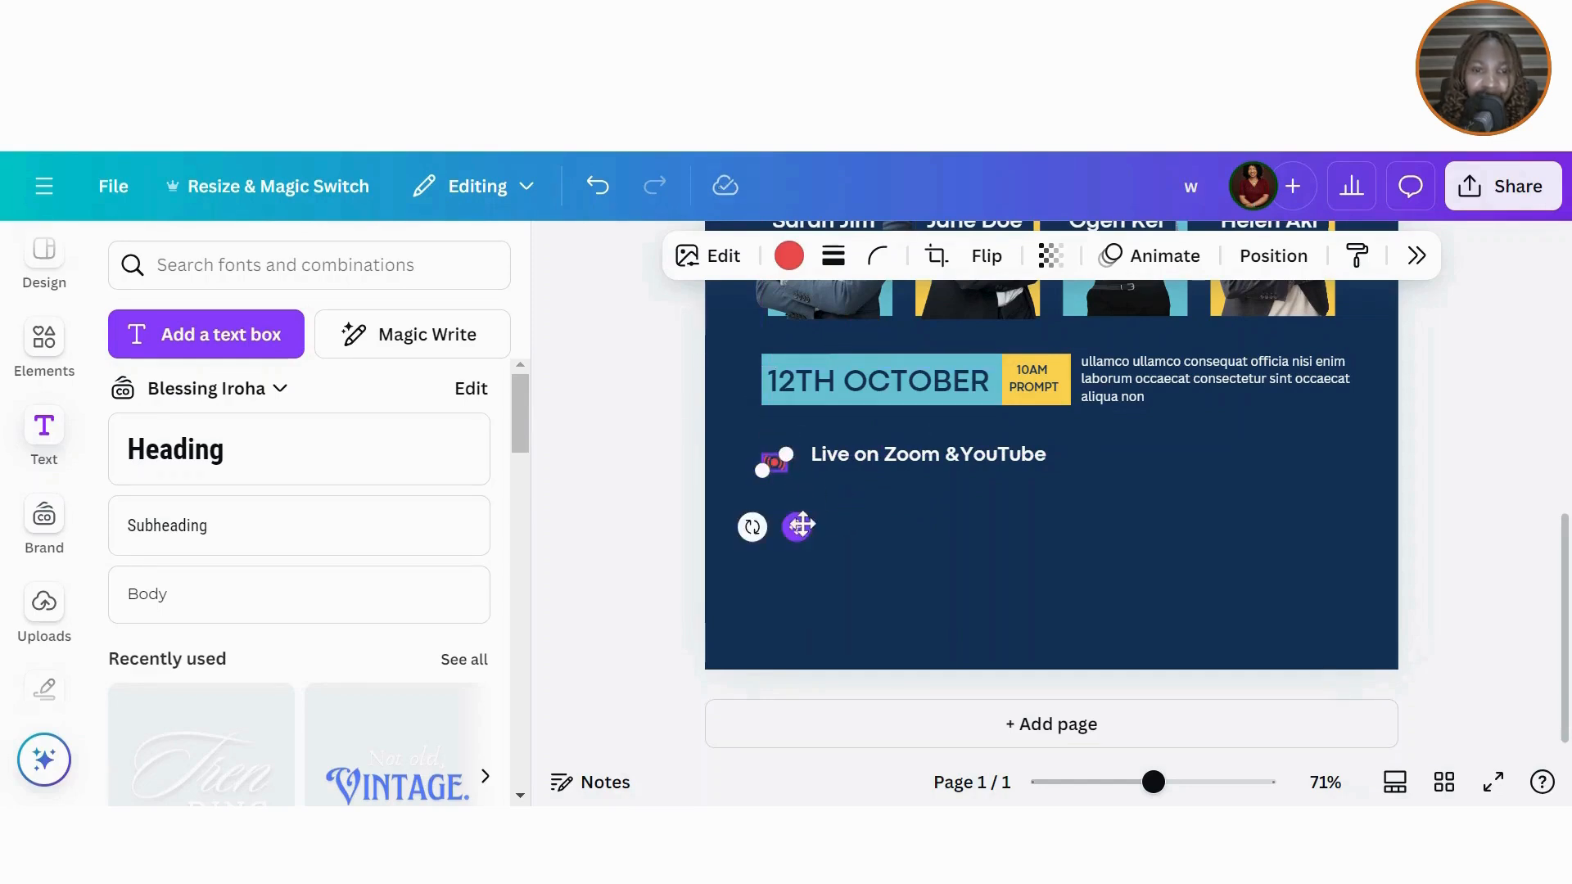
pyautogui.moveTo(800, 522); pyautogui.dragTo(802, 520)
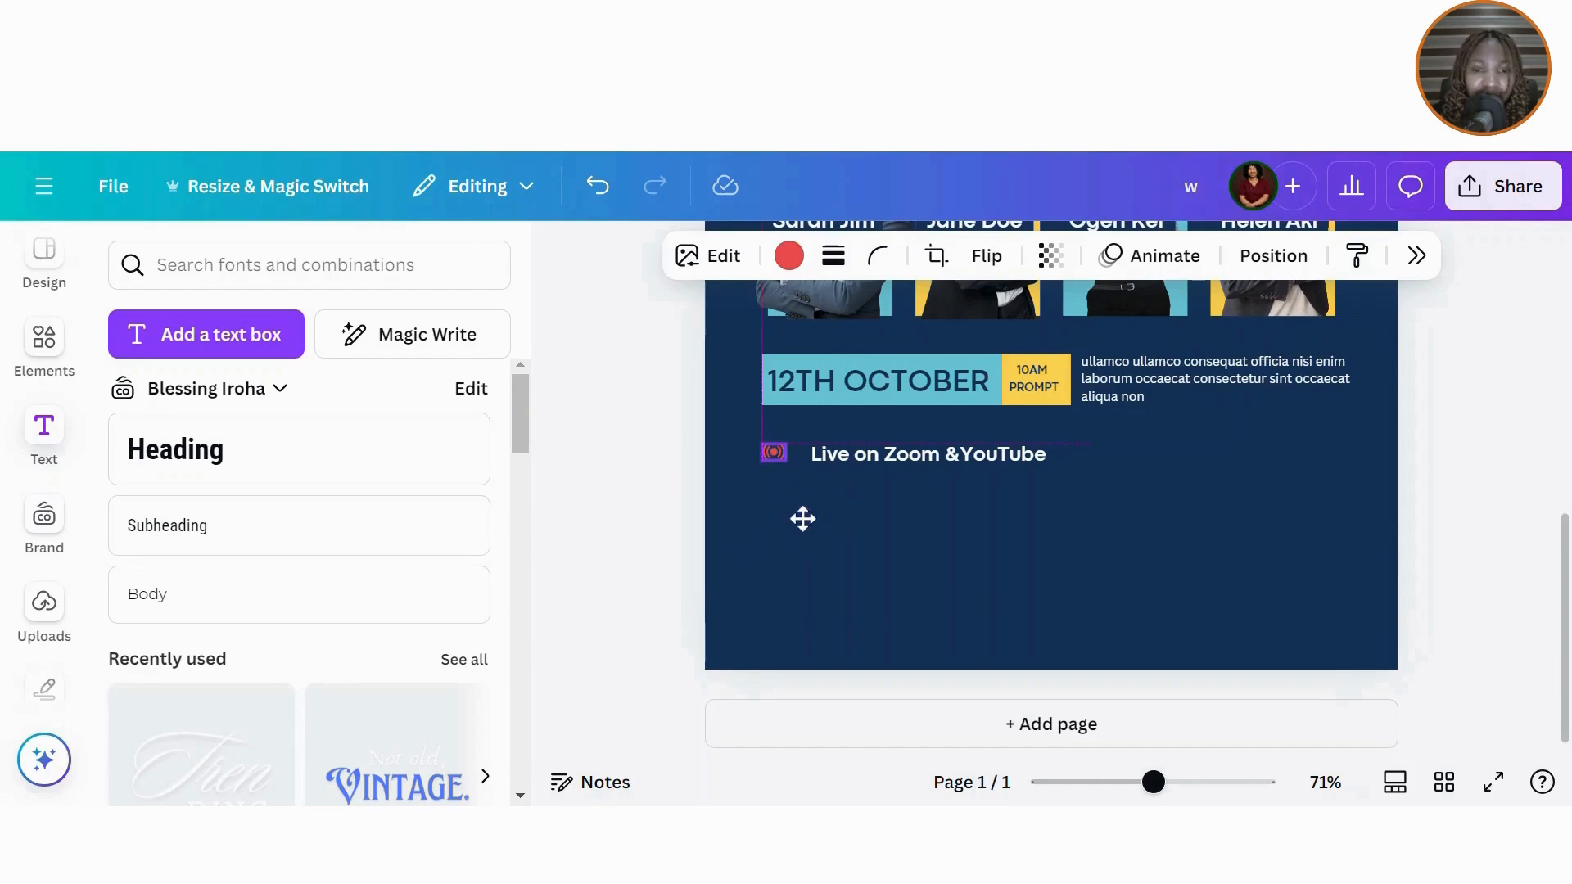
pyautogui.moveTo(774, 452)
pyautogui.mouseDown()
pyautogui.moveTo(765, 461)
pyautogui.moveTo(780, 458)
pyautogui.mouseUp()
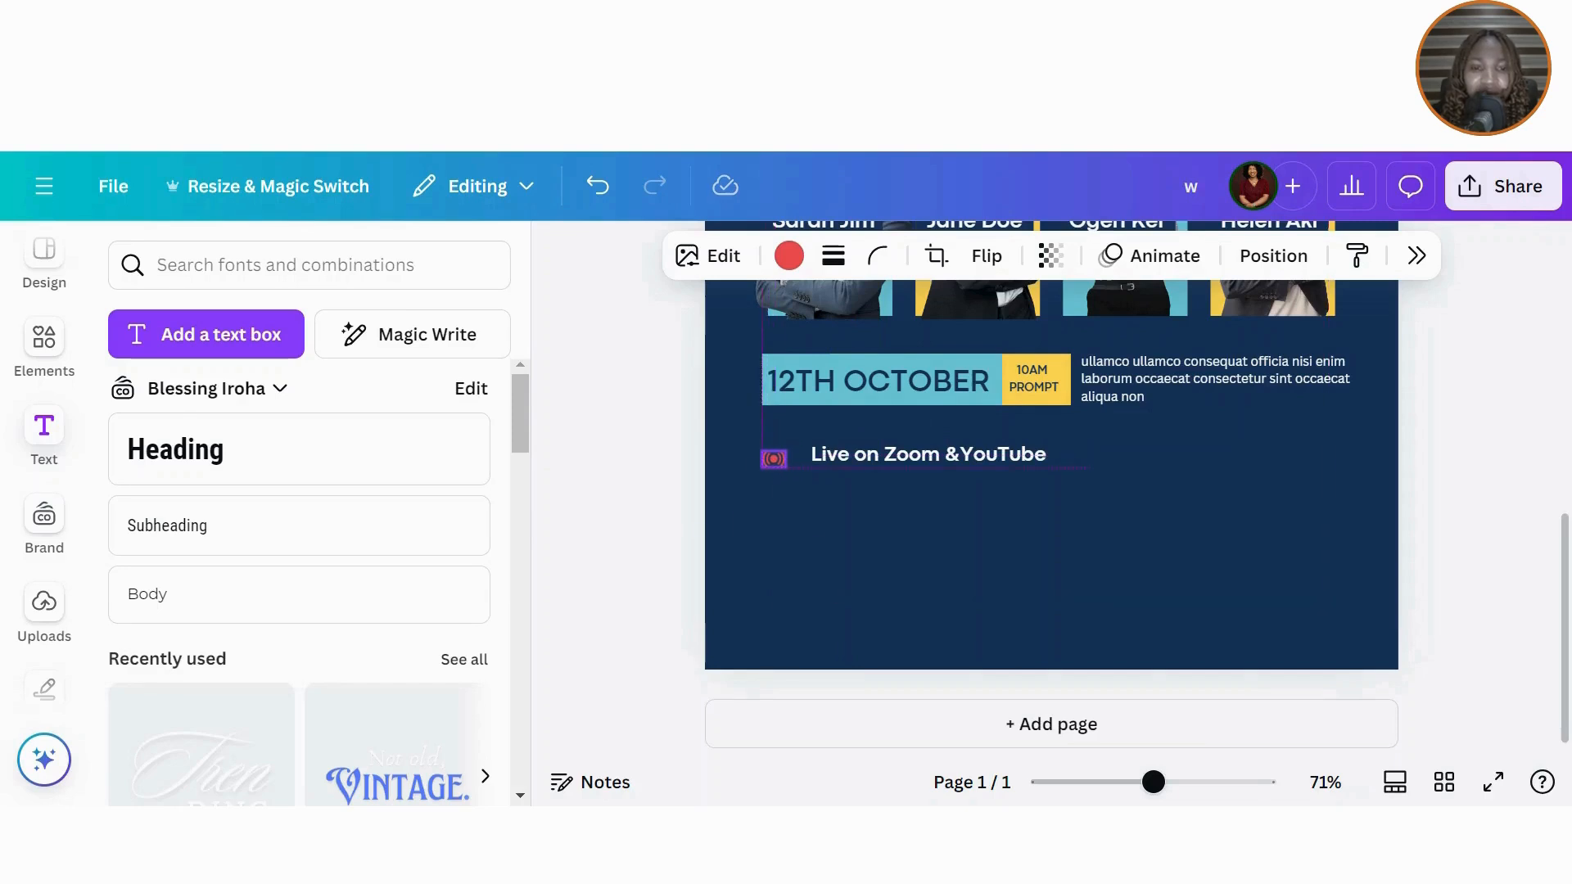
# Step: Snug the live text against the icon at size 16 without bold, then duplicate it
pyautogui.click(884, 453)
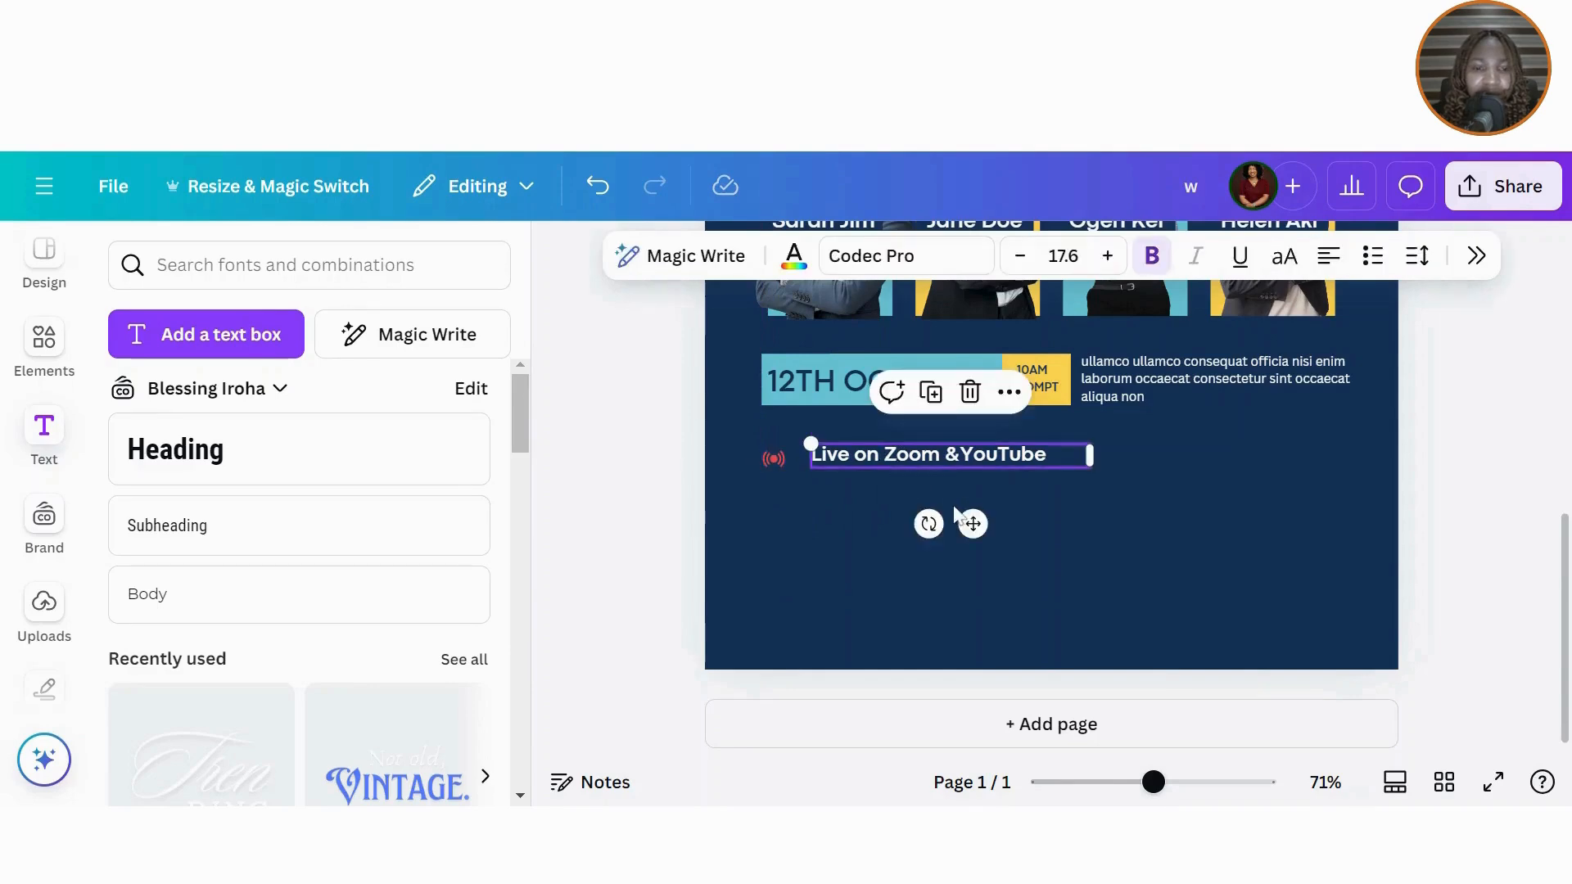
pyautogui.moveTo(975, 522); pyautogui.dragTo(958, 531)
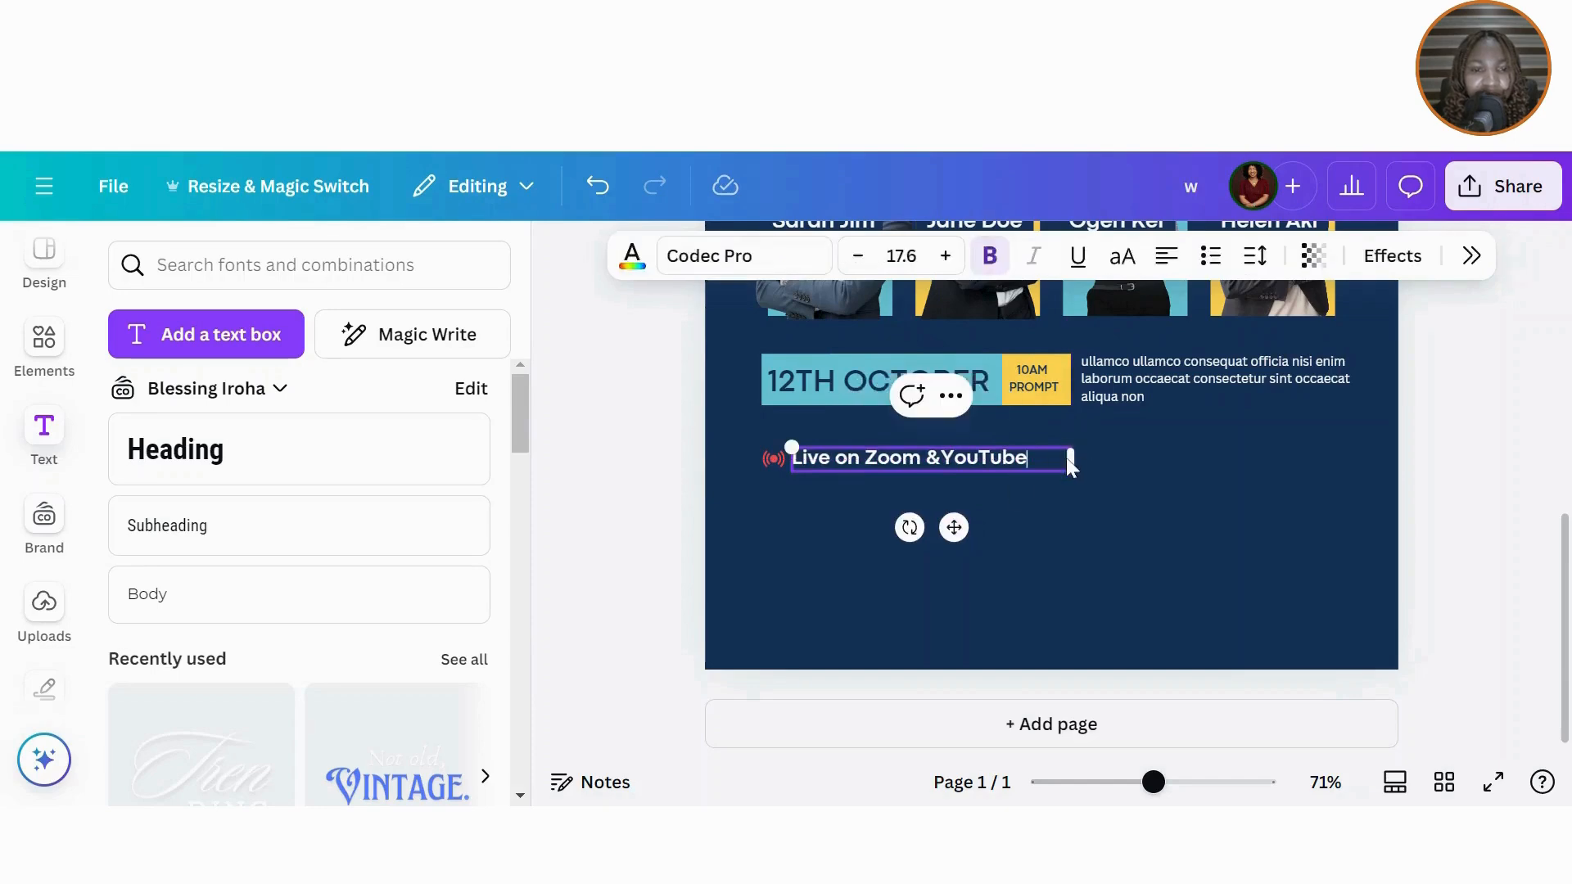
pyautogui.moveTo(1074, 464); pyautogui.dragTo(1041, 461)
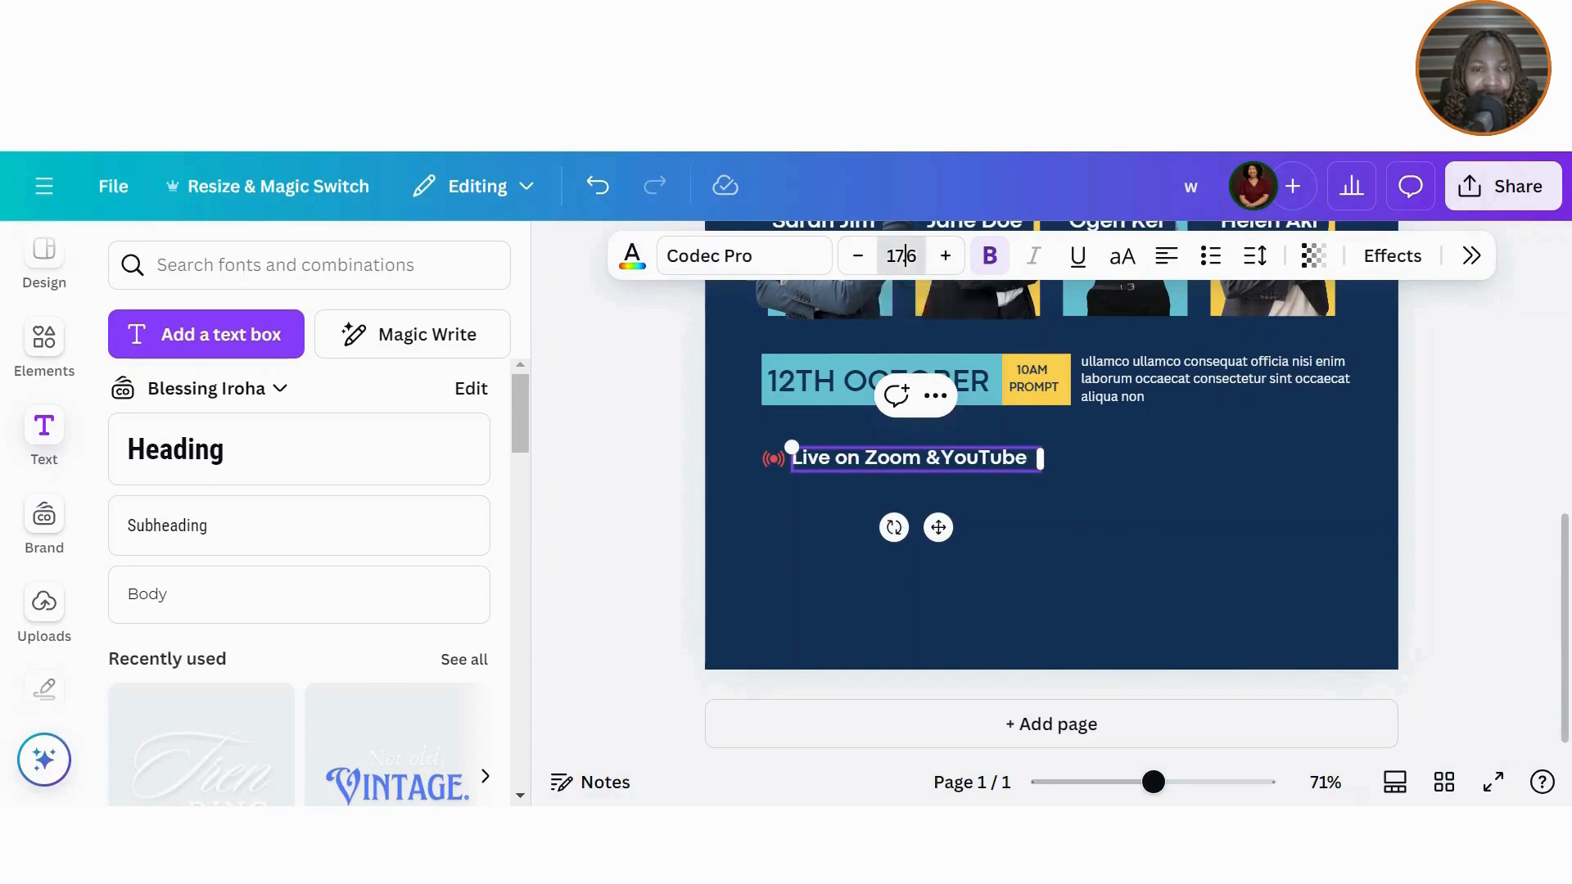
pyautogui.click(902, 255)
pyautogui.click(872, 565)
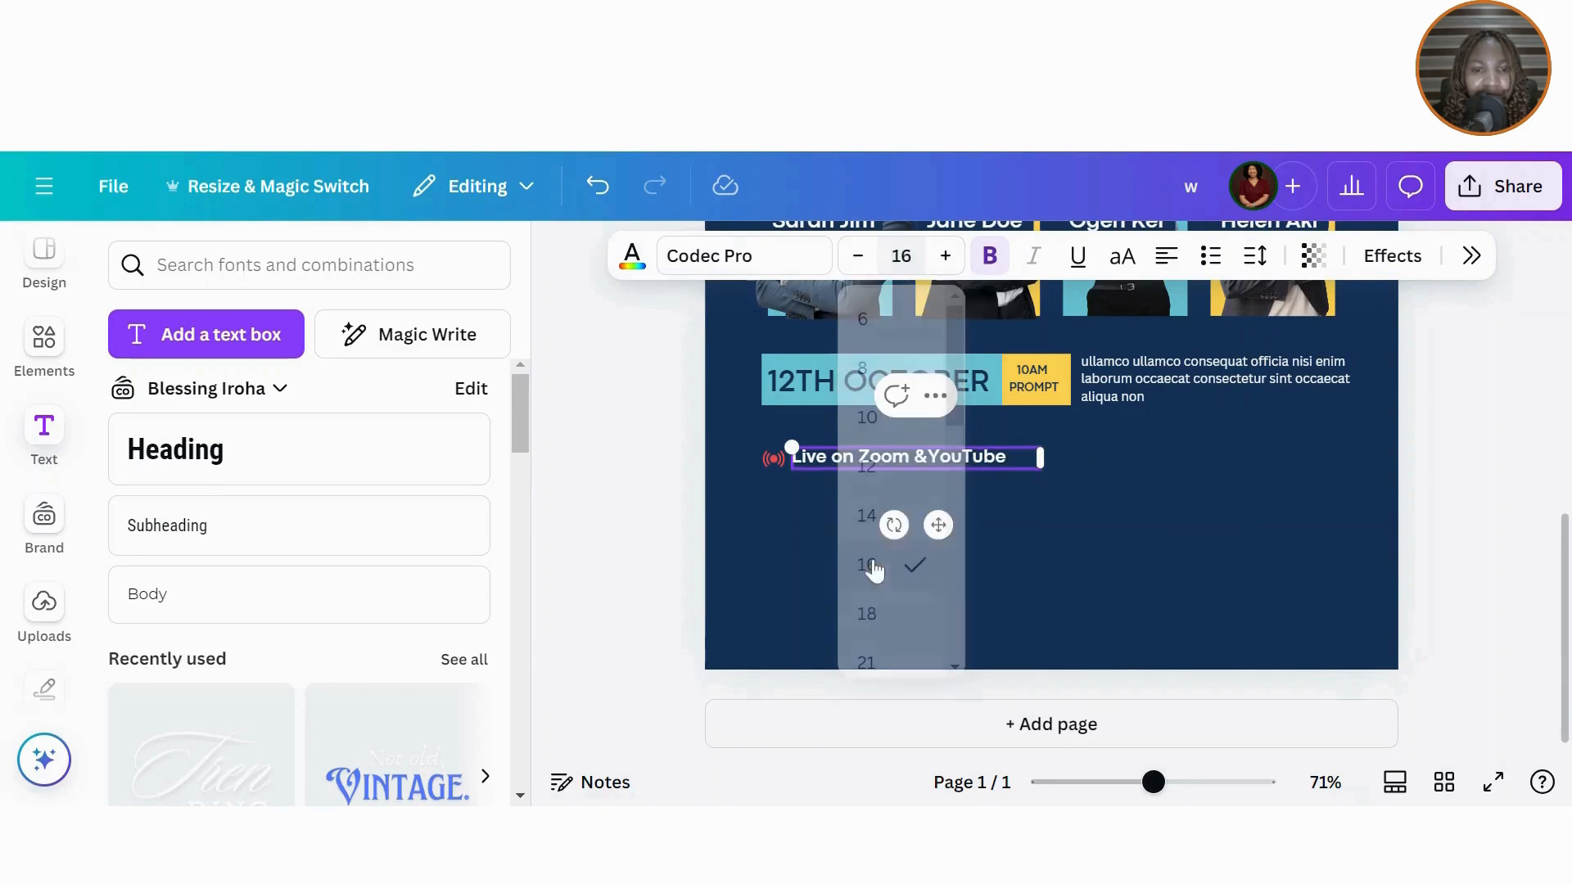
pyautogui.moveTo(1045, 456); pyautogui.dragTo(1019, 460)
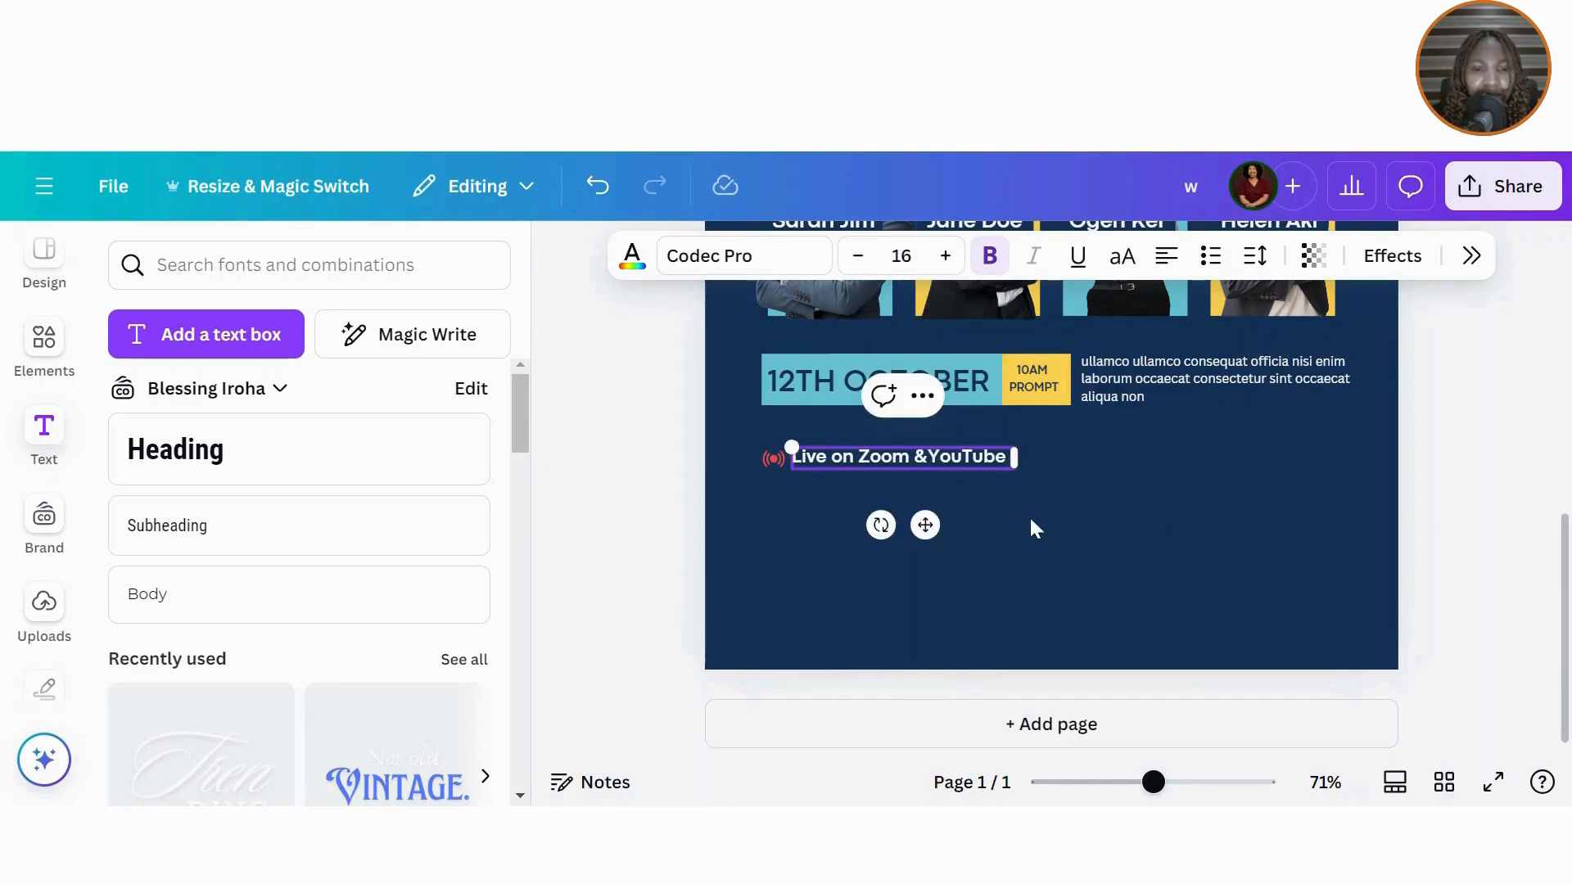
pyautogui.click(1007, 523)
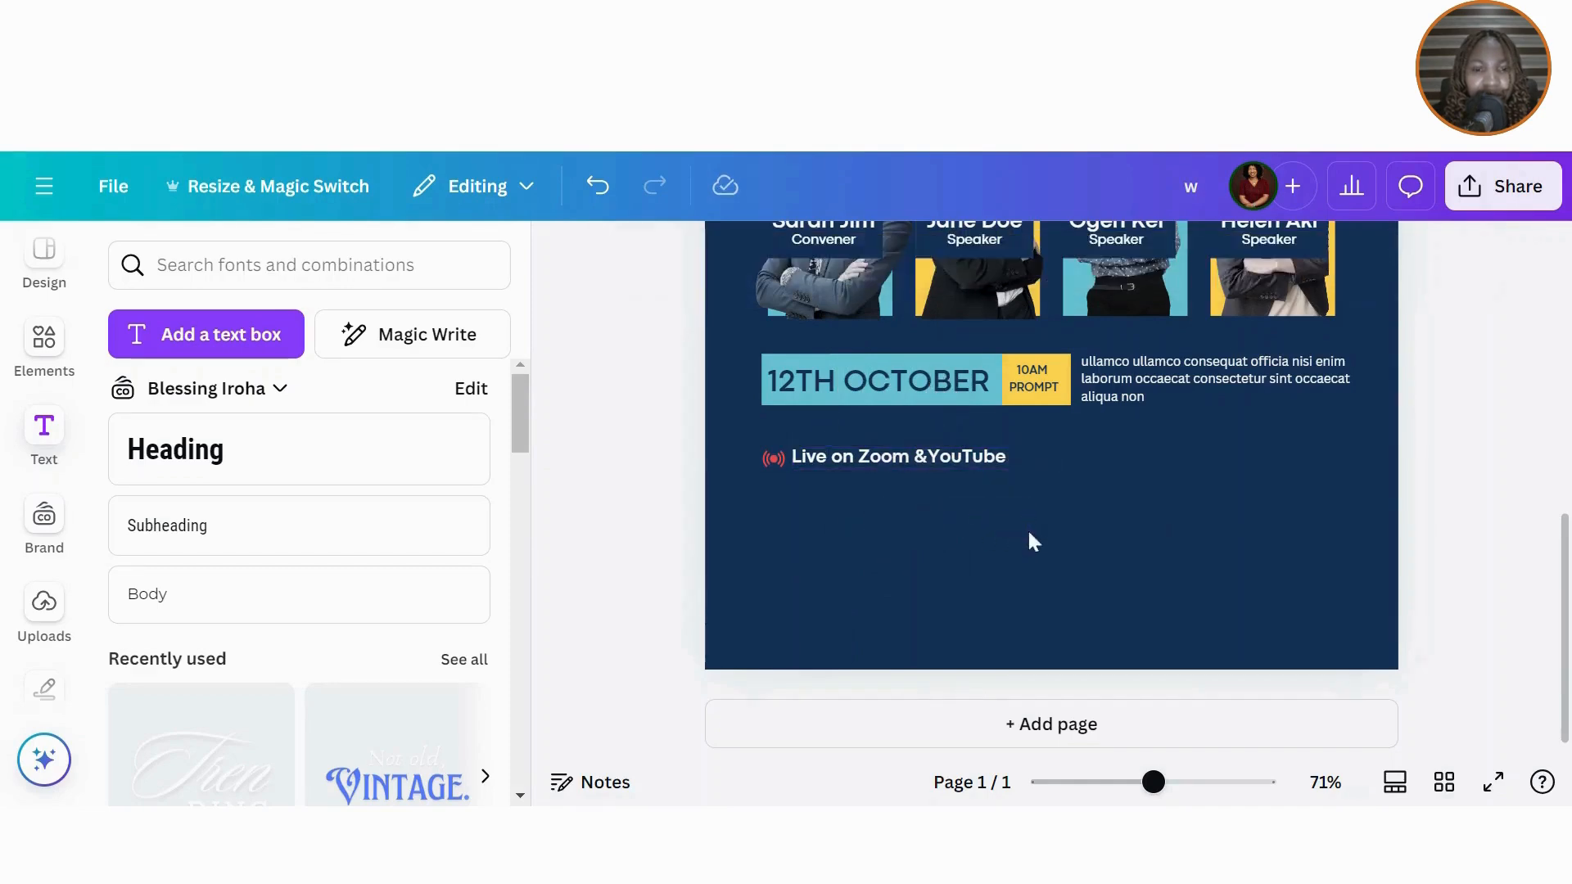
pyautogui.click(908, 454)
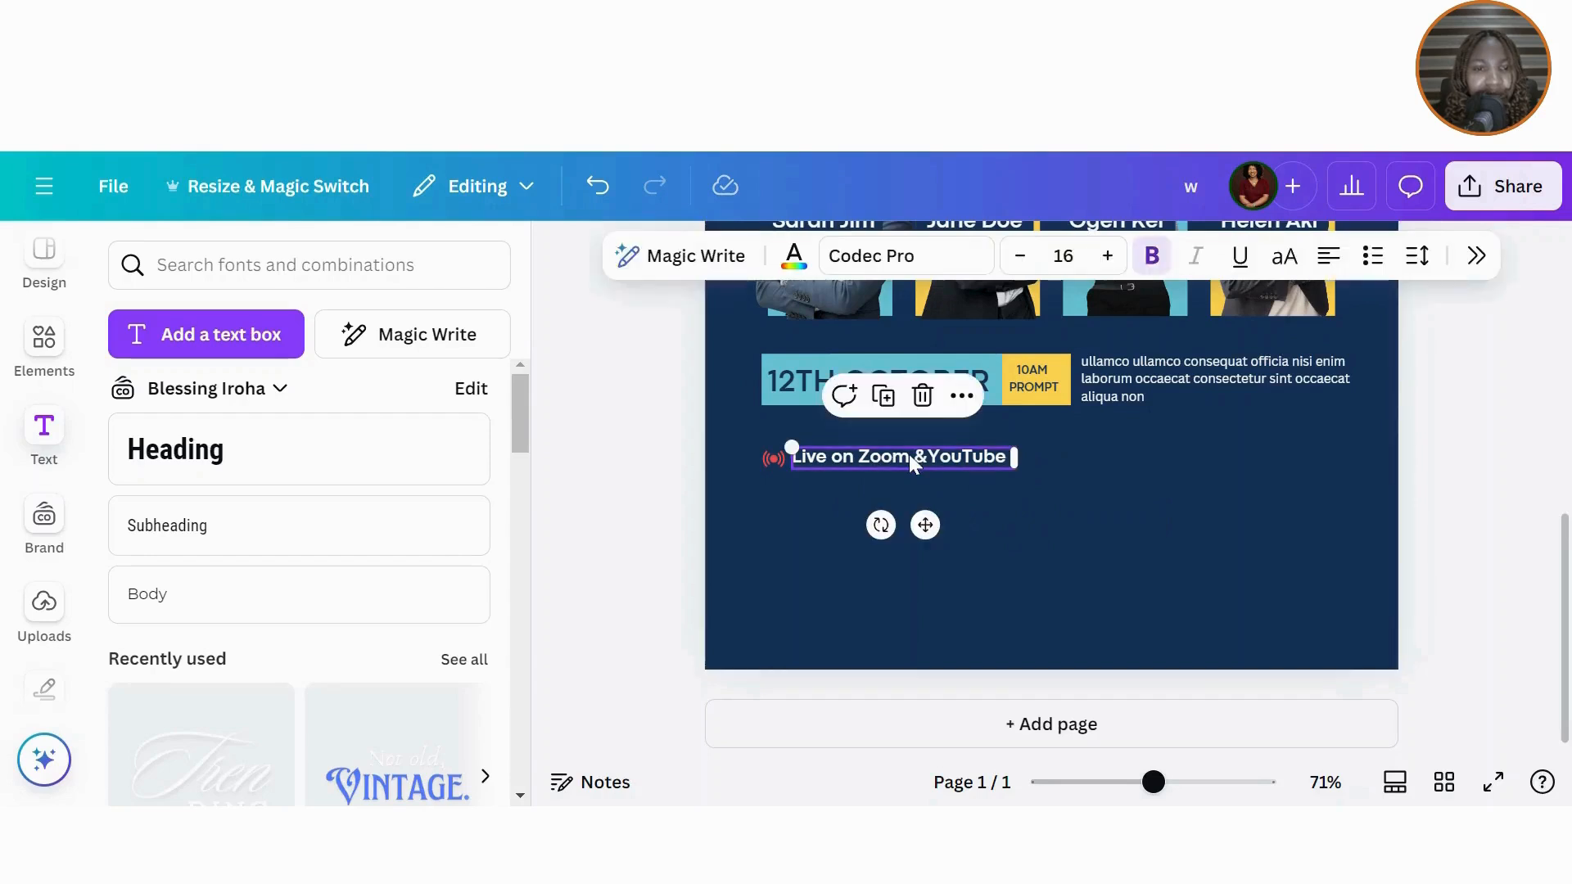
pyautogui.click(1151, 256)
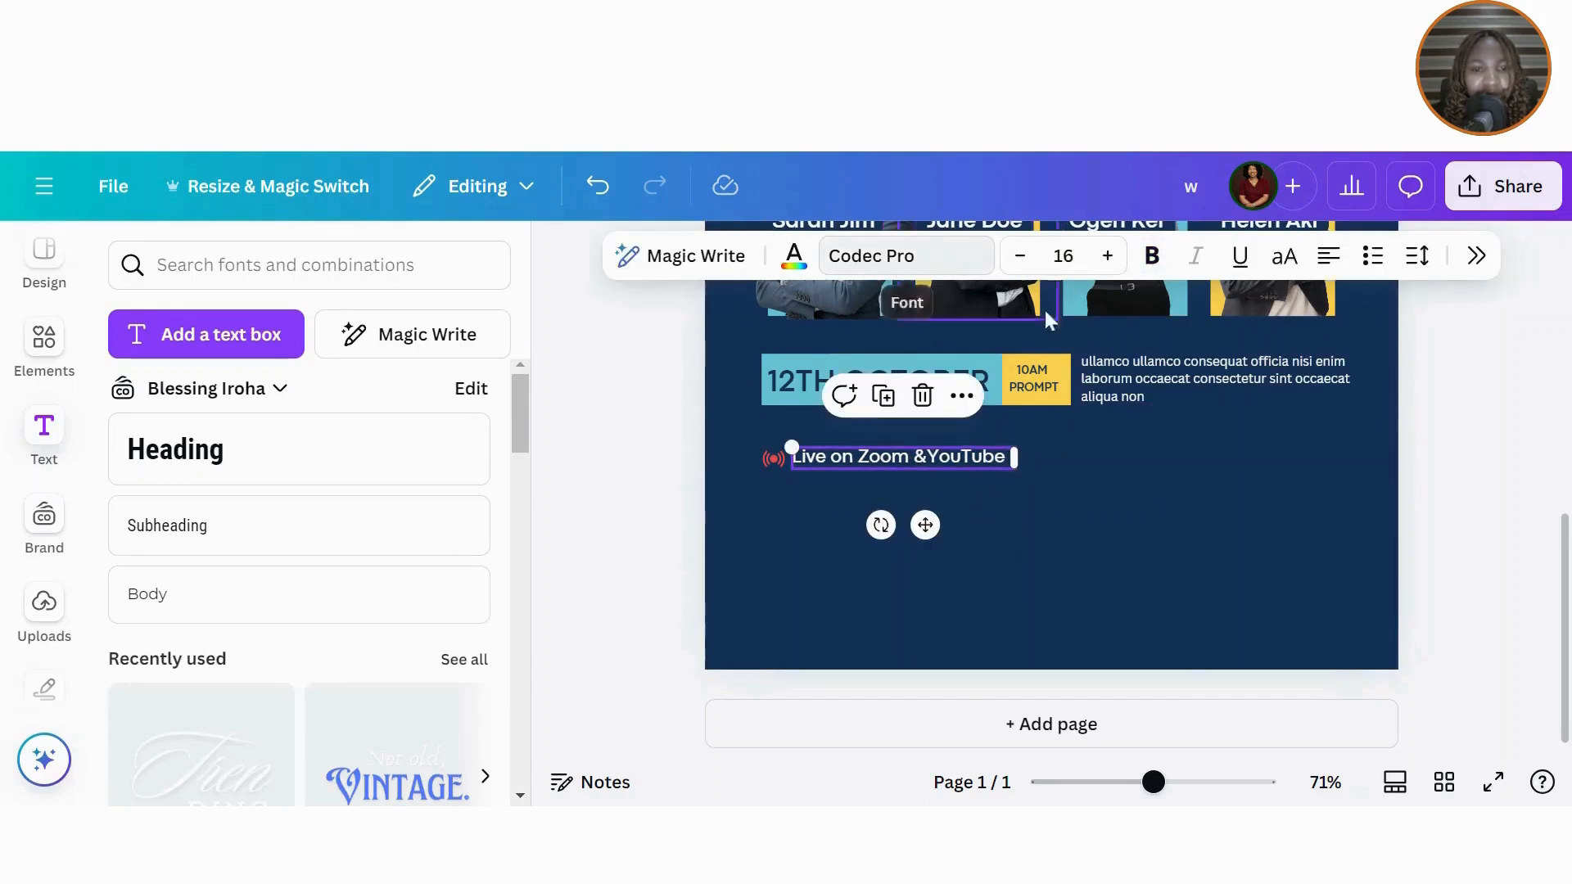
pyautogui.click(883, 396)
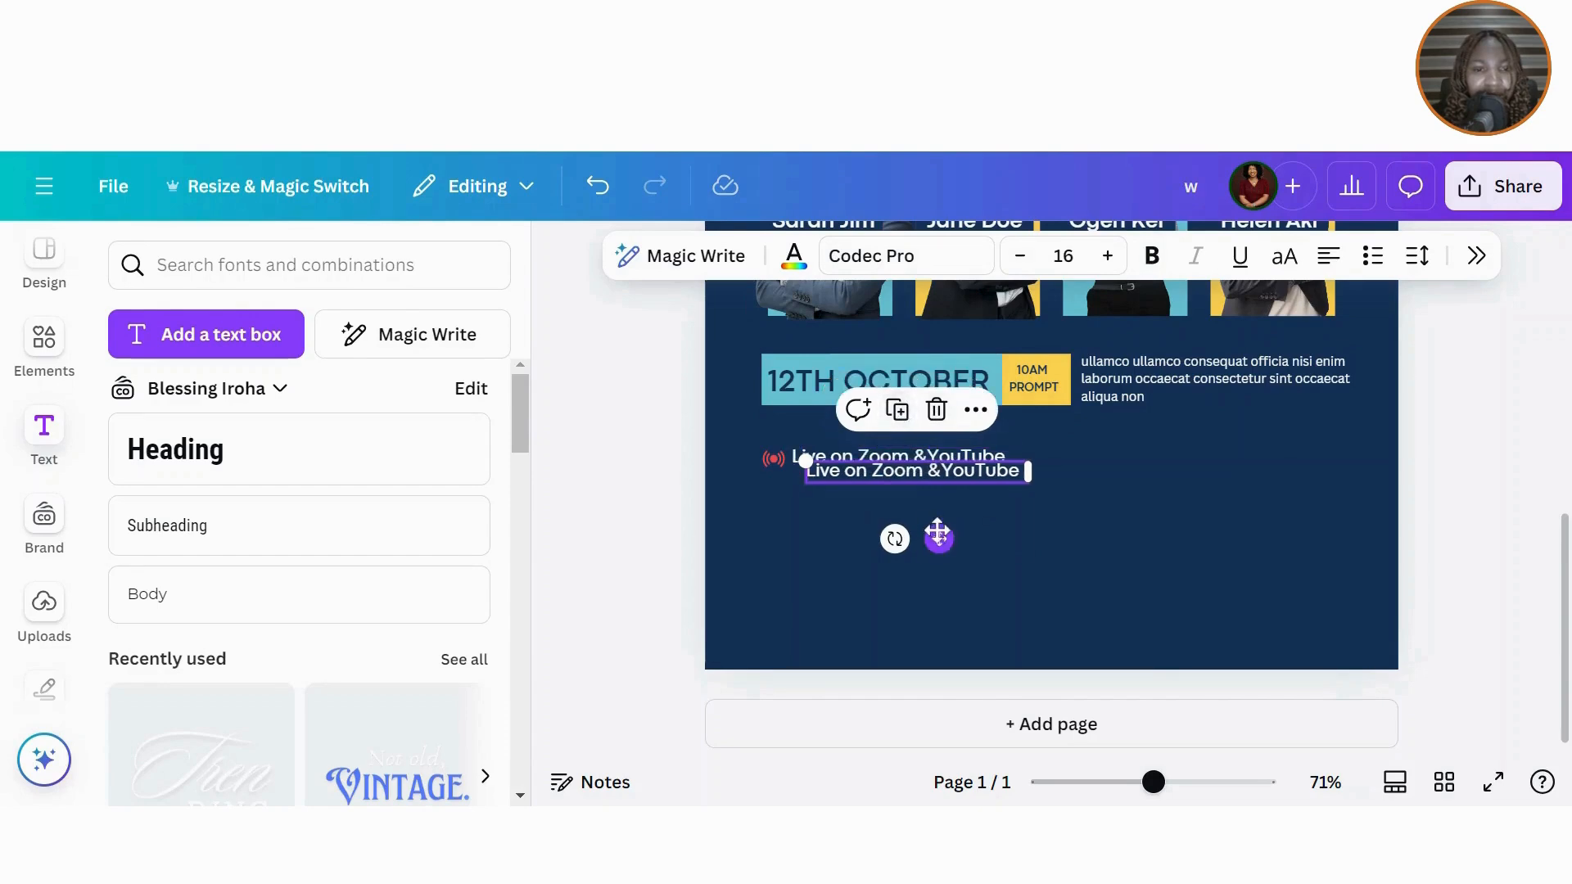
pyautogui.moveTo(937, 536); pyautogui.dragTo(1156, 524)
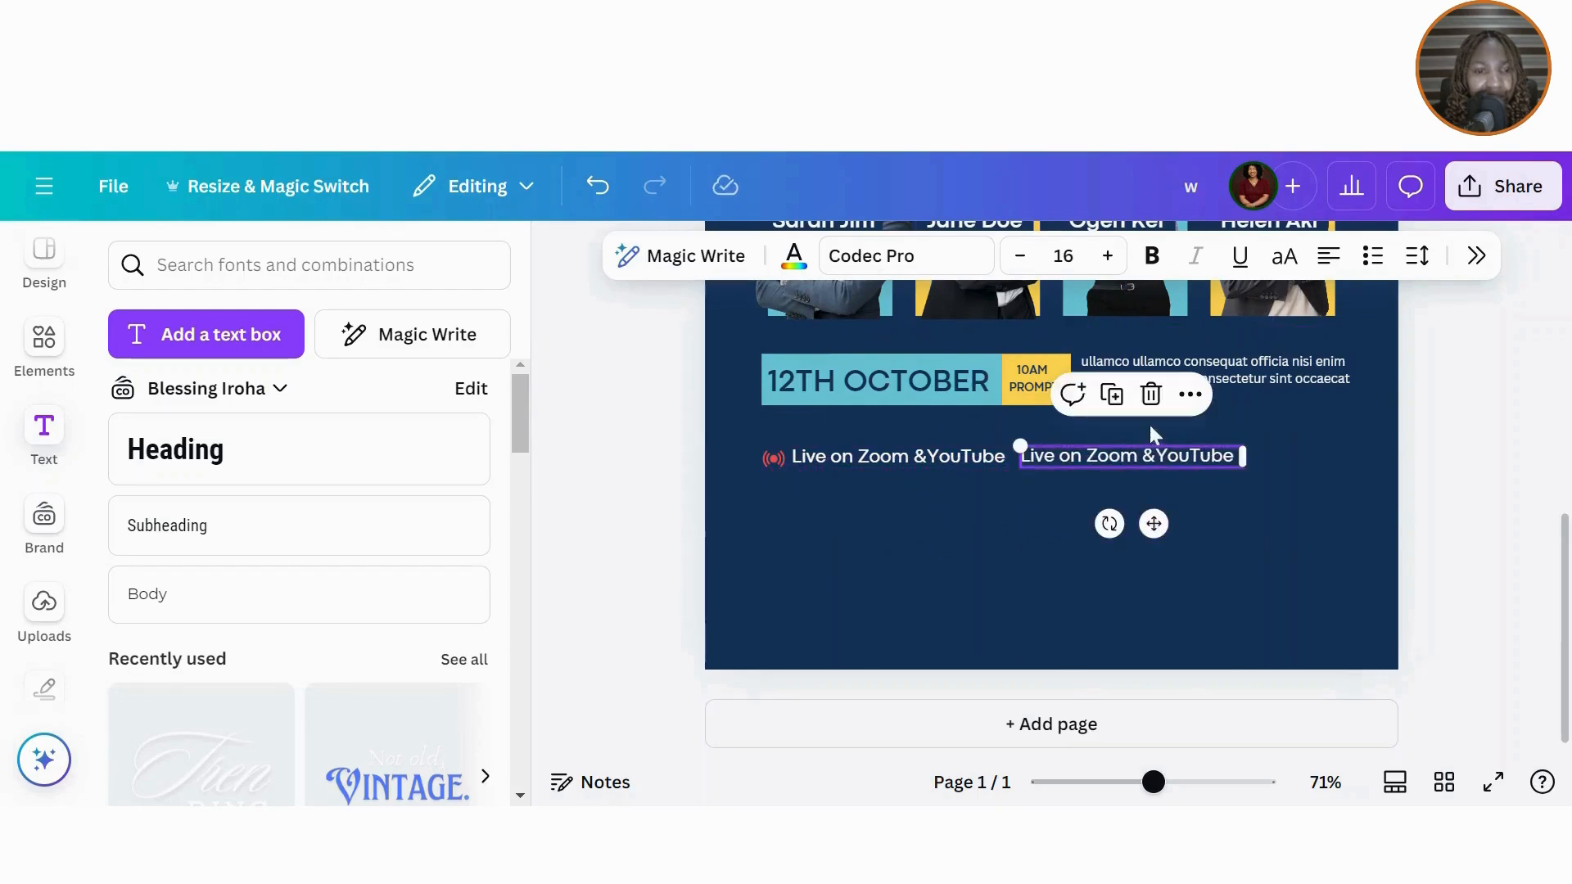
pyautogui.doubleClick(1148, 459)
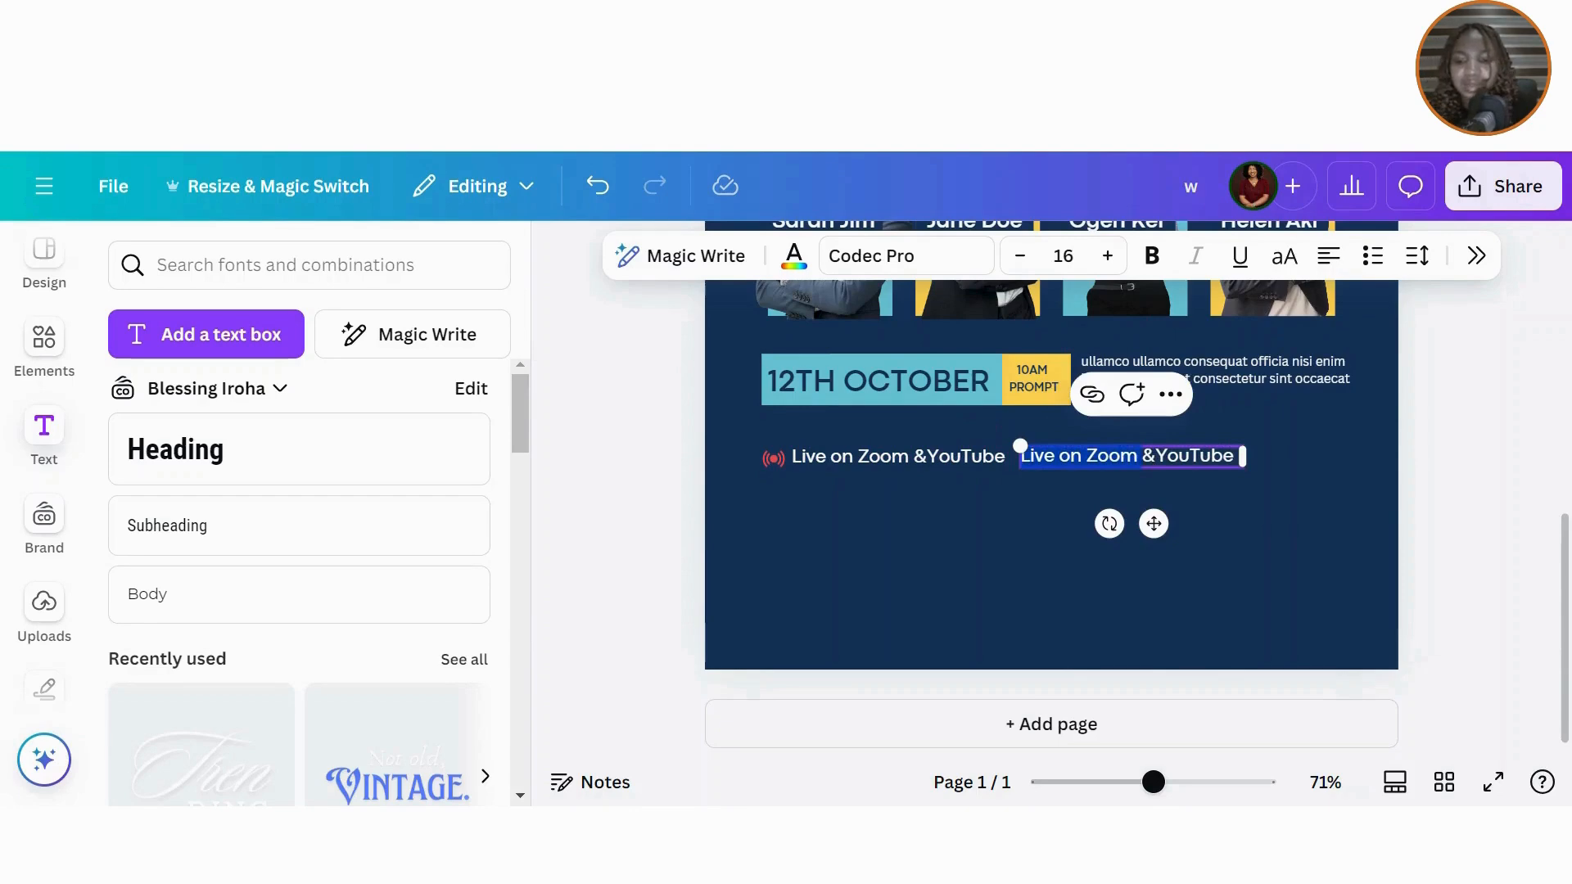
pyautogui.write('ww')
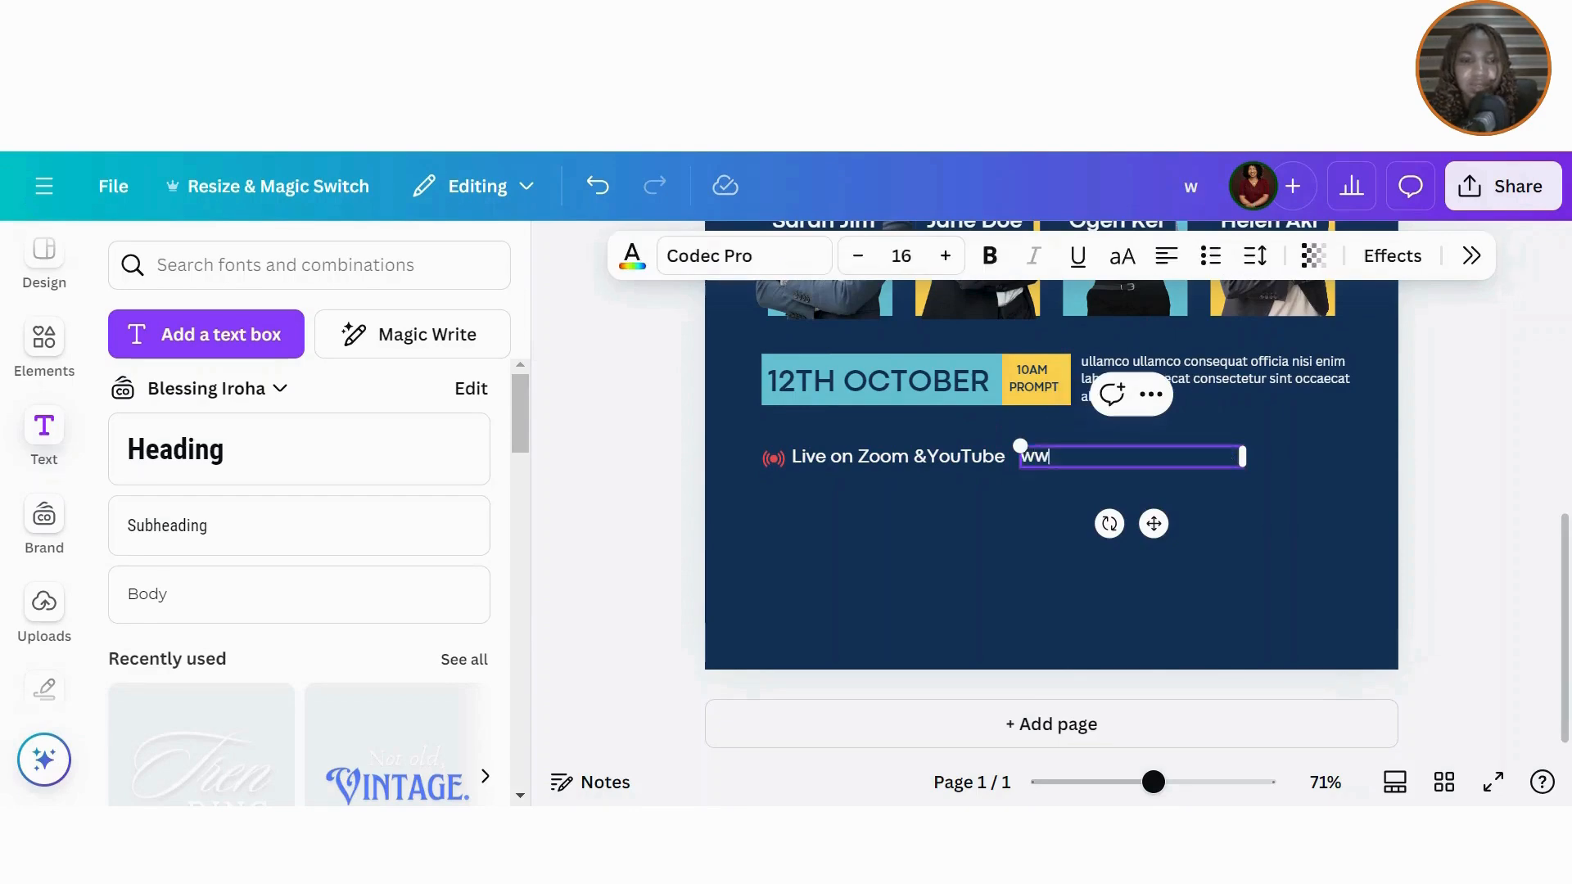
pyautogui.write('w.w')
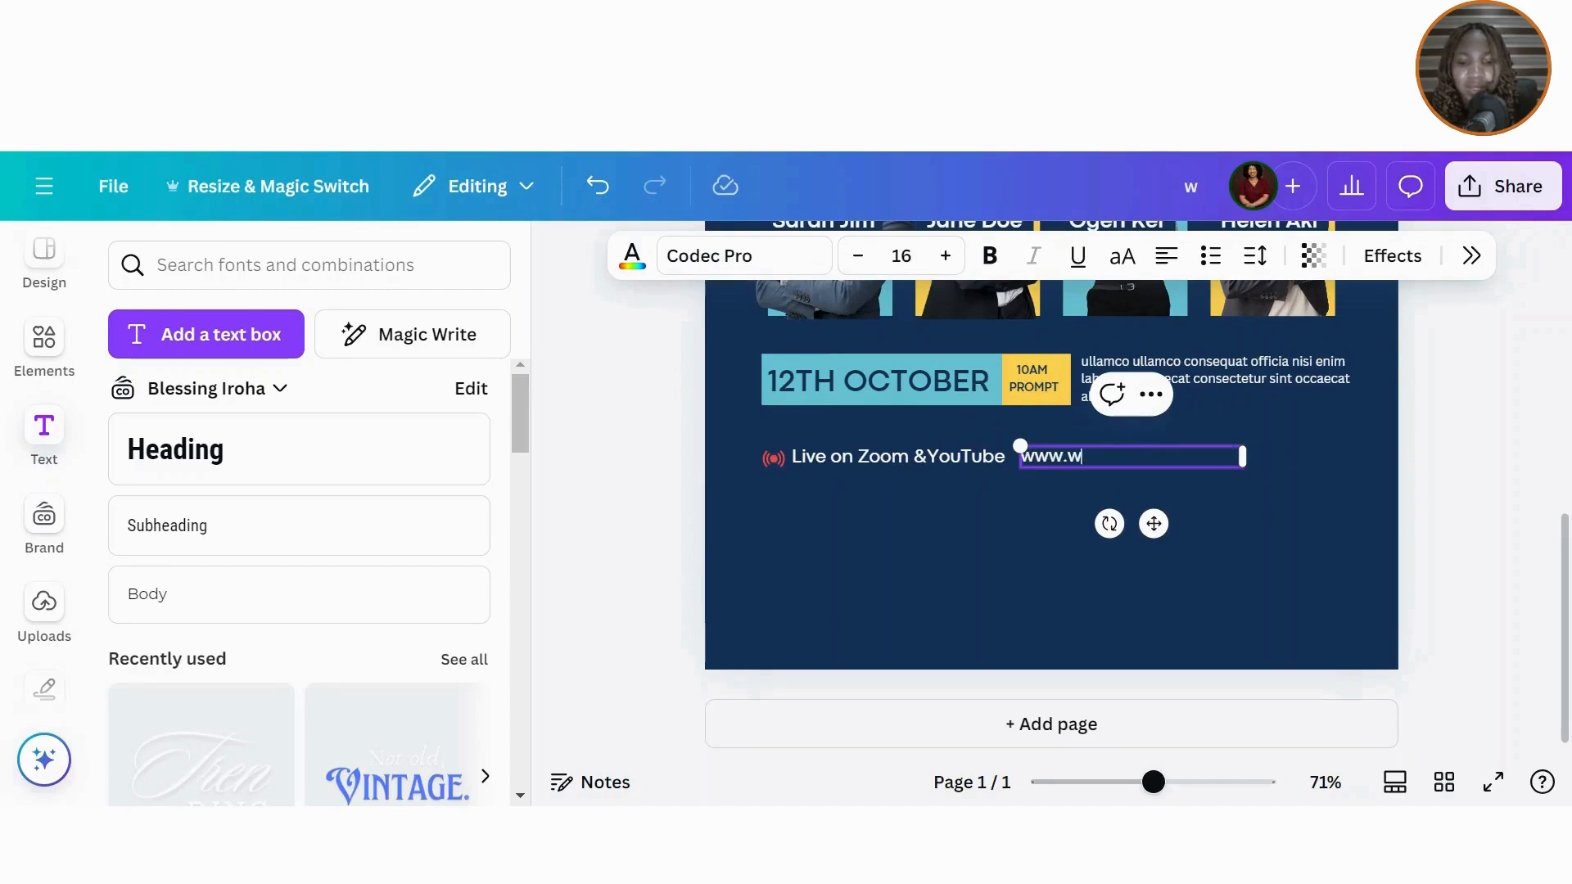
pyautogui.write('omenconf.com')
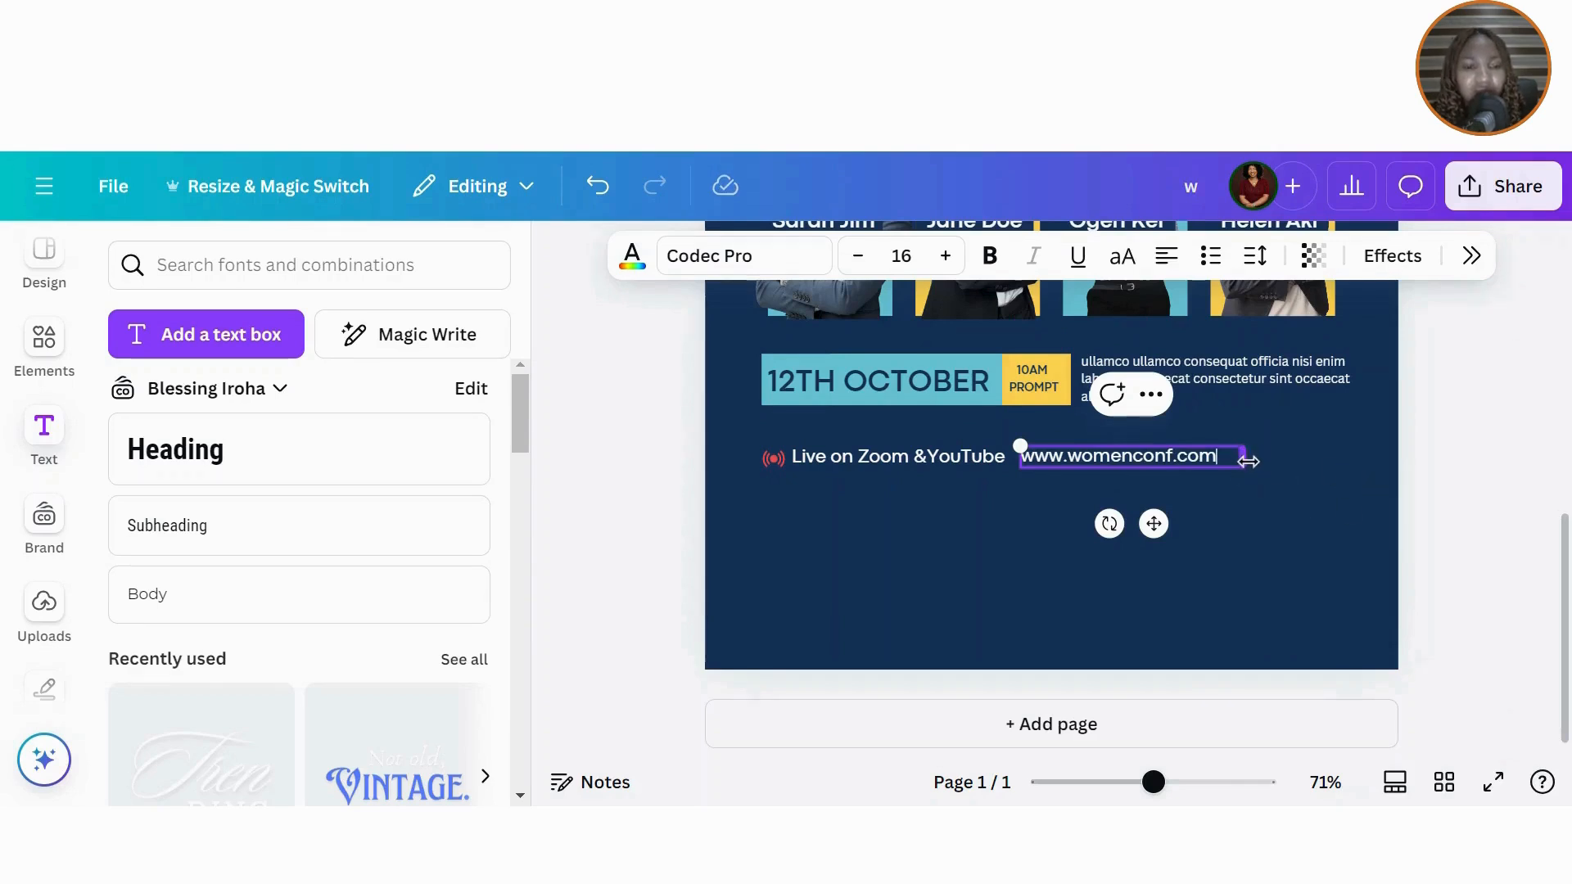
pyautogui.moveTo(1248, 461); pyautogui.dragTo(1224, 468)
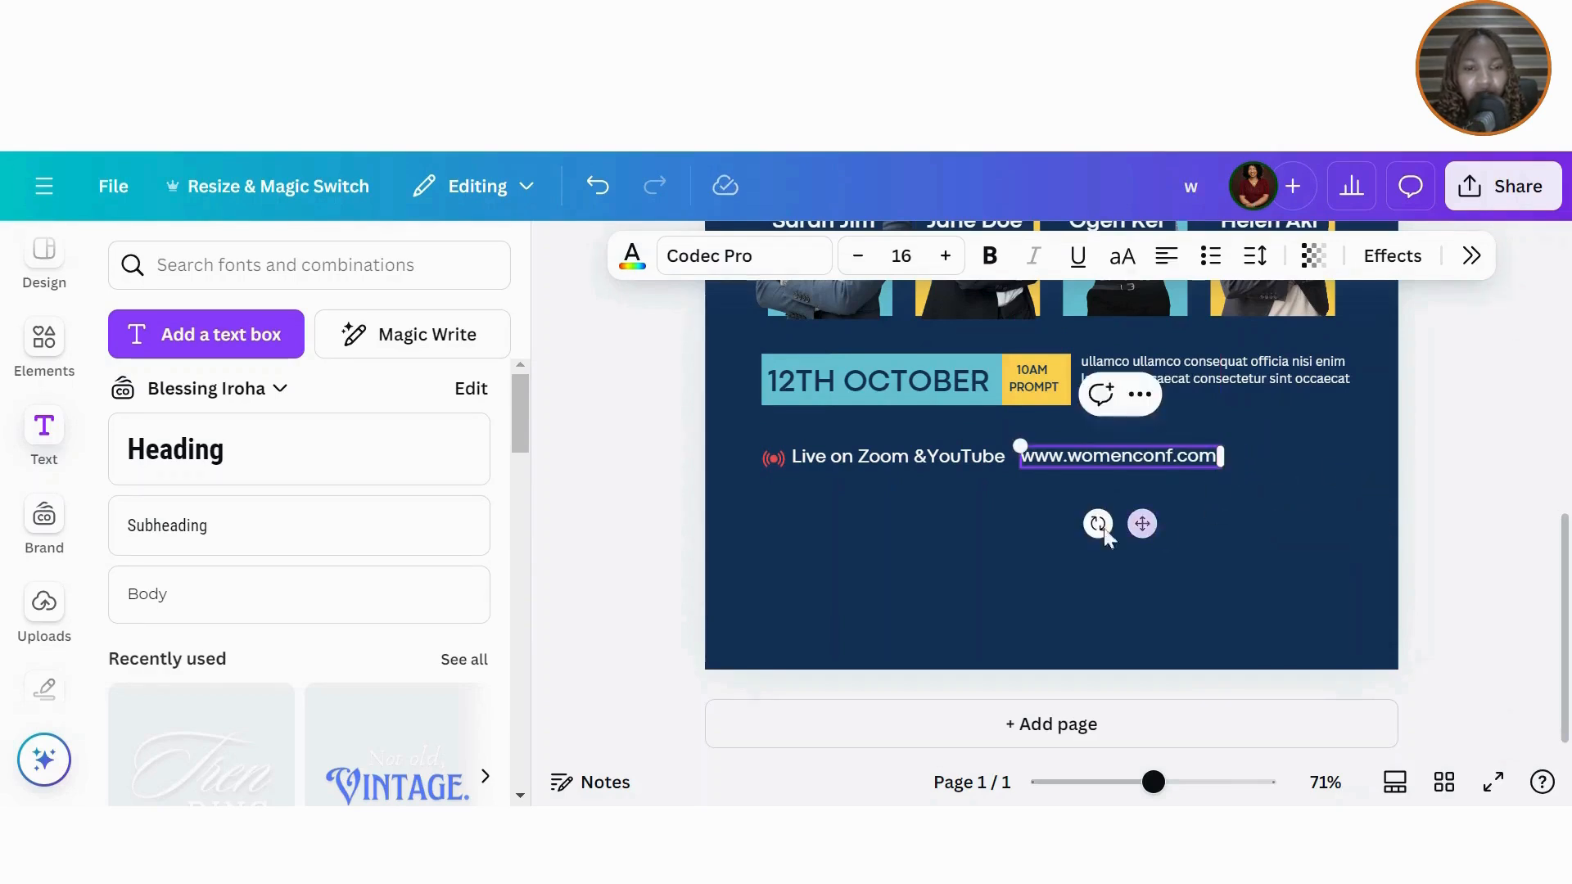
# Step: Set both the Live on Zoom &YouTube line and the website text to font size 14
pyautogui.click(964, 459)
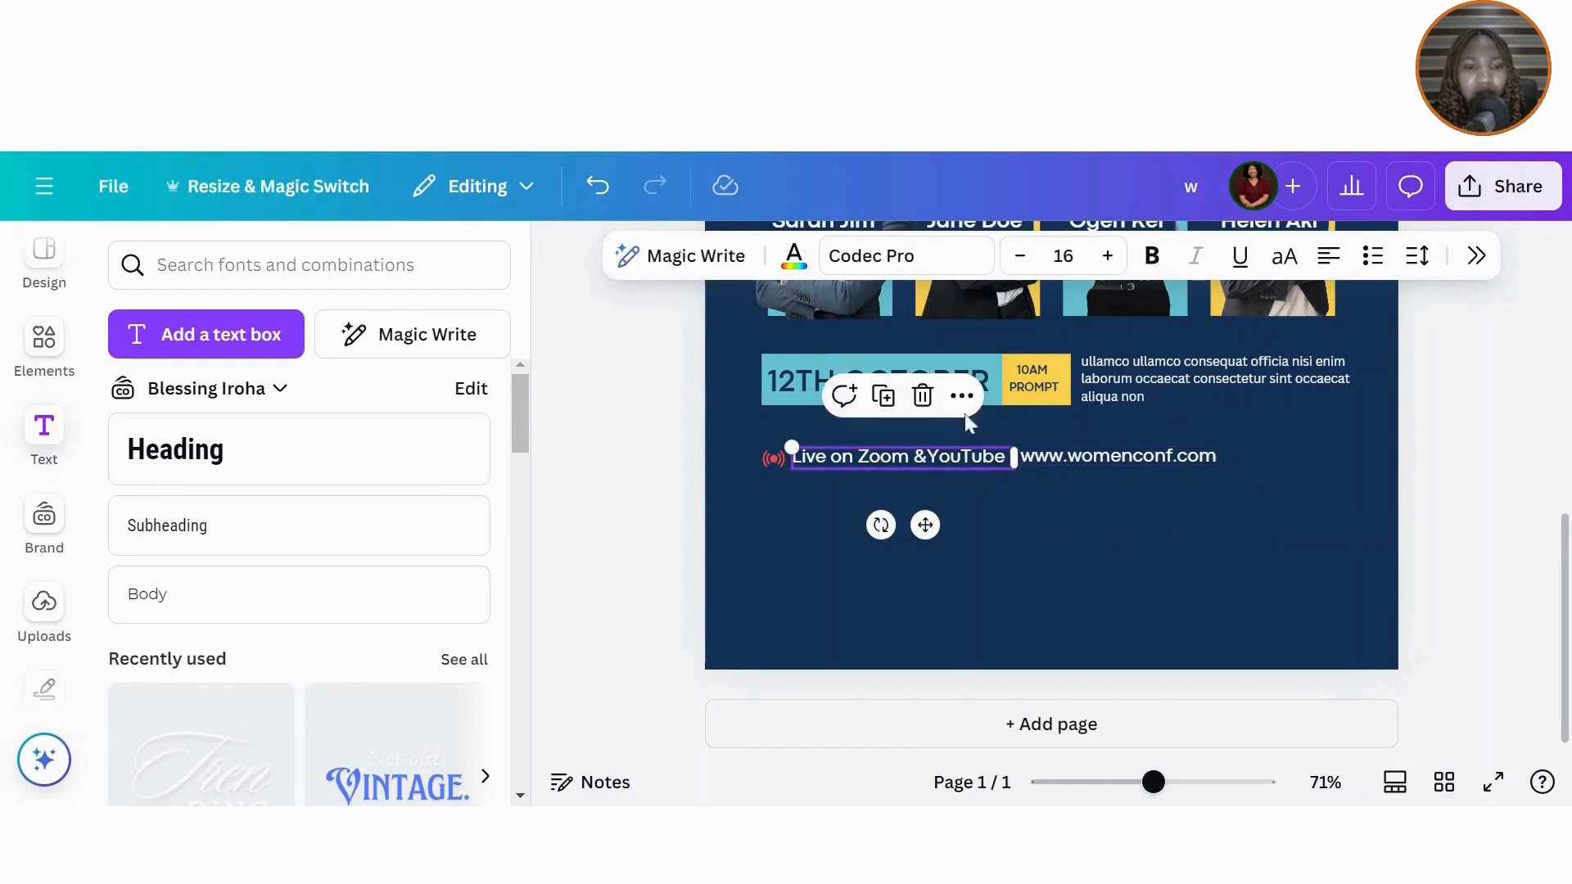
pyautogui.click(1064, 256)
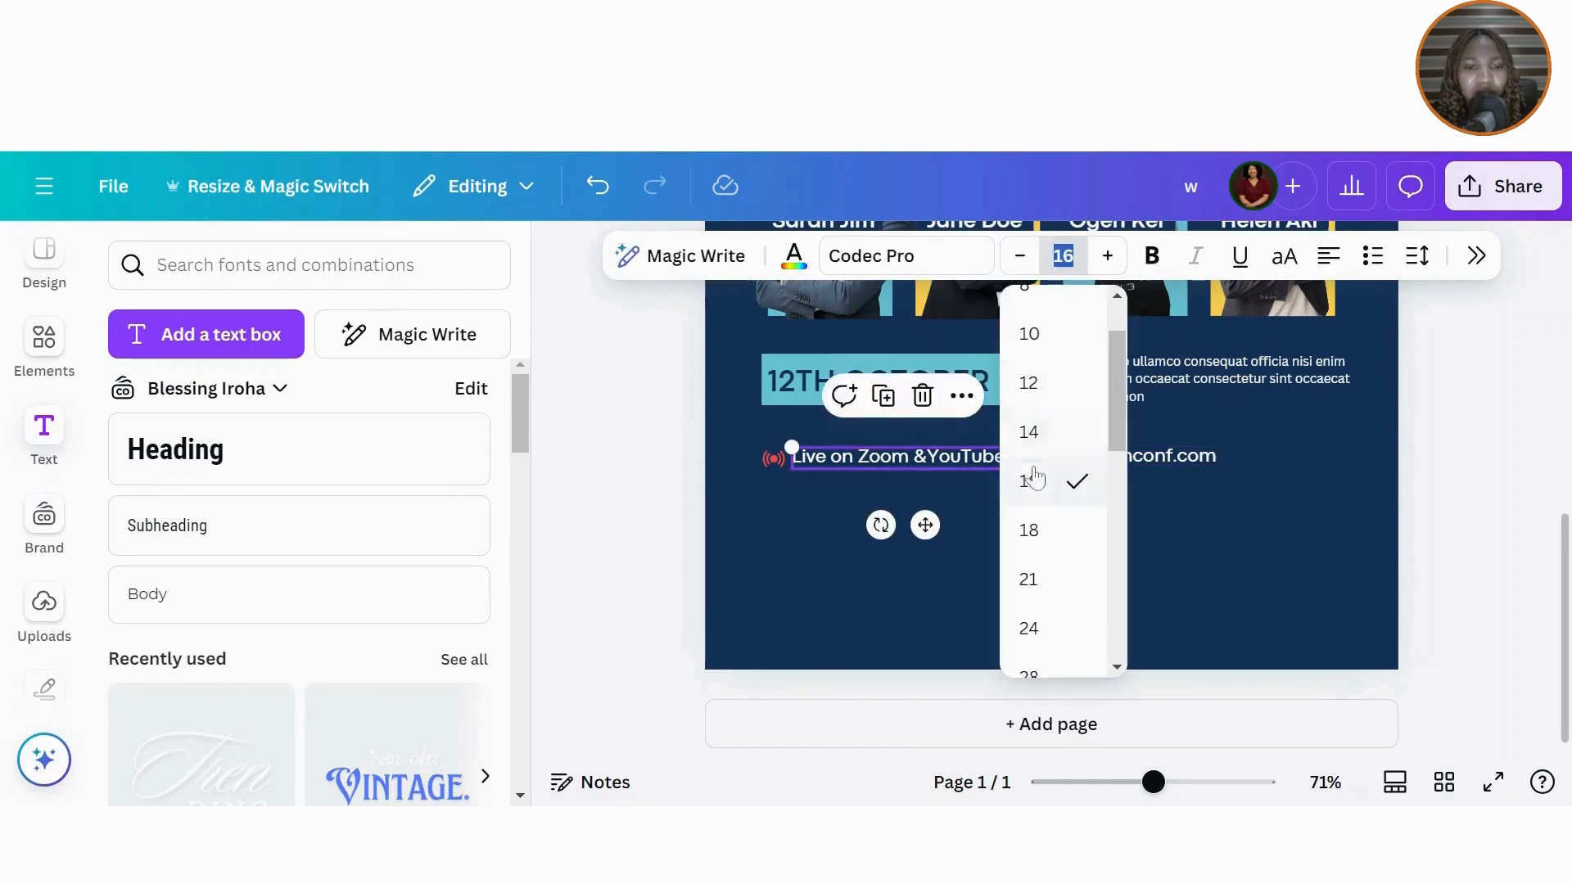
pyautogui.click(1032, 429)
pyautogui.click(1086, 460)
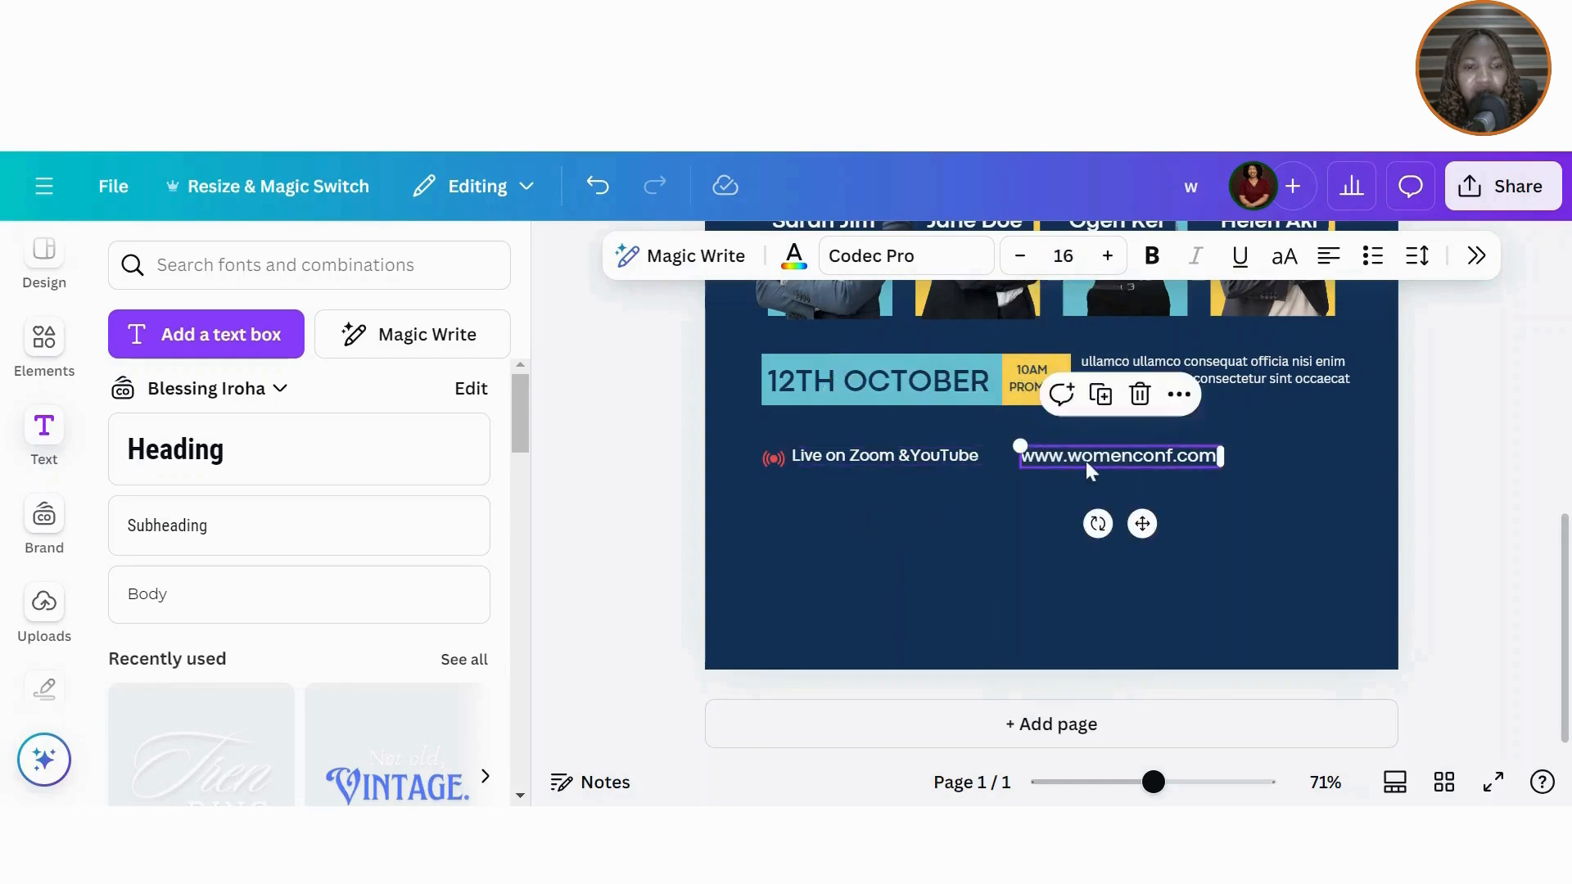
pyautogui.click(1064, 257)
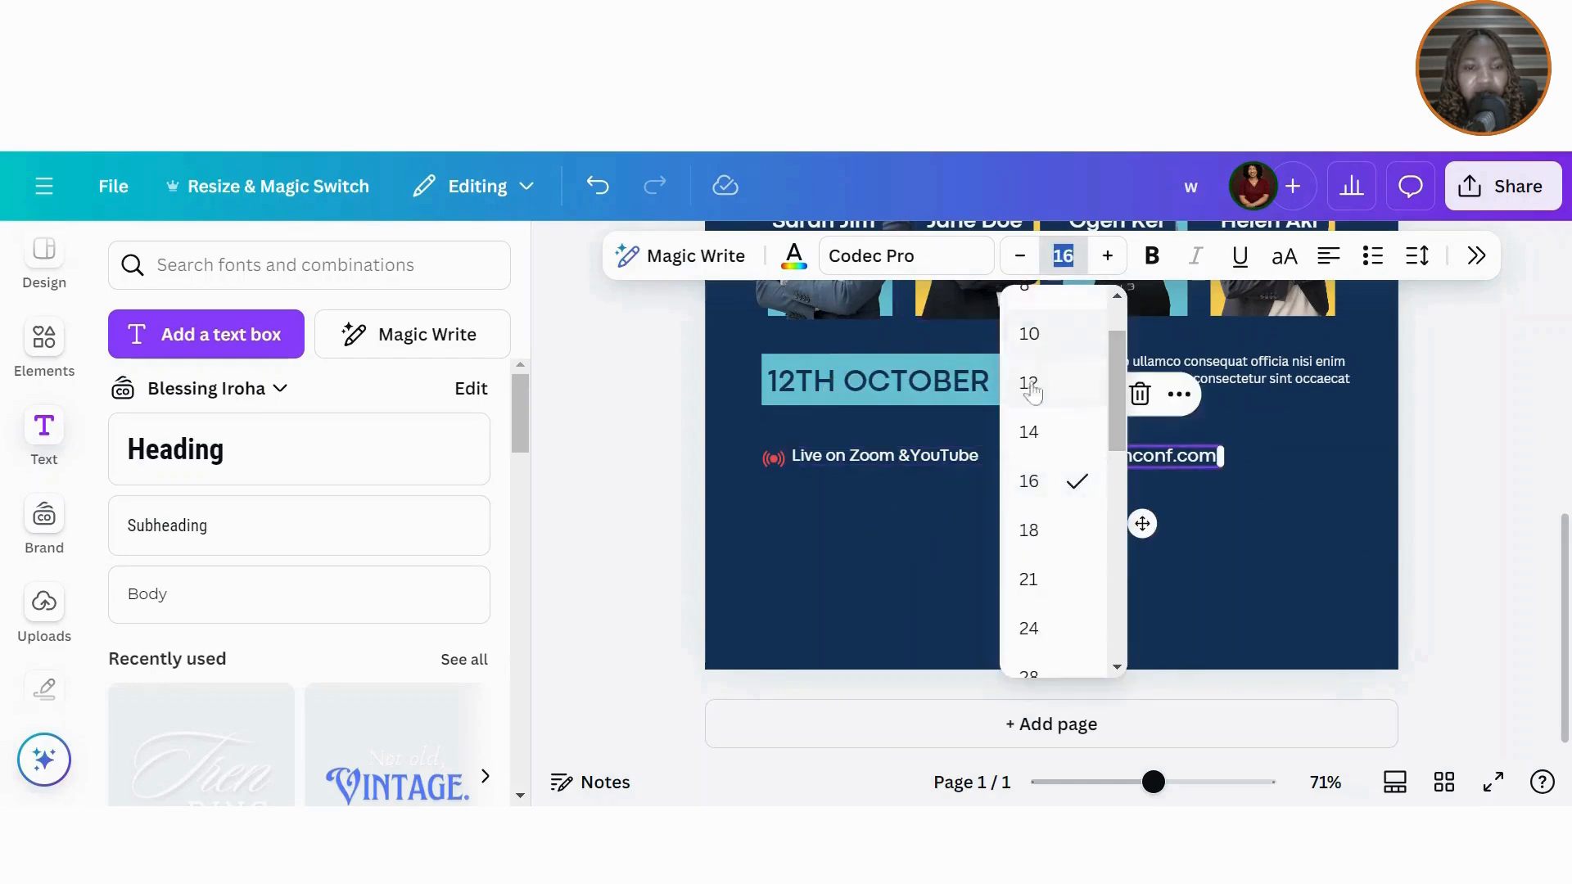
pyautogui.click(1030, 430)
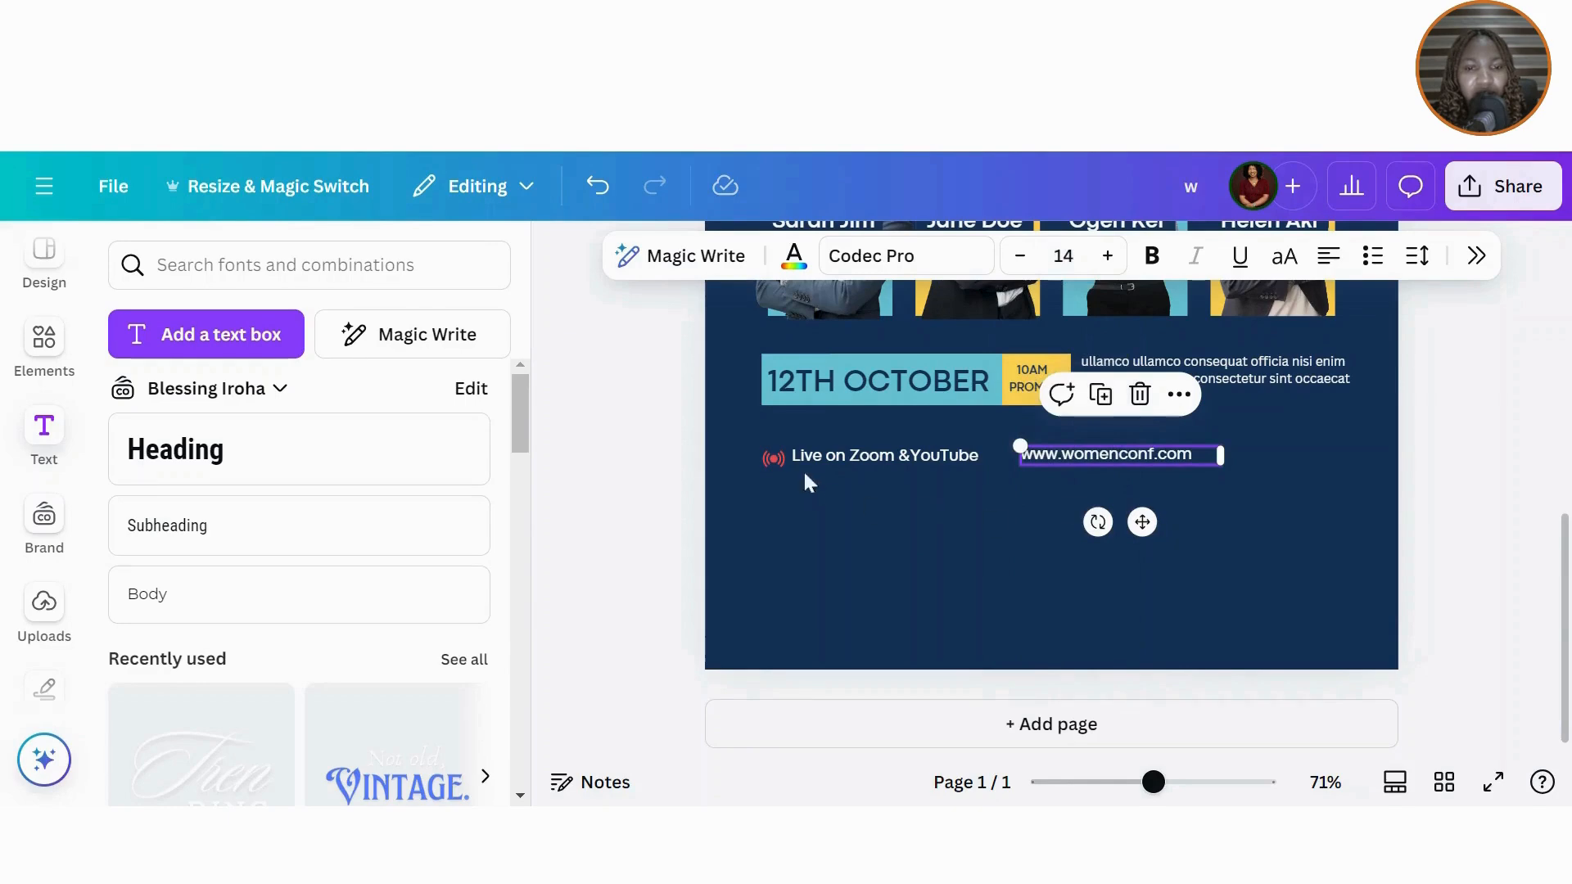
pyautogui.moveTo(764, 440); pyautogui.dragTo(1056, 491)
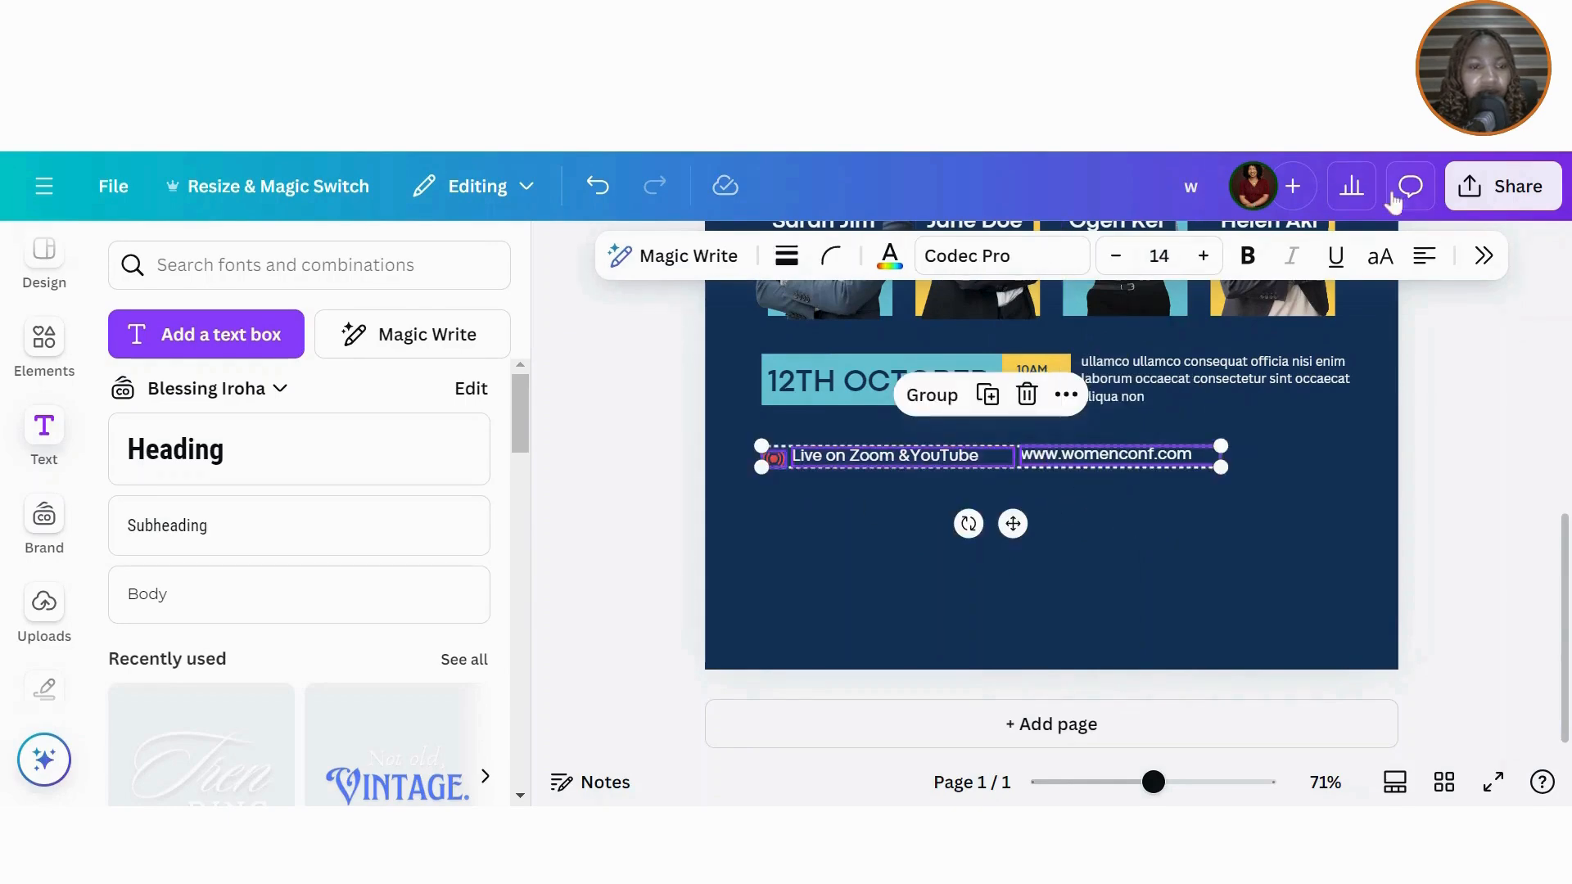
pyautogui.click(1483, 257)
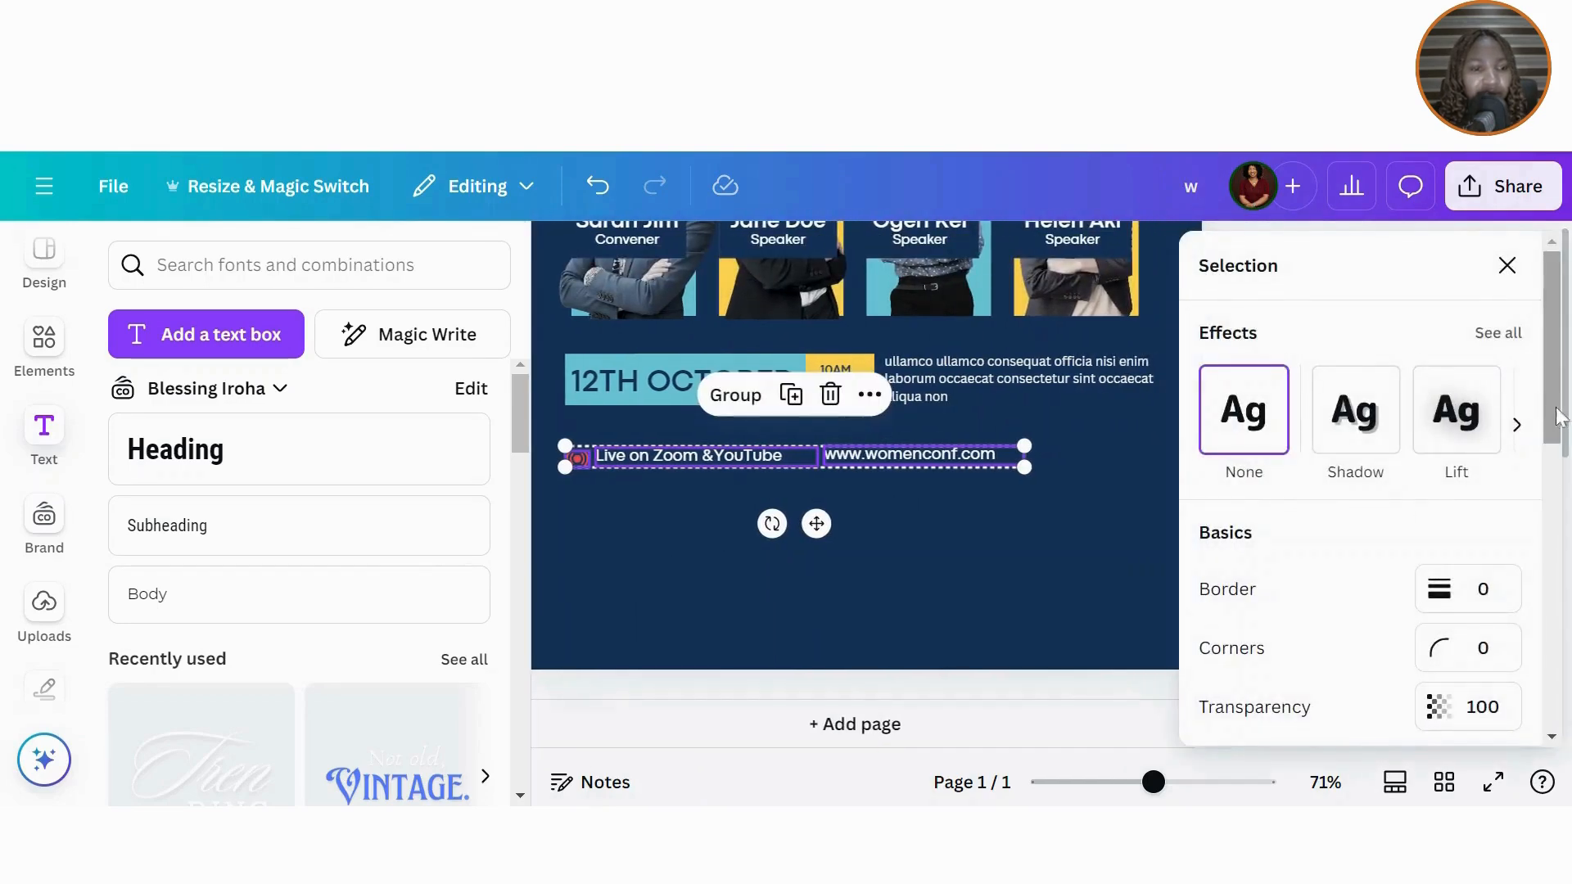
pyautogui.moveTo(1558, 418); pyautogui.dragTo(1557, 700)
pyautogui.click(1291, 529)
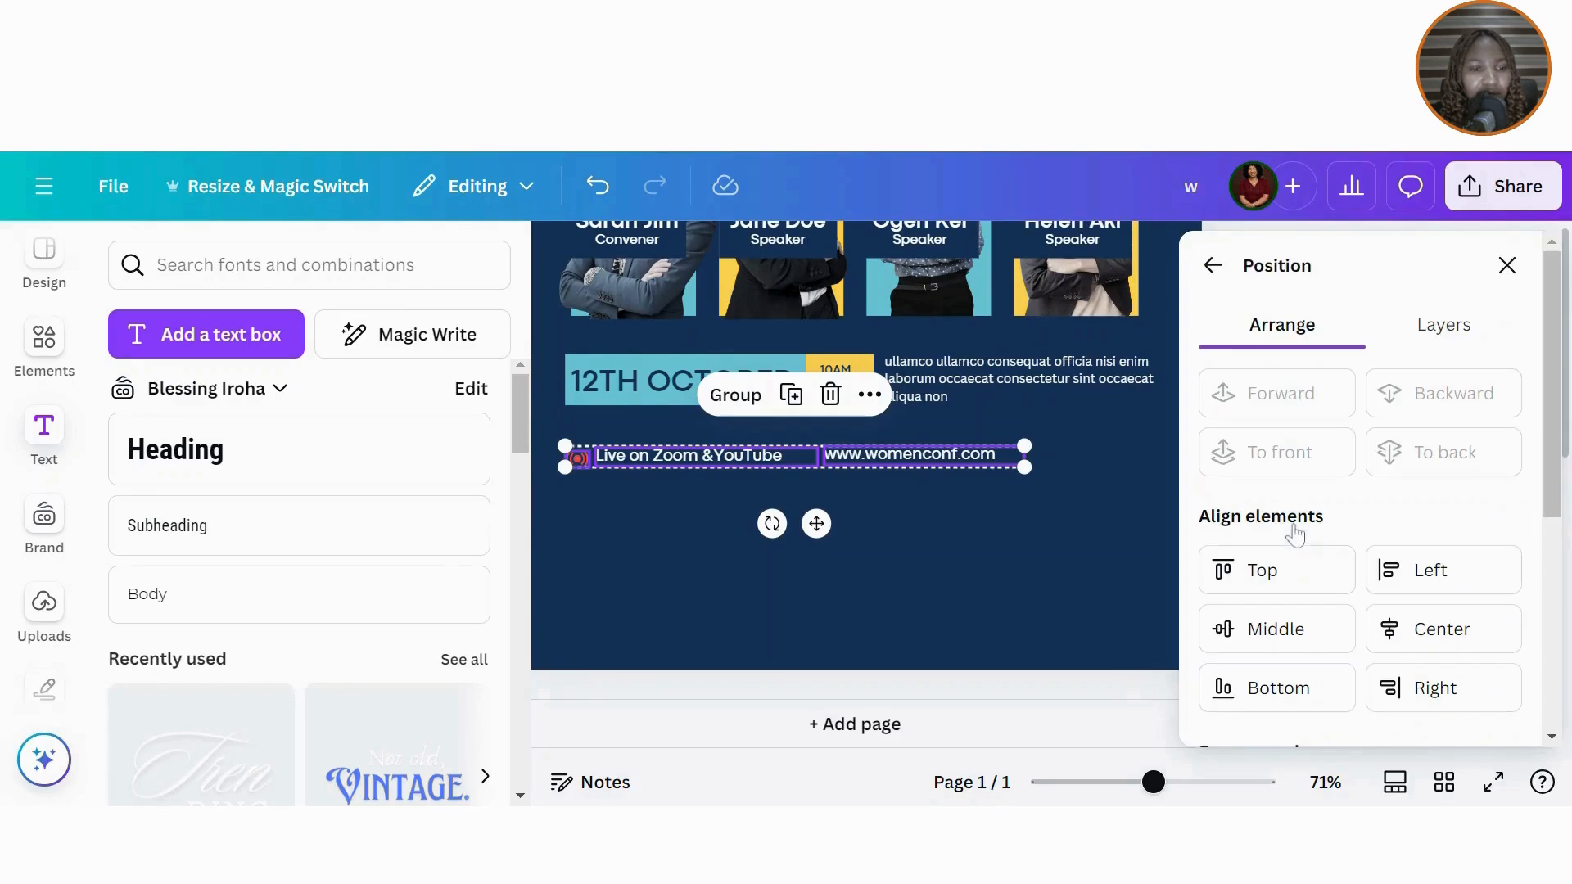
pyautogui.click(1324, 632)
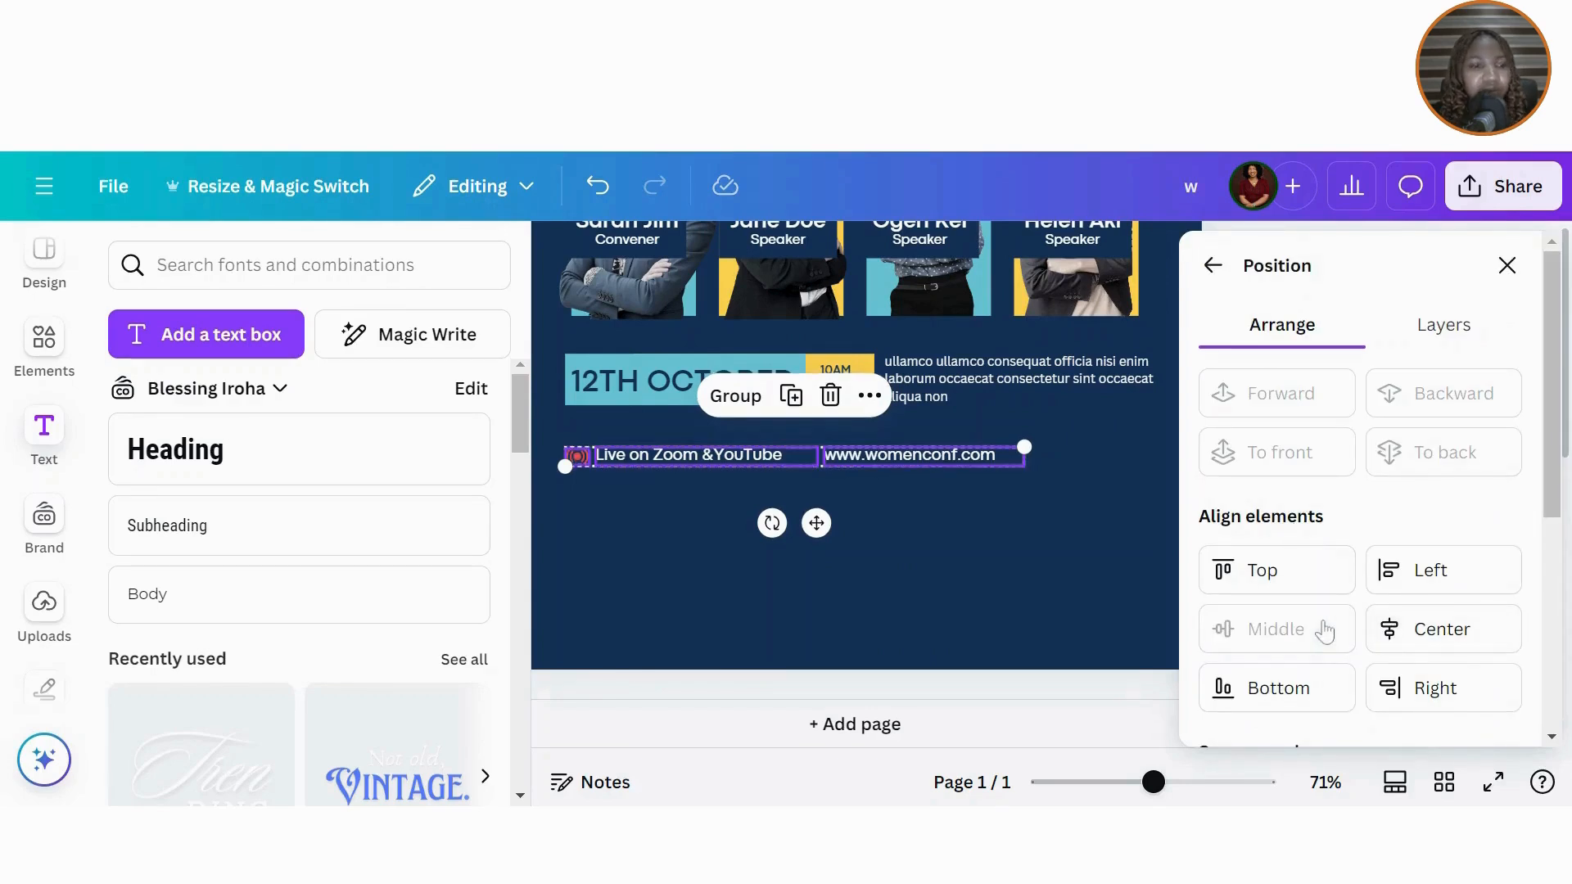
pyautogui.click(1507, 264)
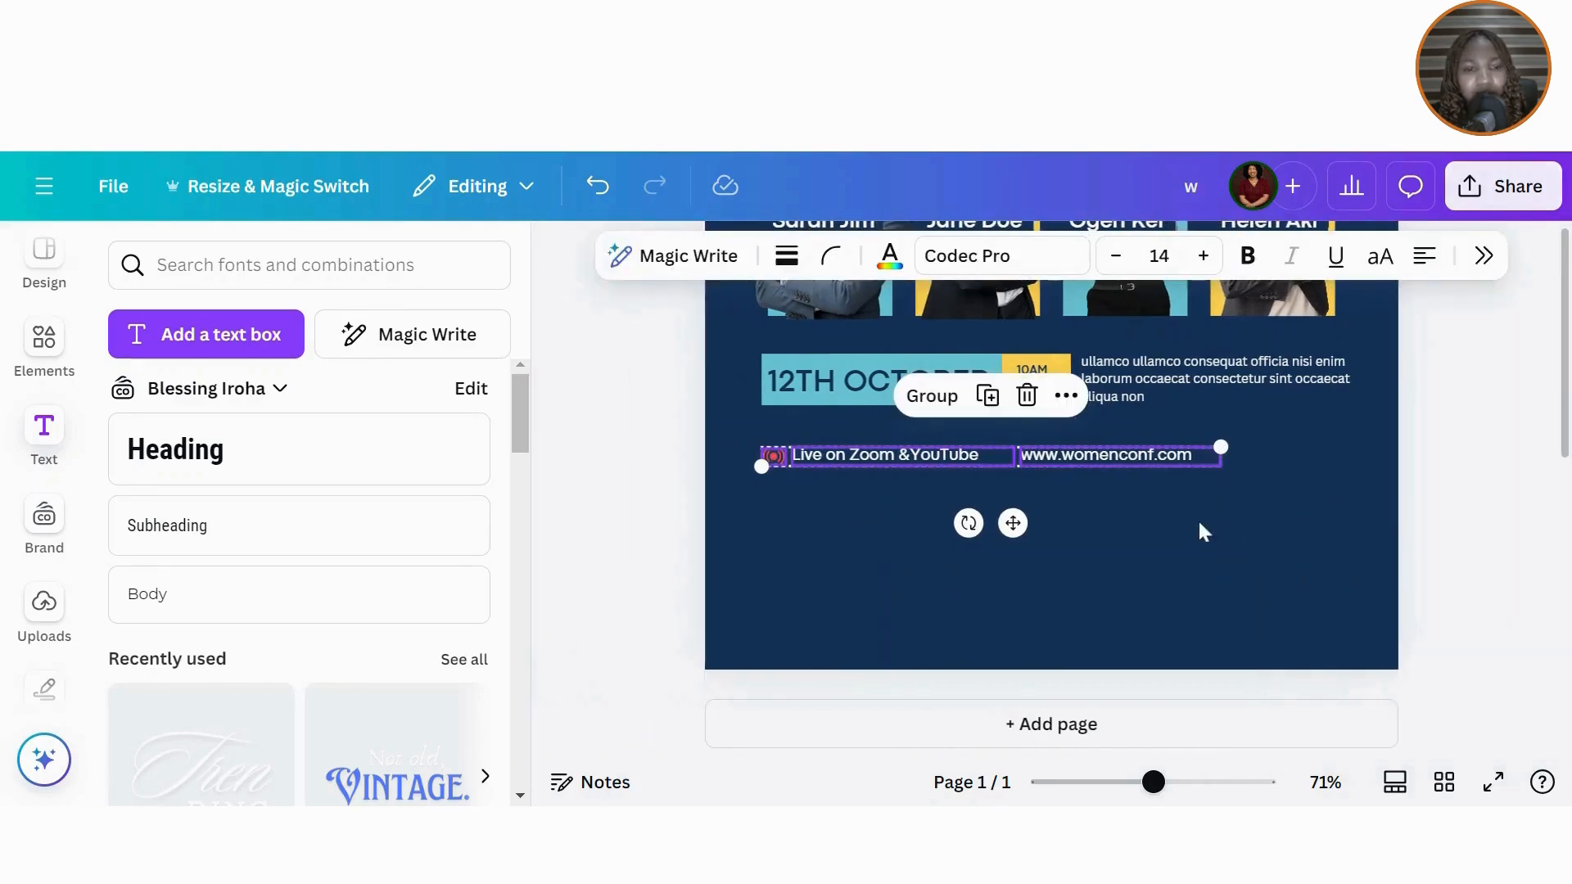
pyautogui.click(1199, 524)
pyautogui.click(1142, 456)
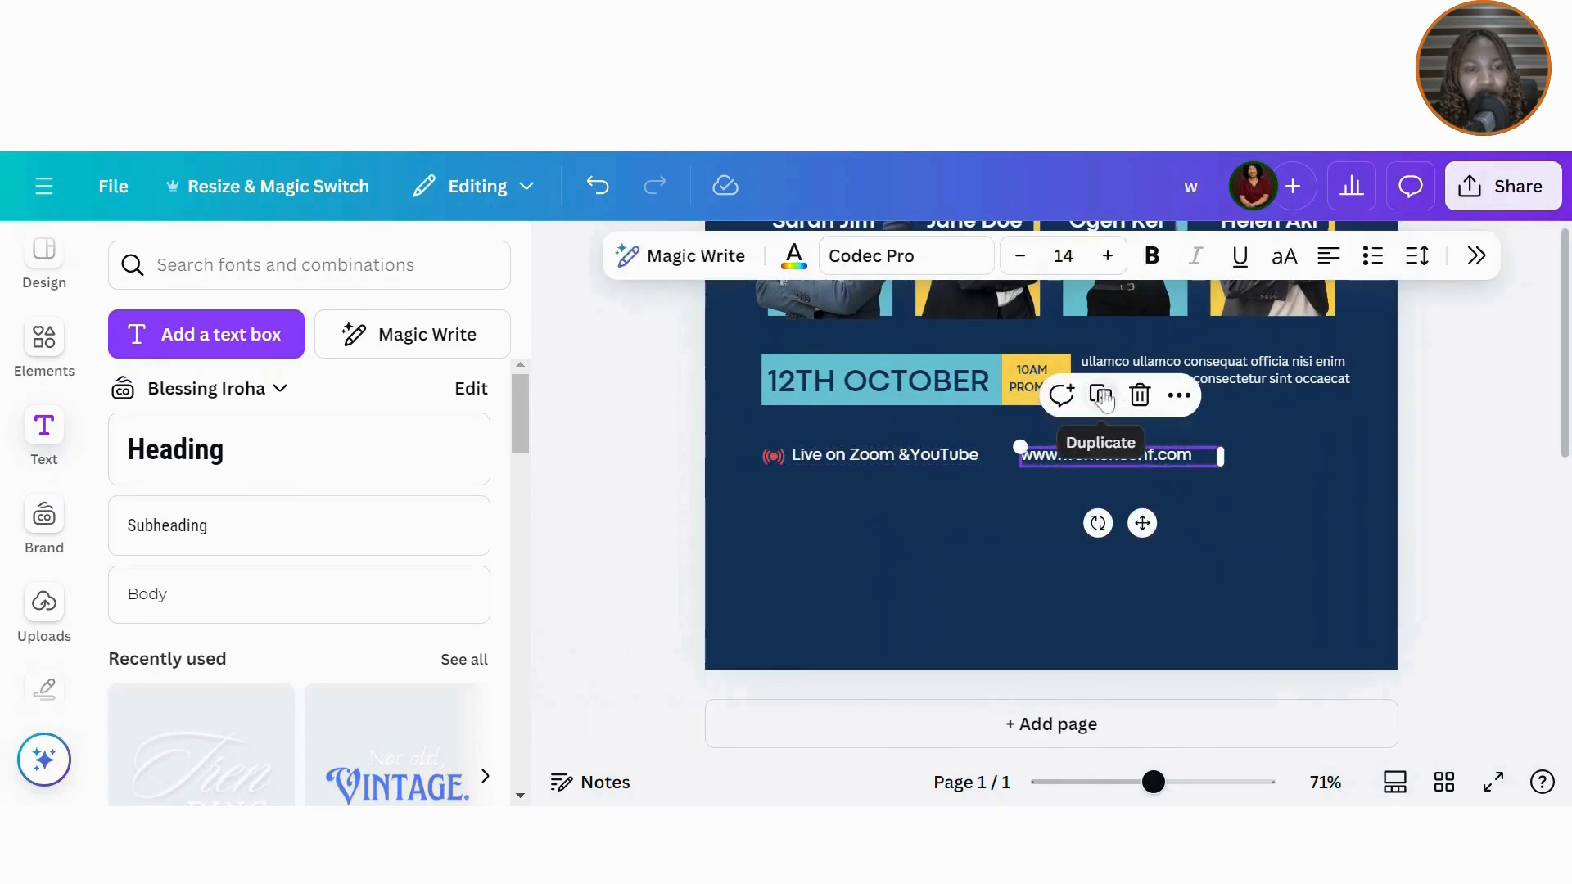
# Step: Duplicate the website text, keep it level, and change the copy to the contact e-mail address
pyautogui.click(1101, 395)
pyautogui.scroll(1, 1160, 523)
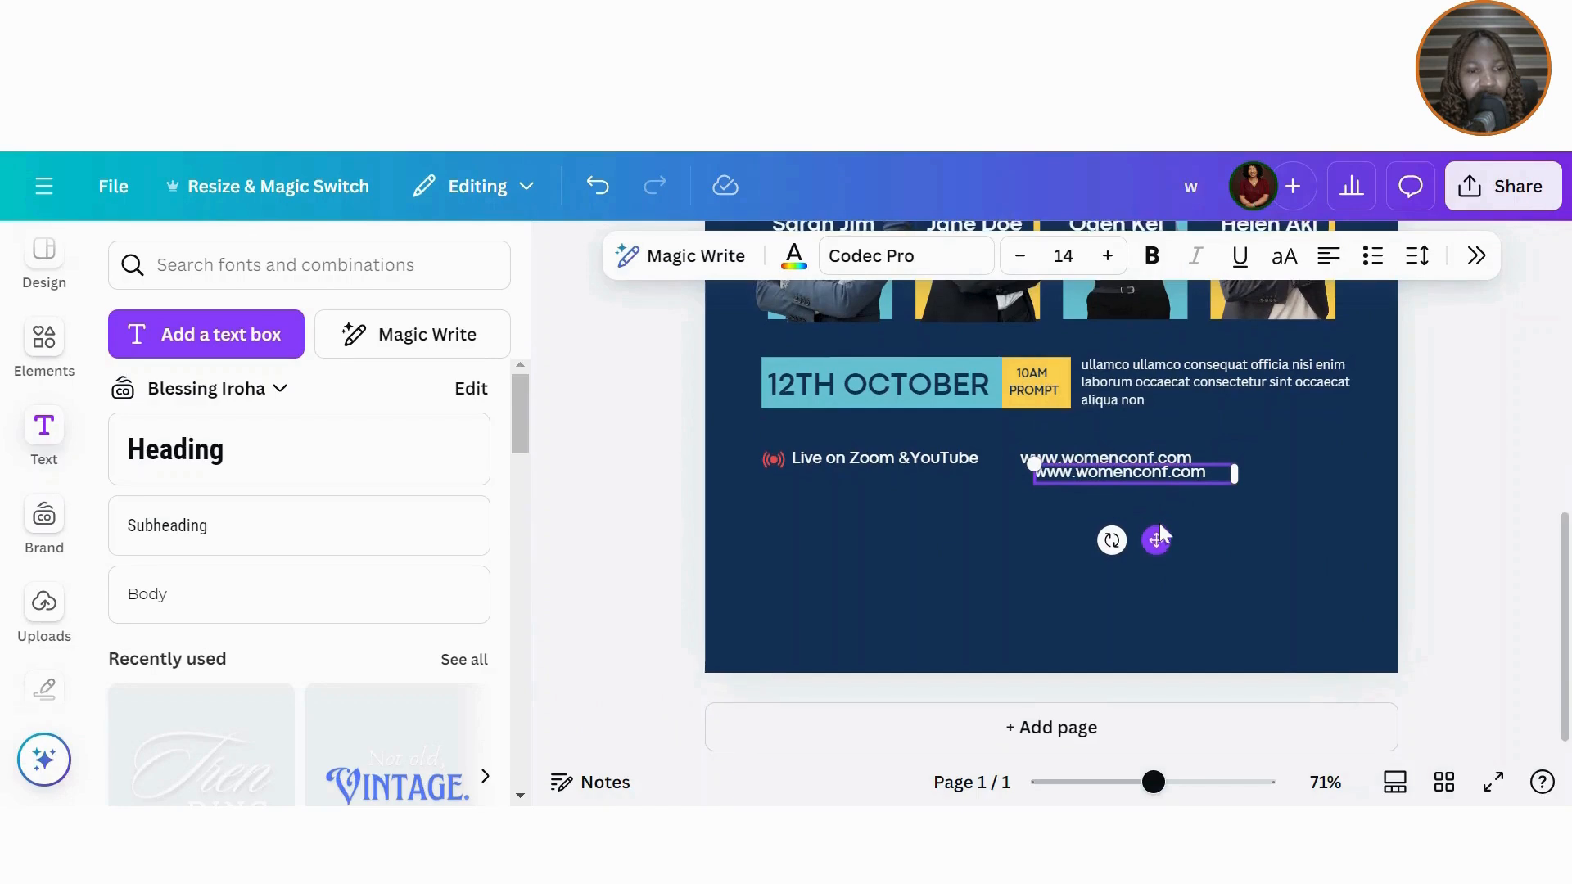
pyautogui.moveTo(1154, 545); pyautogui.dragTo(1154, 532)
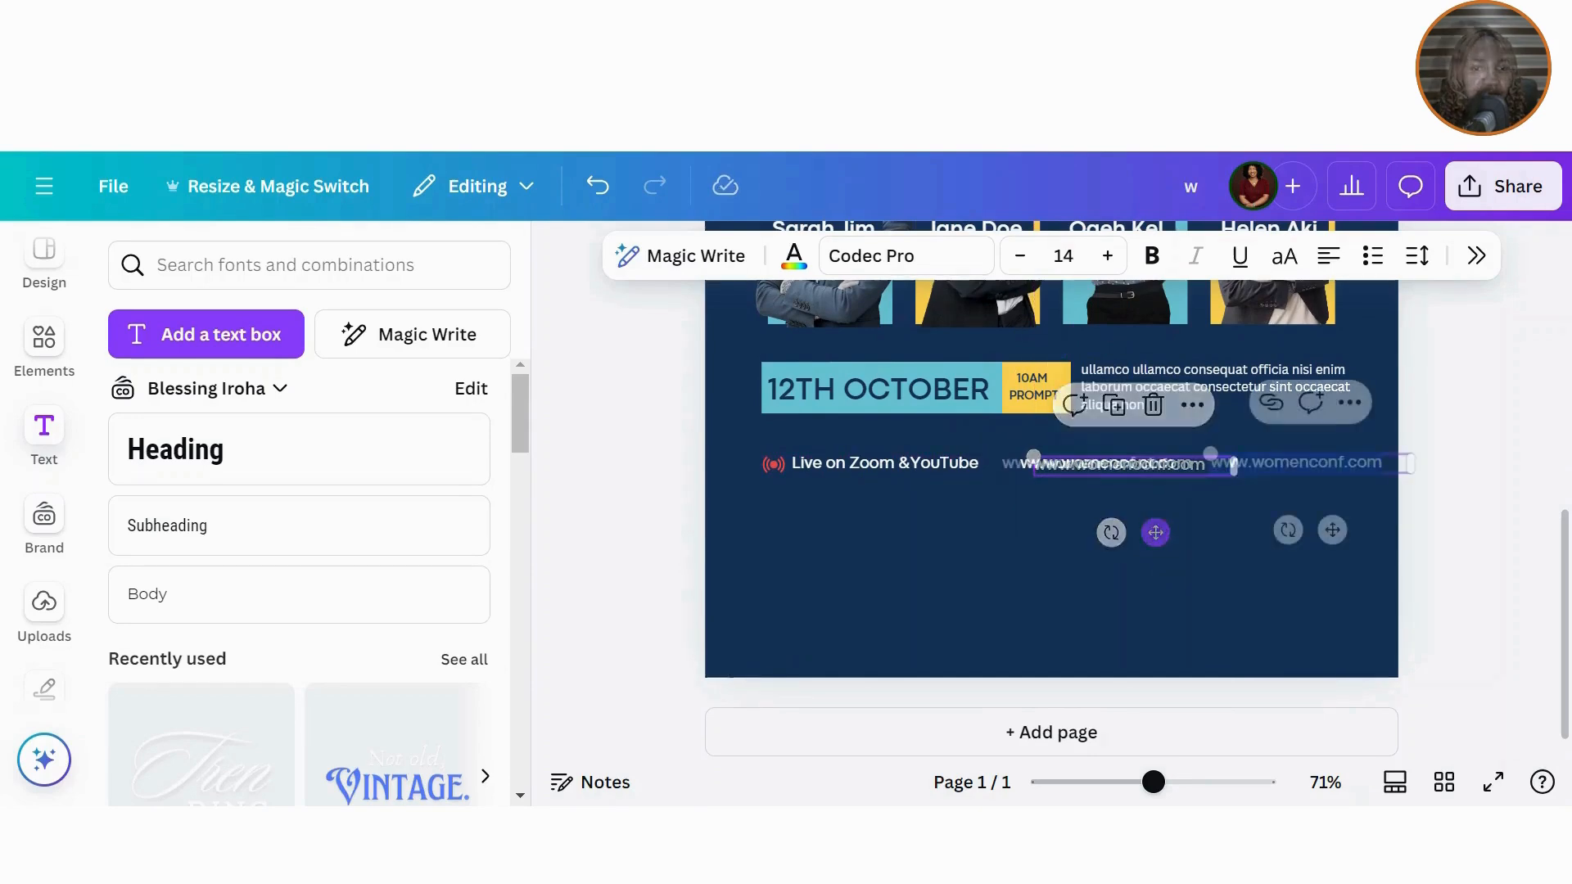
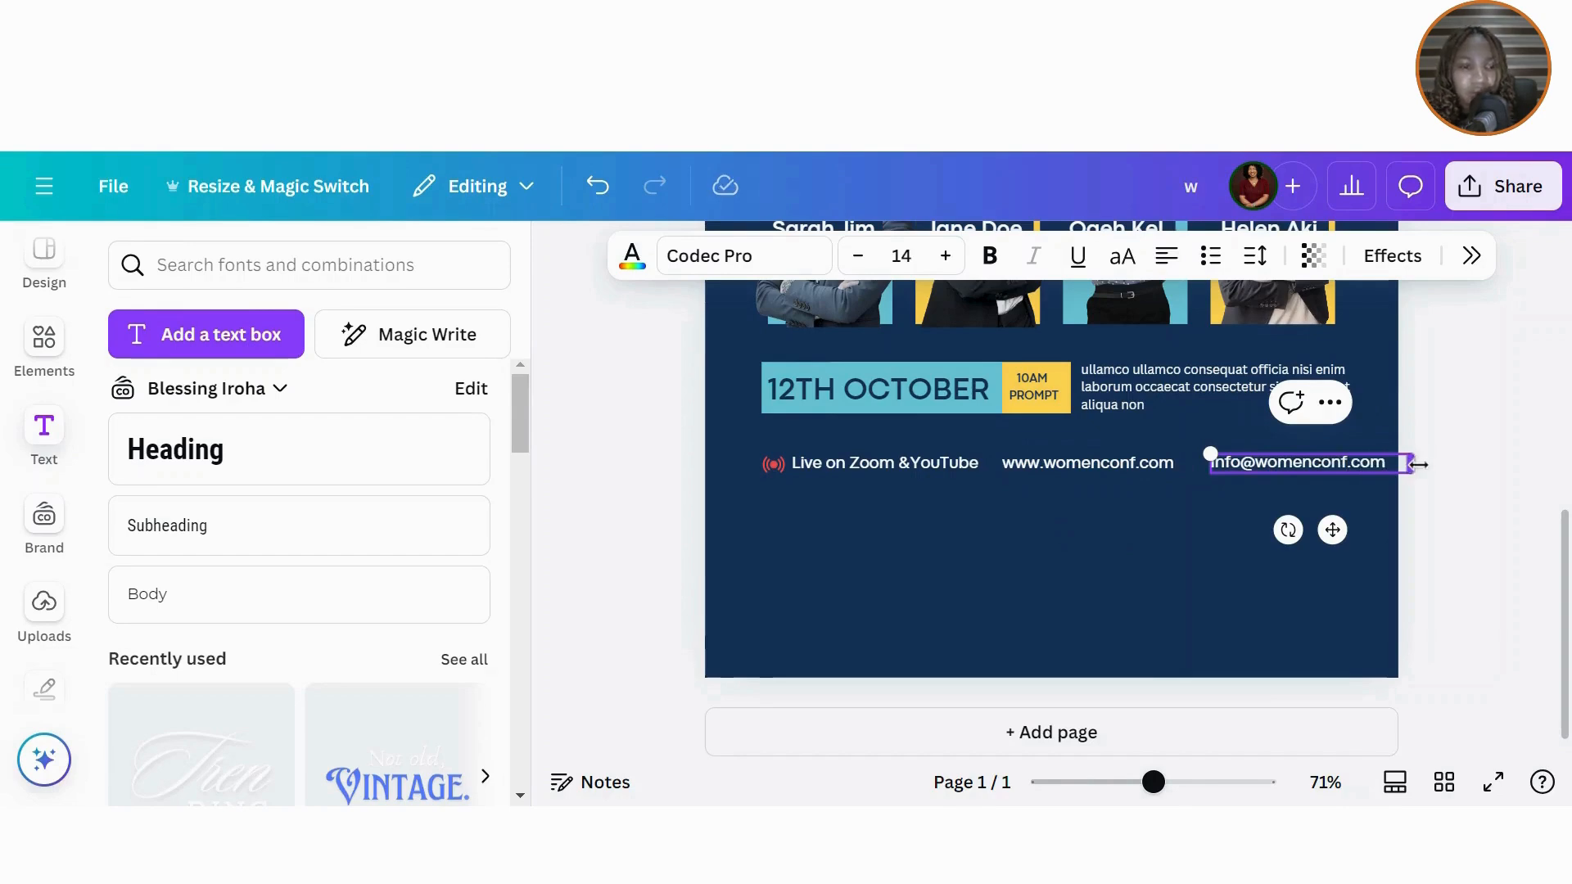
pyautogui.moveTo(1419, 464)
pyautogui.mouseDown()
pyautogui.moveTo(1377, 467)
pyautogui.moveTo(1395, 461)
pyautogui.mouseUp()
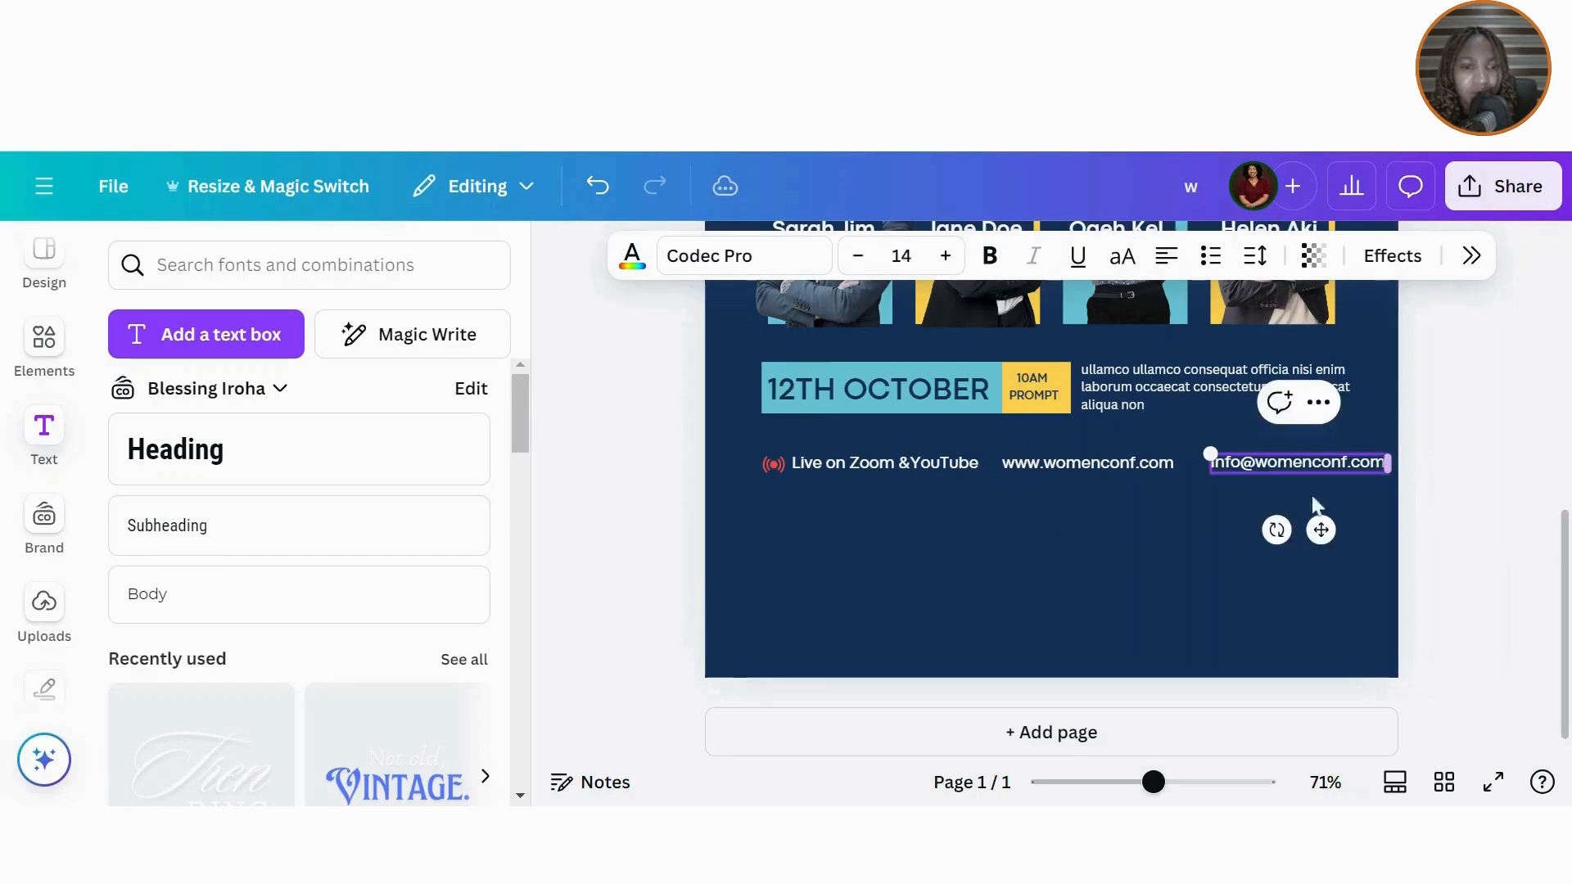
# Step: Nudge the e-mail text slightly left so it lines up at the end of the contact row
pyautogui.click(1226, 529)
pyautogui.click(1120, 464)
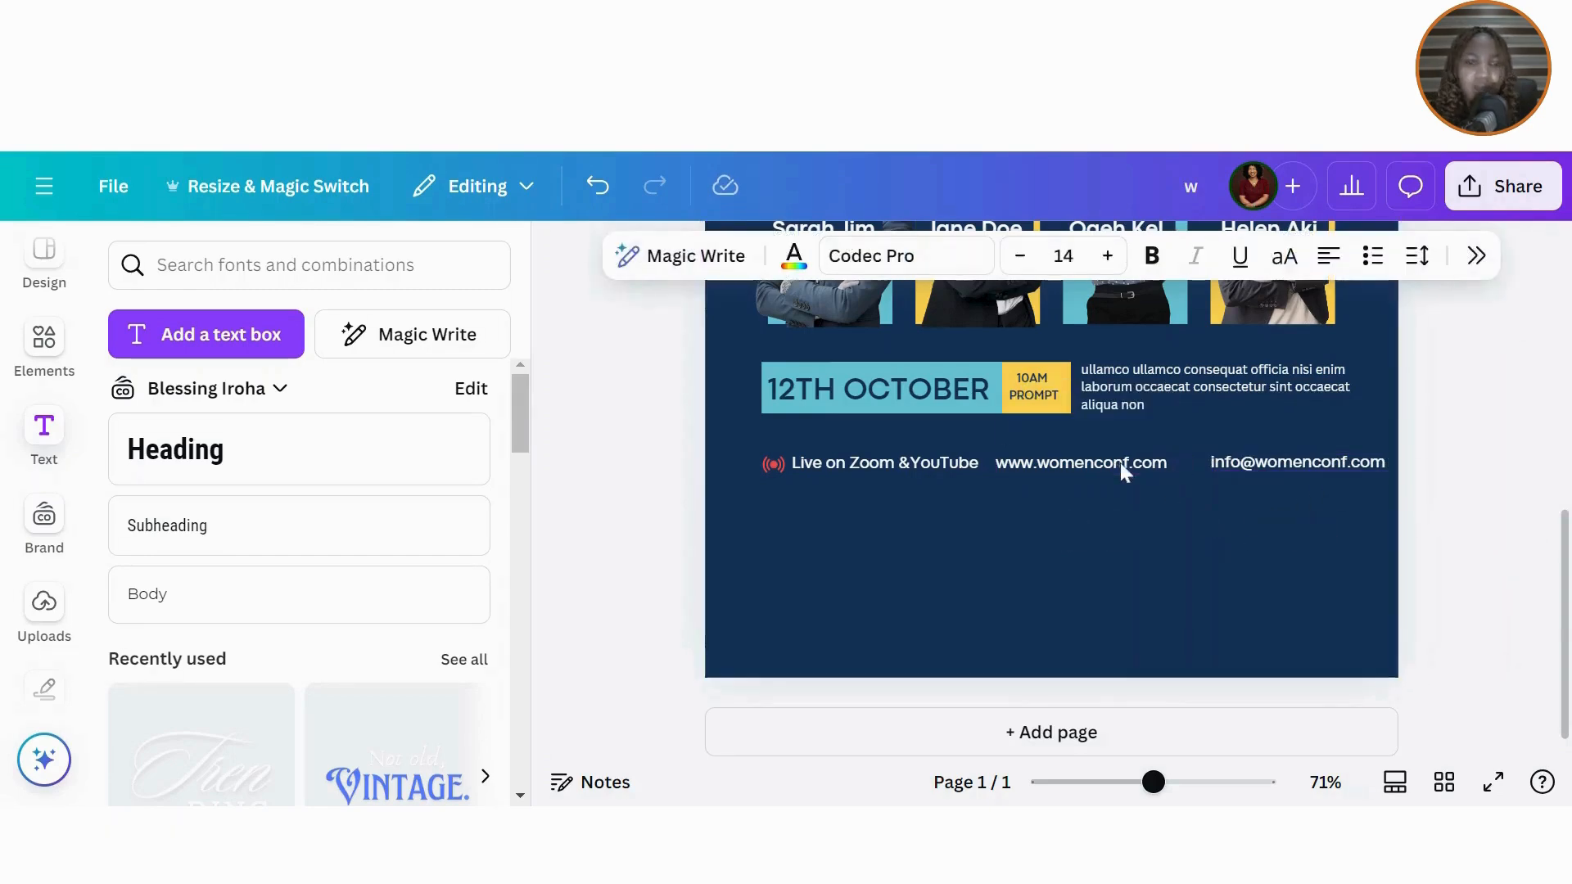
pyautogui.click(1240, 468)
pyautogui.moveTo(1240, 468); pyautogui.dragTo(1224, 470)
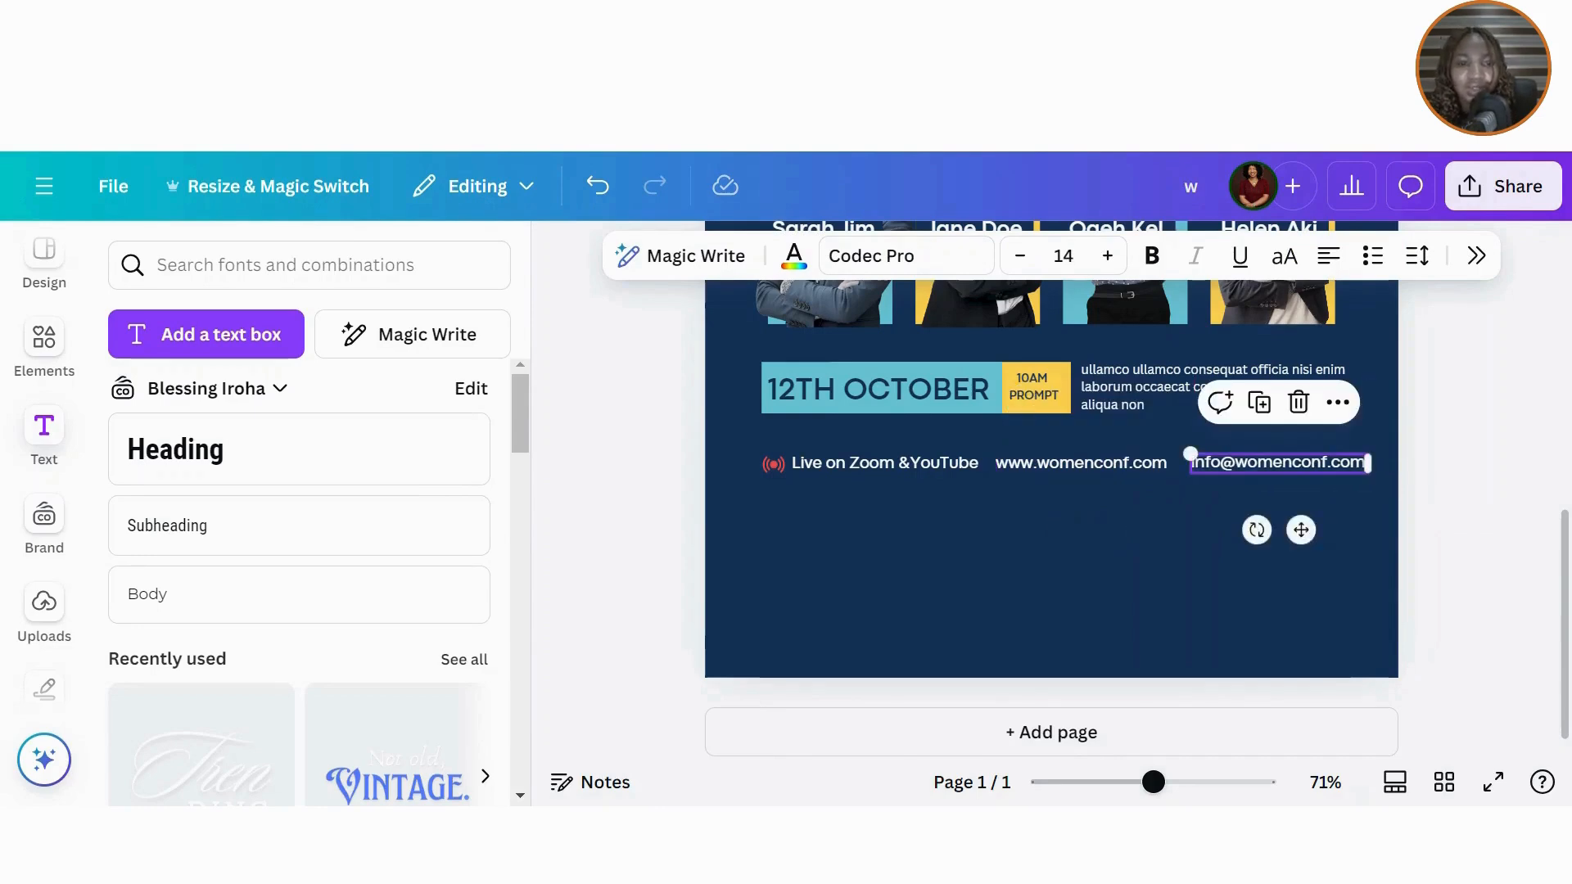
pyautogui.click(981, 593)
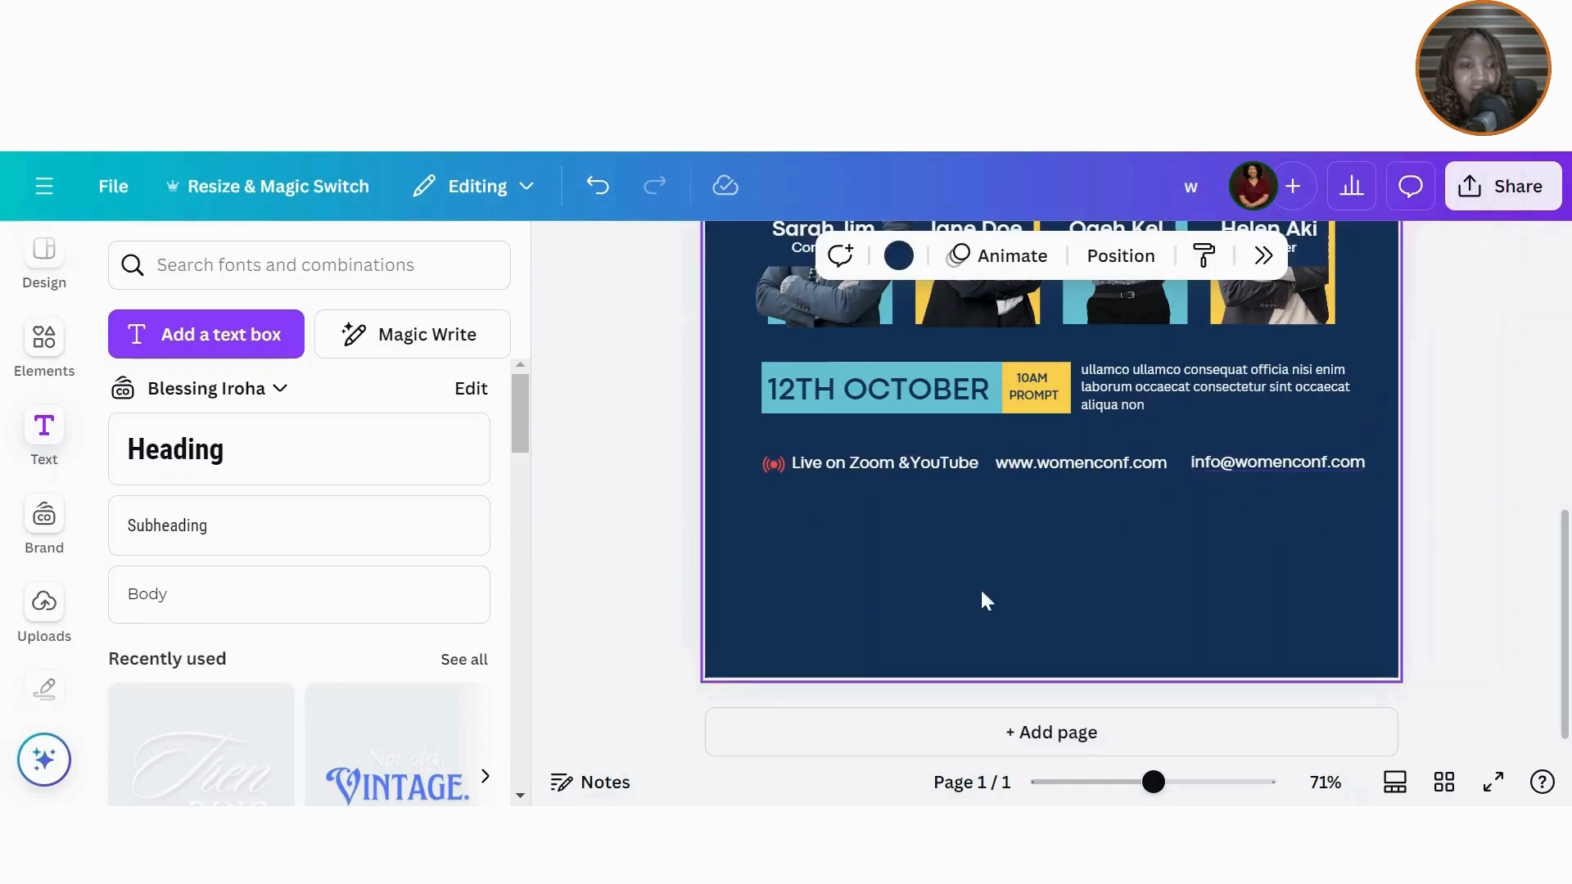
pyautogui.click(981, 594)
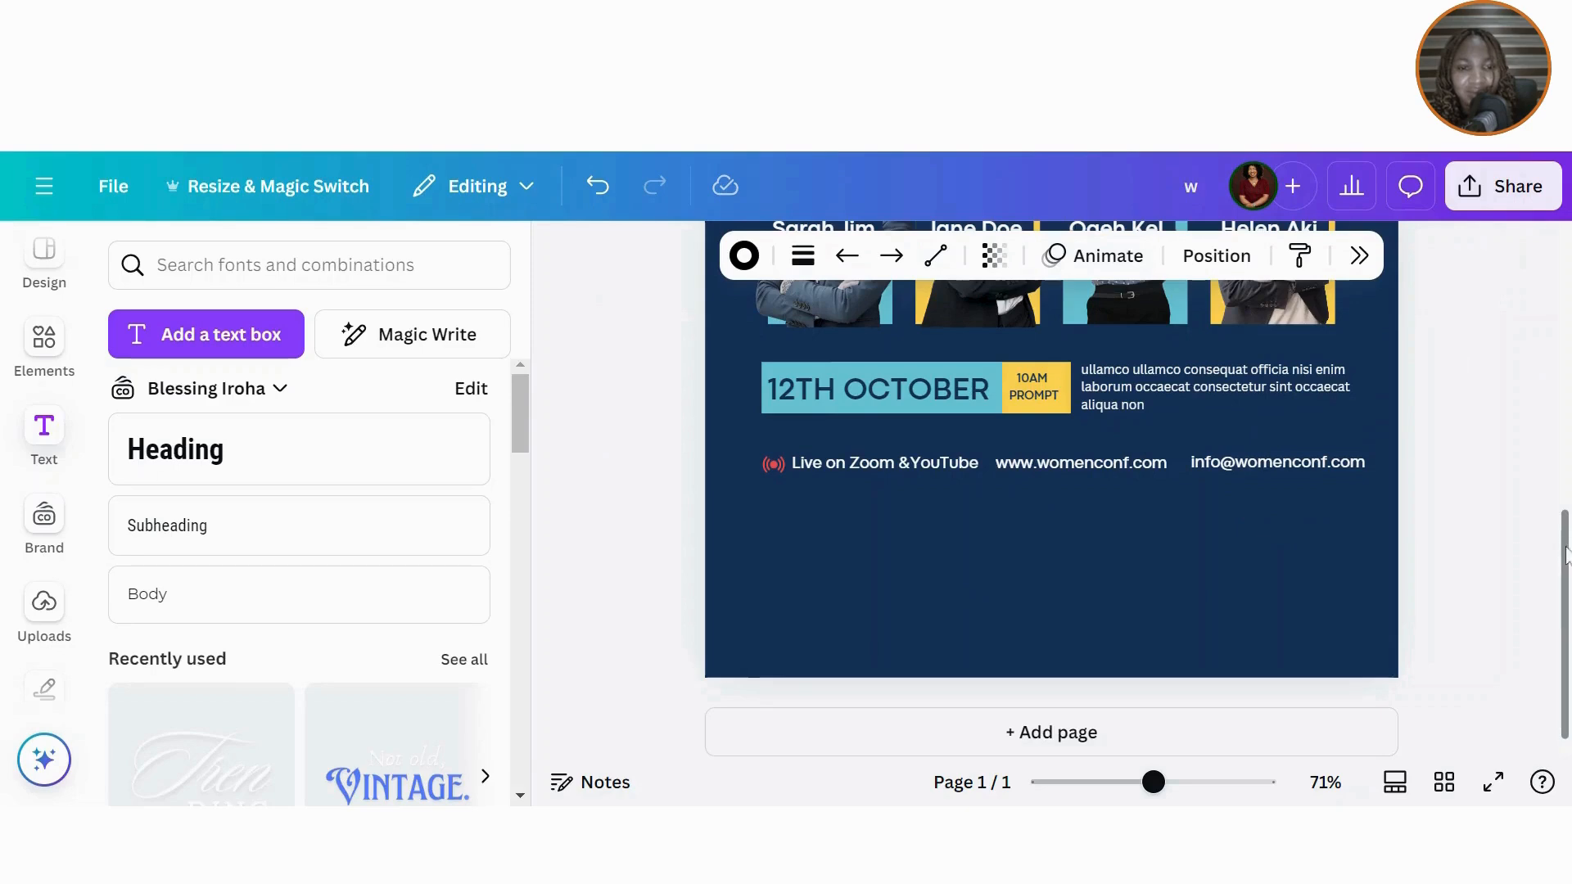
pyautogui.moveTo(1565, 524); pyautogui.dragTo(1565, 450)
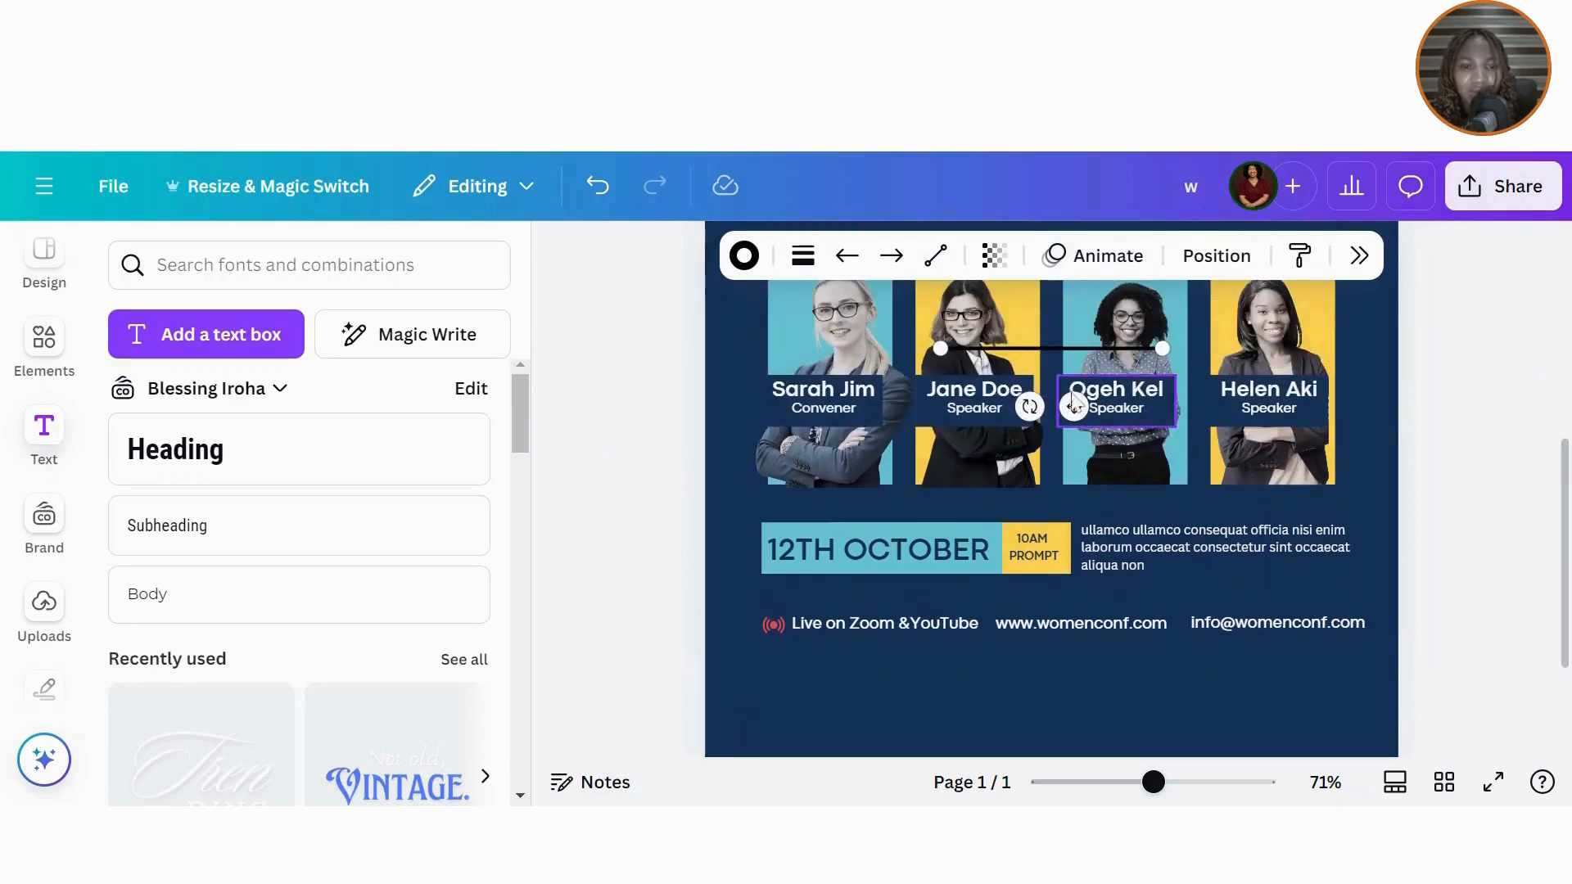
# Step: Move the line below the contact row and colour it white
pyautogui.moveTo(1070, 409); pyautogui.dragTo(1055, 720)
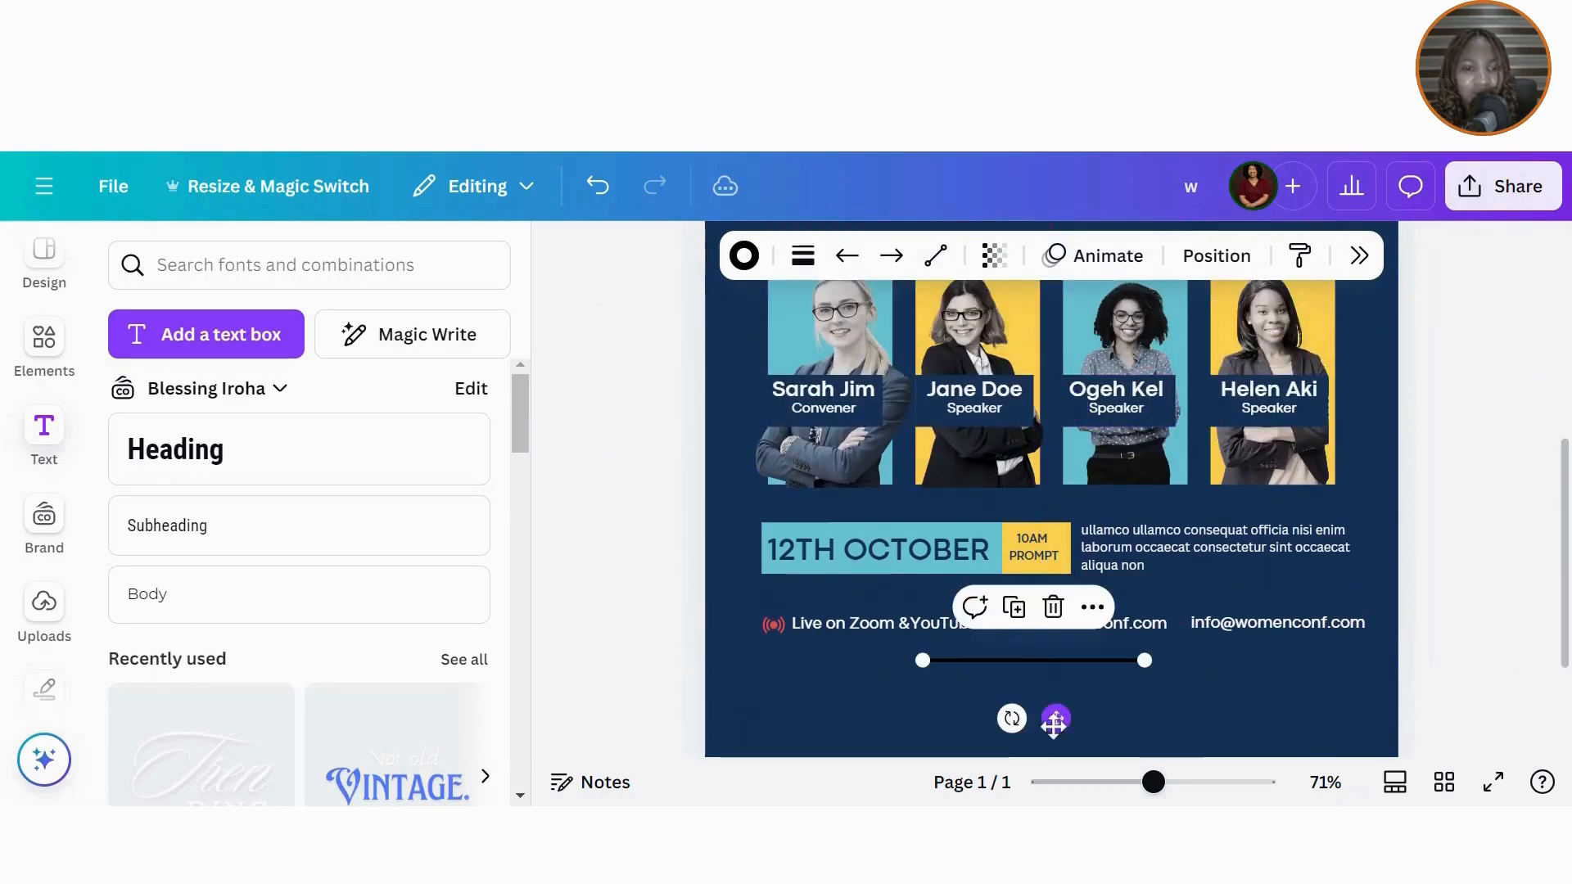
pyautogui.click(745, 256)
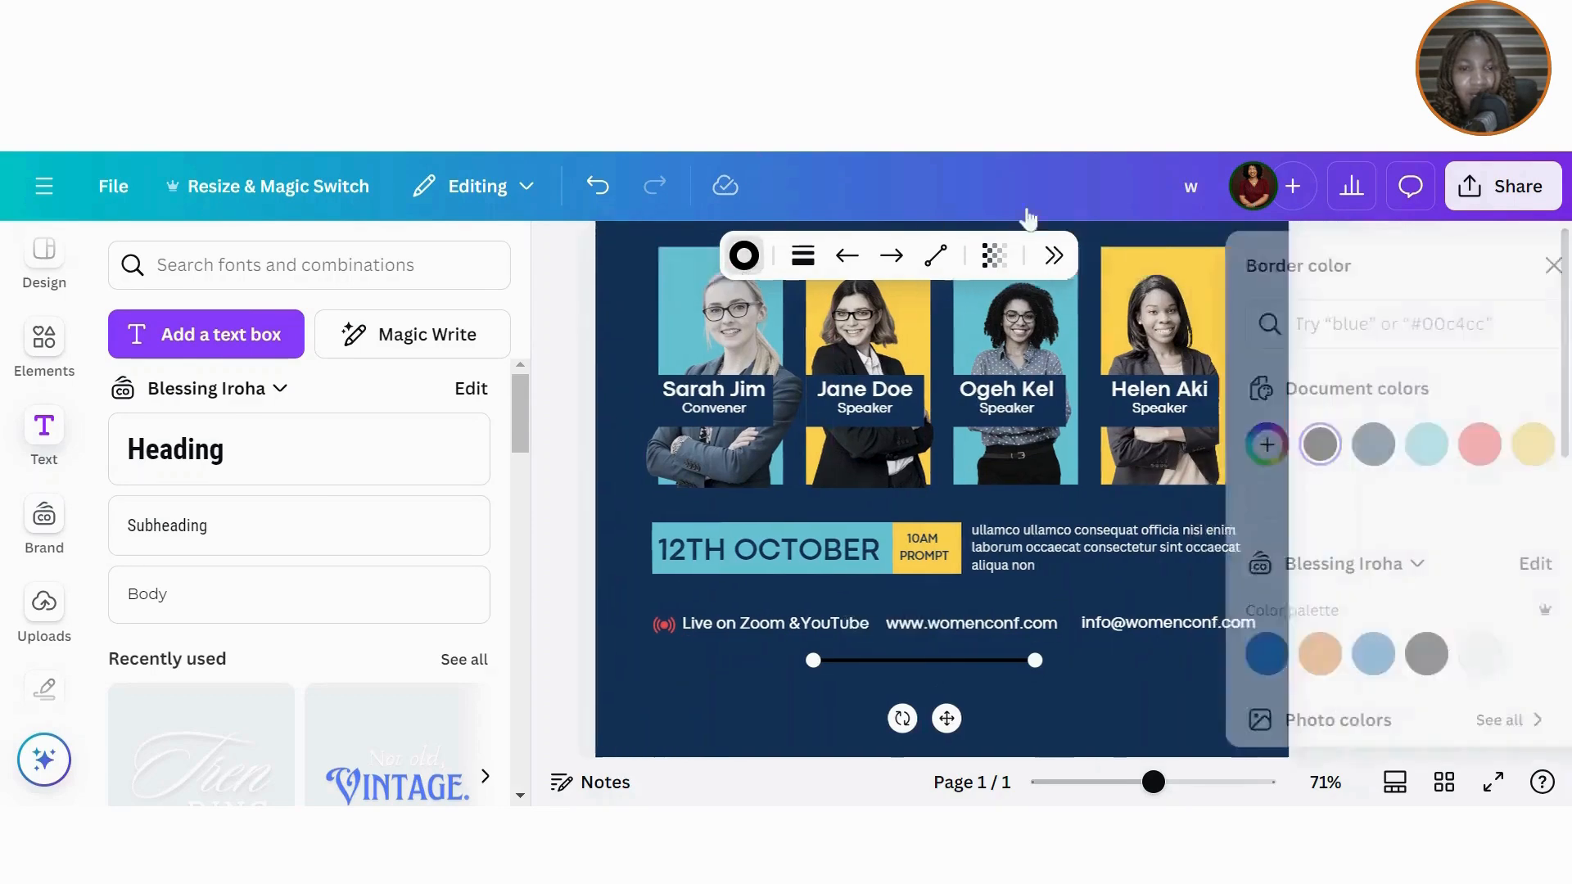
pyautogui.click(1220, 497)
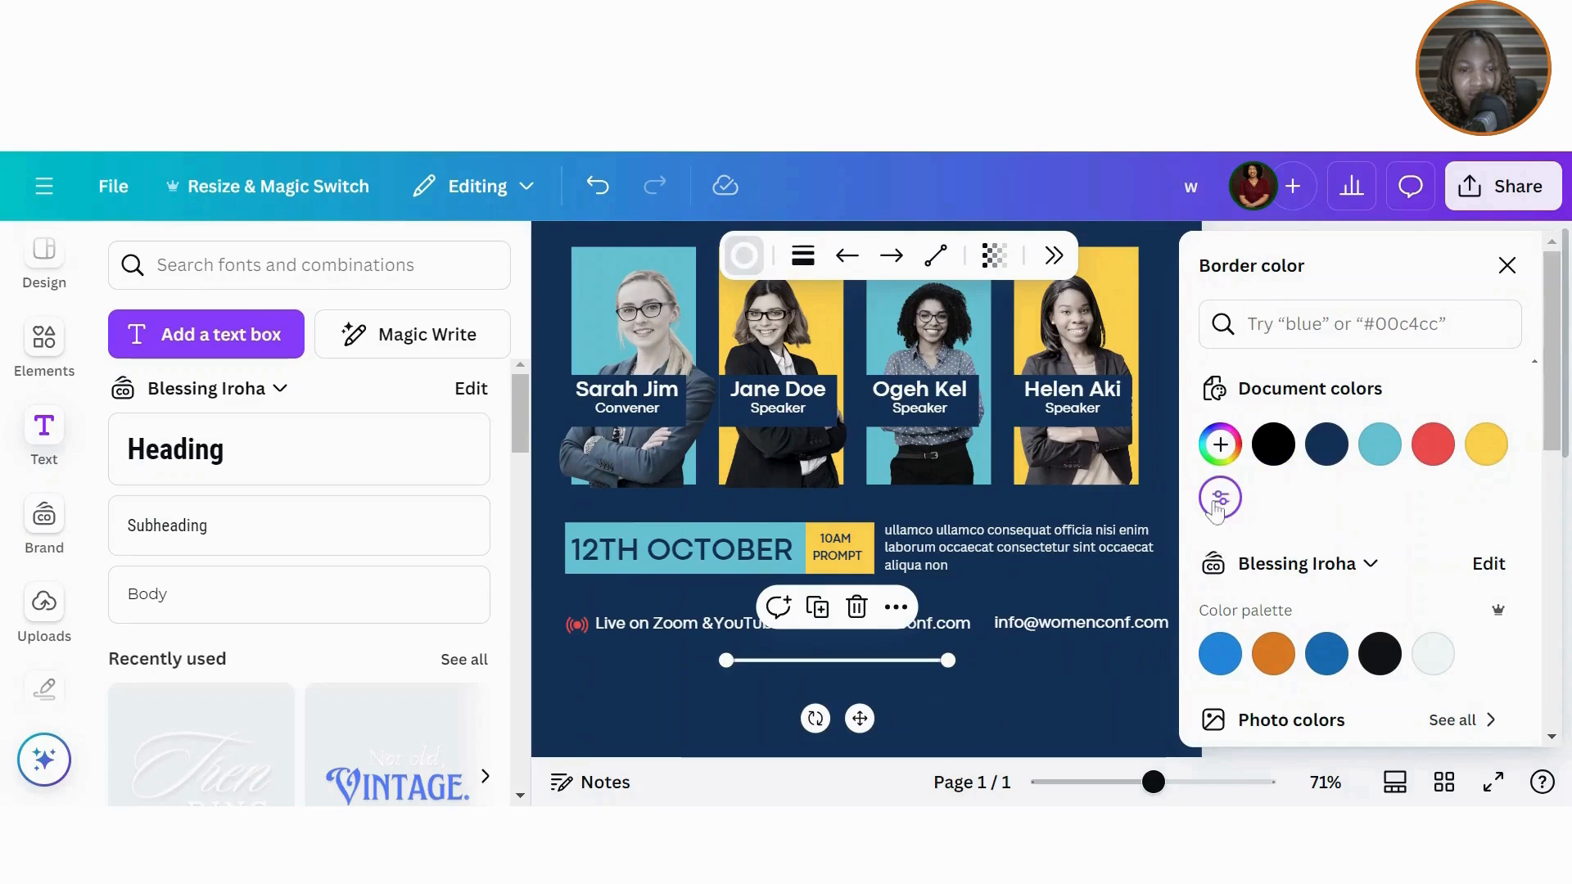
# Step: Give the line weight 2, shorten it to a small segment, and rotate it roughly upright
pyautogui.click(815, 256)
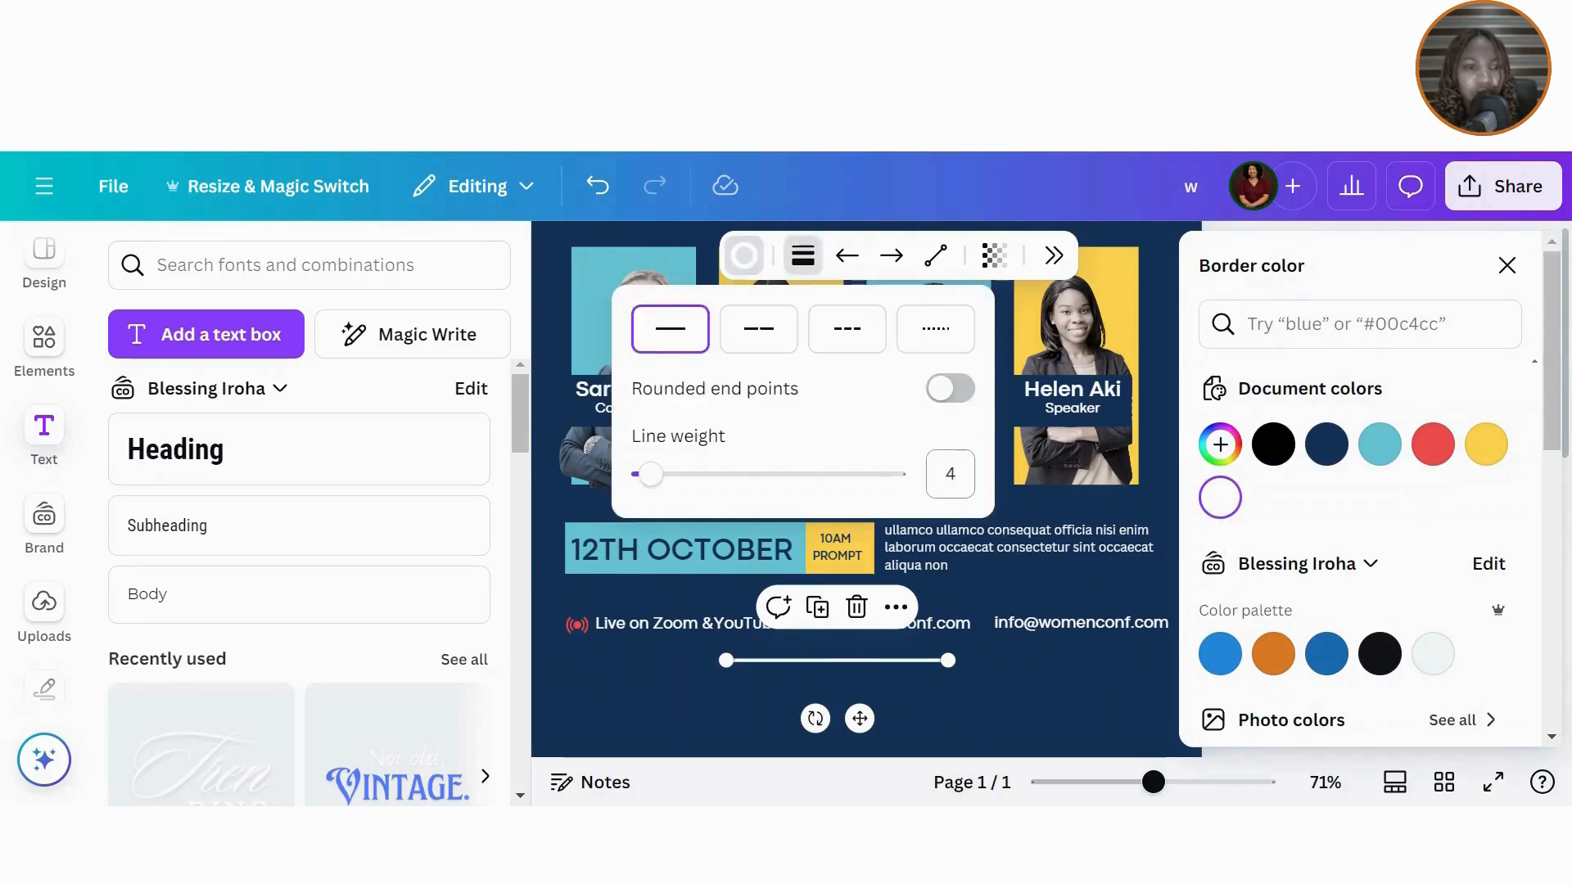
pyautogui.click(949, 473)
pyautogui.press('BackSpace')
pyautogui.write('2')
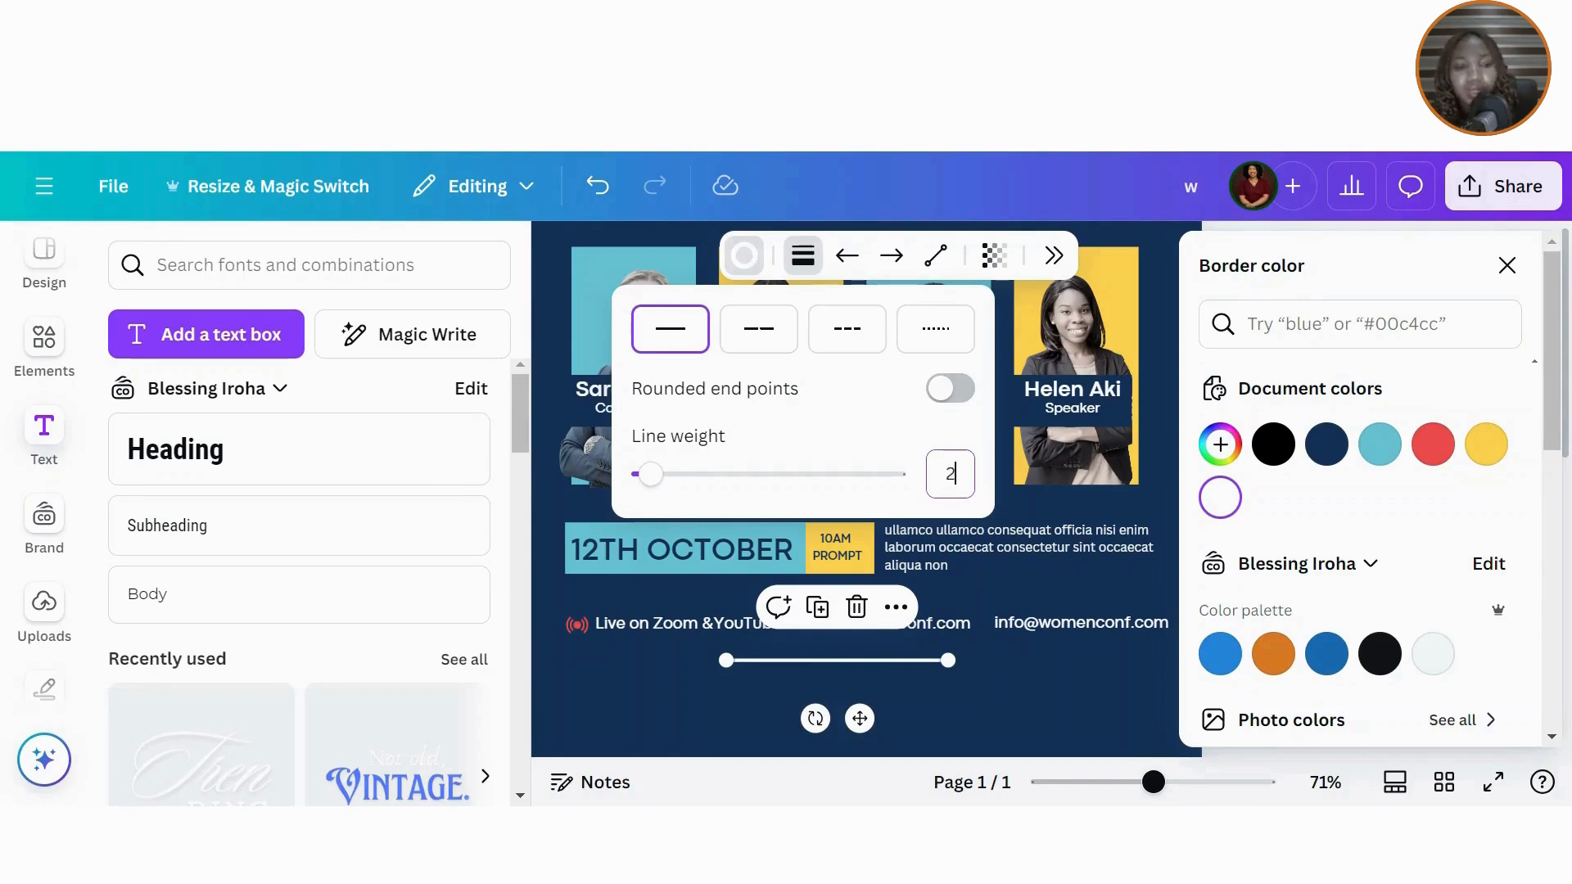
pyautogui.click(1497, 293)
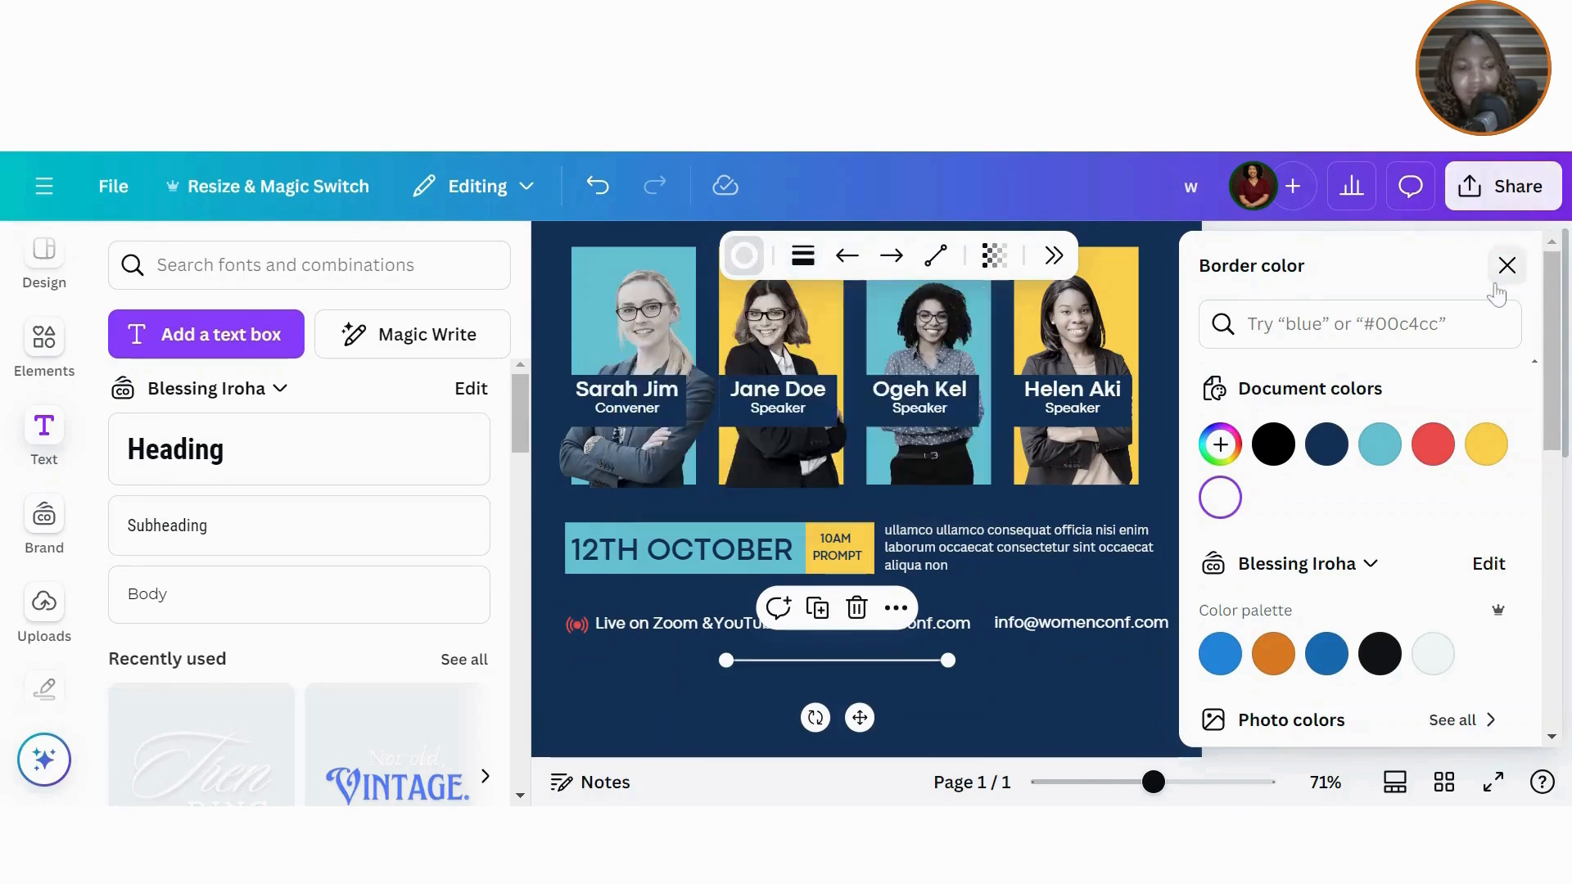
pyautogui.click(1497, 293)
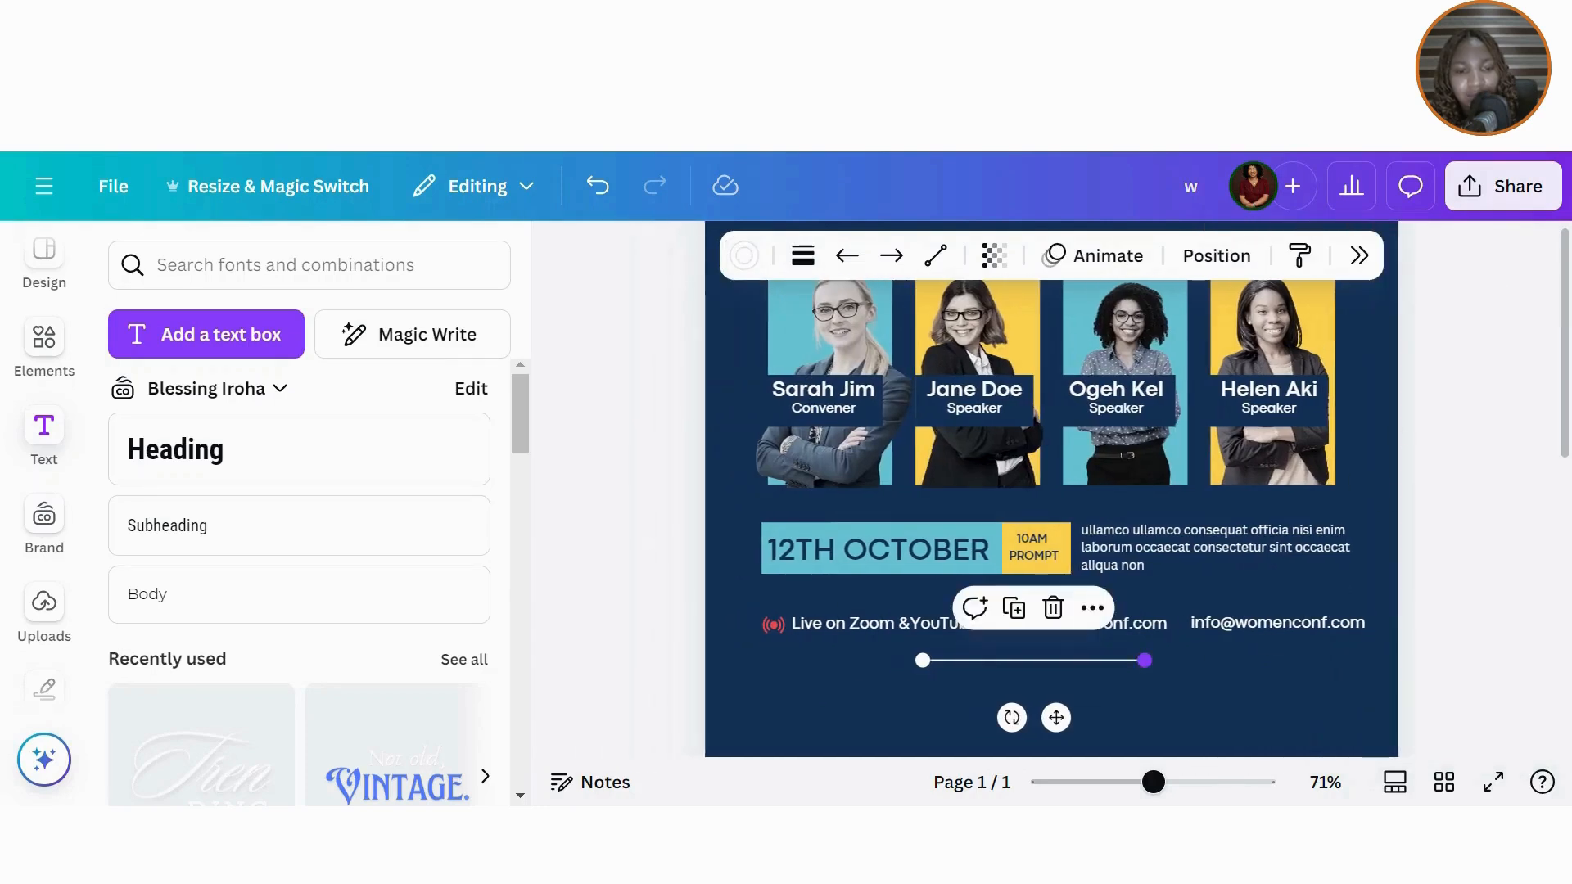
pyautogui.moveTo(1145, 660); pyautogui.dragTo(941, 660)
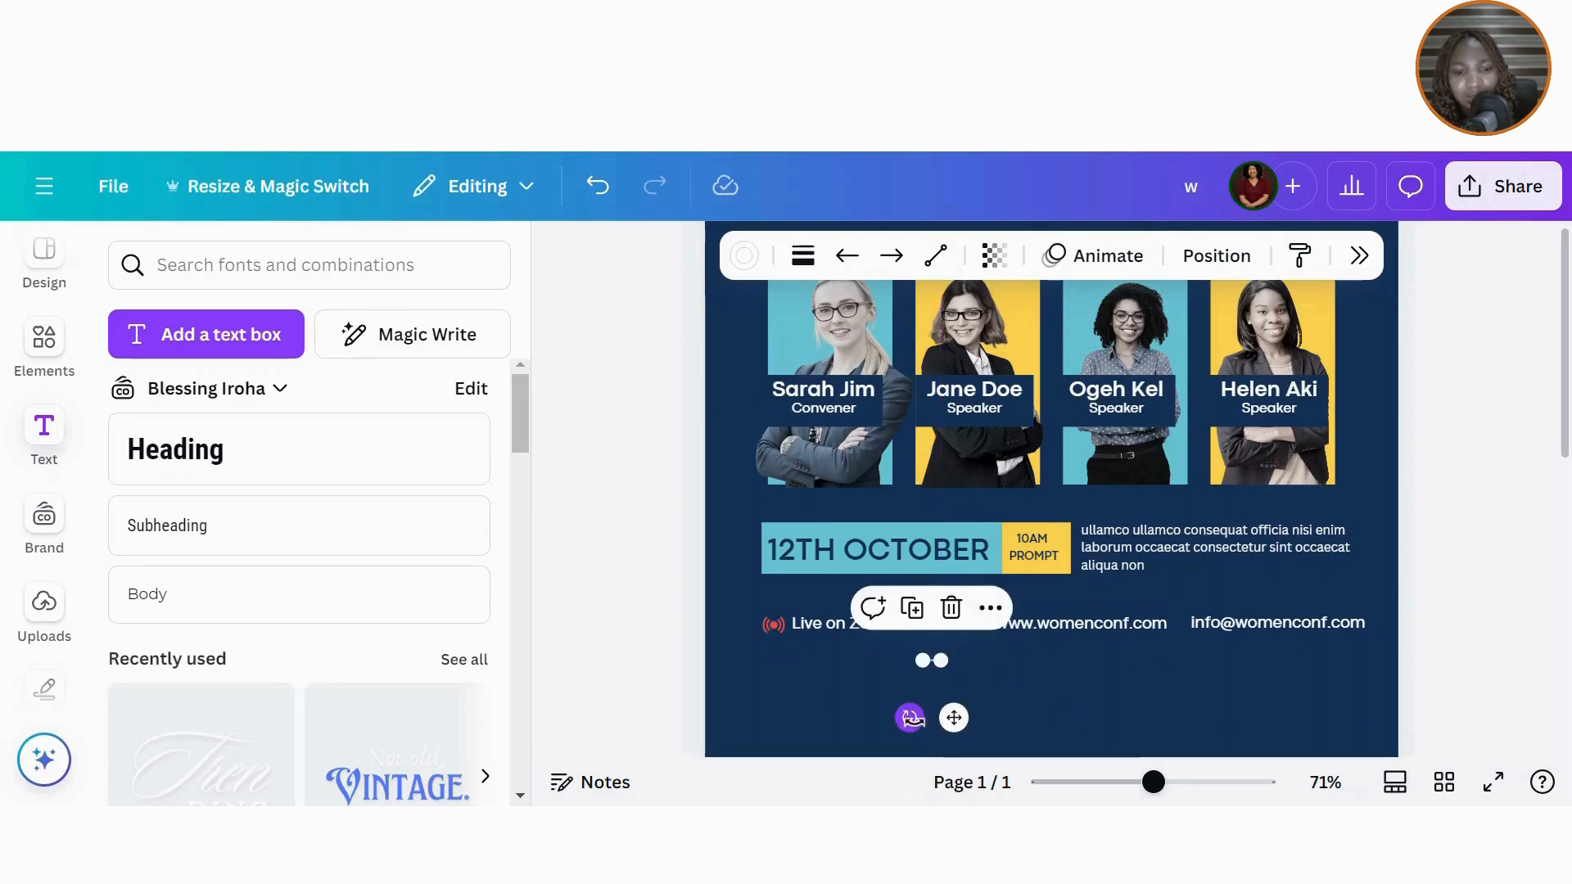
pyautogui.moveTo(910, 718); pyautogui.dragTo(903, 665)
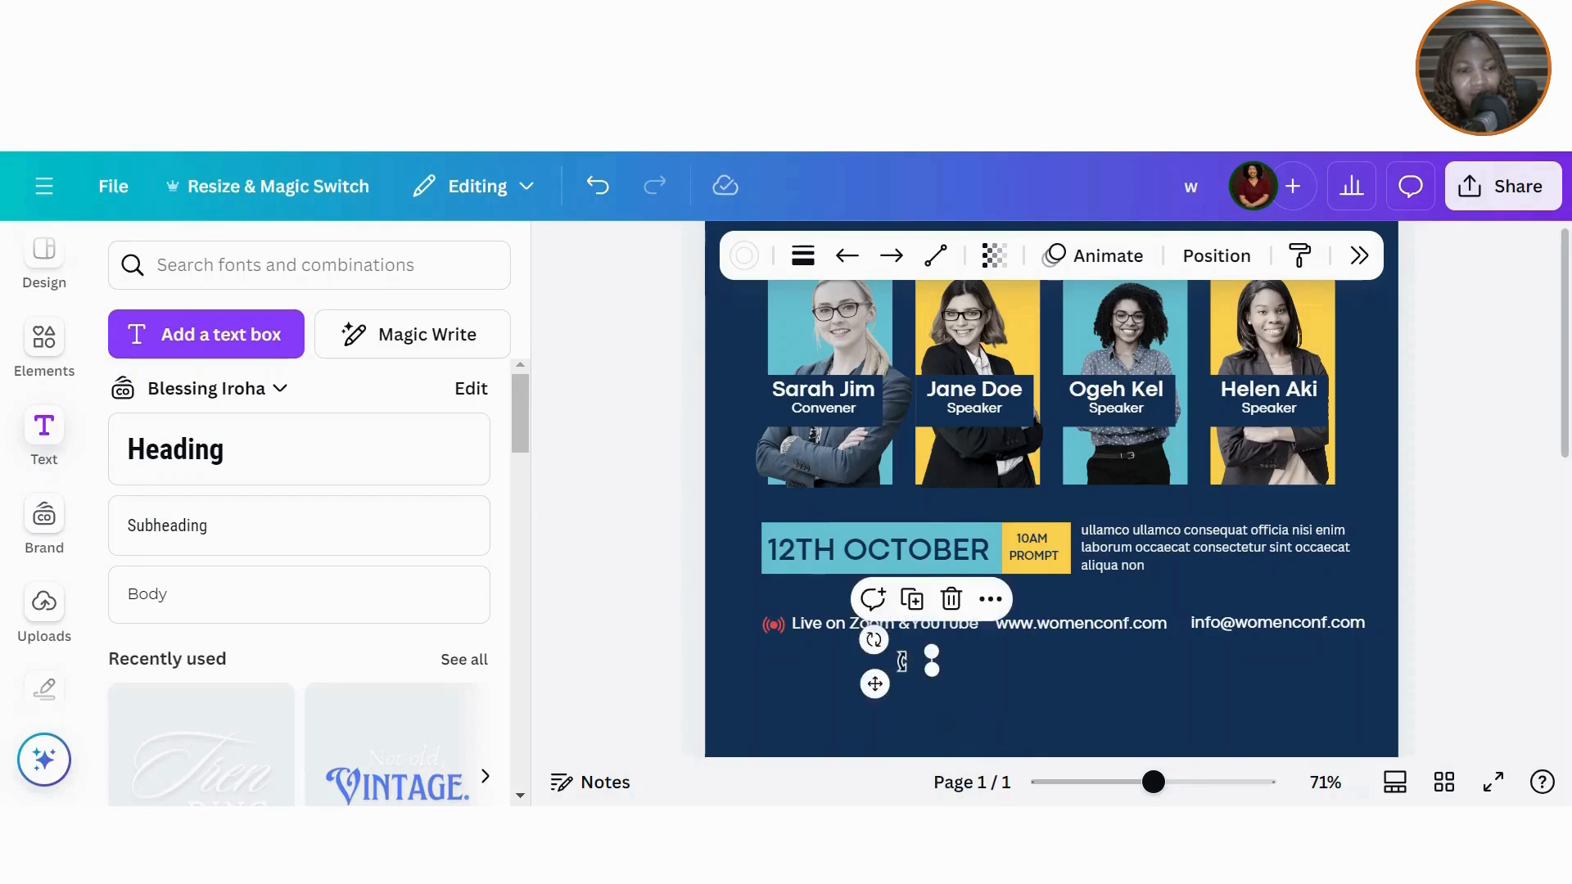
# Step: Rotate the line to exactly 90° and place it between the YouTube and website texts
pyautogui.click(1217, 255)
pyautogui.scroll(-3, 1552, 492)
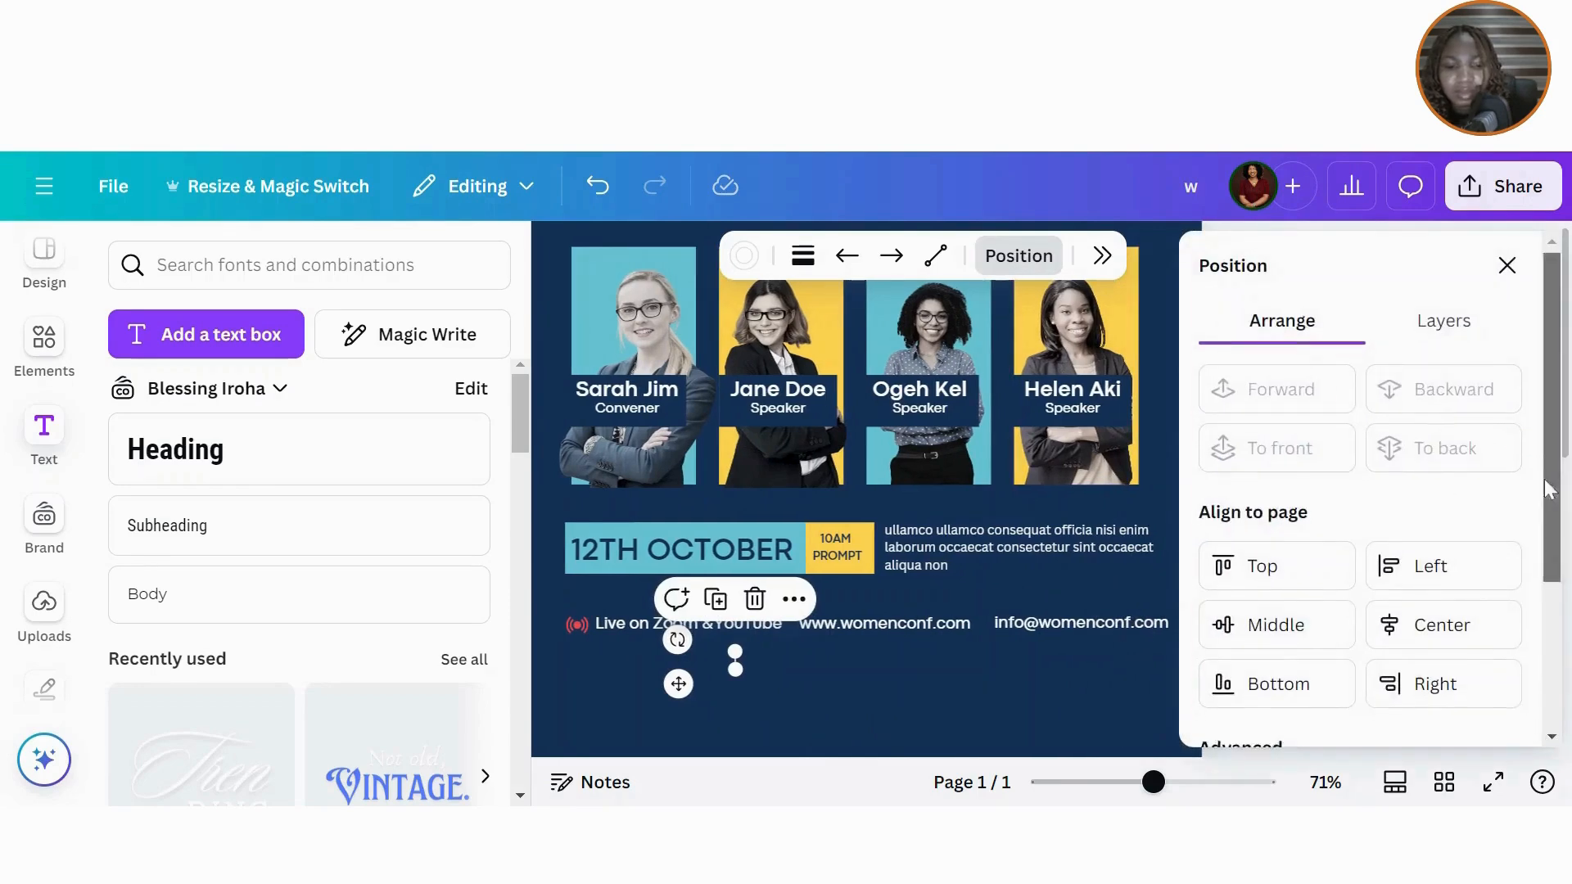
pyautogui.click(1471, 702)
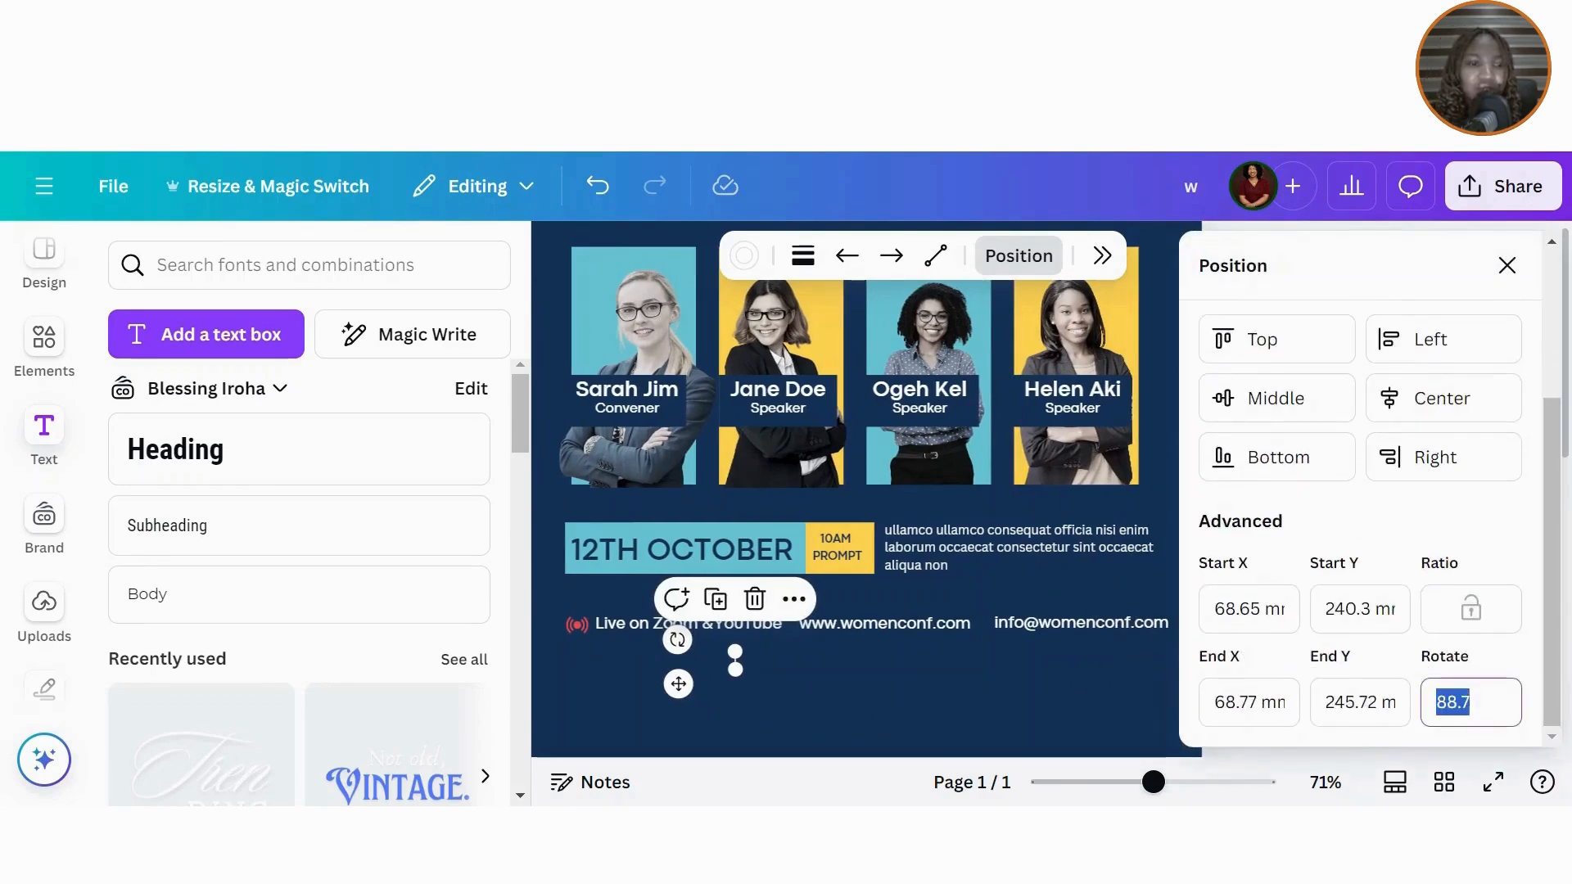
pyautogui.write('90')
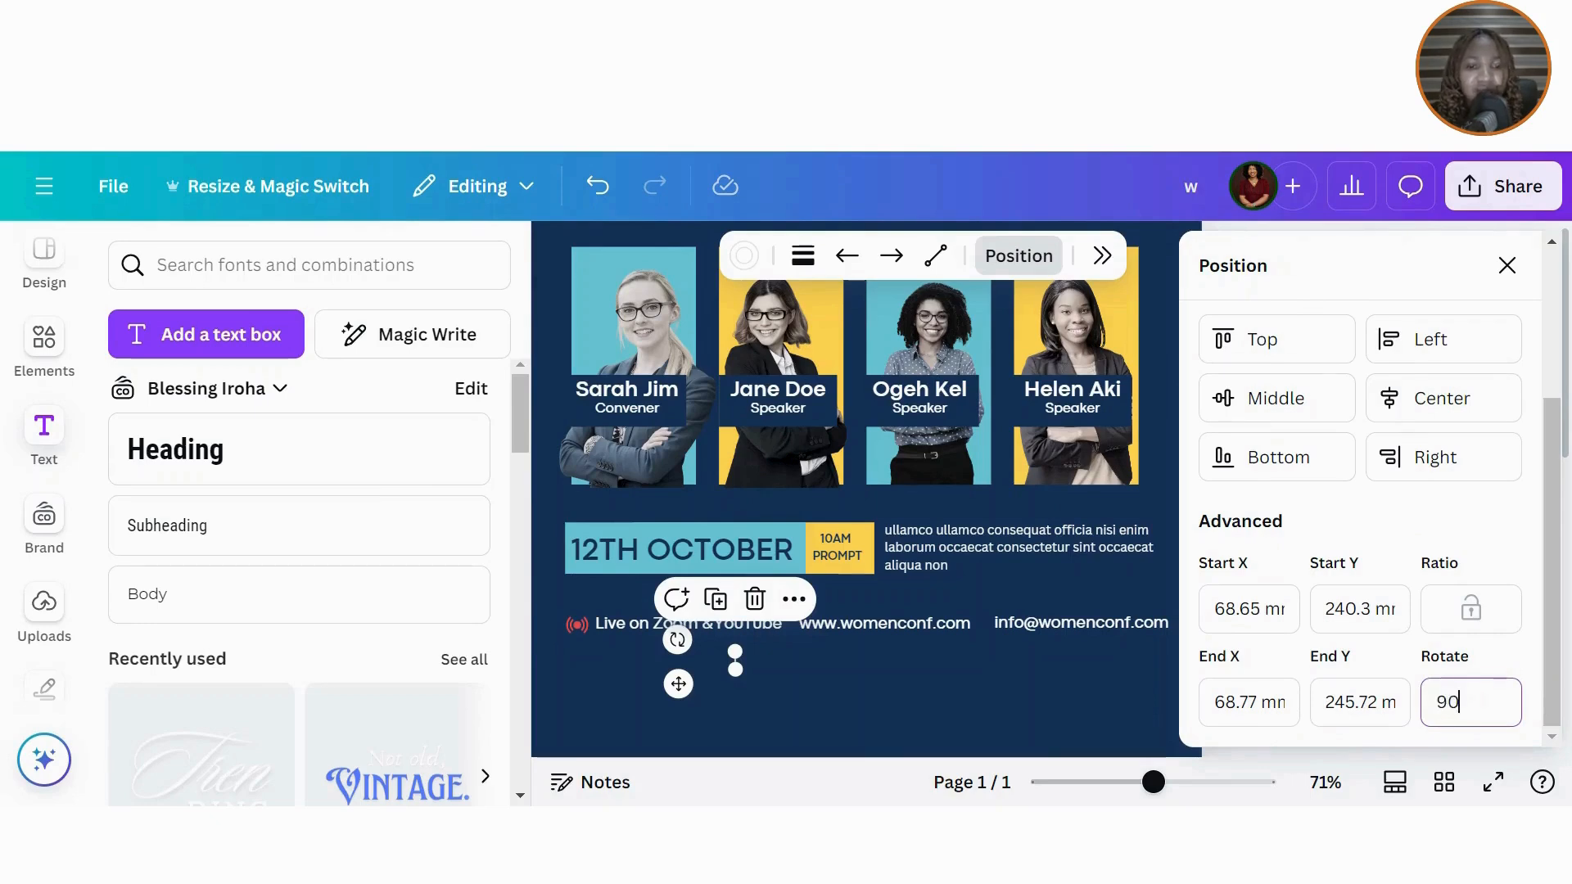
pyautogui.press('Return')
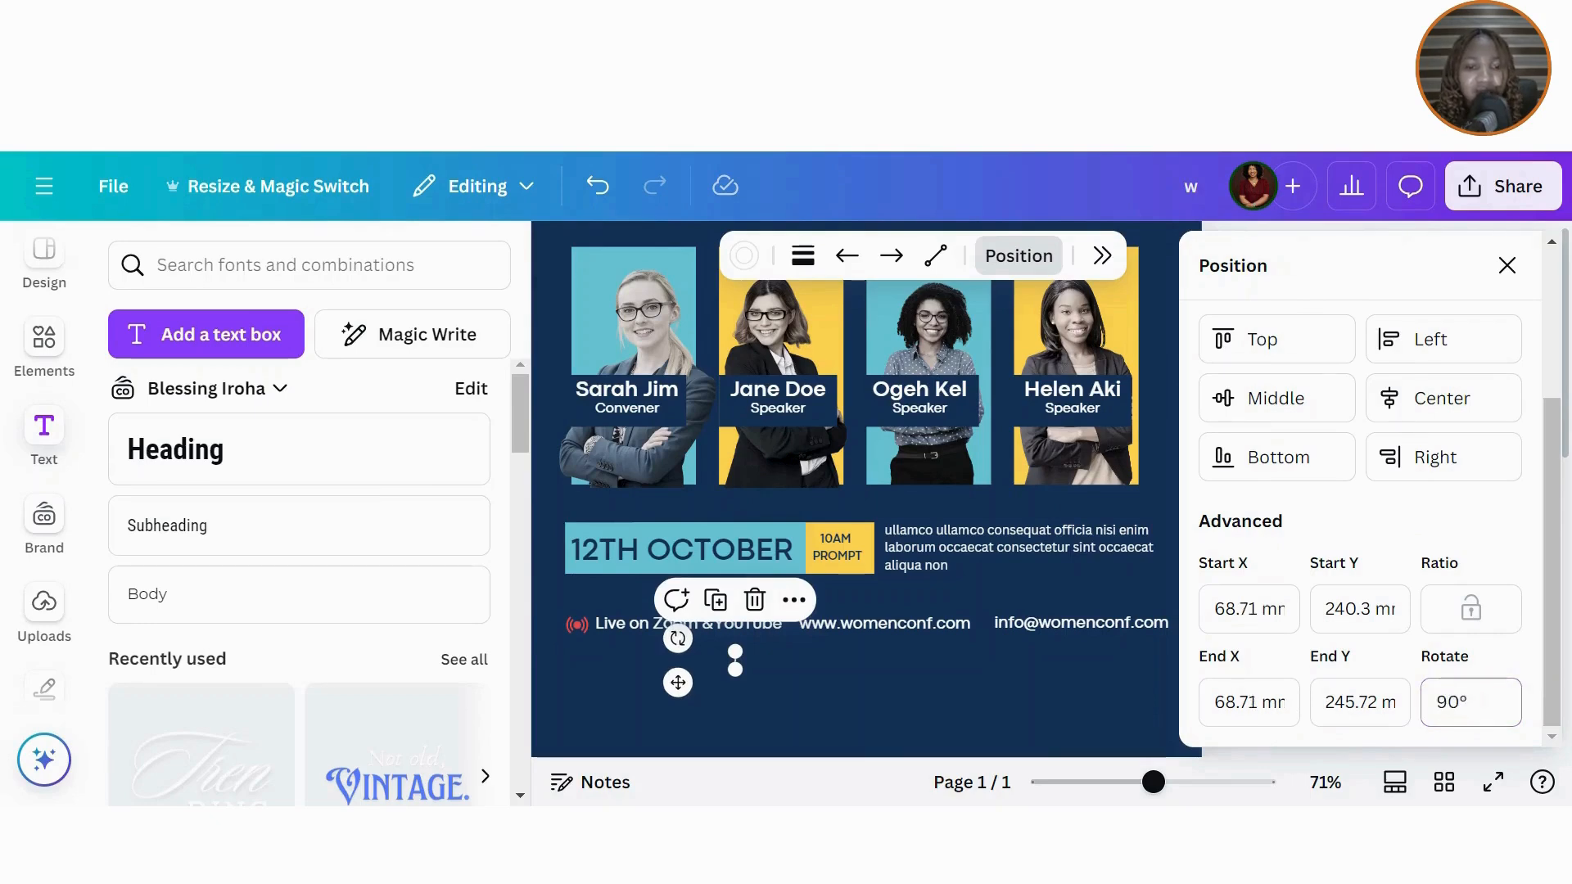
pyautogui.click(1507, 266)
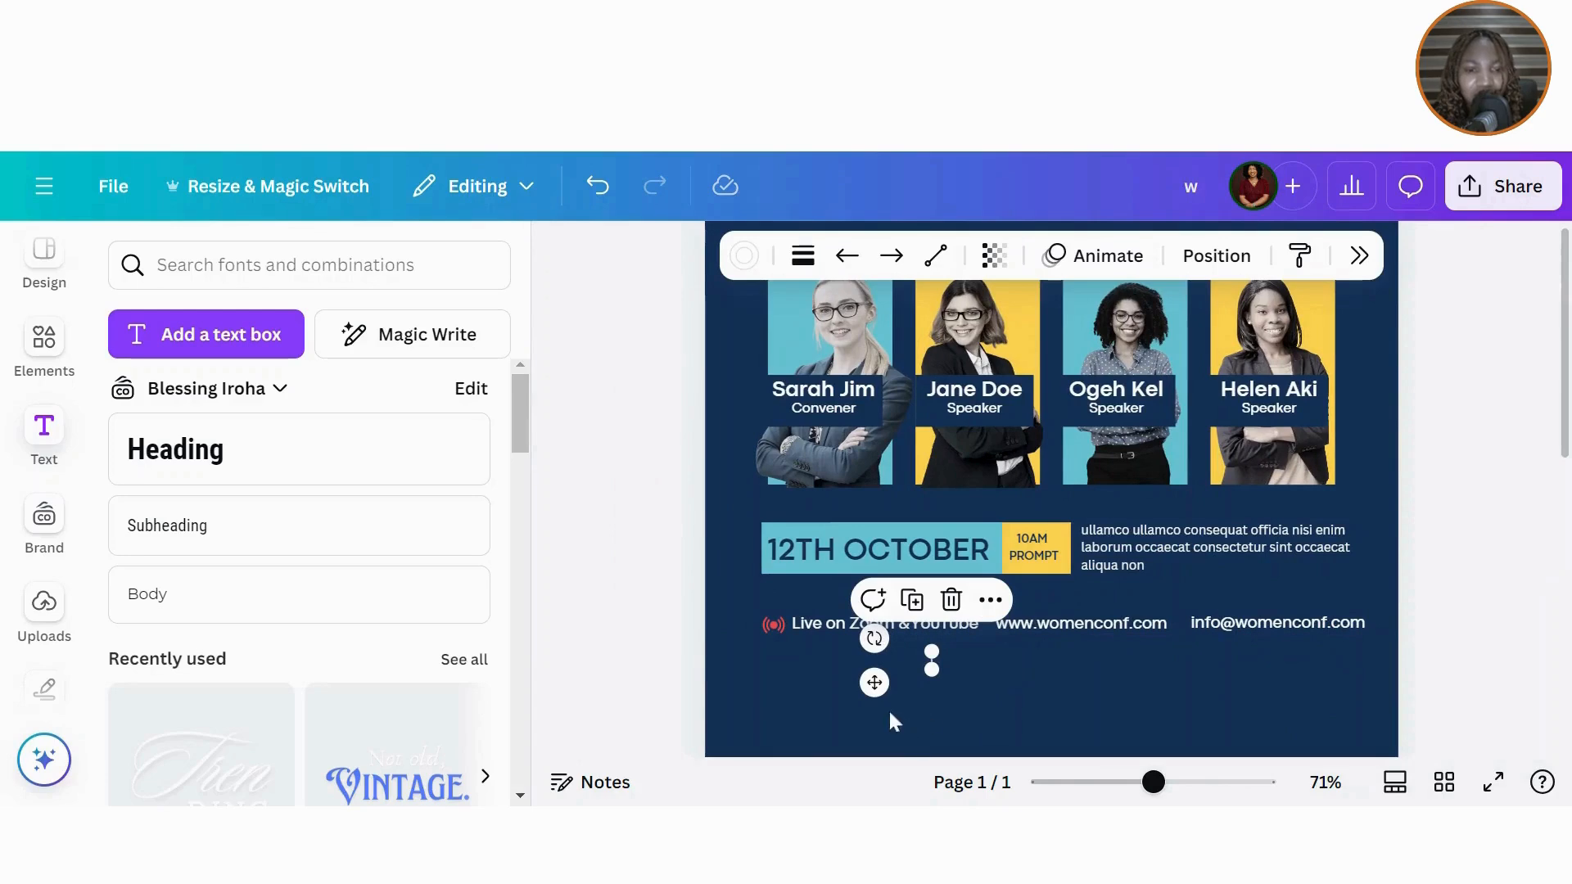
pyautogui.moveTo(881, 684); pyautogui.dragTo(930, 651)
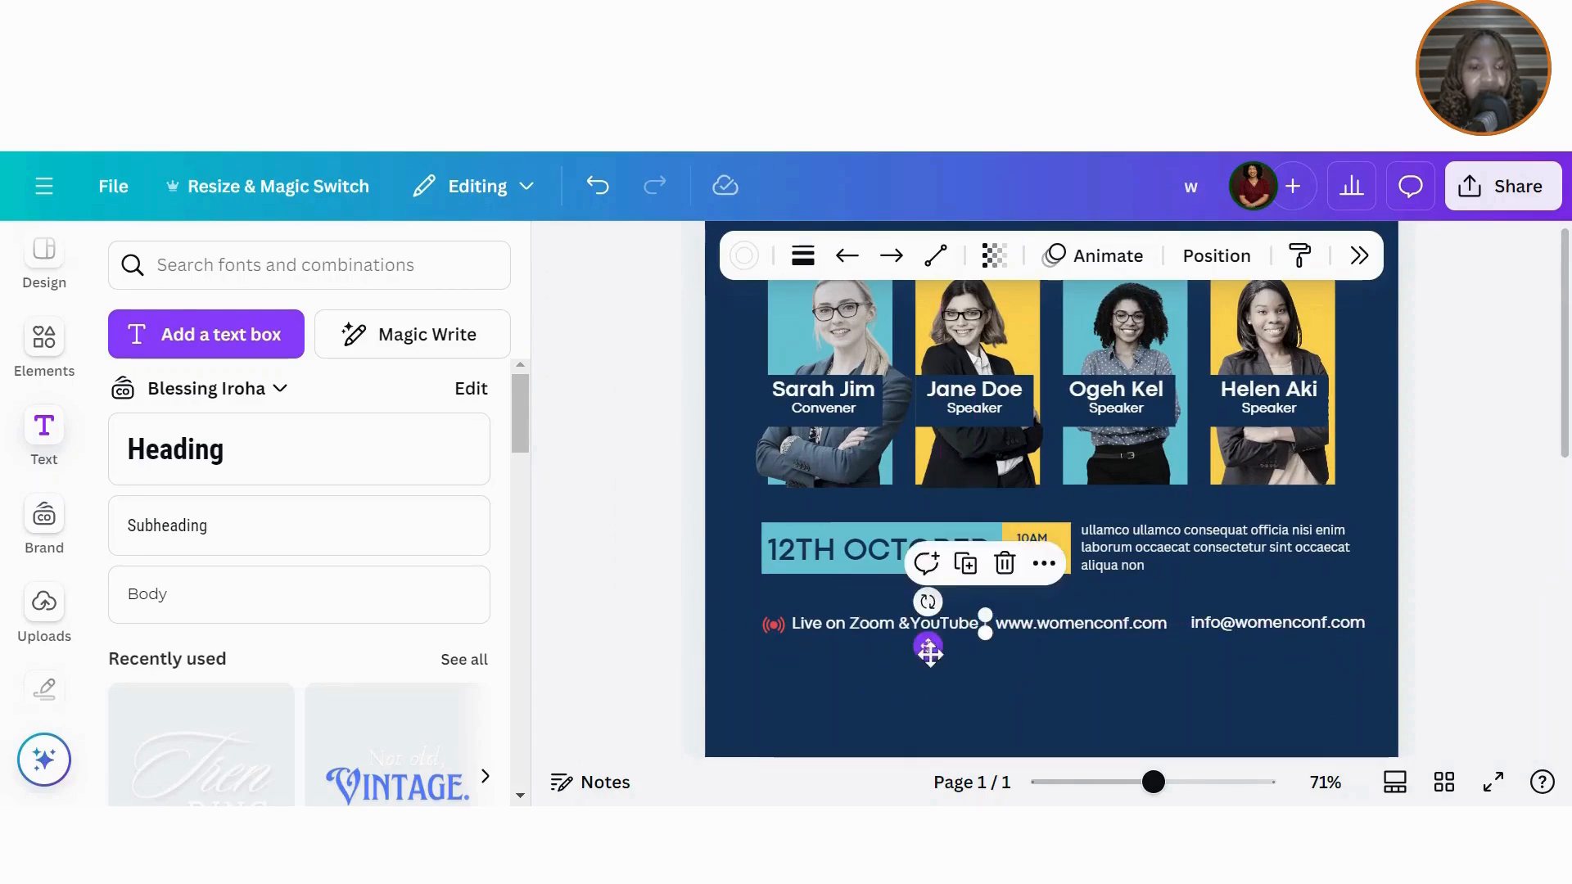
# Step: Duplicate the divider and place the copy between the website and e-mail texts
pyautogui.click(966, 565)
pyautogui.moveTo(977, 703); pyautogui.dragTo(1024, 701)
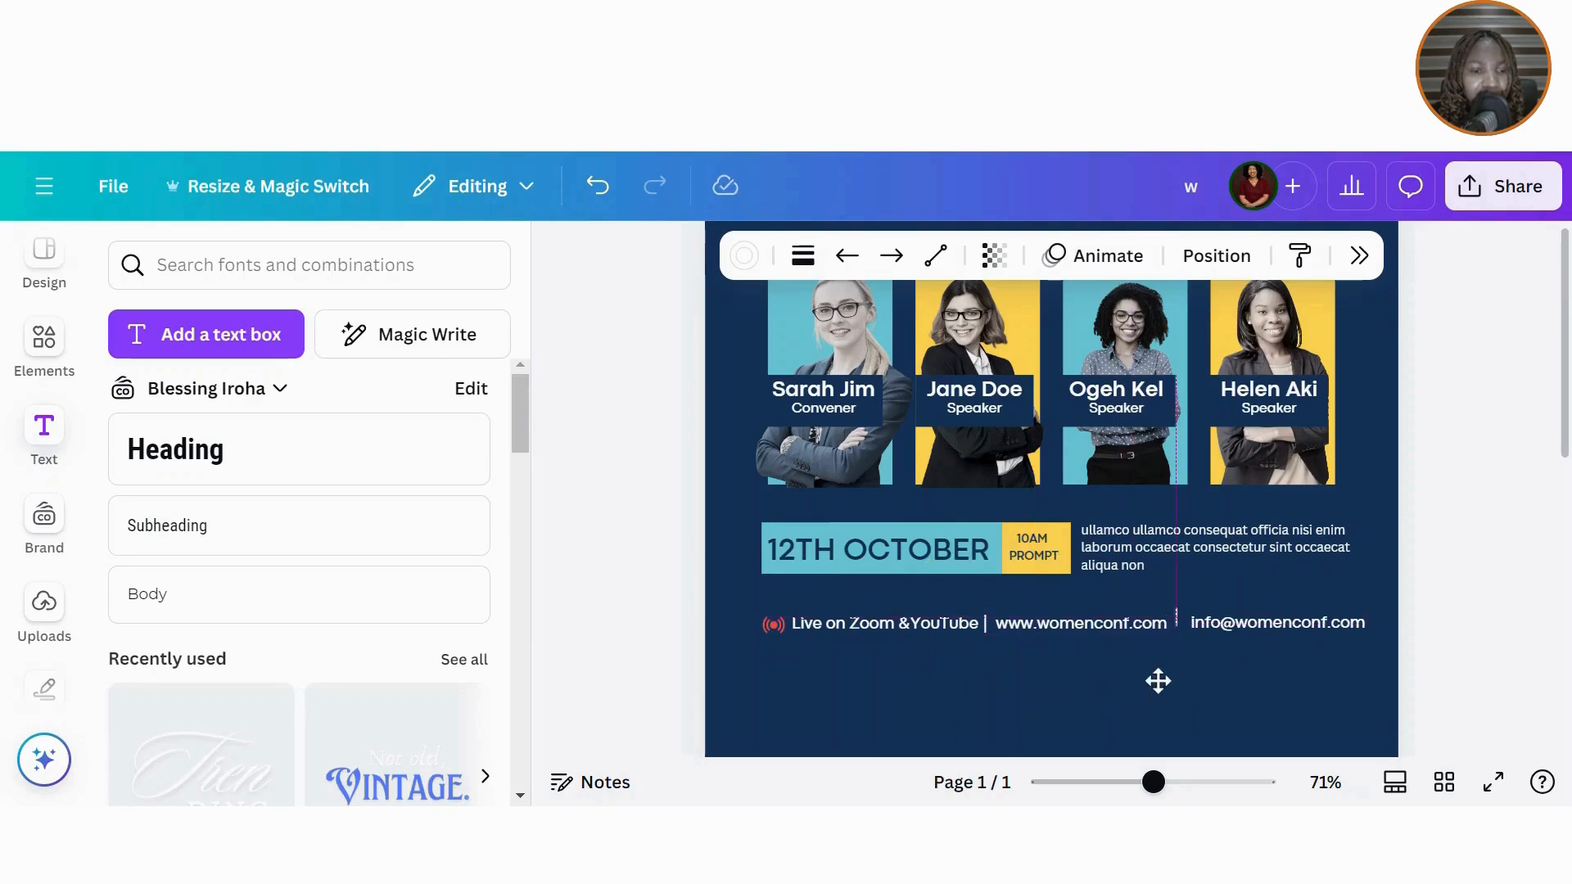
pyautogui.moveTo(1158, 680); pyautogui.dragTo(1162, 692)
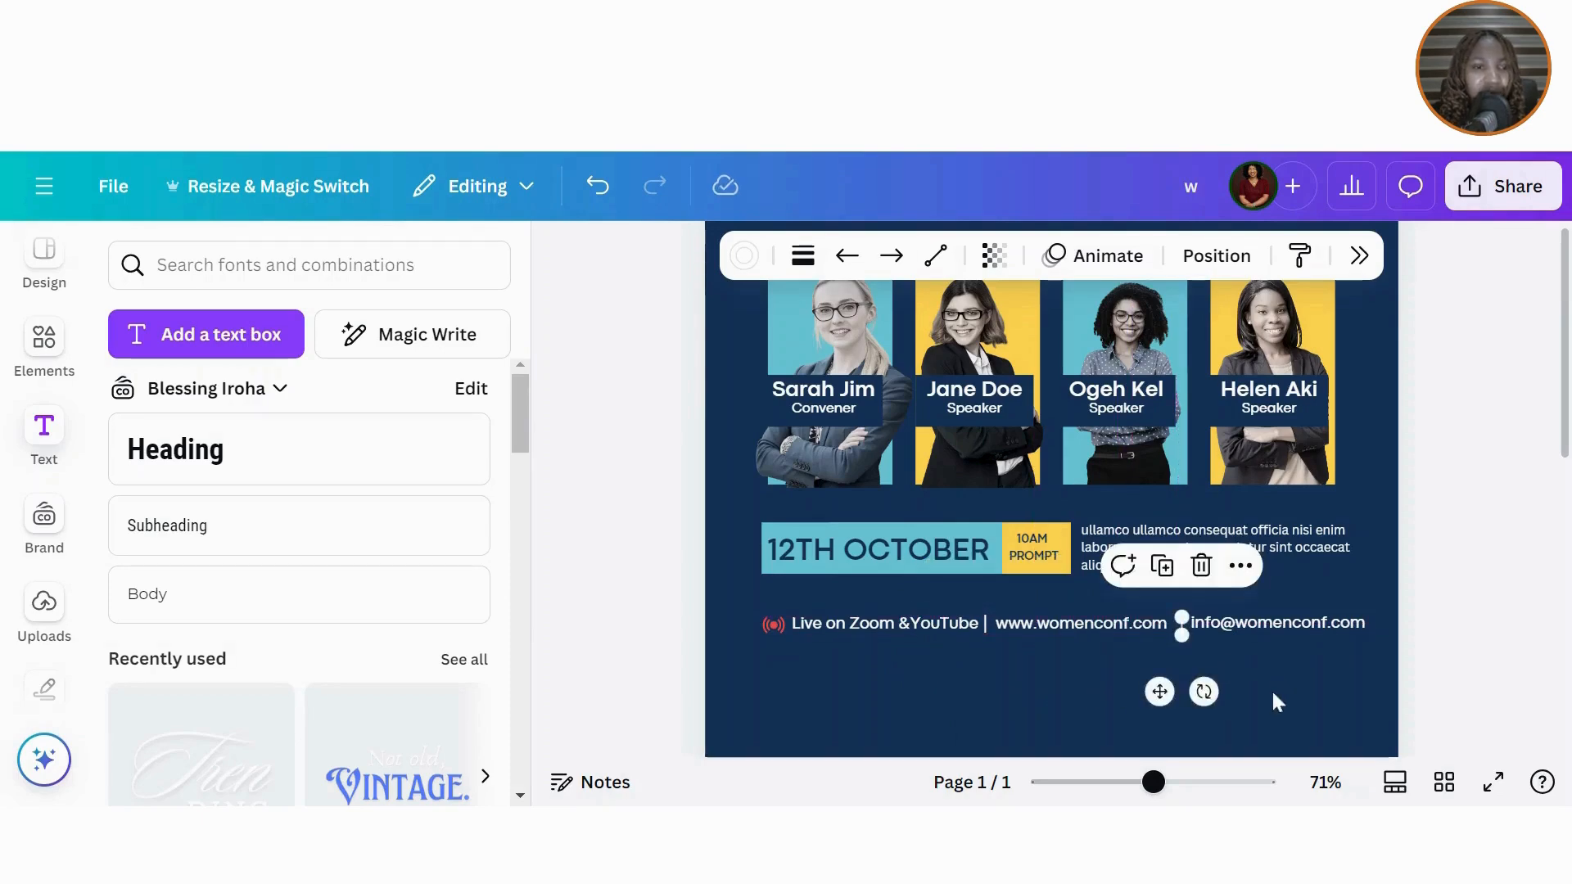
pyautogui.click(1274, 696)
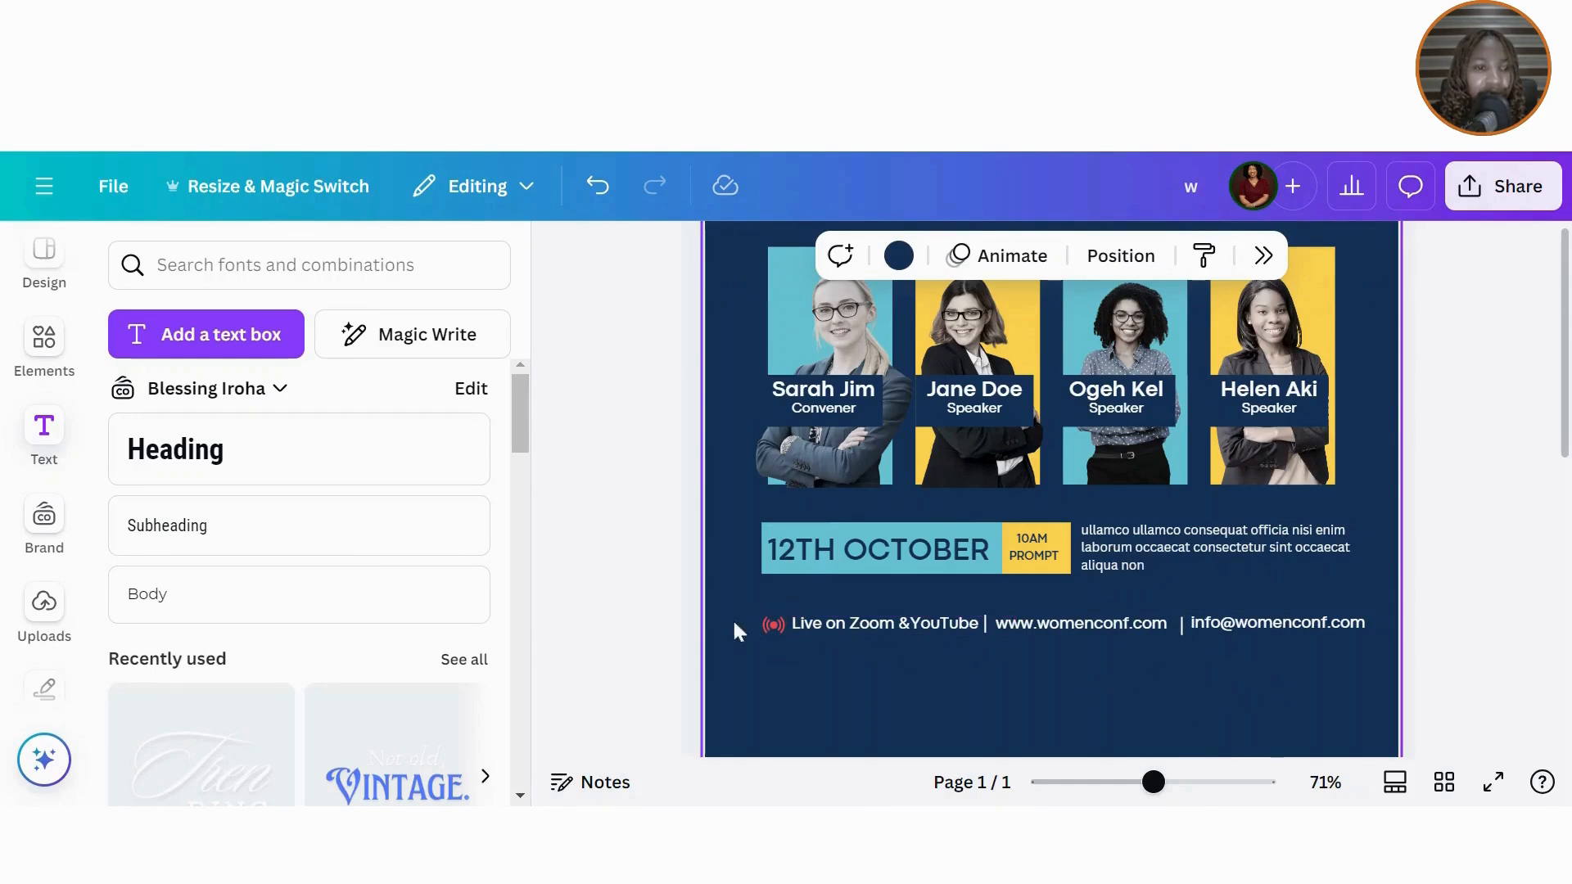
pyautogui.moveTo(735, 629); pyautogui.dragTo(1285, 655)
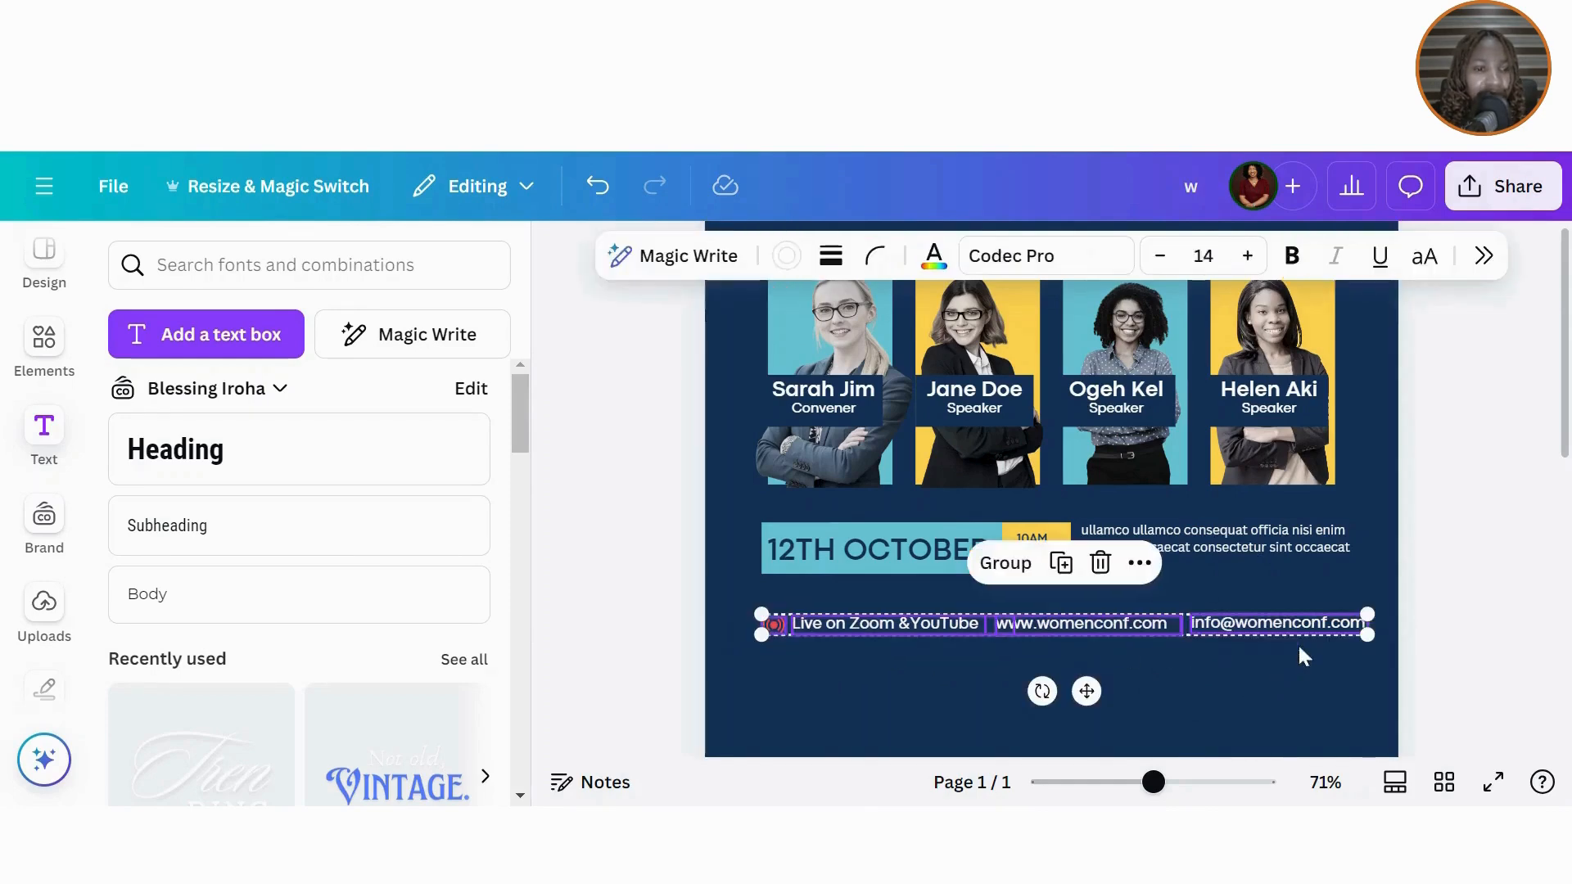
# Step: Align the contact row items on their middles and group them into one unit
pyautogui.click(1482, 256)
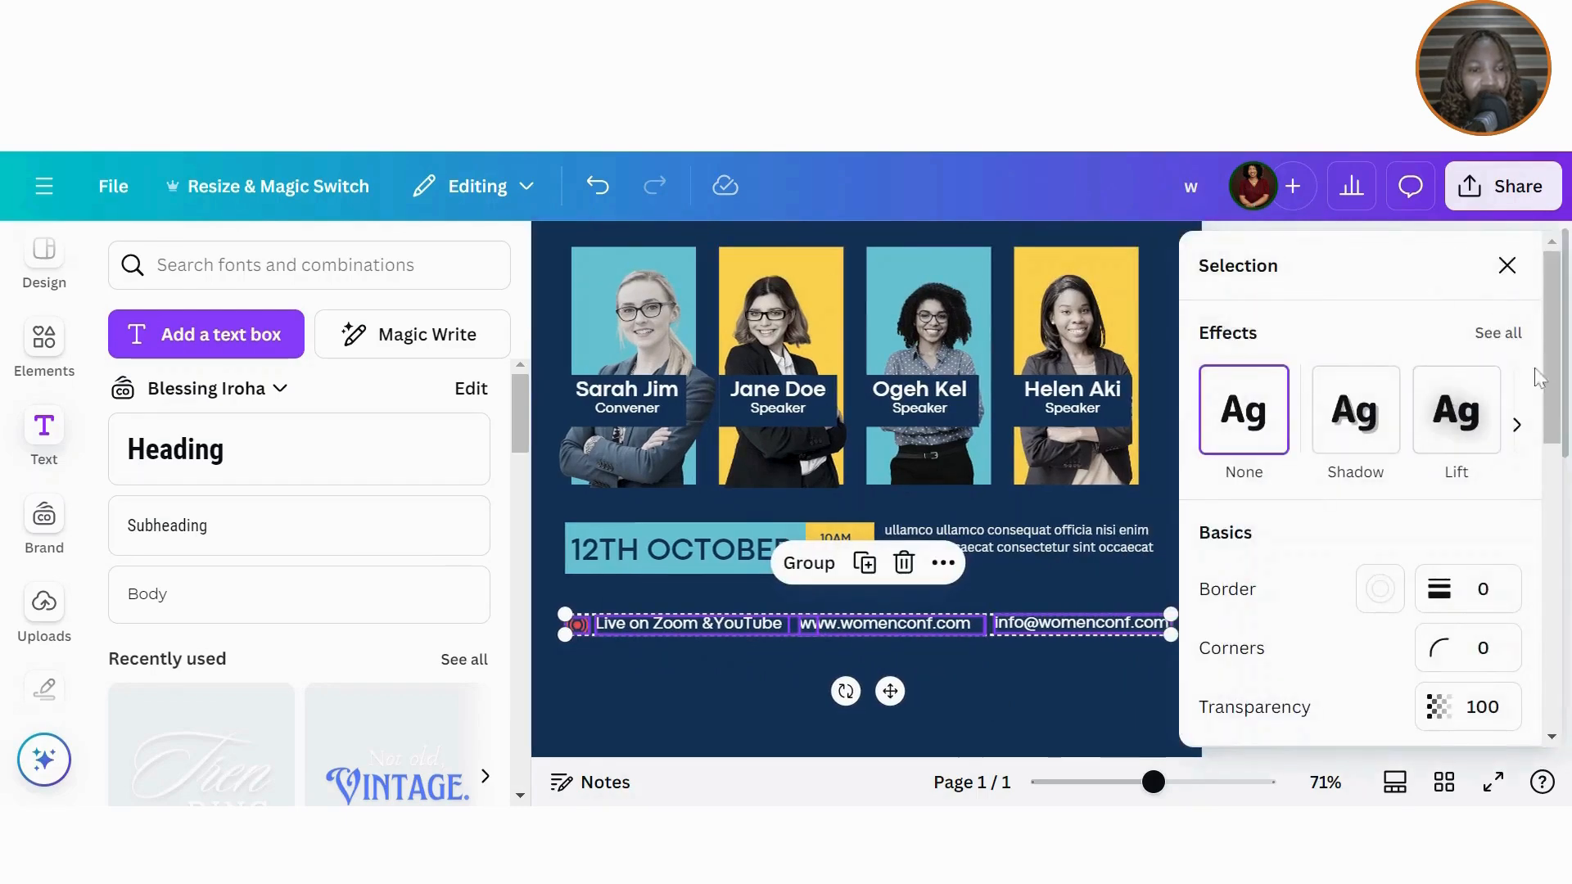
pyautogui.scroll(-5, 1514, 425)
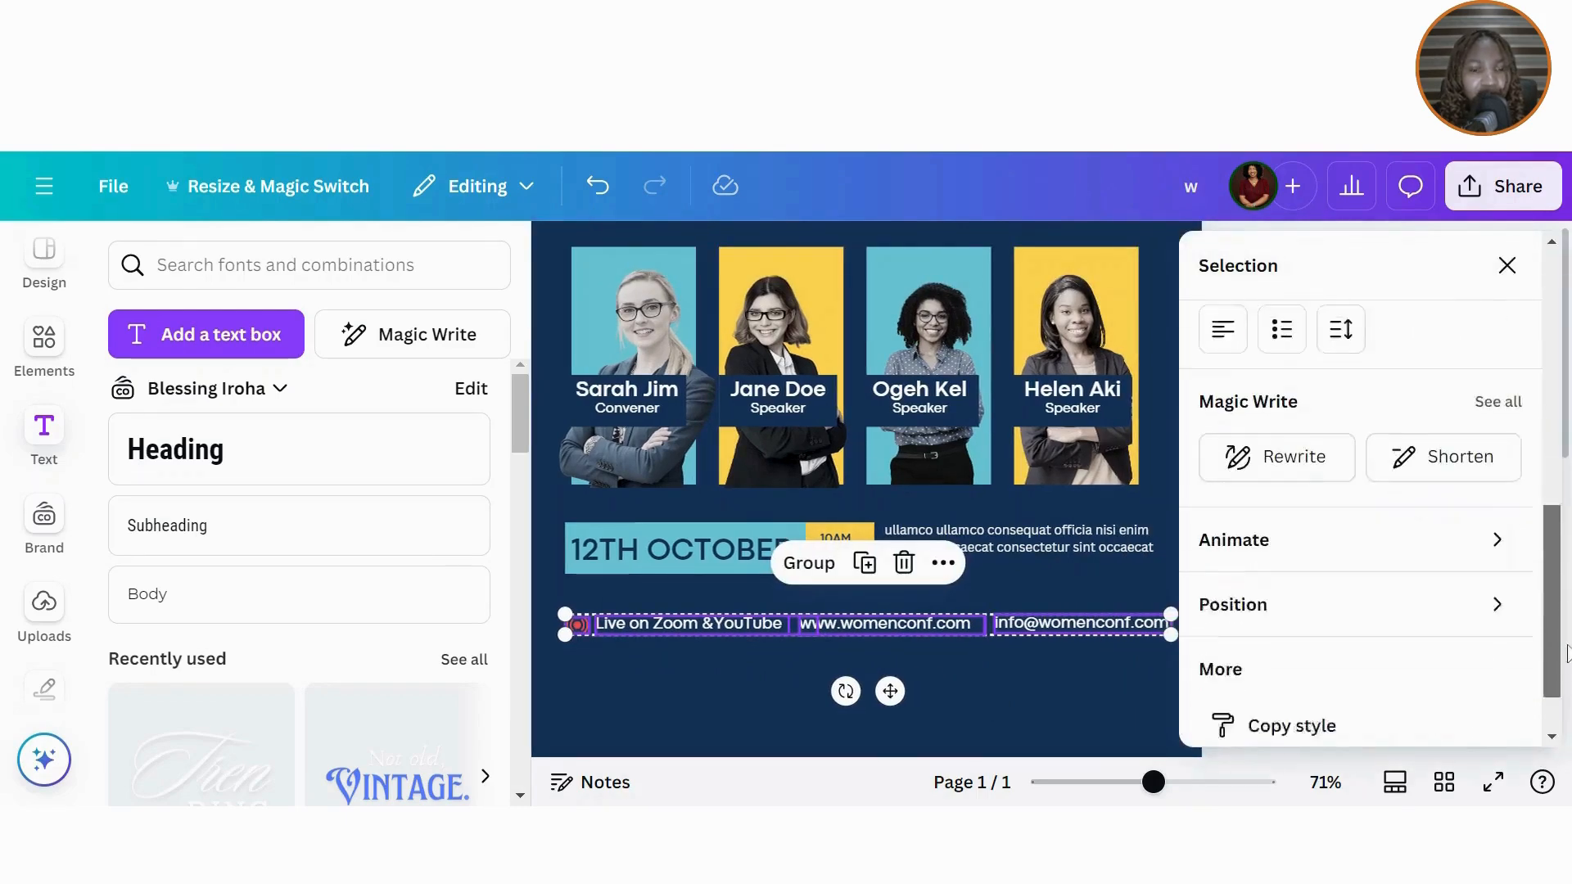
pyautogui.click(1287, 588)
pyautogui.click(1279, 646)
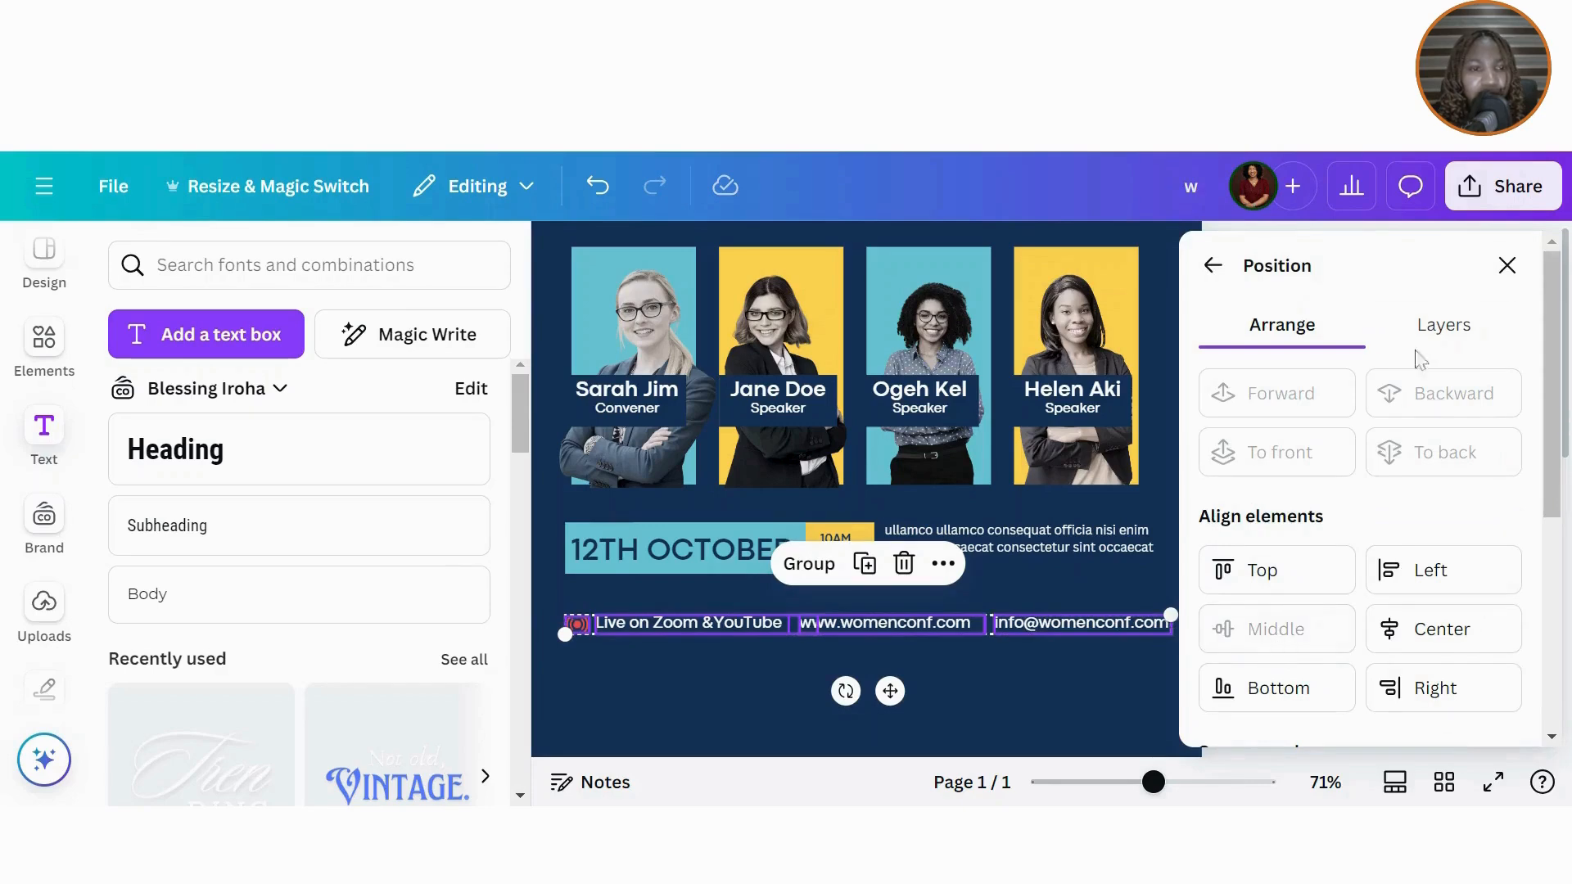
pyautogui.click(1506, 264)
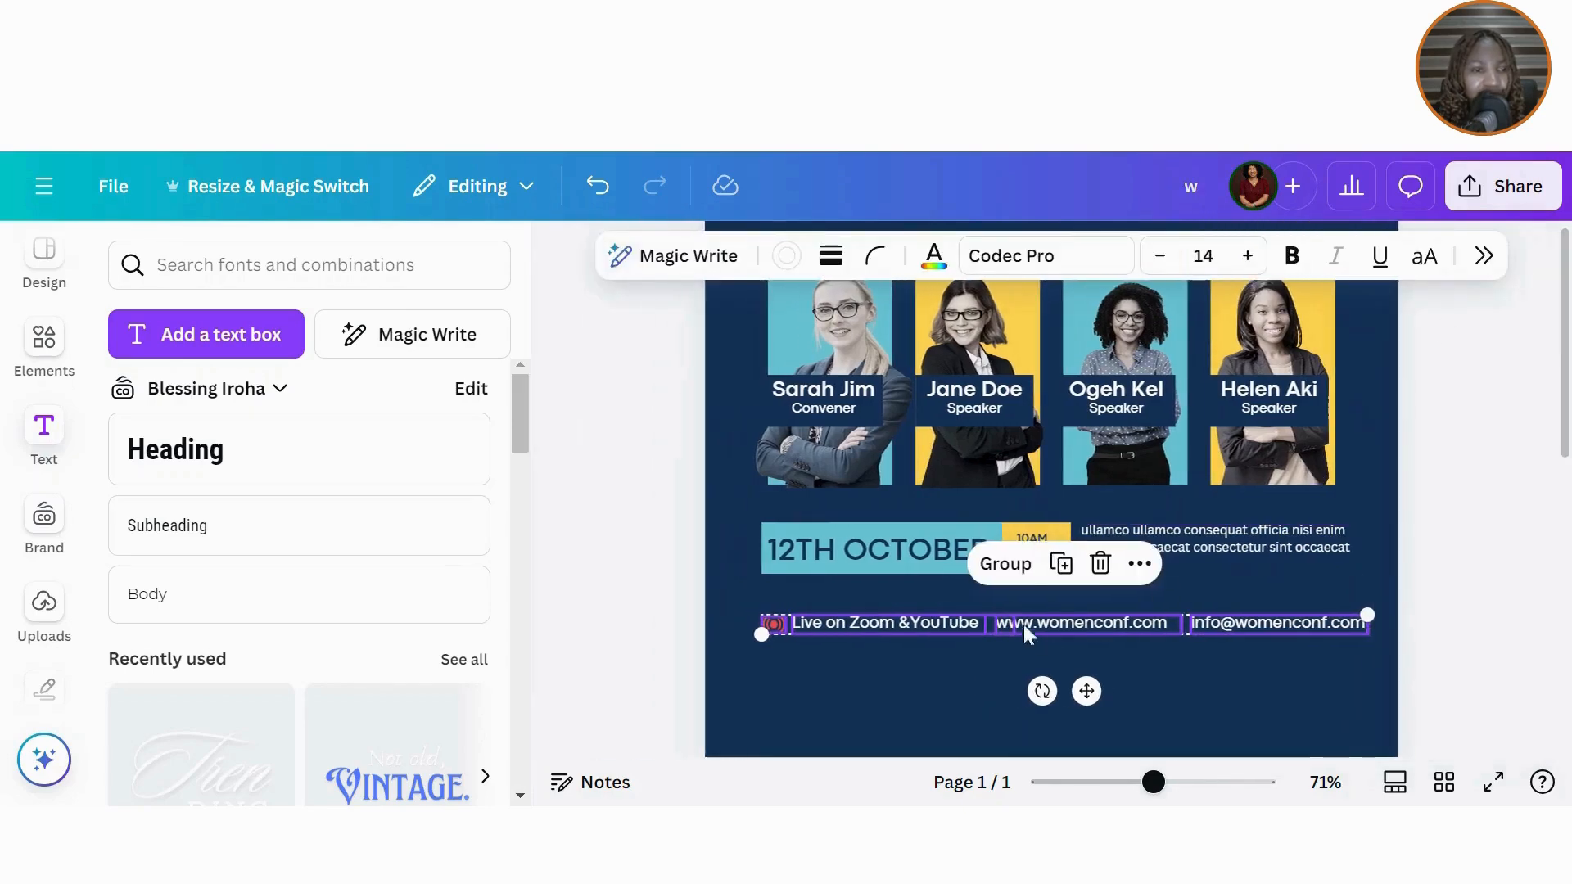
pyautogui.click(1006, 563)
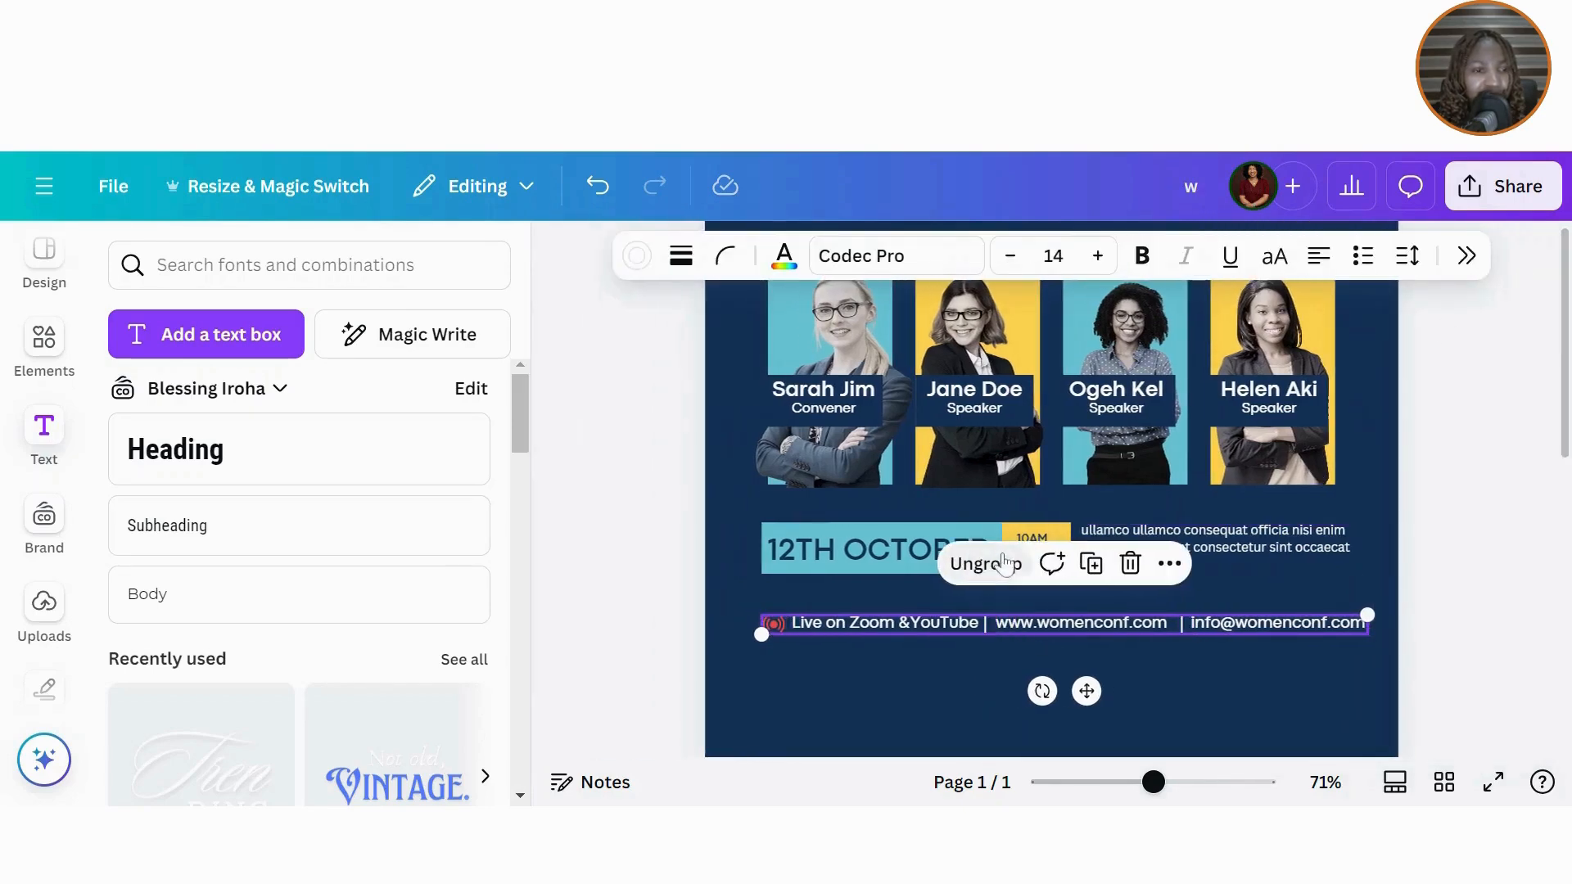
# Step: Centre the grouped contact row horizontally on the page
pyautogui.click(1467, 257)
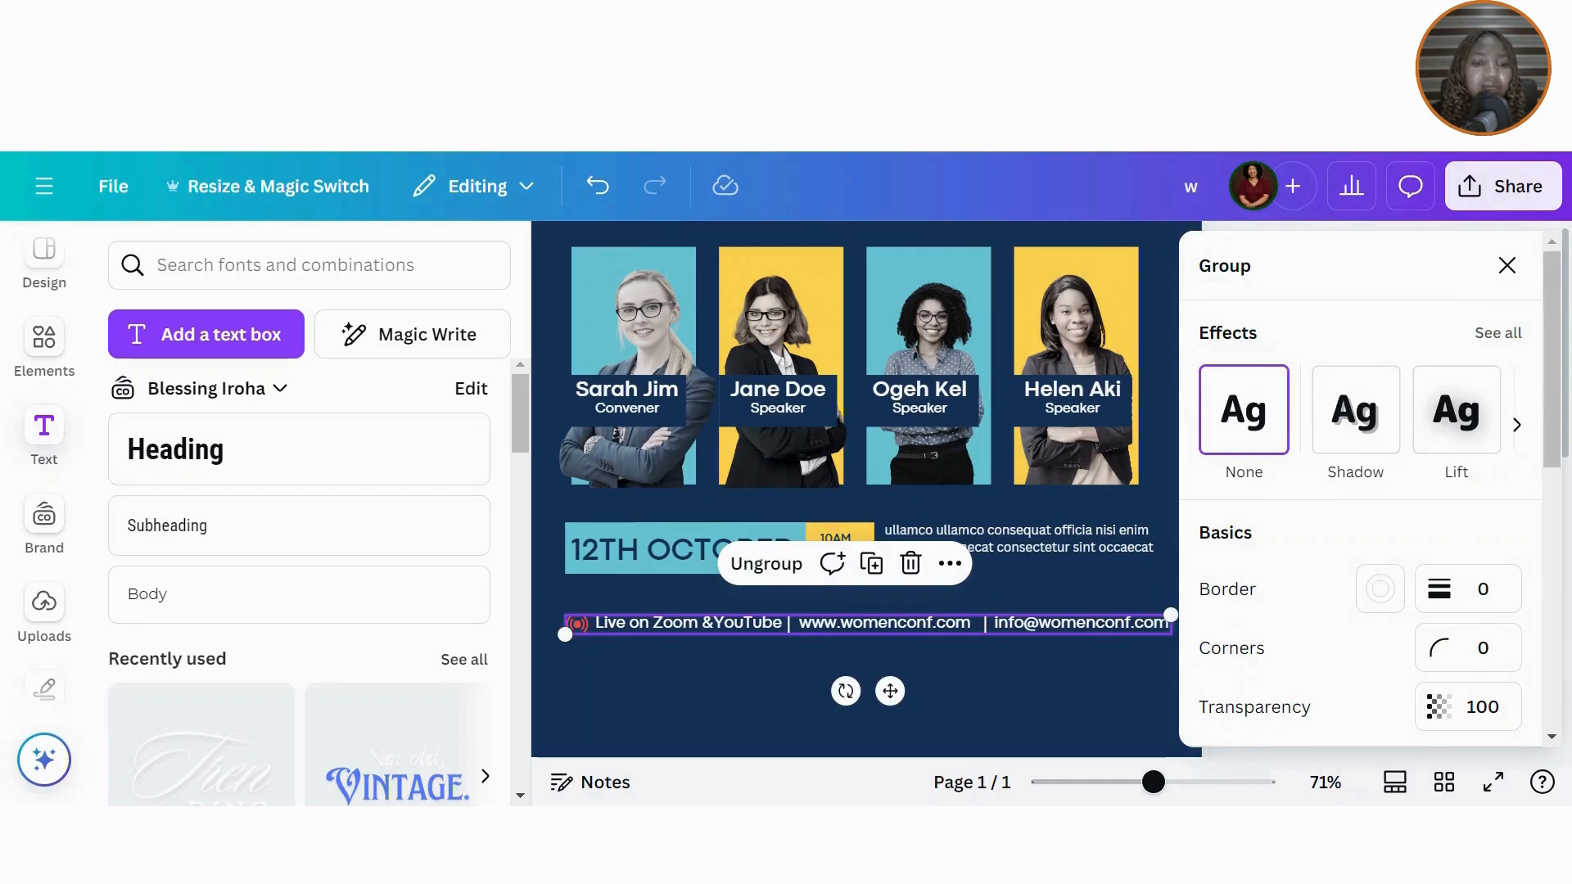
pyautogui.scroll(-5, 1322, 595)
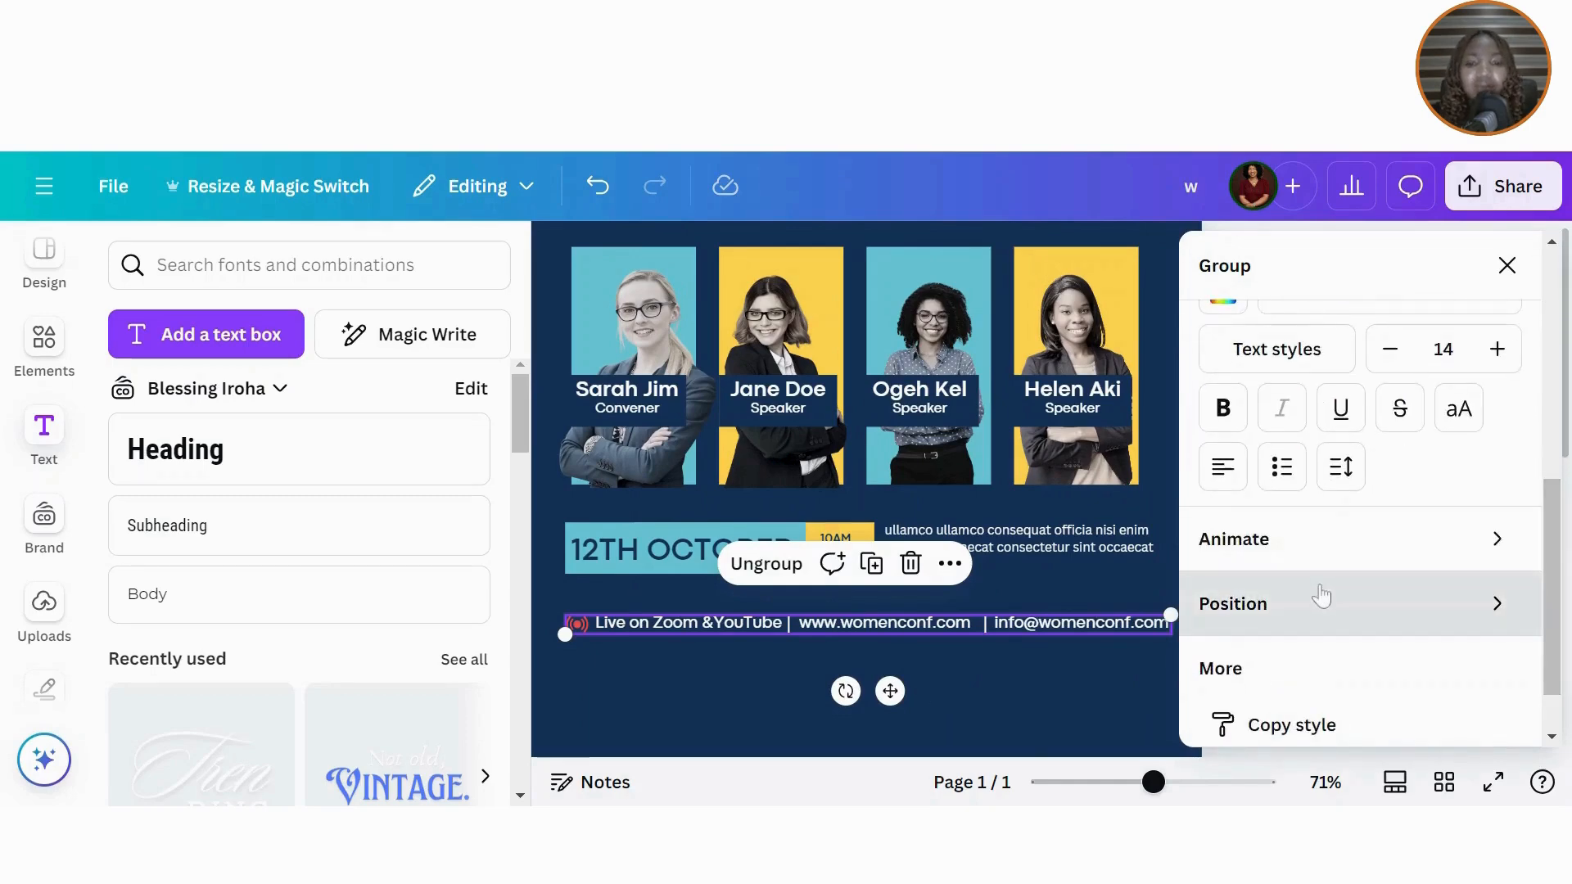
pyautogui.click(1322, 595)
pyautogui.click(1425, 630)
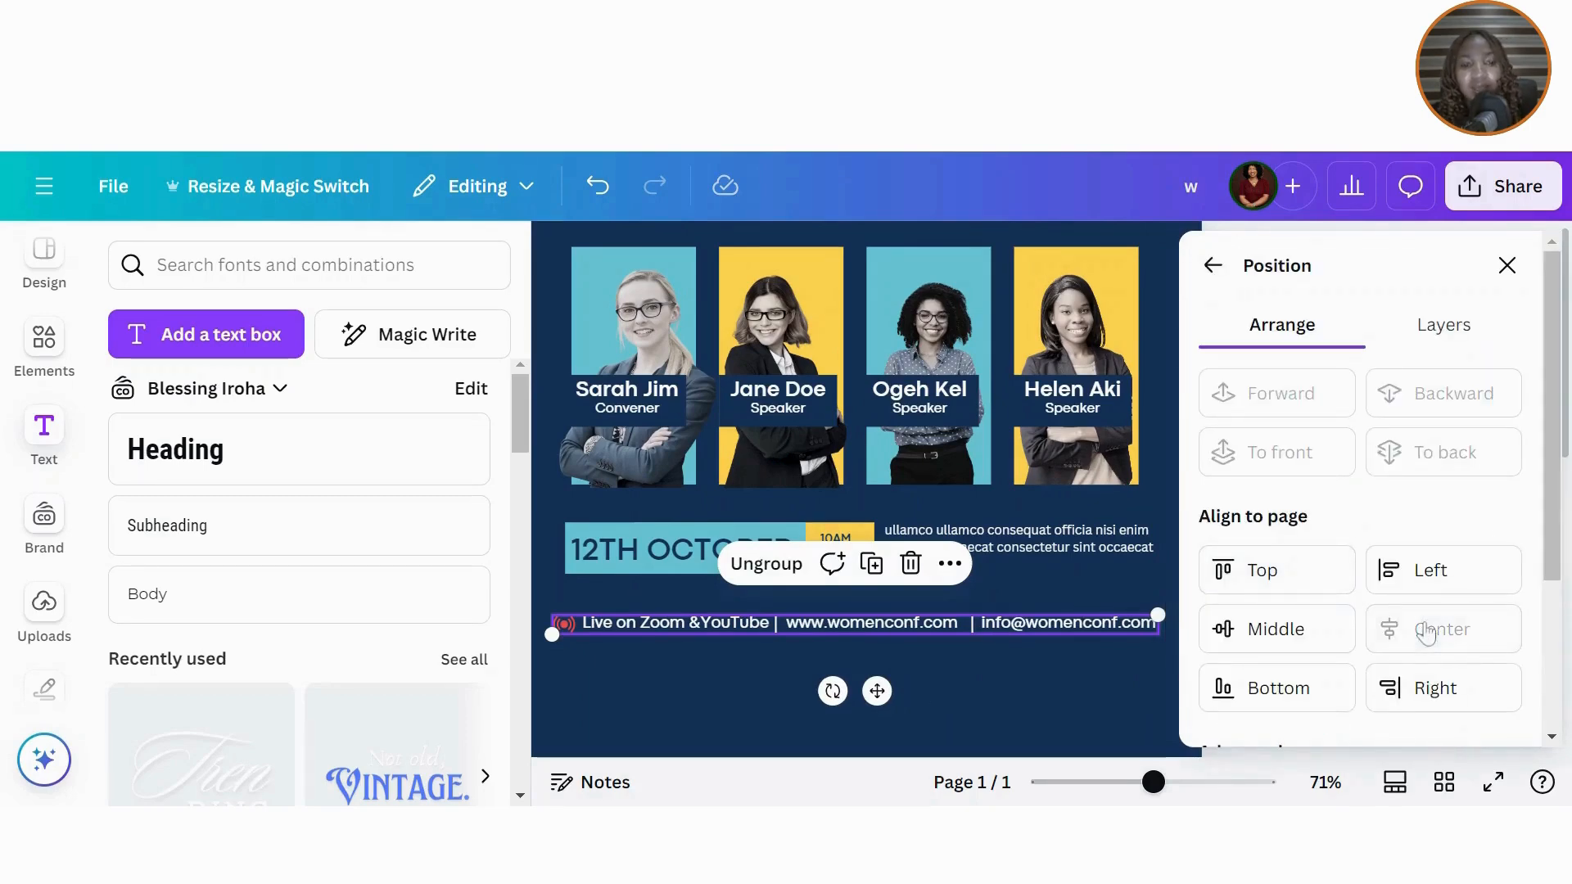
pyautogui.click(1507, 265)
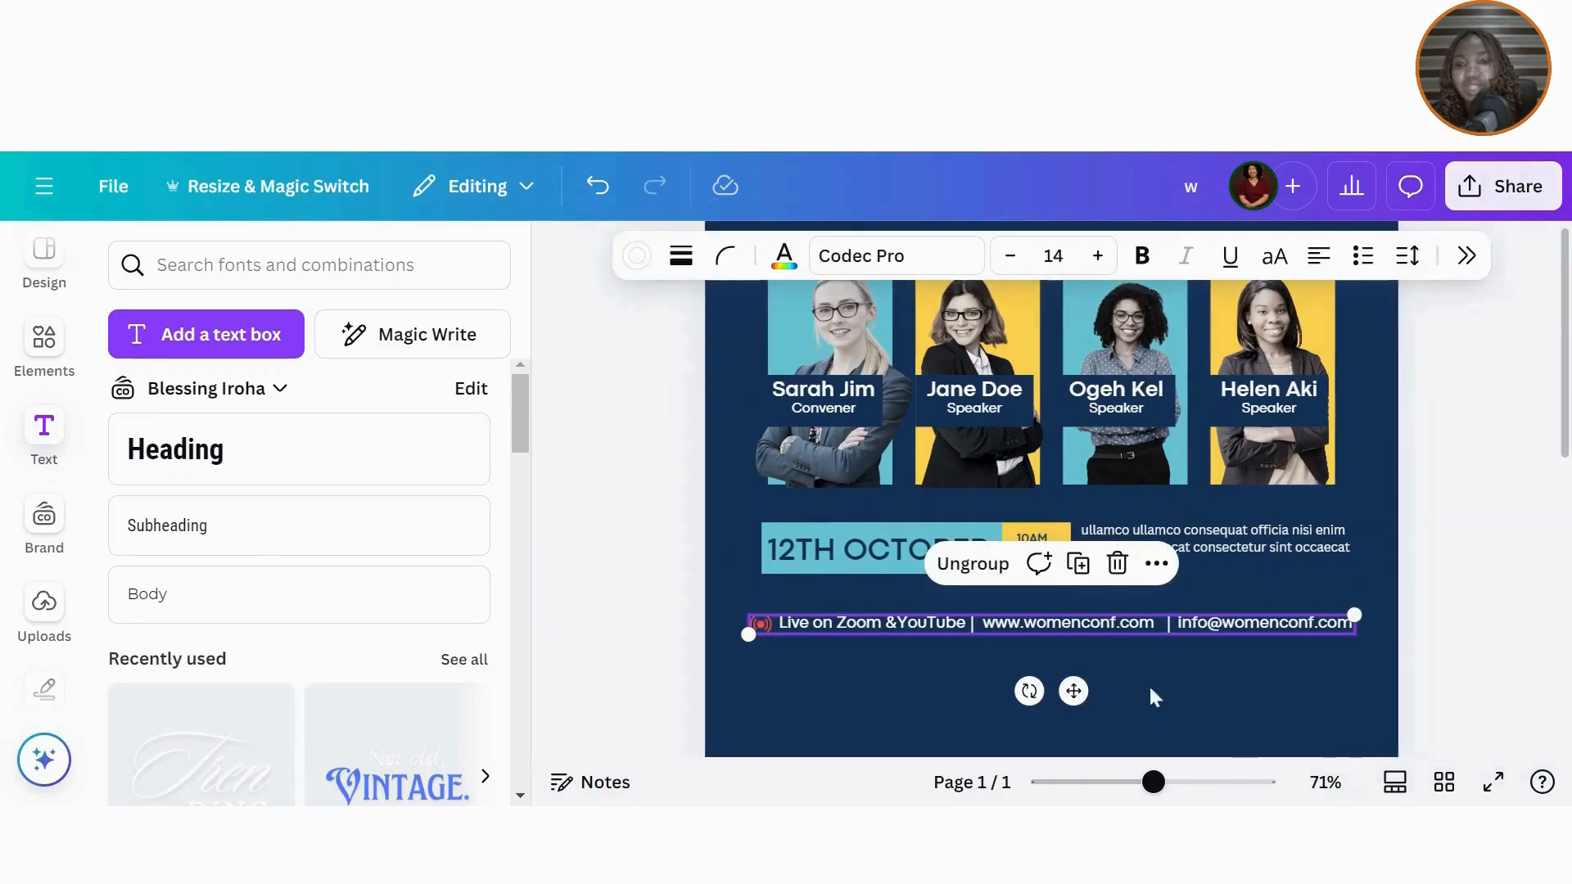
pyautogui.click(1205, 717)
pyautogui.click(577, 630)
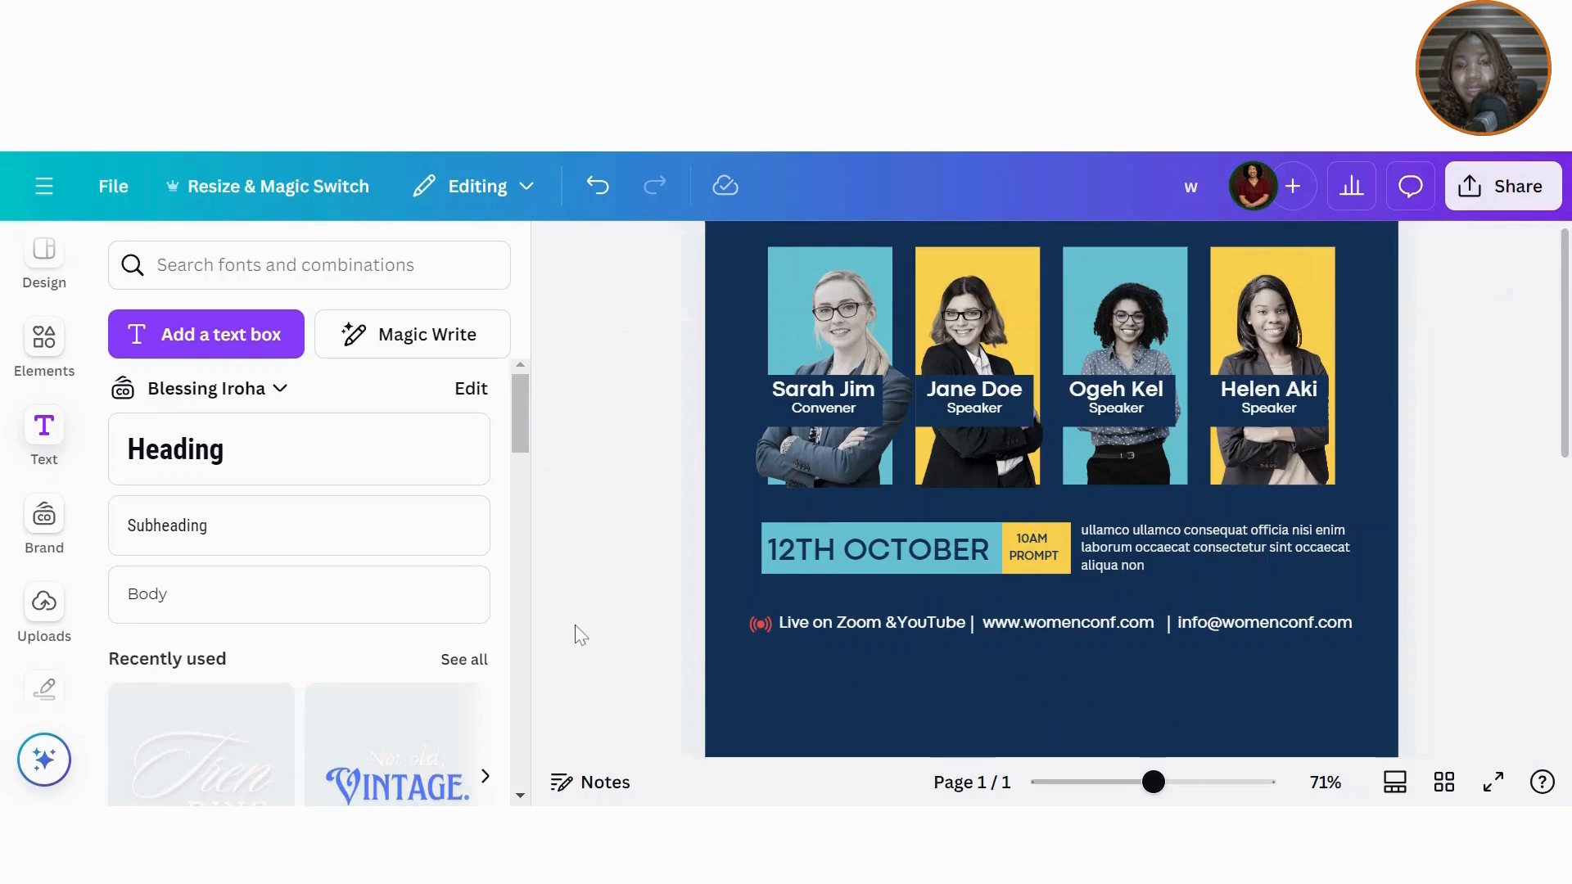
# Step: Add the Bauhaus Shape pattern from Elements and move it to the flyer's bottom-left corner
pyautogui.click(44, 337)
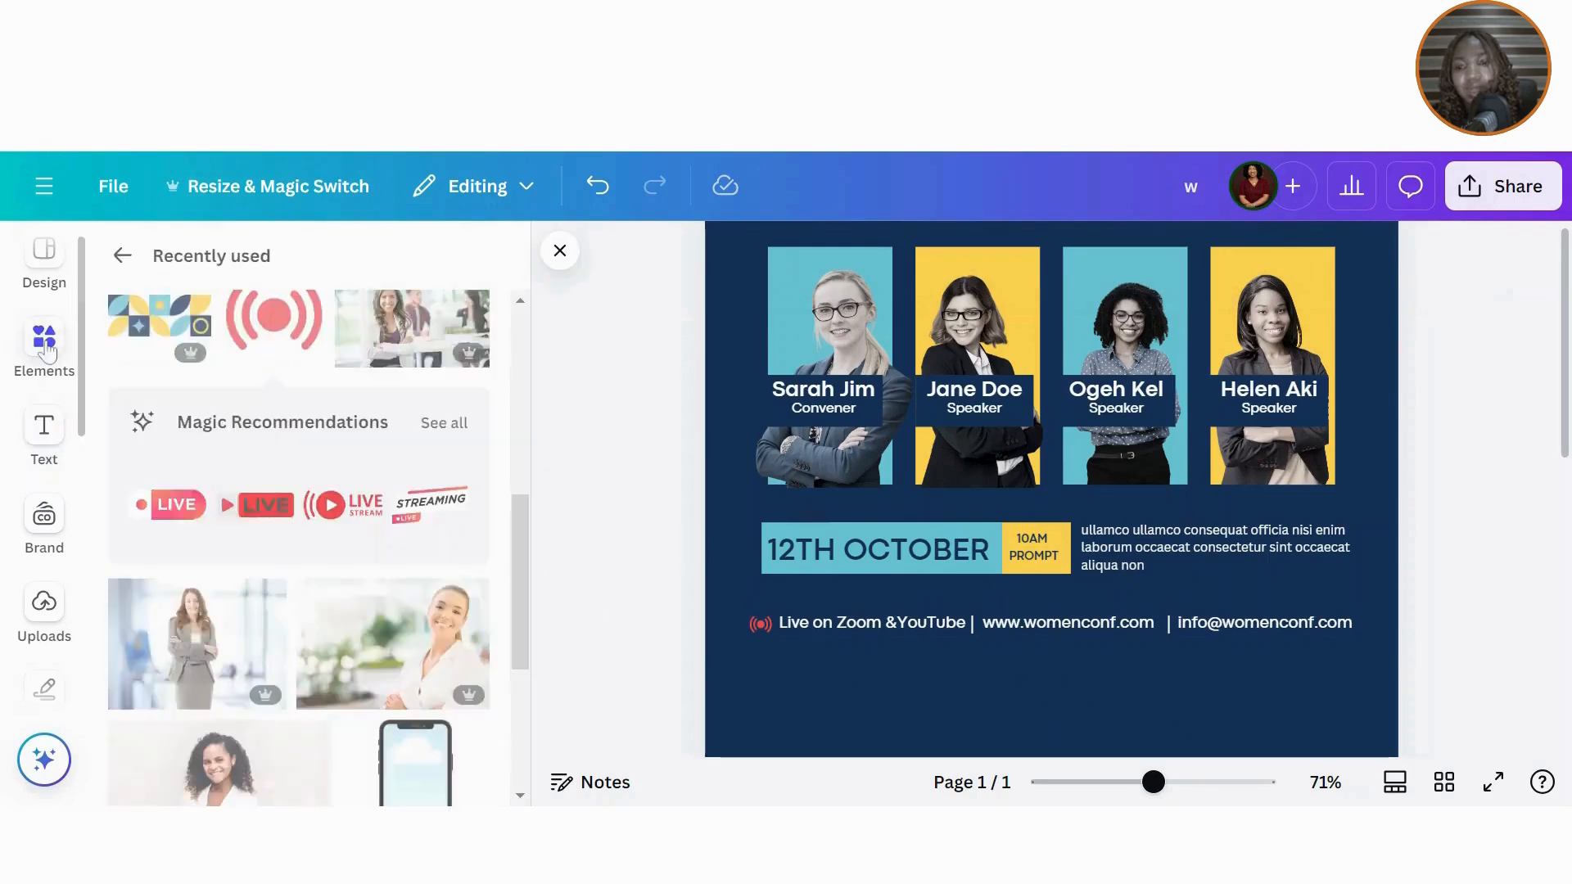
pyautogui.moveTo(522, 565); pyautogui.dragTo(530, 426)
pyautogui.scroll(-2, 531, 426)
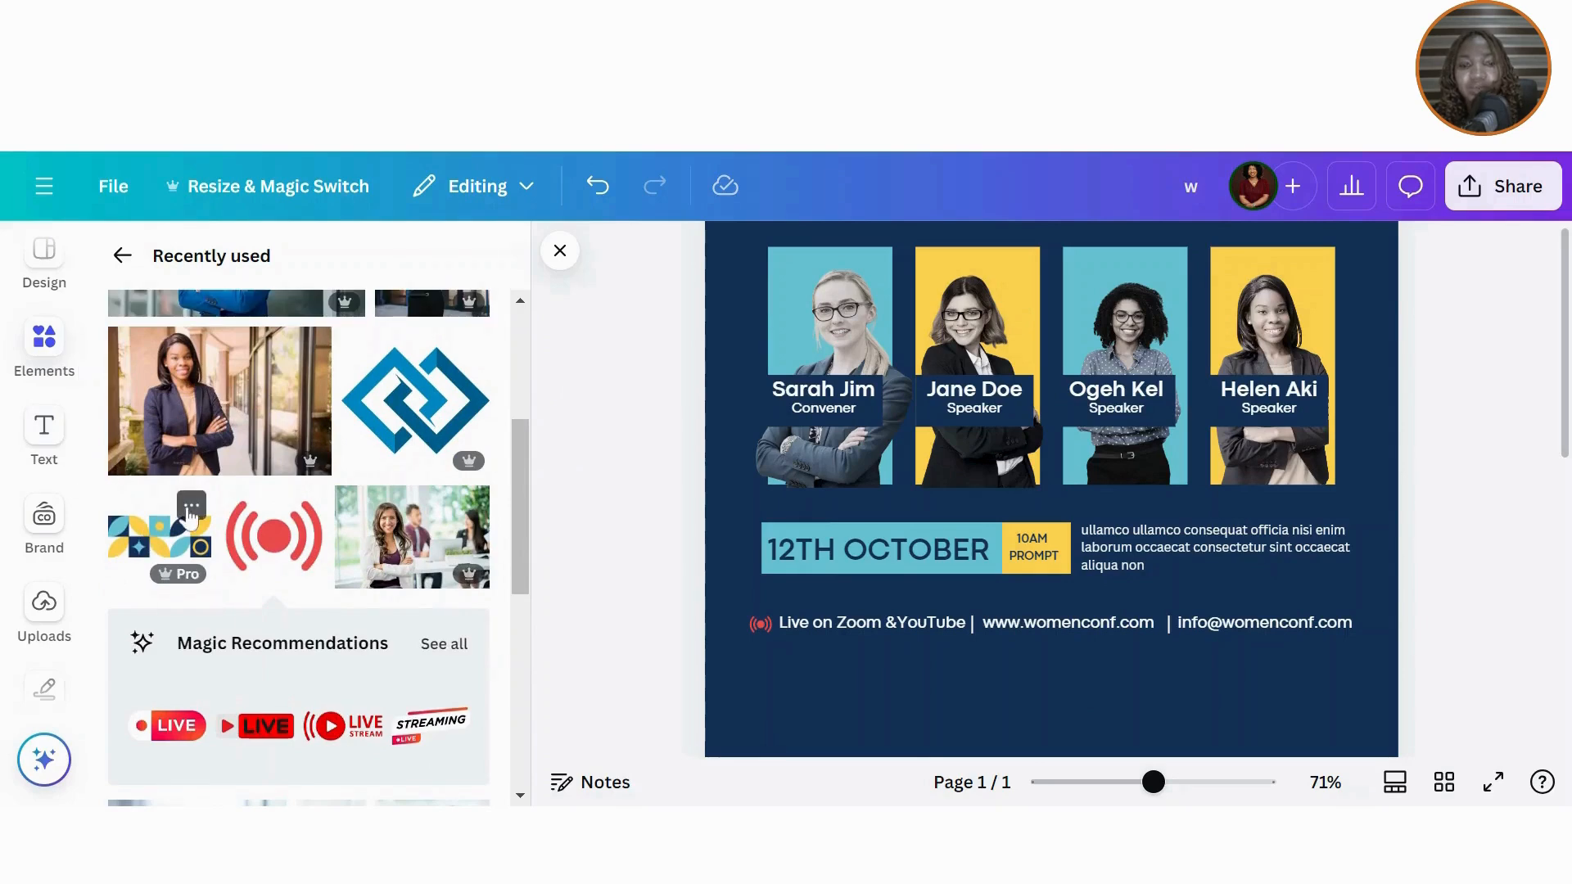
pyautogui.click(191, 509)
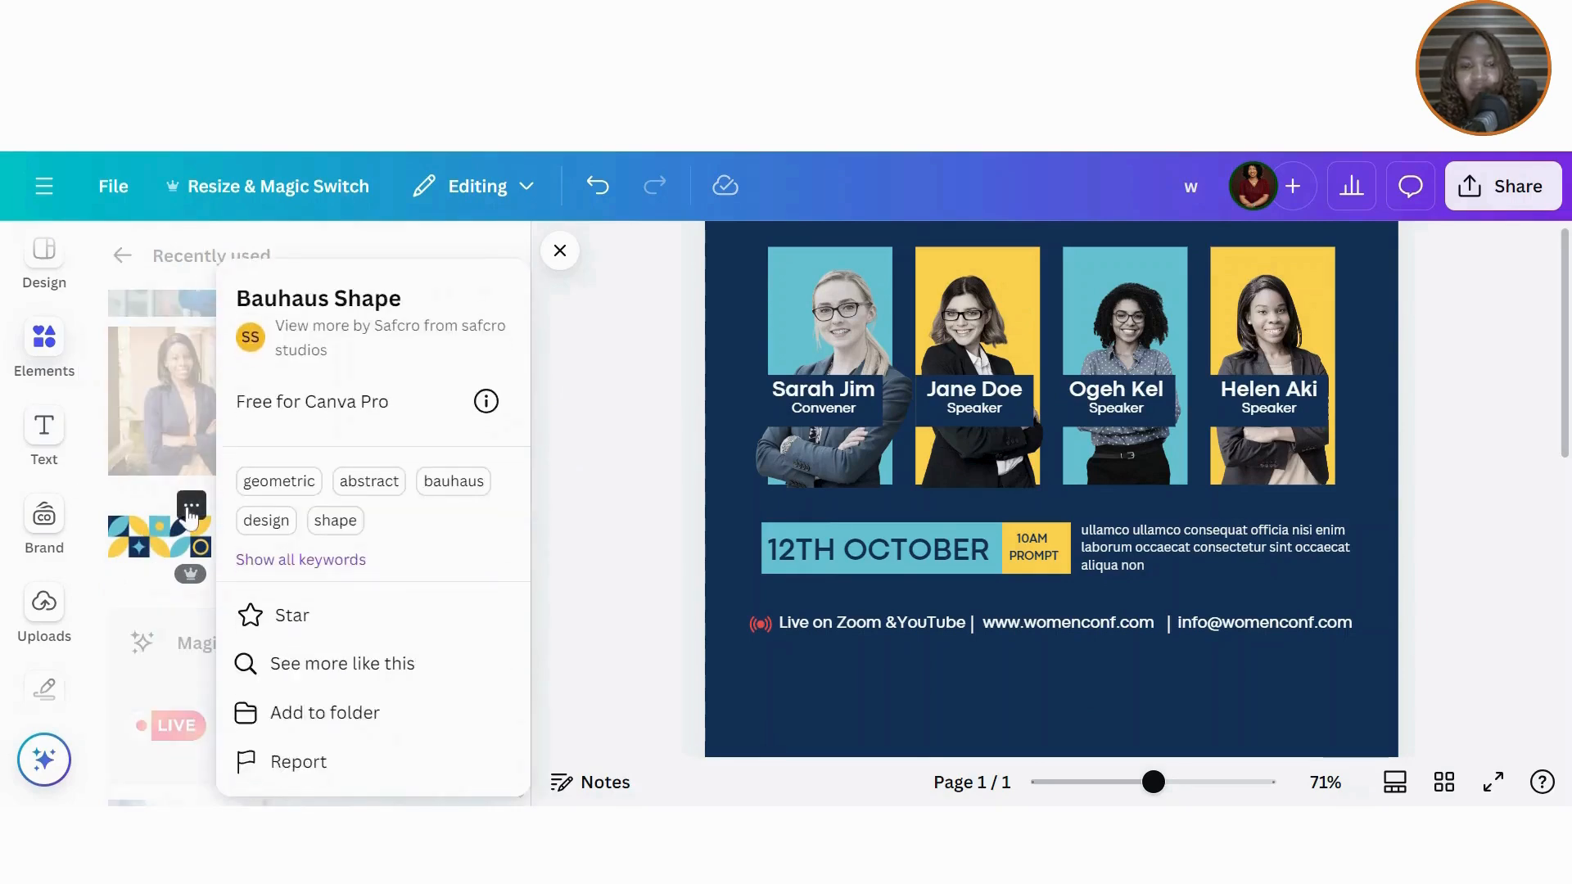
pyautogui.click(149, 542)
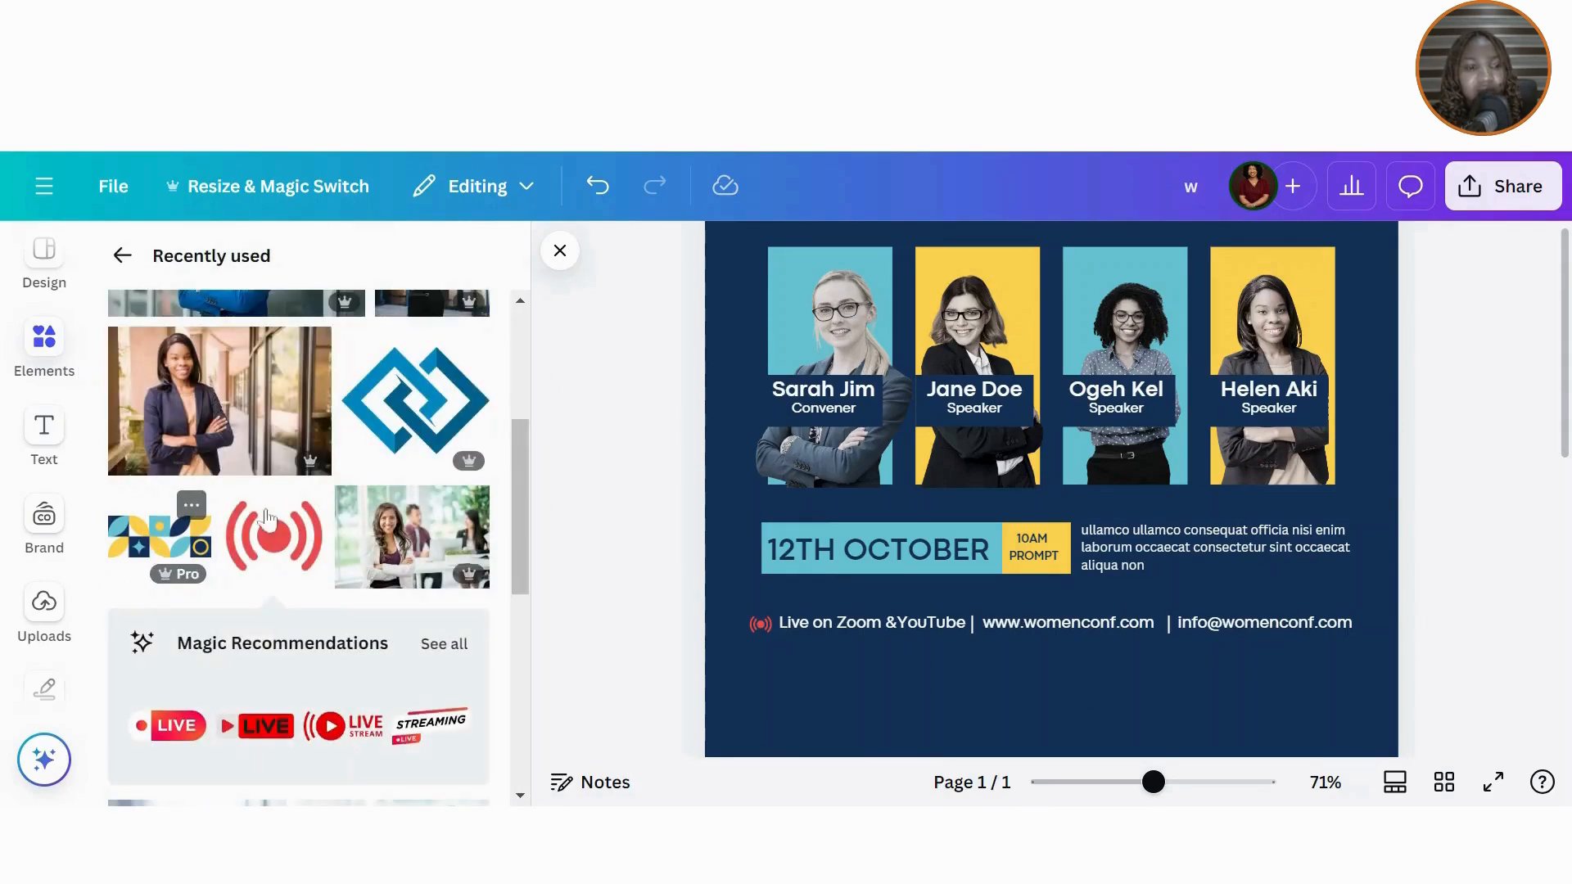
pyautogui.click(148, 554)
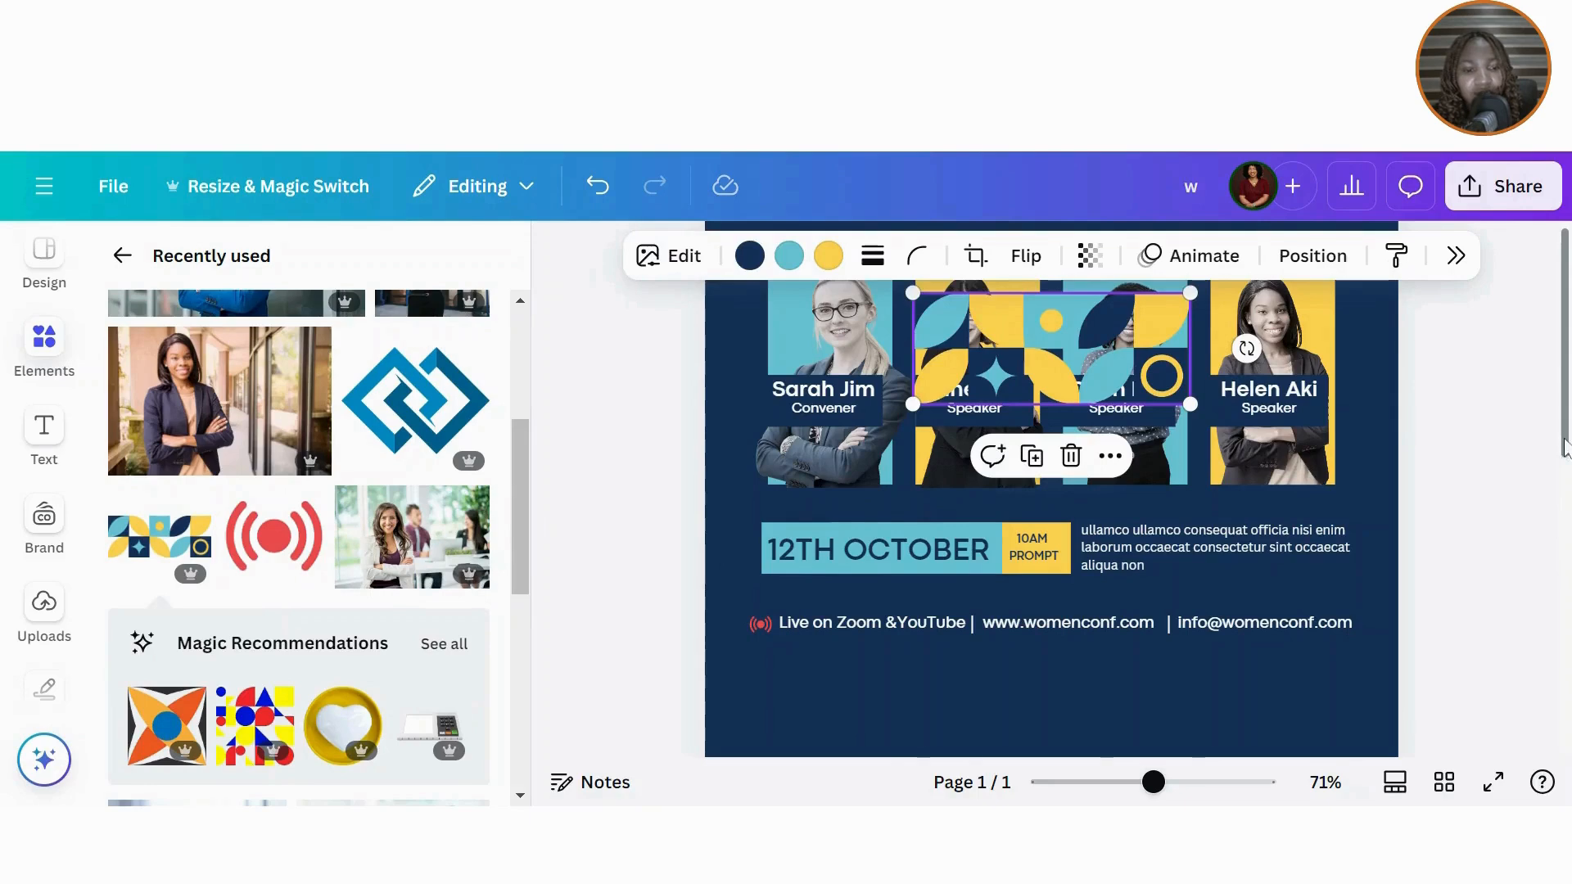
pyautogui.scroll(5, 1563, 449)
pyautogui.scroll(-5, 1563, 448)
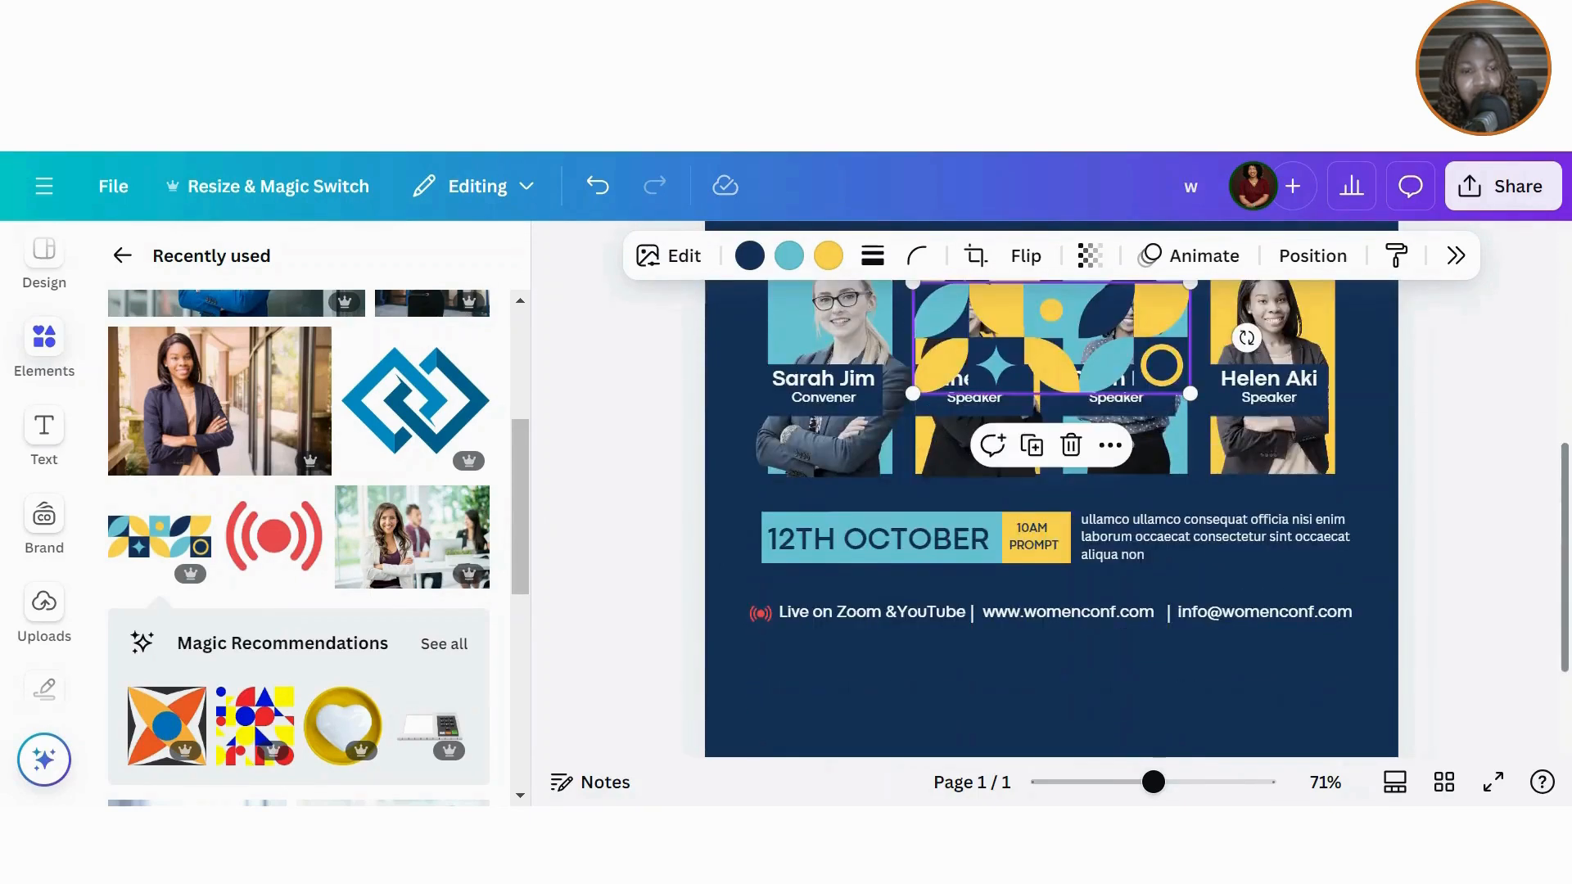
pyautogui.moveTo(1051, 352); pyautogui.dragTo(918, 693)
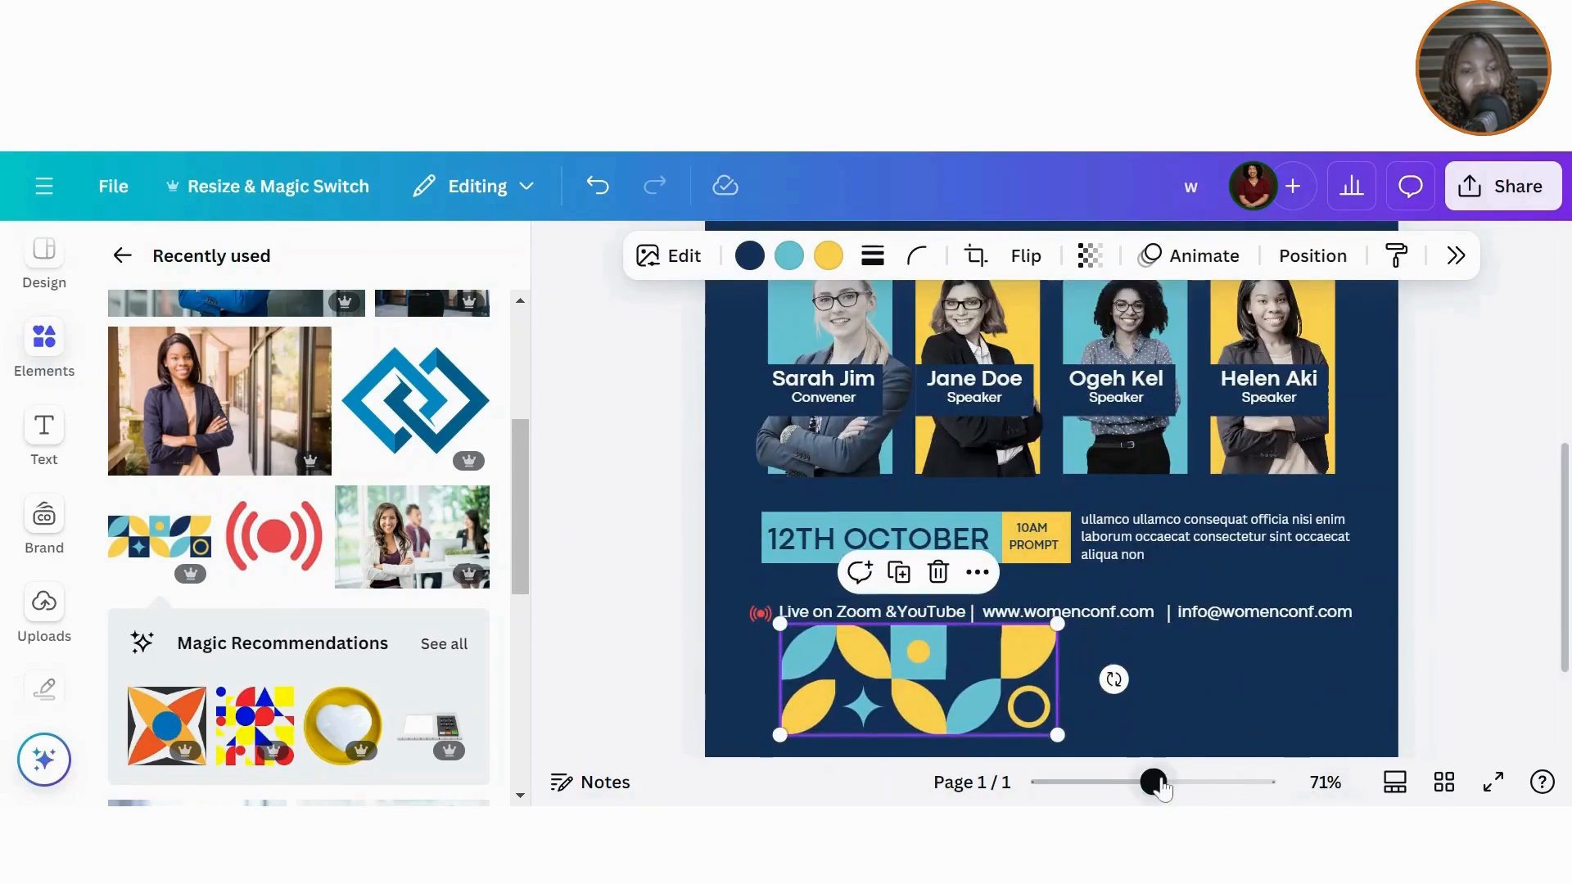
pyautogui.moveTo(1161, 785); pyautogui.dragTo(1107, 782)
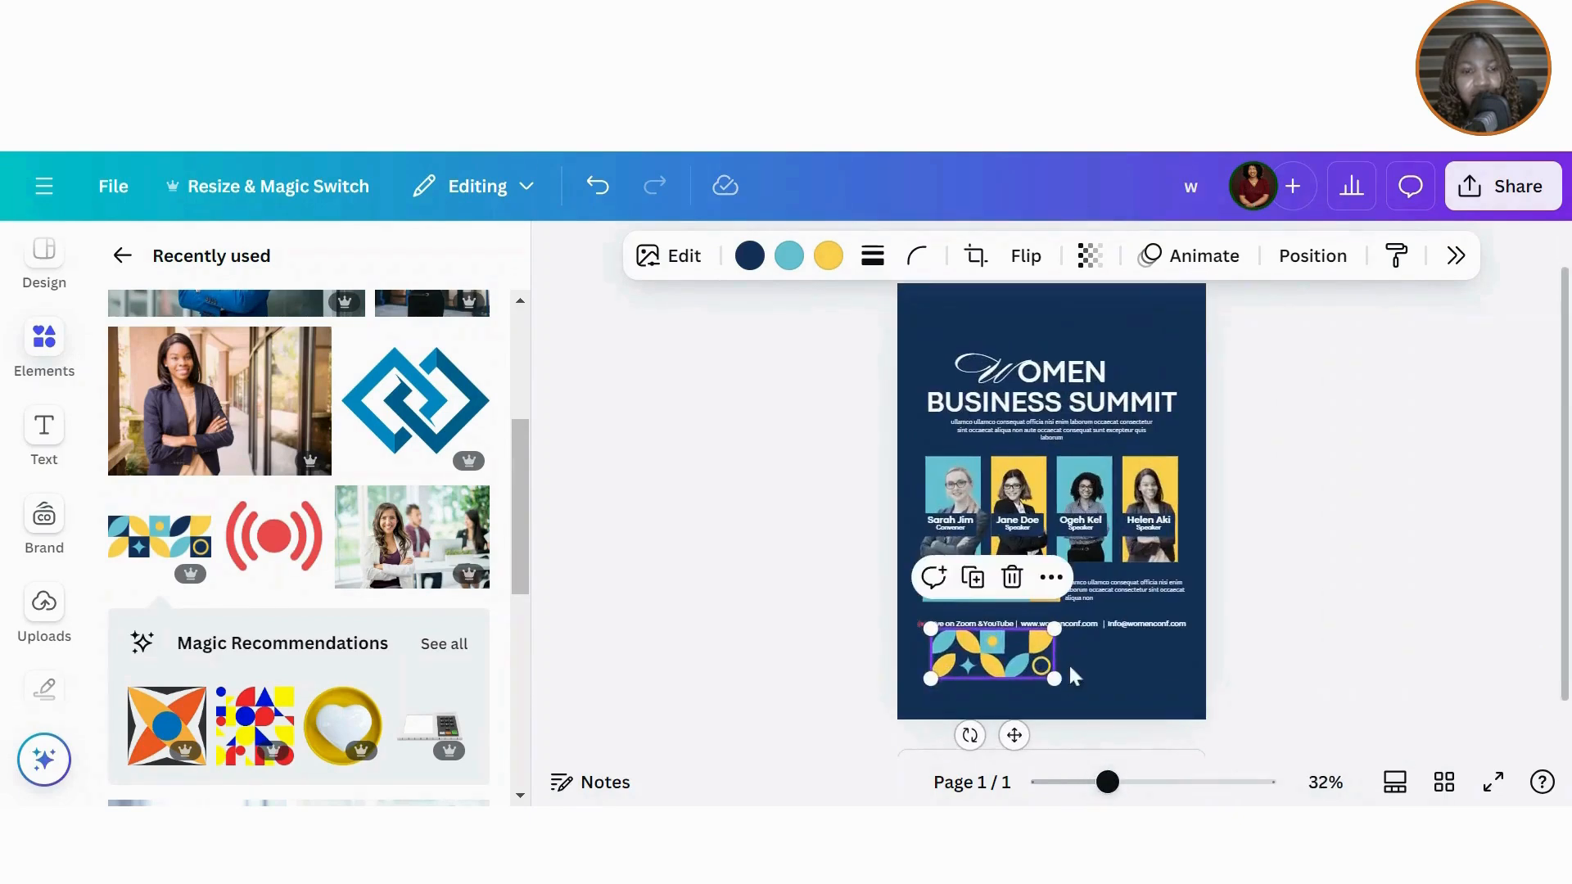
pyautogui.moveTo(992, 650); pyautogui.dragTo(958, 709)
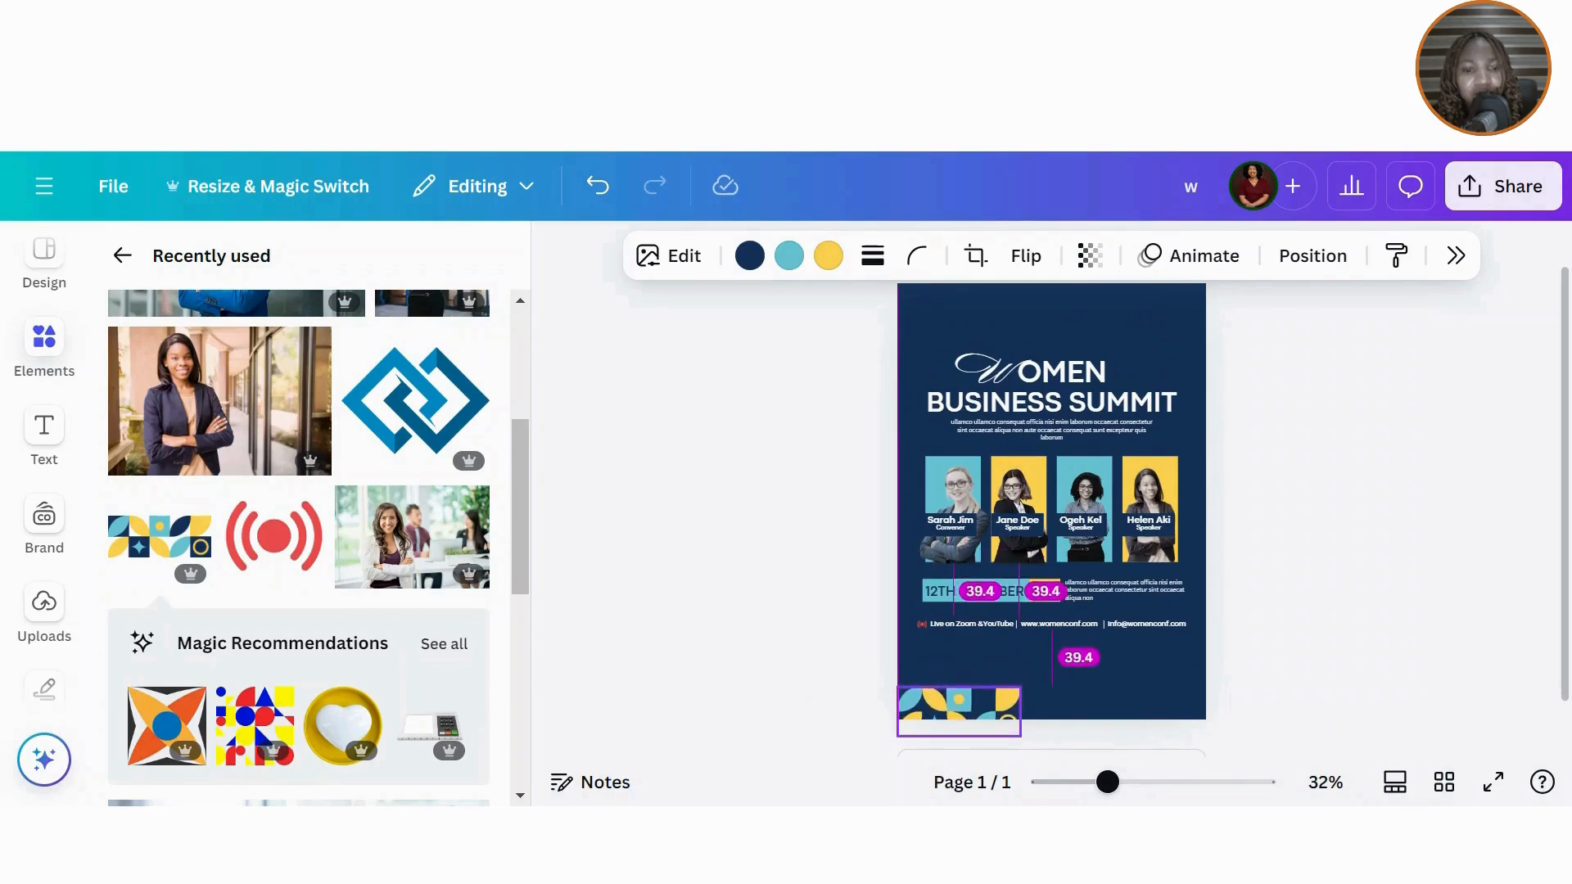
# Step: Flip the pattern horizontally, move it to the bottom-right, and enlarge it
pyautogui.click(1025, 255)
pyautogui.click(1037, 321)
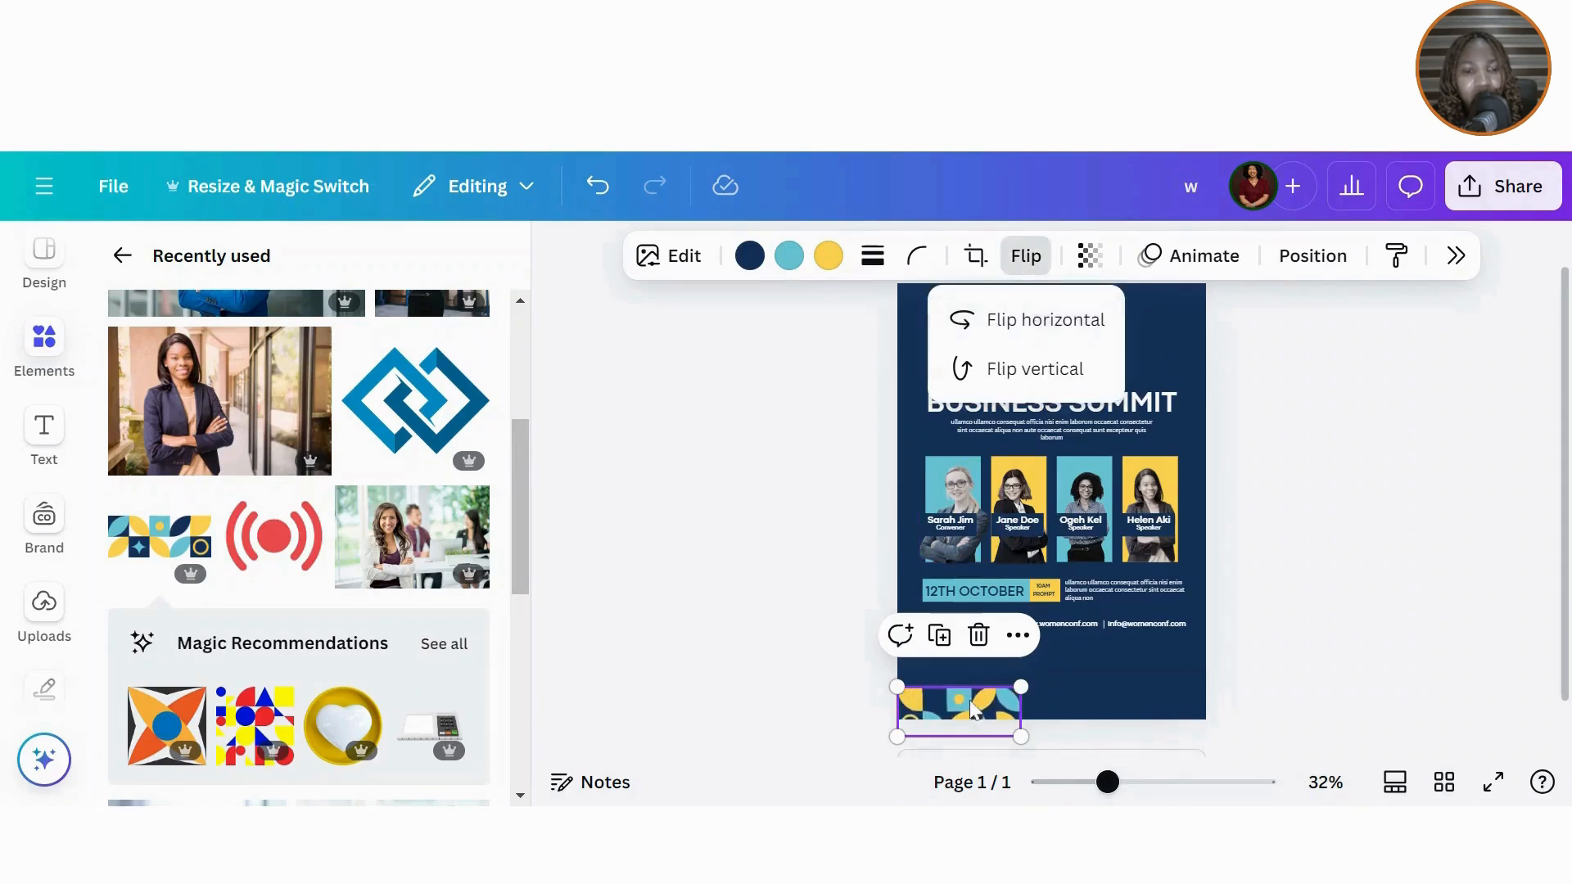
pyautogui.moveTo(971, 709); pyautogui.dragTo(992, 681)
pyautogui.click(1127, 635)
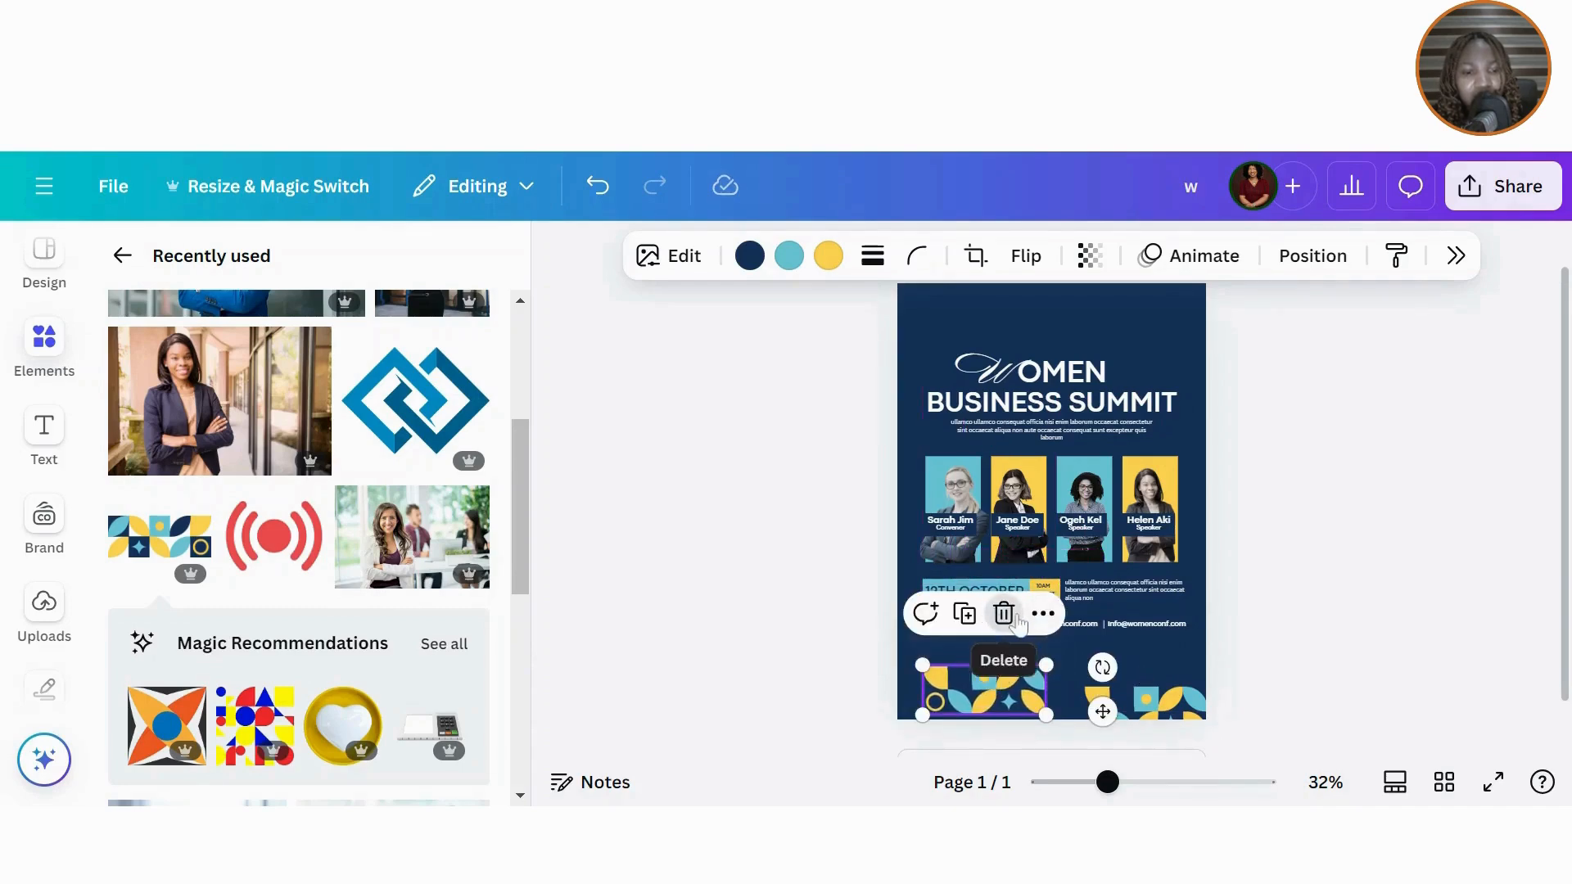
pyautogui.click(1013, 620)
pyautogui.click(1104, 692)
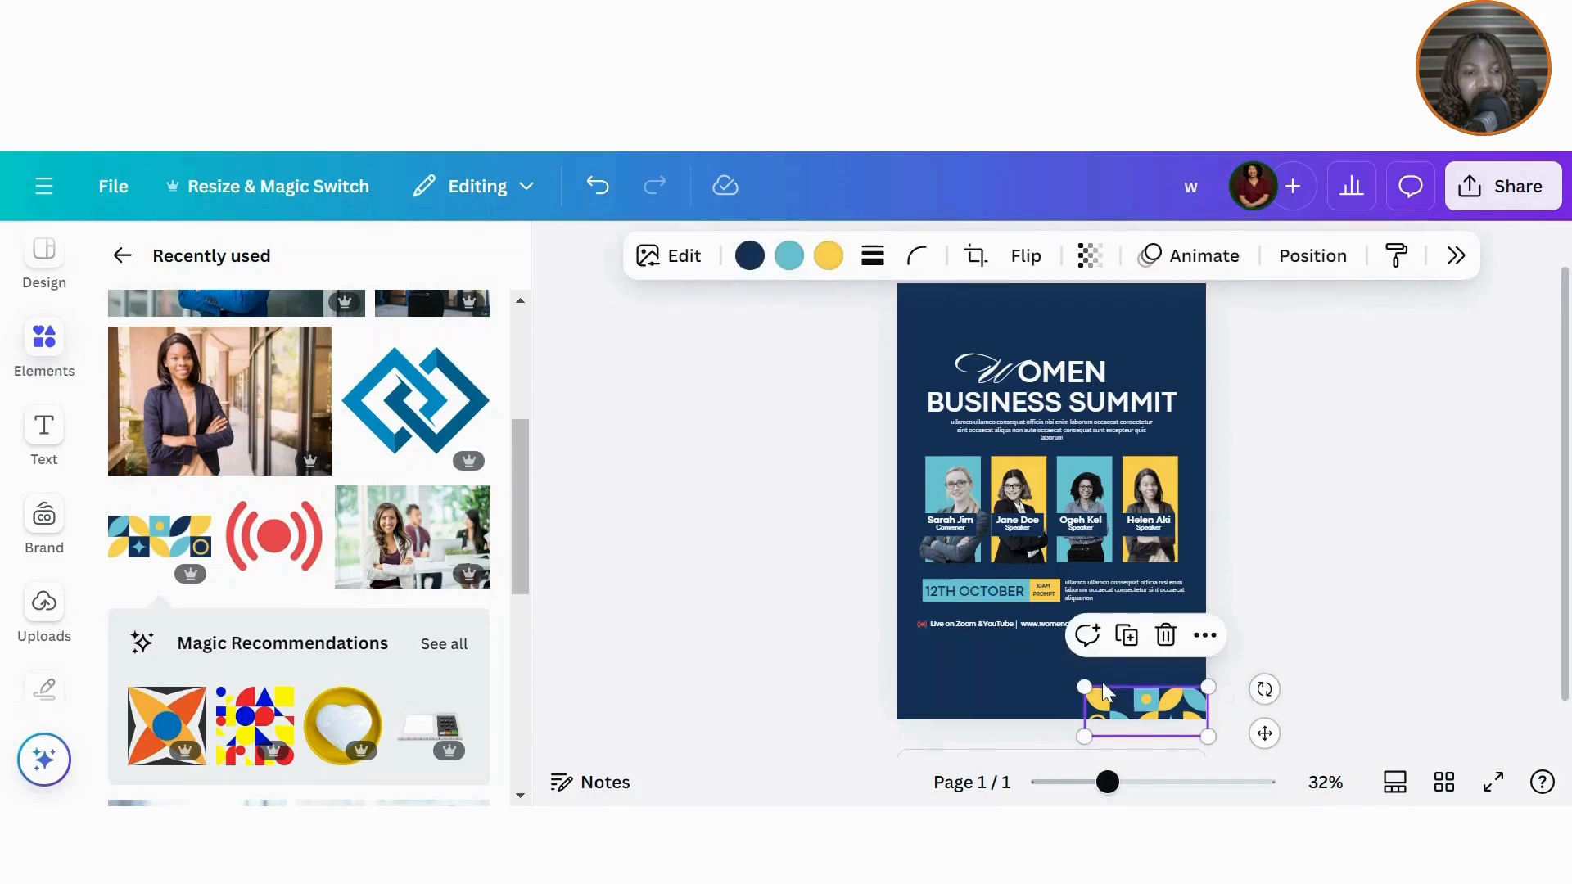
pyautogui.moveTo(1082, 682)
pyautogui.mouseDown()
pyautogui.moveTo(1050, 665)
pyautogui.moveTo(1094, 698)
pyautogui.mouseUp()
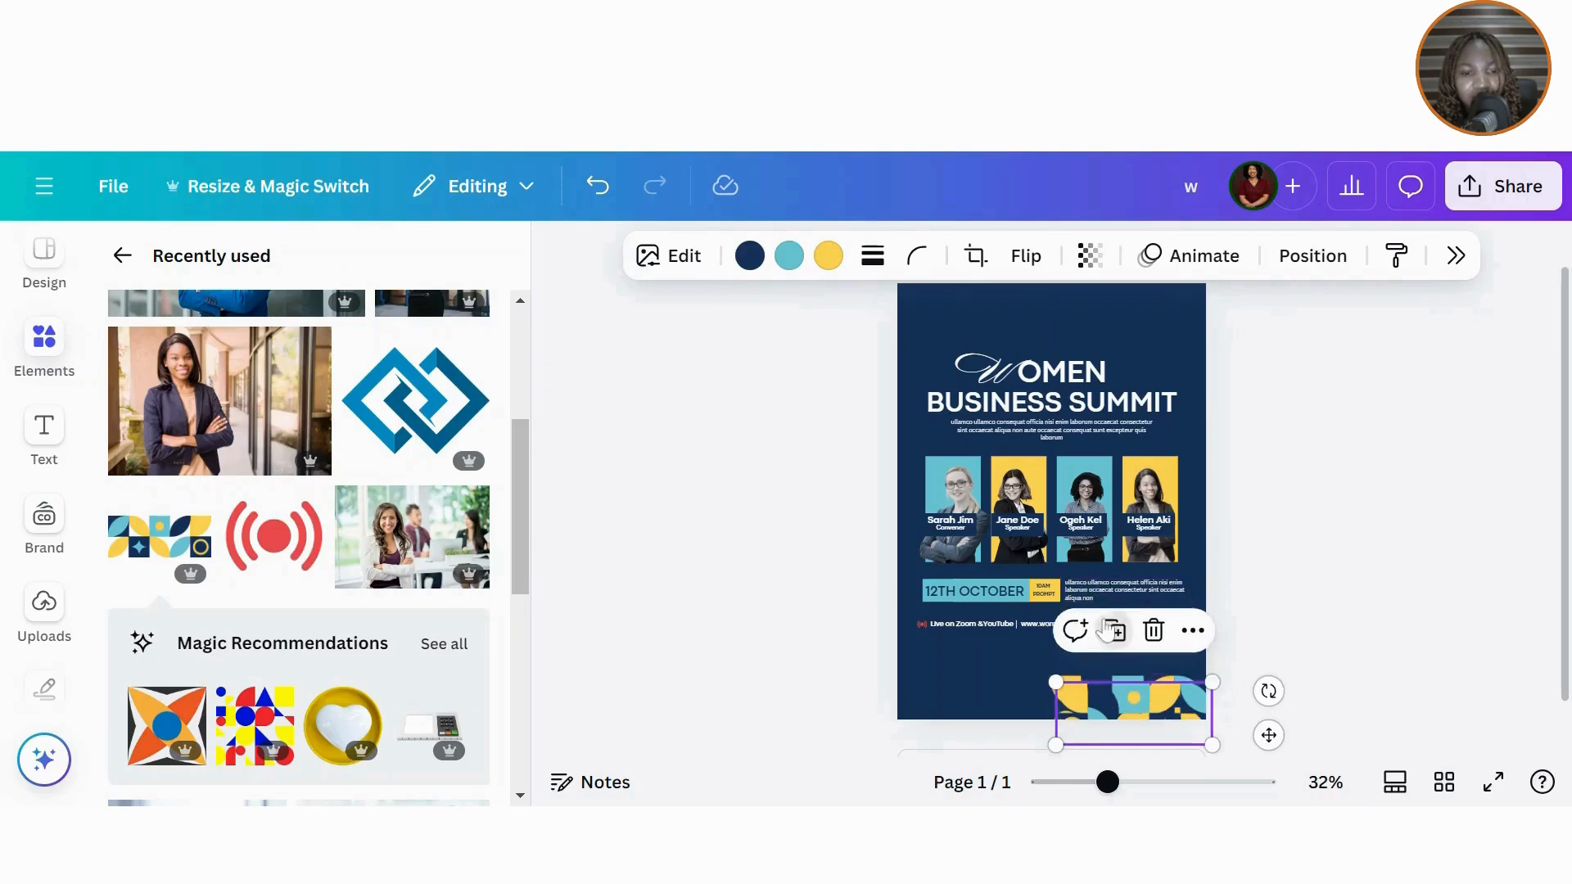
# Step: Place a second pattern copy at bottom-left, middle-align both, and group them into one band
pyautogui.scroll(1, 1105, 627)
pyautogui.scroll(-1, 1106, 626)
pyautogui.moveTo(1093, 650); pyautogui.dragTo(944, 637)
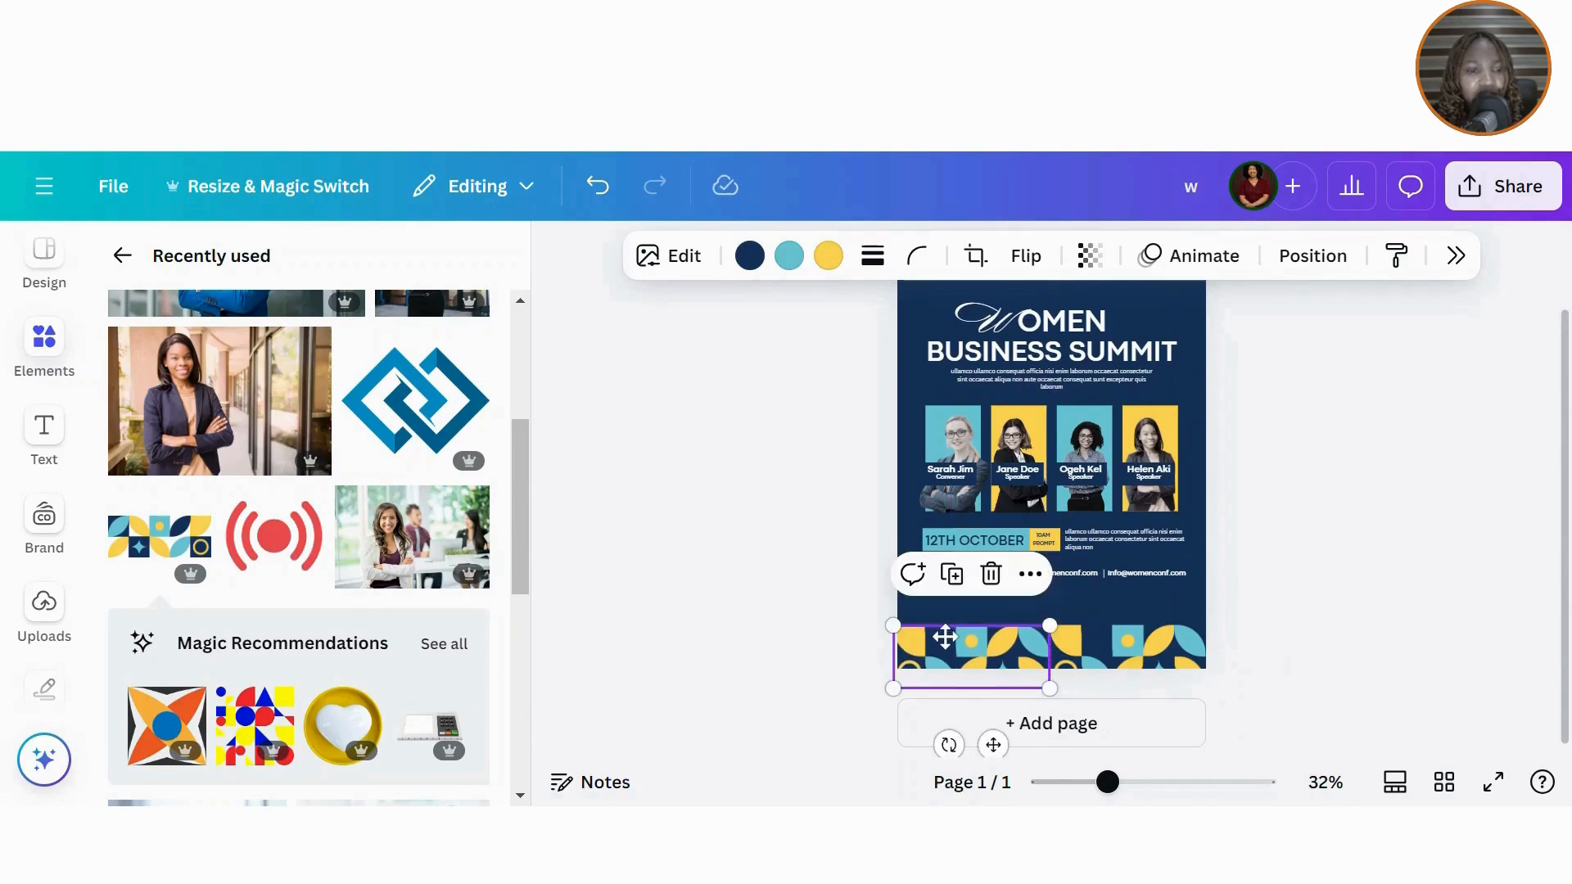
pyautogui.moveTo(833, 656); pyautogui.dragTo(1187, 698)
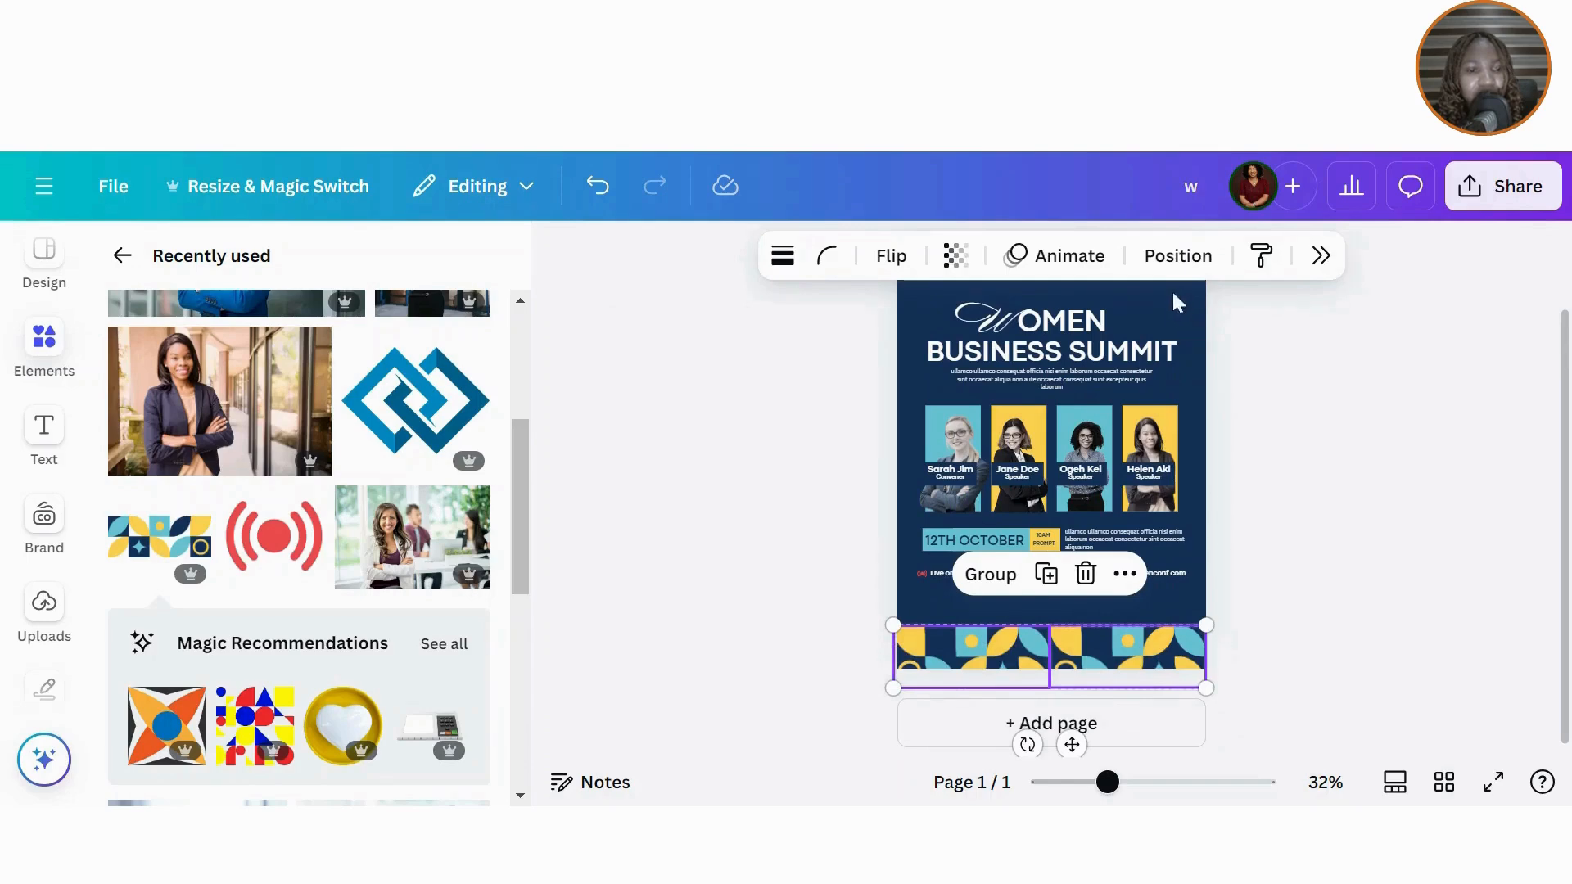
pyautogui.click(1178, 255)
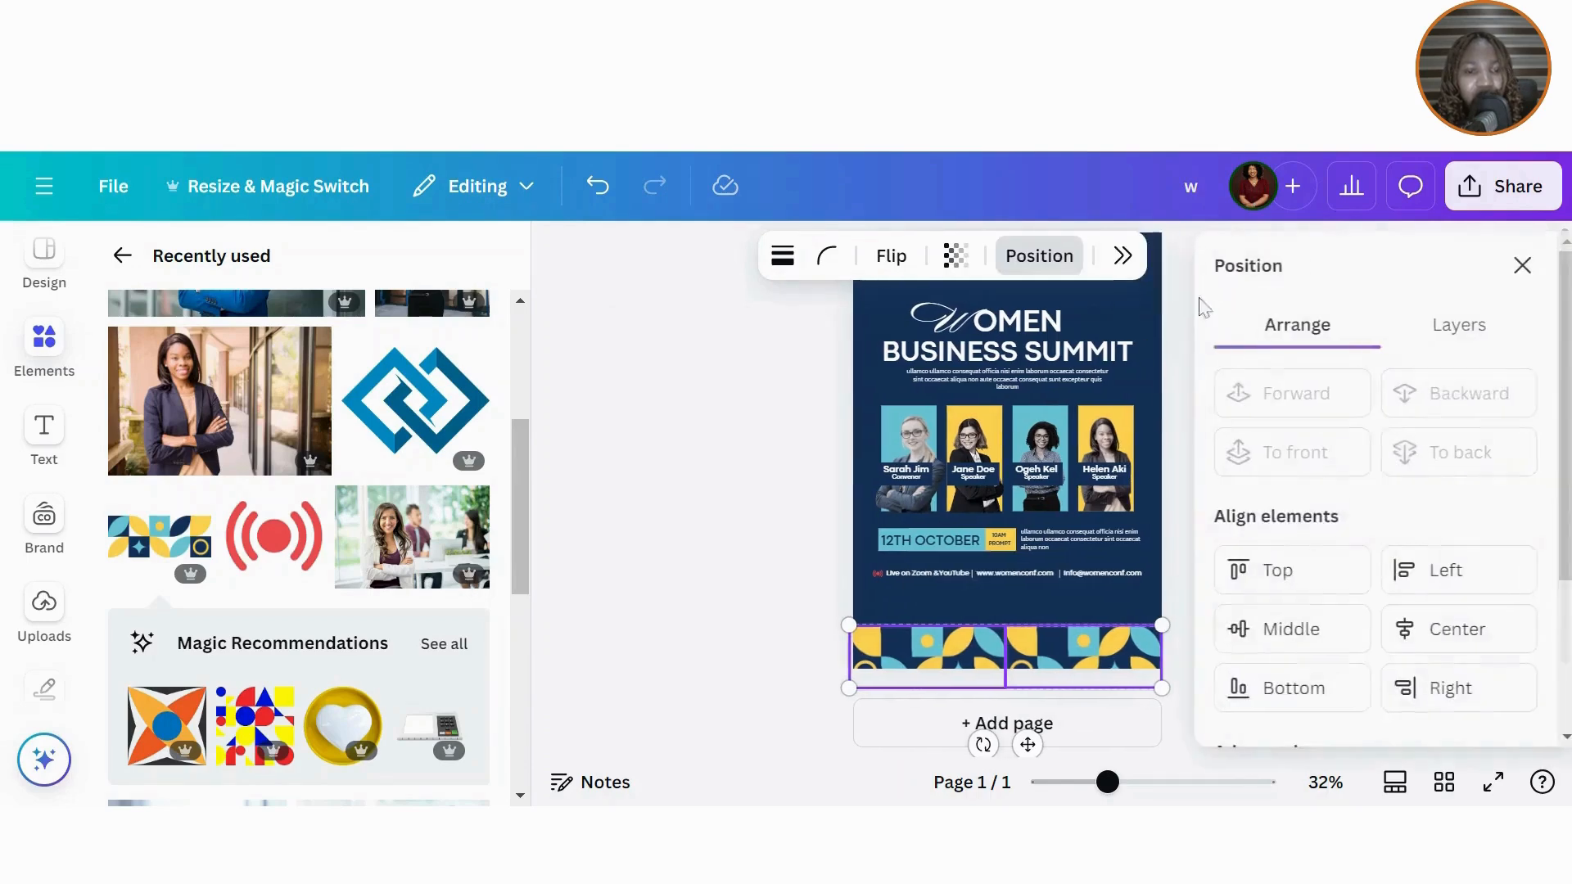
pyautogui.click(1300, 630)
pyautogui.click(1507, 265)
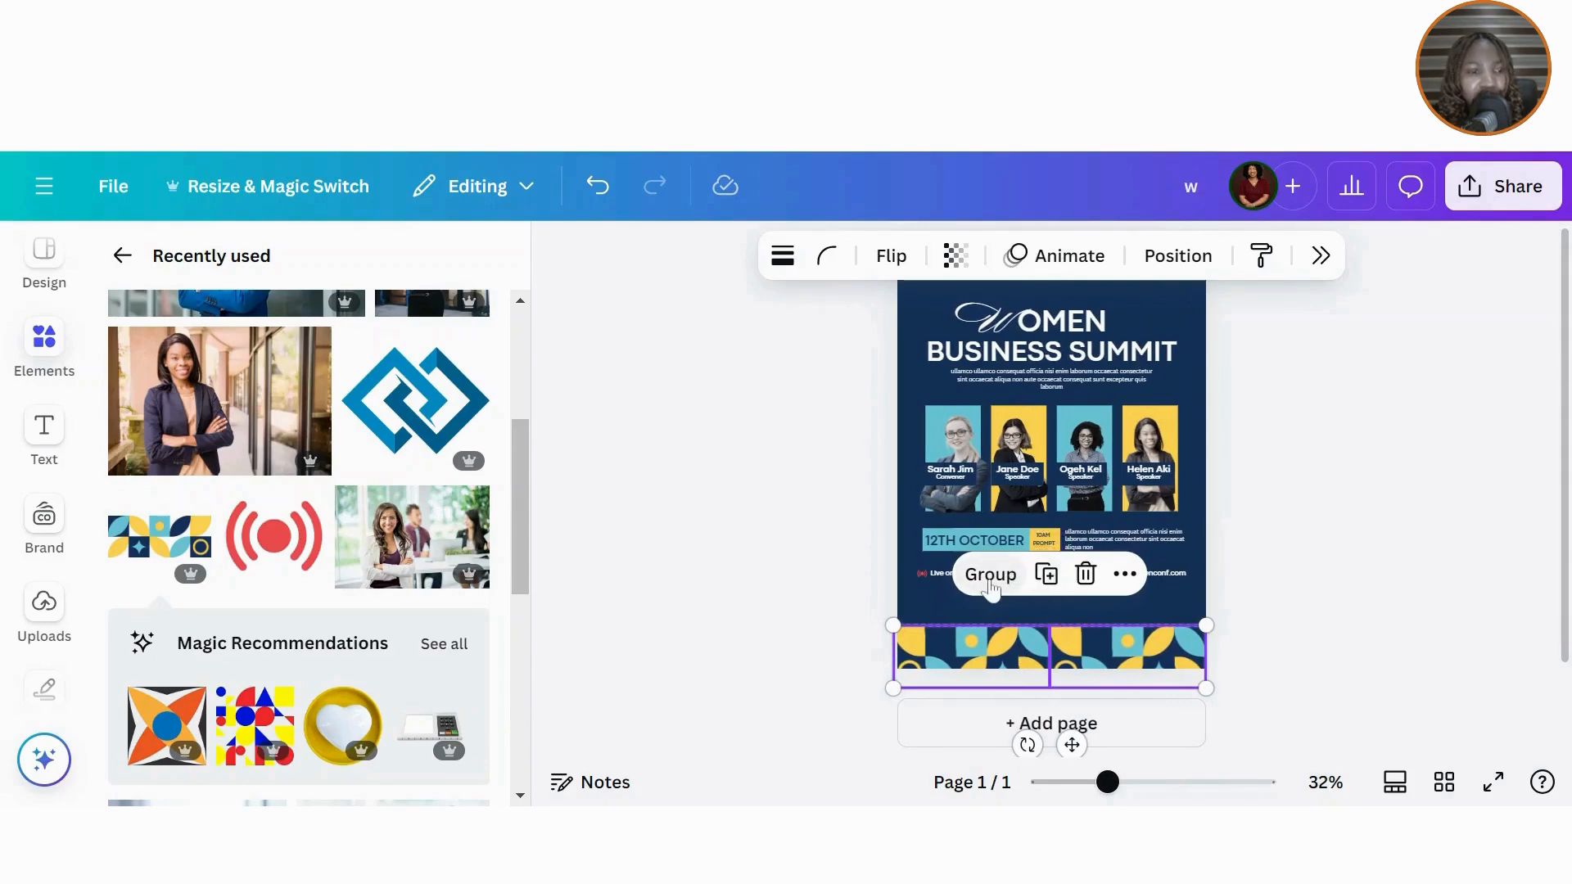
pyautogui.click(991, 576)
# Step: Duplicate the bottom pattern band and move the copy to the flyer's top edge
pyautogui.click(1082, 583)
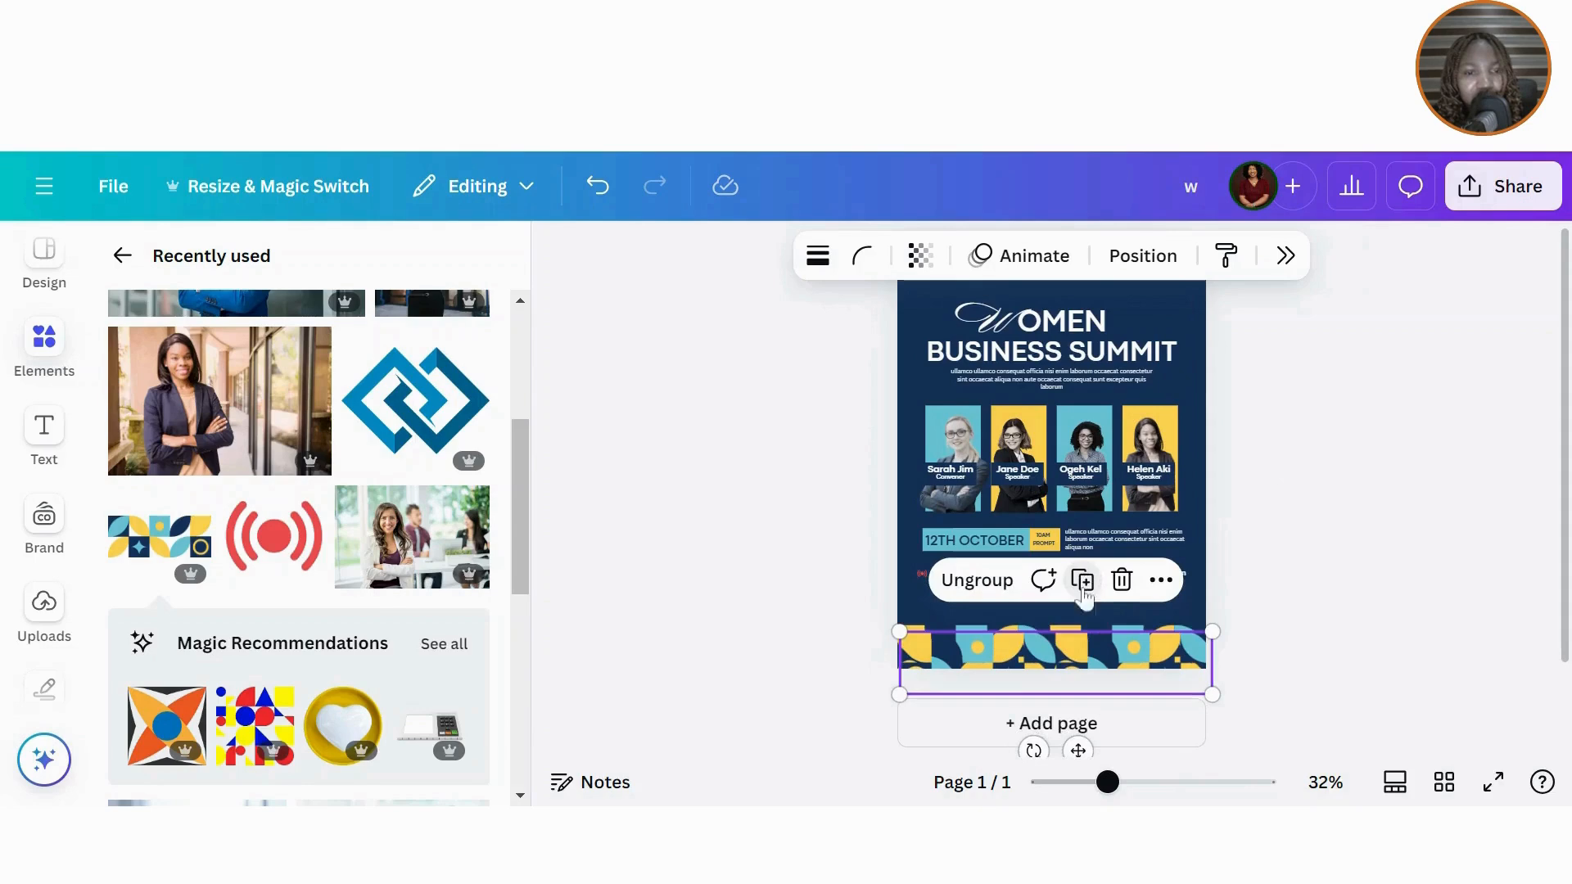
pyautogui.moveTo(1081, 635); pyautogui.dragTo(1081, 275)
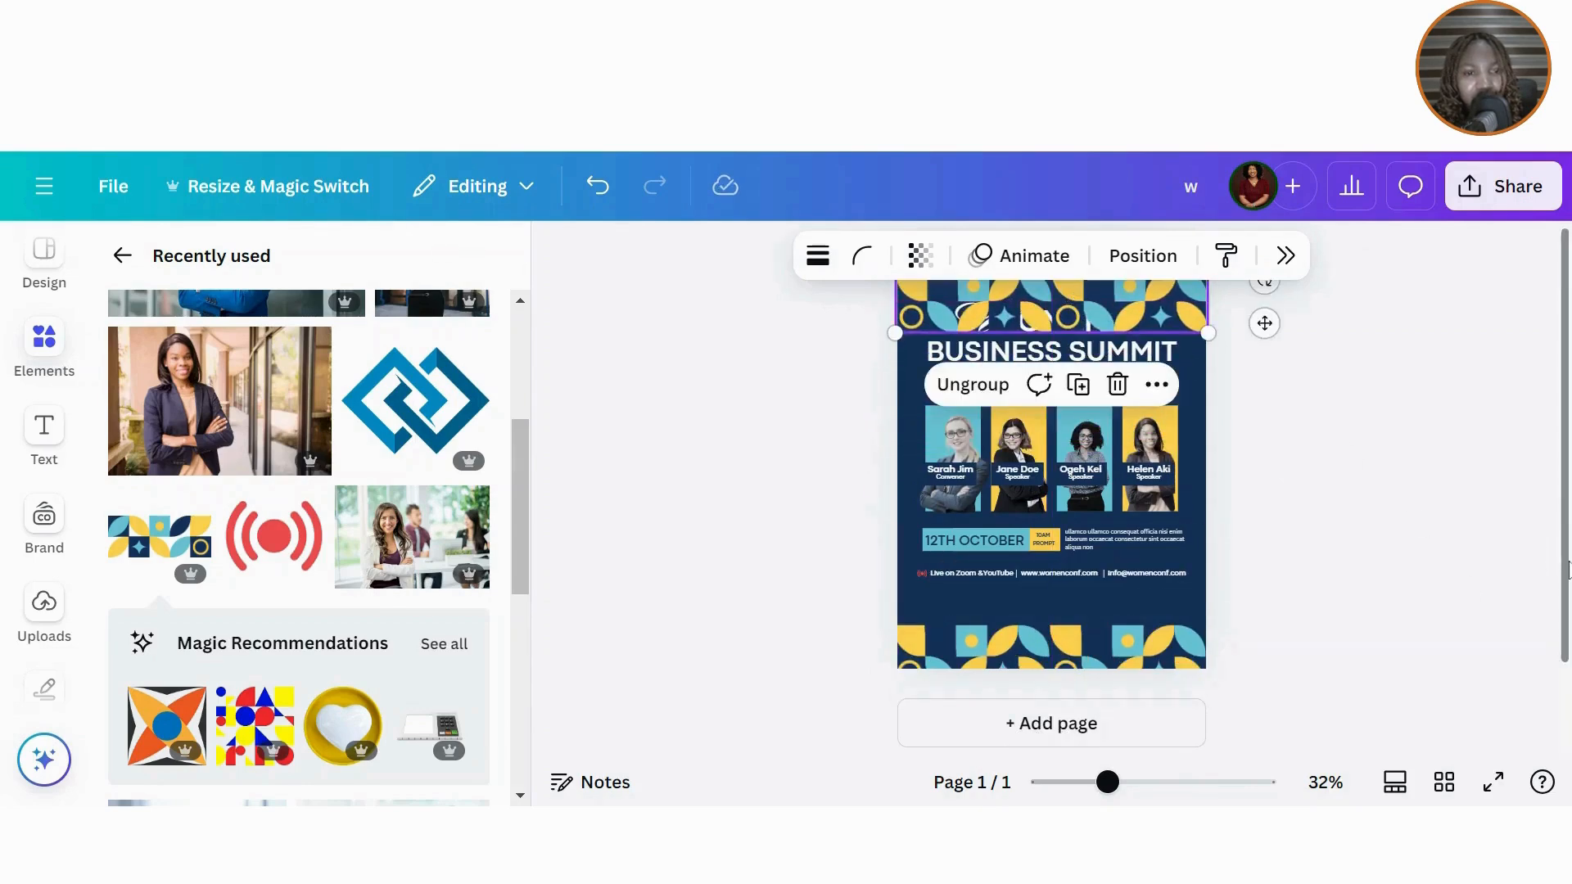
pyautogui.scroll(1, 1566, 528)
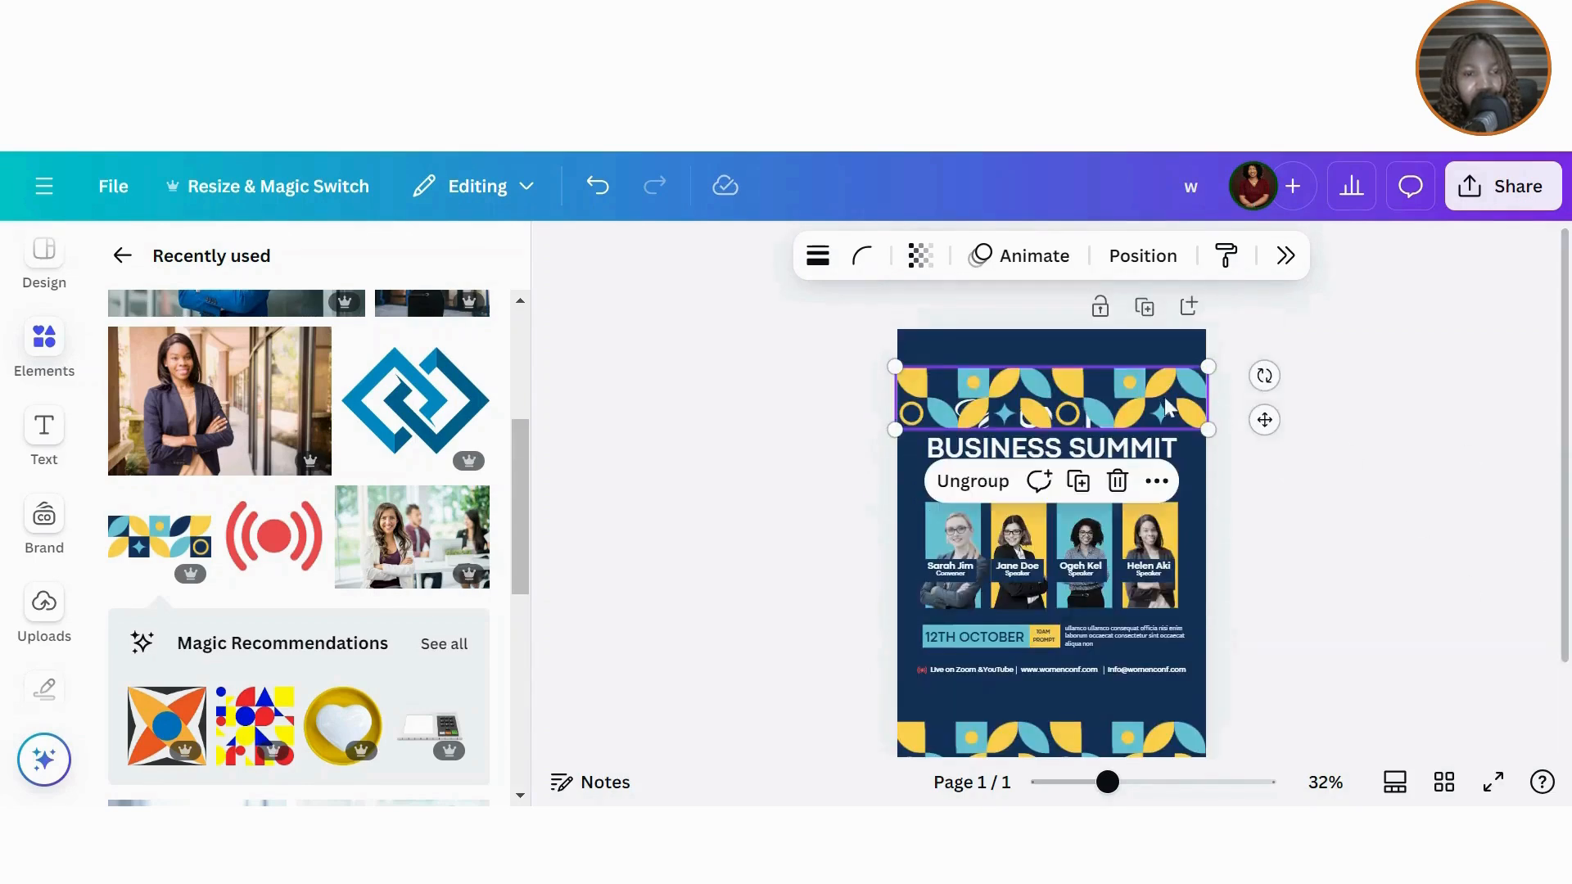
pyautogui.moveTo(1166, 406); pyautogui.dragTo(1169, 356)
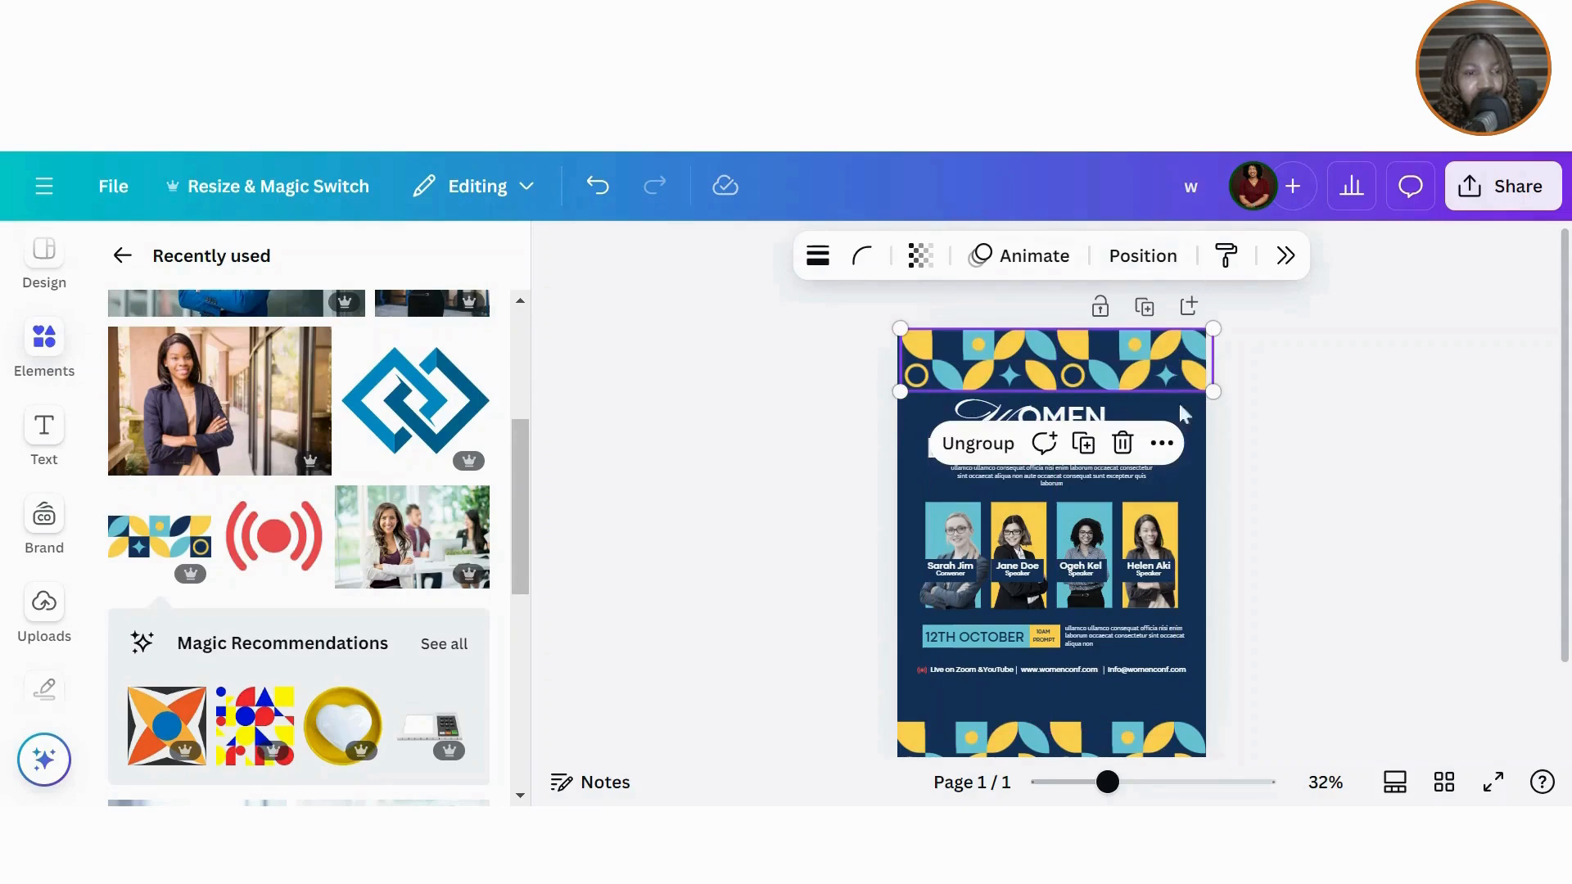
# Step: Ungroup the top band and mirror each of its two halves horizontally
pyautogui.click(989, 443)
pyautogui.click(1120, 378)
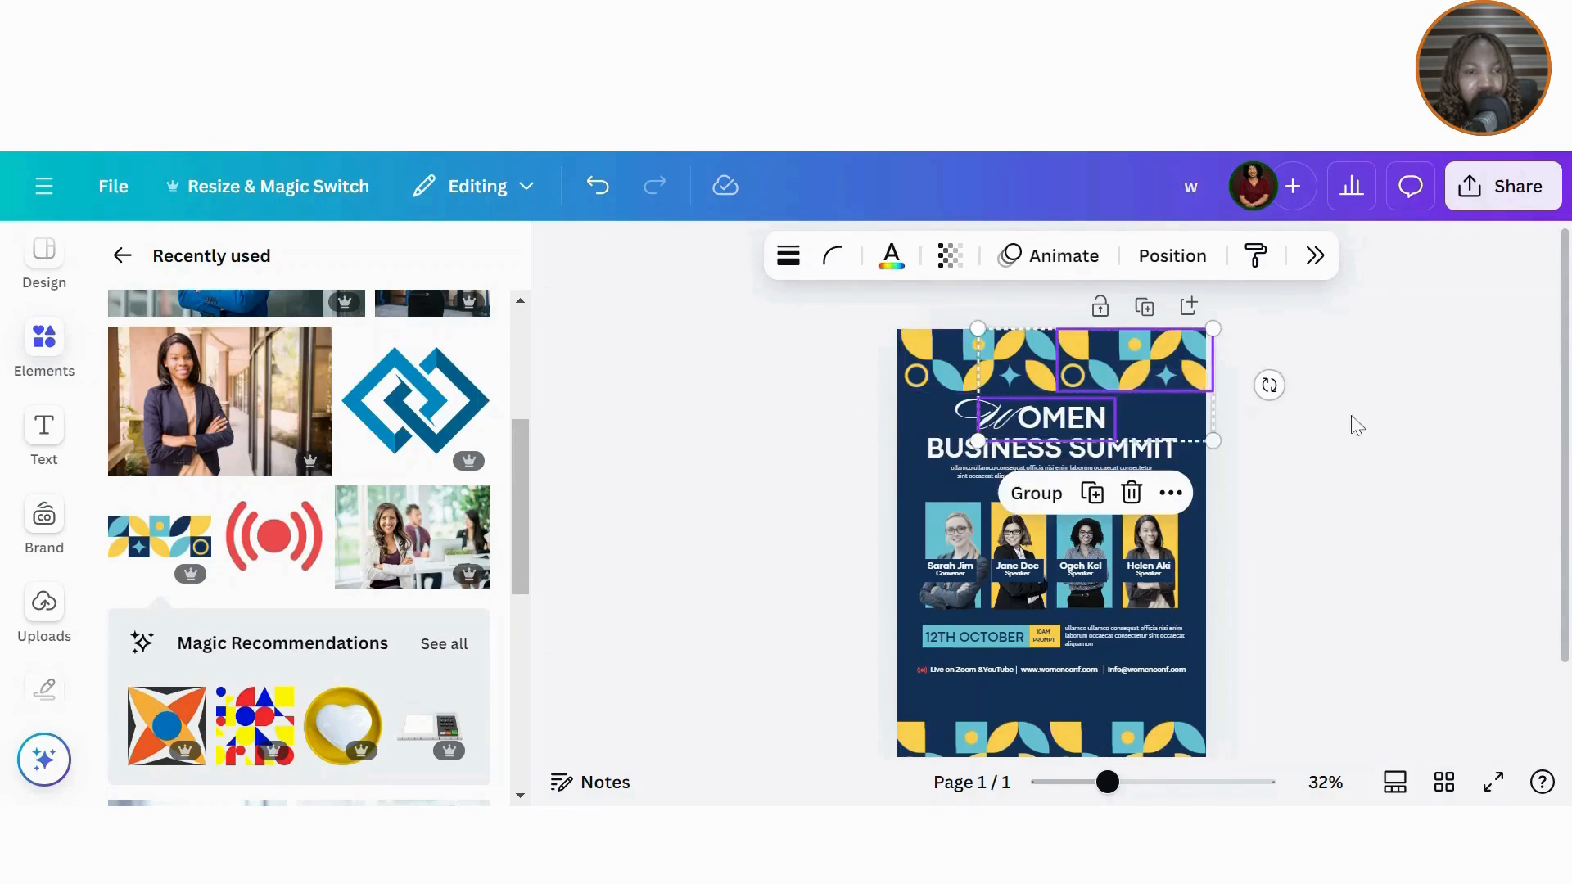
pyautogui.click(1392, 386)
pyautogui.click(1163, 349)
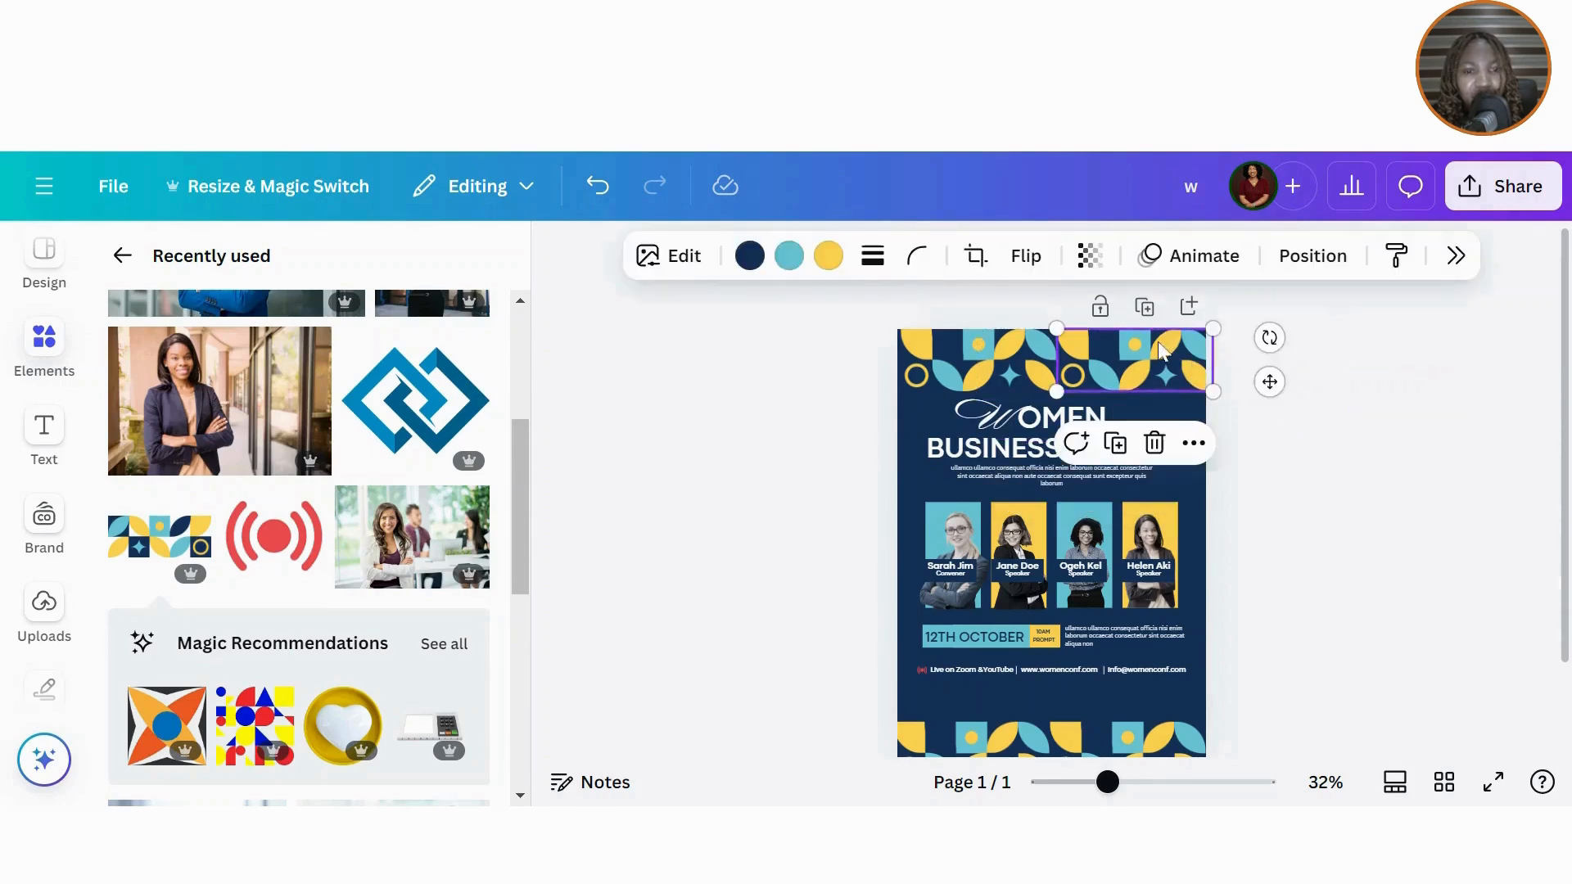
pyautogui.click(1023, 260)
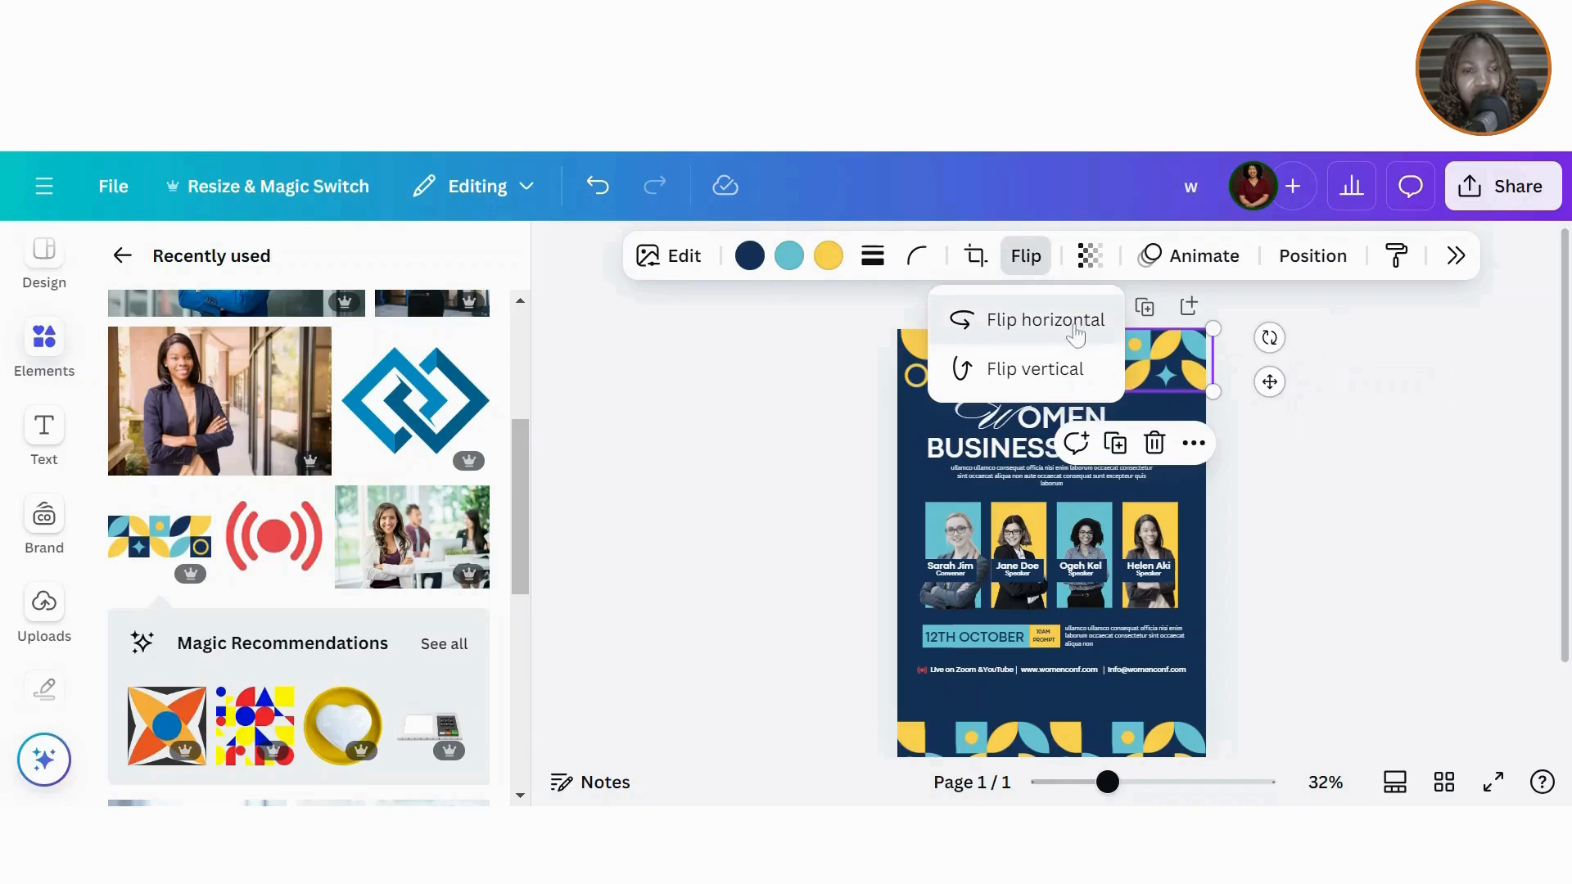
pyautogui.click(1074, 327)
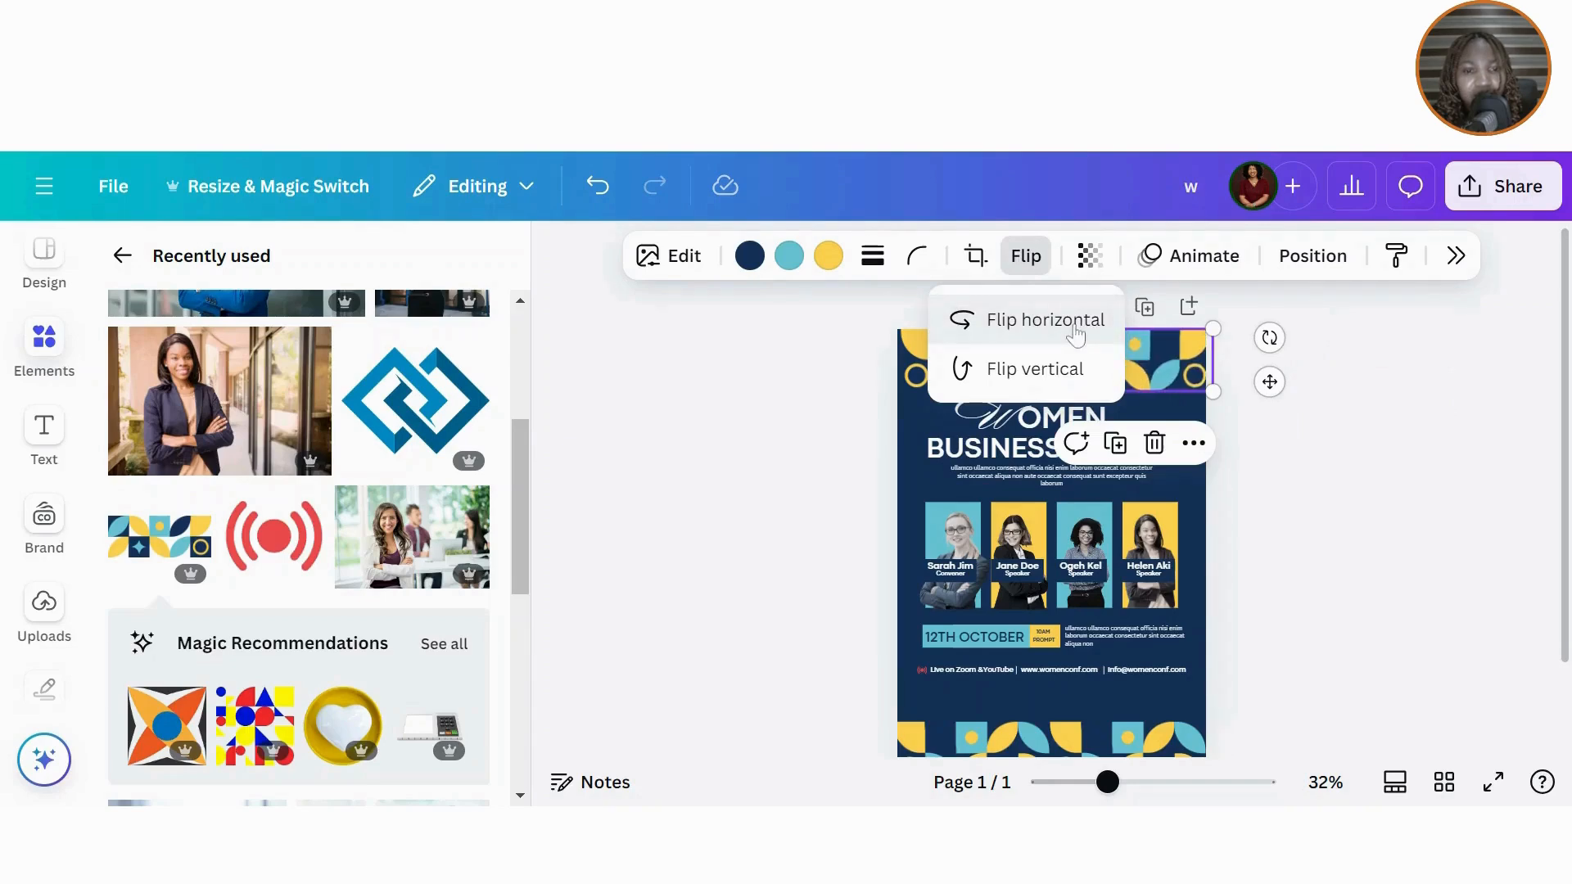
pyautogui.click(919, 360)
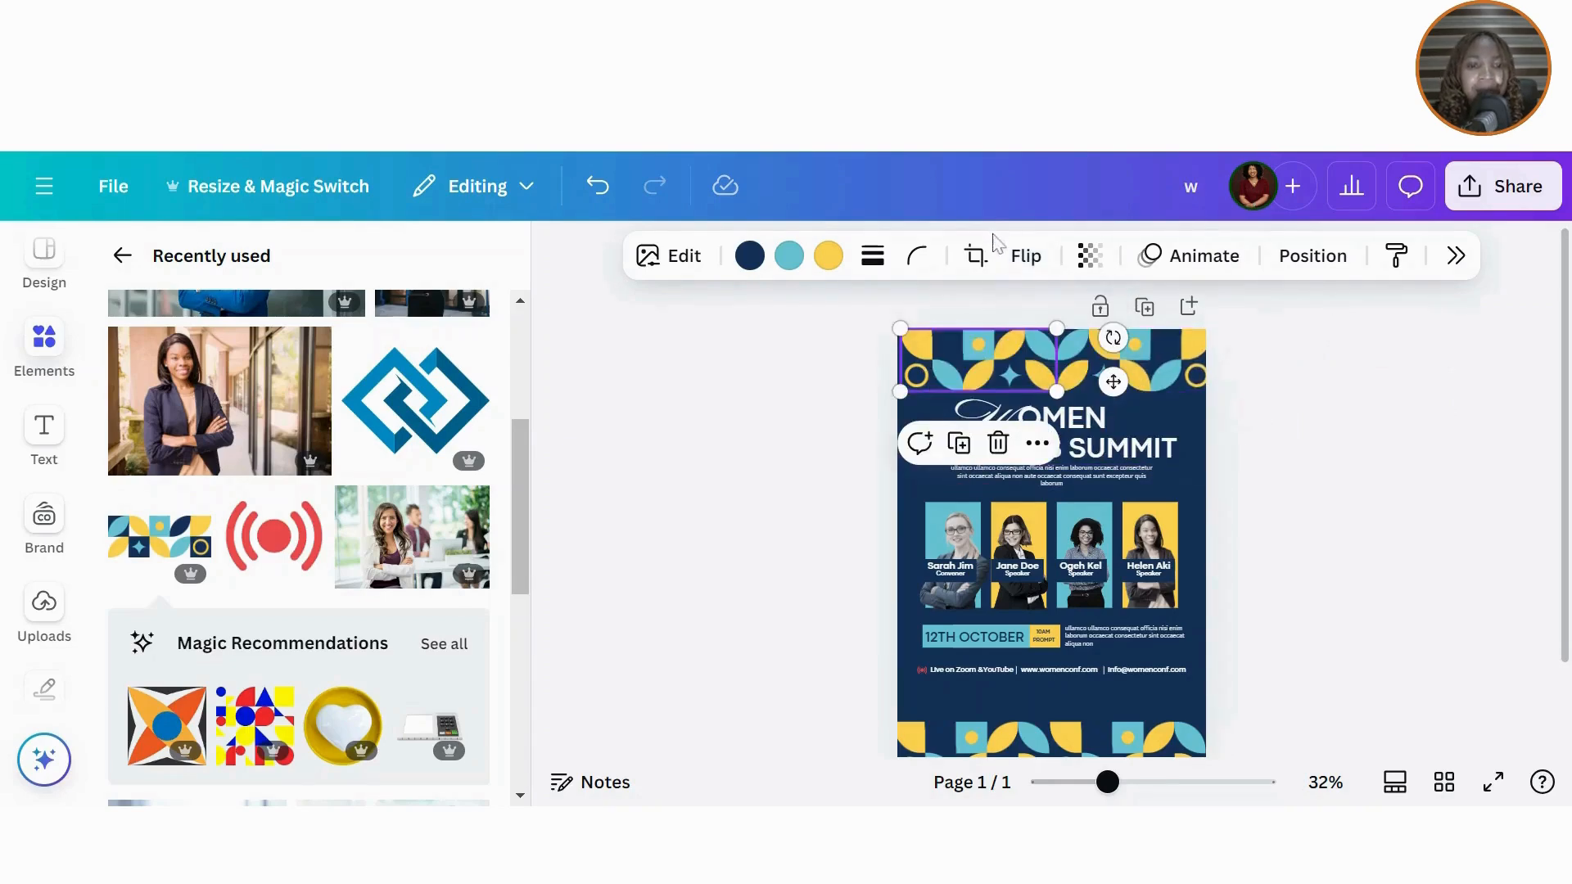
pyautogui.click(1026, 257)
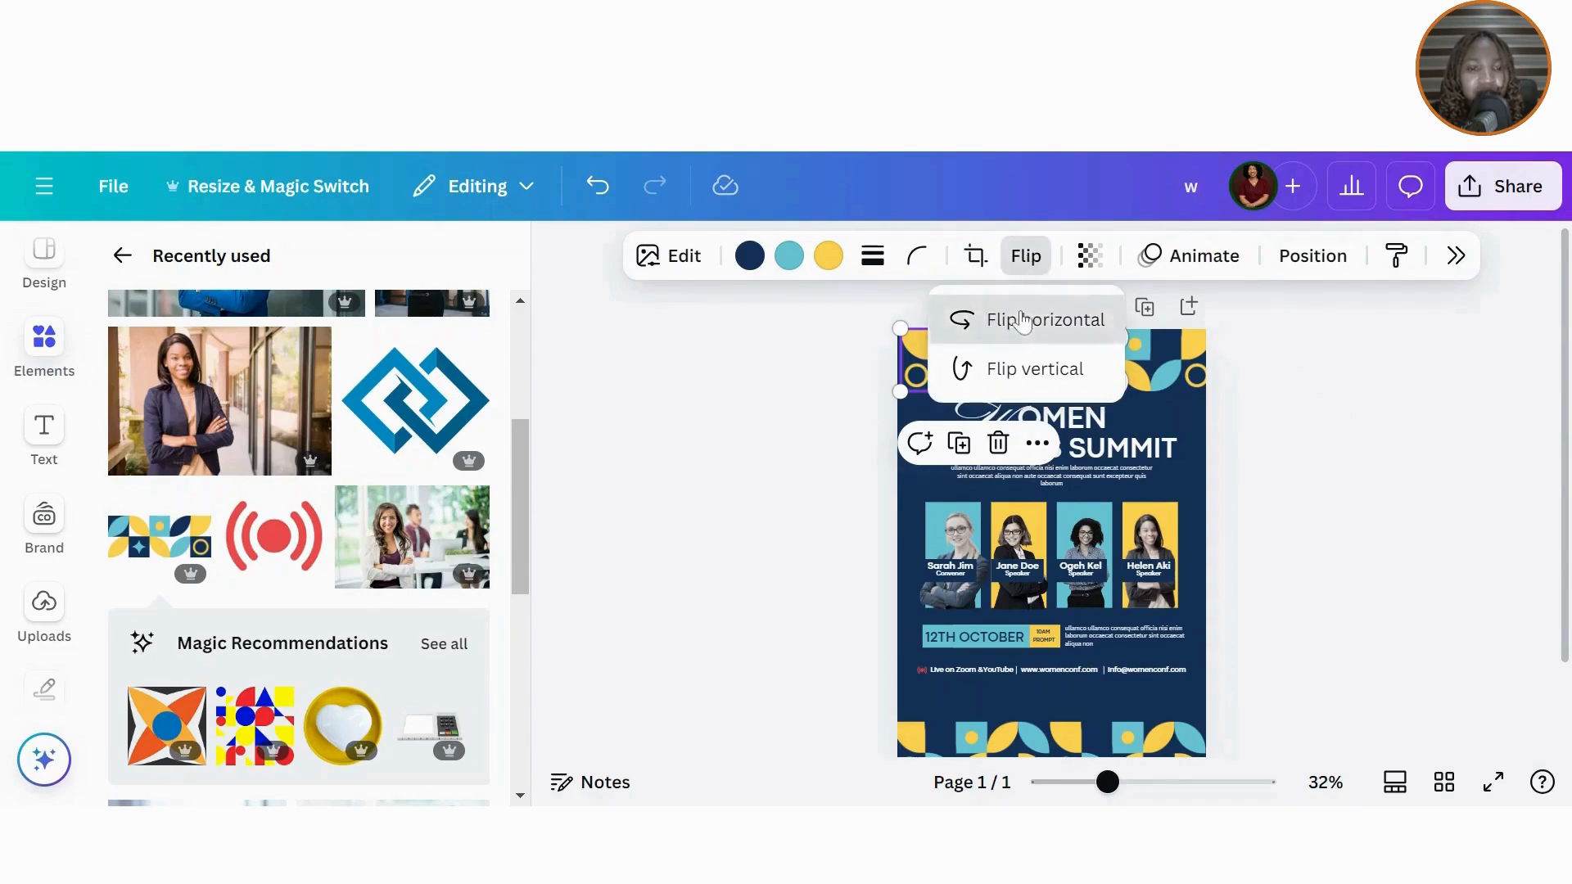
pyautogui.click(1021, 319)
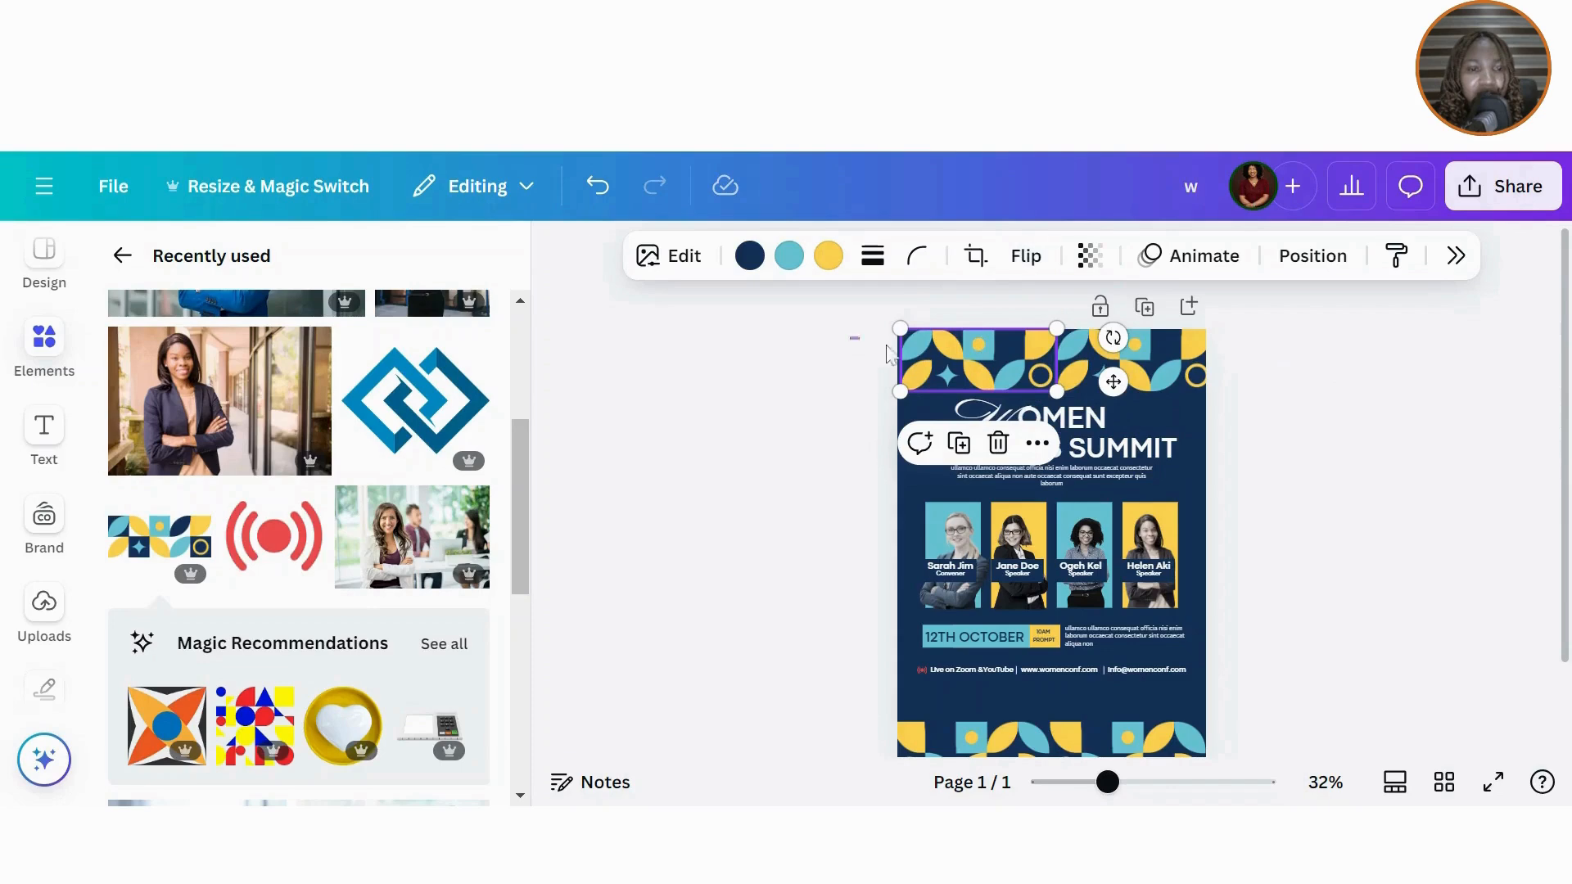
# Step: Regroup the two top pattern graphics and nudge the group up and left
pyautogui.moveTo(886, 347); pyautogui.dragTo(1129, 370)
pyautogui.click(1010, 451)
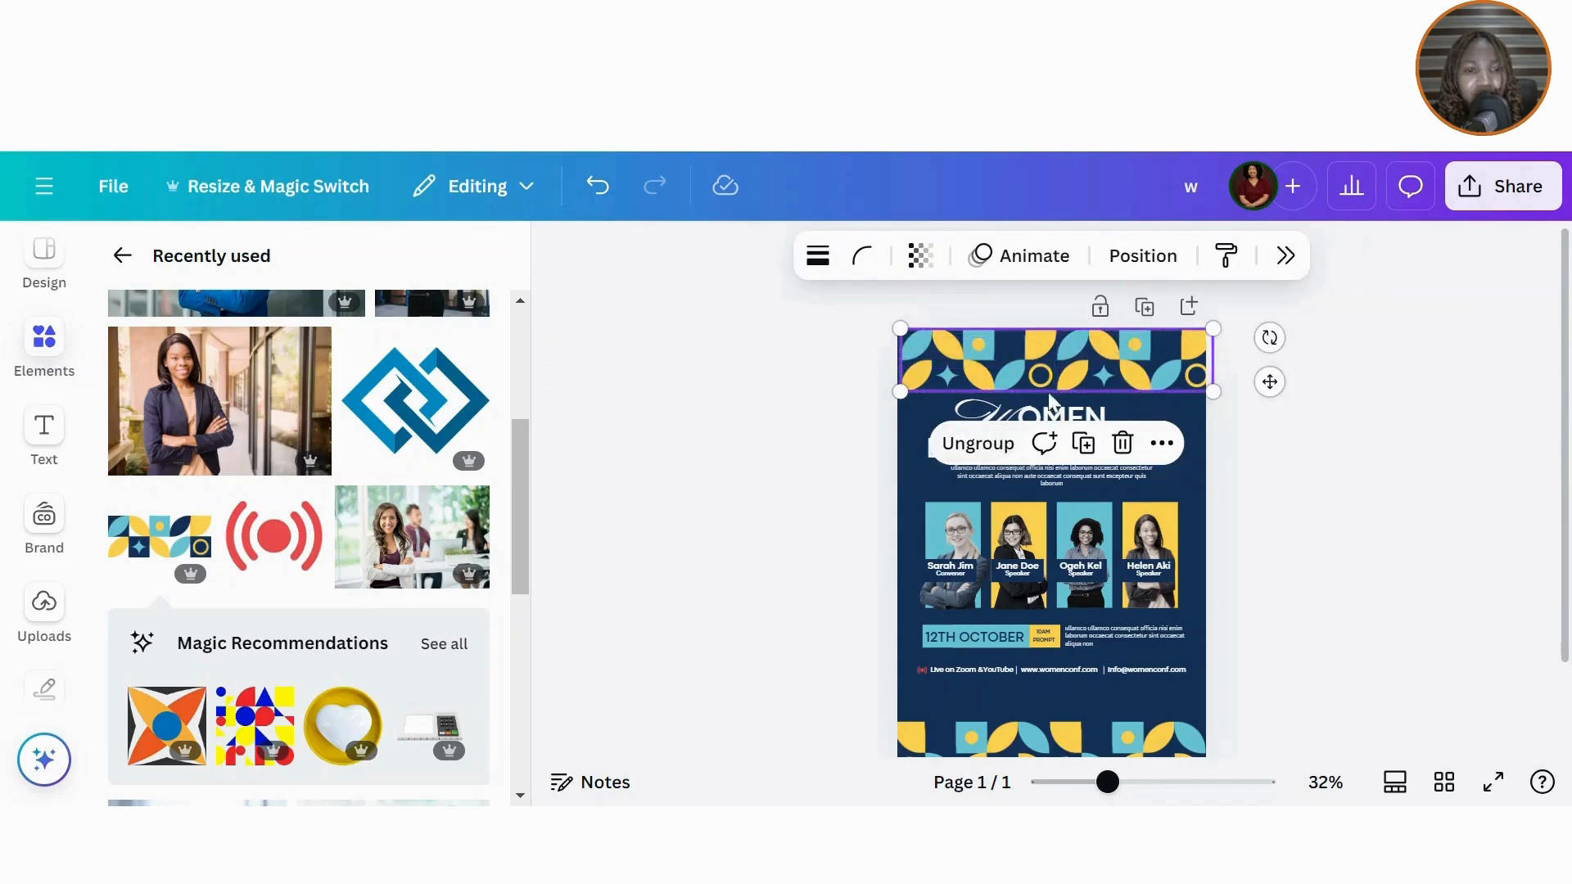
pyautogui.moveTo(1270, 381); pyautogui.dragTo(1263, 371)
pyautogui.click(1335, 452)
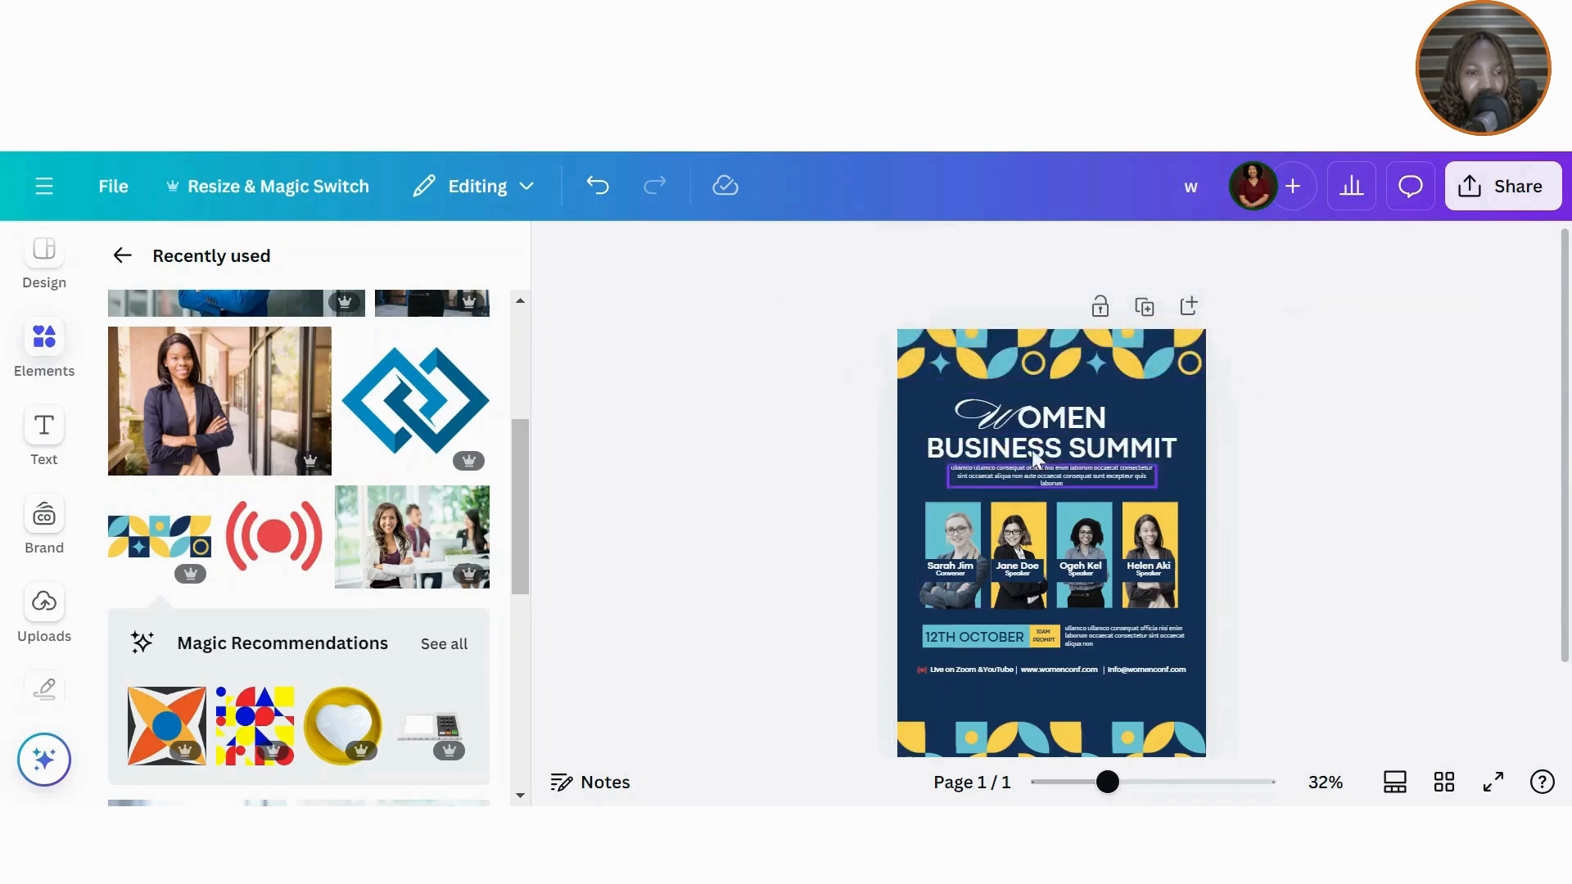
# Step: Select the middle text and speaker photos, and push the top pattern border up to the page edge
pyautogui.moveTo(807, 422); pyautogui.dragTo(1186, 688)
pyautogui.moveTo(1197, 686); pyautogui.dragTo(1197, 689)
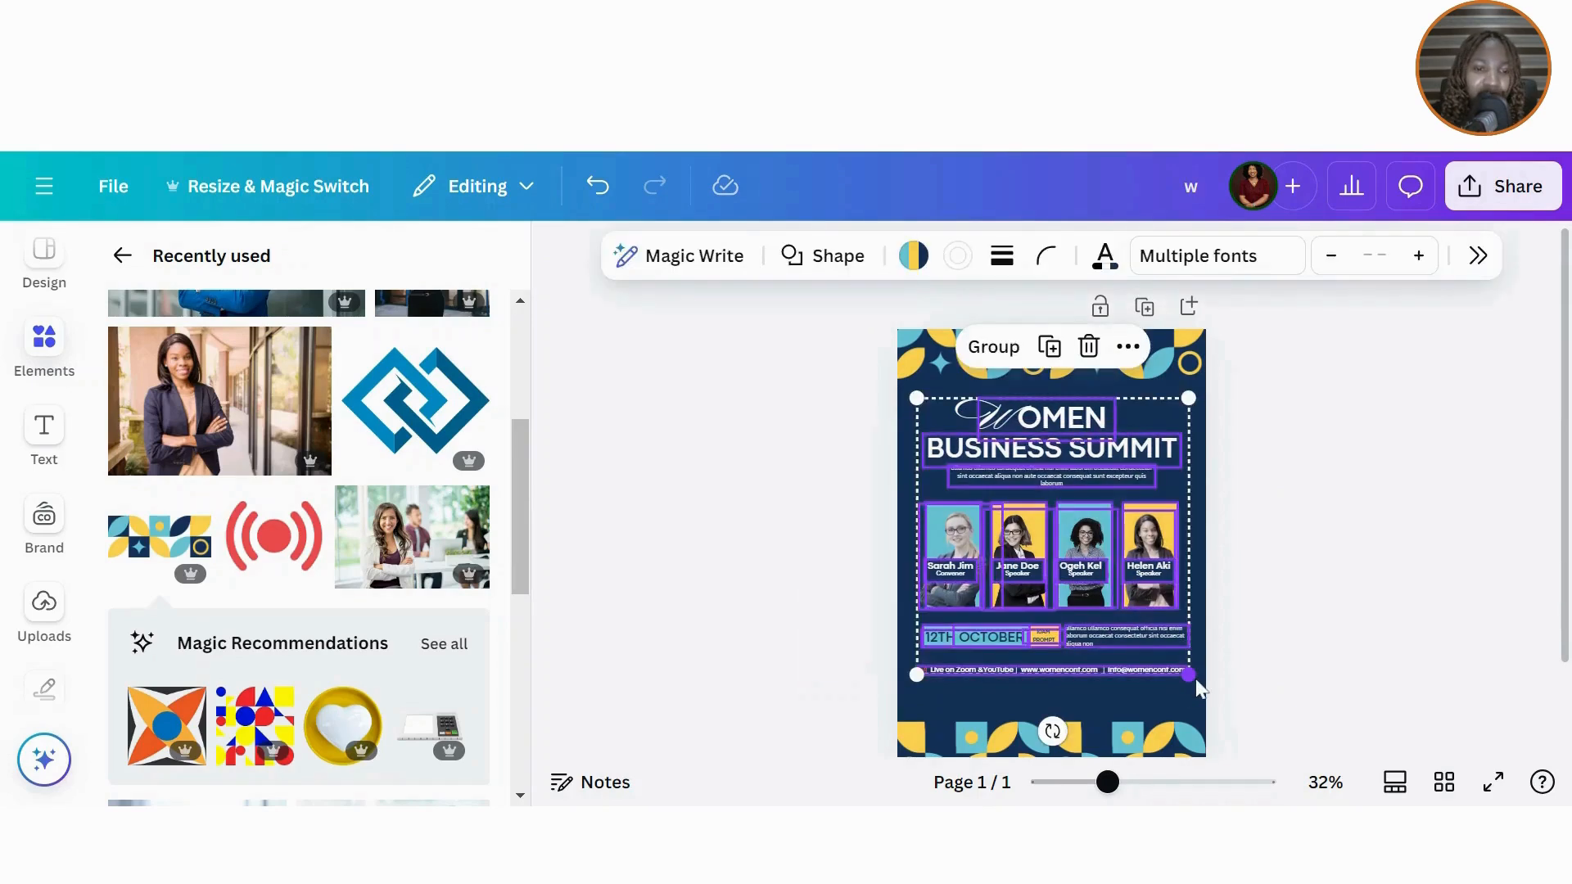
pyautogui.click(1264, 361)
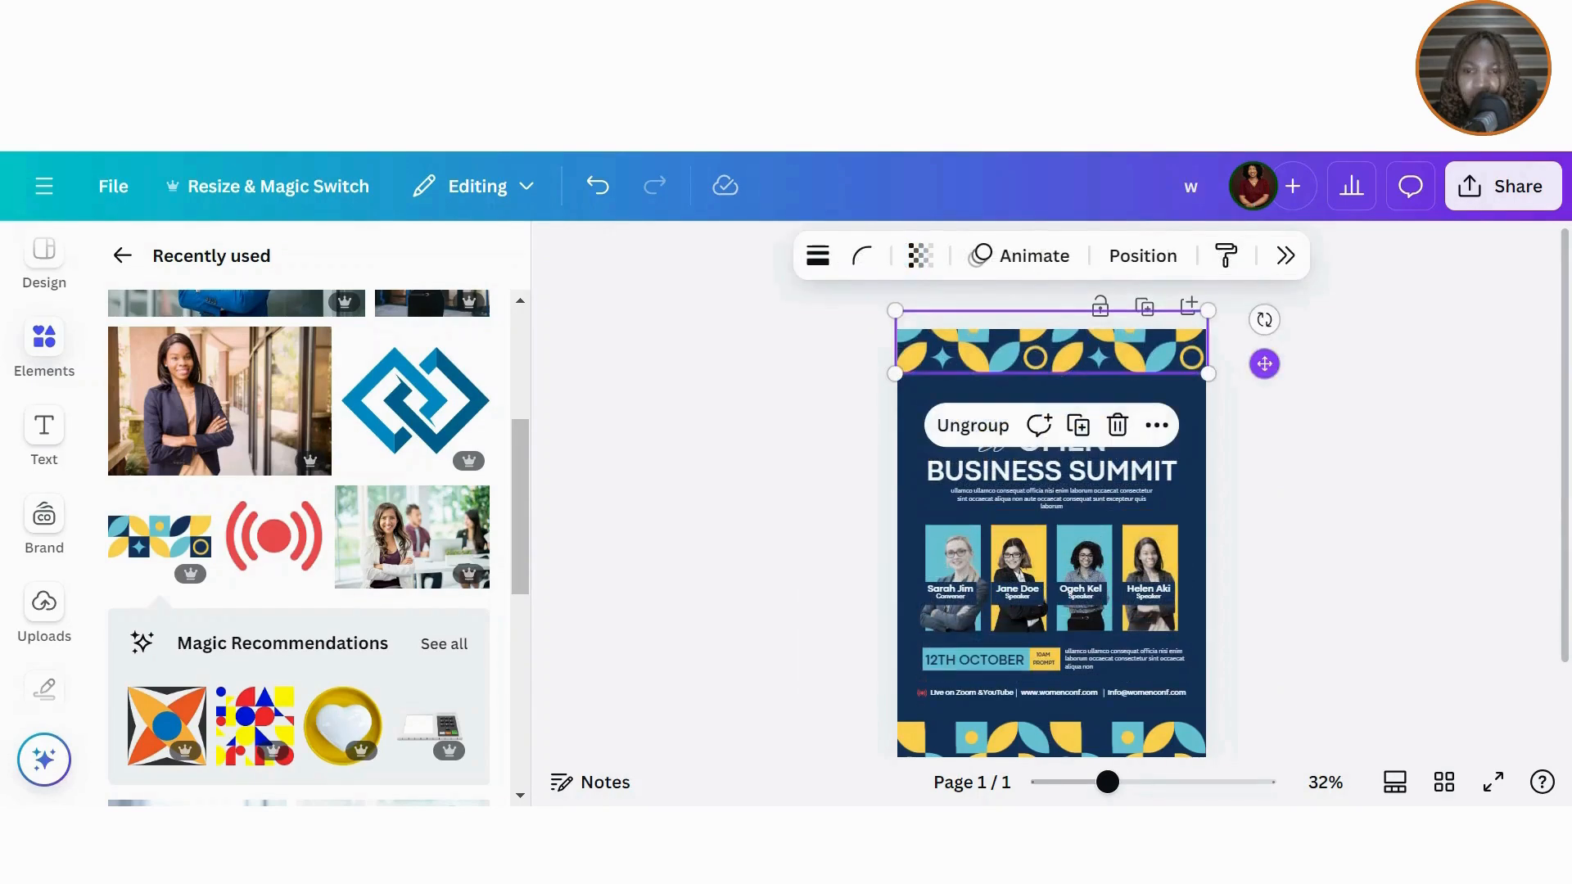
pyautogui.moveTo(1264, 363); pyautogui.dragTo(1265, 348)
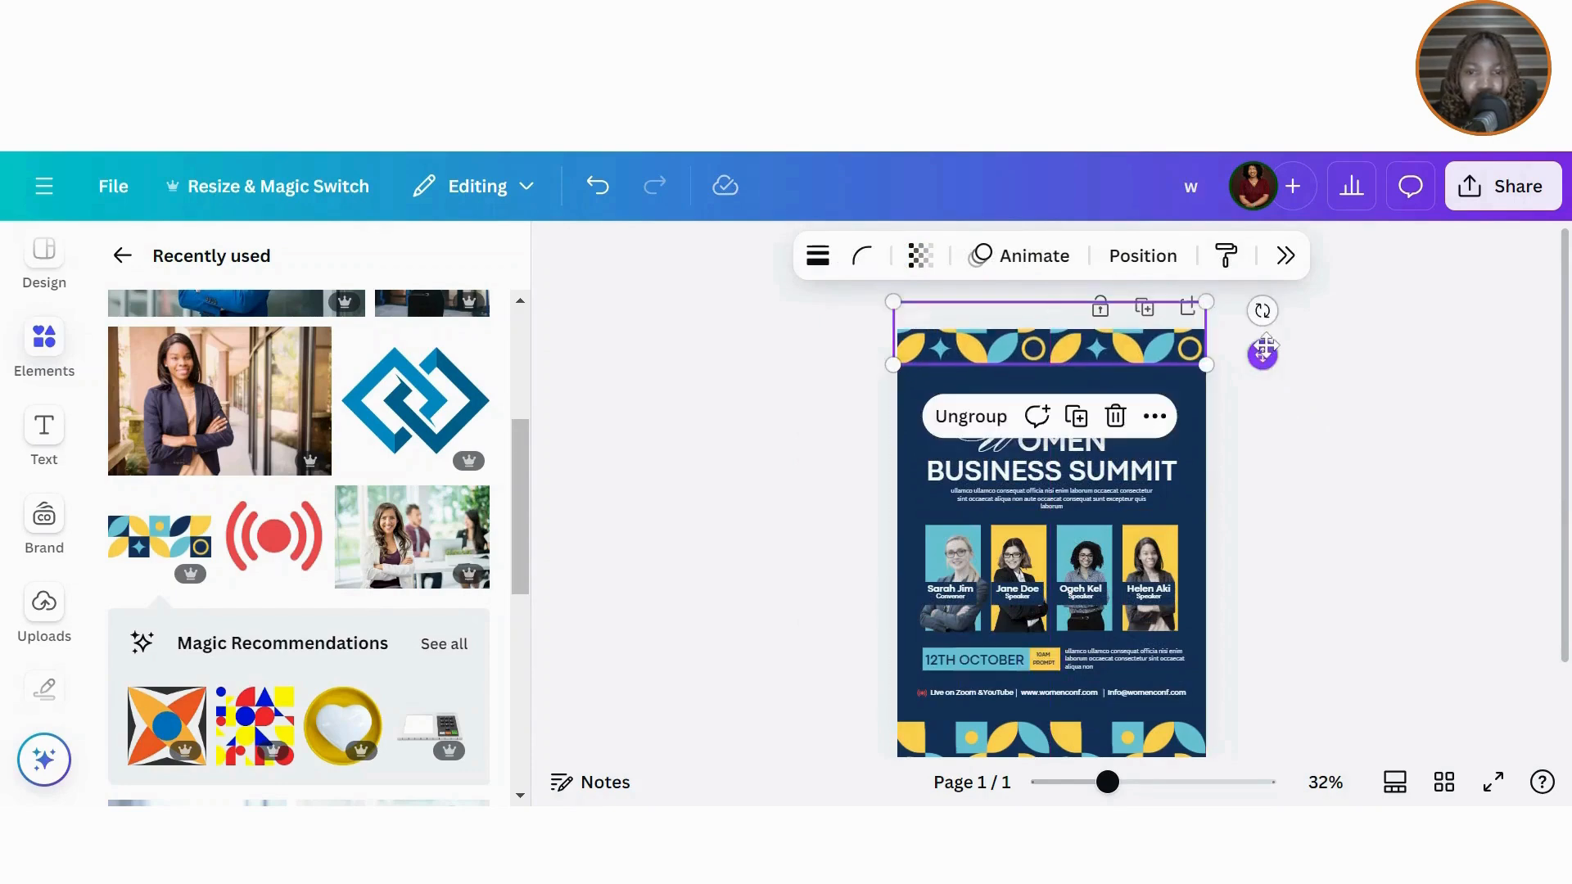
pyautogui.click(1292, 466)
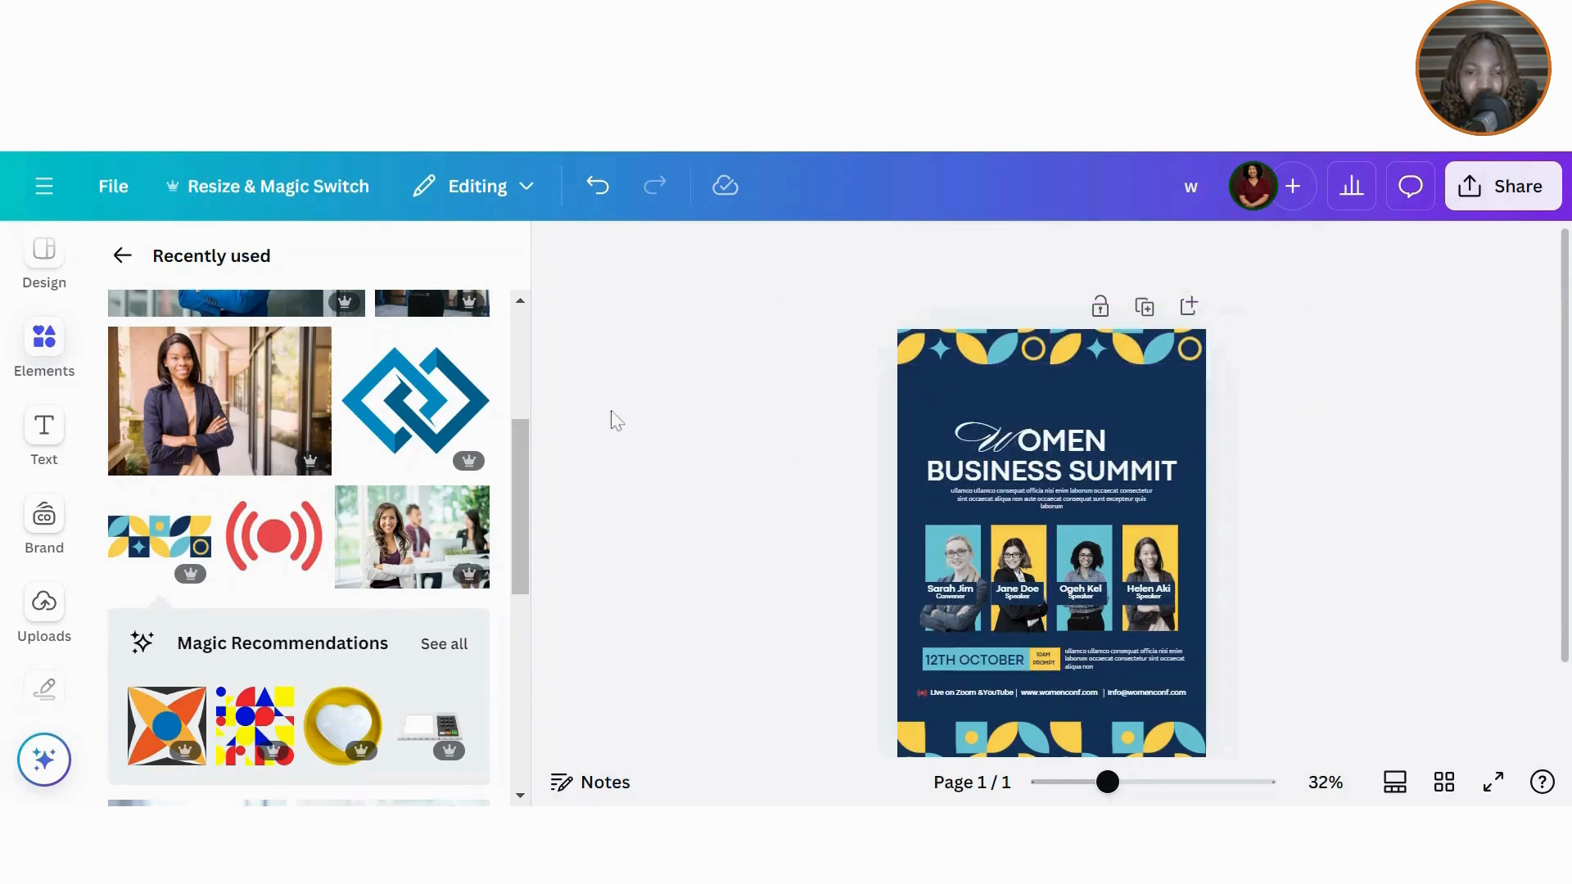
# Step: Add the linked-squares logo, shrink it above the WOMEN title, and centre it horizontally
pyautogui.click(415, 400)
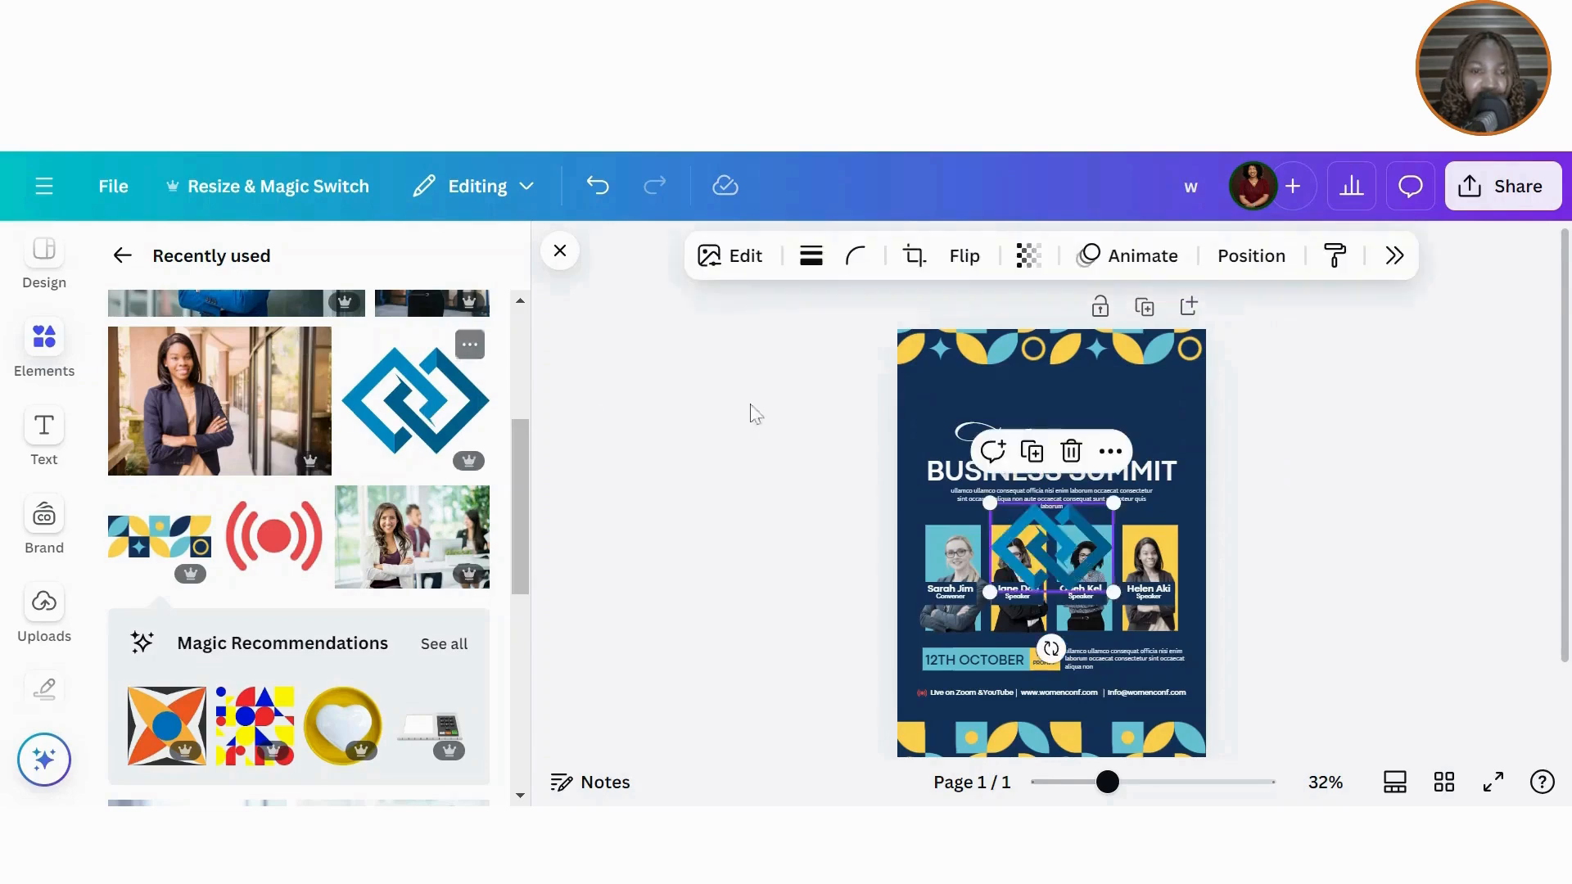
pyautogui.click(469, 347)
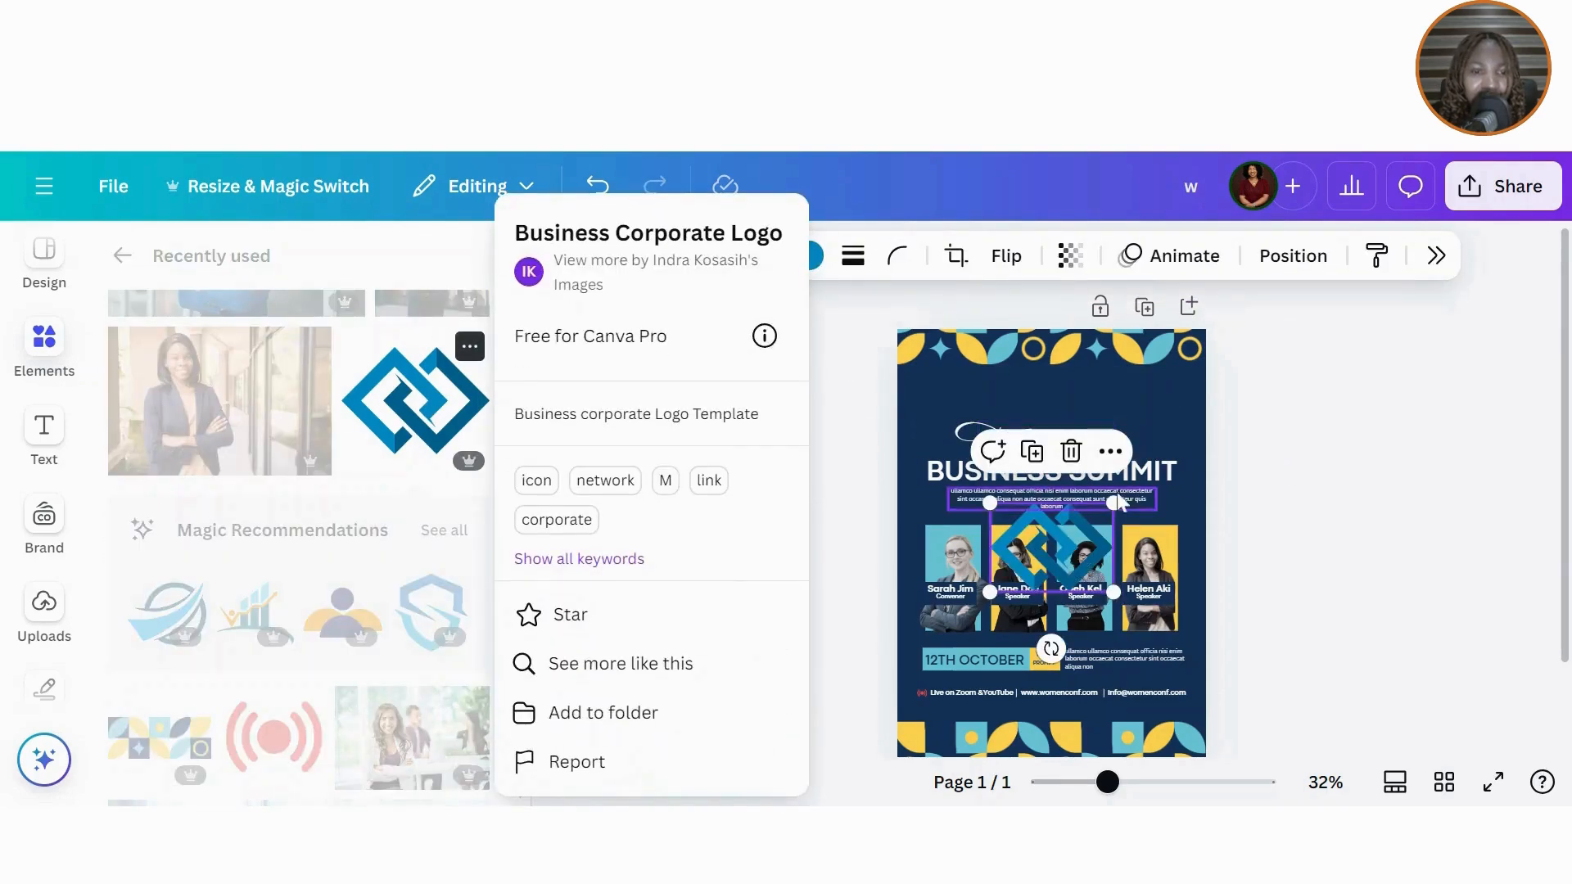
pyautogui.click(1406, 482)
pyautogui.moveTo(1406, 481); pyautogui.dragTo(1372, 491)
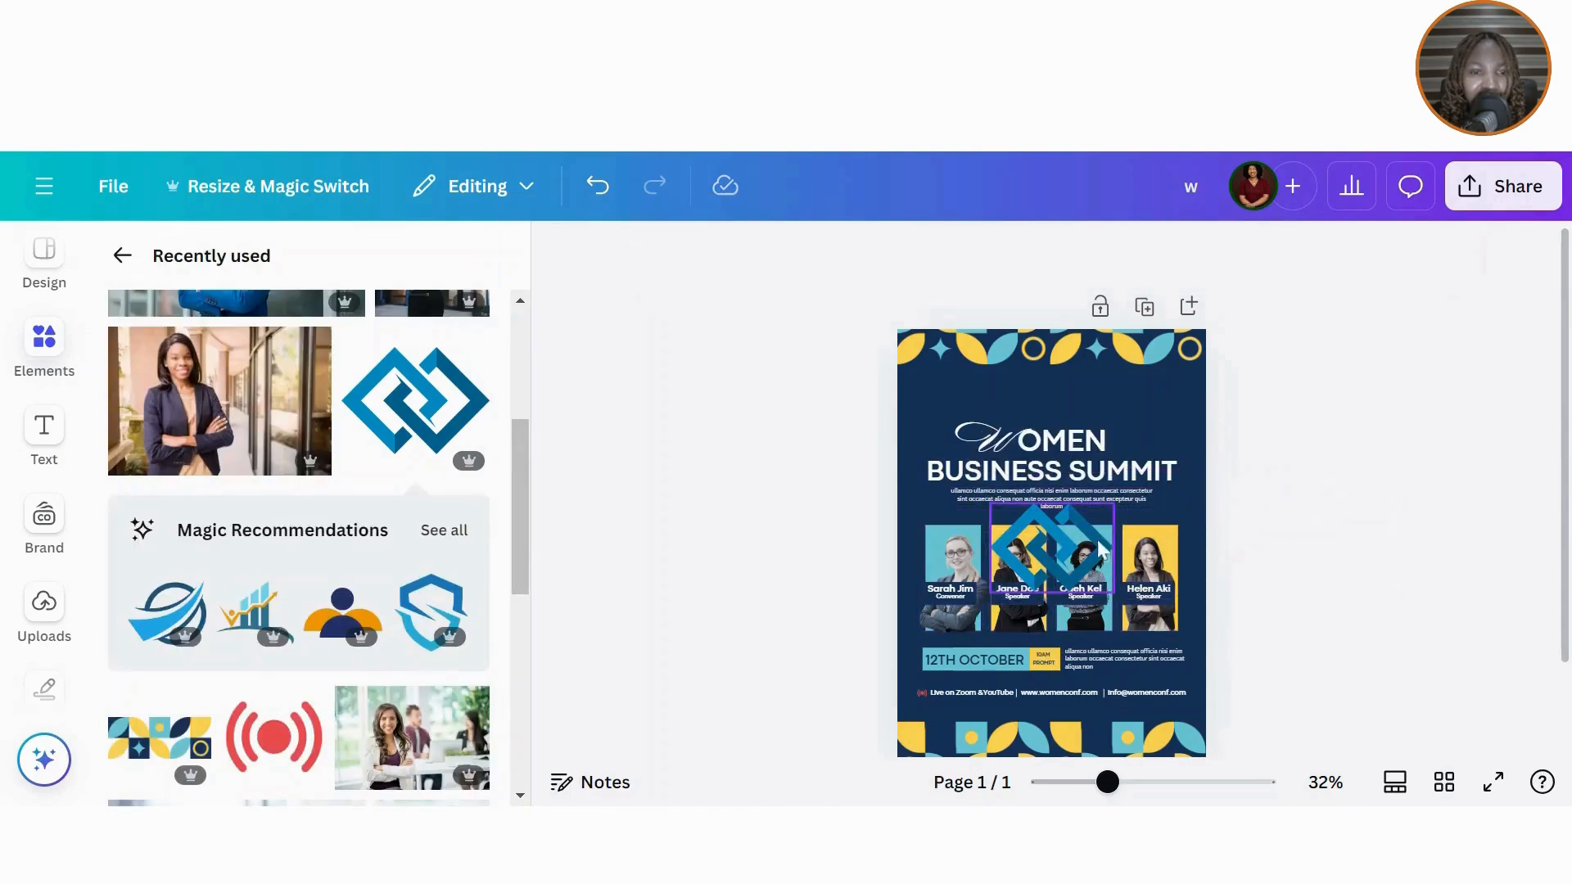
pyautogui.click(1082, 560)
pyautogui.moveTo(1083, 560); pyautogui.dragTo(1045, 383)
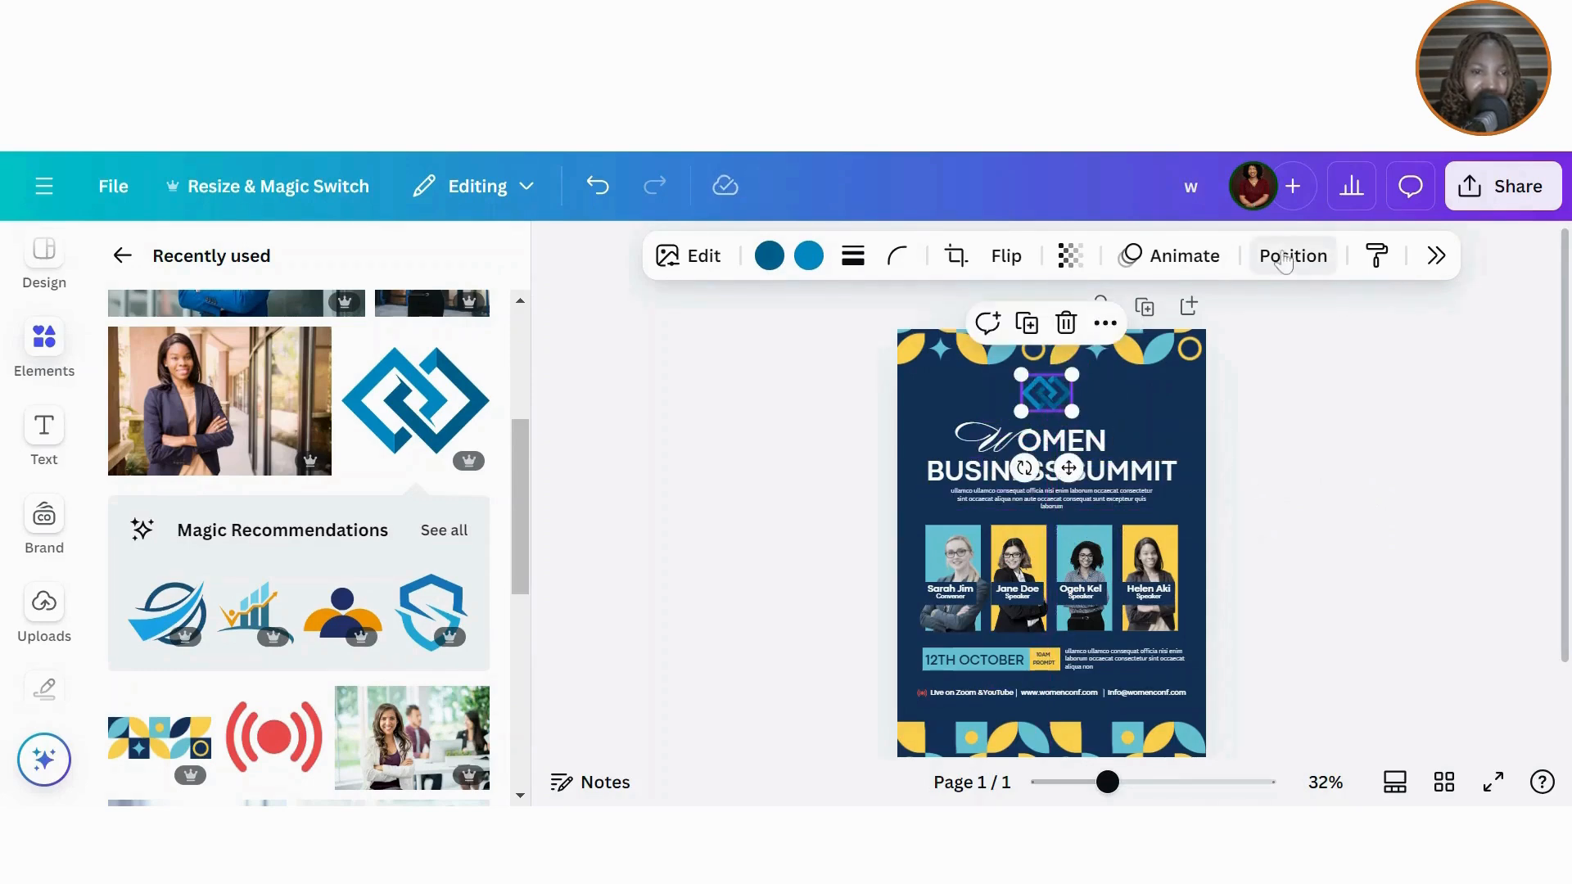
pyautogui.click(1427, 632)
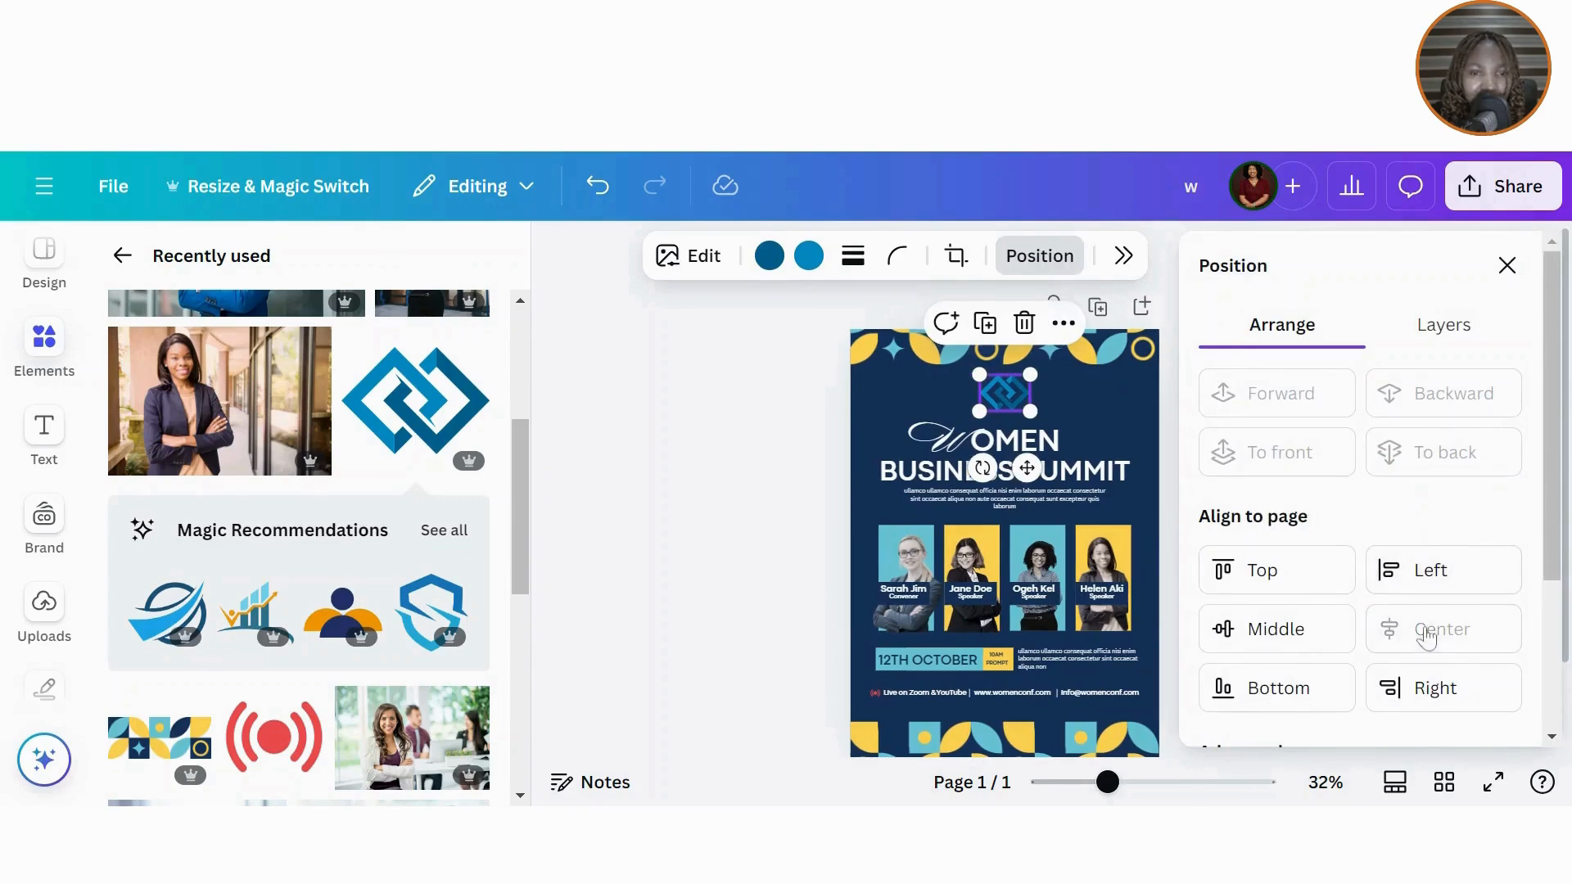
# Step: Change both of the logo's colours to white
pyautogui.click(770, 255)
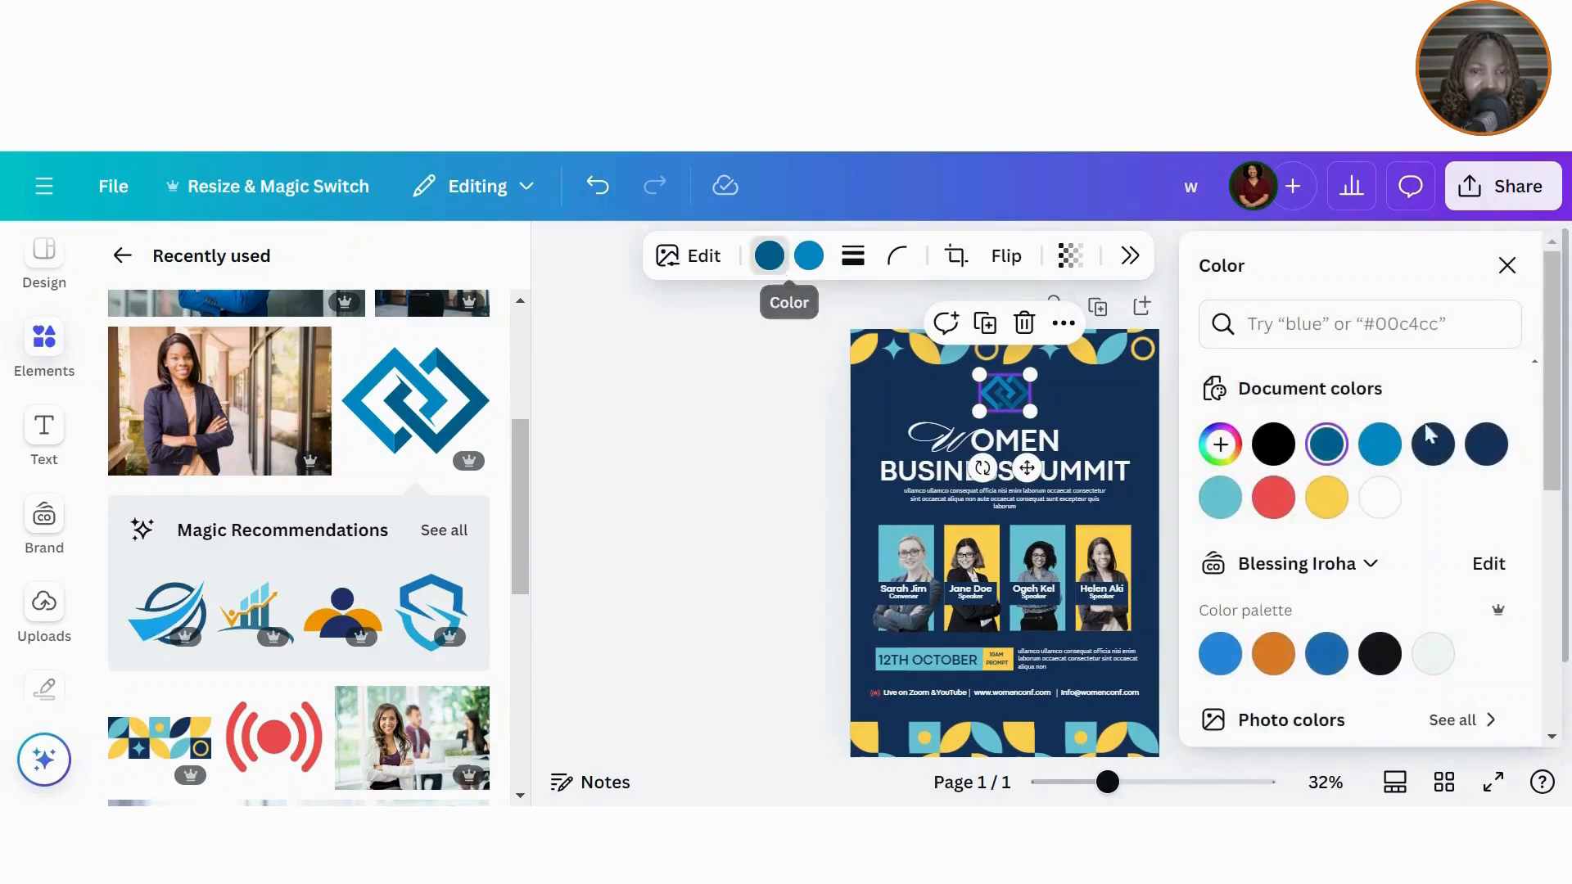
pyautogui.click(1395, 504)
pyautogui.click(809, 257)
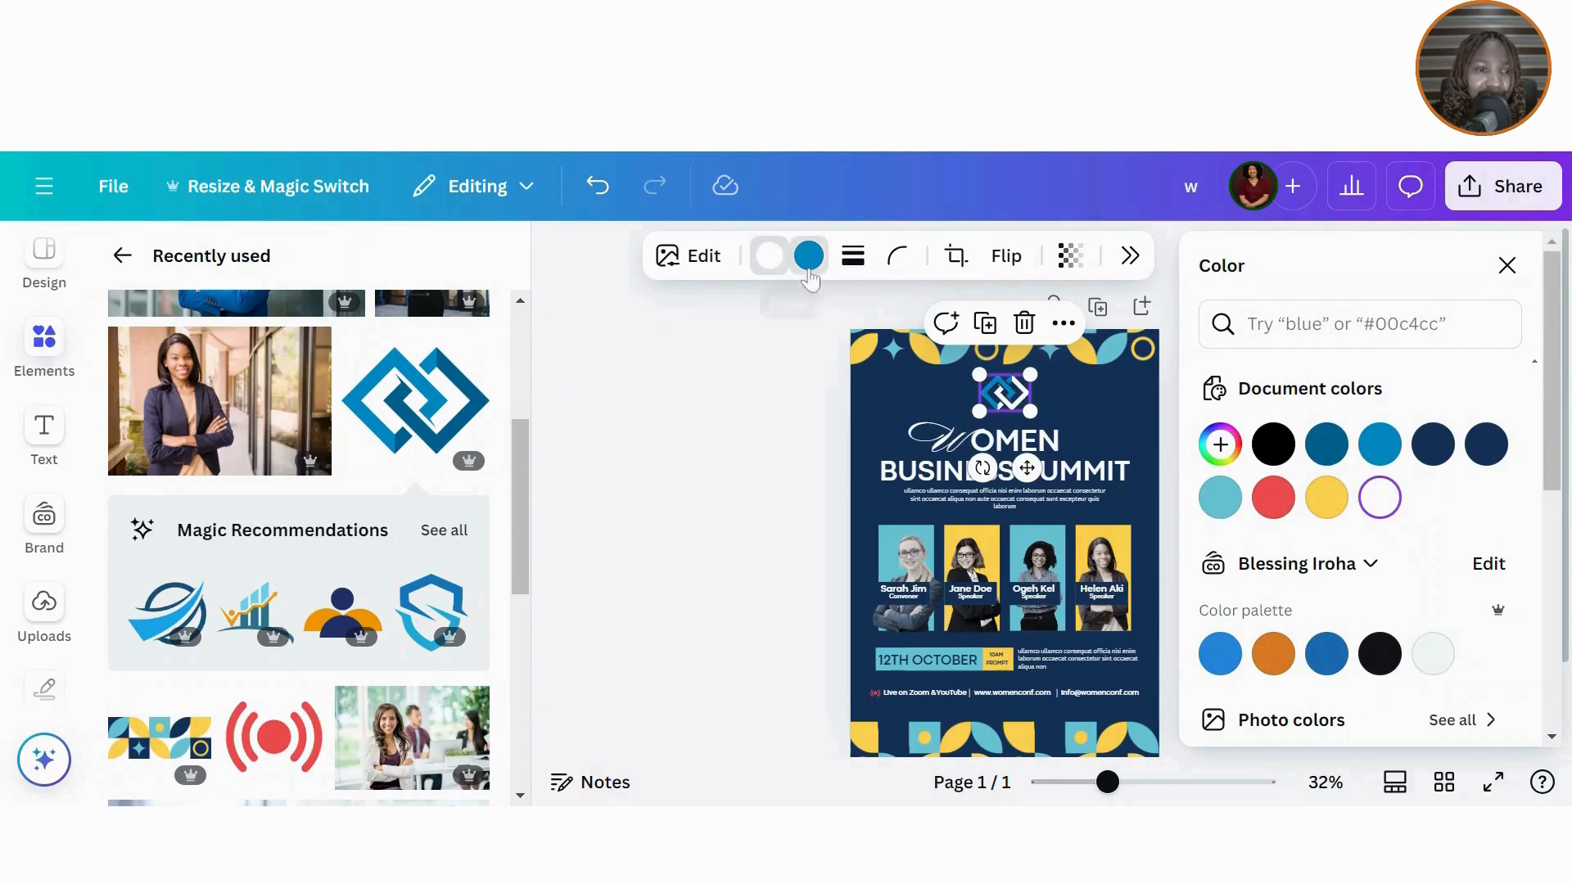
pyautogui.click(1379, 497)
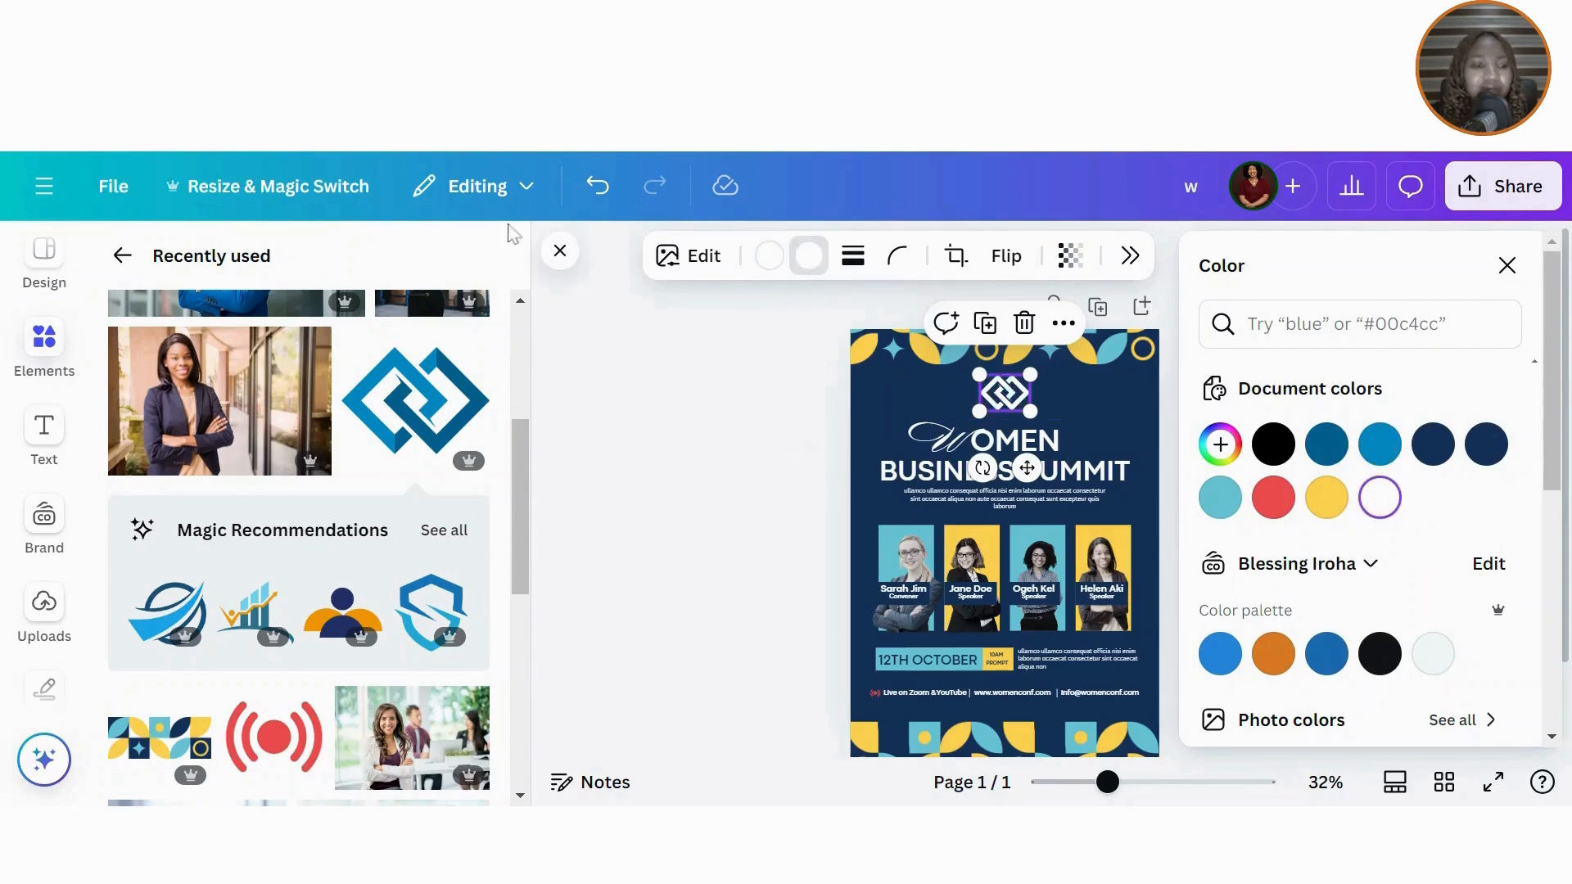
pyautogui.click(557, 256)
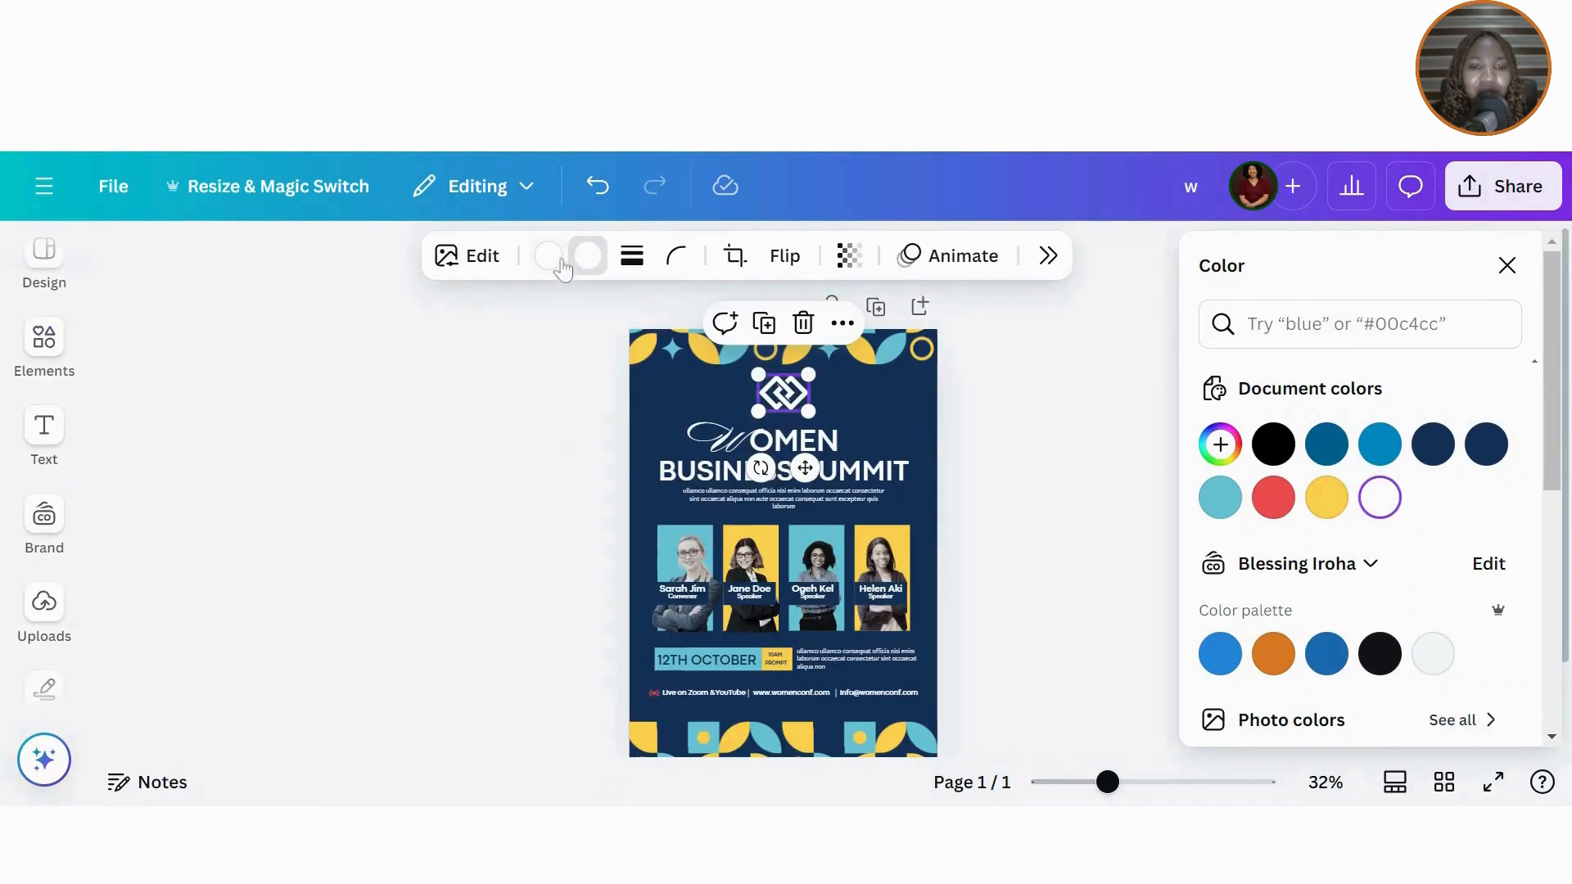
pyautogui.click(1506, 265)
pyautogui.click(1208, 469)
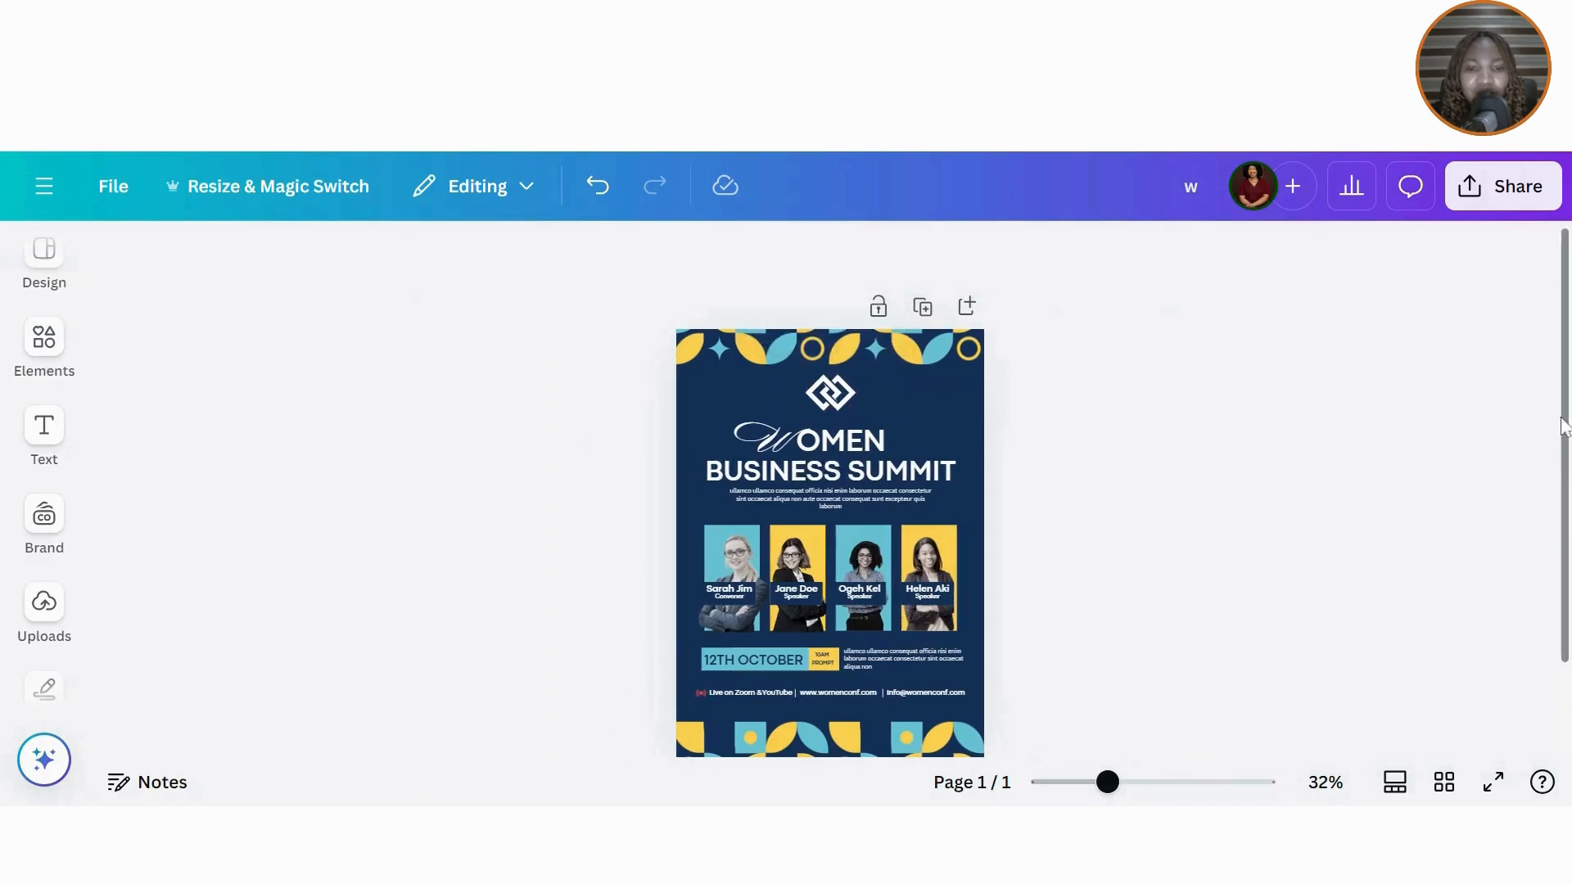
# Step: Set the top pattern border's transparency to 50
pyautogui.scroll(-2, 1564, 434)
pyautogui.scroll(2, 1565, 449)
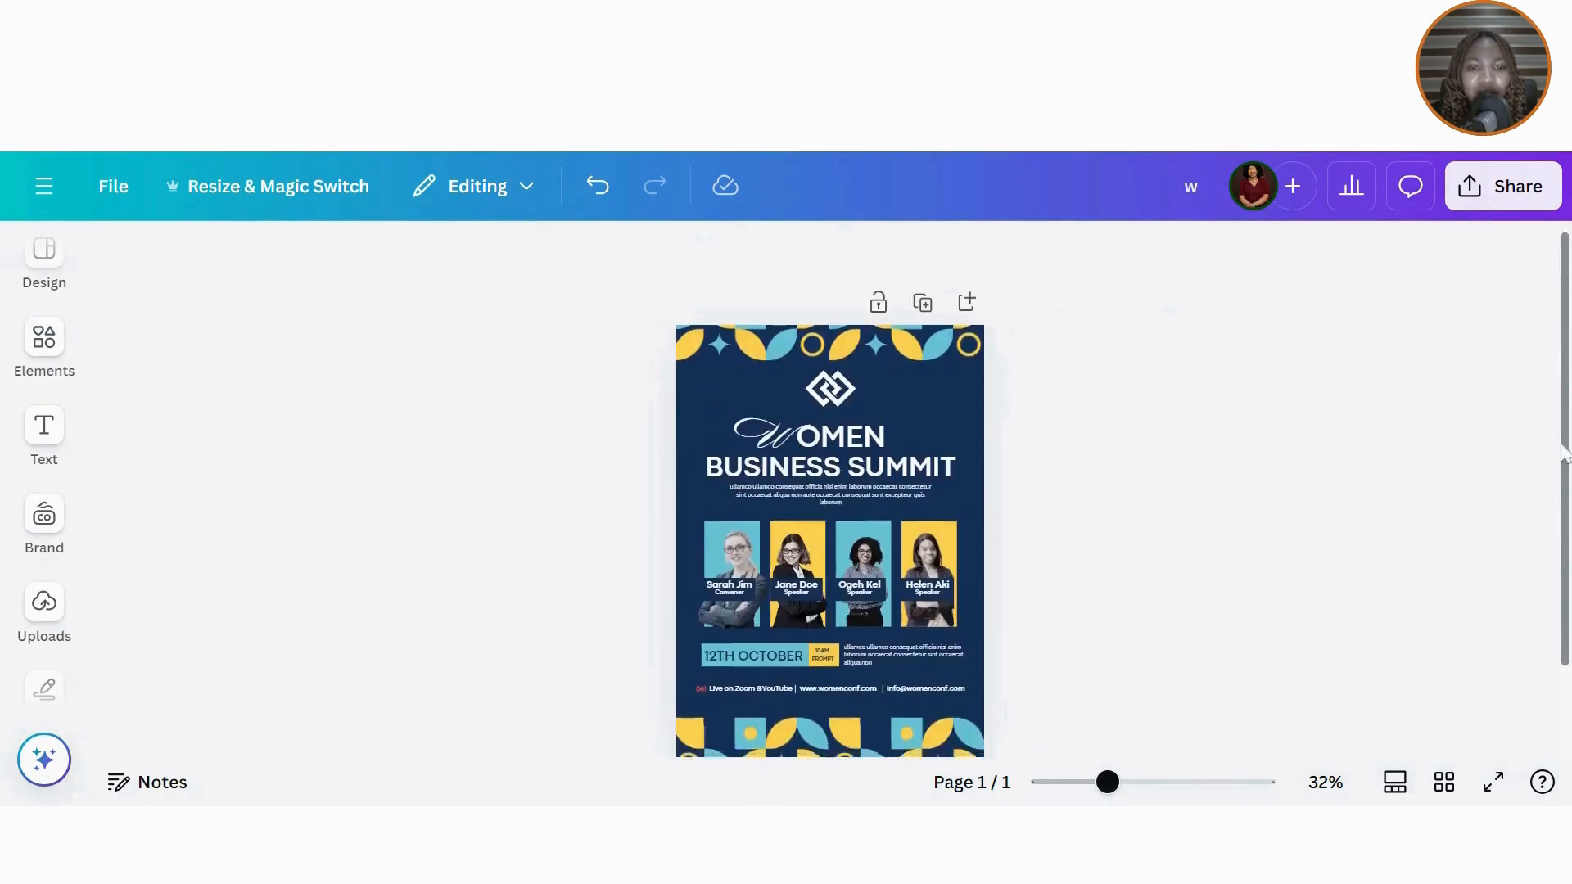
pyautogui.click(709, 357)
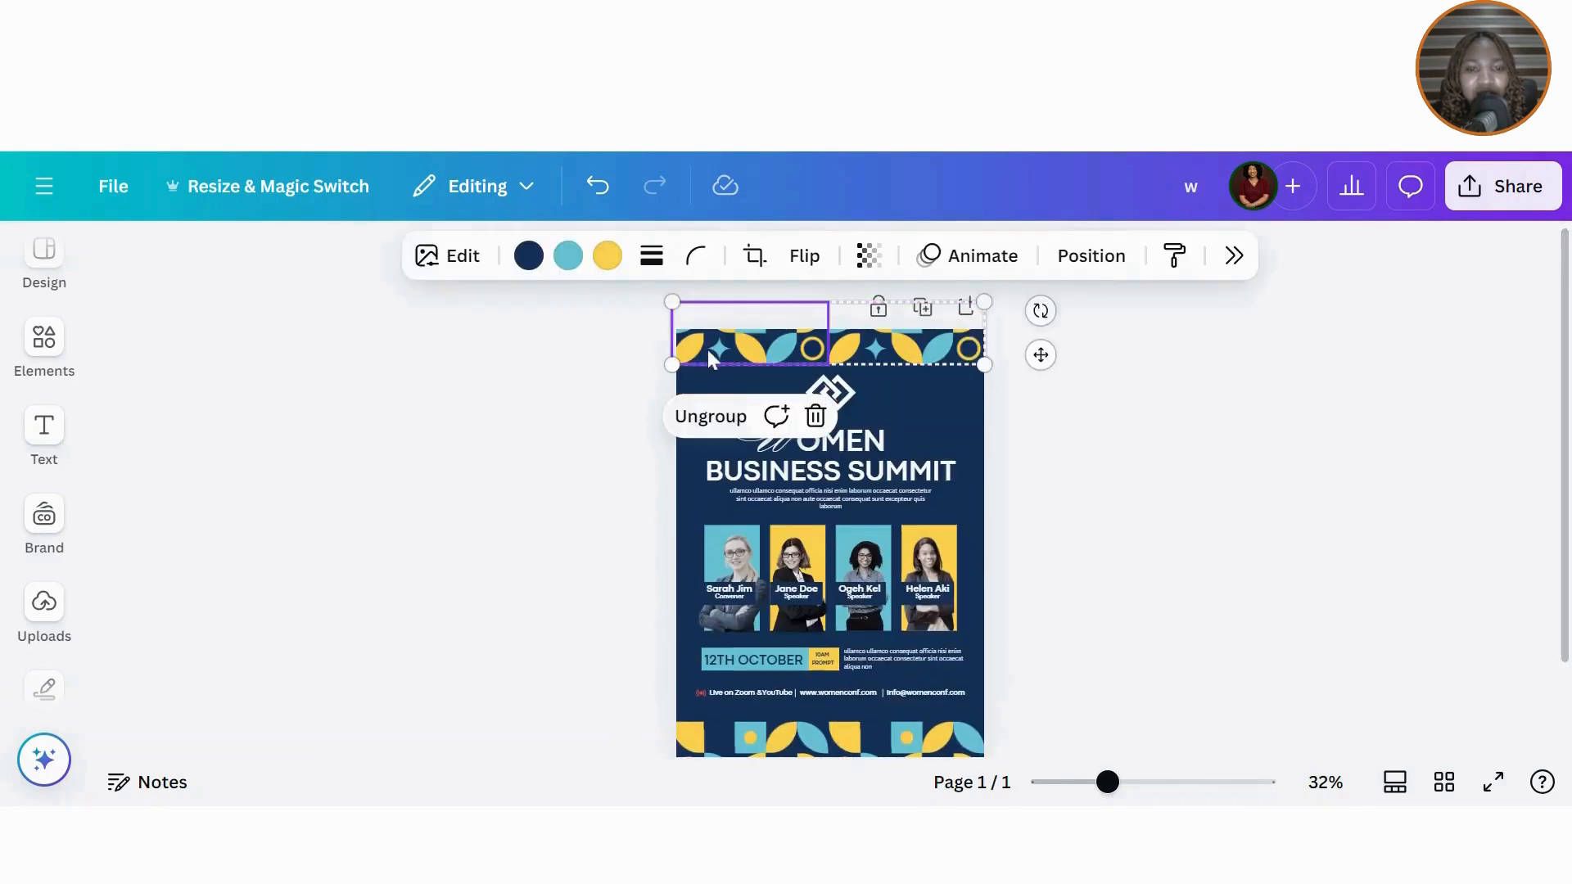
pyautogui.click(869, 256)
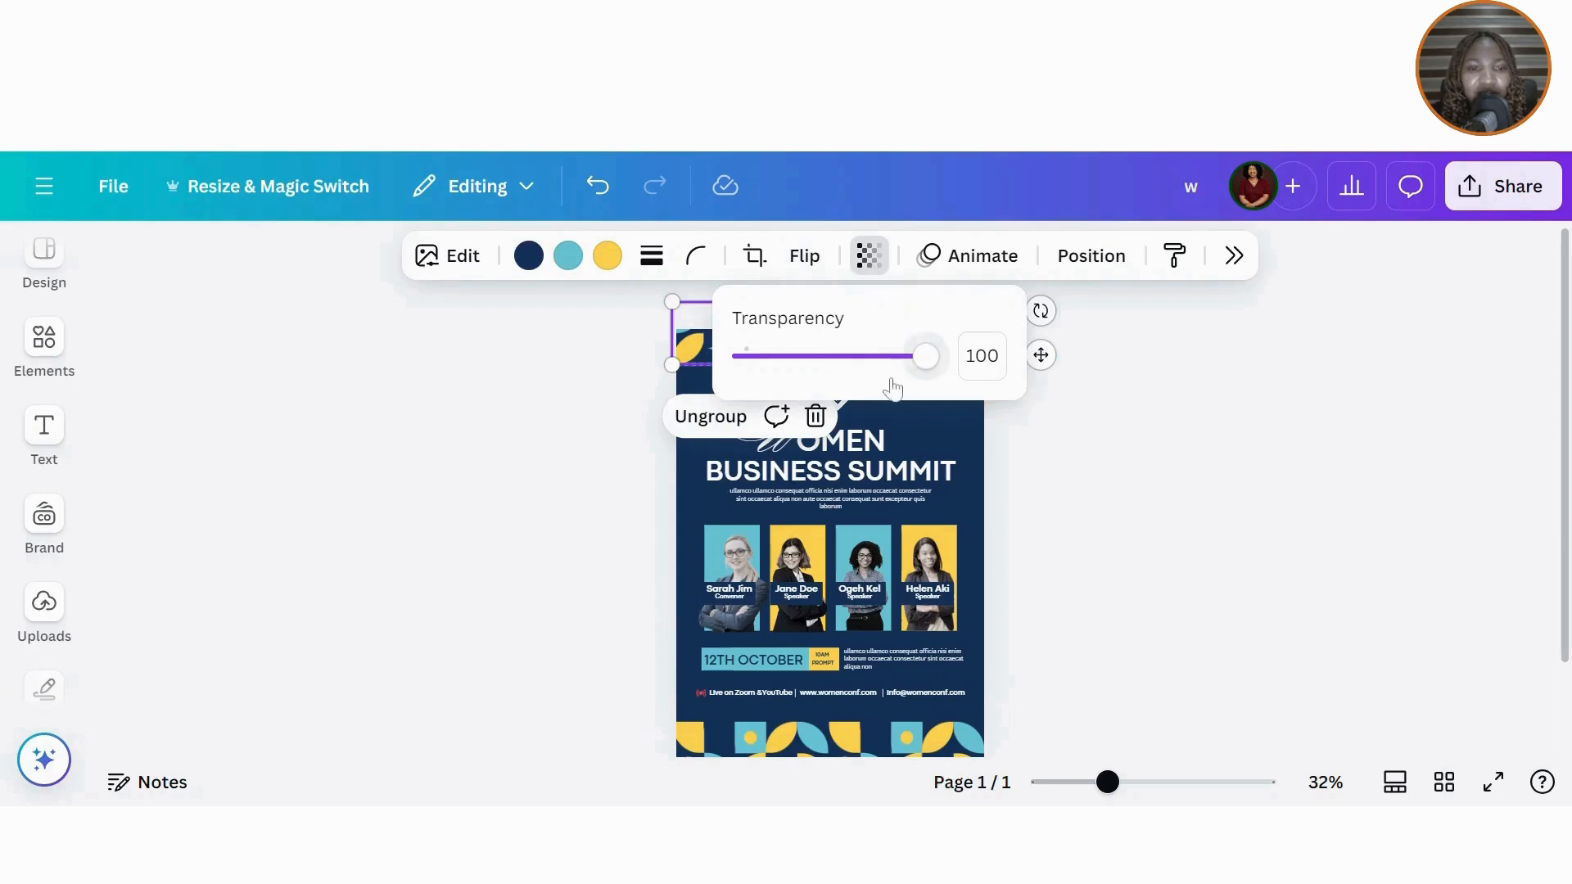
pyautogui.moveTo(916, 368); pyautogui.dragTo(836, 365)
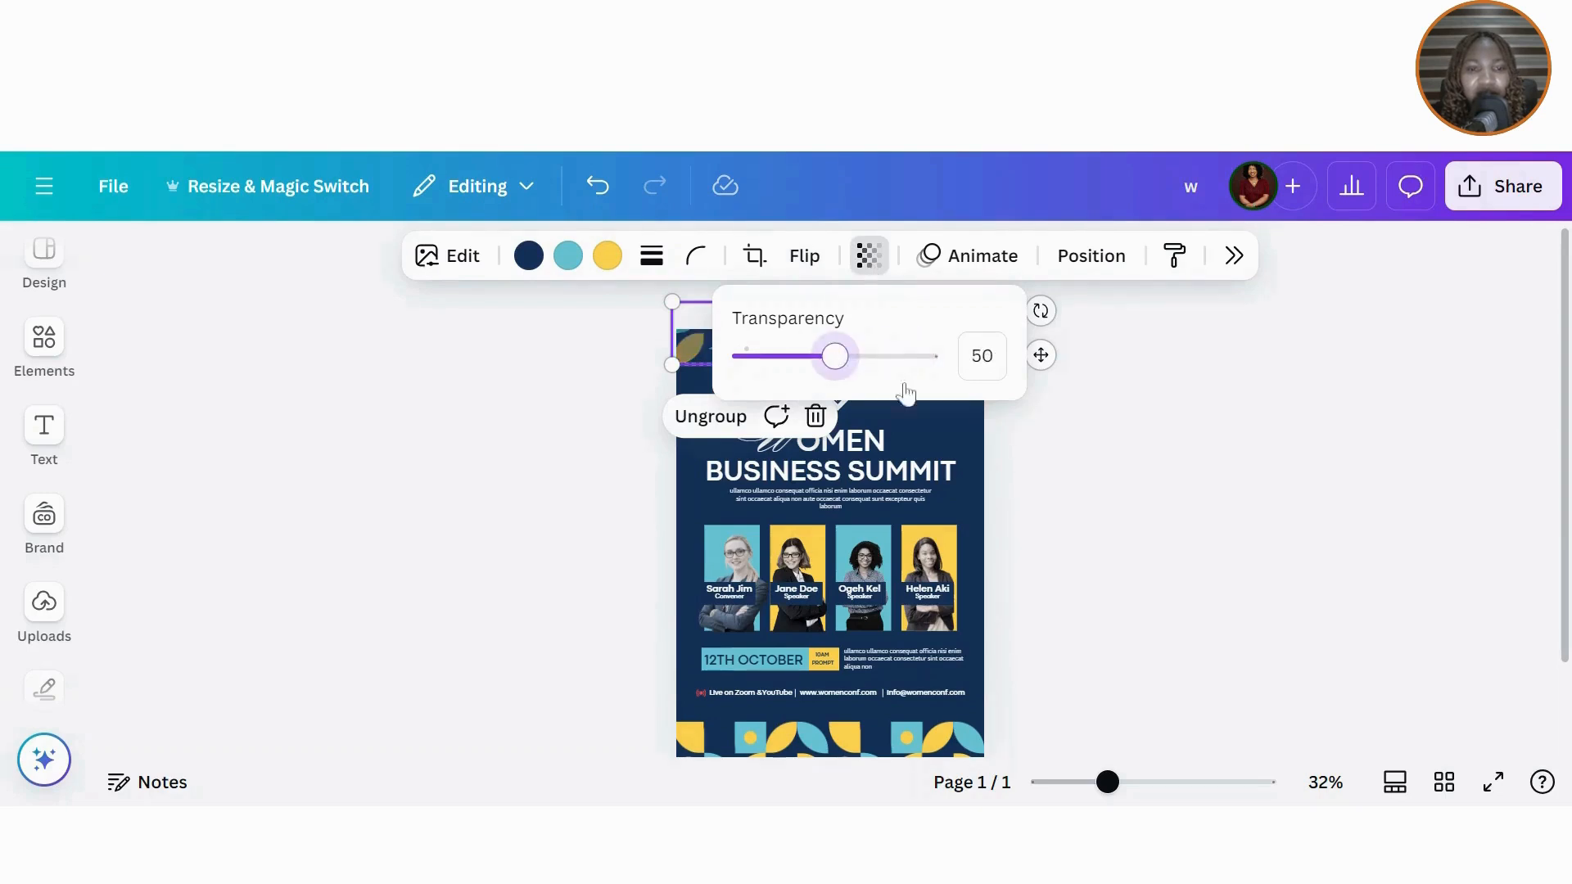
pyautogui.click(1169, 467)
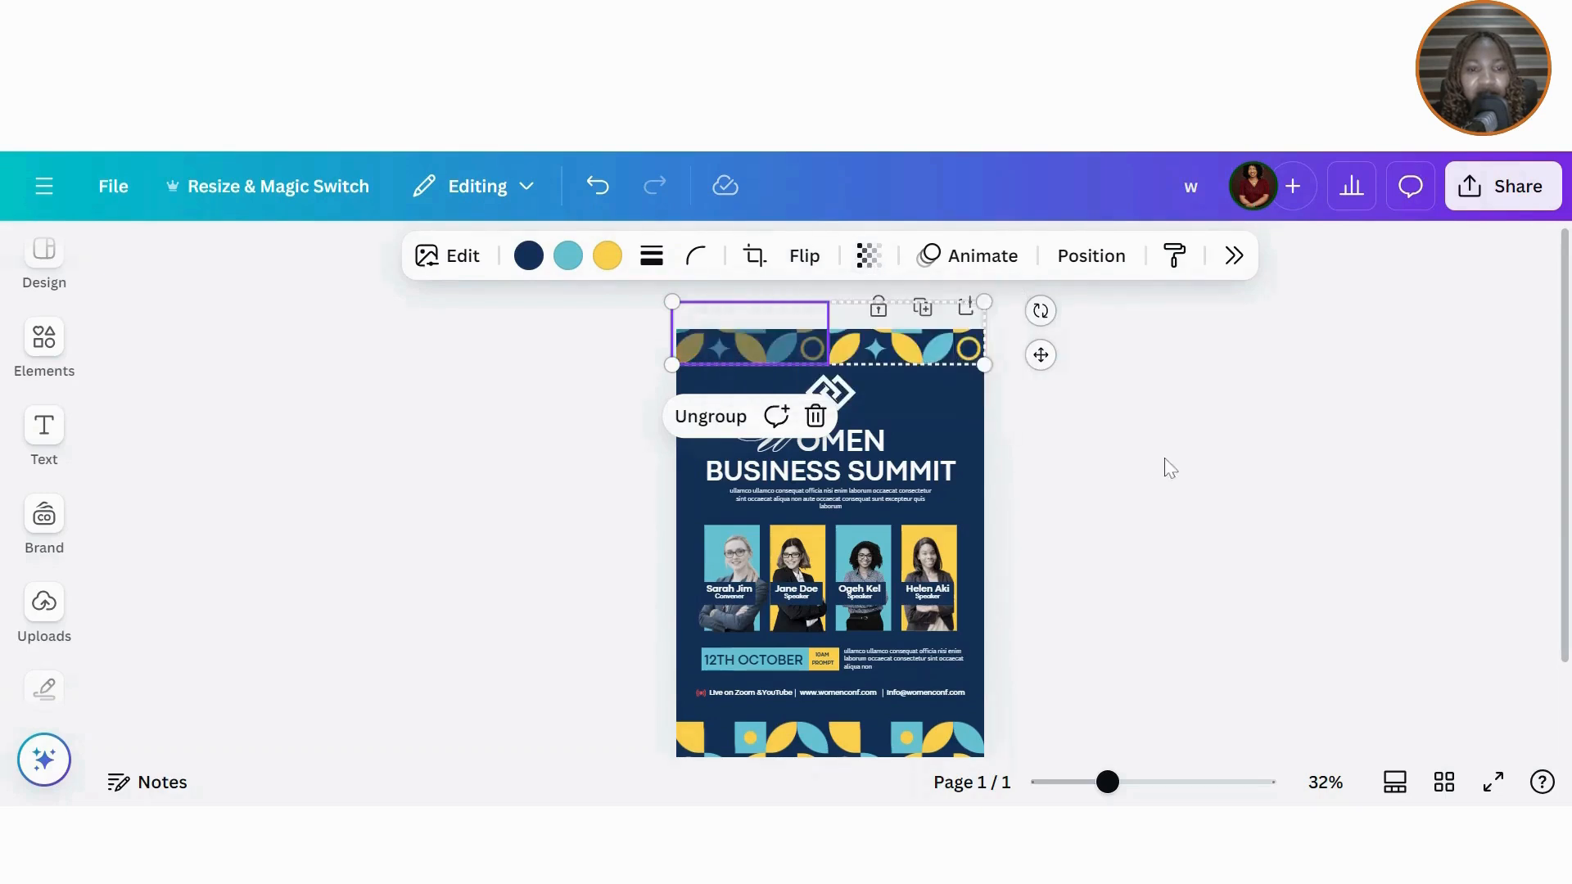
# Step: Copy the top border's semi-transparent style onto the bottom-right and bottom-left pattern pieces
pyautogui.click(1174, 253)
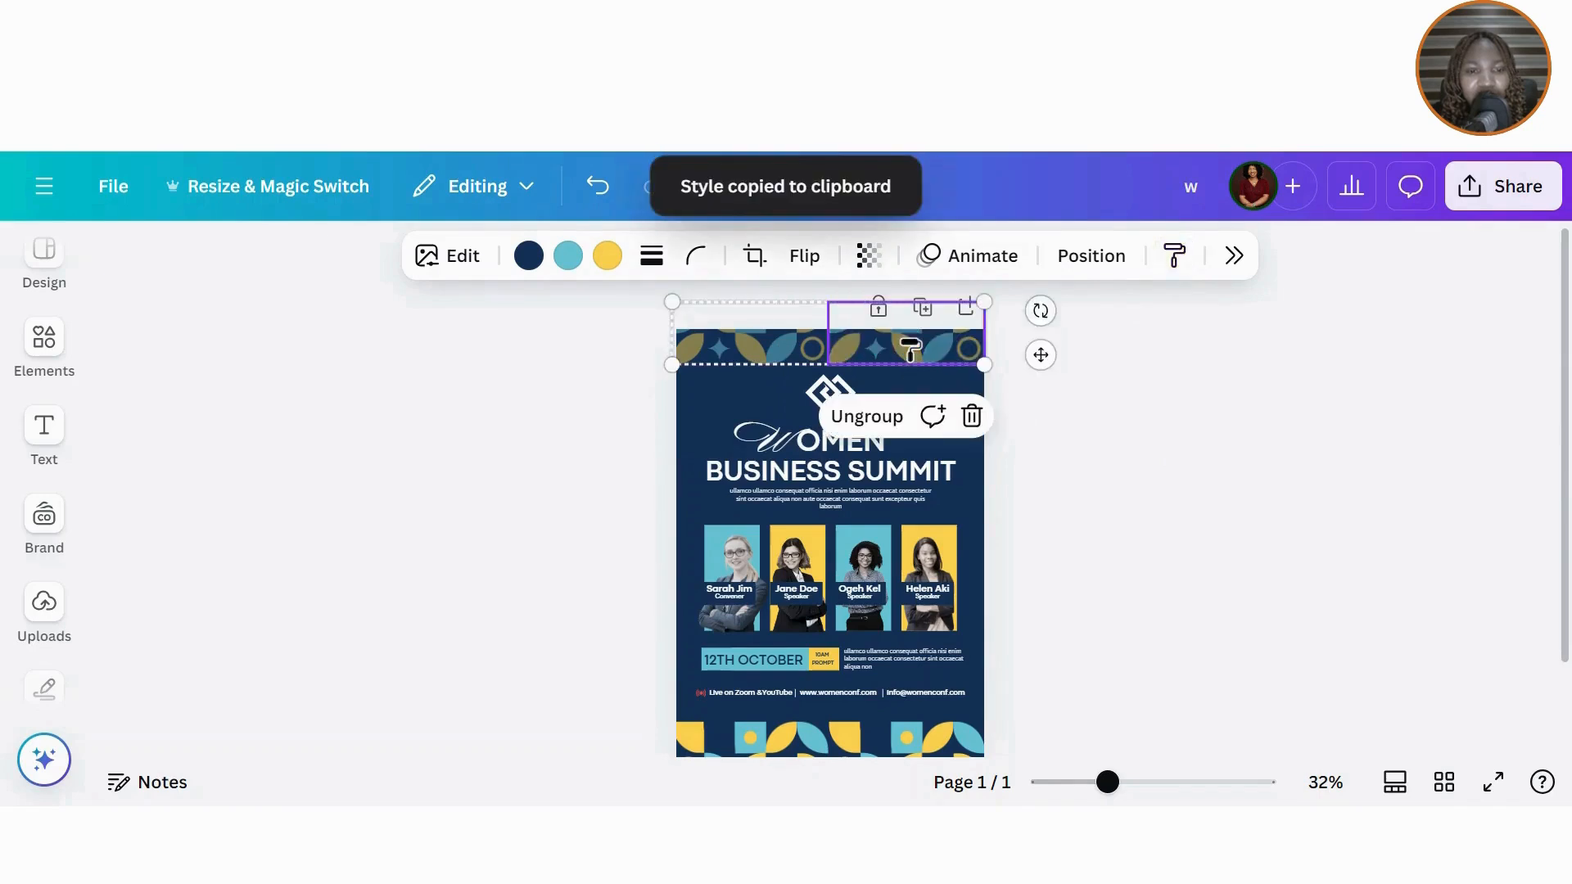
pyautogui.click(1176, 256)
pyautogui.click(929, 735)
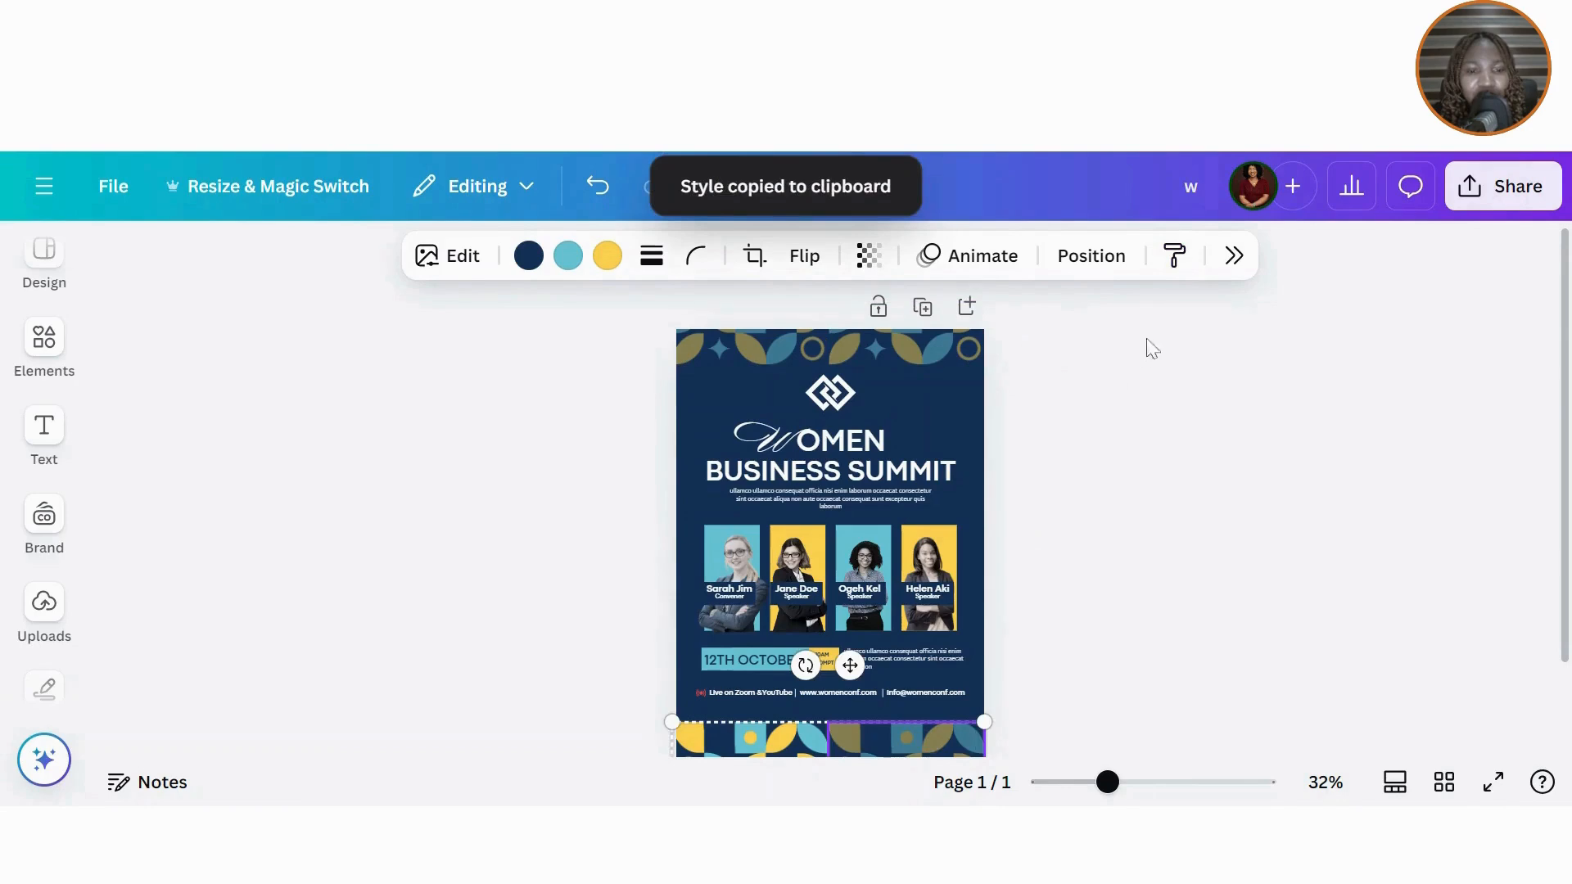
pyautogui.click(1174, 256)
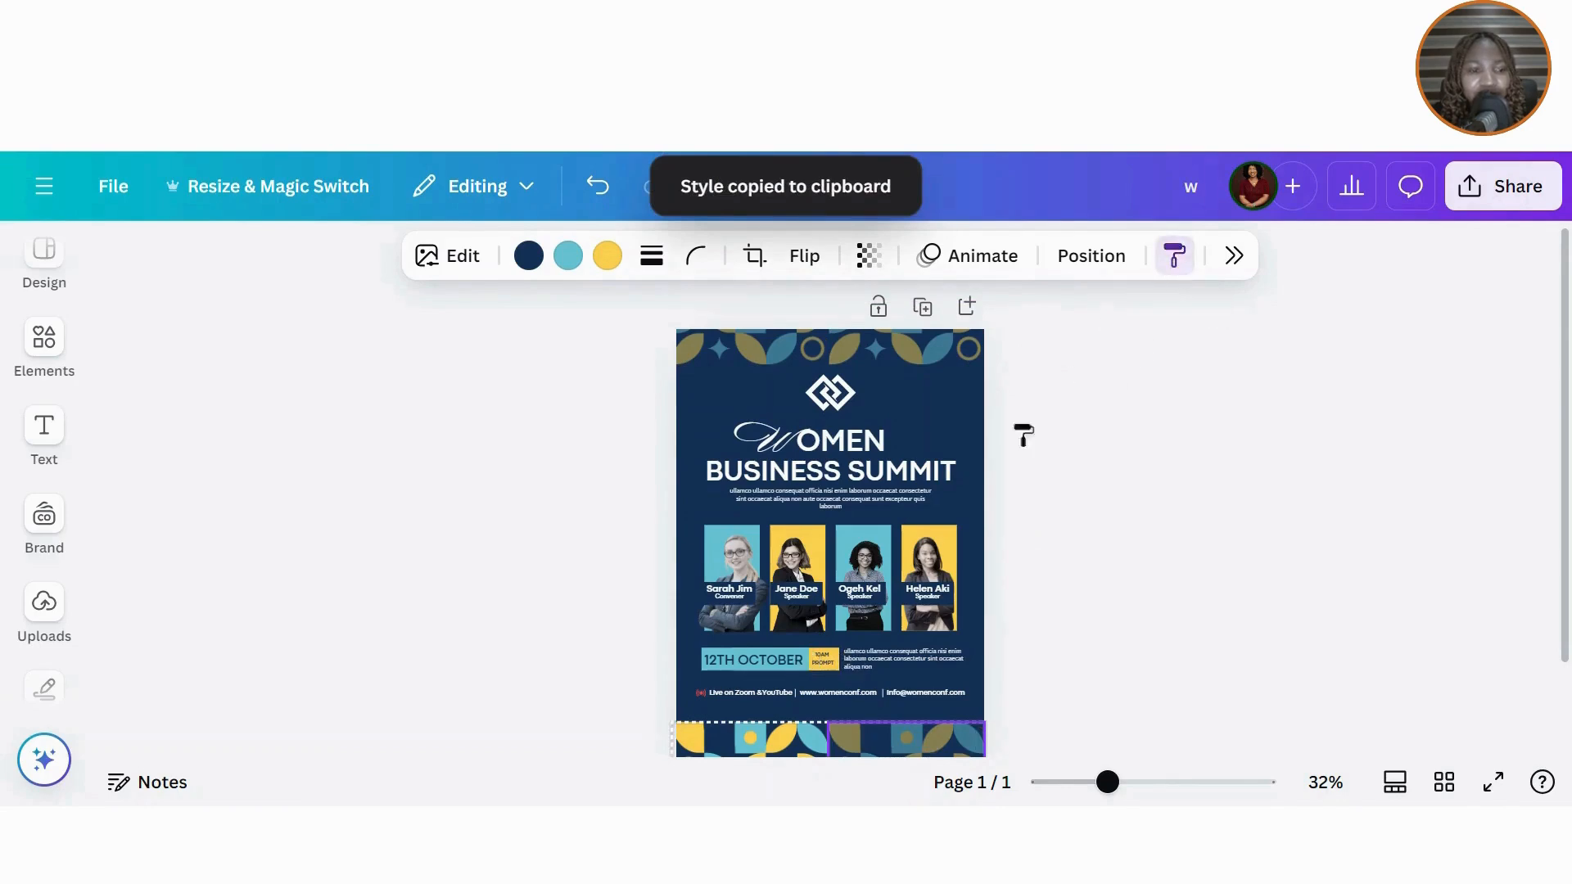
pyautogui.click(752, 739)
pyautogui.click(1279, 598)
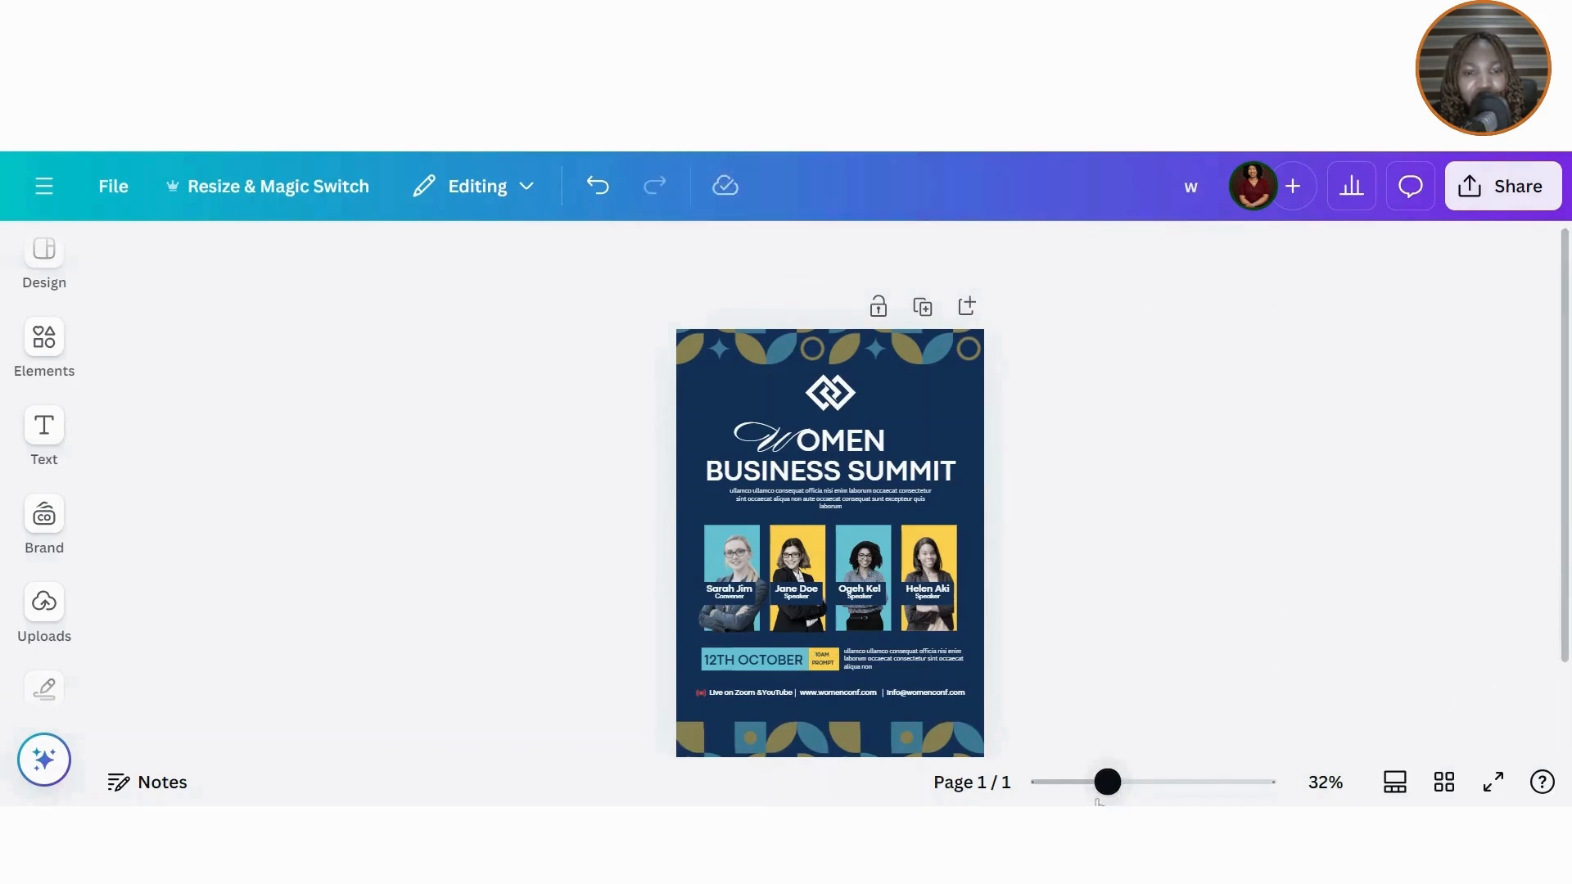
pyautogui.moveTo(1115, 785)
pyautogui.mouseDown()
pyautogui.moveTo(1134, 784)
pyautogui.moveTo(1099, 783)
pyautogui.moveTo(1157, 783)
pyautogui.moveTo(1049, 783)
pyautogui.moveTo(1110, 785)
pyautogui.mouseUp()
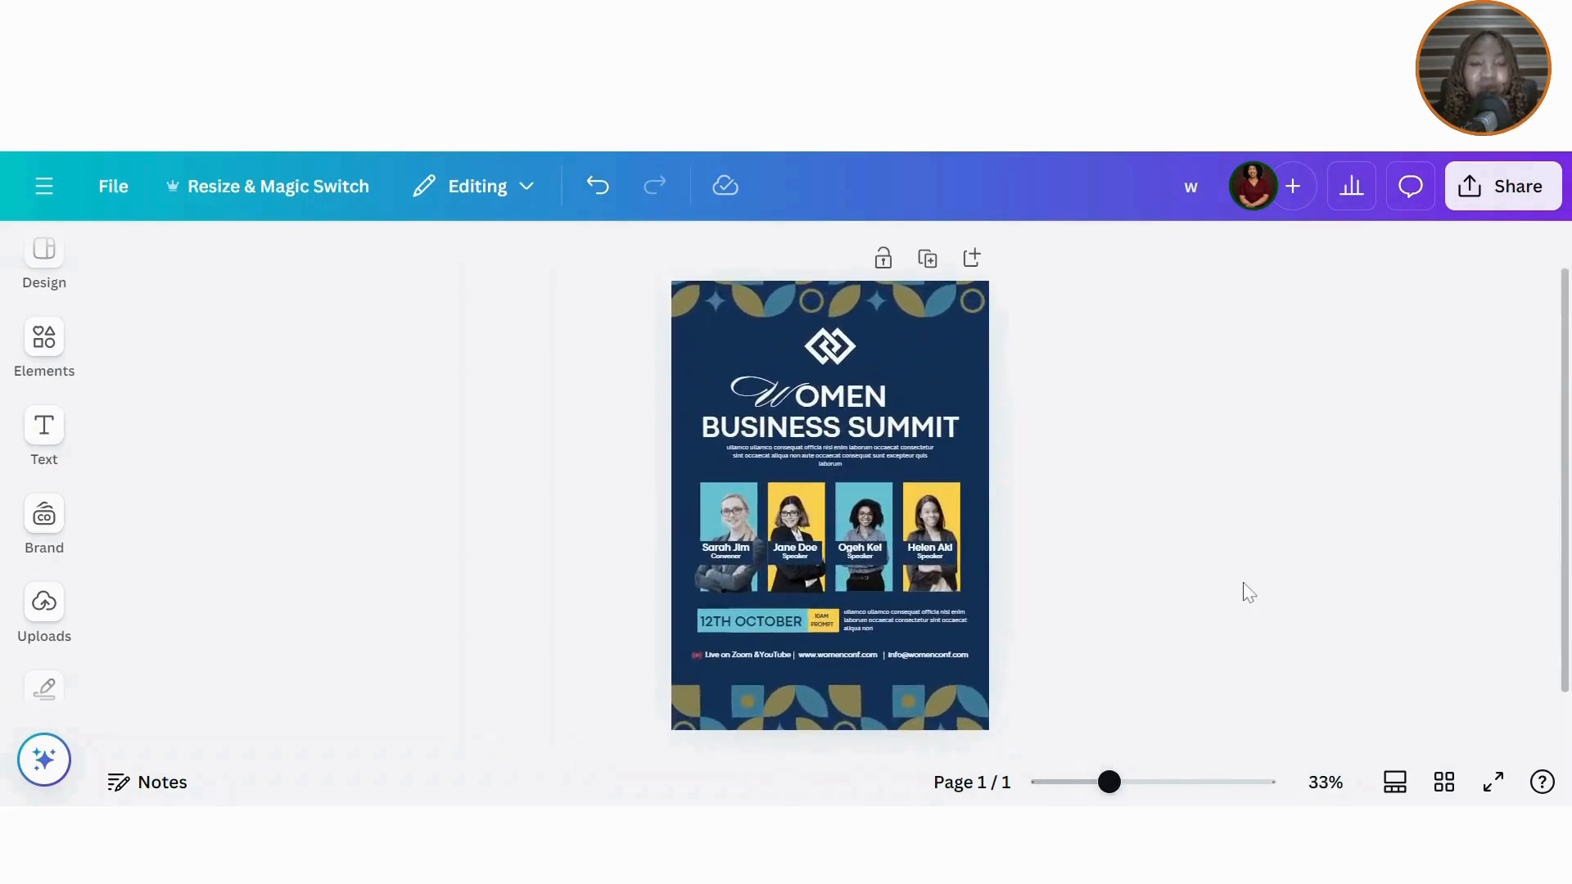